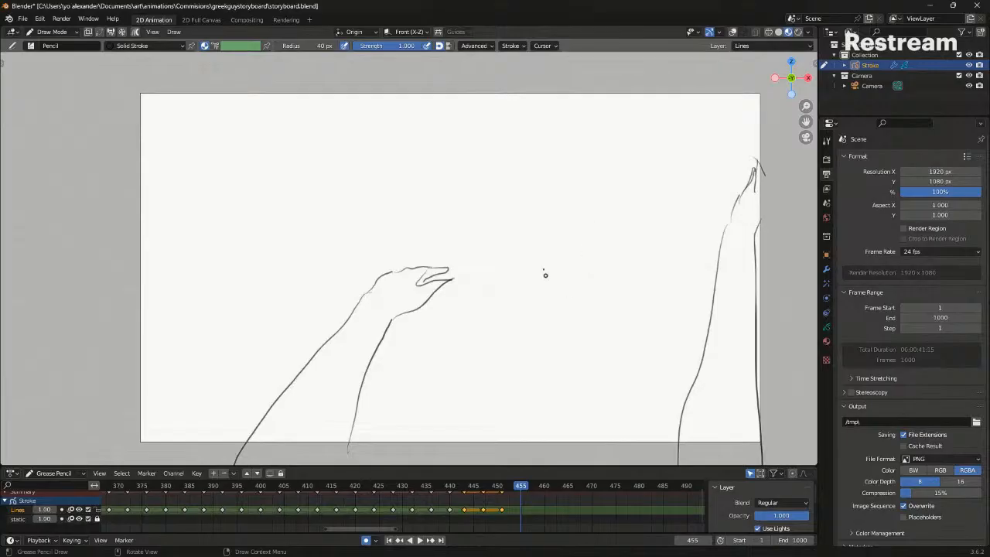
Review the storyboard drawings between frames 455 and 420 by stepping back through keyframes and playing the animation
key("Down")
key("Down")
key("Down")
key("Down")
key("Down")
key("space")
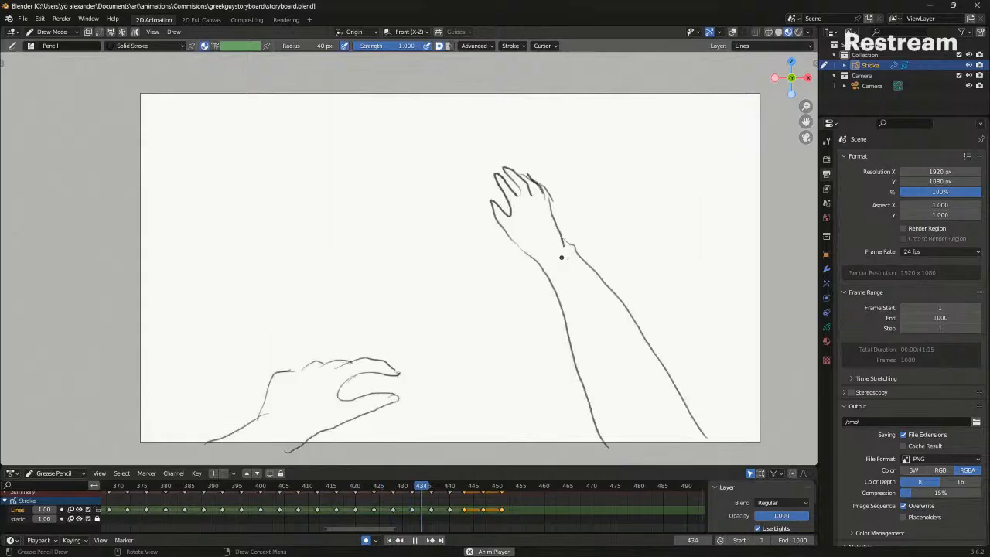
key("Escape")
key("Down")
key("Down")
key("Down")
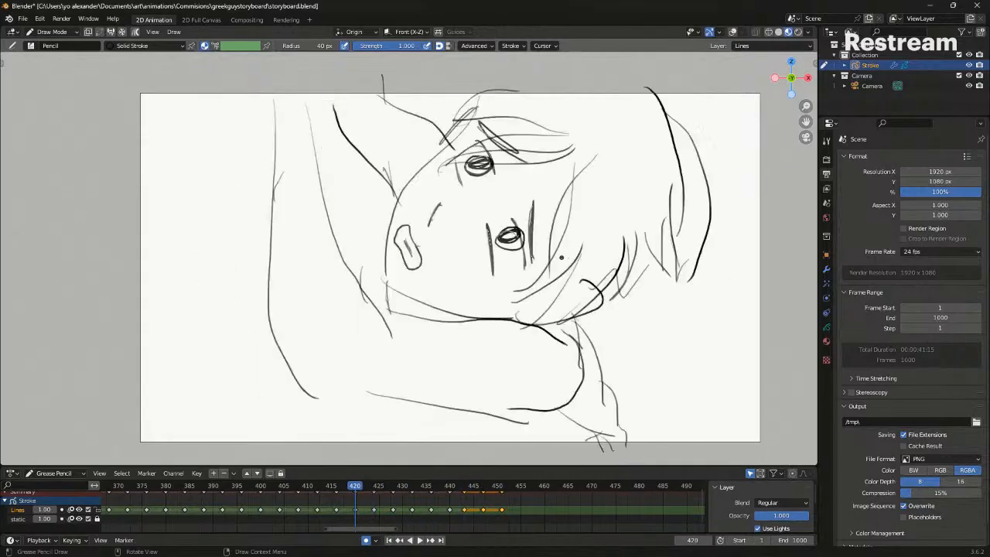
Shift all Lines layer keyframes from frame 432 onward 4 frames earlier
key("Up")
left_click_drag(401, 500, 526, 532)
key("g")
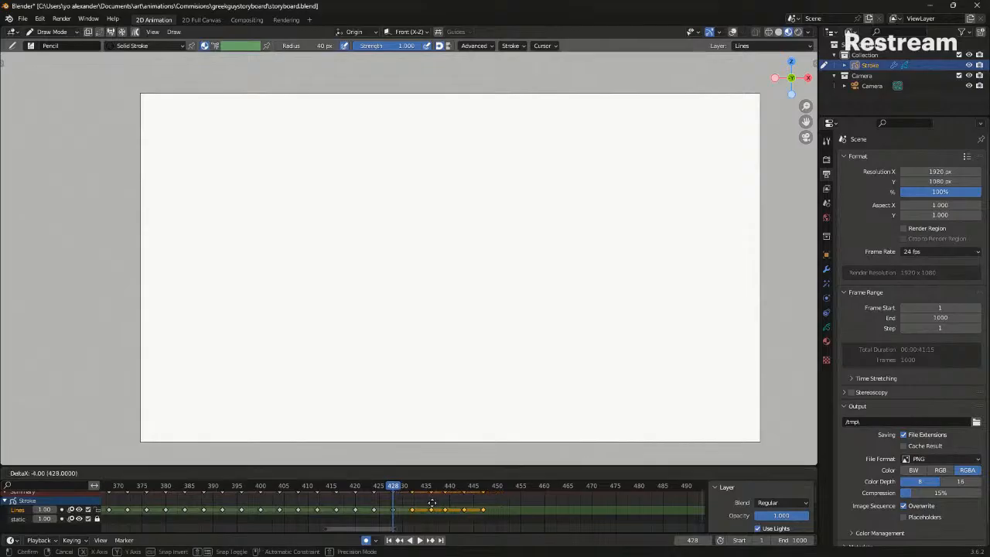
left_click(432, 501)
Play the retimed reaching-hands shots and step back through the drawings to frame 424
key("space")
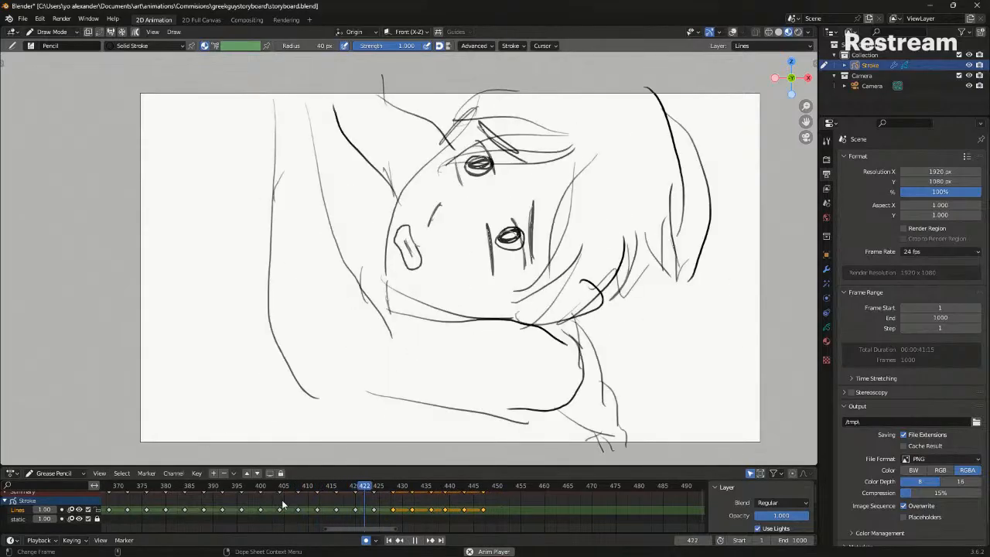
key("space")
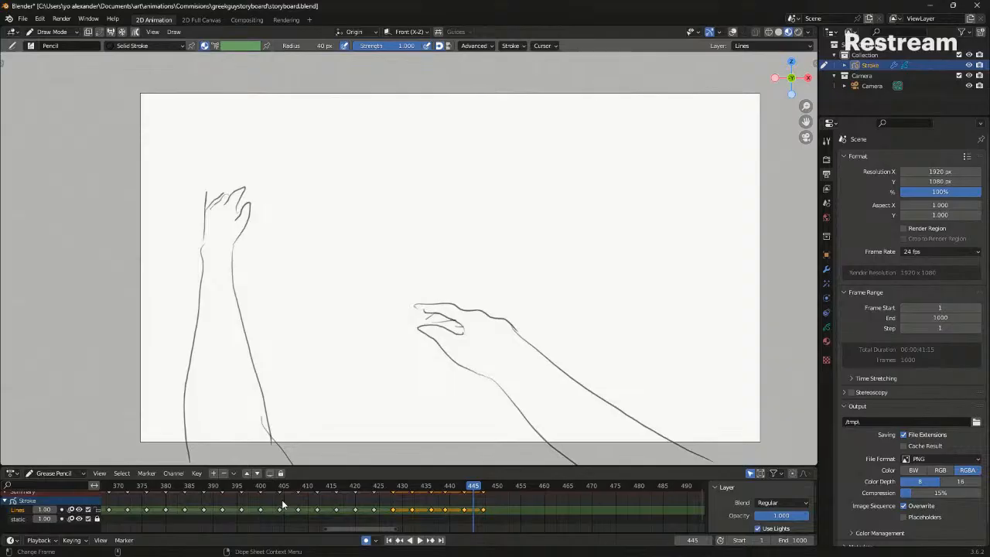
key("Down")
key("Down")
key("Down")
key("Down")
key("Down")
key("Down")
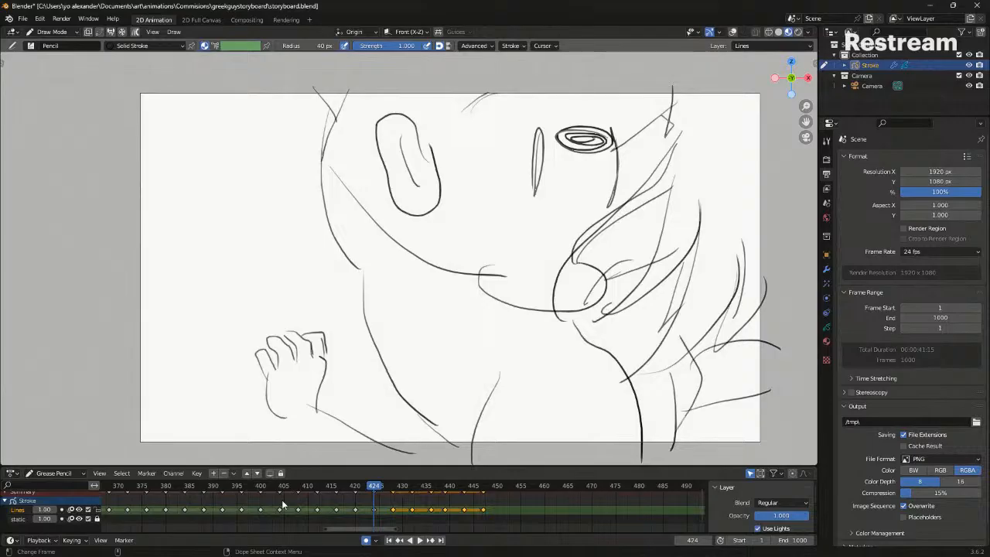
Find the cut between the reaching-hands drawings and shift the last three keyframes one frame later to start at frame 440
left_click_drag(375, 498, 503, 497)
key("Down")
key("Down")
key("Down")
key("Down")
key("Down")
key("Down")
key("Down")
key("Up")
key("Up")
key("Up")
key("Up")
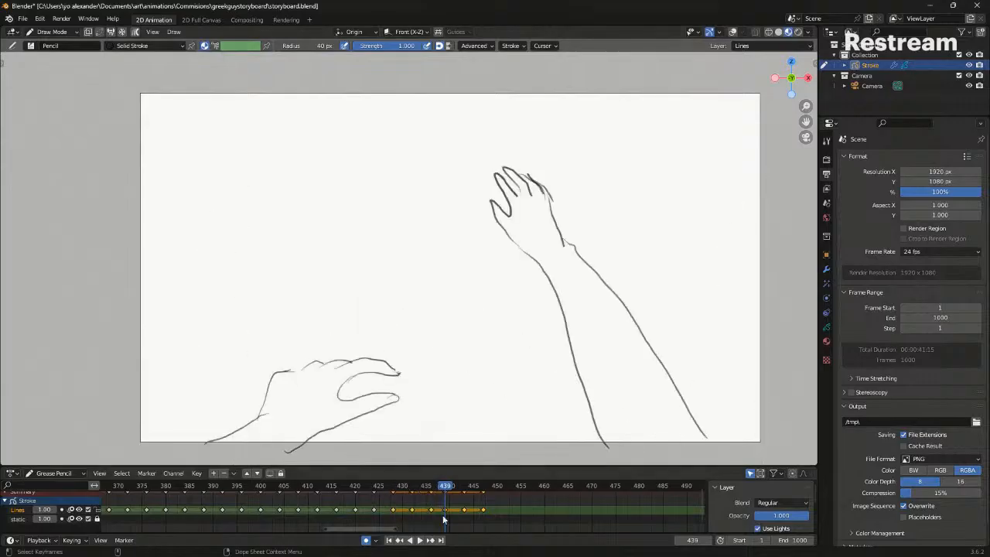
key("g")
left_click(502, 506)
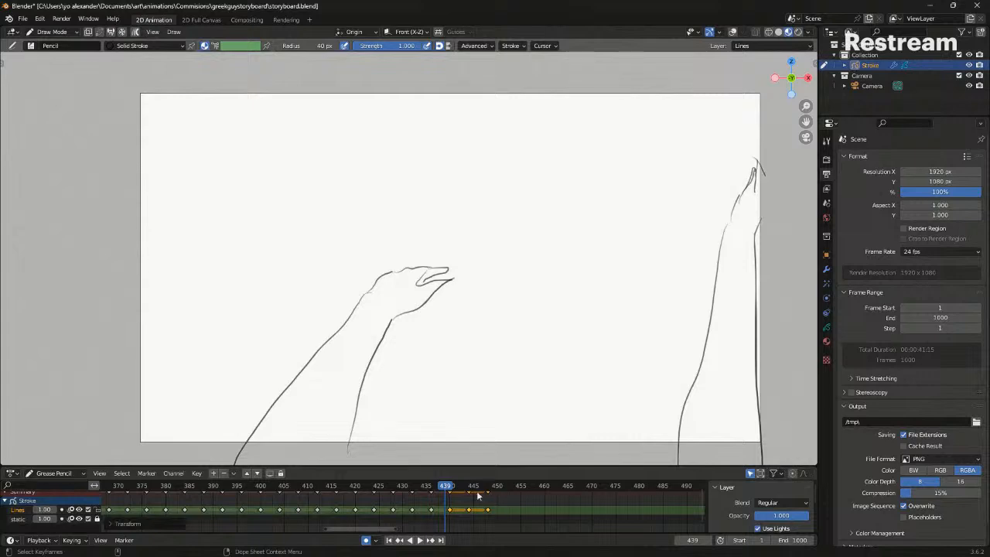
Check the retimed hands in playback and start a new drawing at frame 452 on the Lines layer
key("space")
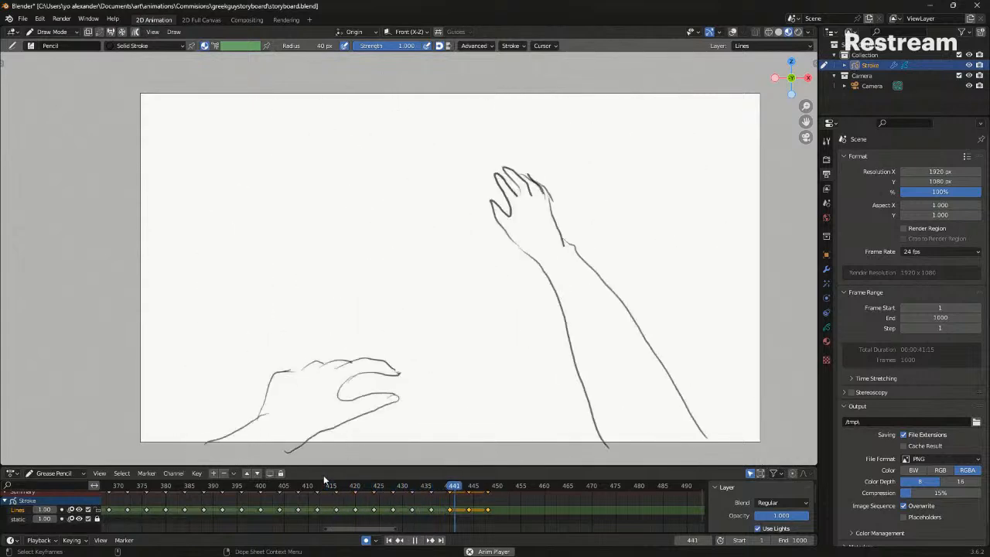
key("space")
key("Down")
key("Right")
key("Right")
key("Right")
key("Right")
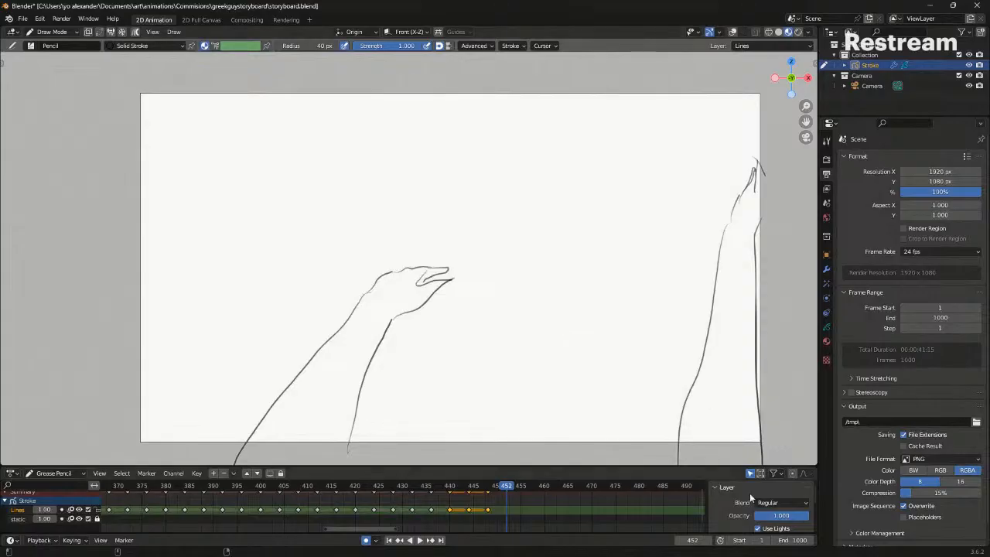
left_click_drag(544, 348, 554, 355)
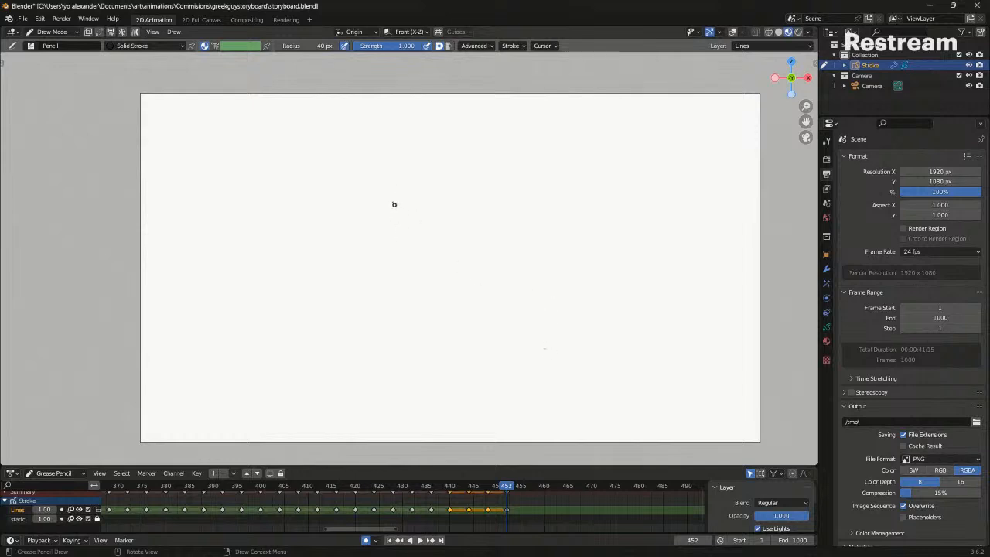
mouse_move(423, 166)
left_mouse_down()
mouse_move(349, 300)
mouse_move(323, 422)
left_mouse_up()
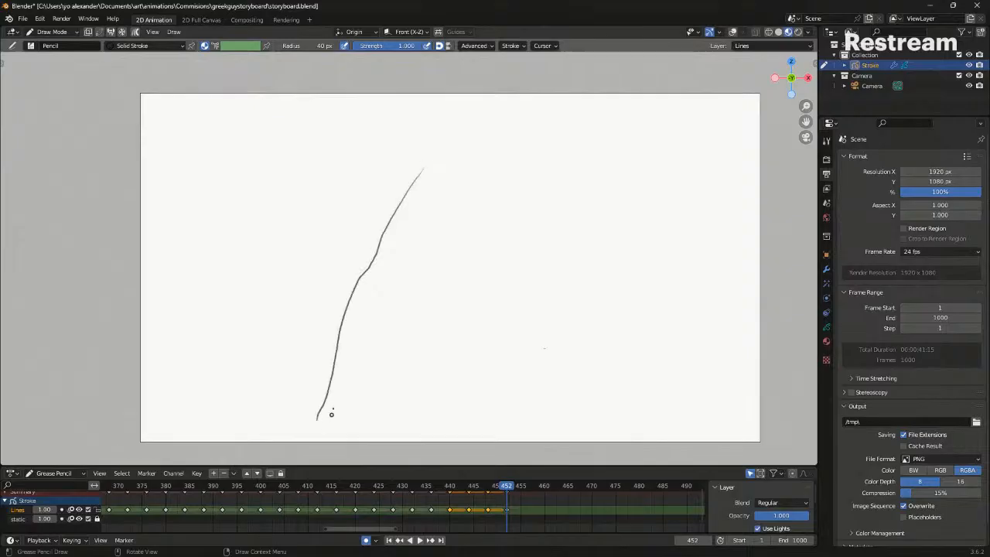
key("ctrl+z")
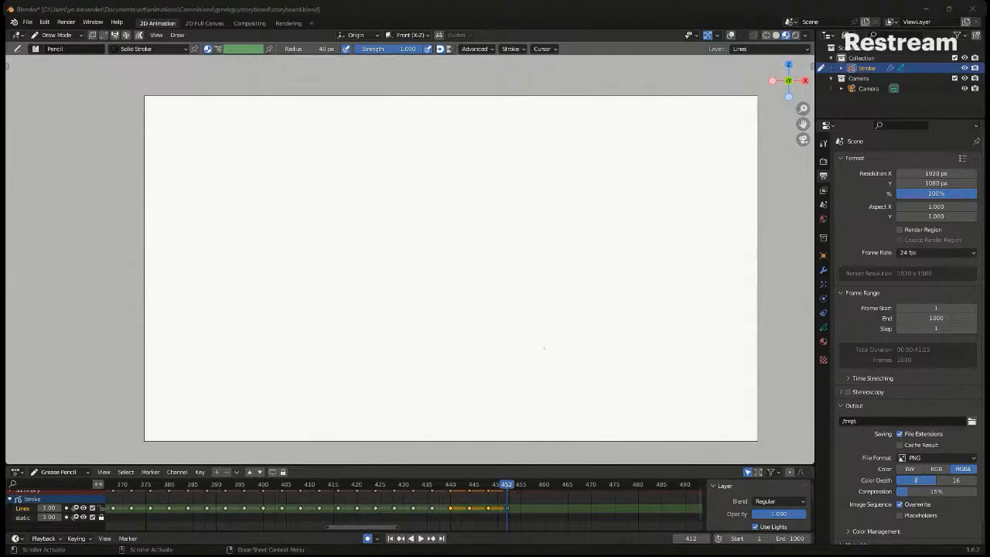
left_click_drag(390, 220, 427, 147)
mouse_move(387, 222)
left_mouse_down()
mouse_move(369, 281)
mouse_move(355, 408)
left_mouse_up()
key("ctrl+s")
key("ctrl+z")
Sketch the tilted face's contour from forehead to jaw, with a short nose mark and an open mouth showing teeth
left_click_drag(425, 141, 347, 308)
left_click_drag(342, 428, 345, 430)
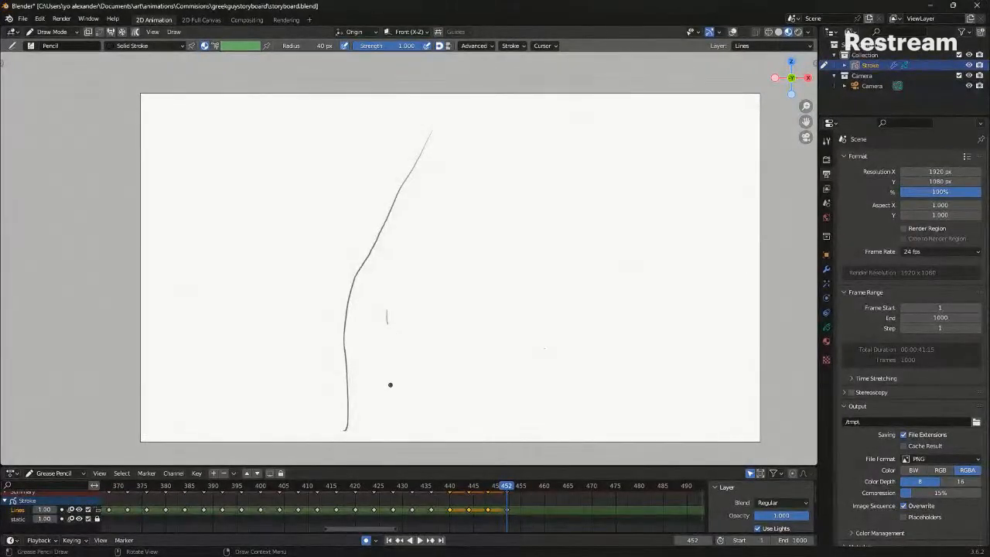
key("ctrl+z")
mouse_move(407, 360)
left_mouse_down()
mouse_move(362, 384)
mouse_move(410, 375)
left_mouse_up()
left_click_drag(349, 433, 474, 458)
Sketch the ear as one open curve across from the mouth
left_click_drag(551, 335, 579, 389)
key("ctrl+z")
left_click_drag(585, 332, 571, 412)
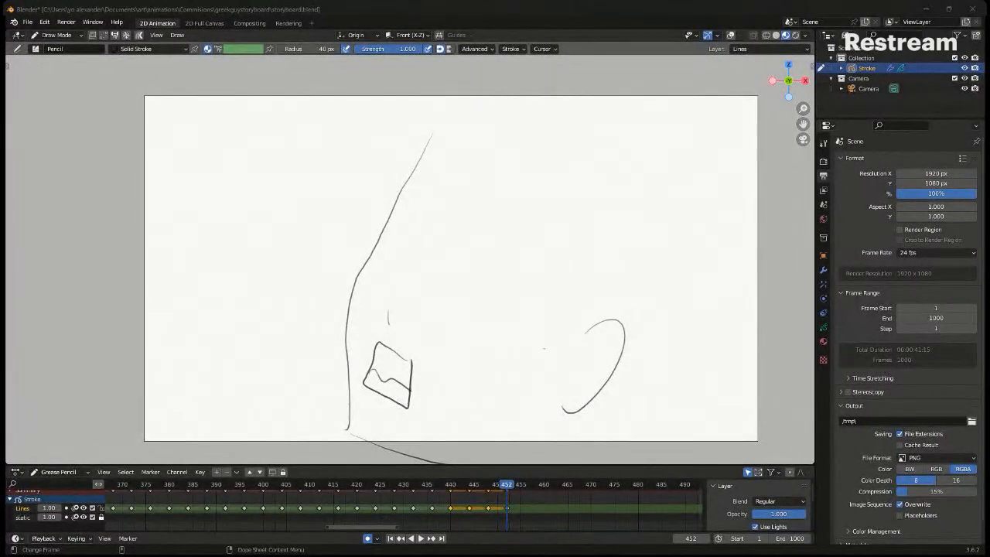
Sketch the hair with long bangs over the face, strands beside the ear and an outer curve over the forehead
left_click_drag(578, 163, 550, 362)
mouse_move(544, 359)
left_mouse_down()
mouse_move(532, 254)
mouse_move(540, 208)
left_mouse_up()
left_click_drag(538, 206, 538, 361)
left_click_drag(456, 129, 460, 328)
mouse_move(446, 182)
left_mouse_down()
mouse_move(441, 308)
mouse_move(505, 341)
left_mouse_up()
left_click_drag(484, 278, 538, 363)
left_click_drag(431, 132, 387, 185)
left_click_drag(445, 98, 376, 226)
left_click_drag(565, 194, 593, 341)
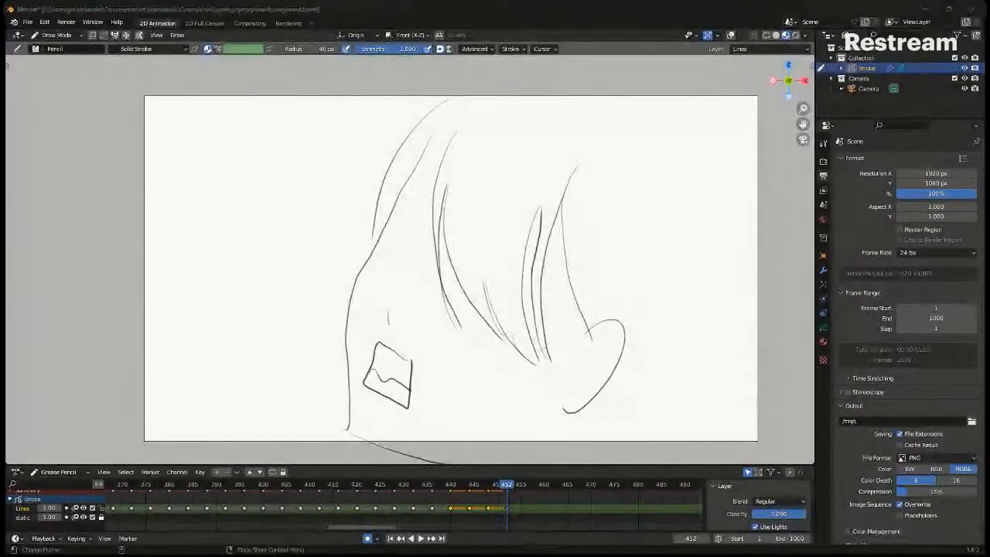
Draw hair strands falling over and behind the ear, and a long curve for the back of the head
left_click_drag(620, 334, 602, 421)
left_click_drag(591, 320, 628, 422)
left_click_drag(634, 332, 626, 391)
left_click_drag(625, 286, 619, 402)
left_click_drag(654, 351, 616, 204)
left_click_drag(723, 89, 747, 294)
key("ctrl+z")
left_click_drag(706, 102, 787, 309)
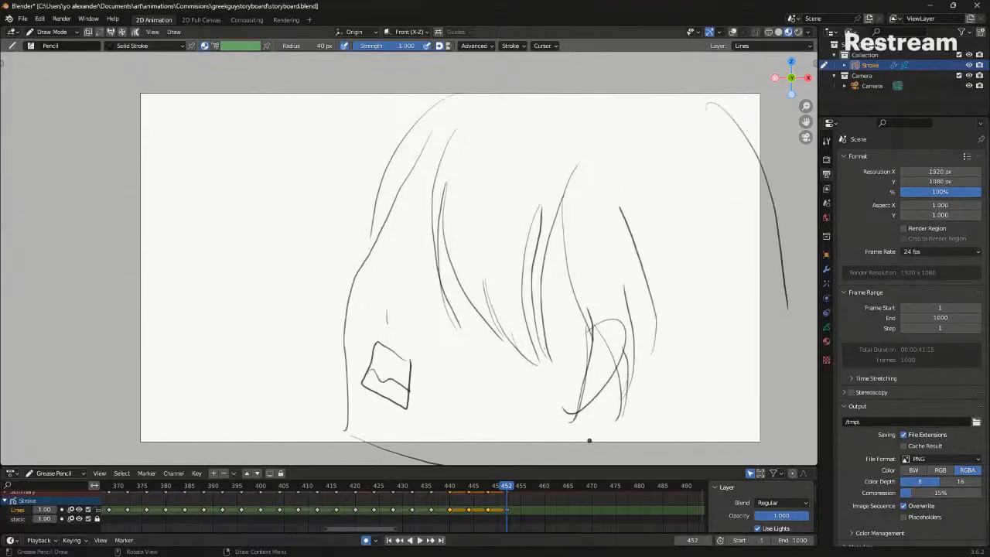
Nudge the face contour slightly with the sculpt brush and return to Draw Mode
key("Tab")
left_click(354, 286)
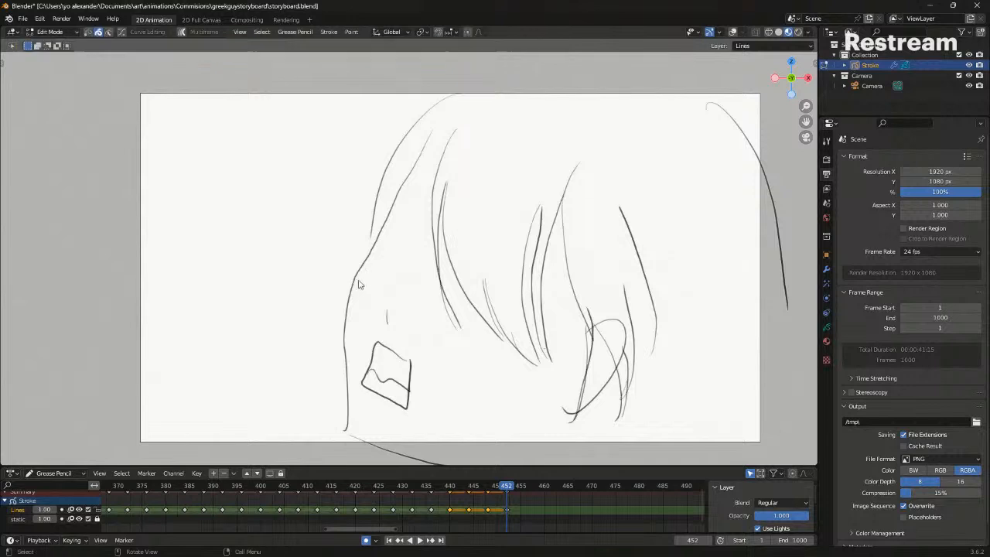
key("ctrl+Tab")
left_click_drag(359, 280, 368, 276)
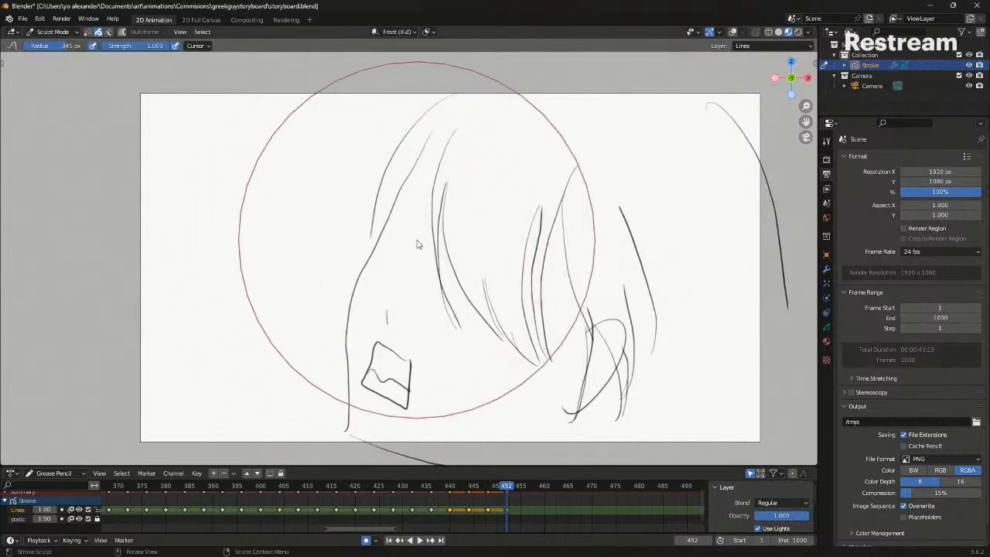
key("ctrl+Tab")
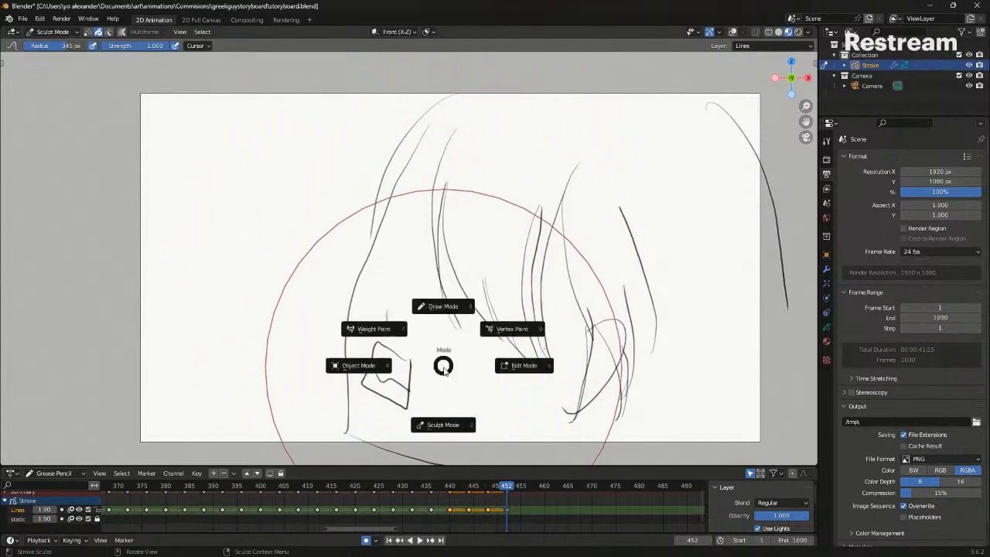
left_click(444, 306)
Draw the hairline at the forehead and the far eye's eyebrow, upper lid and lower lid
left_click_drag(435, 125, 458, 116)
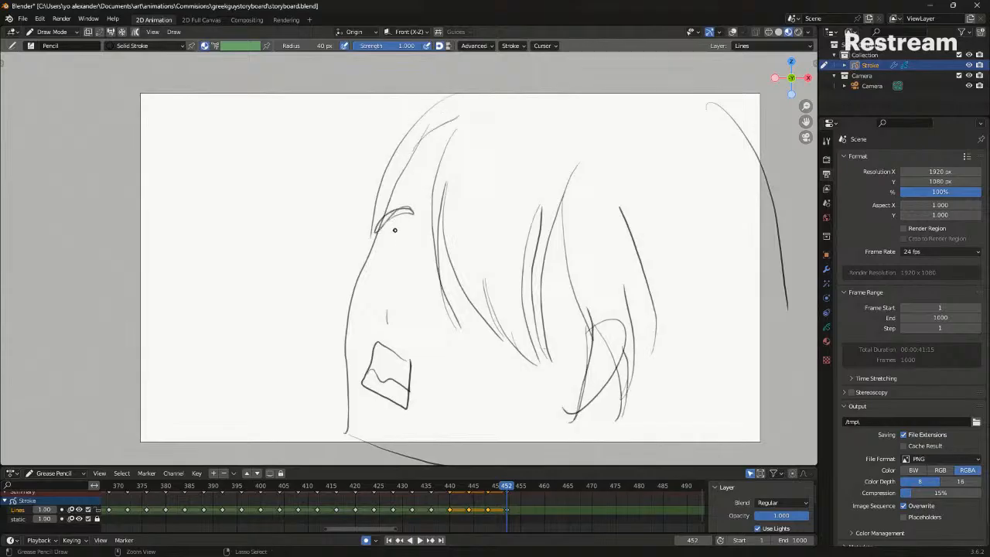
key("ctrl+z")
left_click_drag(367, 263, 393, 273)
mouse_move(372, 240)
left_mouse_down()
mouse_move(408, 220)
mouse_move(431, 184)
left_mouse_up()
key("ctrl+z")
key("ctrl+z")
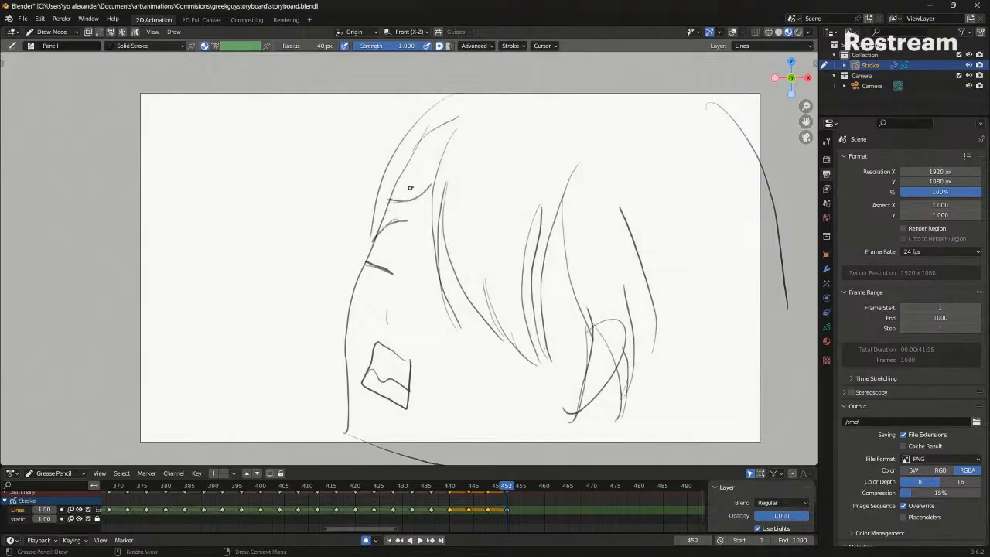
Draw the near eye with a curved upper lid, round iris, slanted lower lid and steep eyebrow
left_click_drag(469, 240, 519, 280)
mouse_move(469, 239)
left_mouse_down()
mouse_move(509, 257)
mouse_move(495, 242)
mouse_move(530, 292)
left_mouse_up()
key("ctrl+z")
key("ctrl+z")
mouse_move(474, 245)
left_mouse_down()
mouse_move(531, 293)
mouse_move(511, 261)
left_mouse_up()
key("ctrl+z")
left_click_drag(462, 301, 509, 338)
left_click_drag(502, 203, 532, 258)
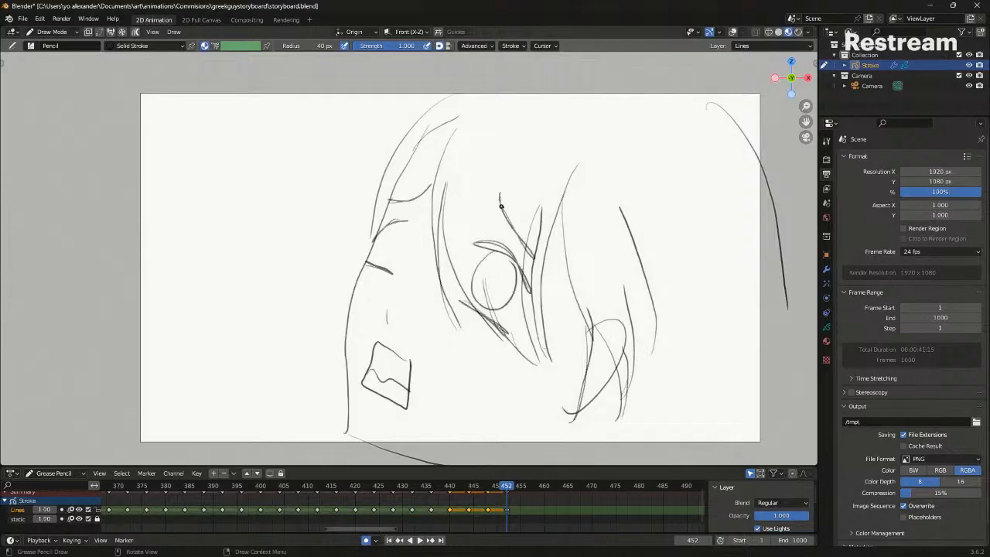
Refine the far eye's upper lid and give it an oval iris
key("ctrl+z")
left_click_drag(393, 225, 418, 230)
key("ctrl+z")
Draw two long arm lines across the hair, a shoulder line below the chin and a fingertip at the picture's edge
left_click_drag(464, 61, 559, 464)
left_click_drag(593, 94, 701, 464)
left_click_drag(131, 309, 308, 432)
key("ctrl+z")
left_click_drag(216, 422, 351, 450)
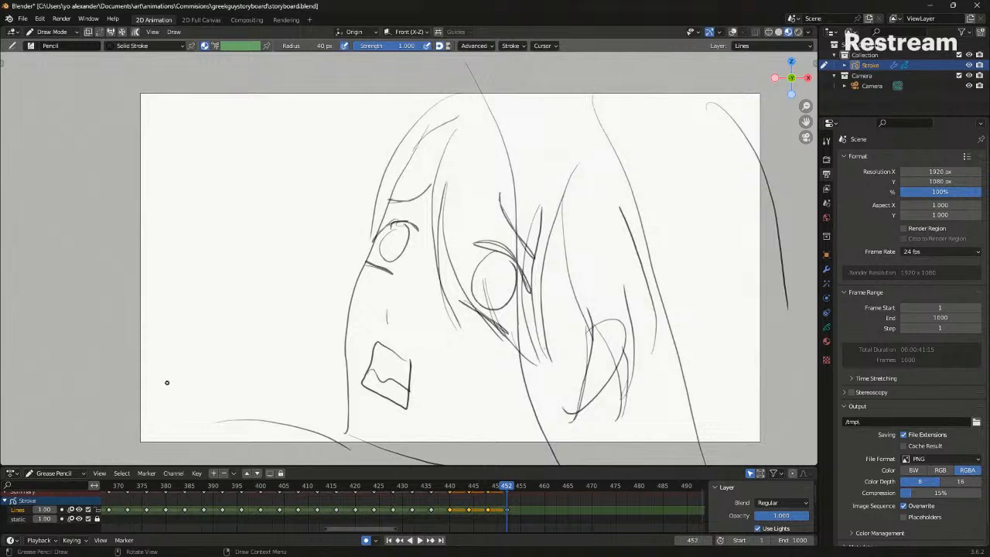
left_click_drag(167, 229, 138, 307)
Sculpt the open mouth into a shorter shape and return to Draw Mode
key("ctrl+Tab")
left_click(393, 385)
mouse_move(392, 385)
left_mouse_down()
mouse_move(387, 357)
mouse_move(411, 354)
mouse_move(386, 382)
mouse_move(411, 267)
mouse_move(430, 286)
mouse_move(424, 392)
left_mouse_up()
left_click_drag(428, 310, 442, 383)
key("ctrl+Tab")
left_click(433, 293)
Go to frame 456 and draw the far eye half closed with a flat upper lid over the onion-skinned sketch
key("Right")
key("Right")
key("Right")
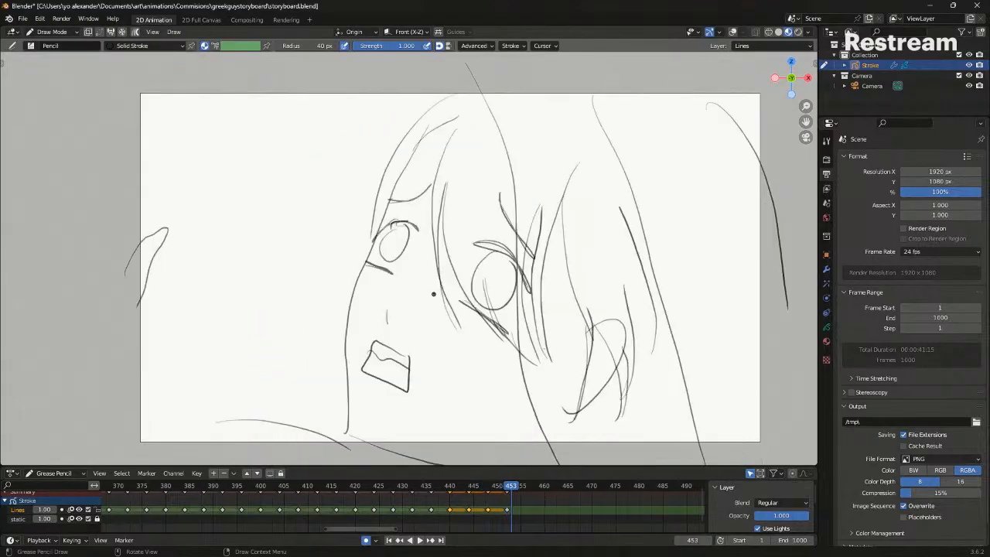
key("Right")
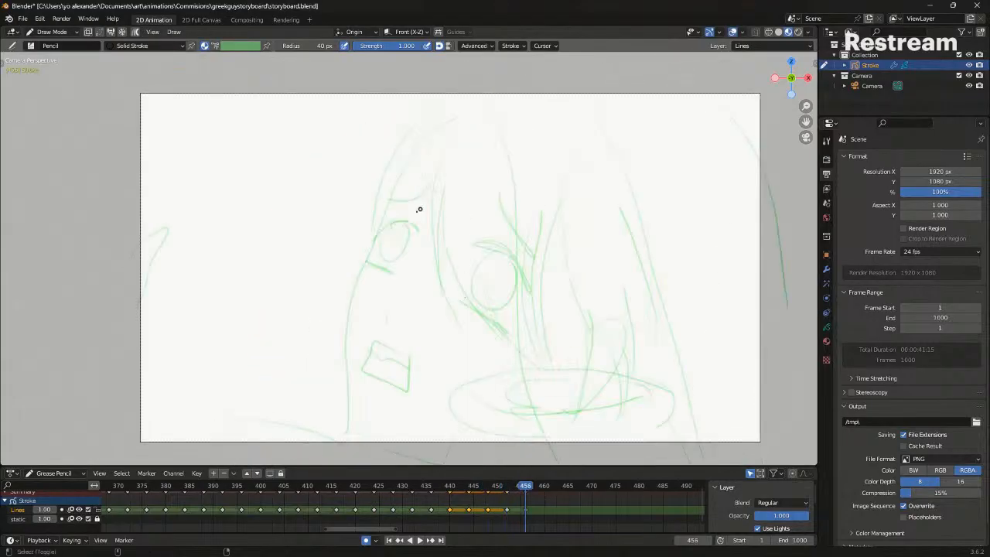
left_click_drag(374, 238, 409, 244)
left_click_drag(371, 238, 407, 243)
key("ctrl+z")
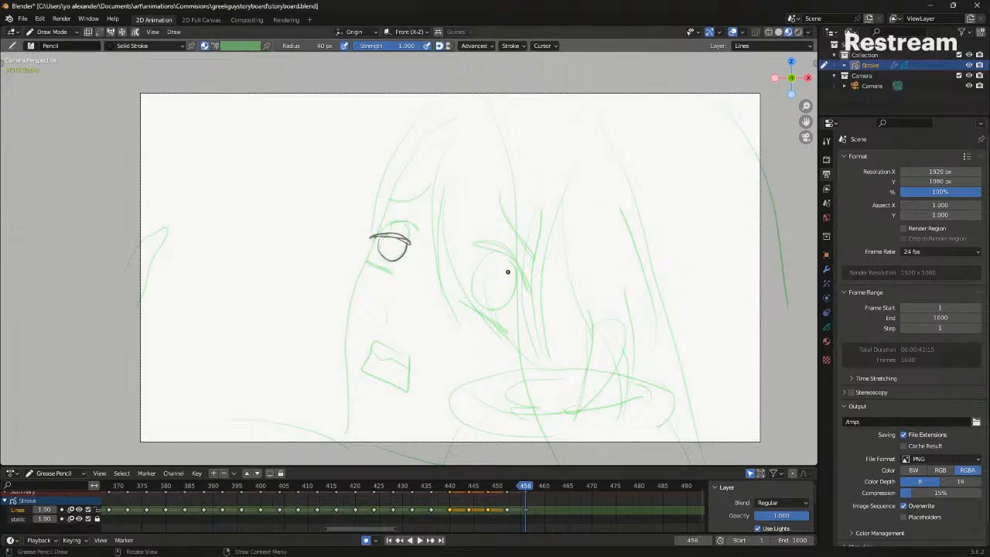
Draw the near eye half closed, with a slanted upper lid, iris and doubled lower lid line
mouse_move(470, 268)
left_mouse_down()
mouse_move(511, 310)
mouse_move(483, 277)
mouse_move(508, 336)
left_mouse_up()
left_click_drag(461, 298, 507, 336)
key("ctrl+z")
key("ctrl+z")
left_click_drag(462, 300, 503, 331)
left_click_drag(461, 299, 502, 330)
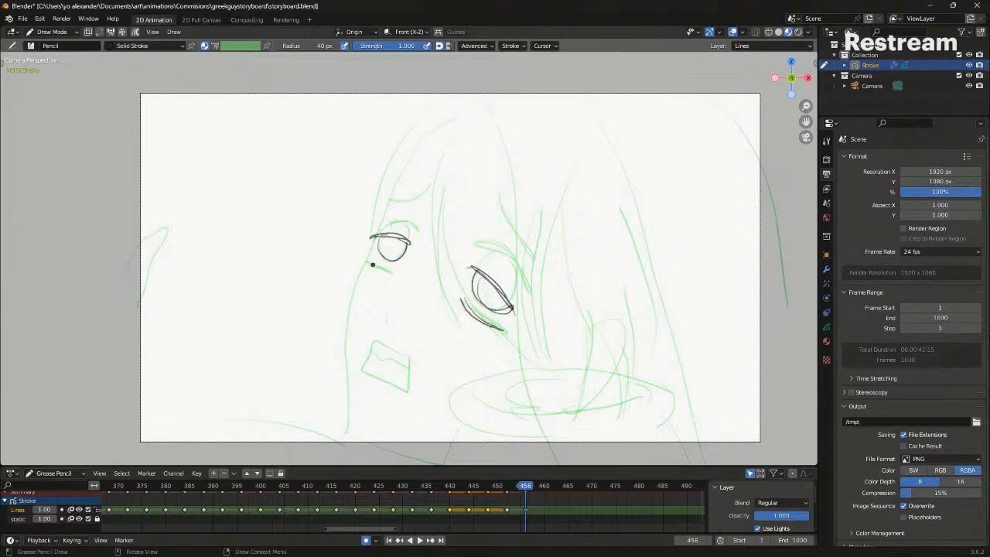
Draw the face contour from the forehead down to the chin over the onion skin
left_click_drag(414, 158, 354, 287)
key("ctrl+z")
mouse_move(431, 133)
left_mouse_down()
mouse_move(362, 269)
mouse_move(345, 373)
mouse_move(348, 433)
left_mouse_up()
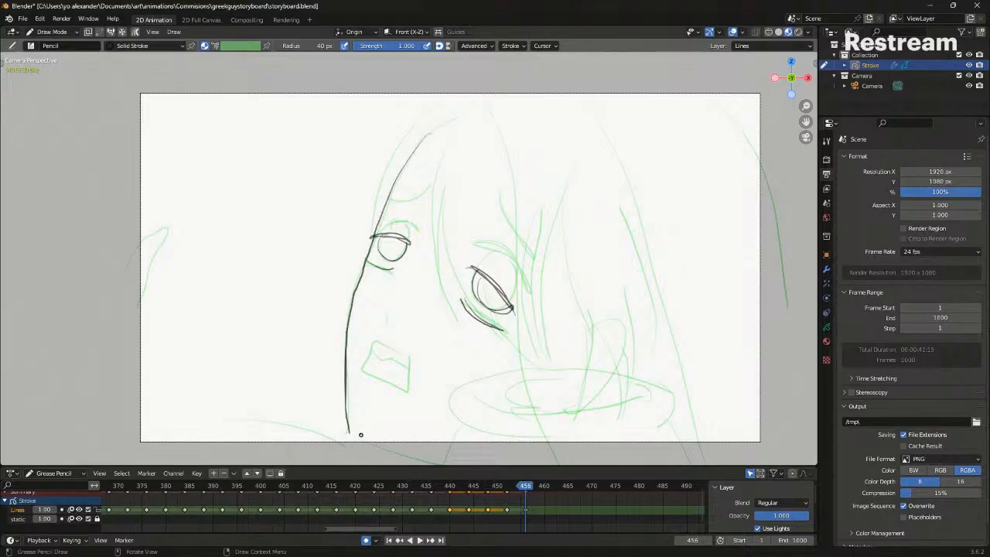
Push the chin end of the face contour inward by sculpting, and draw the jawline from it in Draw Mode
key("ctrl+Tab")
left_click(343, 418)
key("f")
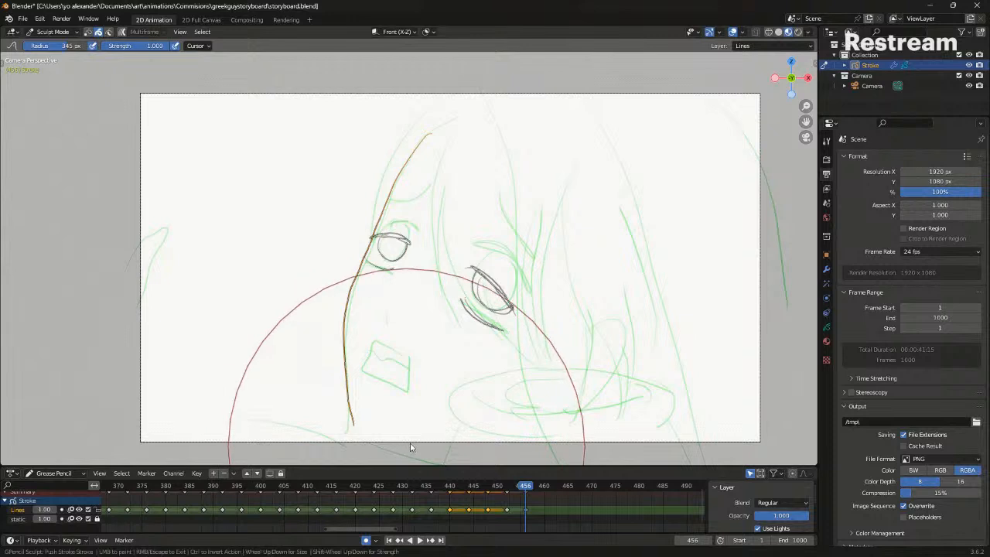
key("ctrl+Tab")
left_click(393, 381)
left_click_drag(354, 424, 435, 466)
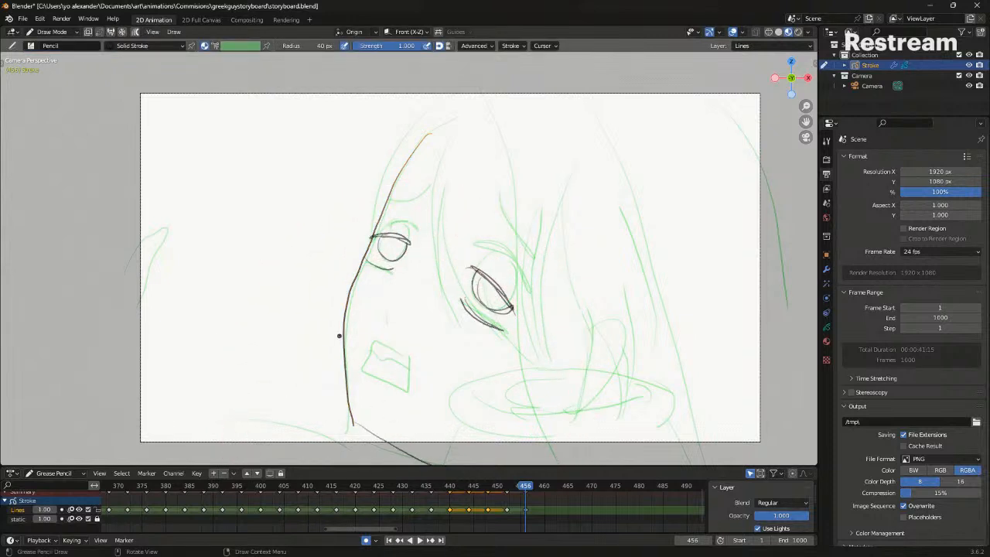
Draw the narrower open mouth and compare the frame 456 drawing with the previous one without overlays
mouse_move(371, 349)
left_mouse_down()
mouse_move(403, 370)
mouse_move(391, 372)
left_mouse_up()
key("shift+alt+z")
key("Down")
key("Up")
key("shift+alt+z")
Draw the swaying bangs over the forehead and near eye, plus the long side strand in front of the ear
left_click_drag(456, 142, 440, 313)
key("ctrl+z")
mouse_move(455, 144)
left_mouse_down()
mouse_move(439, 313)
mouse_move(451, 176)
left_mouse_up()
left_click_drag(444, 198, 509, 334)
mouse_move(445, 96)
left_mouse_down()
mouse_move(362, 199)
mouse_move(360, 251)
left_mouse_up()
left_click_drag(358, 250, 387, 177)
mouse_move(543, 177)
left_mouse_down()
mouse_move(522, 329)
mouse_move(532, 384)
left_mouse_up()
left_click_drag(534, 383, 568, 207)
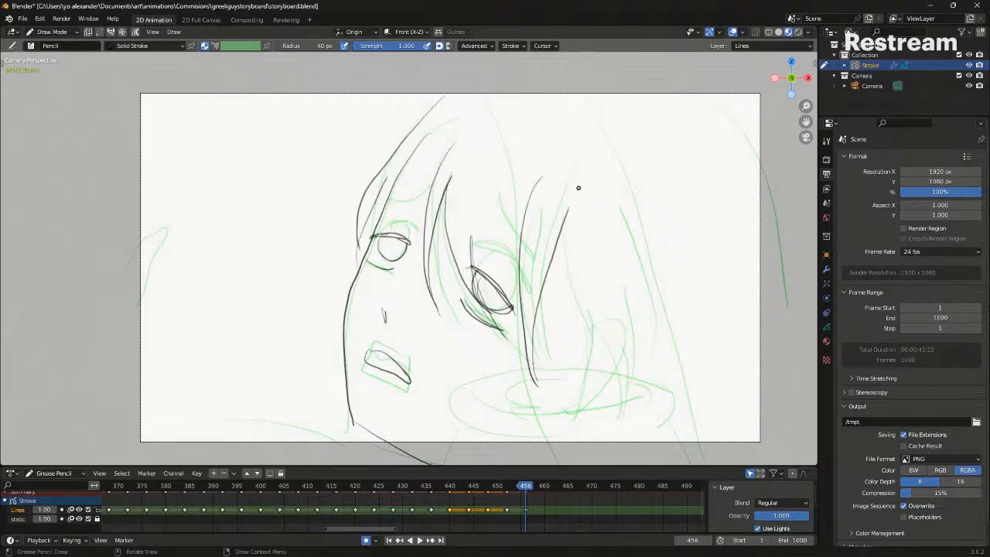
Draw the ear curve and the curve of the back of the head at frame 456
mouse_move(581, 333)
left_mouse_down()
mouse_move(586, 410)
mouse_move(619, 345)
mouse_move(571, 415)
left_mouse_up()
key("ctrl+z")
left_click_drag(707, 95, 757, 239)
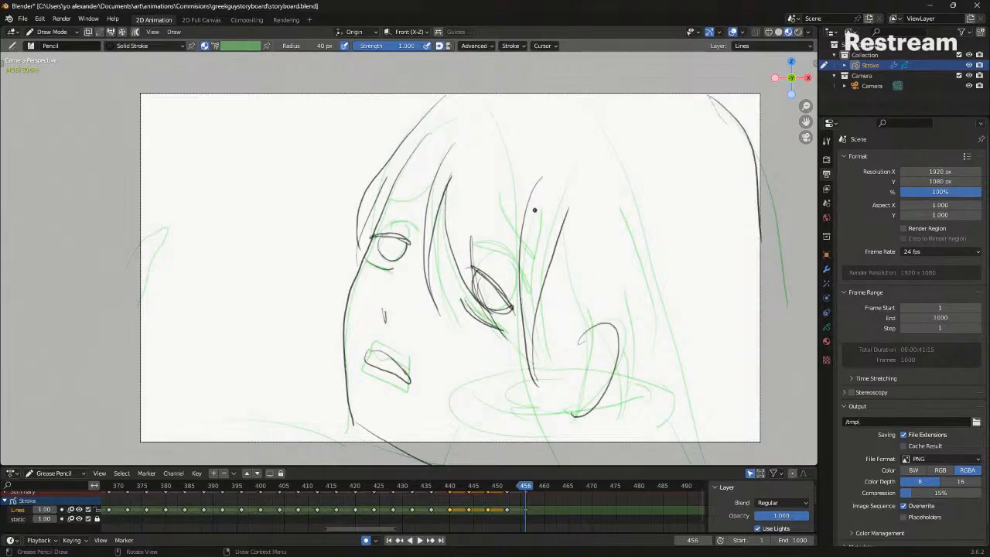
Draw a raised arm in front of the face with two long lines, and add a shoulder line below it
left_click_drag(240, 94, 326, 261)
left_click_drag(181, 111, 329, 448)
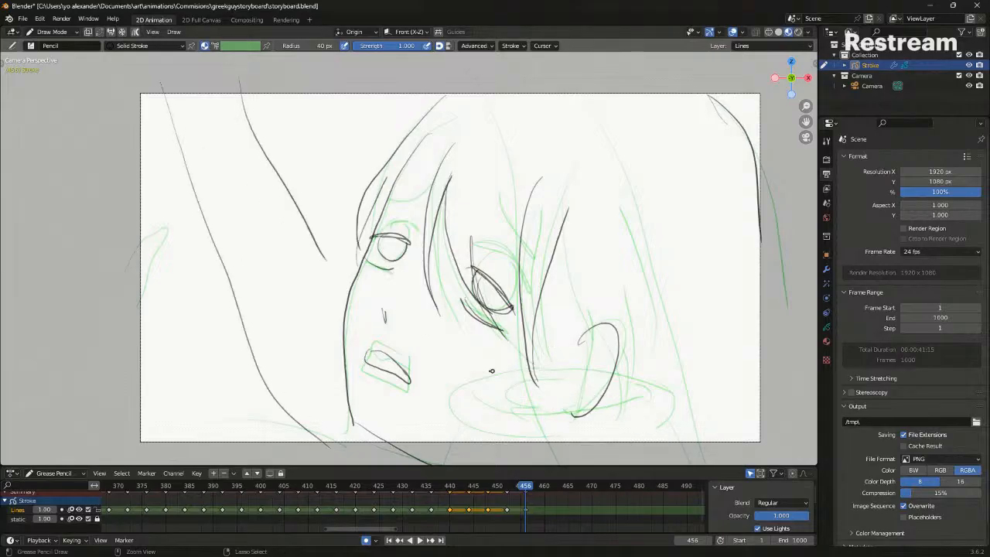
left_click_drag(307, 358, 389, 464)
key("ctrl+z")
left_click_drag(238, 370, 311, 464)
Add the remaining hand strokes at the picture's lower corner and compare the drawing with frame 452 without overlays
key("alt+shift+z")
key("Down")
key("Up")
mouse_move(231, 372)
left_mouse_down()
mouse_move(205, 303)
mouse_move(114, 277)
left_mouse_up()
left_click_drag(111, 365, 189, 412)
left_click_drag(178, 423, 187, 435)
key("Down")
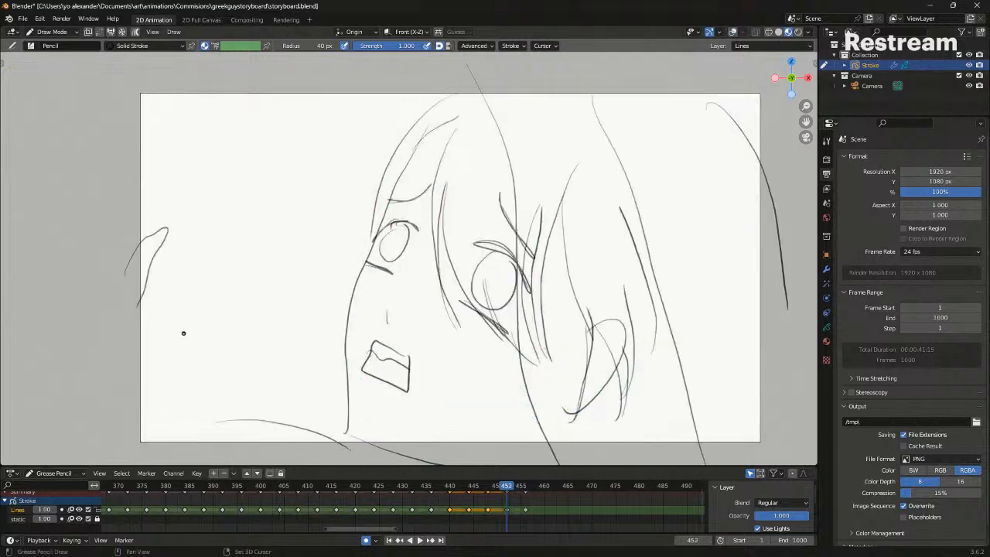
Draw the side hair strands in front of the ear and jagged hair tips below it at frame 456, comparing with frame 452
key("Up")
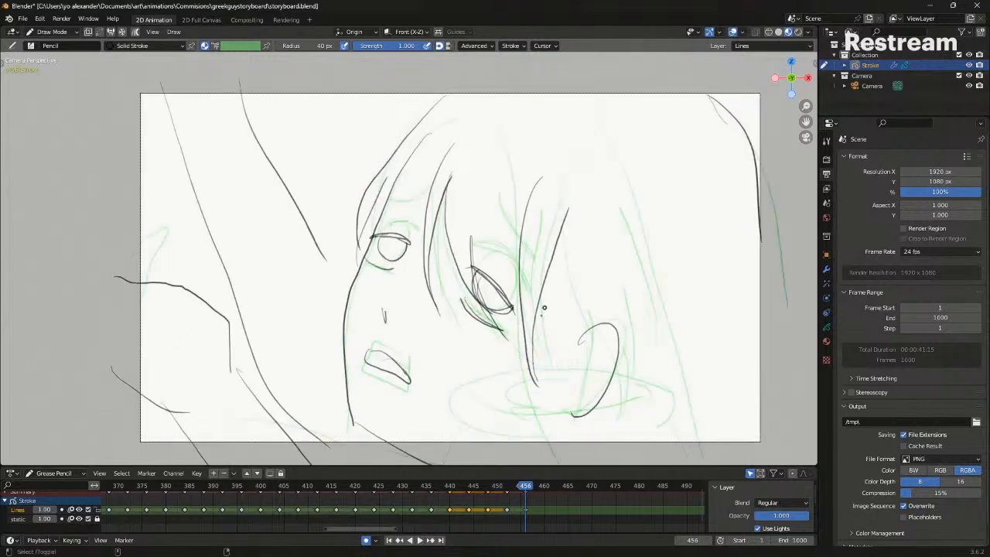
left_click_drag(584, 306, 572, 344)
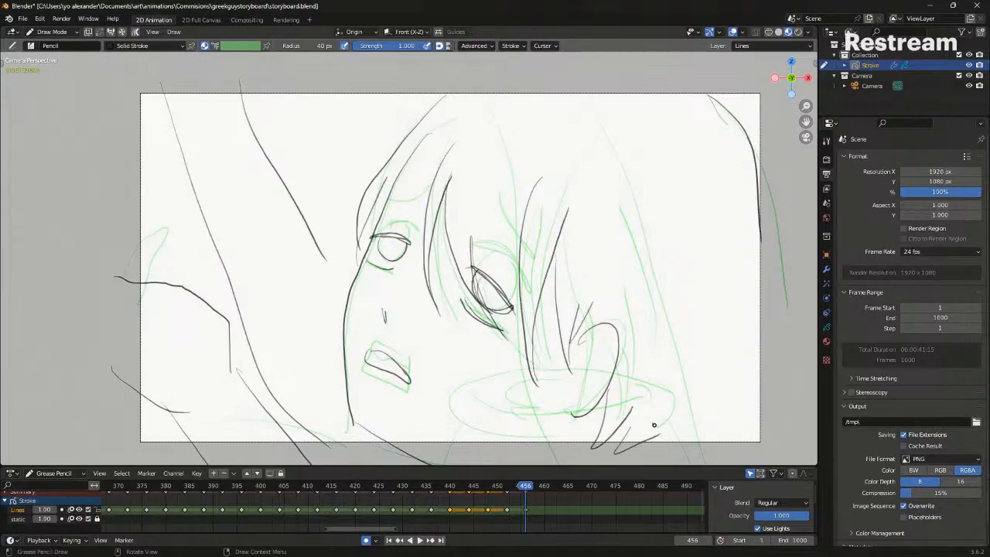
key("Down")
key("Up")
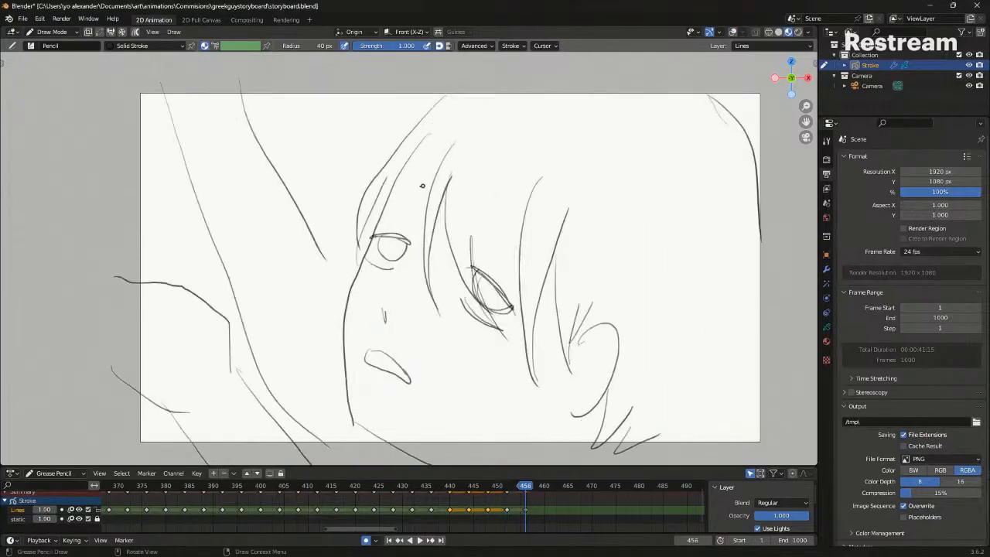
key("Down")
key("Up")
key("Down")
key("Up")
Draw both eyebrows and an extra bang line over the forehead at frame 456, comparing with the previous keyframe
left_click_drag(390, 209, 423, 212)
mouse_move(377, 214)
left_mouse_down()
mouse_move(430, 204)
mouse_move(511, 264)
left_mouse_up()
left_click_drag(486, 216, 517, 290)
key("alt+shift+z")
key("Down")
key("Up")
Draw four bubbles rising from the mouth past the cheek and forehead, and compare the drawing with frame 452 without overlays
left_click_drag(354, 348, 369, 352)
left_click_drag(356, 269, 354, 263)
left_click_drag(345, 184, 348, 181)
key("alt+shift+z")
key("alt+shift+z")
key("Down")
key("Up")
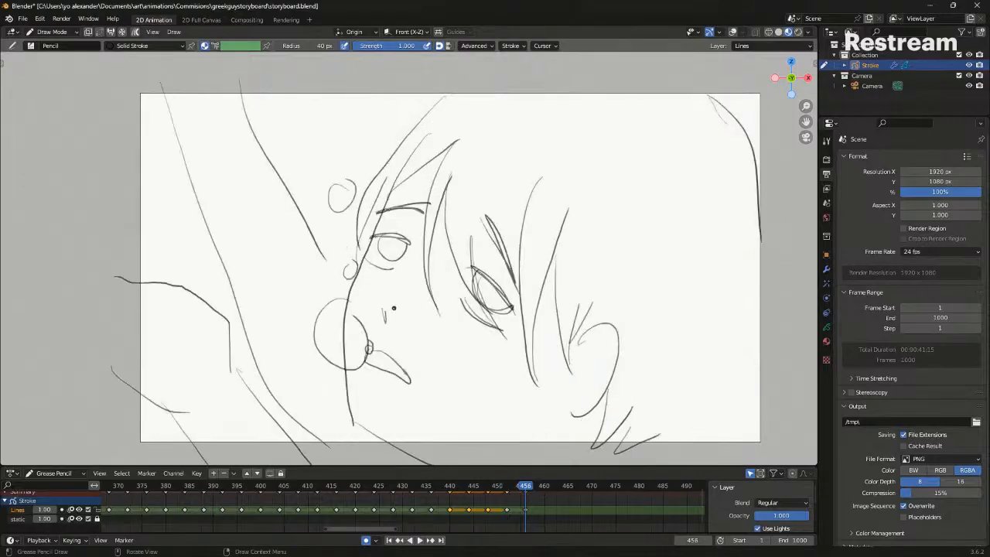
key("Down")
key("Up")
Add a blank keyframe at frame 460 and draw the open mouth outline and small nose mark on it
key("Right")
key("Right")
key("Right")
key("Right")
key("shift+i")
key("shift+alt+z")
mouse_move(369, 349)
left_mouse_down()
mouse_move(396, 346)
mouse_move(374, 375)
mouse_move(393, 349)
left_mouse_up()
key("ctrl+z")
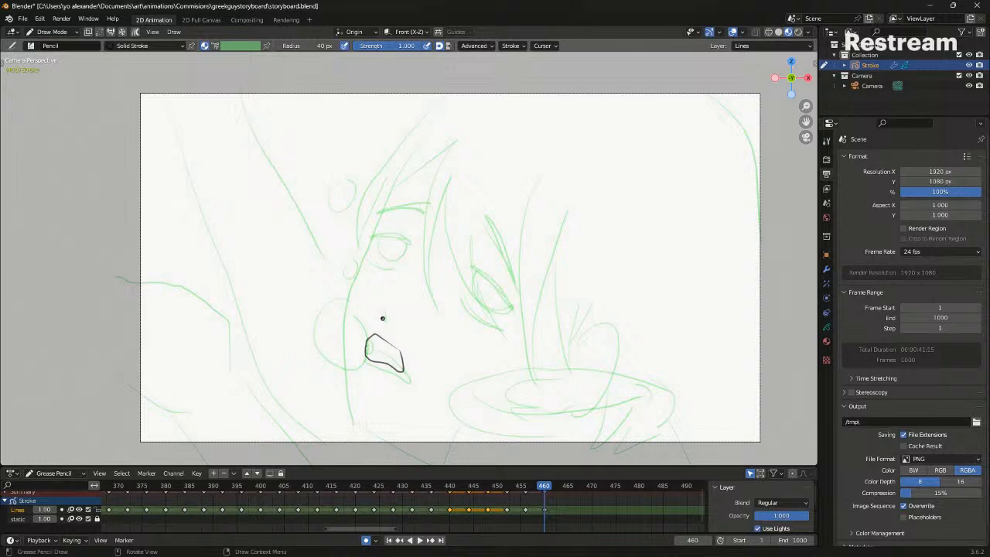
left_click_drag(379, 310, 387, 306)
Push the mouth outline slightly lower on the face in Sculpt Mode, and return to Draw Mode
key("ctrl+Tab")
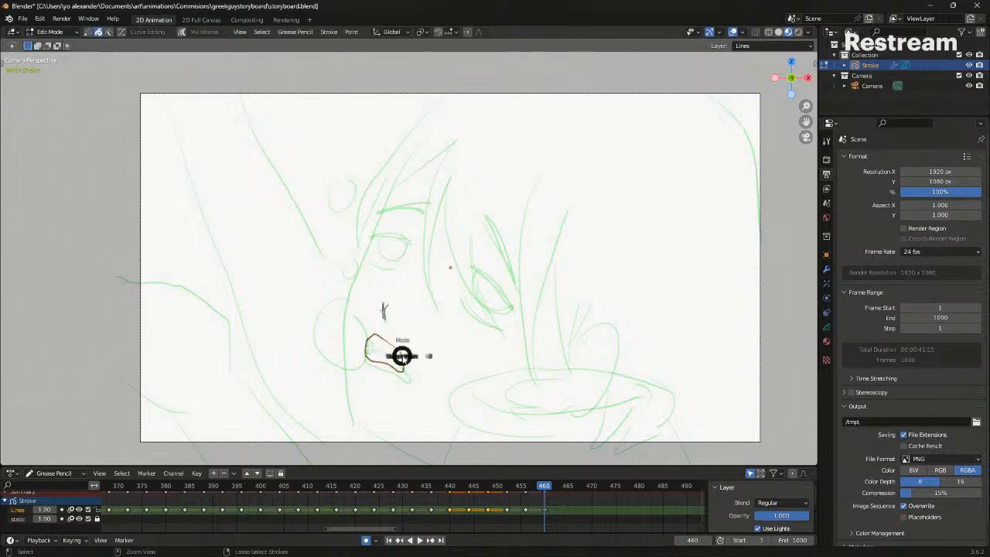
left_click_drag(382, 380, 386, 384)
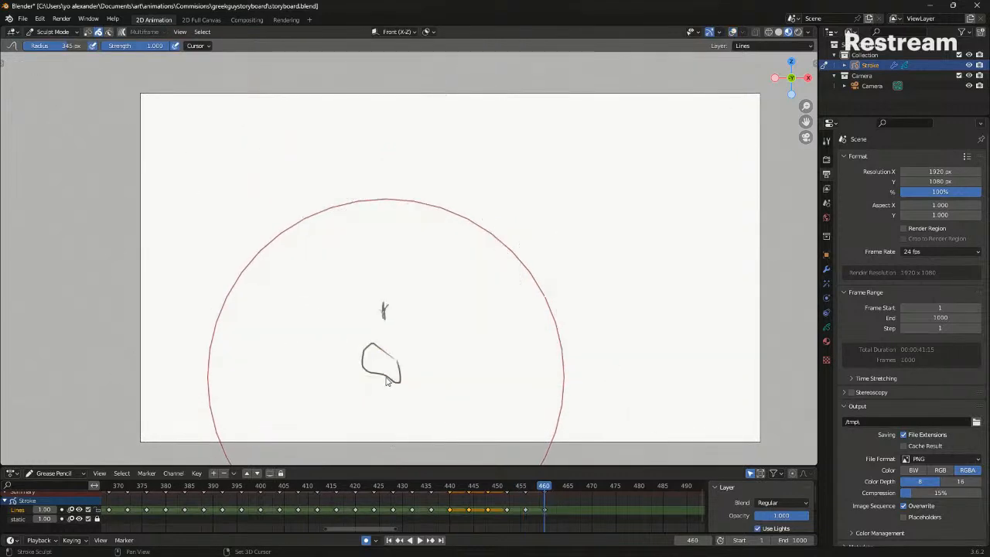
key("ctrl+Tab")
left_click(384, 316)
Draw the near eye with its slanted eyebrow and the far eyebrow at frame 460, redoing unsatisfactory strokes
mouse_move(472, 265)
left_mouse_down()
mouse_move(510, 307)
mouse_move(495, 308)
mouse_move(513, 303)
mouse_move(489, 281)
mouse_move(498, 285)
left_mouse_up()
key("ctrl+z")
left_click_drag(491, 229, 514, 275)
left_click_drag(487, 210, 513, 280)
key("Down")
key("Up")
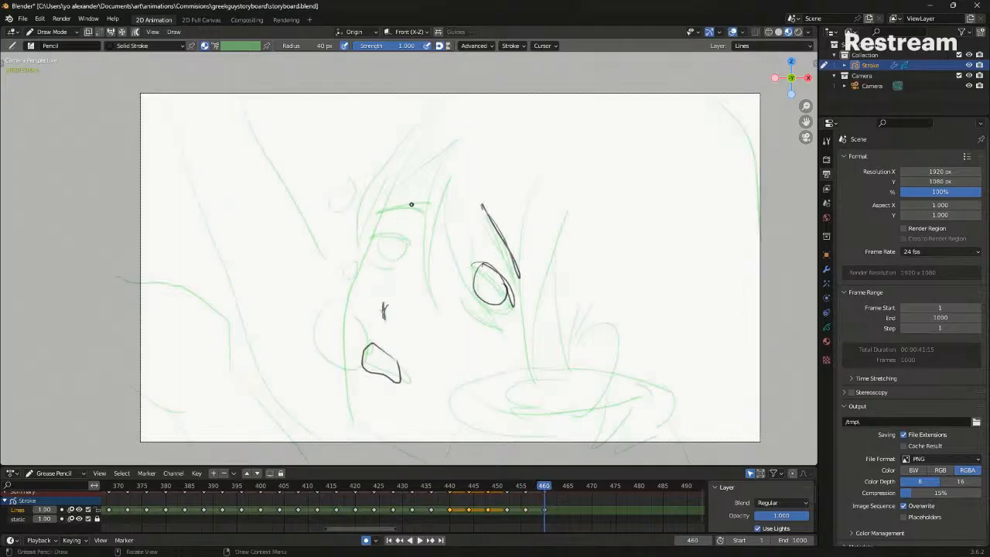
key("ctrl+z")
left_click_drag(379, 215, 425, 206)
key("ctrl+z")
key("Down")
key("Up")
Draw the bangs over the forehead and between the eyes, plus the outer hair curve beside the far cheek
mouse_move(455, 154)
left_mouse_down()
mouse_move(413, 284)
mouse_move(418, 300)
left_mouse_up()
key("ctrl+z")
left_click_drag(464, 126, 413, 283)
left_click_drag(461, 143, 419, 296)
left_click_drag(443, 170, 470, 309)
left_click_drag(459, 203, 500, 334)
left_click_drag(425, 97, 343, 286)
left_click_drag(380, 167, 345, 299)
Draw the face contour down from the far cheek and the jaw line below the chin, comparing with frame 456
key("shift+alt+z")
mouse_move(357, 259)
left_mouse_down()
mouse_move(346, 397)
mouse_move(357, 431)
left_mouse_up()
left_click_drag(359, 430, 406, 456)
key("shift+alt+z")
key("Down")
key("Up")
Draw the far eye with its upper and lower lid lines, and compare with frame 456 without overlays
key("shift+alt+z")
mouse_move(379, 230)
left_mouse_down()
mouse_move(411, 235)
mouse_move(390, 232)
left_mouse_up()
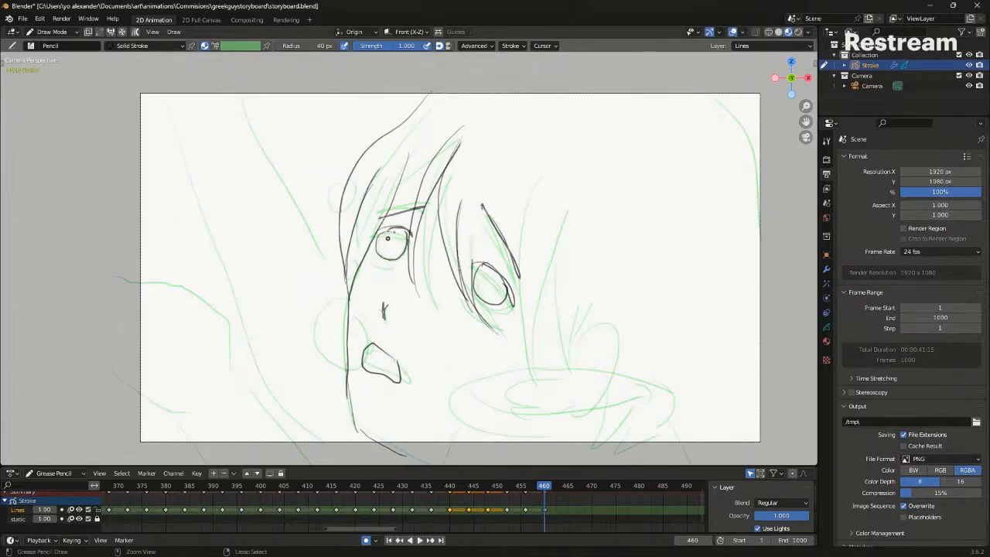
key("shift+alt+z")
key("Down")
key("Up")
key("shift+alt+z")
key("shift+alt+z")
key("Down")
key("Up")
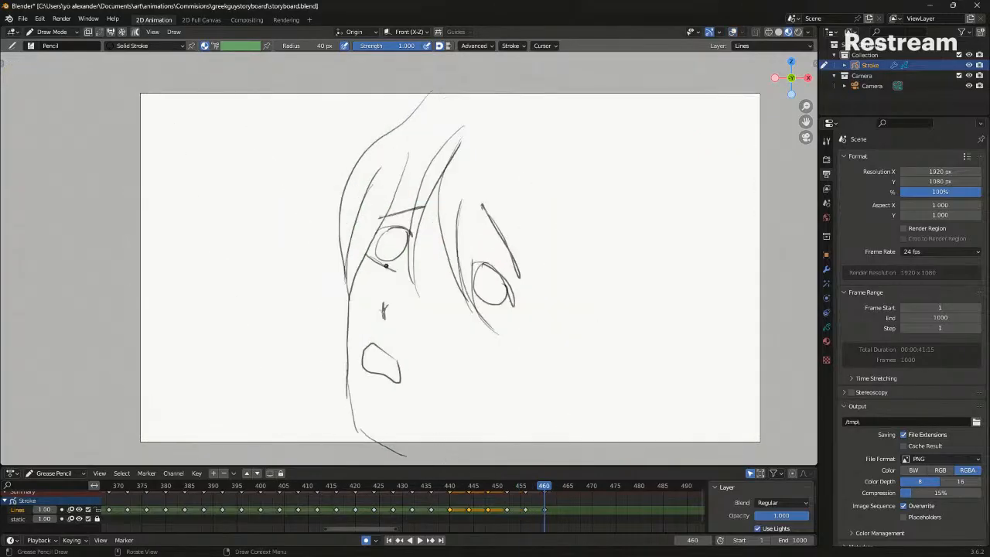
key("Down")
key("Up")
Draw the side hair strands, the ear curve and the short hair line below the ear at frame 460
key("Up")
key("Down")
key("Up")
key("Down")
key("Up")
mouse_move(540, 213)
left_mouse_down()
mouse_move(513, 363)
mouse_move(528, 381)
left_mouse_up()
mouse_move(563, 224)
left_mouse_down()
mouse_move(564, 351)
mouse_move(583, 421)
mouse_move(619, 382)
left_mouse_up()
left_click_drag(593, 418, 596, 457)
key("alt+shift+z")
key("Down")
key("Up")
key("alt+shift+z")
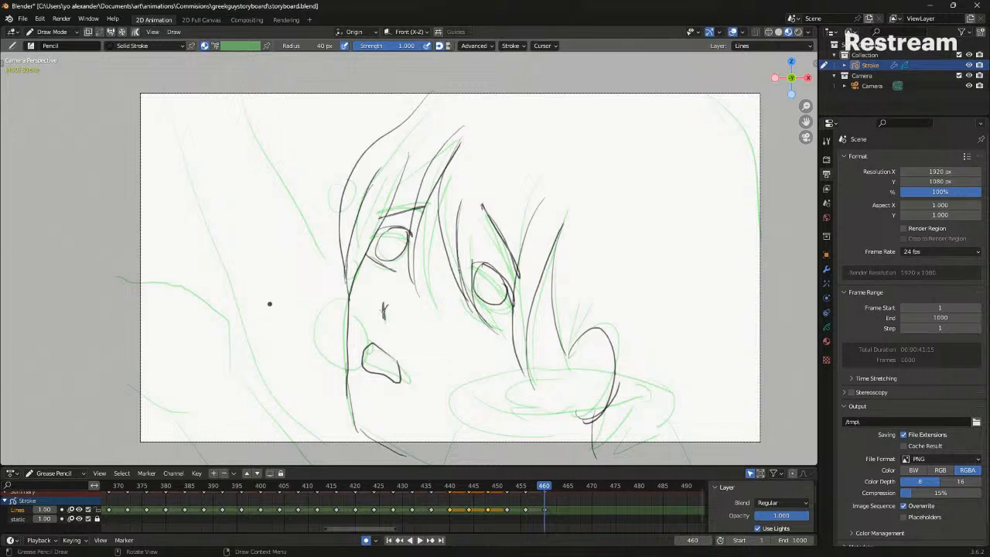
Draw the raised arm's two long edges in front of the face and a short shoulder line below the chin
left_click_drag(217, 157, 344, 436)
left_click_drag(328, 420, 401, 461)
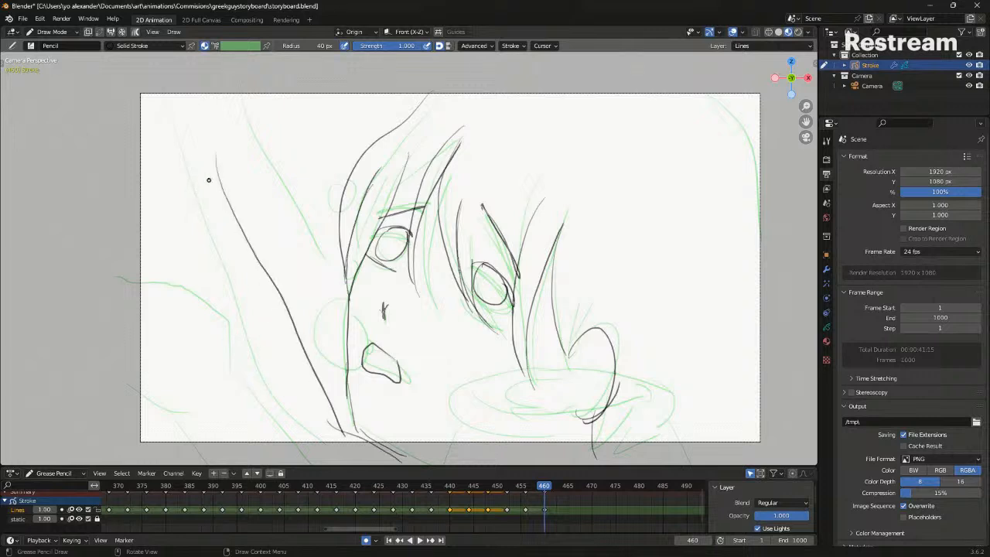
left_click_drag(210, 146, 189, 75)
left_click_drag(276, 95, 348, 296)
key("alt+shift+z")
key("Down")
key("Up")
key("Down")
key("Up")
Add a long line beyond the raised arm near the picture's edge and the curve of the back of the head
key("alt+shift+z")
left_click_drag(131, 171, 268, 465)
key("alt+shift+z")
key("Down")
key("Up")
key("Down")
key("Up")
key("alt+shift+z")
left_click_drag(717, 85, 769, 286)
Insert a blank keyframe on the Lines layer at frame 464
key("Right")
key("Right")
key("Right")
key("Right")
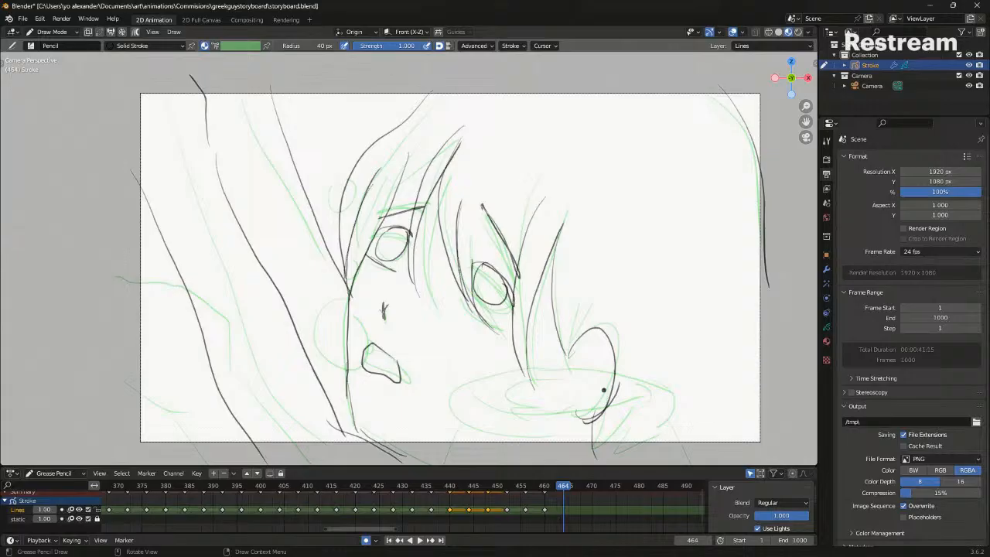
key("shift+i")
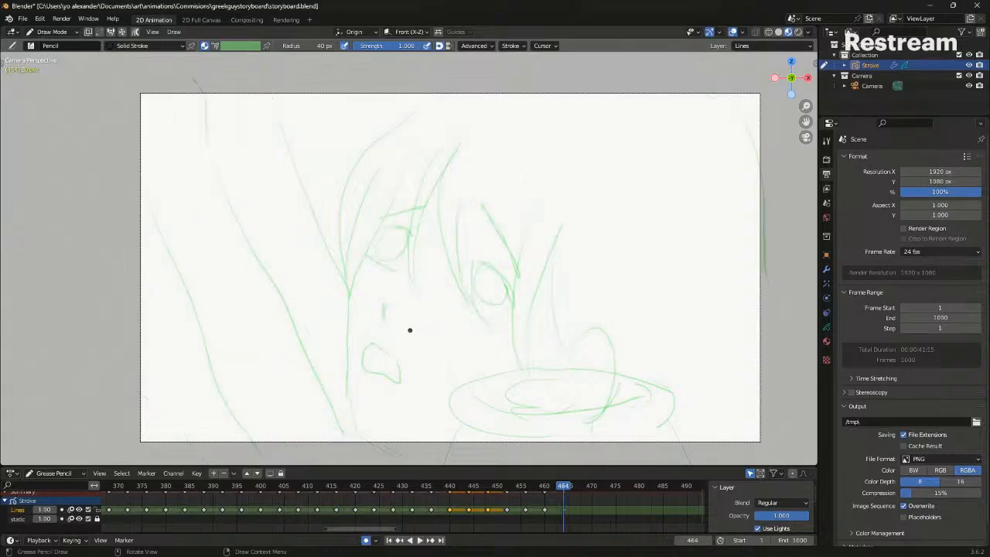
Review the earlier keyframes back to the reaching hands at frame 448, and return to frame 464
middle_click_drag(441, 344, 408, 322, "shift")
key("Down")
key("Down")
key("Down")
key("Down")
key("Down")
key("Down")
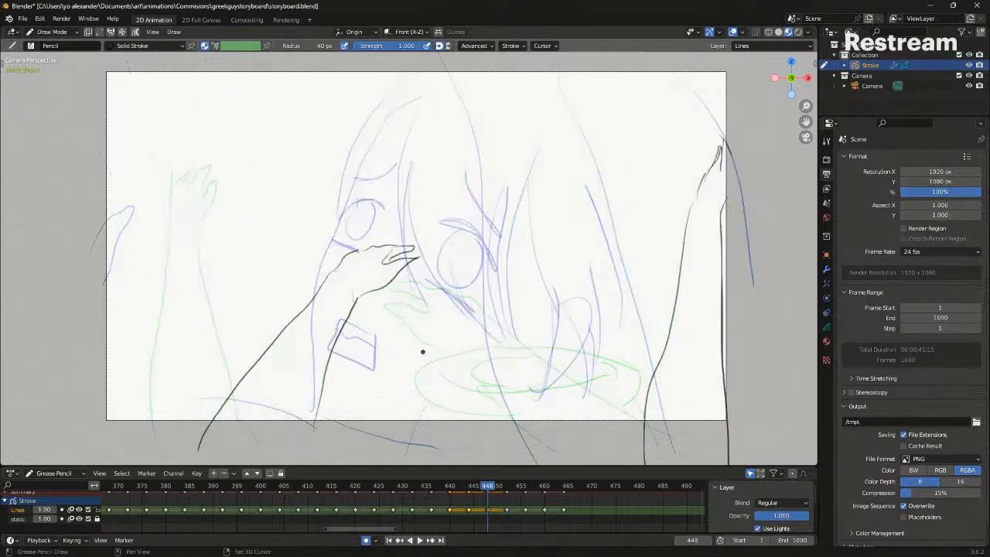
key("Up")
key("Up")
key("Up")
key("Up")
key("Up")
key("Up")
middle_click_drag(460, 299, 462, 330, "shift")
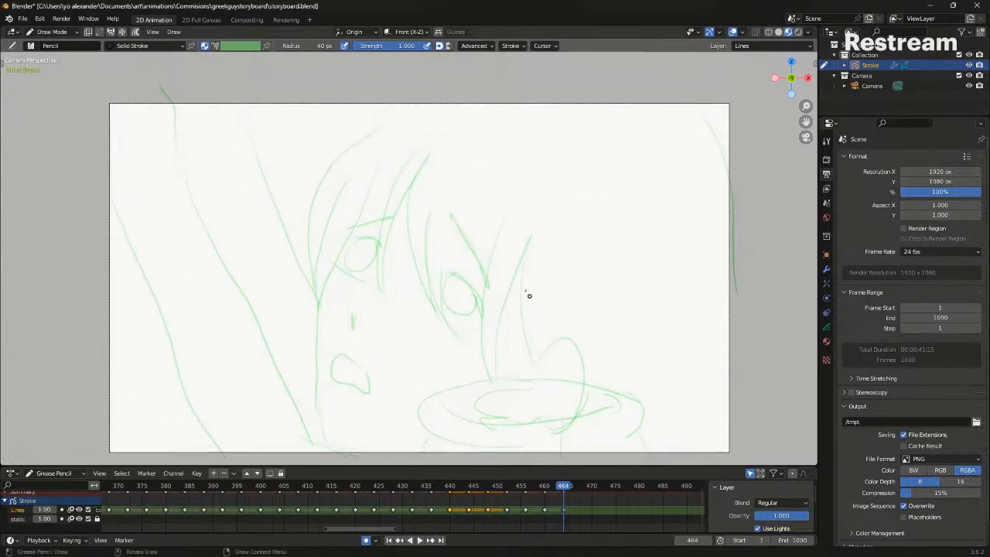
Draw the raised arm's outer edge and a curled hand at its end on frame 464, and save the file
left_click_drag(502, 249, 660, 466)
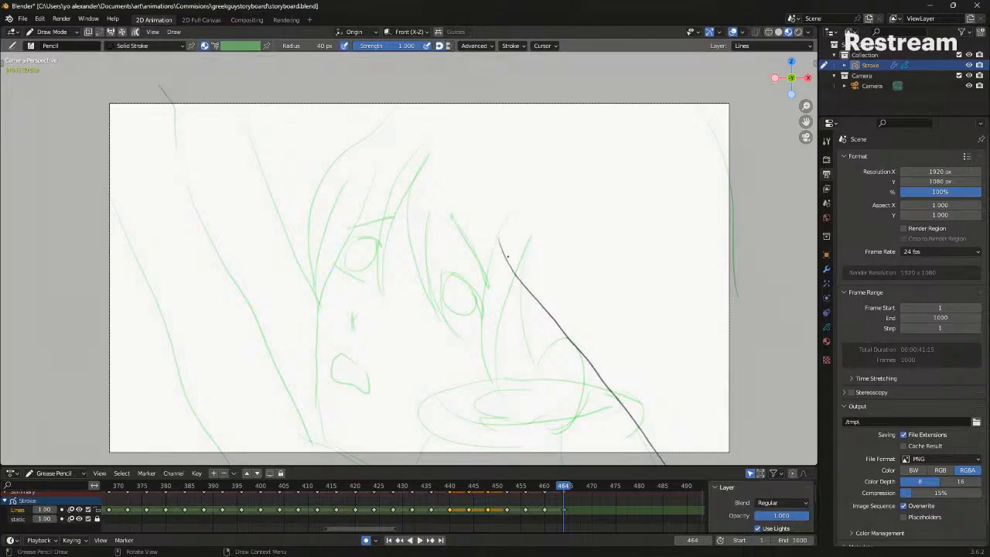
mouse_move(507, 256)
left_mouse_down()
mouse_move(468, 267)
mouse_move(445, 226)
mouse_move(453, 227)
left_mouse_up()
key("ctrl+s")
key("ctrl+z")
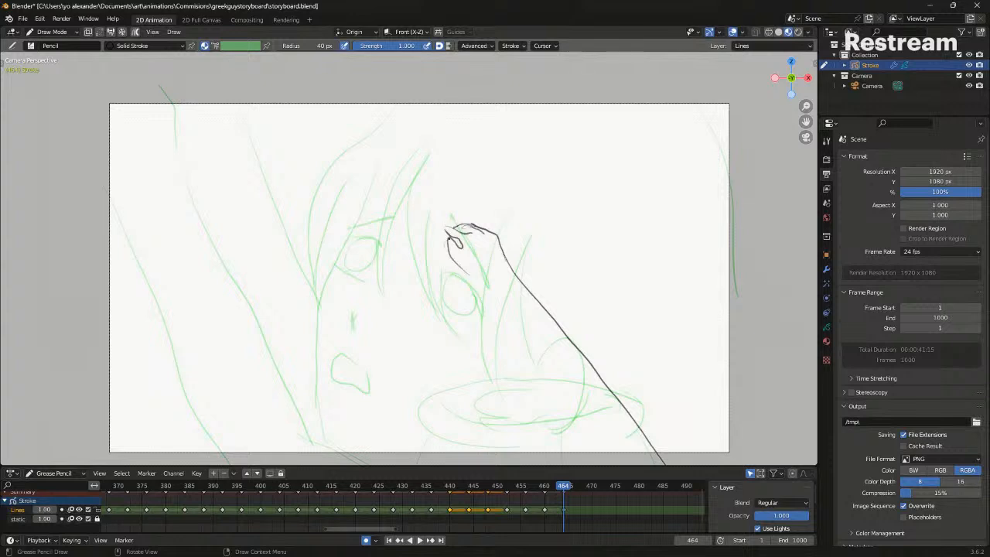
Draw the inner edge of the same forearm and a second line along its outer edge, redoing rejected strokes
mouse_move(465, 274)
left_mouse_down()
mouse_move(545, 414)
mouse_move(592, 463)
left_mouse_up()
key("ctrl+z")
left_click_drag(467, 273, 560, 464)
key("ctrl+z")
left_click_drag(512, 267, 589, 379)
left_click_drag(470, 278, 557, 439)
key("shift+alt+z")
key("Down")
key("Up")
key("shift+alt+z")
Draw the second forearm with its reaching hand on frame 464, and compare with the previous keyframe
mouse_move(327, 339)
left_mouse_down()
mouse_move(233, 454)
mouse_move(308, 315)
mouse_move(314, 407)
mouse_move(304, 465)
left_mouse_up()
key("ctrl+z")
mouse_move(328, 338)
left_mouse_down()
mouse_move(367, 289)
mouse_move(363, 303)
left_mouse_up()
key("alt+shift+z")
key("Down")
key("Up")
Insert a blank keyframe on the Lines layer at frame 468
key("Right")
key("Right")
key("Right")
key("Right")
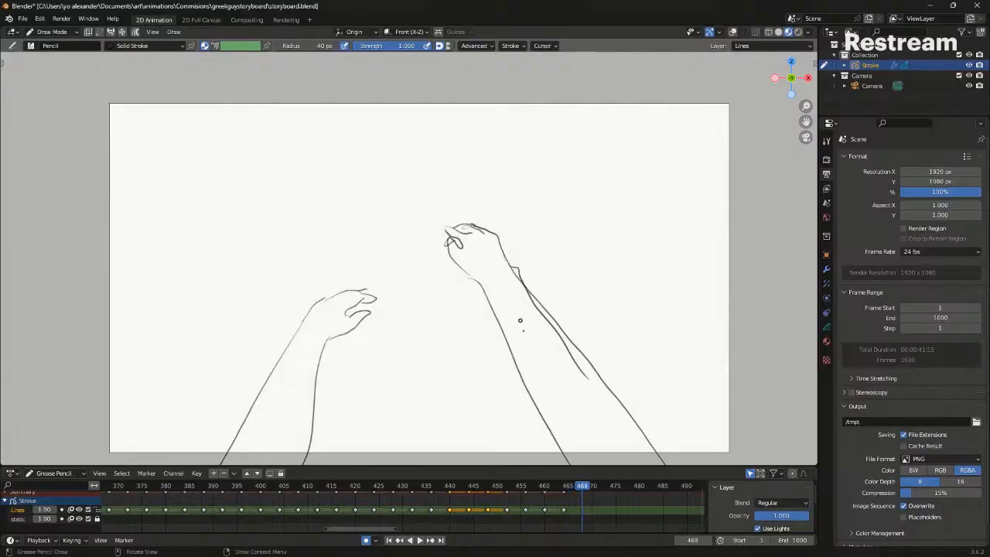
key("shift+i")
Draw both edges of the right forearm in a lower position on frame 468, redoing the inner edge and comparing with the adjacent keyframe
middle_click_drag(537, 374, 458, 324, "shift")
key("alt+shift+z")
left_click_drag(438, 287, 595, 447)
mouse_move(422, 316)
left_mouse_down()
mouse_move(522, 438)
mouse_move(492, 421)
left_mouse_up()
key("ctrl+z")
key("ctrl+z")
left_click_drag(410, 325, 464, 435)
key("alt+shift+z")
key("Down")
key("Up")
key("alt+shift+z")
left_click_drag(401, 310, 408, 319)
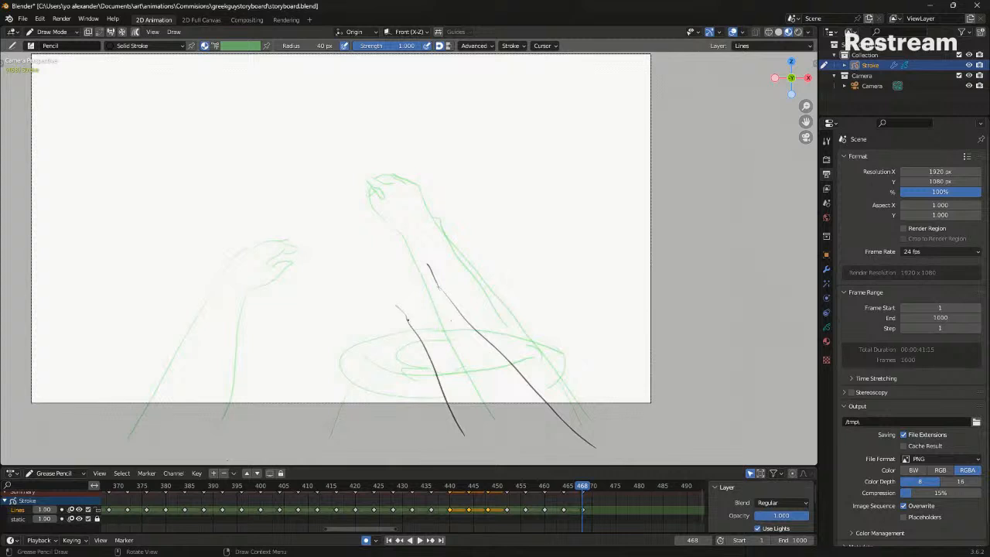
key("ctrl+z")
Draw the right arm's open hand with its thumb and fingers on frame 468, and compare it with the previous keyframe
left_click_drag(366, 263, 410, 317)
left_click_drag(370, 256, 395, 282)
mouse_move(359, 243)
left_mouse_down()
mouse_move(398, 249)
mouse_move(409, 231)
mouse_move(430, 267)
left_mouse_up()
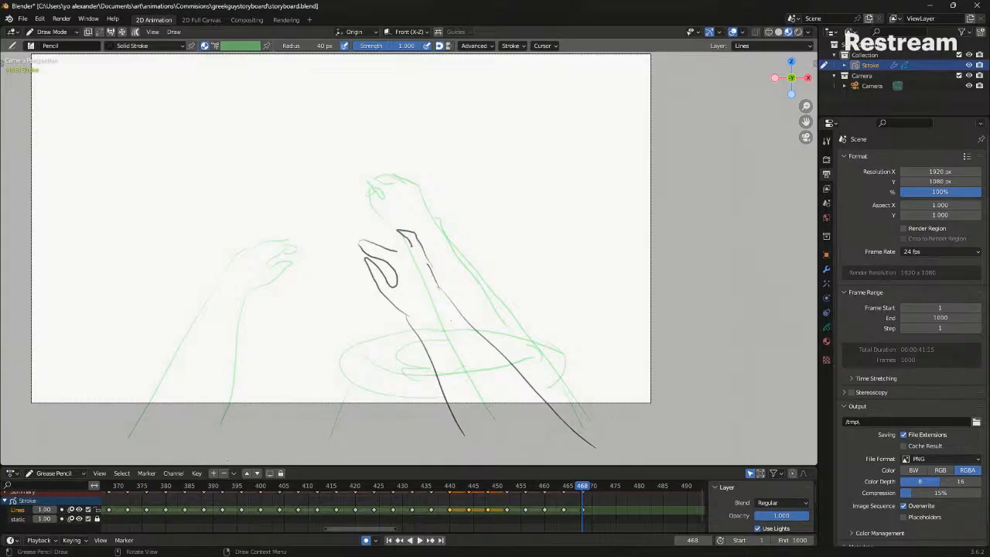
left_click_drag(371, 231, 396, 249)
key("shift+alt+z")
key("Down")
key("Up")
Draw the left forearm and its reaching hand on frame 468, redoing the rejected inner-edge strokes
middle_click_drag(321, 287, 394, 346, "shift")
key("shift+alt+z")
middle_click_drag(312, 369, 341, 306, "shift")
left_click_drag(348, 328, 262, 436)
left_click_drag(346, 329, 382, 310)
left_click_drag(379, 346, 349, 431)
key("ctrl+z")
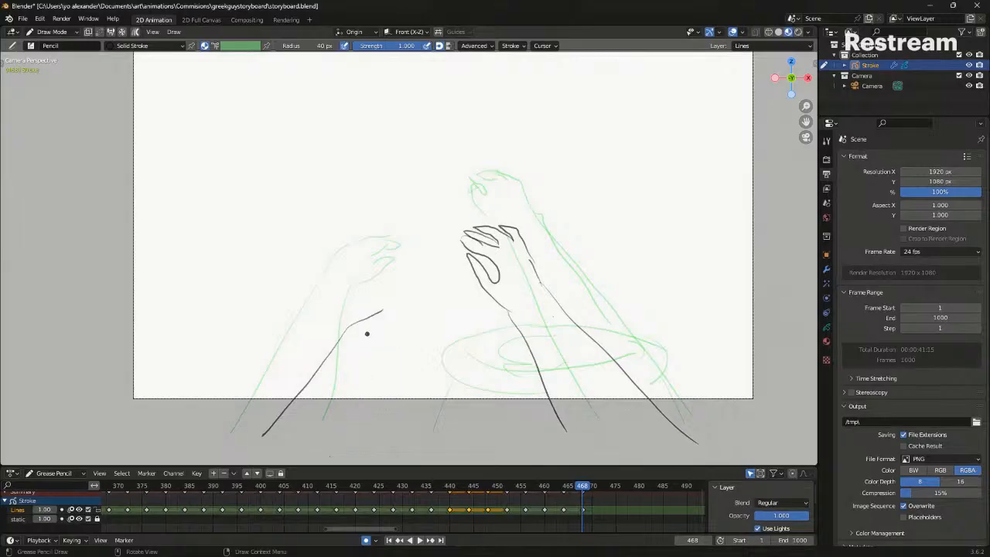
key("ctrl+z")
mouse_move(378, 335)
left_mouse_down()
mouse_move(363, 421)
mouse_move(347, 428)
left_mouse_up()
key("ctrl+z")
mouse_move(384, 308)
left_mouse_down()
mouse_move(391, 274)
mouse_move(380, 301)
mouse_move(363, 307)
left_mouse_up()
Compare frame 468 with the preceding keyframes, and add a blank keyframe on the Lines layer at frame 472
key("shift+alt+z")
key("Down")
key("Up")
key("Down")
key("Down")
key("Up")
key("Up")
key("Right")
key("Right")
key("Right")
key("Right")
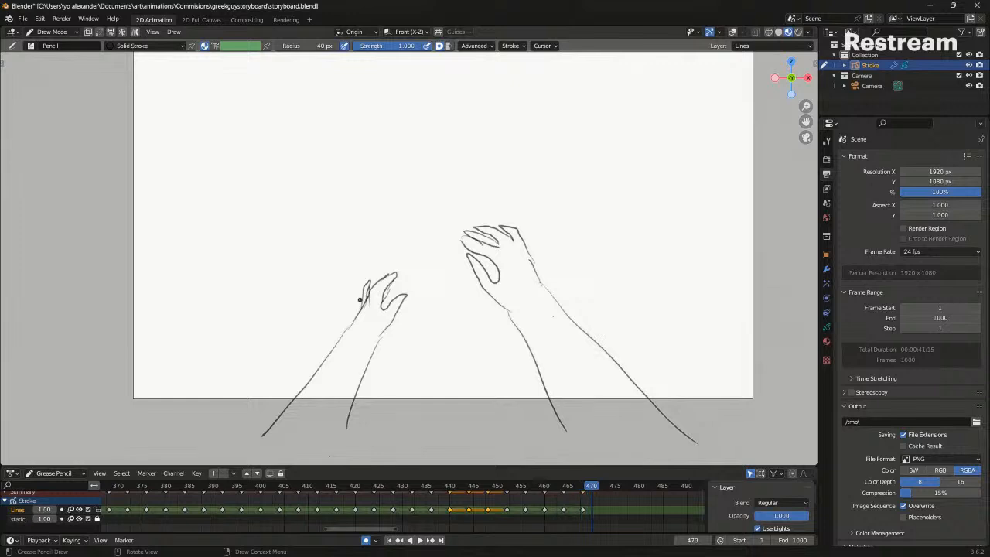
middle_click_drag(511, 316, 476, 327, "shift")
key("Down")
key("shift+alt+z")
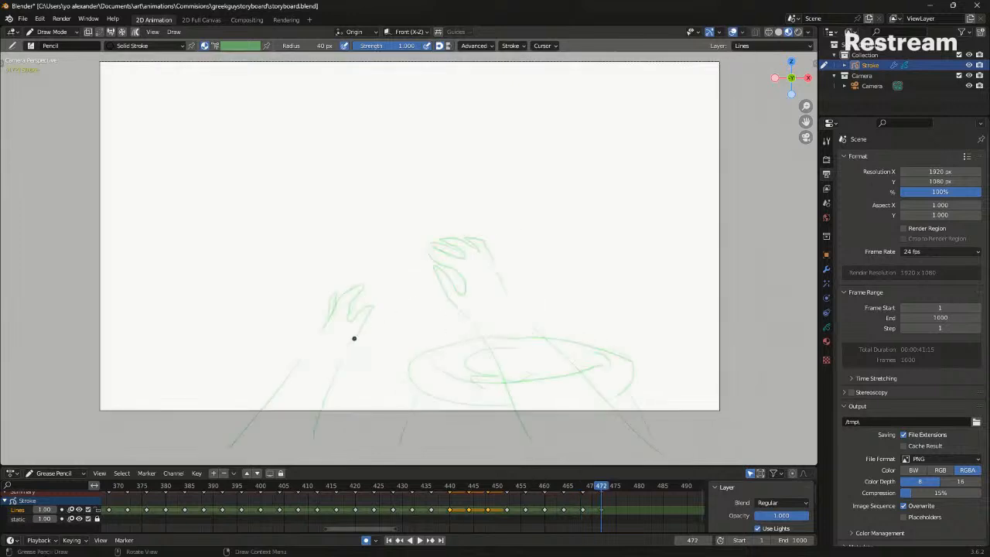
Select the left arm's strokes on frame 468 in Edit Mode, scale them up, and compare with the neighbouring keyframes
key("Tab")
mouse_move(261, 293)
right_mouse_down("ctrl")
mouse_move(376, 279)
mouse_move(240, 458)
right_mouse_up("ctrl")
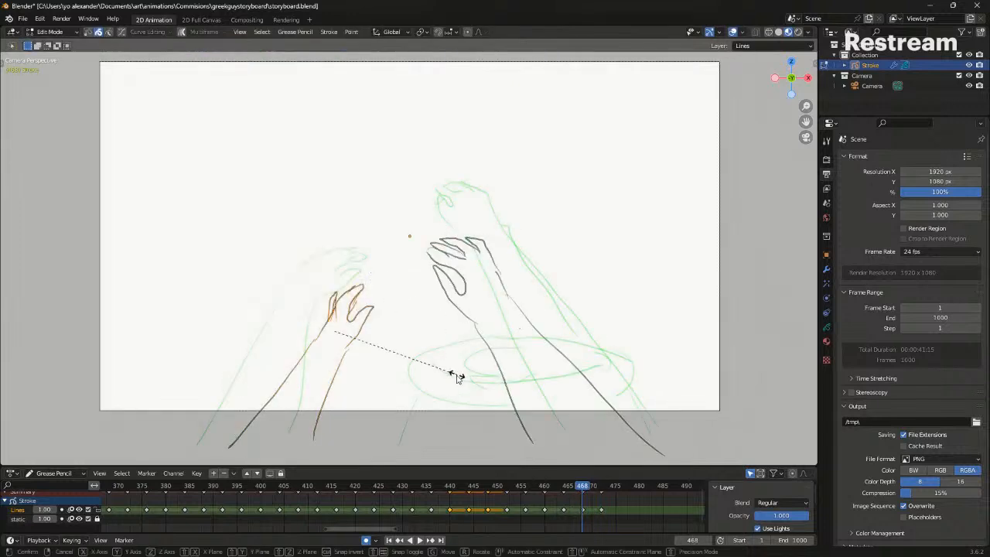
key("s")
left_click(510, 376)
key("s")
left_click(482, 367)
key("shift+alt+z")
key("Down")
key("Up")
key("Up")
key("shift+alt+z")
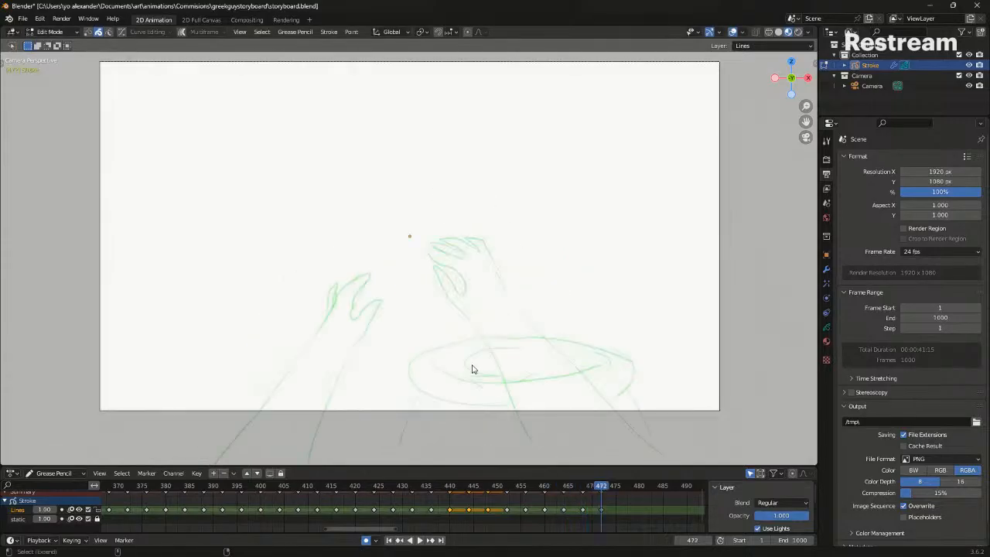
Draw the left forearm and its open hand with spread thumb on frame 472, and compare with the previous keyframe
key("Tab")
left_click_drag(267, 425, 336, 379)
key("ctrl+z")
left_click_drag(267, 436, 328, 387)
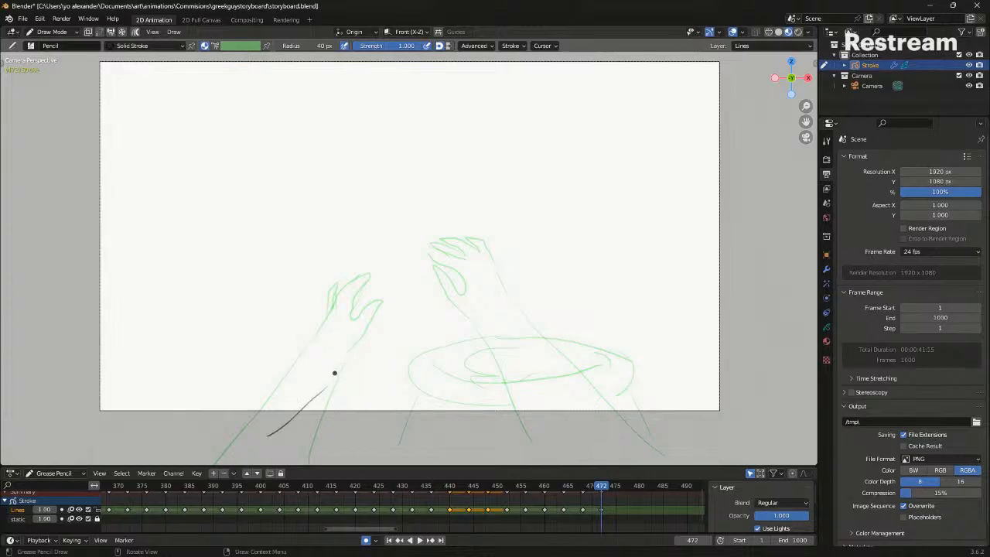
mouse_move(320, 388)
left_mouse_down()
mouse_move(338, 348)
mouse_move(363, 337)
left_mouse_up()
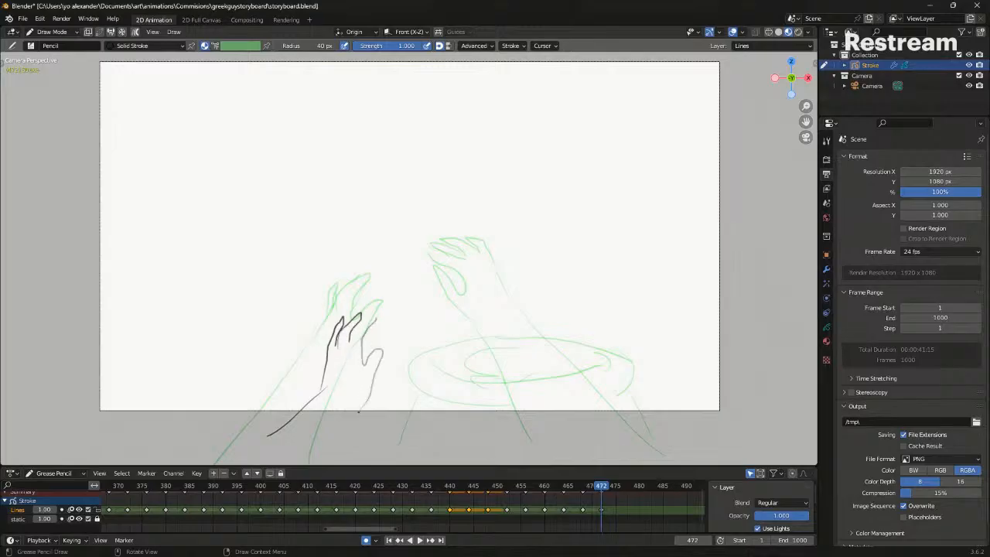
left_click_drag(359, 411, 360, 411)
left_click_drag(323, 357, 324, 361)
key("alt+shift+z")
key("Down")
key("Up")
key("alt+shift+z")
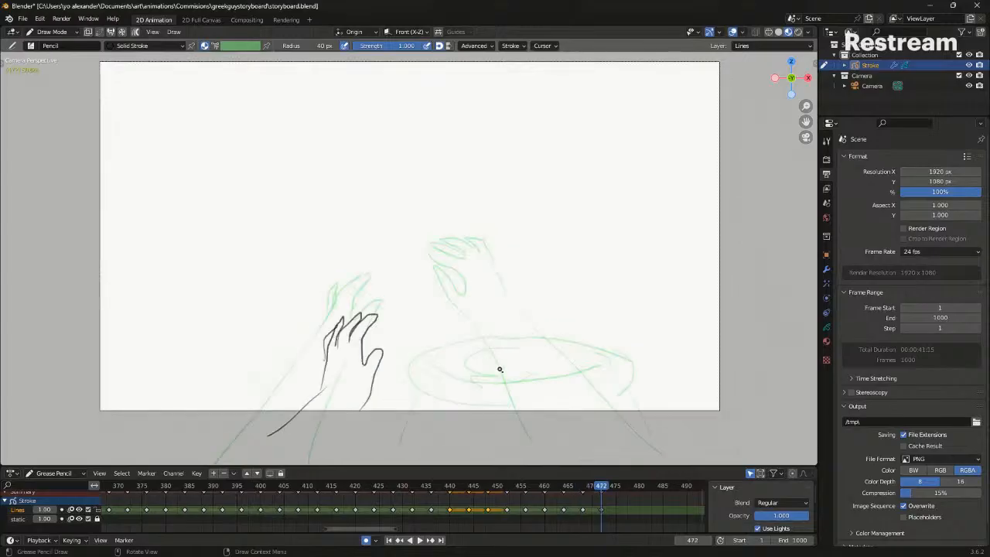
Draw the outer and inner edges of the right forearm on frame 472, redoing rejected strokes
left_click_drag(512, 345, 602, 460)
key("ctrl+z")
left_click_drag(512, 344, 651, 456)
left_click_drag(470, 367, 521, 461)
key("ctrl+z")
left_click_drag(488, 365, 520, 460)
key("ctrl+z")
left_click_drag(483, 373, 524, 447)
key("ctrl+z")
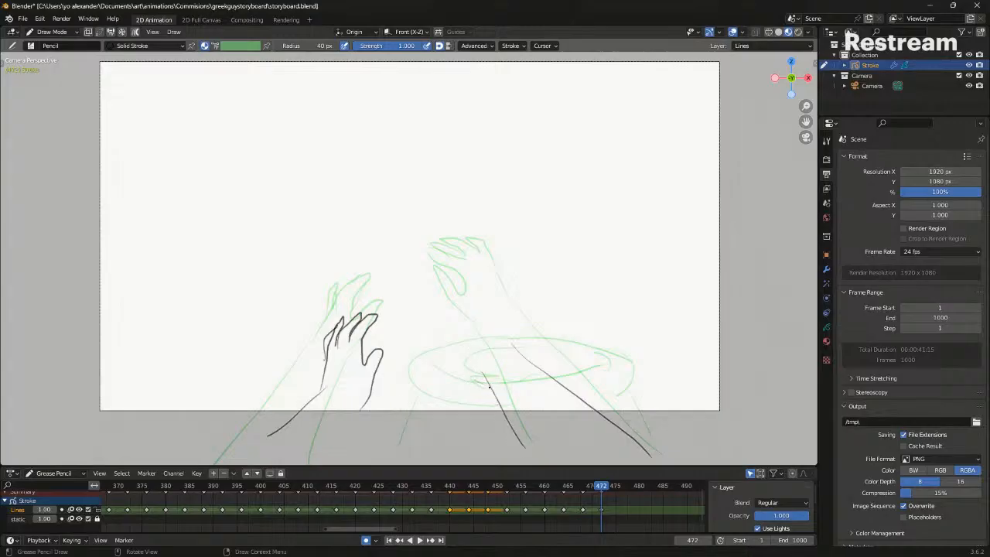
Draw the right arm's raised hand with its thumb and fingers on frame 472, and compare with the previous keyframe
left_click_drag(488, 385, 463, 310)
mouse_move(511, 338)
left_mouse_down()
mouse_move(472, 278)
mouse_move(455, 280)
mouse_move(465, 312)
left_mouse_up()
key("alt+shift+z")
key("Down")
key("Up")
Review the keyframes leading up to frame 472 by stepping through them and playing the animation
key("Down")
key("Down")
key("Down")
key("Down")
key("Down")
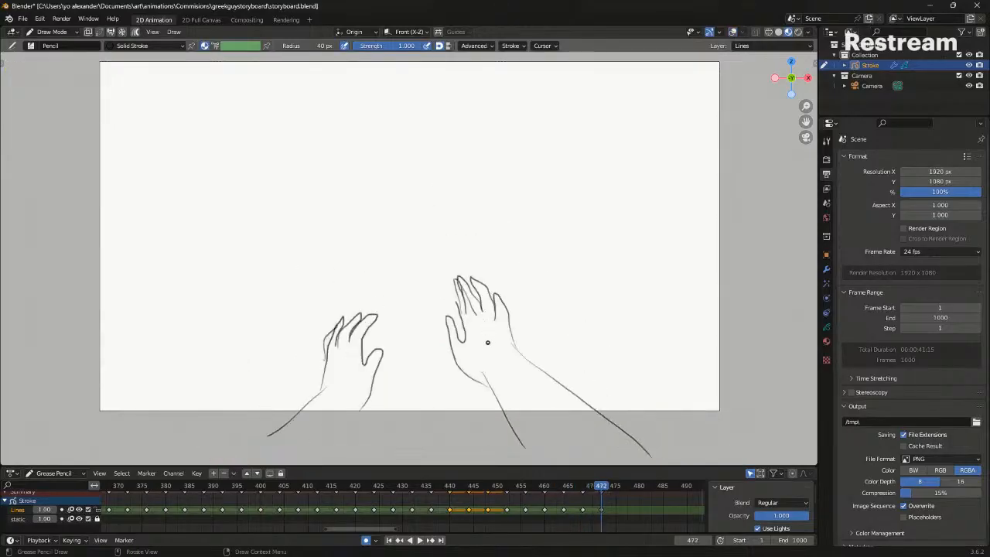
key("ctrl+shift+space")
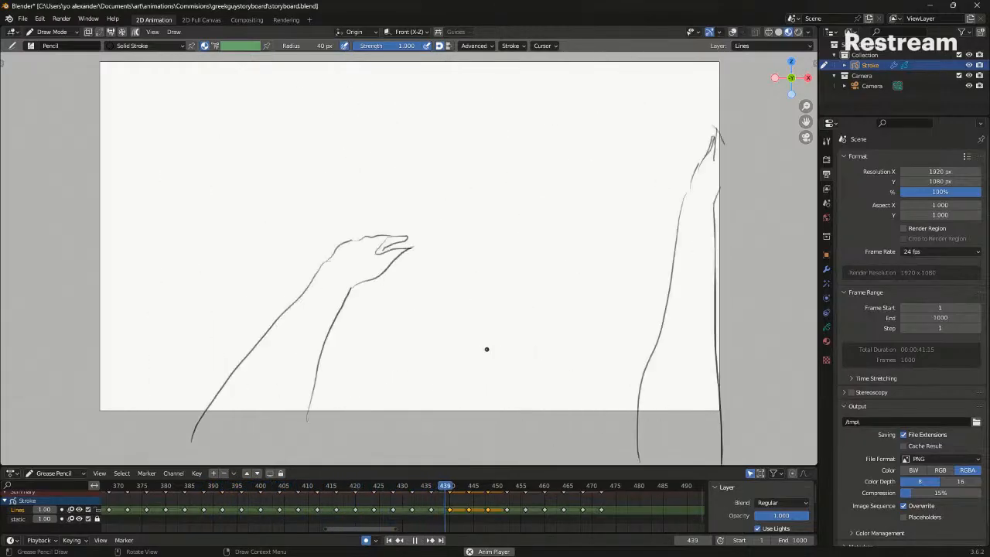
key("space")
key("Down")
key("Down")
key("Down")
key("Down")
key("Down")
key("Down")
key("Down")
key("Down")
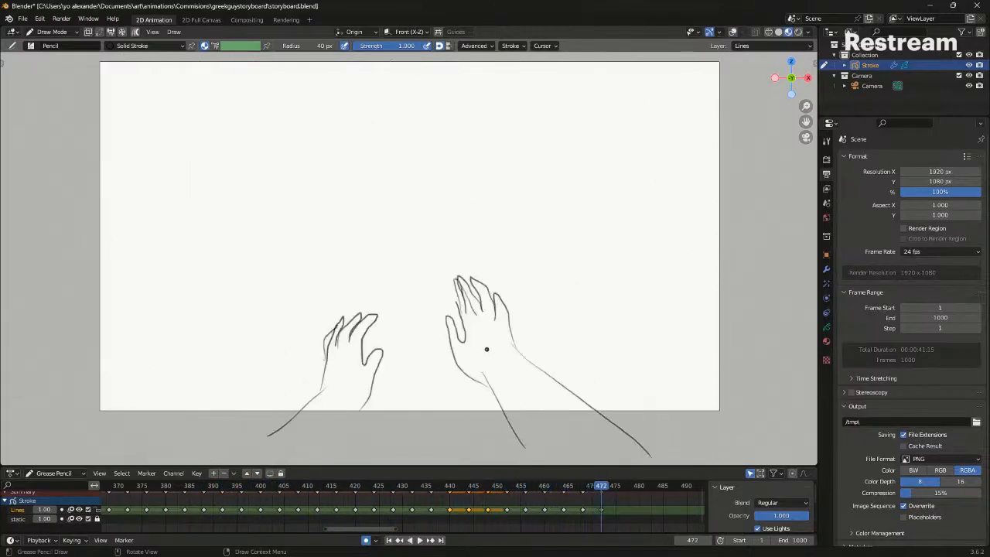
Play the animation again and step back through the face close-up to the arms drawing on frame 444
key("space")
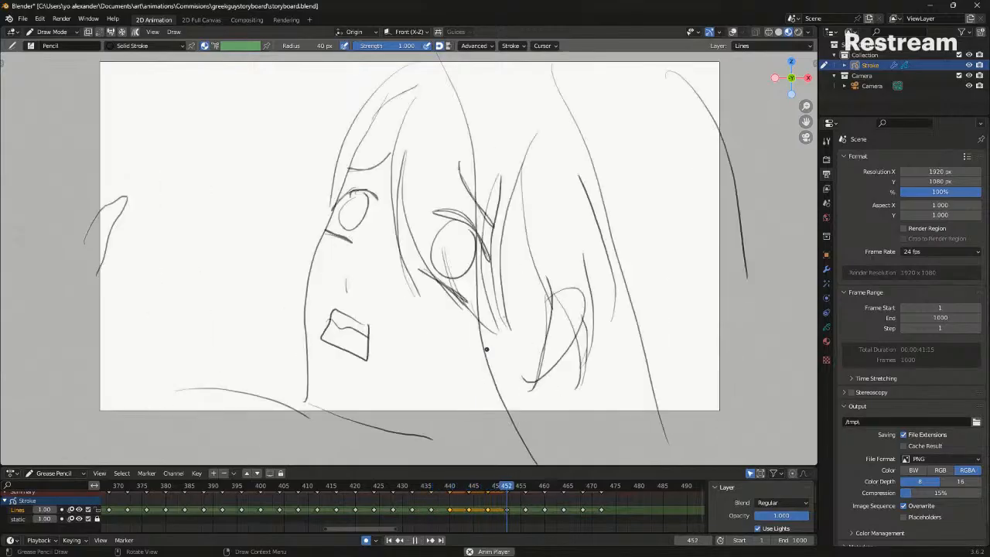
key("space")
key("Down")
key("Down")
key("Down")
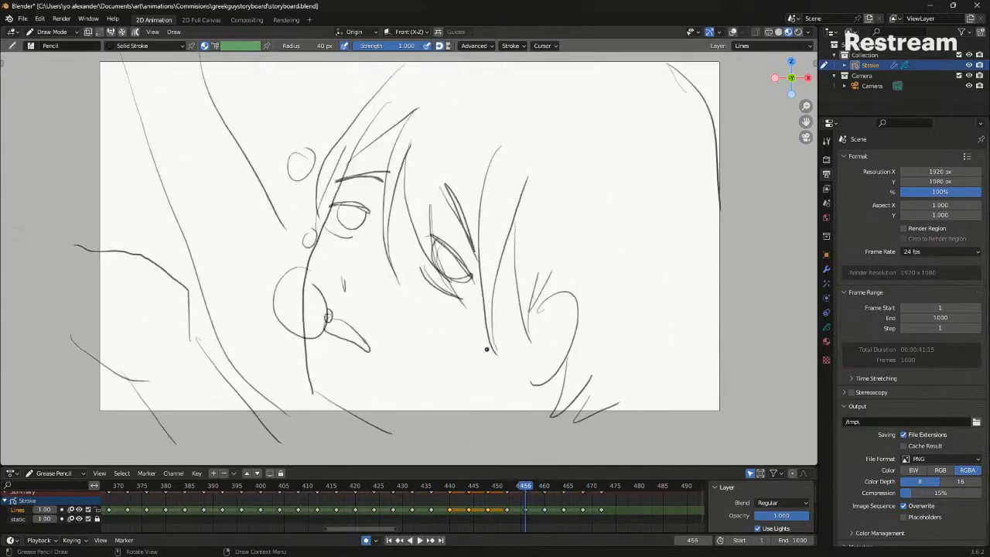
key("Down")
key("Down")
key("Down")
key("Down")
key("Down")
key("Down")
key("Down")
key("Down")
key("Down")
key("Down")
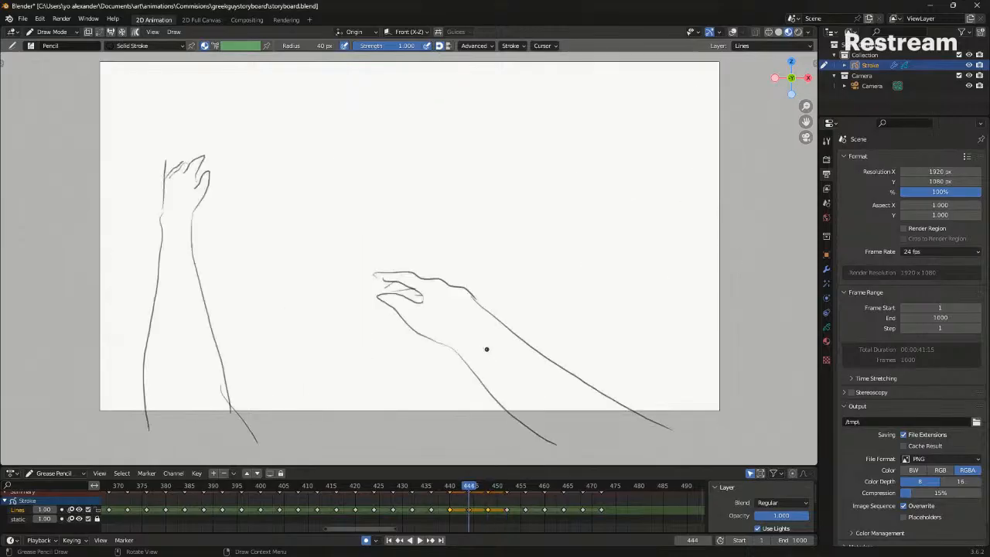
Replay the arms shot and step through the keyframes to the face close-up on frame 460
key("space")
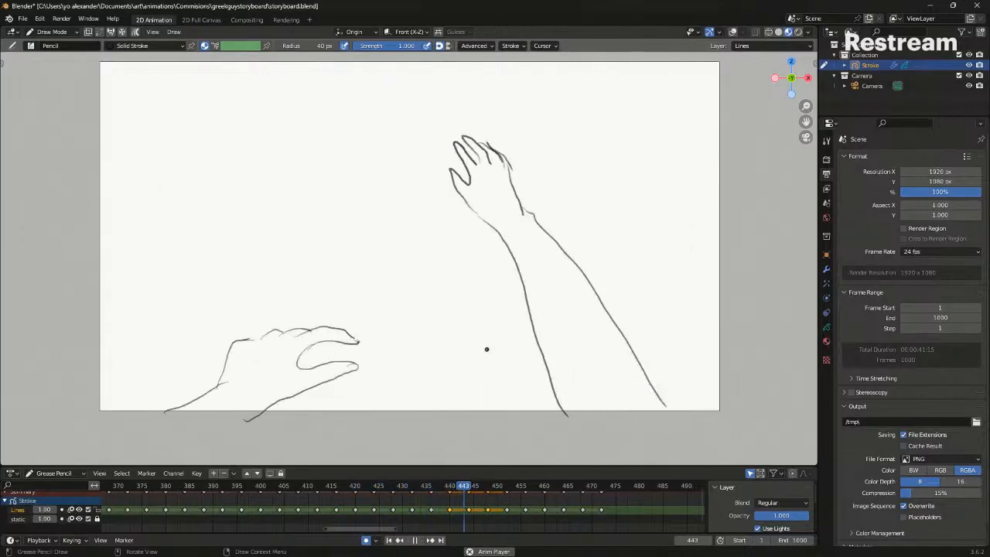
key("space")
key("Down")
key("Down")
key("Down")
key("Down")
key("Down")
key("Down")
key("Up")
key("Up")
key("Up")
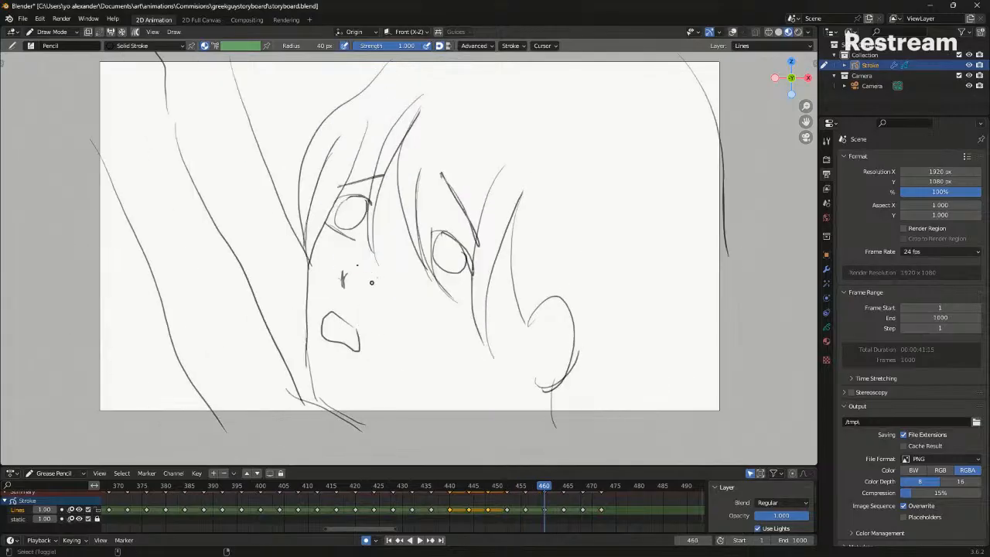
Draw one large and two small circles along the face's front edge on frame 460, saving the file and checking playback
key("shift+alt+z")
left_click_drag(309, 262, 311, 255)
key("ctrl+s")
left_click_drag(305, 144, 311, 142)
key("space")
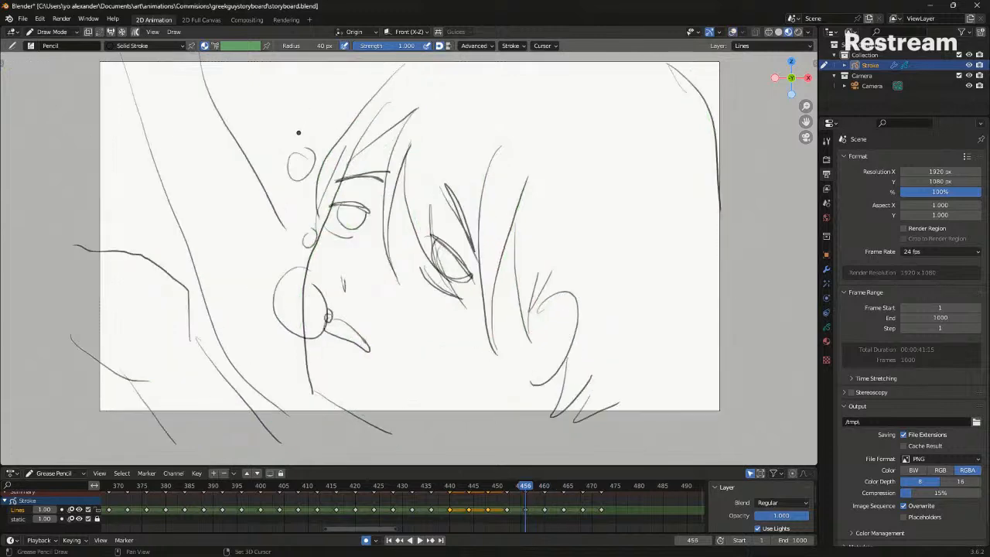
key("Escape")
key("space")
left_click_drag(308, 211, 316, 224)
key("Escape")
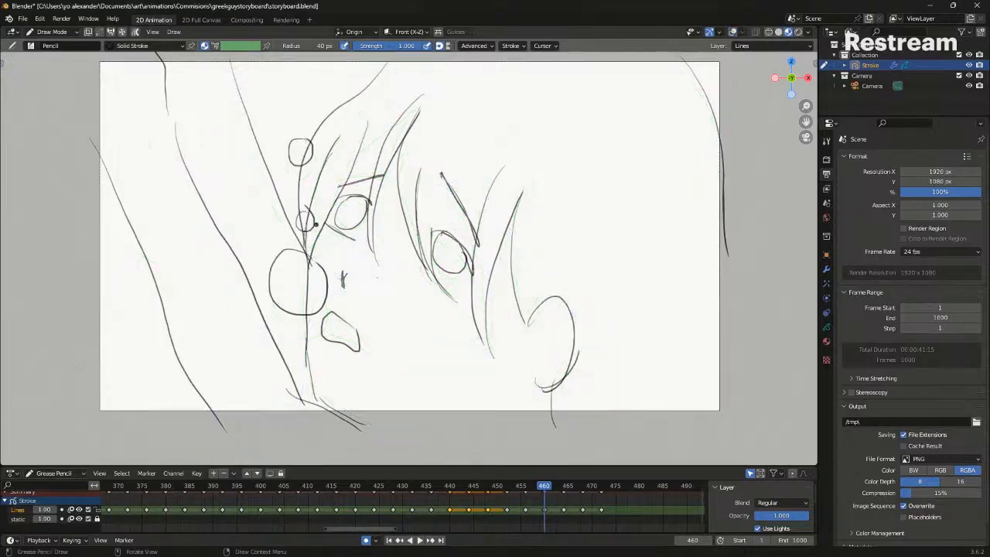
key("space")
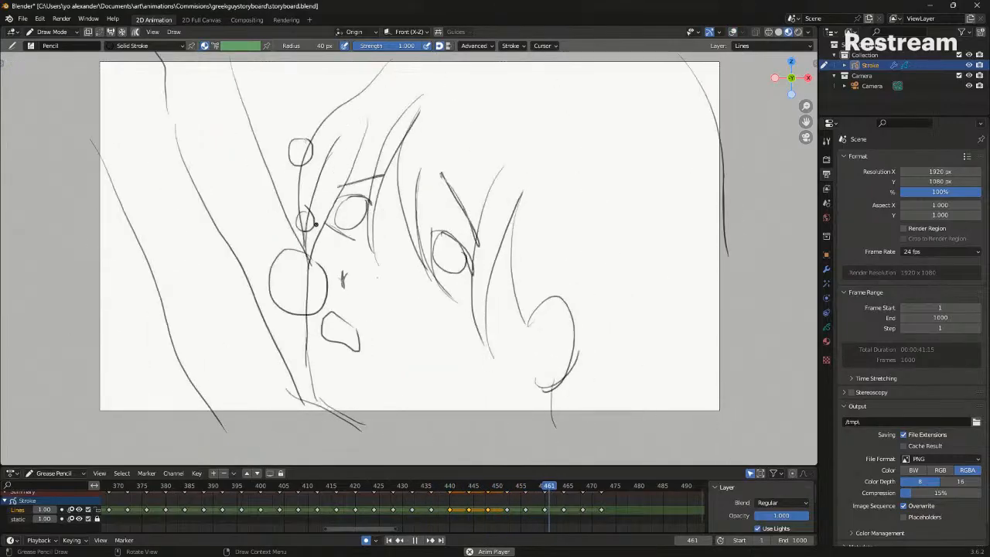
key("space")
key("space")
key("space")
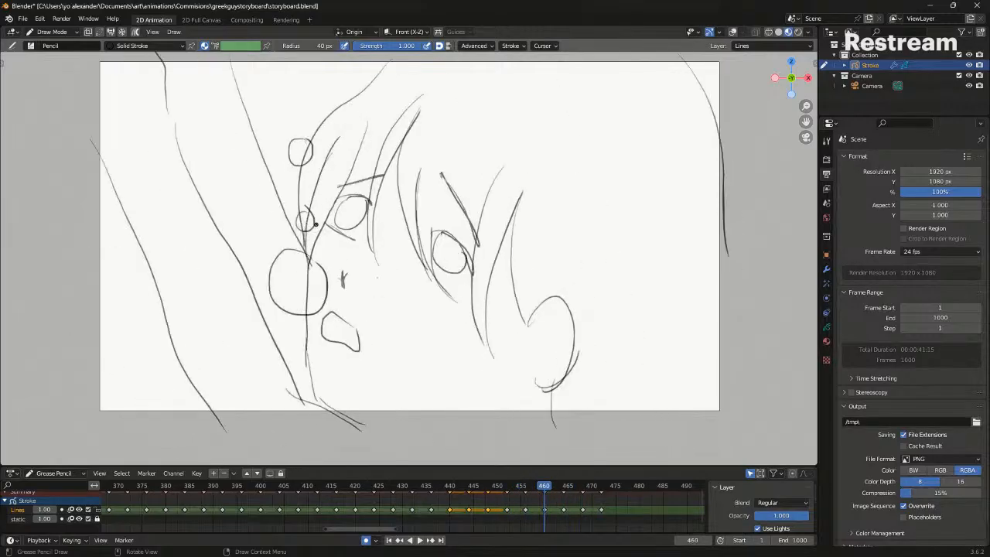
Shift the three arm keyframes to start at frame 468, and duplicate the frame 456 face drawing onto frame 464
left_click_drag(622, 534, 532, 521)
key("g")
left_click(575, 506)
key("shift+d")
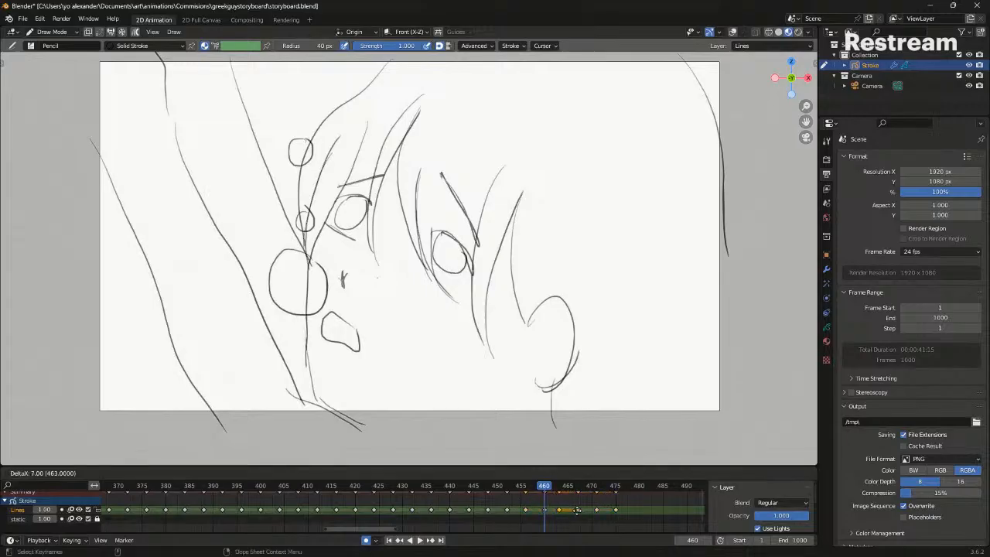
left_click(578, 510)
left_click_drag(569, 487, 658, 533)
key("g")
left_click(621, 512)
left_click_drag(583, 485, 436, 486)
key("space")
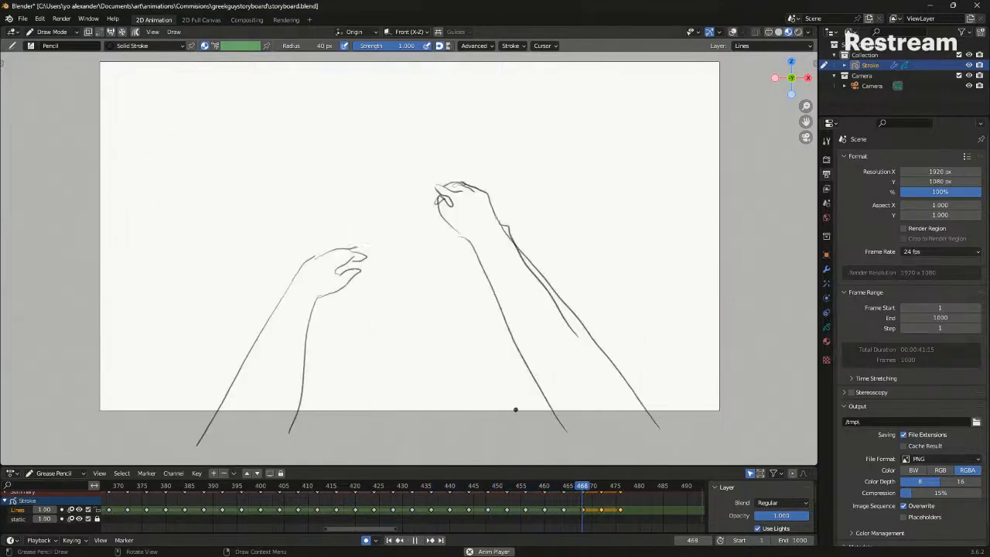
key("space")
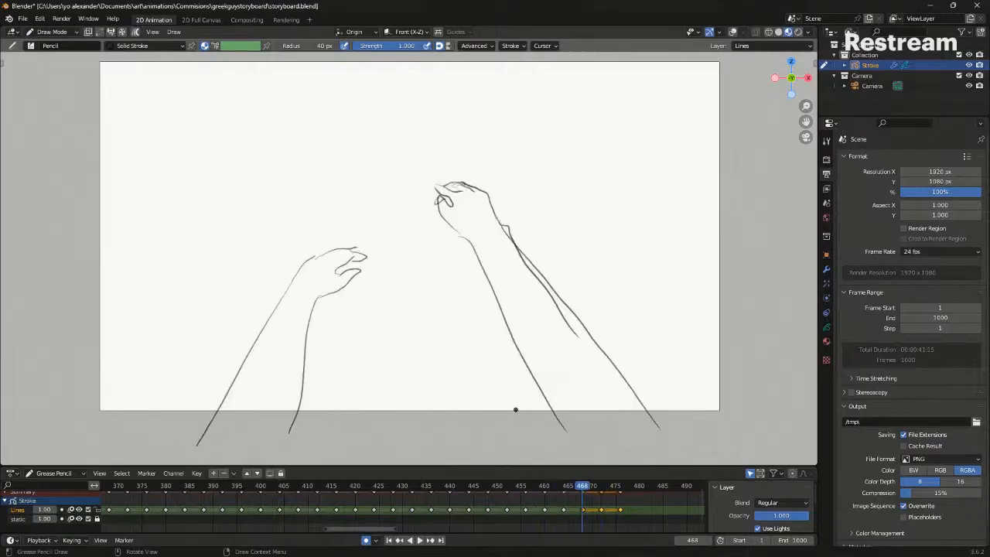
Scale the spacing of the three arm keyframes by 2 from frame 468, and move them to start at frame 472
left_click_drag(582, 487, 582, 489)
key("s")
key("2")
left_click(618, 511)
key("g")
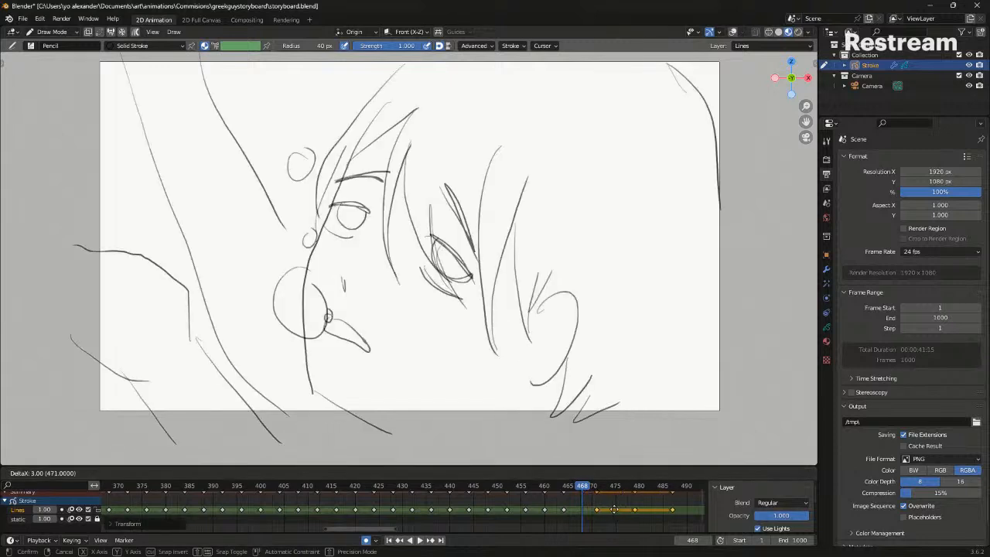
left_click(622, 508)
left_click_drag(595, 488, 602, 487)
key("g")
left_click(608, 500)
Insert a blank keyframe on the Lines layer at frame 468 and show the onion-skin overlays
key("Left")
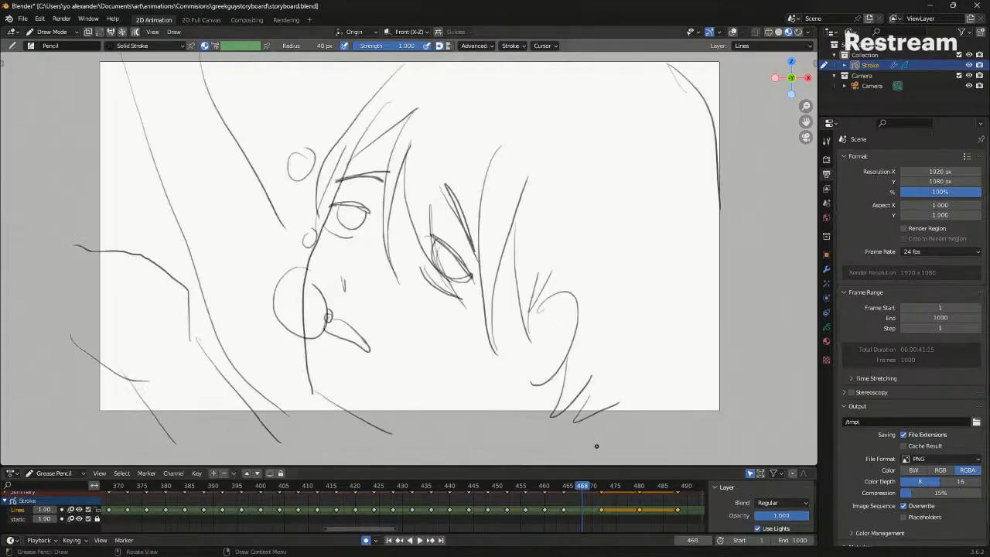
left_click(609, 402)
left_click(585, 397)
key("alt+shift+z")
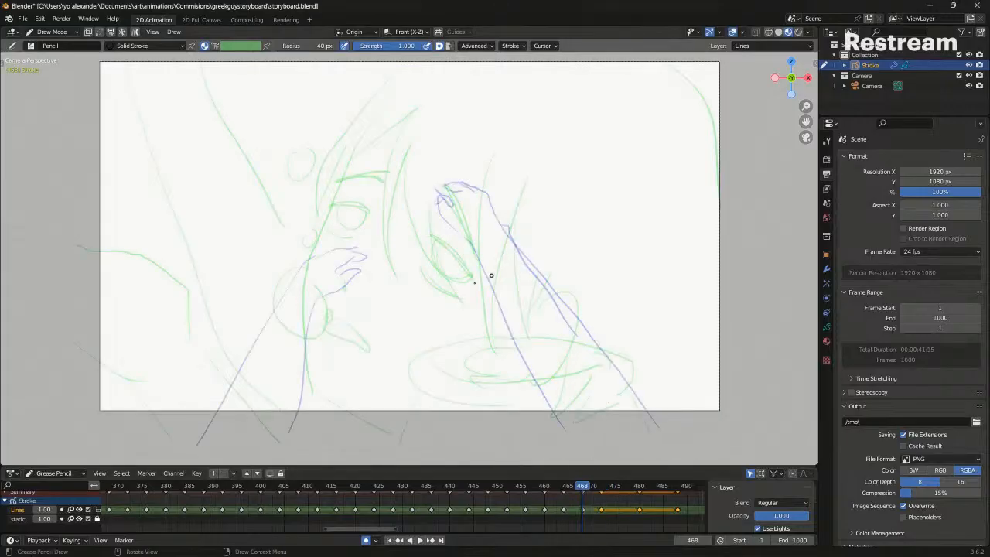
Draw the right-hand arm raised with an open hand and spread fingers on frame 468
key("Down")
key("Up")
key("Up")
left_click_drag(553, 221, 660, 449)
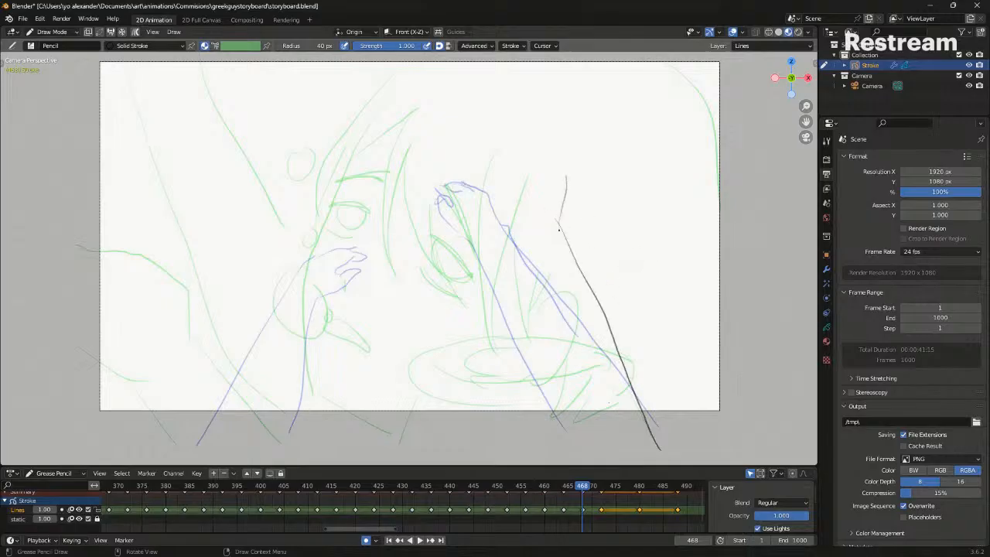
left_click_drag(554, 161, 555, 175)
mouse_move(532, 220)
left_mouse_down()
mouse_move(528, 171)
mouse_move(553, 182)
left_mouse_up()
mouse_move(582, 486)
left_mouse_down()
mouse_move(565, 486)
mouse_move(582, 485)
left_mouse_up()
left_click_drag(530, 218, 565, 432)
key("ctrl+z")
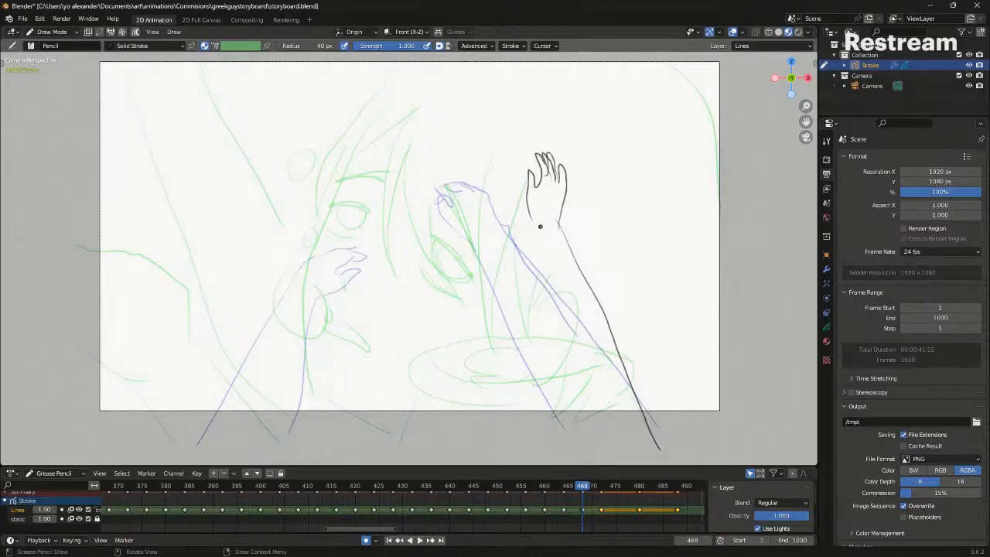
left_click_drag(533, 221, 570, 430)
Hide the onion-skin overlays and review the arm motion around frame 468 by playing and flipping the neighbouring keyframes
key("alt+shift+z")
key("Down")
key("Up")
key("Up")
key("Up")
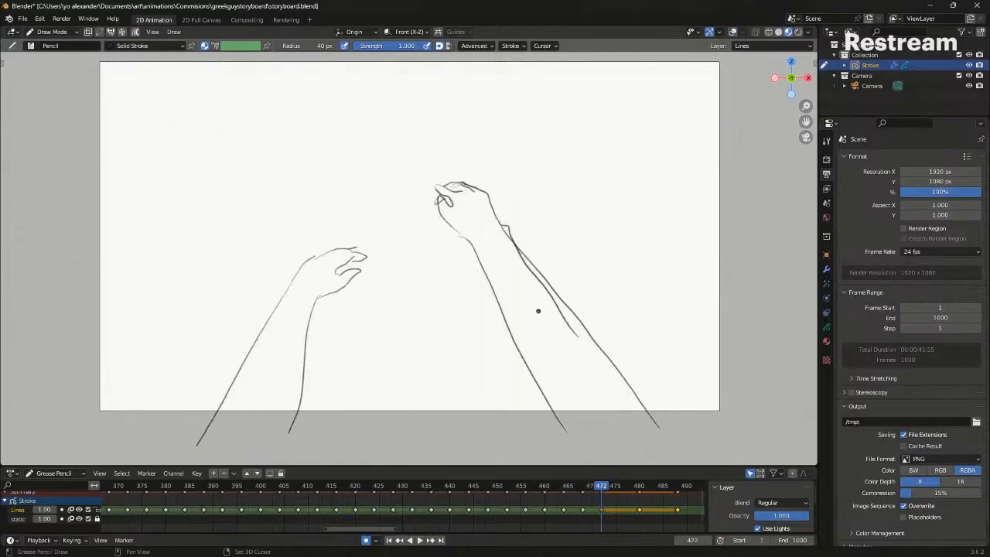
key("space")
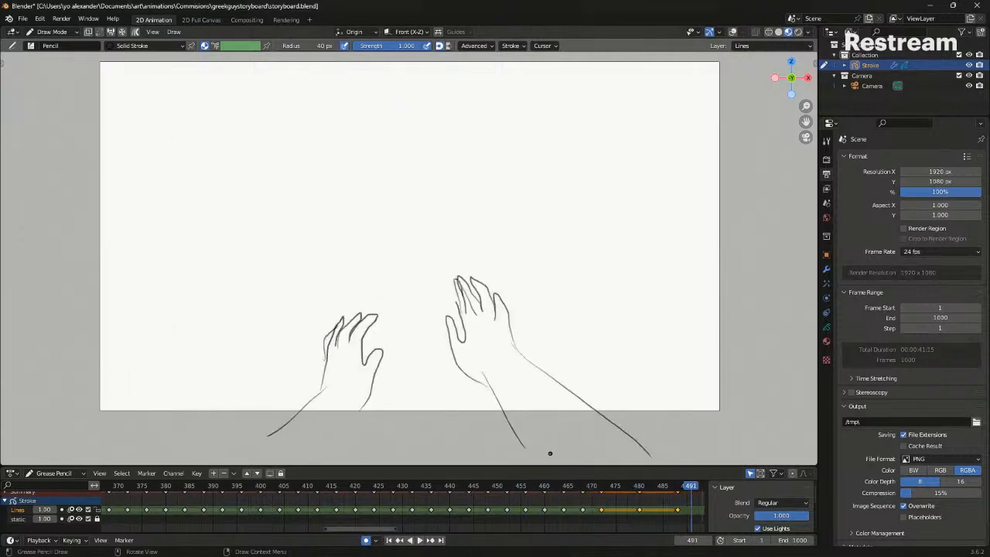
key("Escape")
key("Down")
key("Down")
key("Down")
key("Up")
key("alt+shift+z")
key("Down")
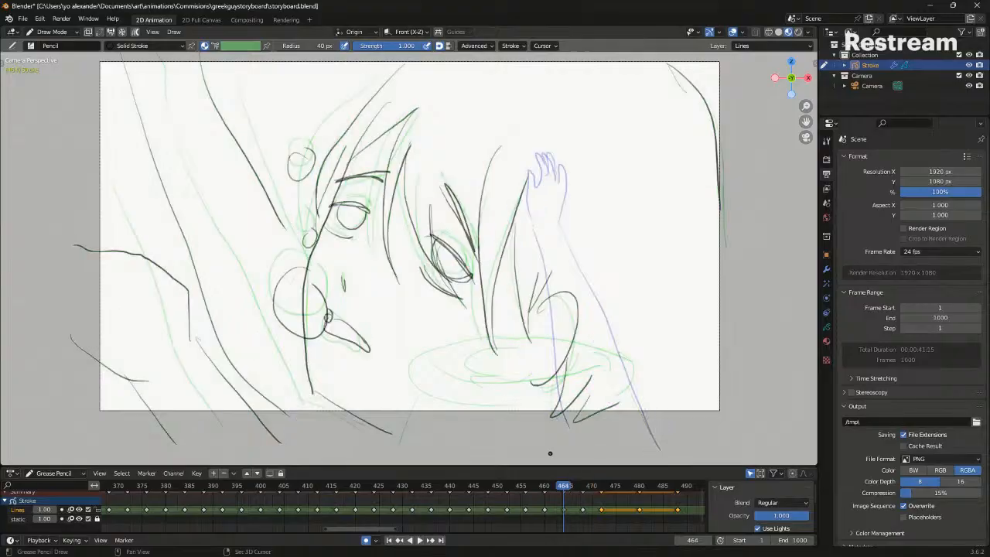
key("Up")
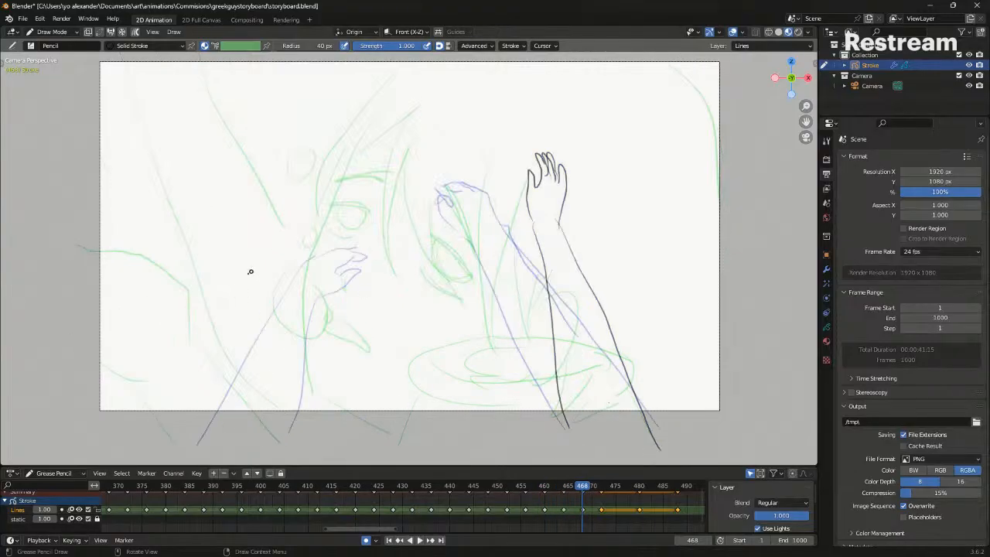
Draw the left-hand arm raised with an open hand on frame 468, and check it in playback
left_click_drag(255, 247, 182, 445)
key("ctrl+z")
key("Down")
key("Up")
left_click_drag(262, 238, 180, 464)
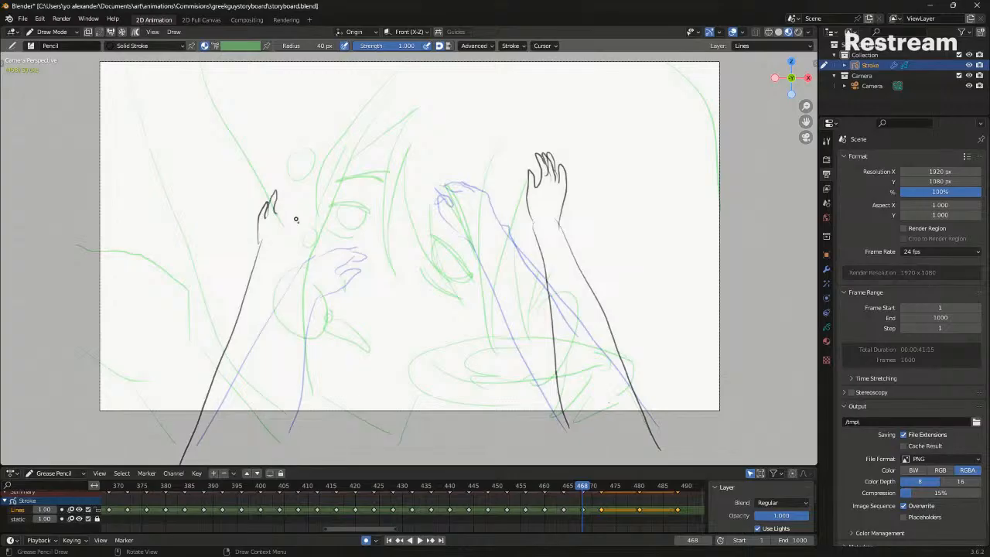
left_click_drag(281, 208, 290, 203)
mouse_move(288, 207)
left_mouse_down()
mouse_move(298, 222)
mouse_move(272, 433)
left_mouse_up()
key("Down")
key("Up")
key("Up")
key("space")
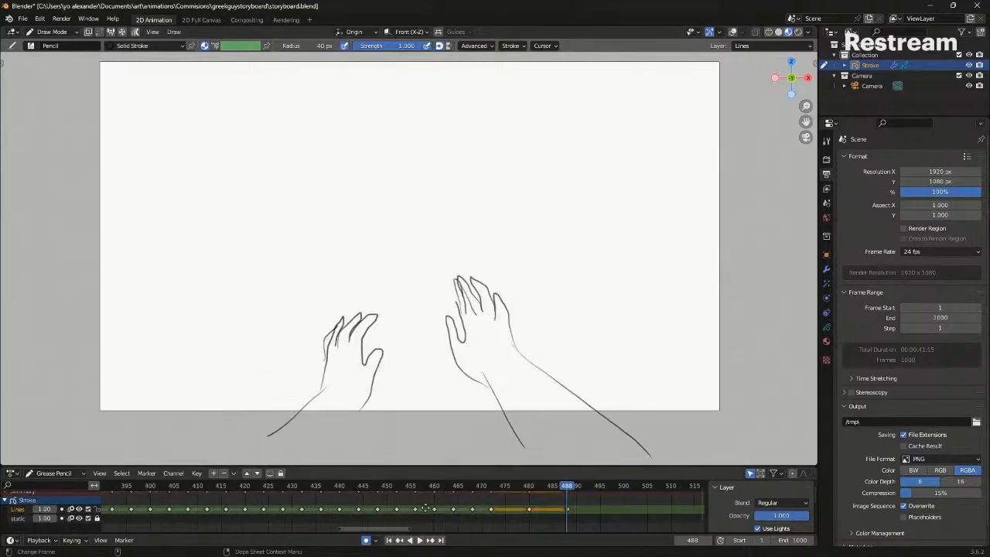
Insert a blank keyframe on the Lines layer at frame 476 with the onion-skin overlays shown
left_click(506, 485)
key("space")
key("shift+alt+z")
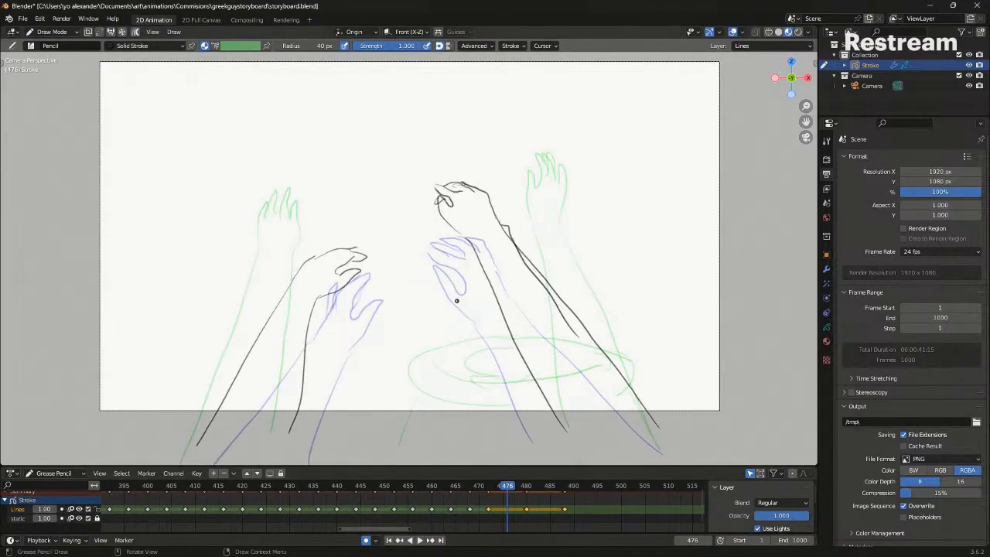
key("shift+i")
Draw the left-hand arm and hand on frame 476 between the neighbouring poses, flipping between keyframes to check
left_click_drag(320, 294, 222, 448)
key("ctrl+z")
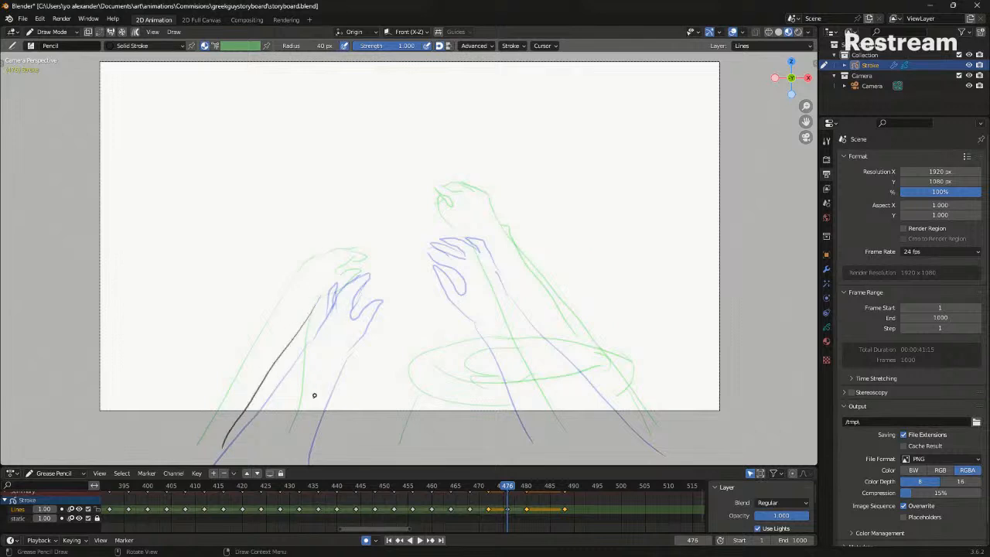
left_click_drag(346, 312, 287, 455)
left_click_drag(340, 321, 354, 280)
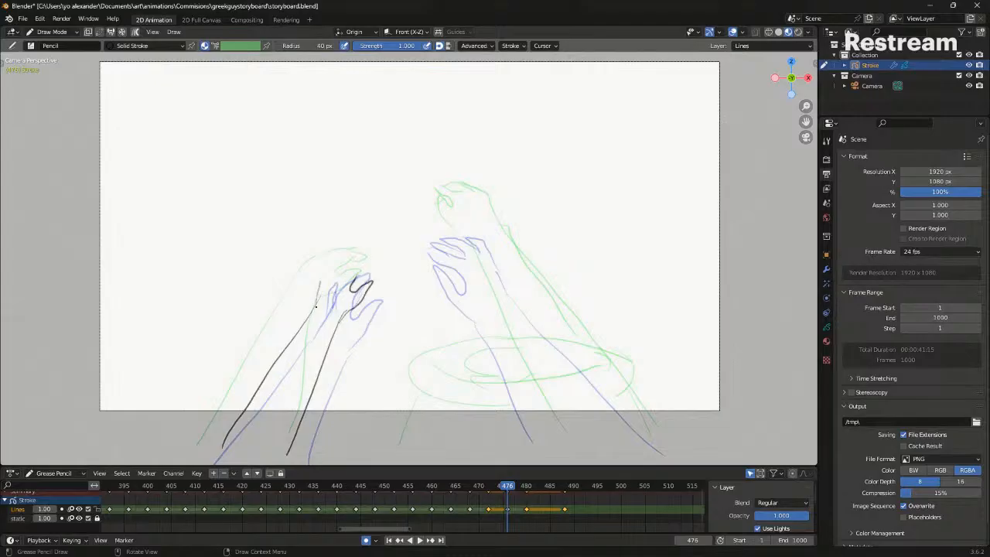
left_click_drag(315, 306, 354, 273)
key("ctrl+z")
left_click_drag(333, 277, 311, 300)
key("shift+alt+z")
key("Down")
key("Up")
key("Up")
key("Down")
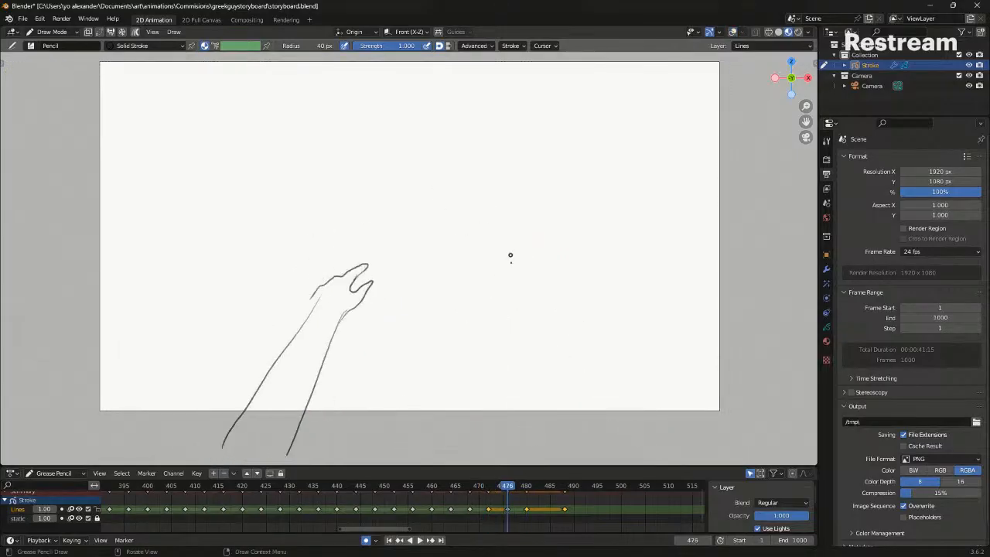
Draw the right-hand arm and its bent hand on frame 476 between the onion-skinned poses, and play it back
key("shift+alt+z")
left_click_drag(460, 257, 556, 450)
key("ctrl+z")
left_click_drag(469, 276, 558, 448)
left_click_drag(495, 237, 661, 451)
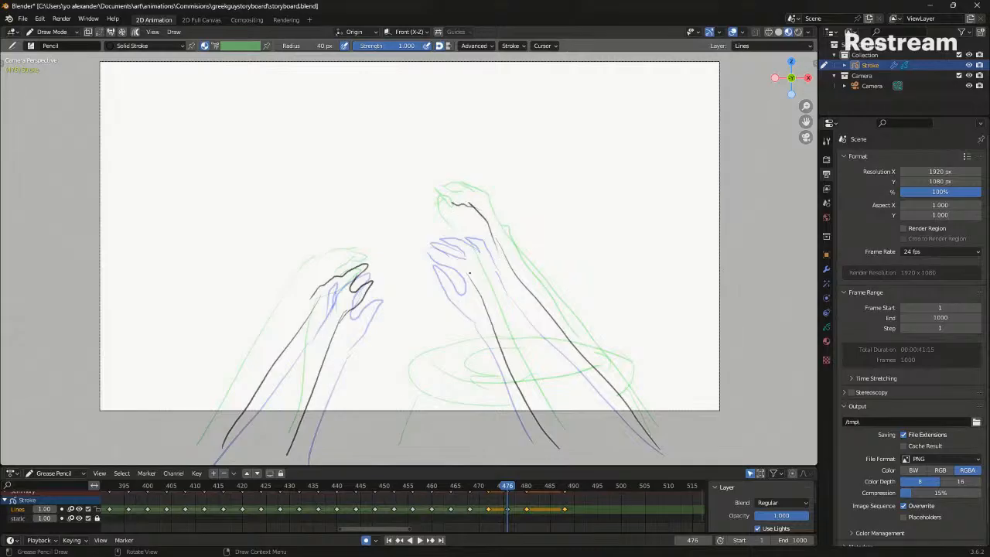
left_click_drag(451, 217, 456, 242)
key("space")
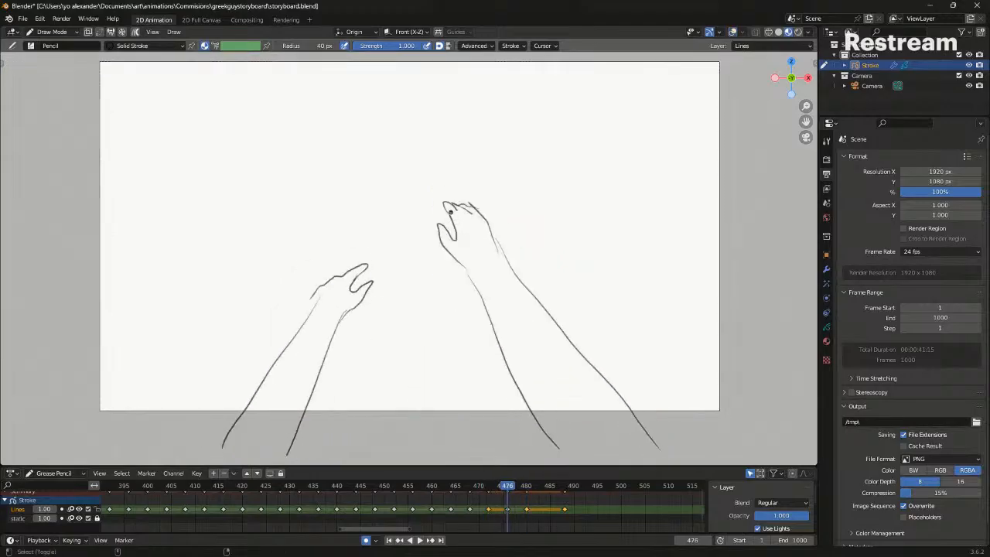
Sculpt the right-hand arm's hand on frame 476 slightly towards the other hand, and check the motion in playback
key("Escape")
key("Tab")
key("ctrl+Tab")
left_click(467, 276)
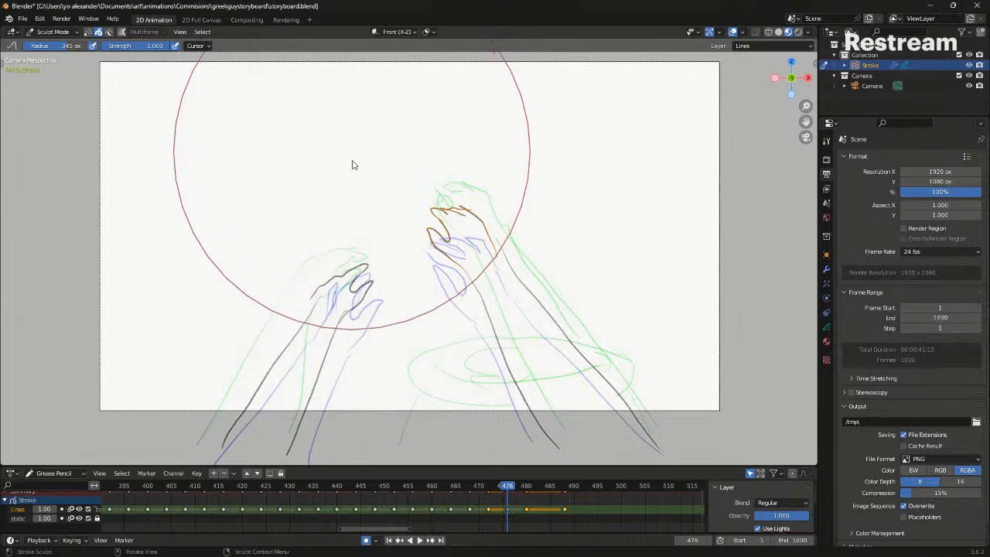
key("space")
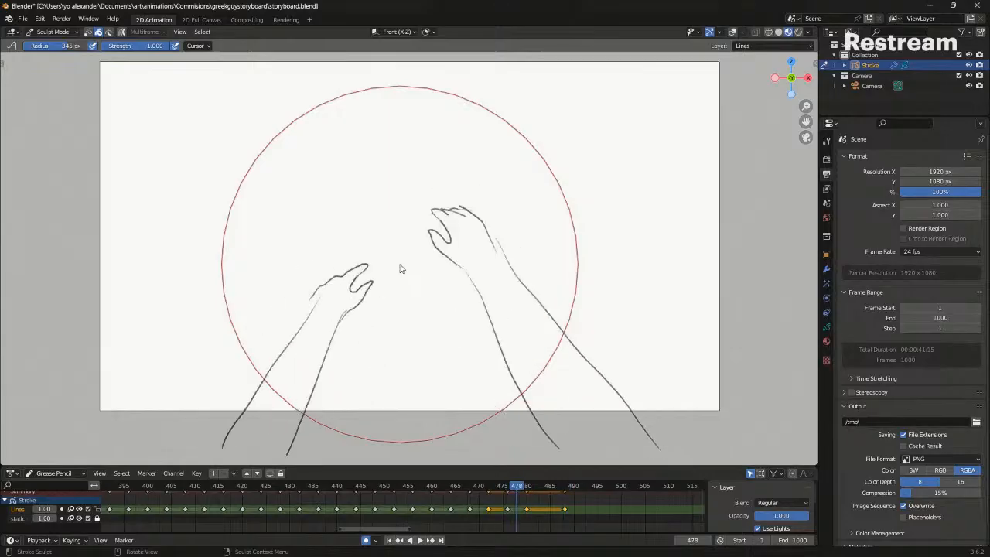
Return to Draw Mode and insert a blank keyframe at frame 484 with the onion-skin overlays shown
key("ctrl+Tab")
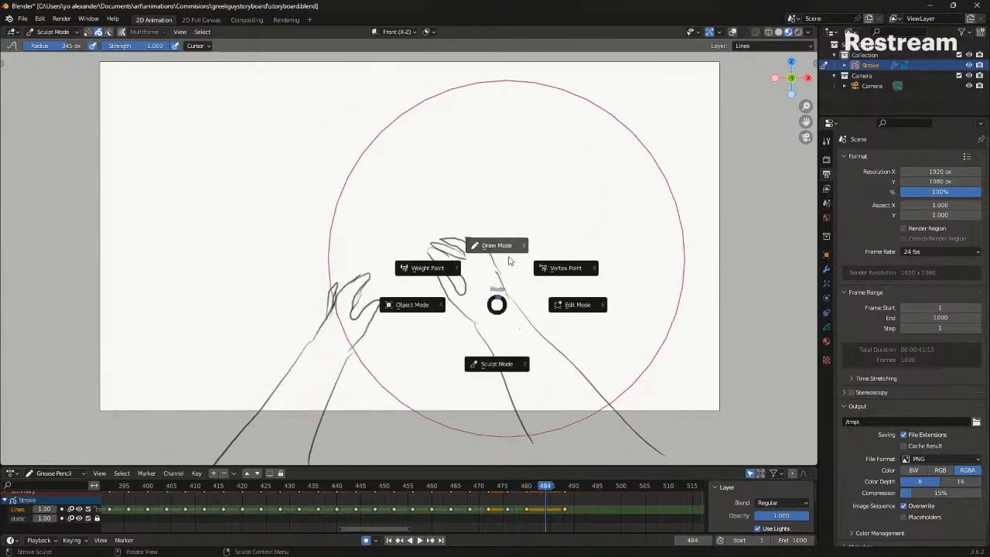
left_click(503, 263)
key("shift+i")
key("shift+alt+z")
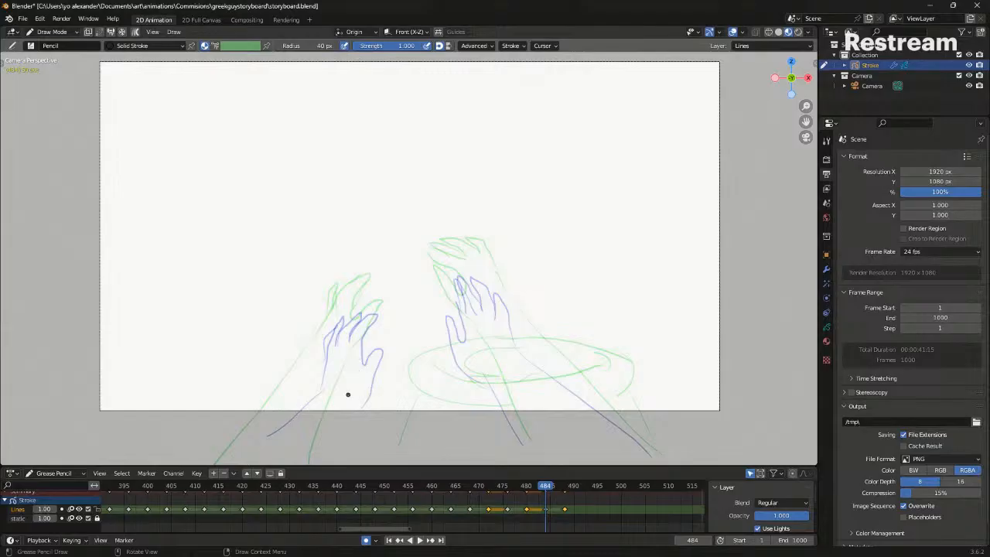
Draw the left hand and forearm on frame 484 between the neighbouring poses, flipping through the keyframes to check
mouse_move(354, 389)
left_mouse_down()
mouse_move(369, 326)
mouse_move(364, 287)
left_mouse_up()
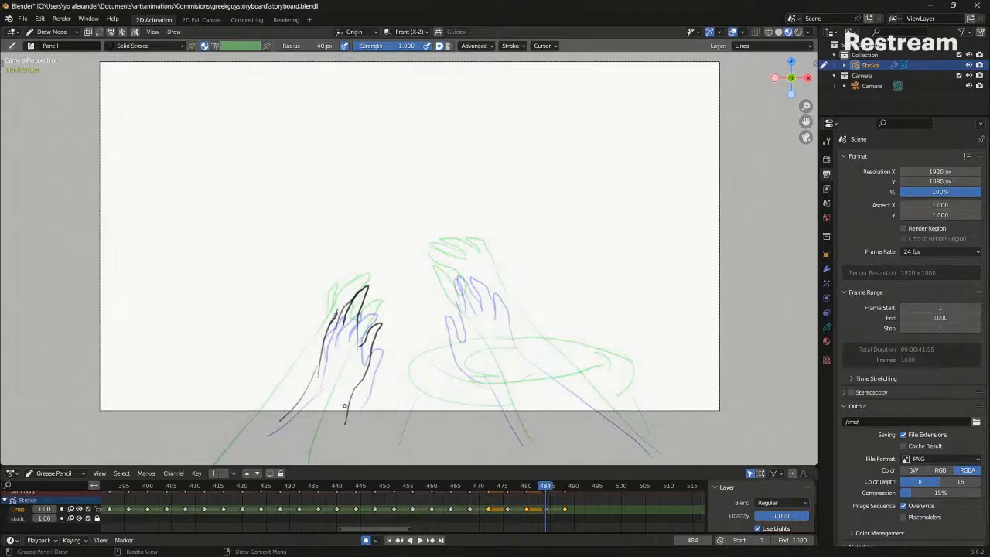
key("alt+shift+z")
key("Down")
key("Up")
key("Up")
key("Down")
key("Down")
key("Down")
key("Up")
key("Up")
key("Up")
key("Down")
key("alt+shift+z")
key("Up")
key("alt+shift+z")
Sculpt the left hand's fingers slightly to the left on frame 488, and compare it with the frame 484 pose
key("Tab")
key("ctrl+Tab")
left_click(389, 360)
left_click_drag(435, 230, 345, 213)
key("Down")
key("Up")
key("Down")
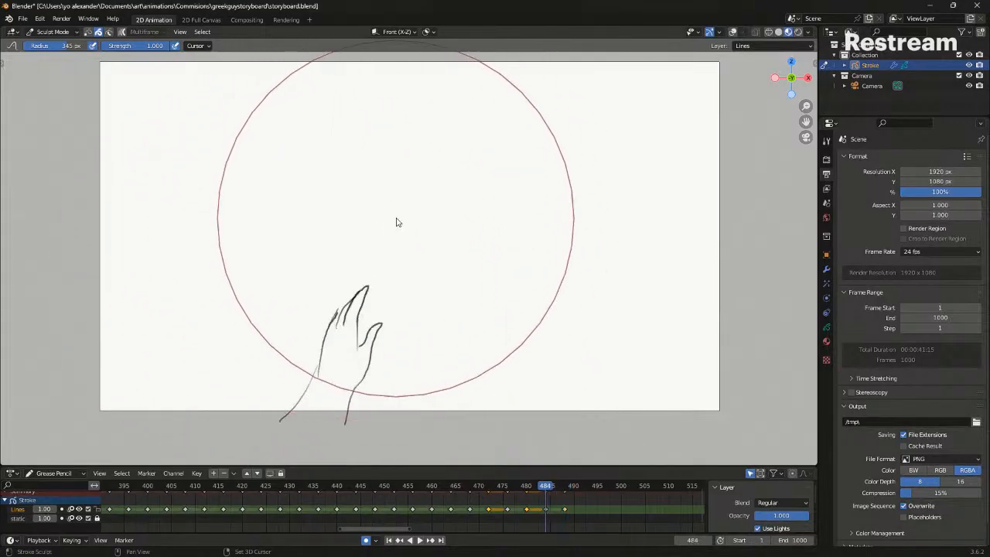
key("Up")
Return to Draw Mode, draw the right hand and forearm on frame 484, and play the shot back
key("ctrl+Tab")
left_click(506, 337)
key("shift+alt+z")
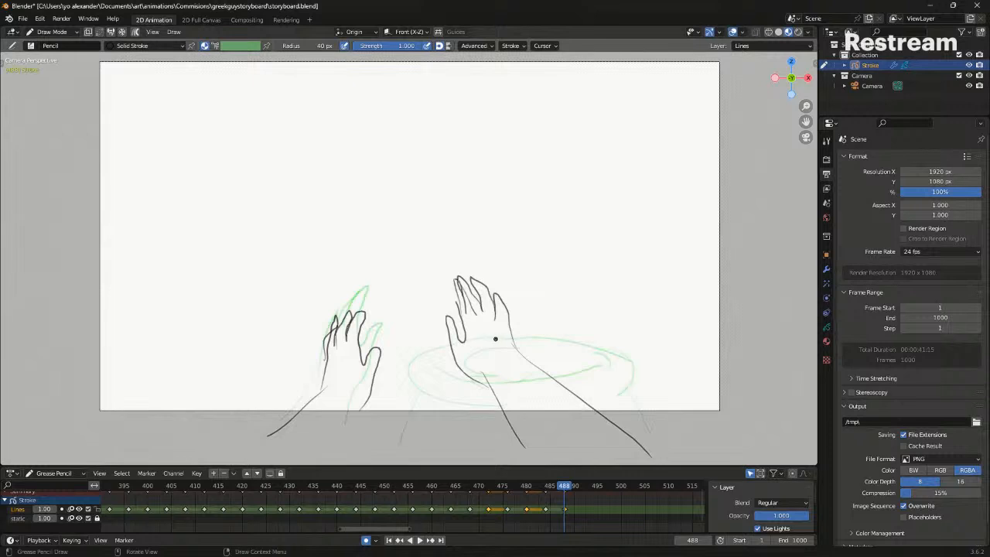
key("Down")
left_click_drag(444, 294, 468, 360)
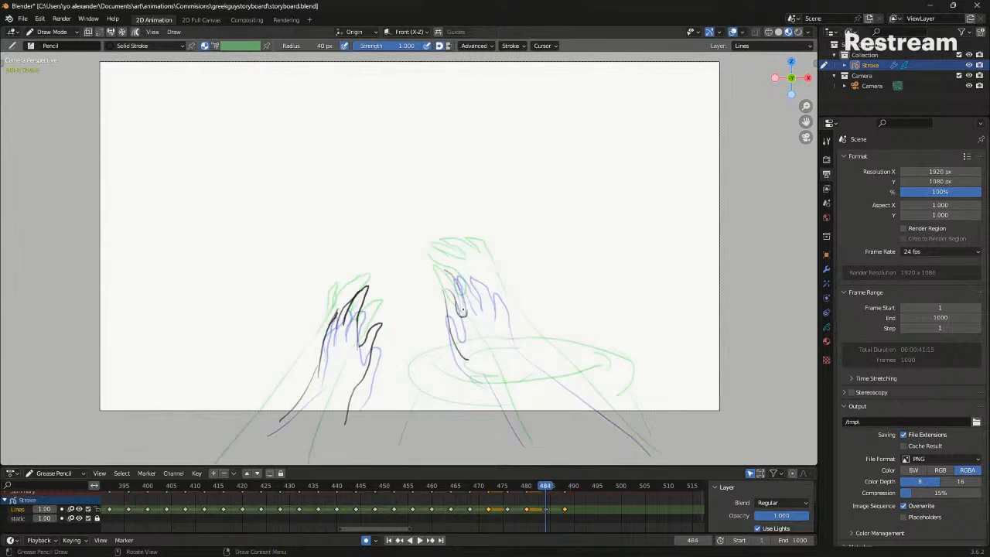
mouse_move(463, 312)
left_mouse_down()
mouse_move(460, 263)
mouse_move(499, 292)
mouse_move(512, 334)
mouse_move(638, 458)
left_mouse_up()
key("space")
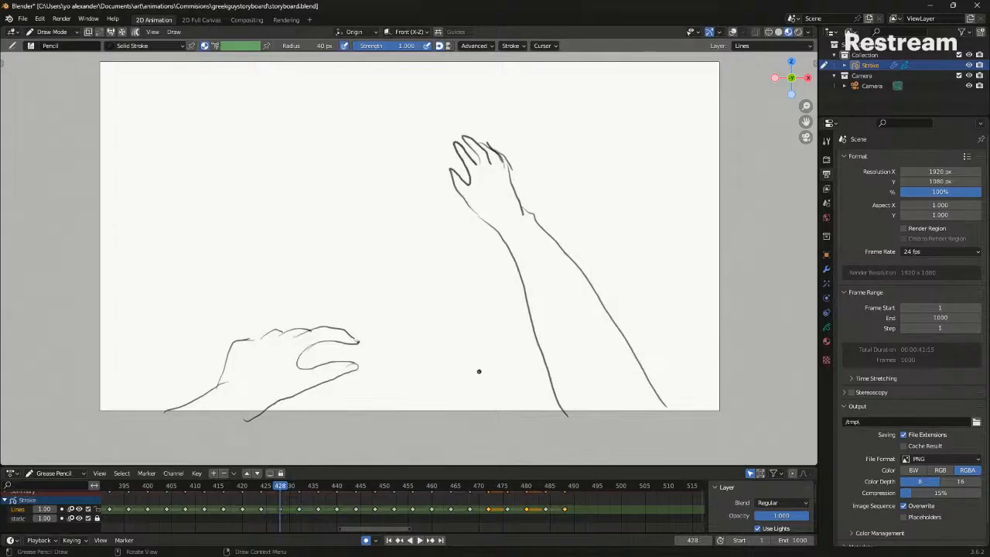
Play the face and reaching-arms shots backward and forward to review their timing
key("shift+ctrl+space")
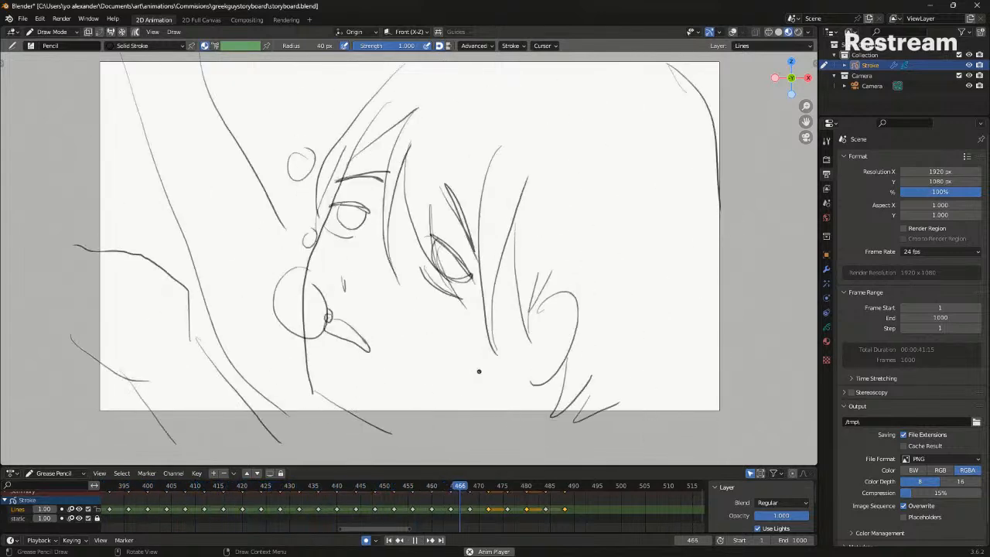
key("shift+ctrl+space")
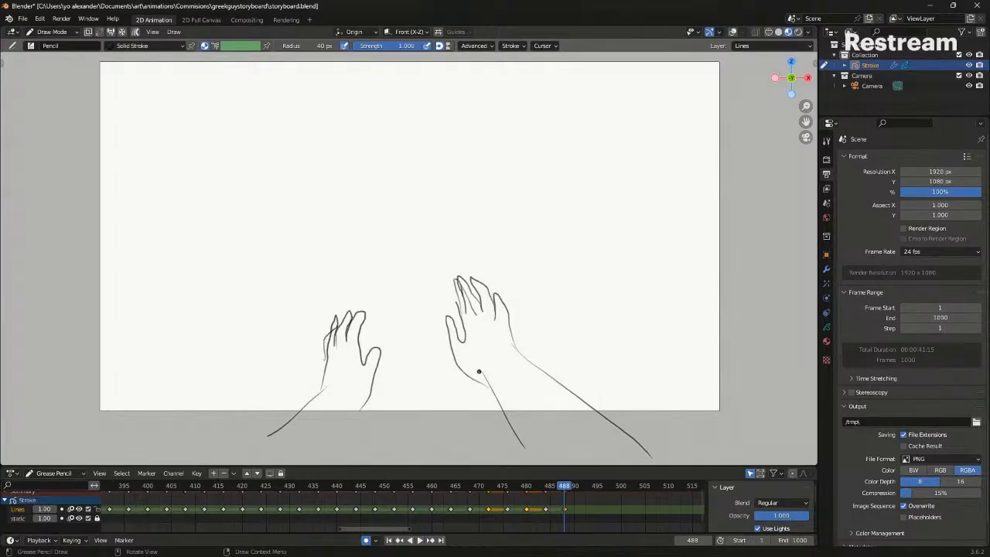
key("Up")
key("shift+ctrl+space")
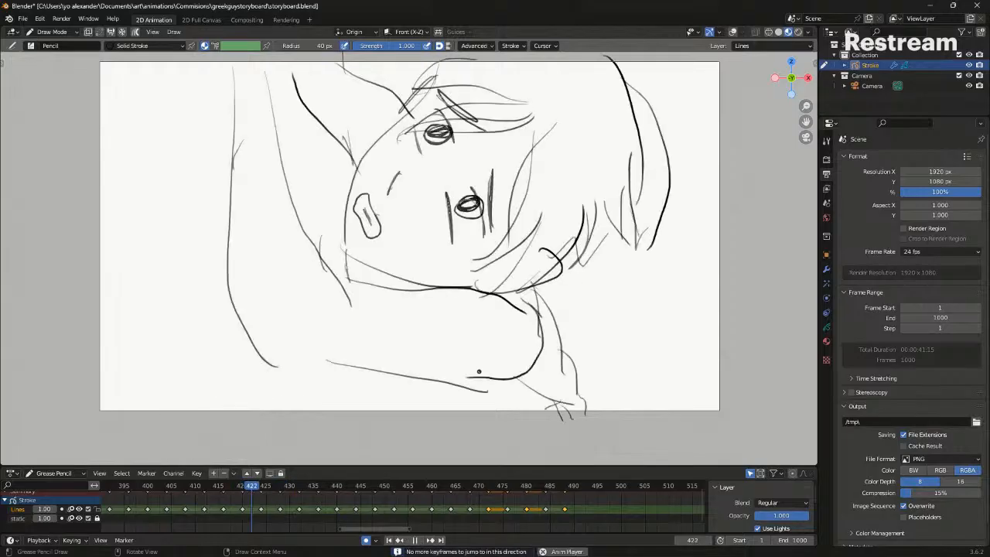
key("Escape")
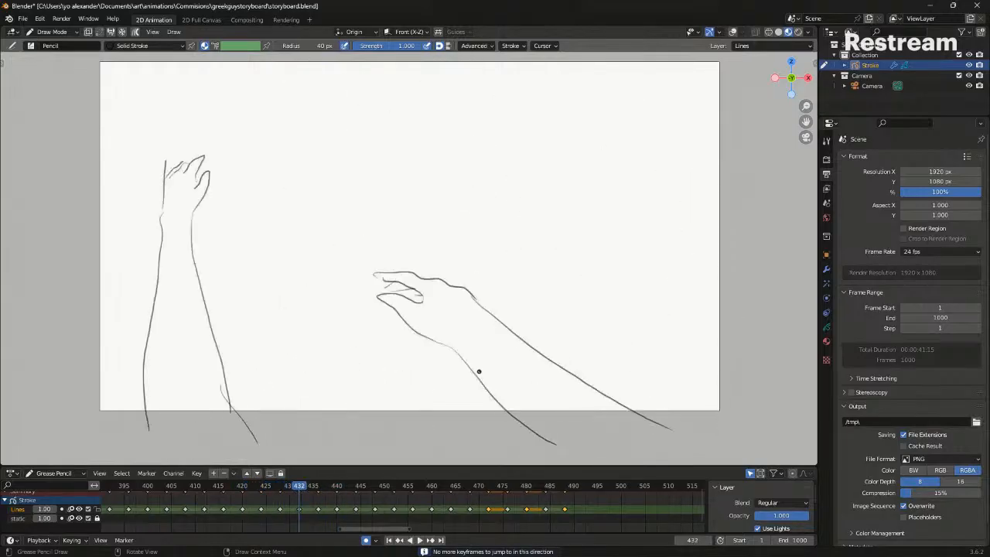
key("space")
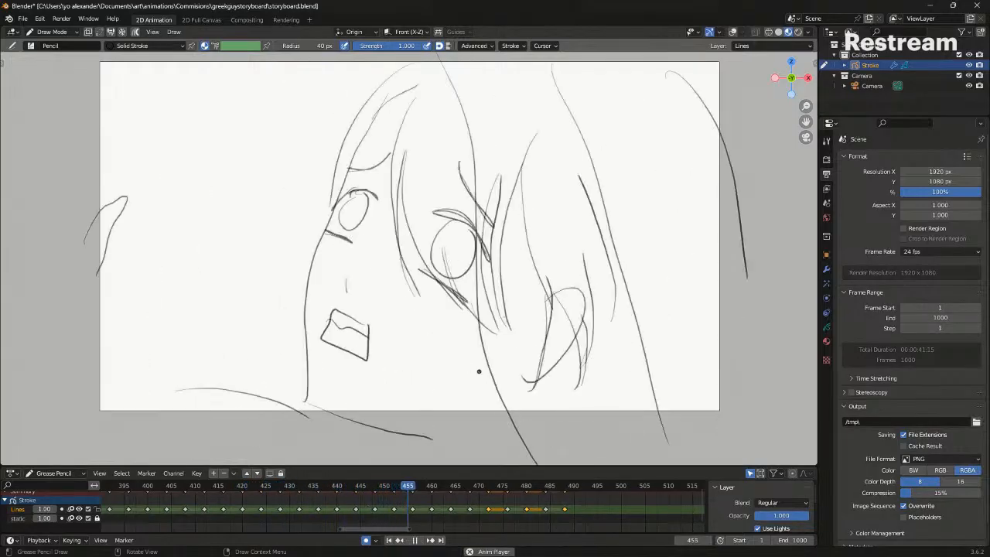
key("space")
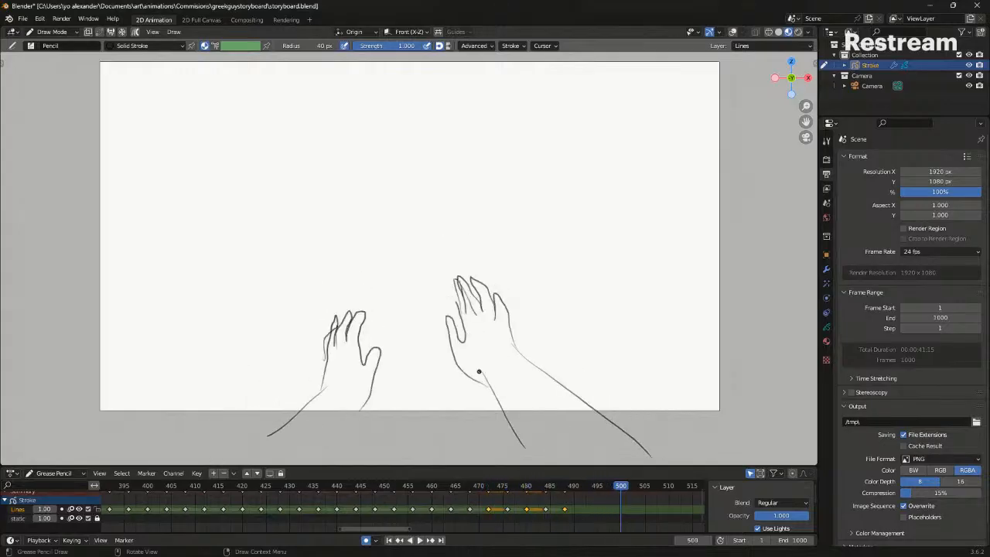
Step back keyframe by keyframe through the arms and face shots, replaying them to examine the alternating cuts
key("Down")
key("Down")
key("Down")
key("Down")
key("Down")
key("Down")
key("Down")
key("Down")
key("Down")
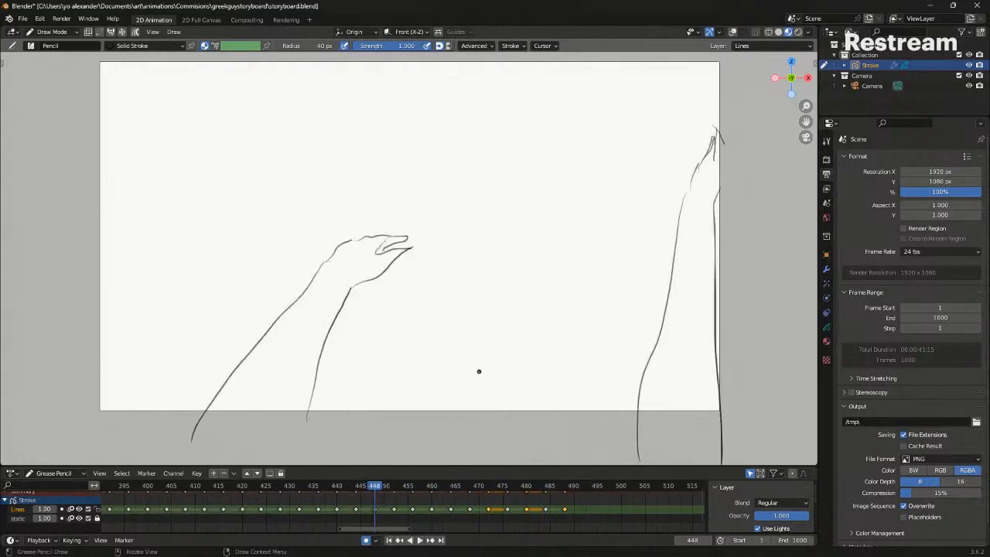
key("Down")
key("Down")
key("Down")
key("Down")
key("Down")
key("Down")
key("Down")
key("space")
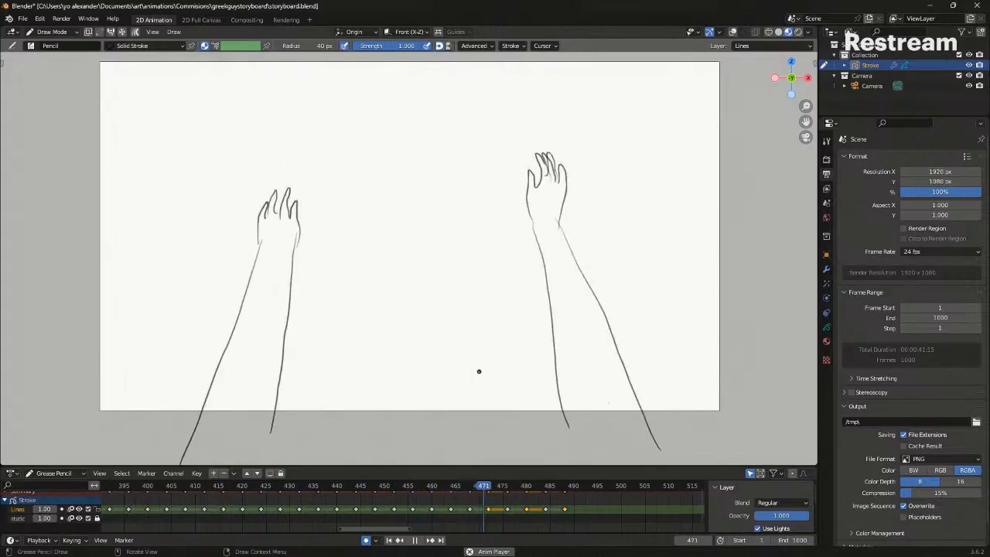
key("space")
key("Down")
key("Down")
key("Down")
key("Down")
key("Down")
key("Down")
key("Down")
key("Down")
key("Down")
key("Down")
key("Down")
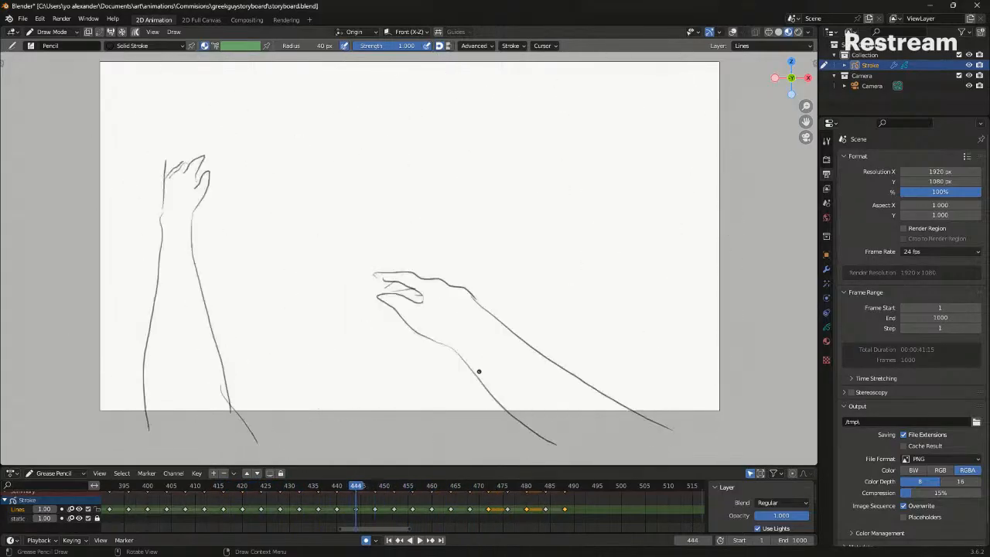
key("Up")
key("Down")
key("Down")
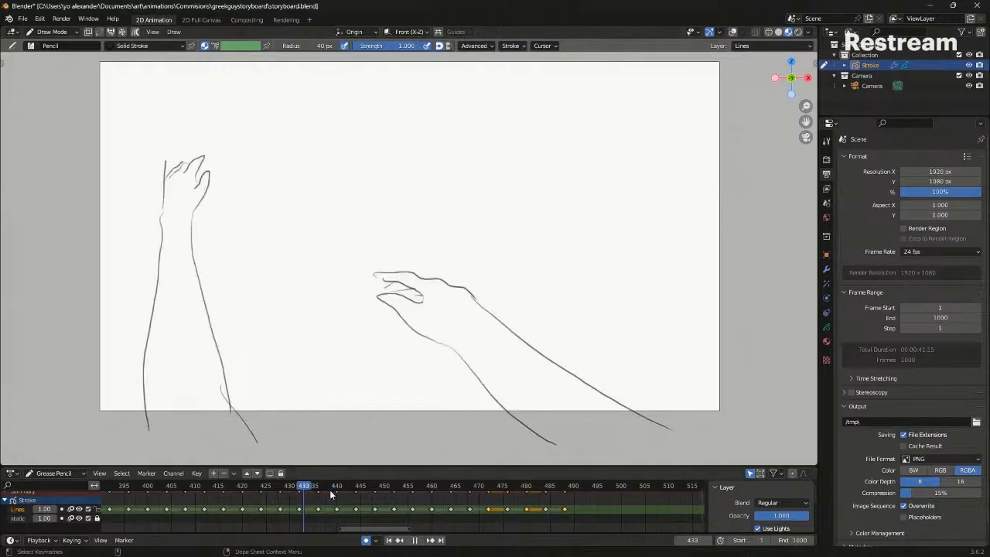
Select the Lines layer keyframes from frame 436 to 452, and scrub and play through that section
key("space")
left_click_drag(313, 499, 388, 522)
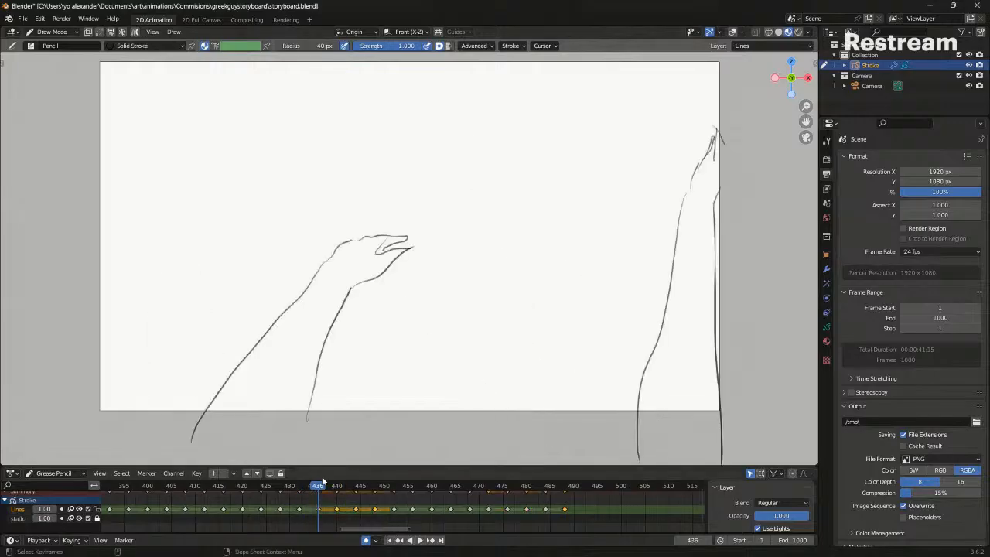
left_click_drag(317, 485, 377, 497)
key("space")
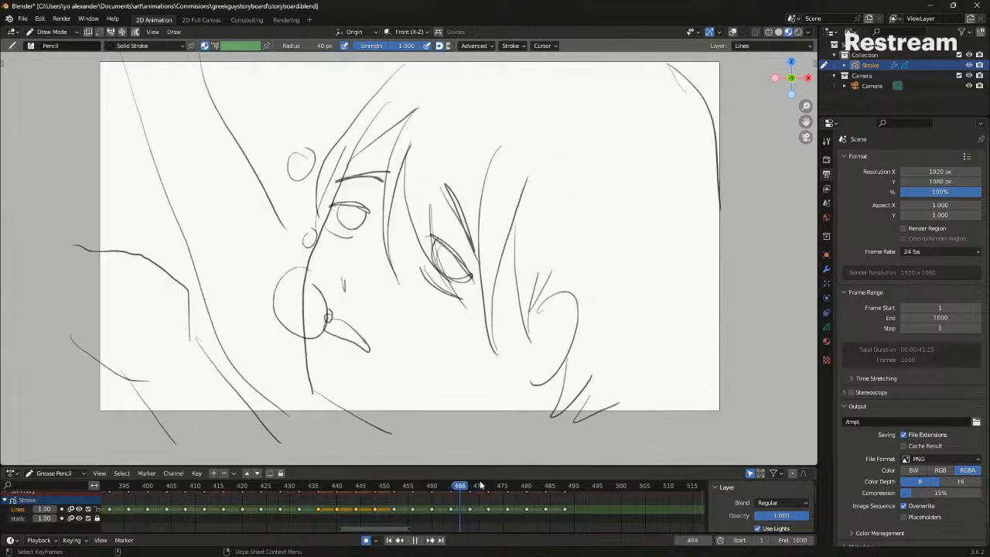
Move the Lines keyframes from frame 468 onward so the group starts at frame 486
left_click_drag(483, 507, 626, 534)
key("g")
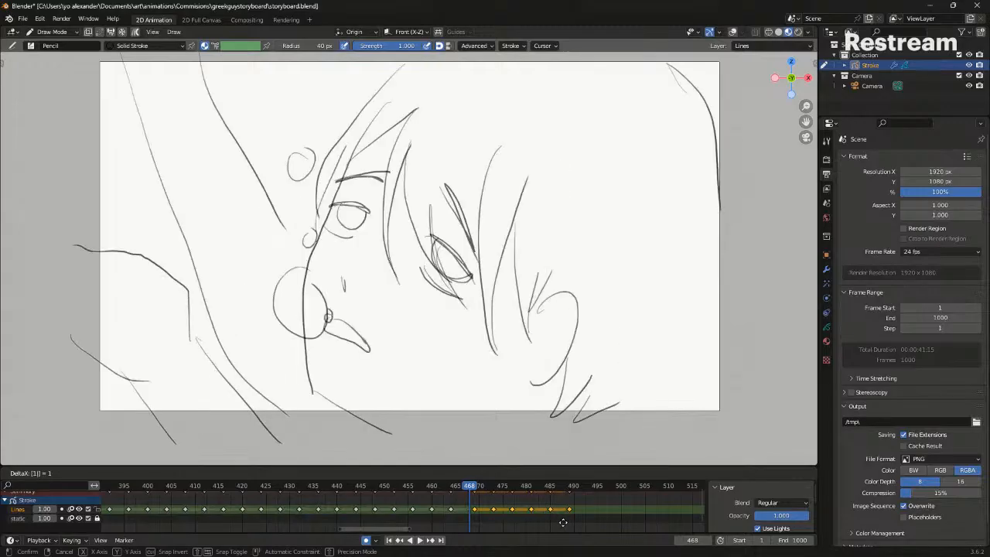
left_click(564, 526)
Duplicate the arms keyframes at frames 432 to 444 so the copies start at frame 468, and play the section
left_click_drag(286, 501, 366, 535)
left_click(341, 486)
key("space")
key("space")
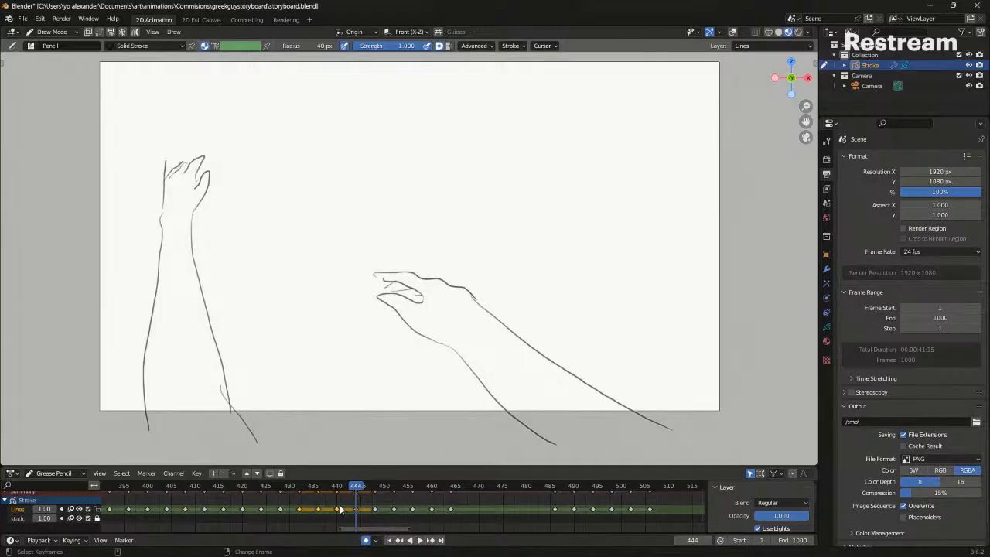
key("g")
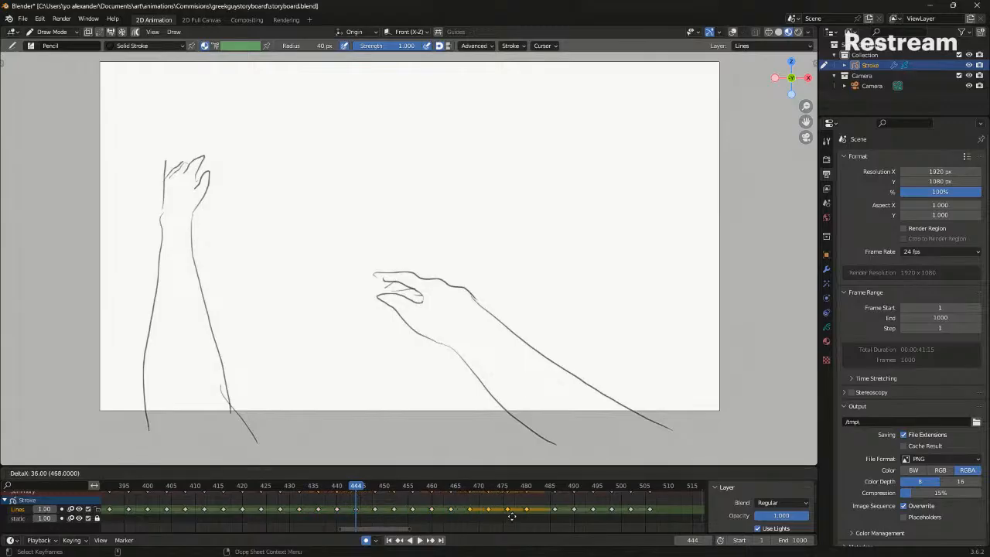
left_click(508, 513)
left_click(469, 488)
left_click_drag(468, 488, 388, 480)
key("space")
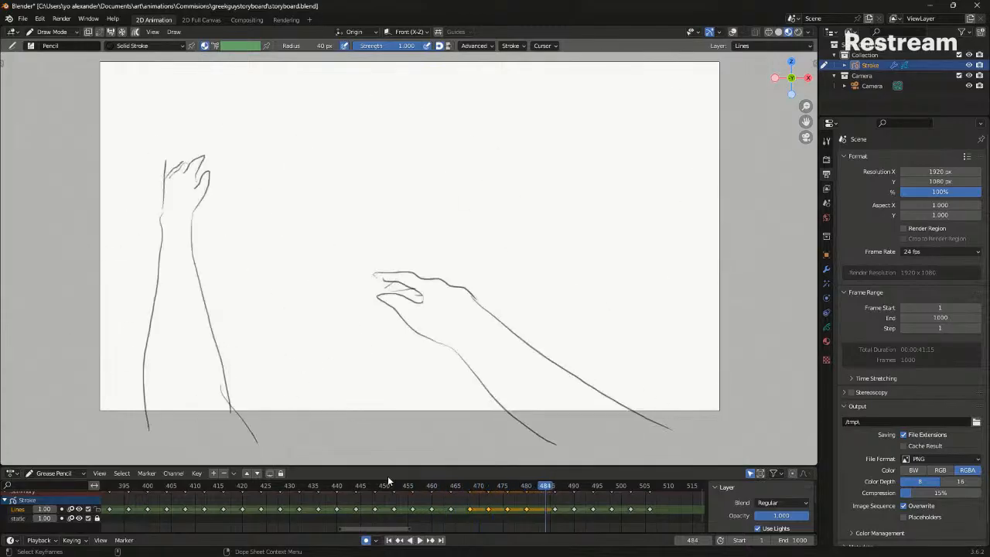
key("space")
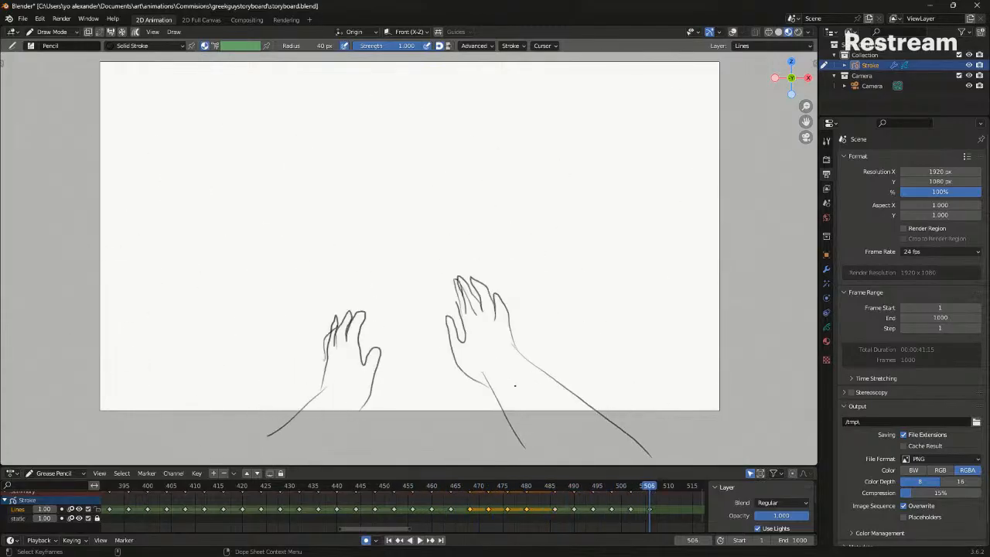
Move the Lines keyframes from frame 486 onward so the group starts at frame 494
left_click_drag(538, 483, 656, 524)
key("space")
key("g")
left_click(647, 518)
Scale the timing of the arms keyframes at 476 and 480 by 2, putting them on frames 480 and 488
left_click(500, 485)
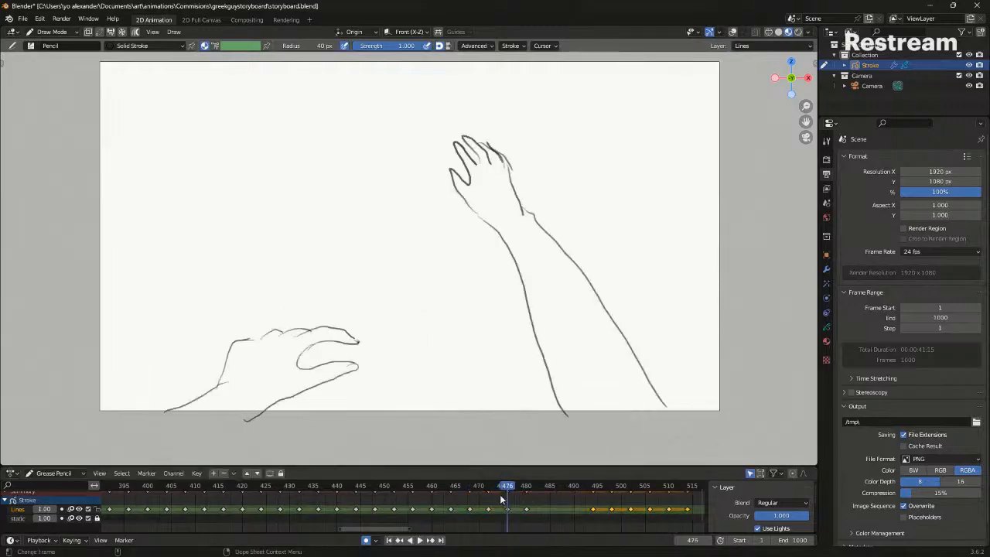
left_click_drag(562, 526, 496, 498)
type("s2")
left_click(552, 516)
On frame 476, show the onion skins and draw an in-between right forearm and hand between the neighbouring poses
left_click(504, 488)
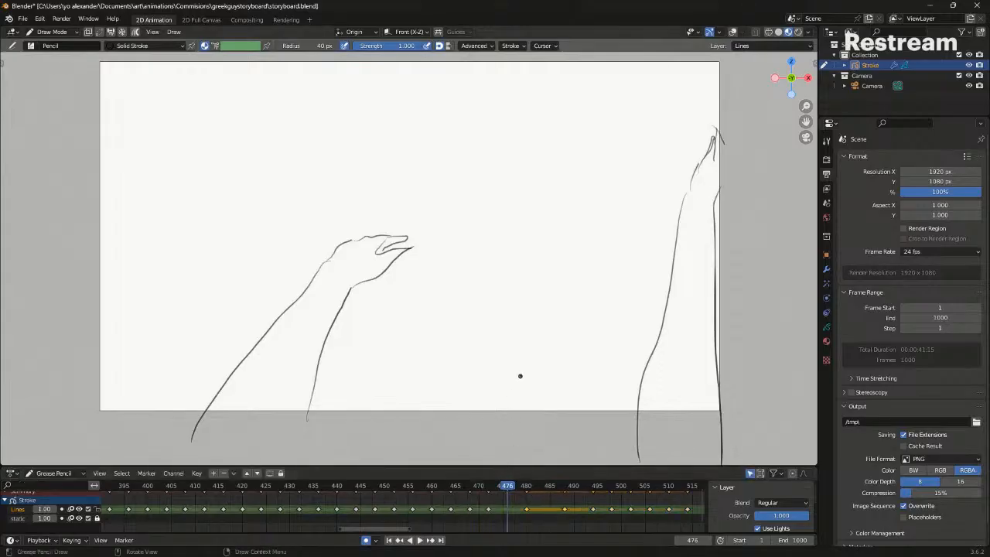
key("Right")
key("ctrl+Tab")
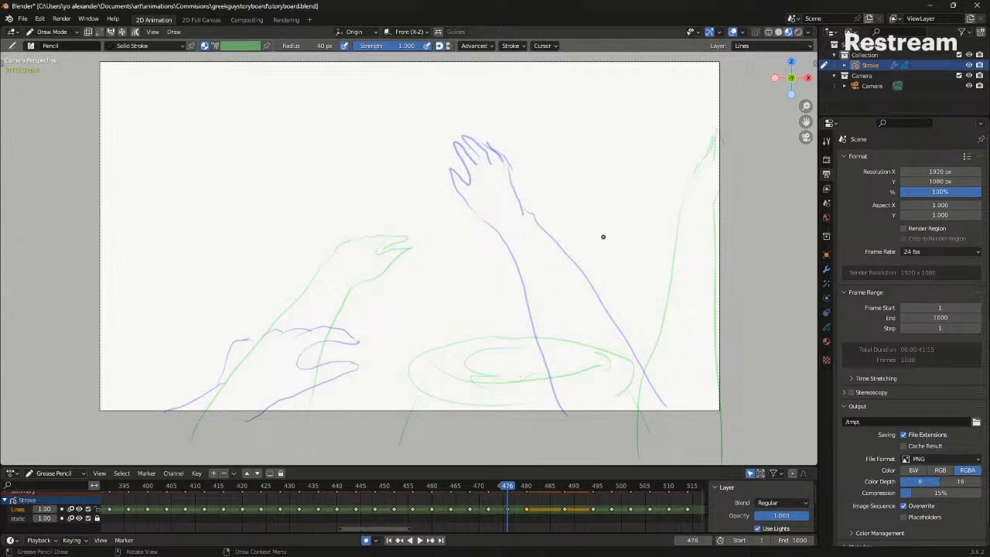
left_click_drag(588, 204, 609, 463)
mouse_move(652, 200)
left_mouse_down()
mouse_move(716, 436)
mouse_move(682, 361)
mouse_move(716, 432)
left_mouse_up()
key("ctrl+z")
left_click_drag(629, 189, 628, 162)
left_click_drag(601, 128, 611, 153)
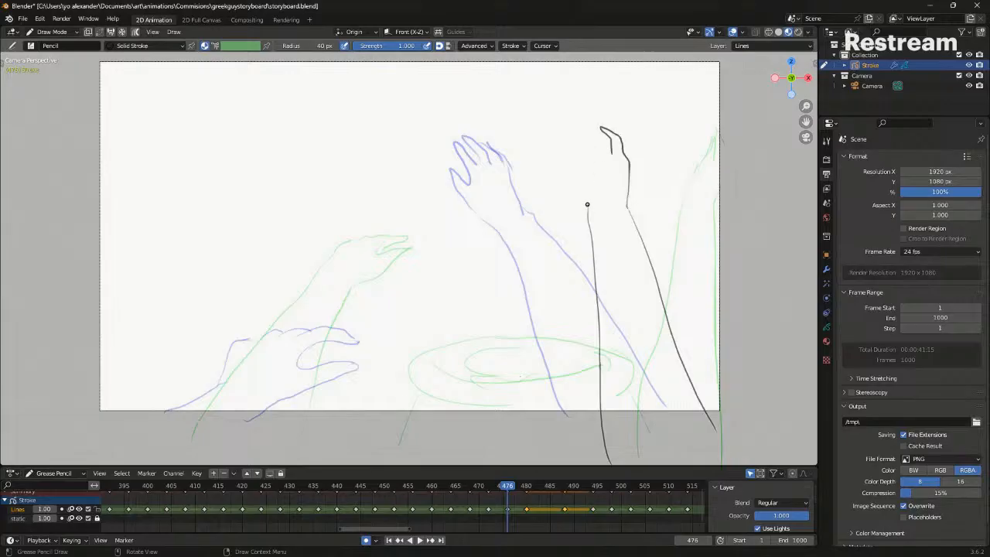
left_click_drag(589, 210, 589, 210)
mouse_move(584, 145)
left_mouse_down()
mouse_move(575, 124)
mouse_move(598, 145)
left_mouse_up()
mouse_move(597, 137)
left_mouse_down()
mouse_move(583, 121)
mouse_move(630, 160)
left_mouse_up()
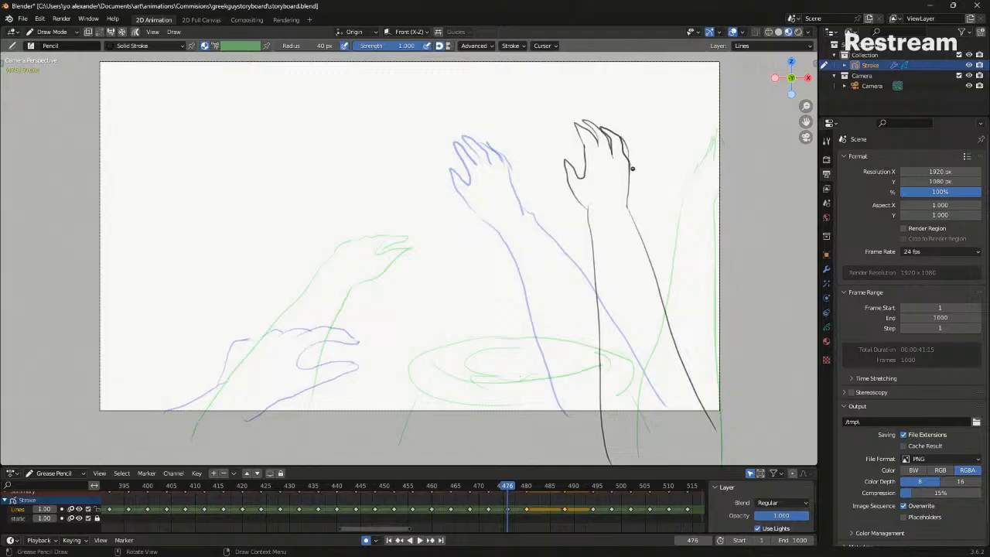
Hide the overlays and flip between the neighbouring keyframes to check the new right arm on frame 476
key("shift+alt+z")
key("Down")
key("Up")
key("Up")
key("Down")
key("Down")
key("Up")
Show the overlays again and draw the in-between left forearm and hand on frame 476
key("shift+alt+z")
left_click_drag(333, 312, 276, 443)
key("ctrl+z")
left_click_drag(334, 320, 276, 442)
left_click_drag(298, 302, 169, 432)
mouse_move(331, 260)
left_mouse_down()
mouse_move(361, 258)
mouse_move(379, 275)
left_mouse_up()
Flip through the keyframes around frame 476 without overlays to examine the in-between with both arms
key("shift+alt+z")
key("Down")
key("Up")
key("Up")
key("Down")
key("Down")
key("Up")
key("Up")
key("Down")
Draw an in-between left forearm and hand on frame 484 over the onion skins, and flip through the adjacent poses
key("Right")
key("Right")
key("Right")
key("Right")
key("ctrl+Tab")
key("shift+alt+z")
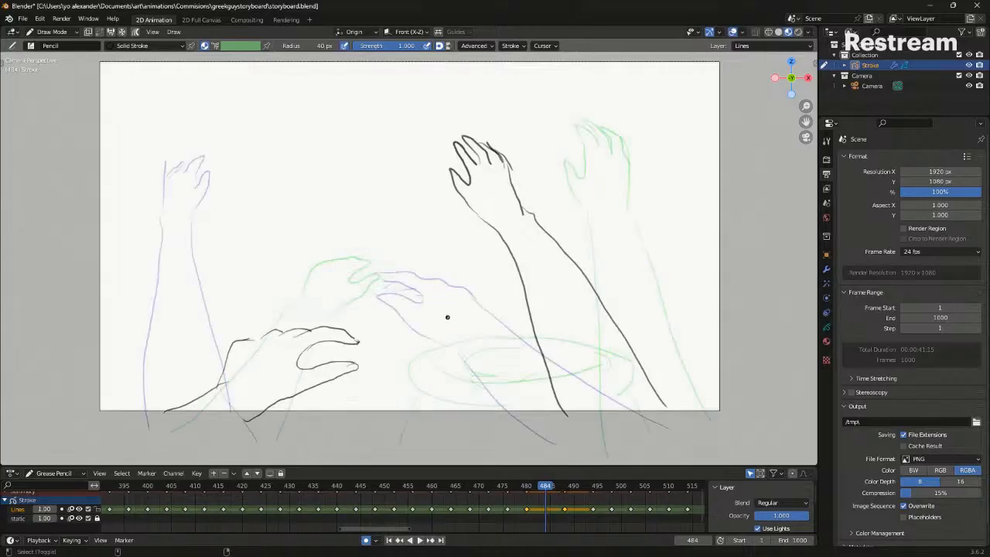
left_click(385, 324)
left_click_drag(225, 264, 154, 438)
key("ctrl+z")
left_click_drag(225, 270, 148, 446)
left_click_drag(258, 294, 222, 447)
key("ctrl+z")
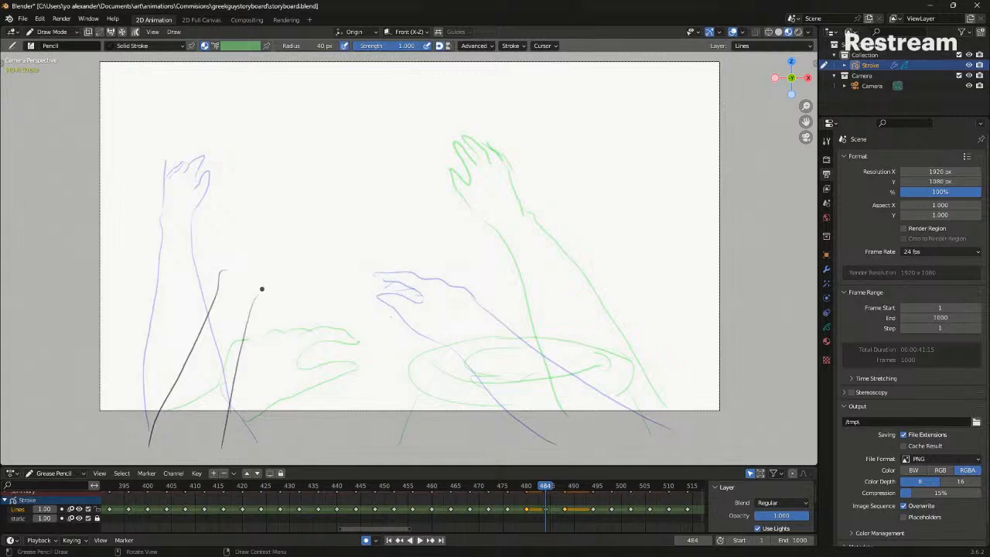
left_click_drag(261, 289, 277, 248)
mouse_move(252, 211)
left_mouse_down()
mouse_move(278, 206)
mouse_move(260, 233)
left_mouse_up()
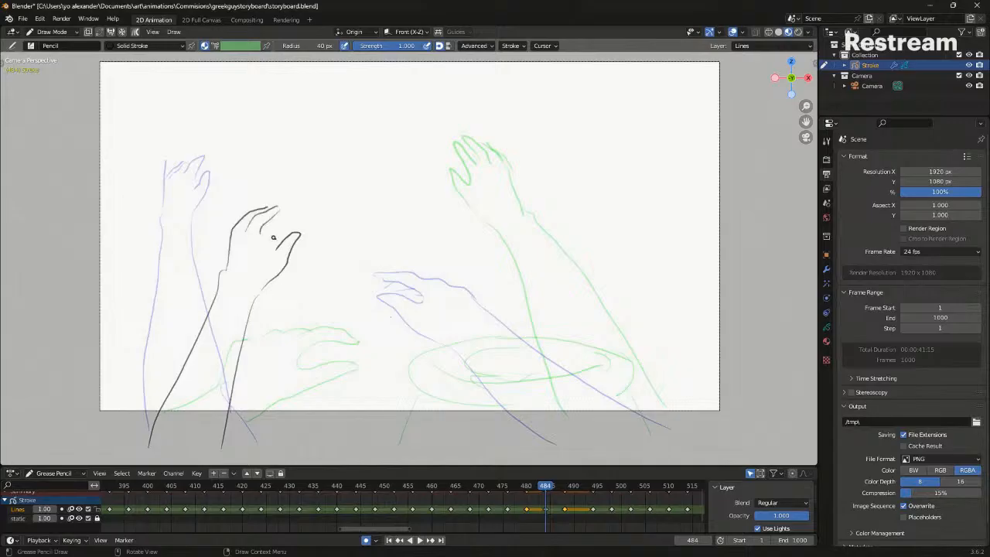
key("alt+shift+z")
key("Down")
key("Up")
key("Up")
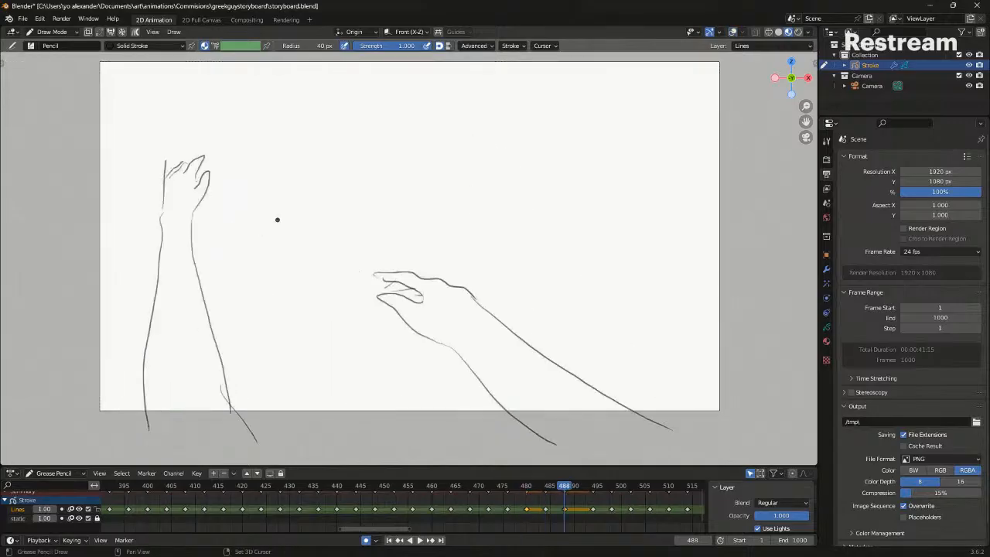
key("Down")
Draw the in-between right forearm and hand on frame 484 over the onion skins
key("alt+shift+z")
left_click_drag(467, 277, 553, 446)
mouse_move(506, 271)
left_mouse_down()
mouse_move(632, 419)
mouse_move(656, 427)
left_mouse_up()
key("ctrl+z")
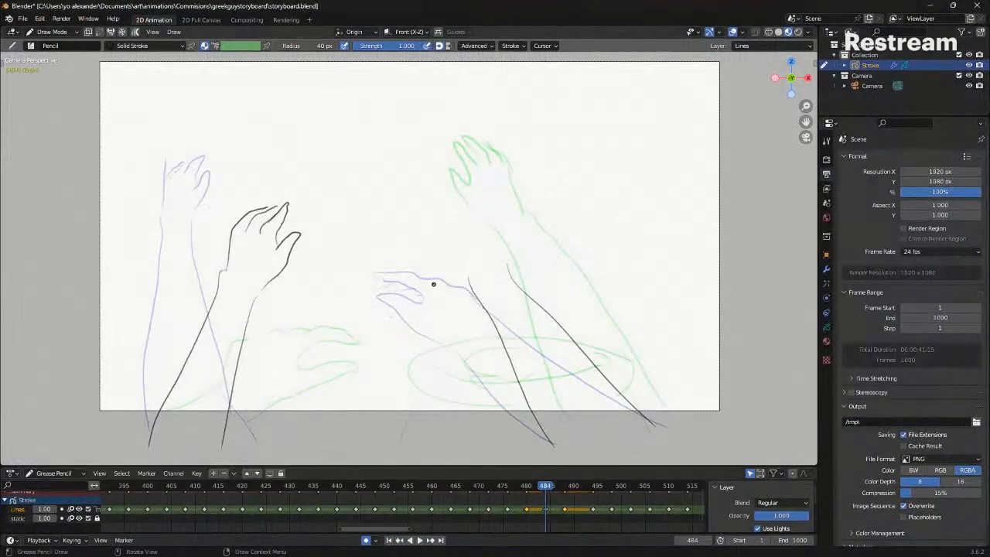
left_click_drag(454, 257, 443, 238)
key("ctrl+z")
left_click_drag(471, 277, 469, 223)
mouse_move(512, 277)
left_mouse_down()
mouse_move(482, 220)
mouse_move(461, 205)
left_mouse_up()
Hide the overlays and flip between the keyframes around frame 484 to compare the arm poses
key("shift+alt+z")
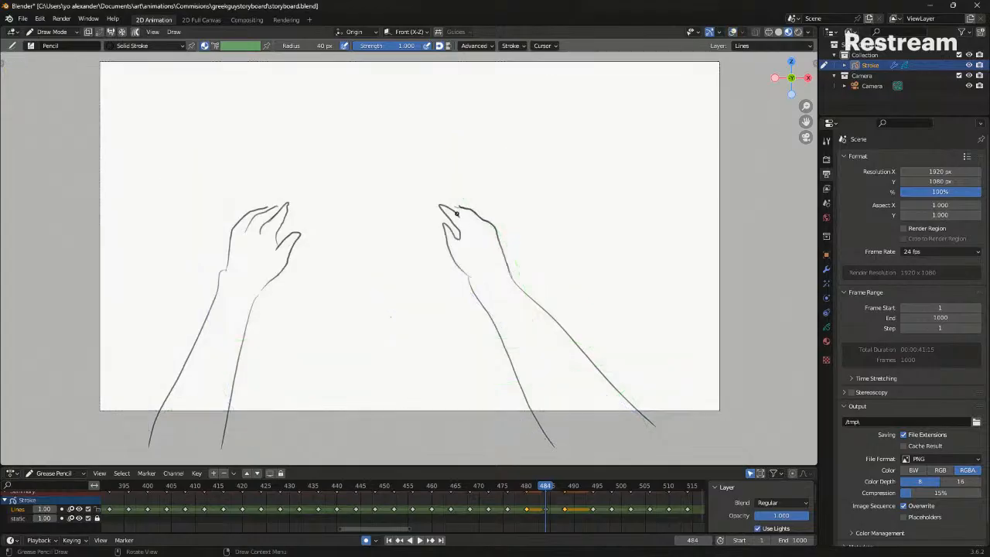
key("Down")
key("Up")
key("Up")
key("Down")
key("Down")
key("Up")
In Edit Mode, lasso the right arm on frame 484, and rotate and shift it toward the next pose
key("shift+alt+z")
key("Tab")
mouse_move(396, 274)
right_mouse_down("ctrl")
mouse_move(512, 192)
mouse_move(520, 232)
right_mouse_up("ctrl")
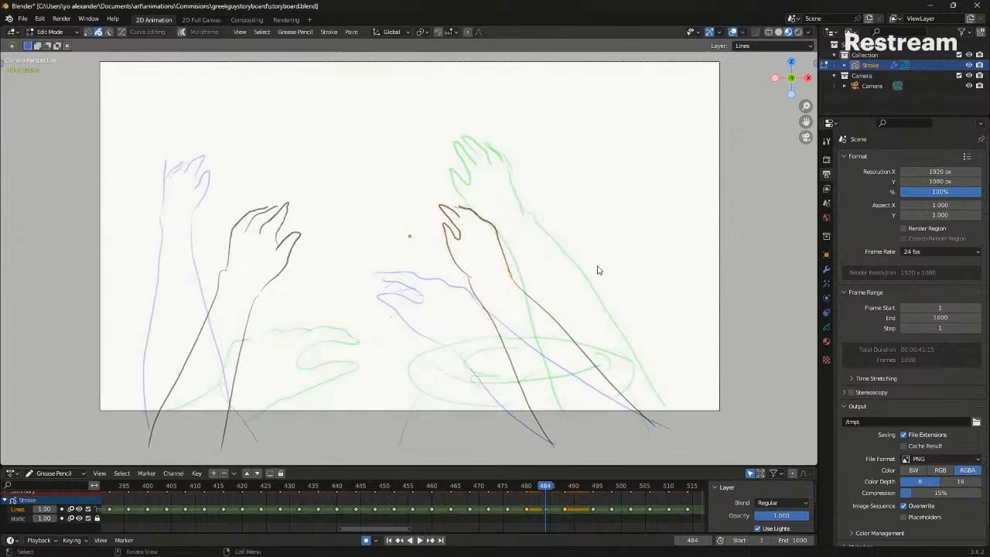
key("r")
left_click(572, 247)
key("shift+alt+z")
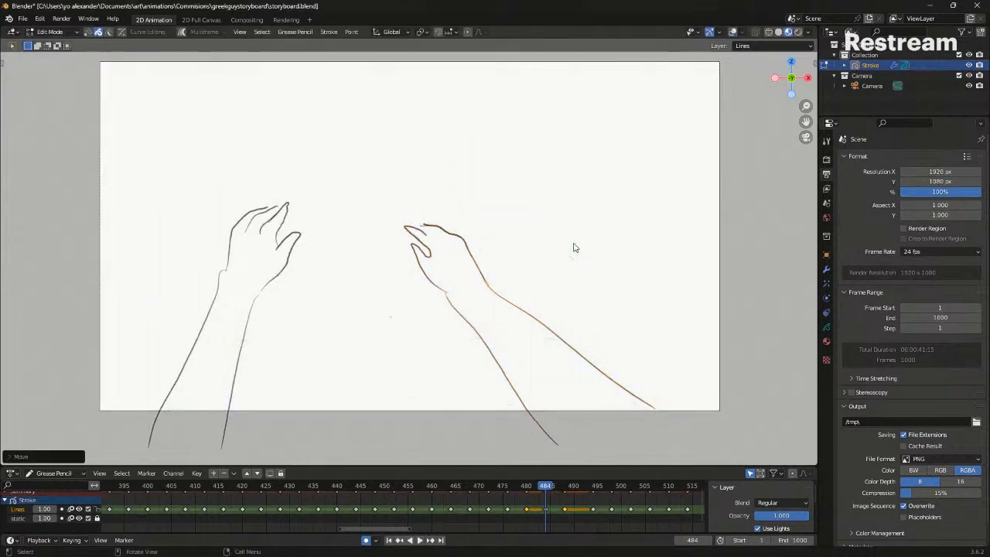
Step back to frame 468 and play the reaching-arms shot repeatedly to review the new in-betweens
key("Down")
key("Down")
key("Down")
key("Down")
key("Down")
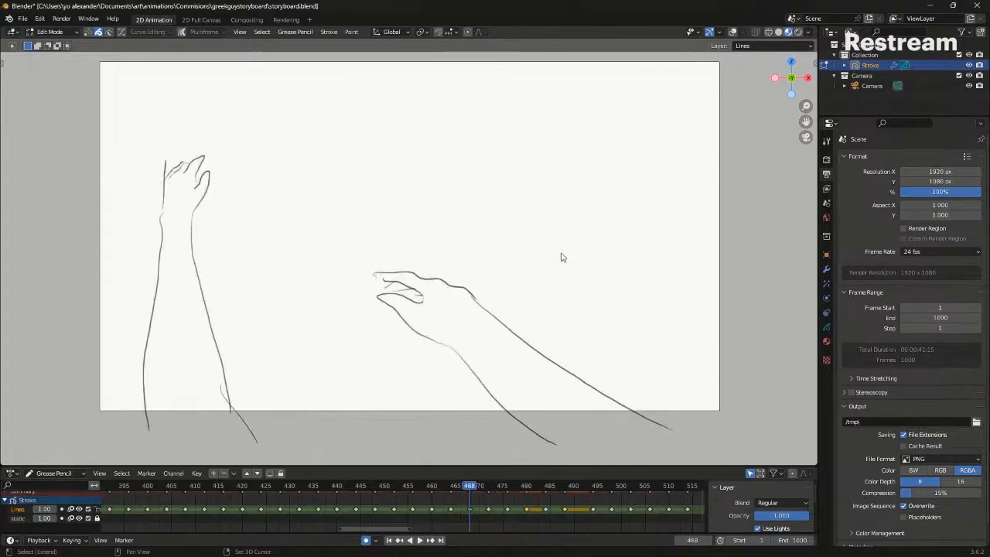
key("space")
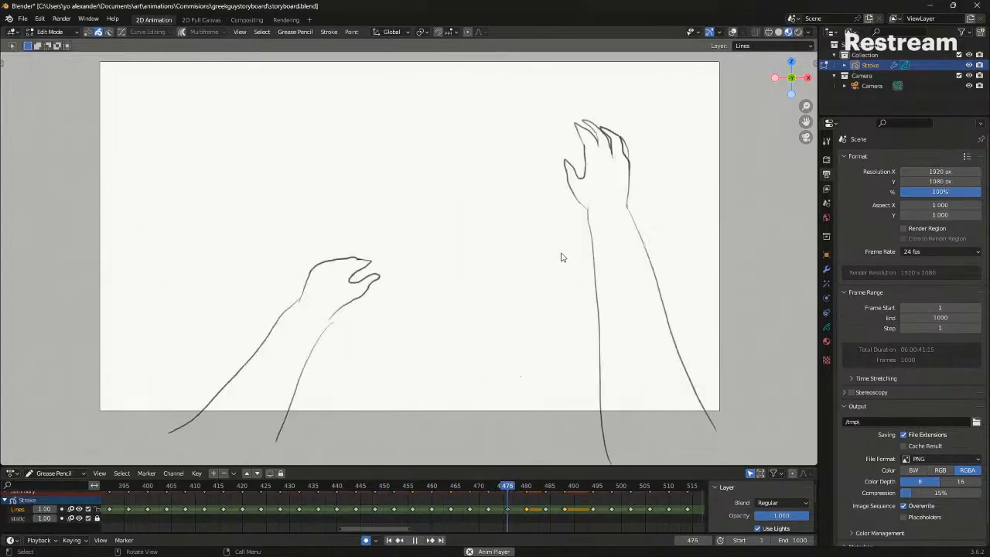
key("space")
key("space")
key("space")
middle_click_drag(524, 500, 446, 502)
left_click(455, 489)
key("space")
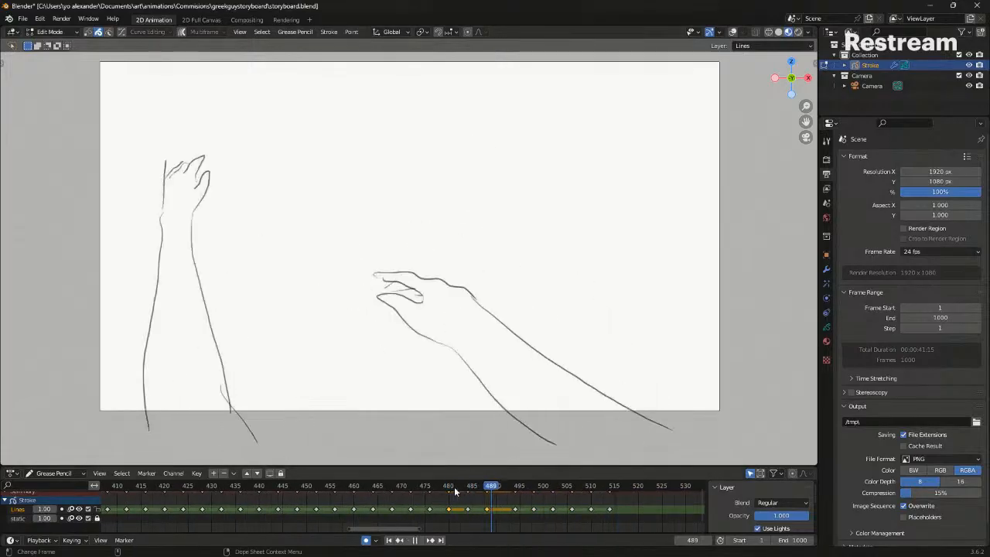
key("space")
Select the Lines keyframes from frame 498 to 514, then play and step back through the arms shot
left_click(529, 488)
left_click_drag(525, 499, 644, 532)
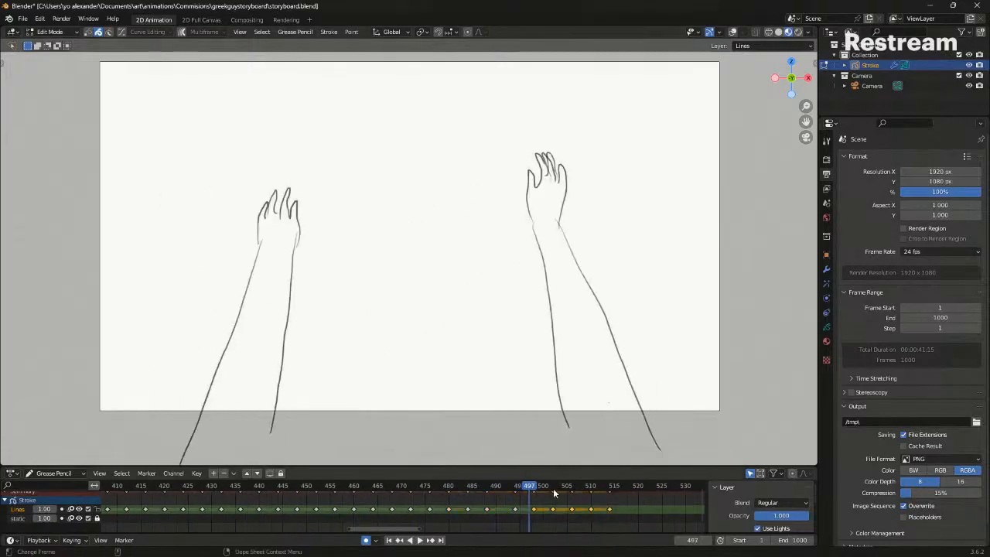
left_click(534, 488)
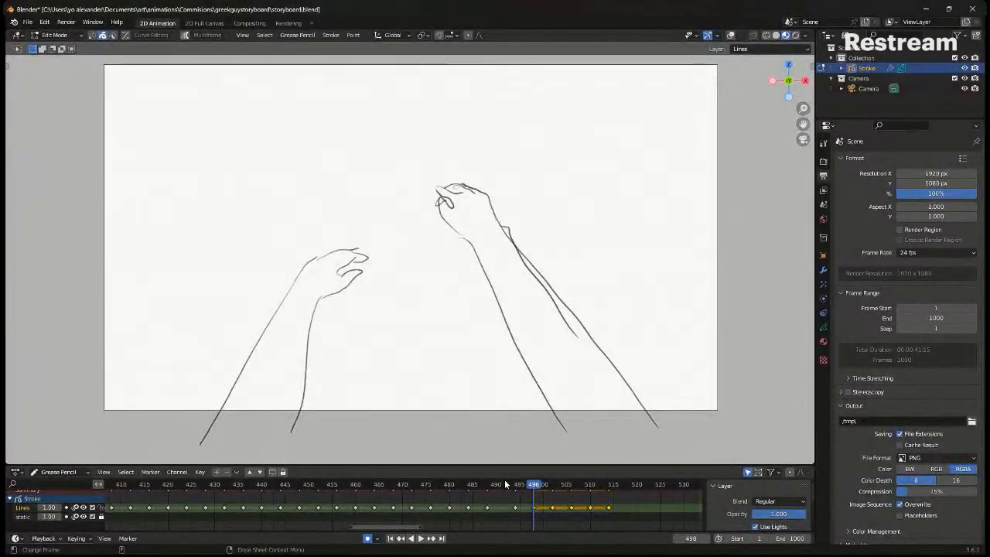
key("space")
key("space")
key("Down")
key("Down")
key("Down")
key("Down")
Undo the keyframe selection and the last adjustment of the right arm on frame 484, comparing states with redo
key("ctrl+z")
key("ctrl+z")
key("ctrl+z")
key("ctrl+z")
key("ctrl+z")
key("ctrl+z")
key("ctrl+z")
key("ctrl+shift+z")
key("ctrl+shift+z")
left_click_drag(498, 491, 511, 490)
key("ctrl+z")
key("ctrl+z")
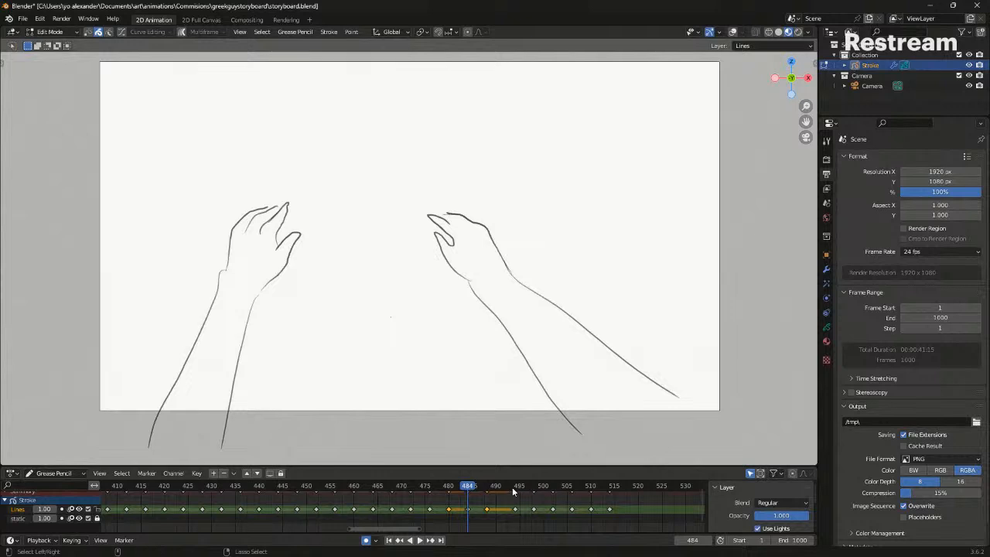
Scrub to frame 493 and undo the frame 484 drawing back to the partly drawn left hand
left_click(511, 490)
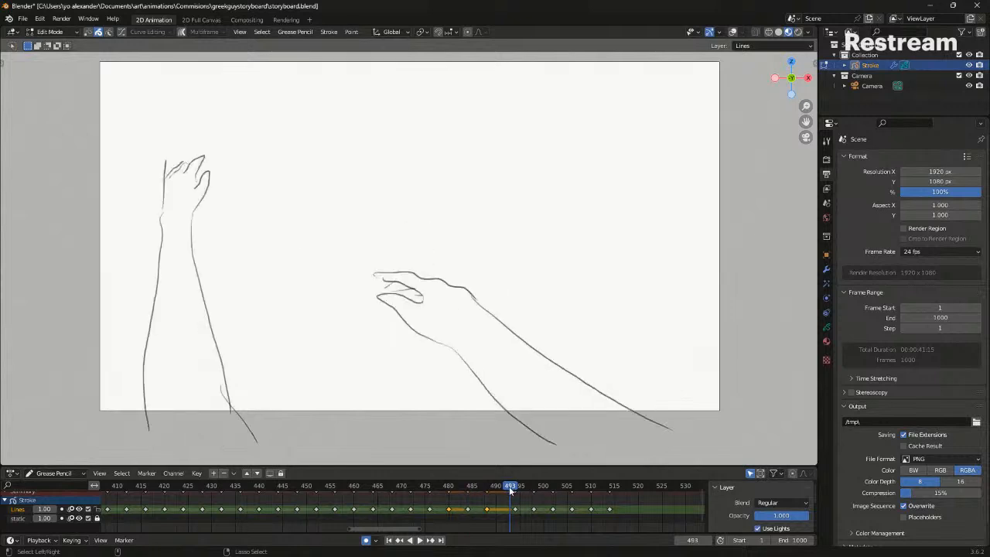
key("ctrl+z")
key("ctrl+z")
key("ctrl+z")
key("ctrl+z")
key("ctrl+z")
key("ctrl+z")
key("ctrl+z")
key("ctrl+z")
key("ctrl+z")
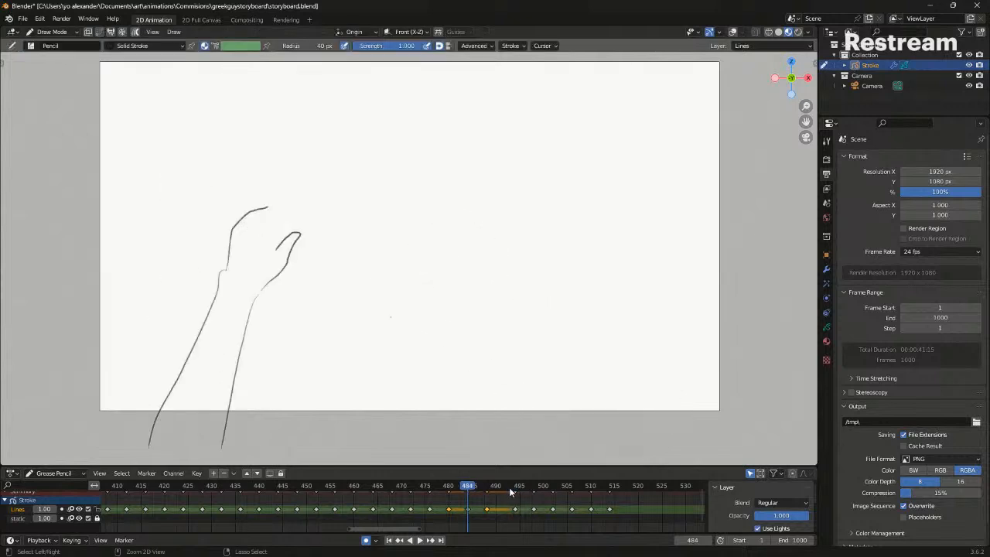
Redo the undone arm strokes and the right arm's edits on frame 484
key("ctrl+shift+z")
key("ctrl+shift+z")
key("ctrl+shift+z")
key("ctrl+shift+z")
key("ctrl+shift+z")
key("ctrl+shift+z")
key("ctrl+shift+z")
key("ctrl+shift+z")
key("ctrl+shift+z")
key("ctrl+shift+z")
key("ctrl+shift+z")
key("ctrl+shift+z")
key("ctrl+shift+z")
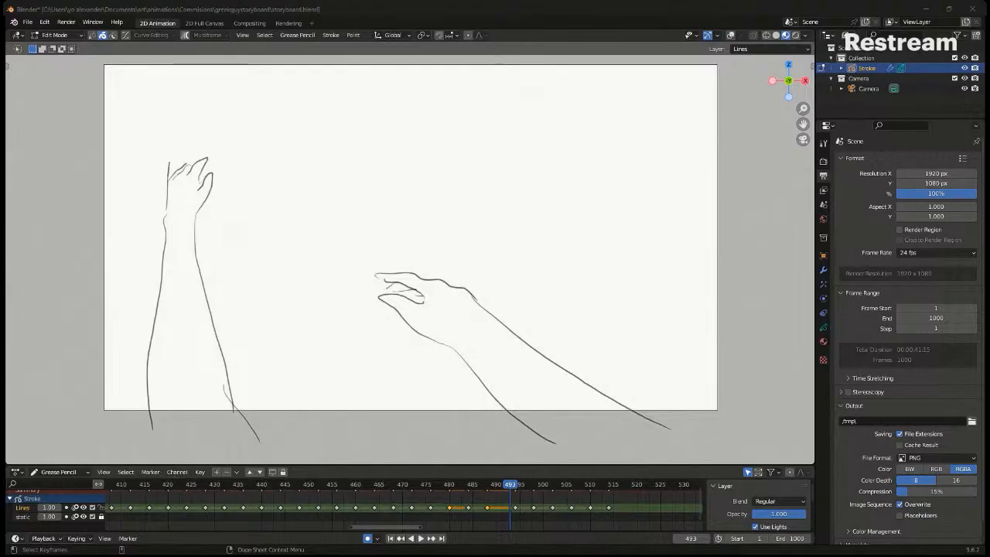
Return to Draw Mode, review the preceding frames, and move the Lines keyframes after frame 493 to start at frame 519
key("ctrl+Tab")
left_click(475, 313)
key("space")
mouse_move(509, 487)
left_mouse_down()
mouse_move(327, 485)
mouse_move(369, 488)
mouse_move(378, 505)
left_mouse_up()
key("bracketright")
key("g")
left_click(627, 499)
Duplicate two face-shot keyframes on the Lines layer, place the copies at frames 492 and 496, and scrub to frame 497
key("shift+d")
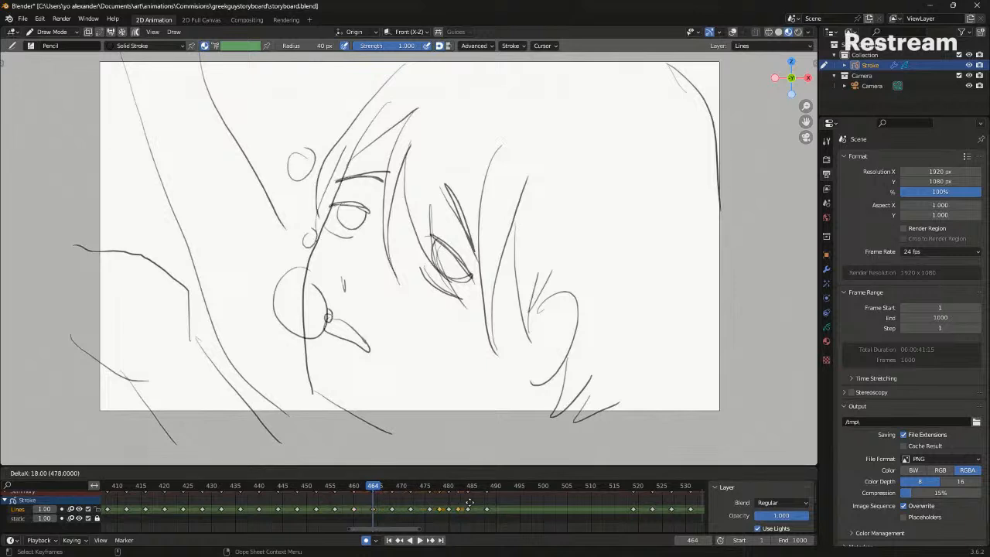
left_click(504, 489)
mouse_move(504, 488)
left_mouse_down()
mouse_move(495, 489)
mouse_move(529, 489)
left_mouse_up()
Select the eye strokes of the face on frame 496, nudge them in Sculpt Mode, and compare with the adjacent keyframes
key("ctrl+Tab")
key("shift+alt+z")
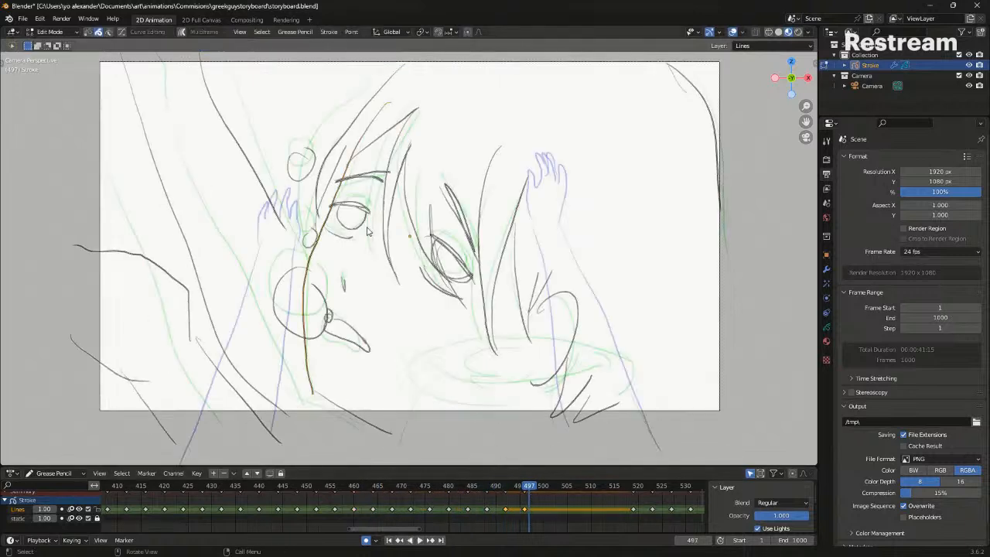
left_click_drag(419, 268, 413, 253)
key("ctrl+z")
key("Left")
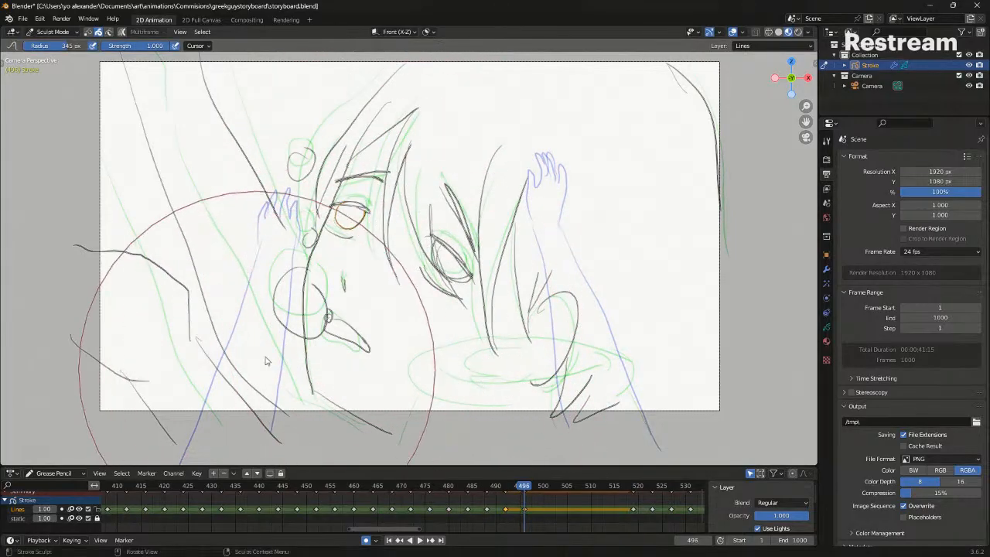
key("Tab")
key("ctrl+Tab")
left_click(461, 340)
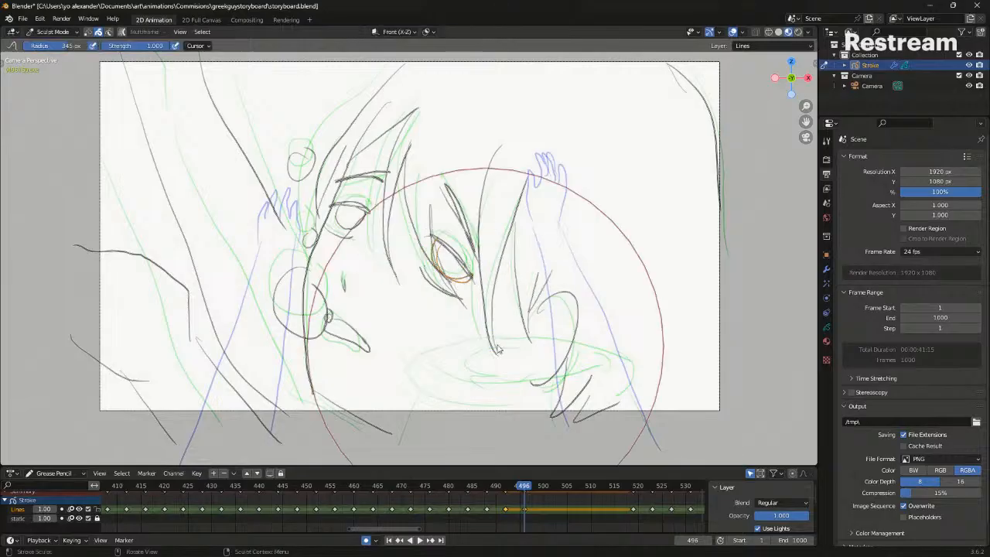
key("shift+alt+z")
key("Down")
key("Up")
key("Down")
key("Up")
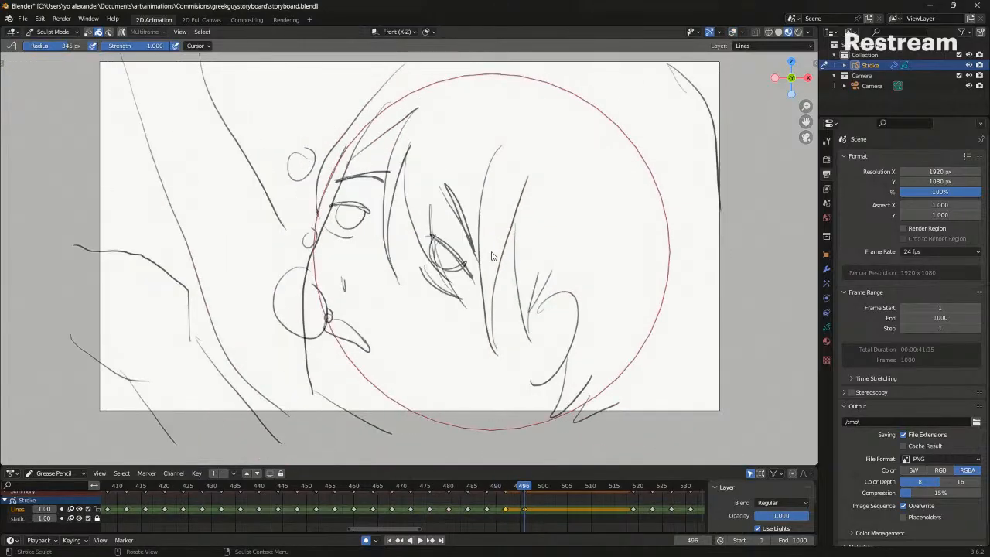
Advance to frame 500, return to Draw Mode, and insert a blank Lines keyframe with onion skins shown
key("Right")
key("Right")
key("Right")
key("Right")
key("ctrl+Tab")
left_click(433, 328)
key("shift+i")
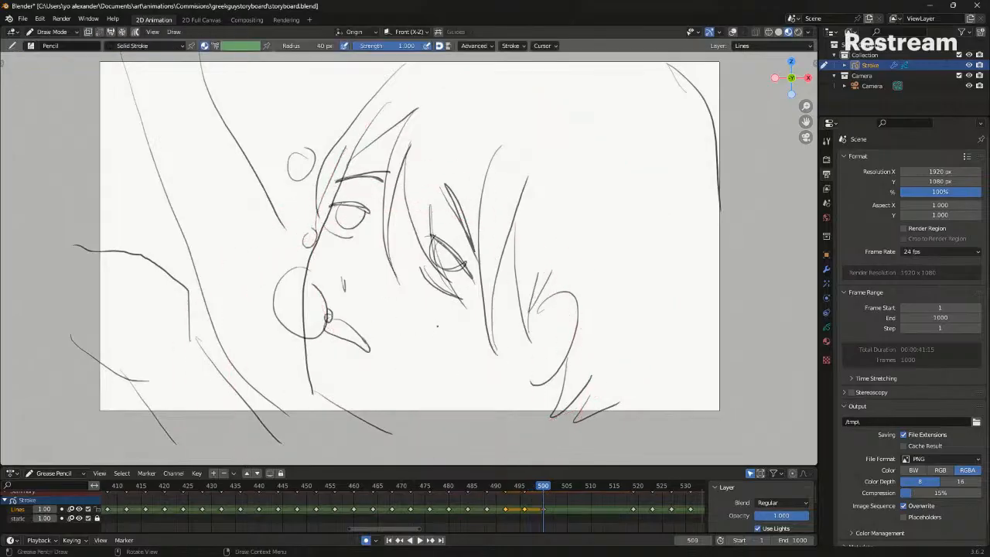
key("alt+shift+z")
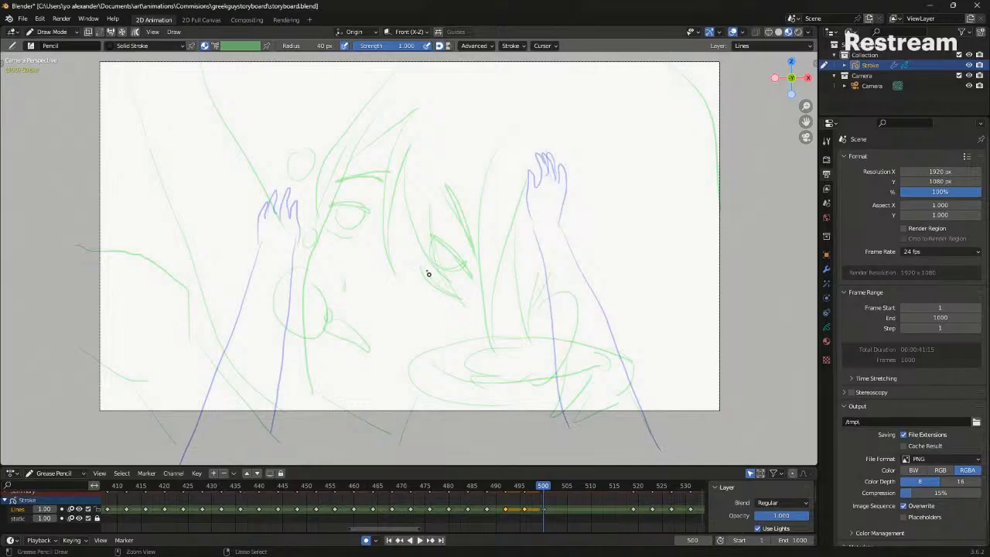
Draw the half-closed right-hand eye and the crease under it on frame 500, redoing unsatisfactory strokes
left_click_drag(464, 283, 431, 253)
key("Left")
key("Right")
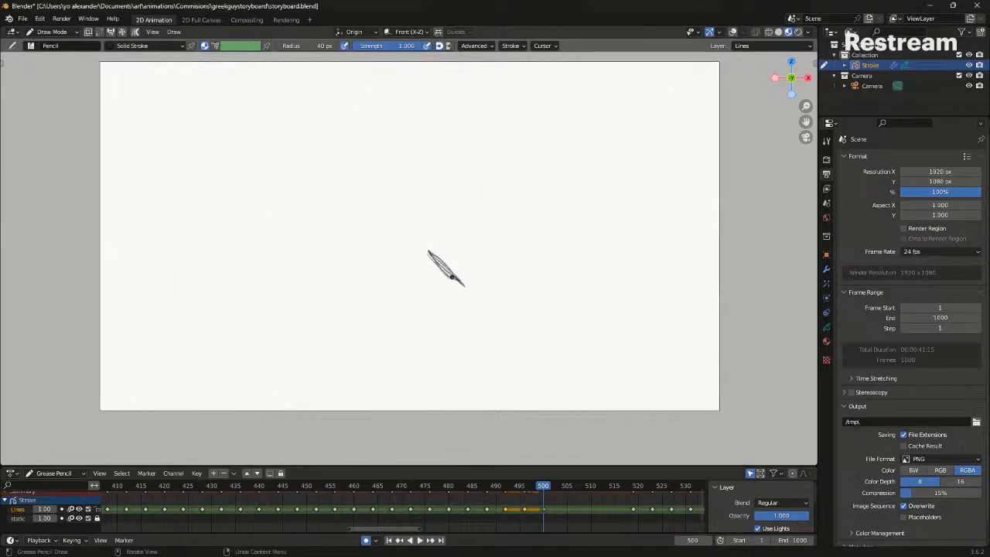
key("ctrl+z")
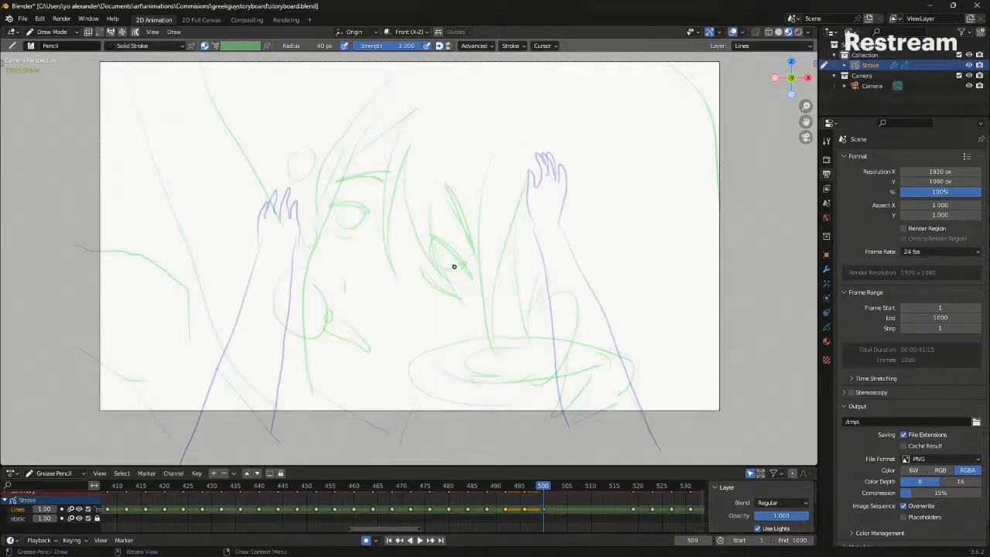
left_click_drag(424, 243, 467, 282)
key("ctrl+z")
mouse_move(426, 242)
left_mouse_down()
mouse_move(467, 282)
mouse_move(430, 246)
mouse_move(462, 295)
left_mouse_up()
key("Left")
key("Right")
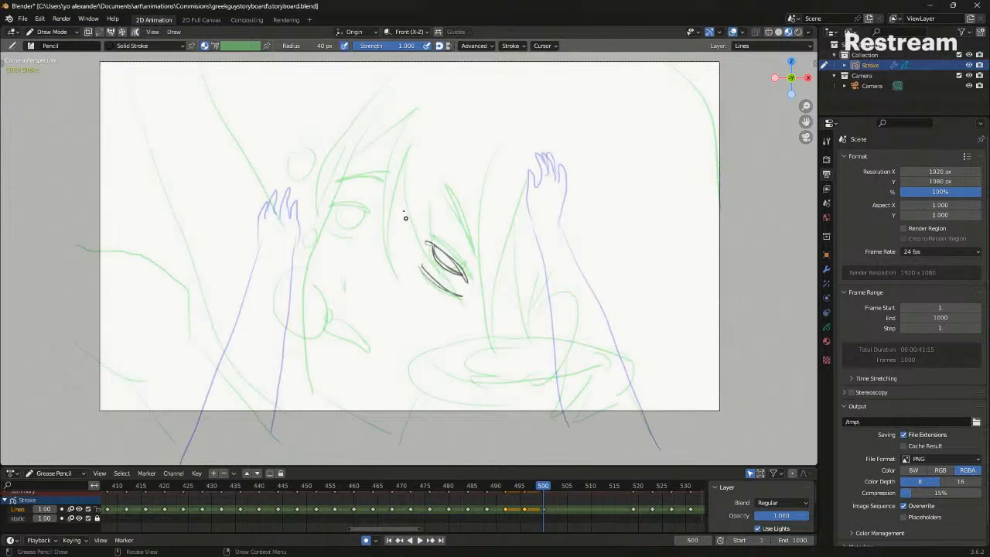
Draw the half-closed left-hand eye and both eyebrows on frame 500, redoing the right-hand brow once
mouse_move(329, 213)
left_mouse_down()
mouse_move(366, 220)
mouse_move(350, 223)
mouse_move(365, 220)
mouse_move(357, 236)
left_mouse_up()
key("Left")
key("Right")
key("alt+shift+z")
left_click_drag(446, 190, 474, 251)
key("ctrl+z")
left_click_drag(447, 192, 475, 251)
left_click_drag(343, 180, 383, 183)
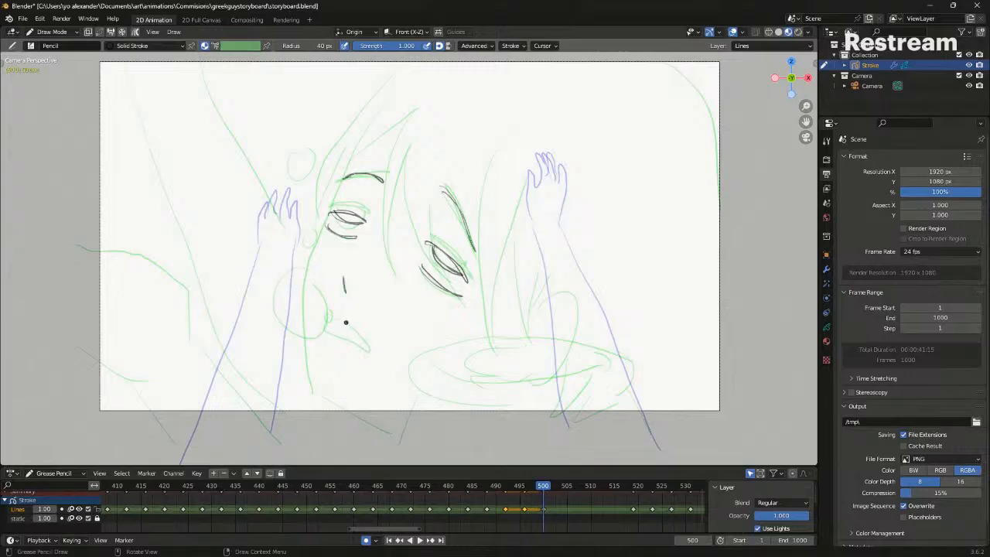
Draw the slightly open mouth and the face contour from the brow down to the chin on frame 500
left_click_drag(347, 323, 328, 325)
key("shift+alt+z")
key("Down")
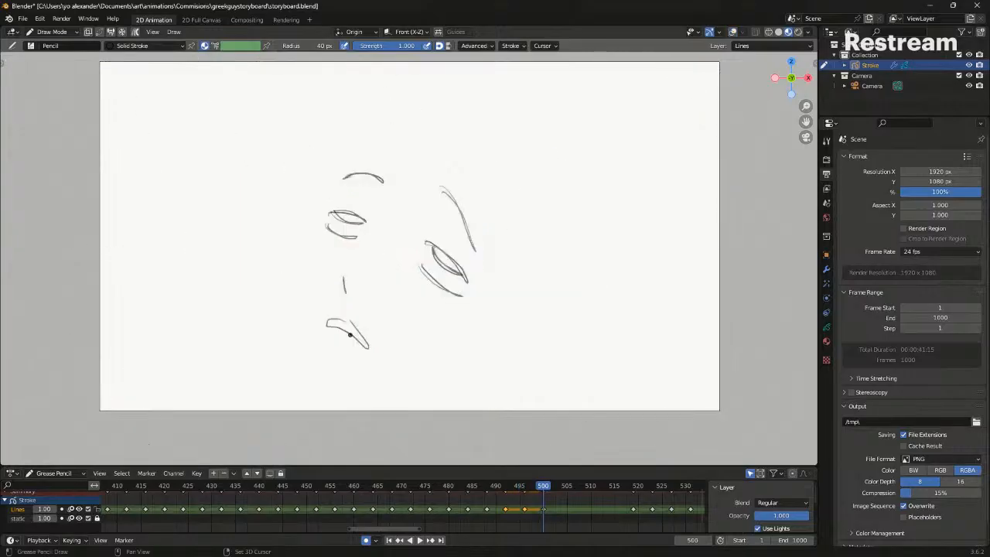
key("Up")
key("shift+alt+z")
mouse_move(340, 181)
left_mouse_down()
mouse_move(310, 252)
mouse_move(304, 386)
mouse_move(307, 400)
mouse_move(341, 411)
left_mouse_up()
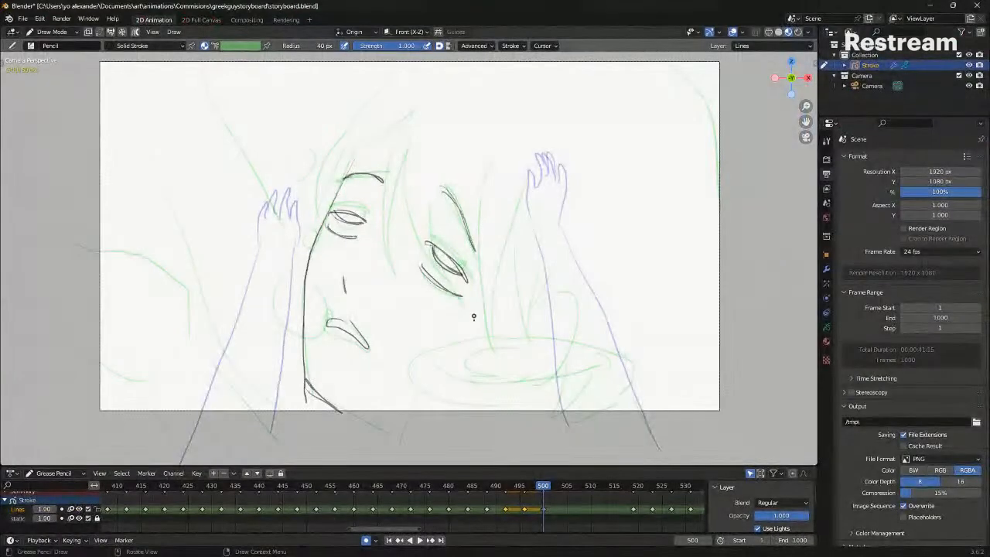
Compare the frame 500 face drawing with the neighbouring keyframes, with overlays hidden
key("shift+alt+z")
key("Down")
key("Up")
key("Down")
key("Down")
key("Up")
key("Up")
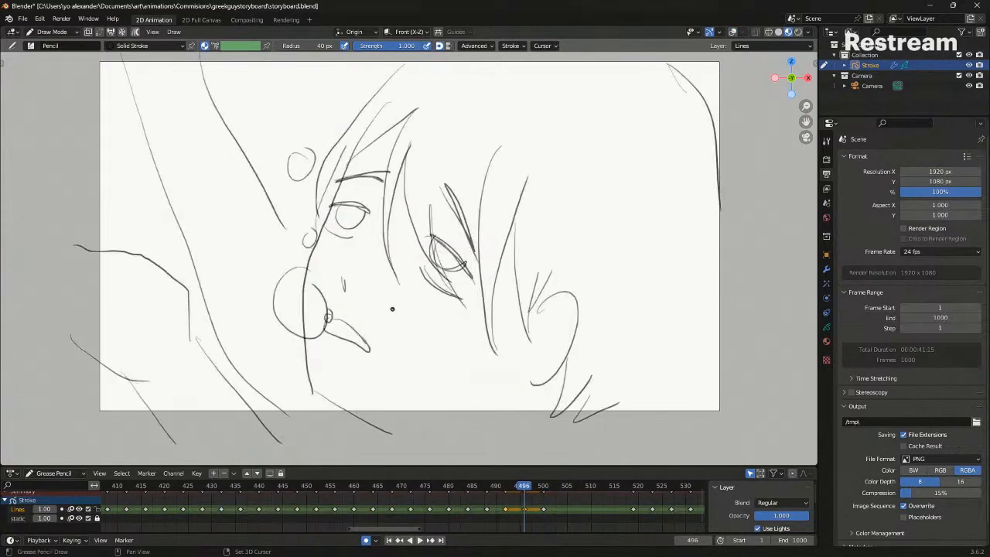
key("Down")
Draw the fringe strands between the eyes and the outer hair line above the left-hand eye on frame 500
key("shift+alt+z")
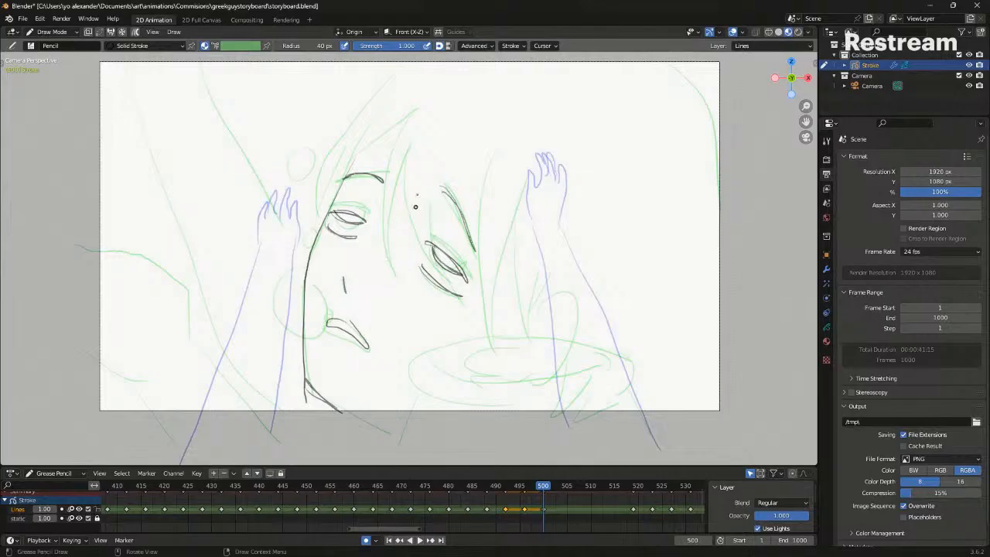
mouse_move(420, 99)
left_mouse_down()
mouse_move(382, 277)
mouse_move(415, 133)
mouse_move(437, 281)
left_mouse_up()
left_click_drag(421, 194, 439, 282)
left_click_drag(402, 109, 363, 242)
left_click_drag(414, 92, 373, 249)
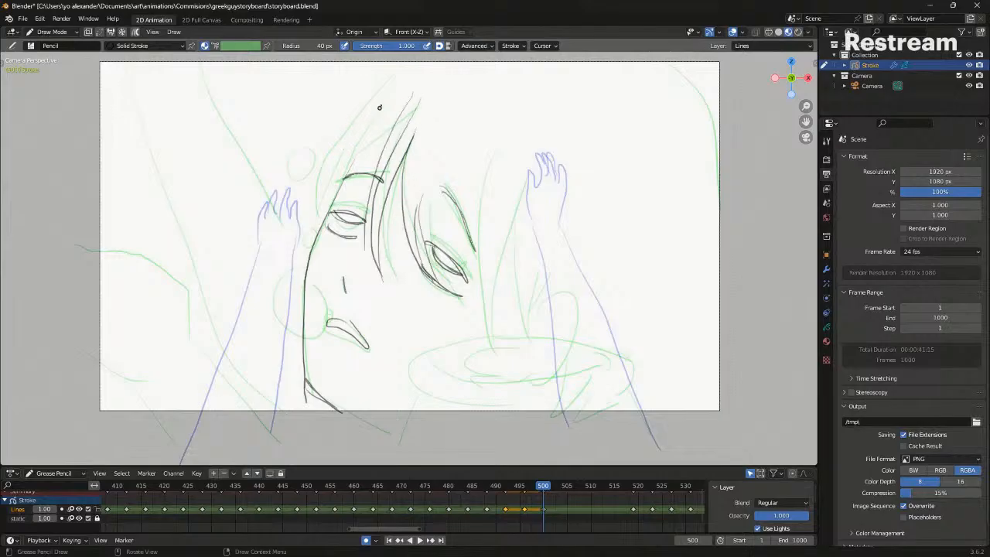
left_click_drag(402, 67, 312, 224)
Draw the side hair strands beside the right-hand eye and the curve of the ear on frame 500
left_click_drag(469, 314, 491, 150)
mouse_move(492, 149)
left_mouse_down()
mouse_move(474, 348)
mouse_move(502, 357)
left_mouse_up()
left_click_drag(487, 348, 543, 179)
left_click_drag(534, 317, 538, 391)
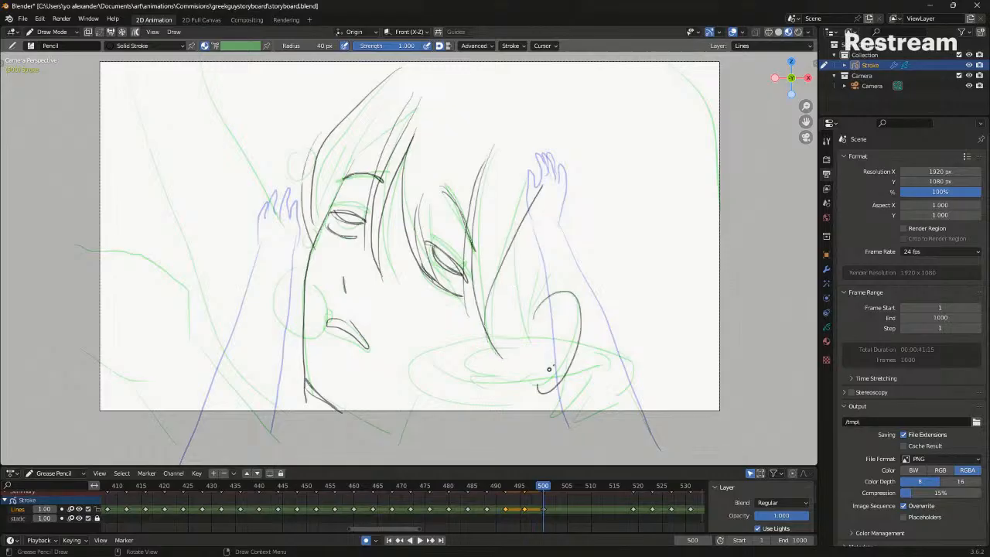
Reshape the ear stroke on frame 500 in Sculpt Mode, check it without overlays, and return to Draw Mode
key("shift+alt+z")
key("Tab")
key("ctrl+Tab")
left_click(566, 445)
key("shift+alt+z")
left_click_drag(565, 446, 536, 420)
key("shift+alt+z")
key("shift+alt+z")
key("shift+alt+z")
key("ctrl+Tab")
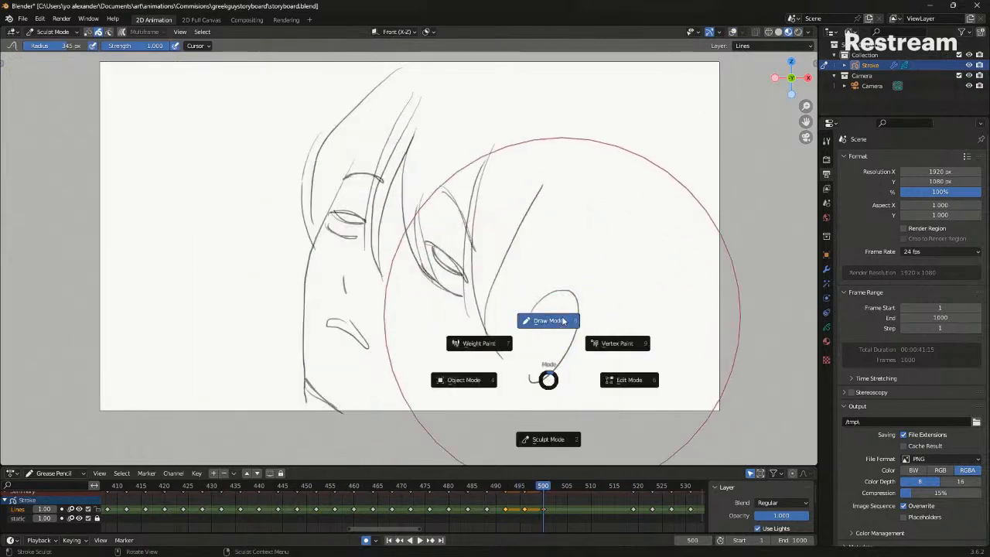
left_click(562, 317)
Select the face contour on frame 500, push its jaw in Sculpt Mode, compare keyframes, and return to Draw Mode
key("shift+alt+z")
key("Tab")
left_click(307, 335, "shift")
key("ctrl+Tab")
left_click(298, 398)
left_click(274, 486)
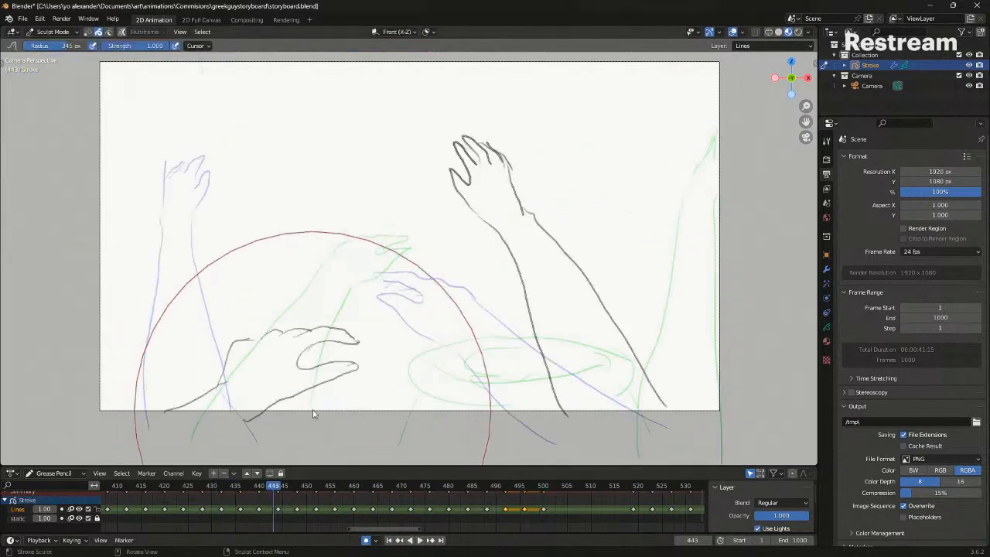
left_click(543, 486)
middle_click_drag(452, 341, 482, 276, "shift")
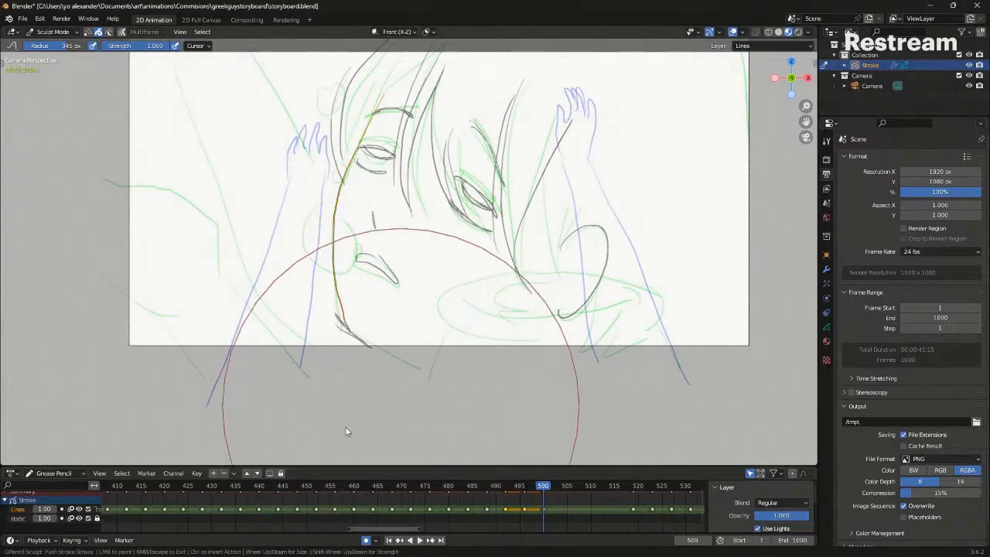
key("Down")
middle_click_drag(420, 347, 368, 421, "shift")
key("Up")
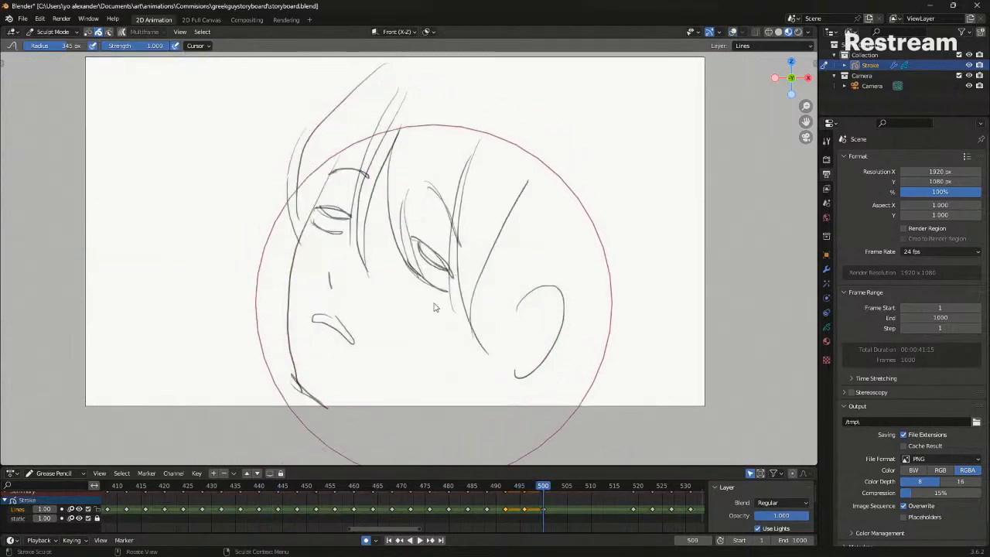
key("ctrl+Tab")
left_click(425, 260)
Draw the arm's edge beside the face on frame 500, replacing the first attempt, and add the line meeting the chin
key("shift+alt+z")
middle_click_drag(404, 248, 438, 307, "shift")
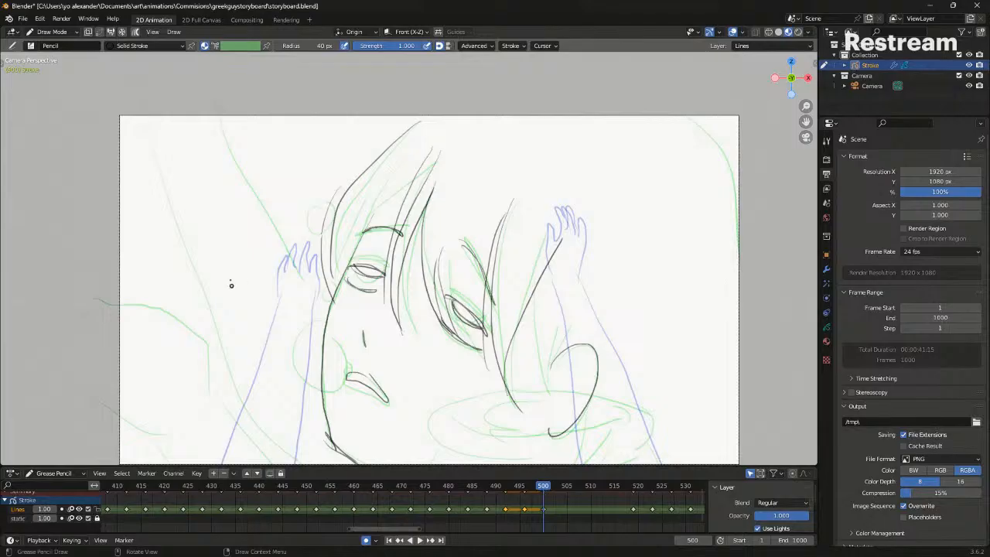
middle_click_drag(233, 288, 263, 251, "shift")
left_click_drag(172, 179, 349, 455)
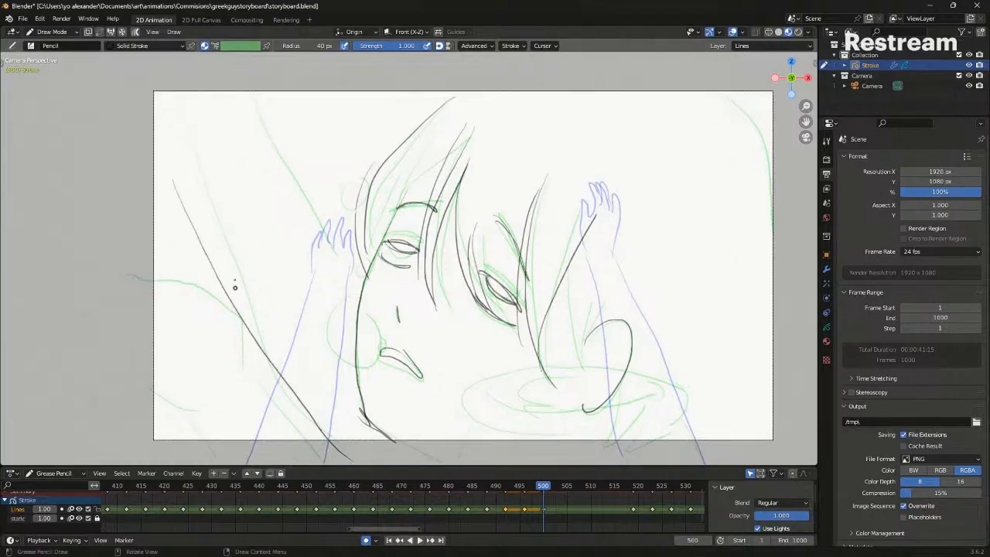
key("ctrl+z")
left_click_drag(150, 204, 254, 430)
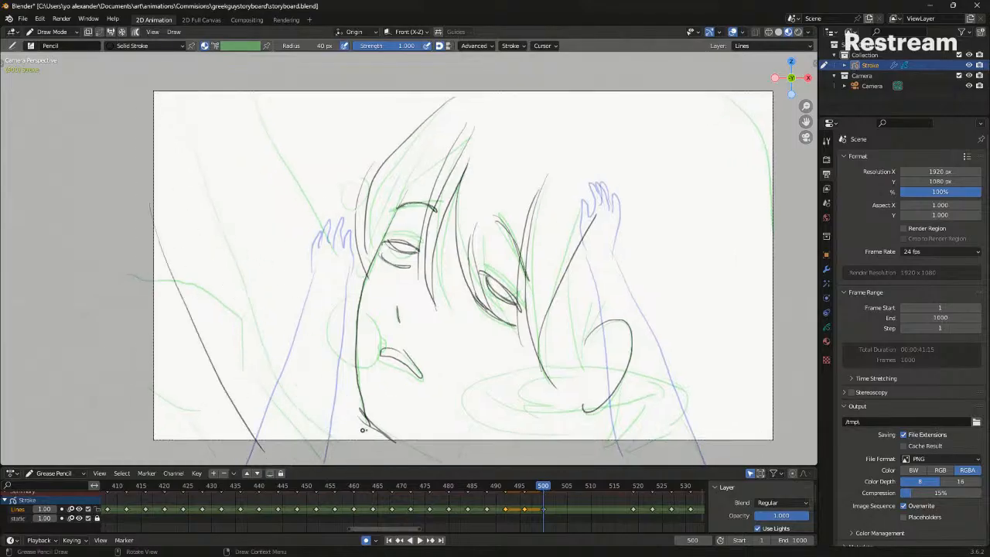
middle_click_drag(482, 358, 396, 348, "shift")
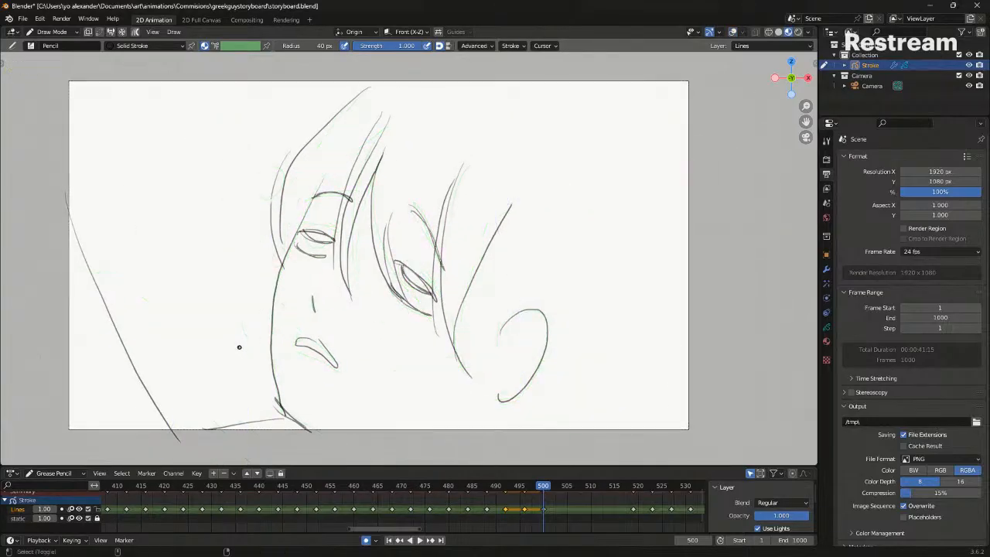
Compare the arm lines with the previous keyframe, delete the long arm edge on frame 500, and return to Draw Mode
key("alt+shift+z")
key("Down")
key("Up")
key("Down")
key("Up")
key("Tab")
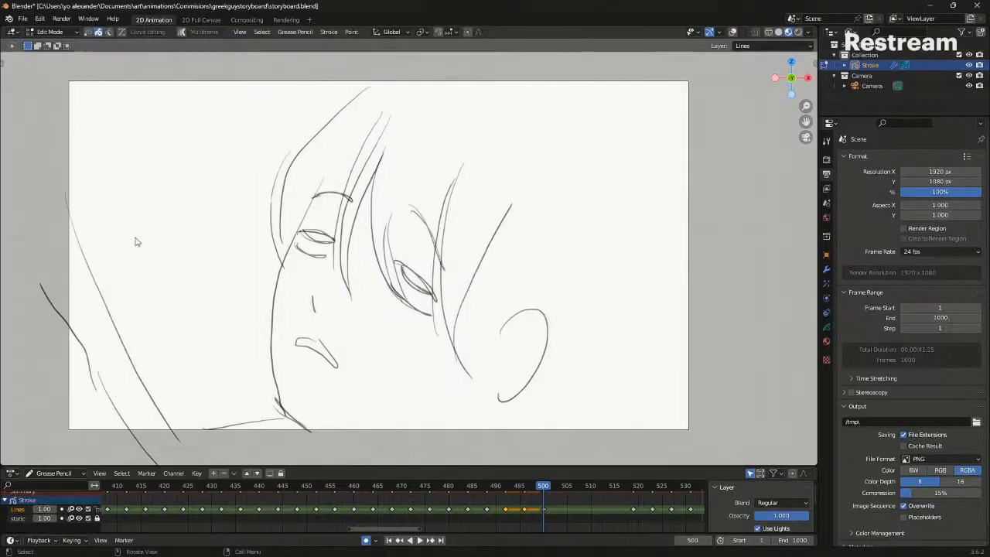
key("alt+shift+z")
key("ctrl+Tab")
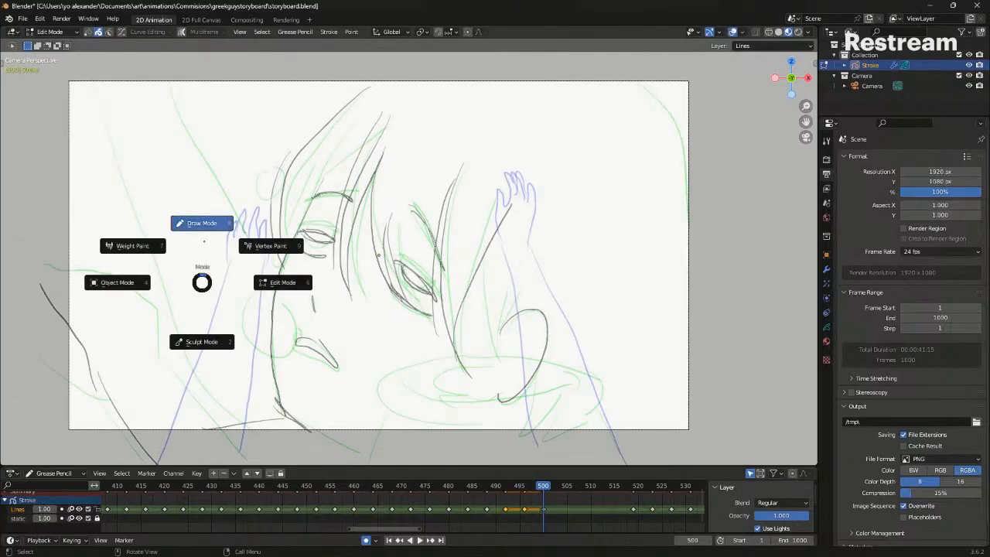
left_click(198, 221)
Draw the arm's upper edge as two strokes meeting at a corner beside the face and compare with the next keyframe
left_click_drag(122, 203, 283, 378)
left_click_drag(120, 79, 133, 211)
key("alt+shift+z")
key("Down")
key("Up")
key("alt+shift+z")
Draw the arm's lower edge on frame 500, replacing the first attempt, and compare it with the adjacent keyframe
left_click_drag(68, 224, 198, 404)
key("ctrl+z")
left_click_drag(47, 210, 192, 417)
key("alt+shift+z")
key("Down")
key("Up")
Draw the curve at the back of the head and the hair strands in front of the ear on frame 500
middle_click_drag(443, 307, 348, 271, "shift")
key("alt+shift+z")
left_click_drag(549, 72, 614, 236)
left_click_drag(446, 177, 404, 337)
left_click_drag(404, 337, 456, 233)
key("alt+shift+z")
key("Down")
key("Up")
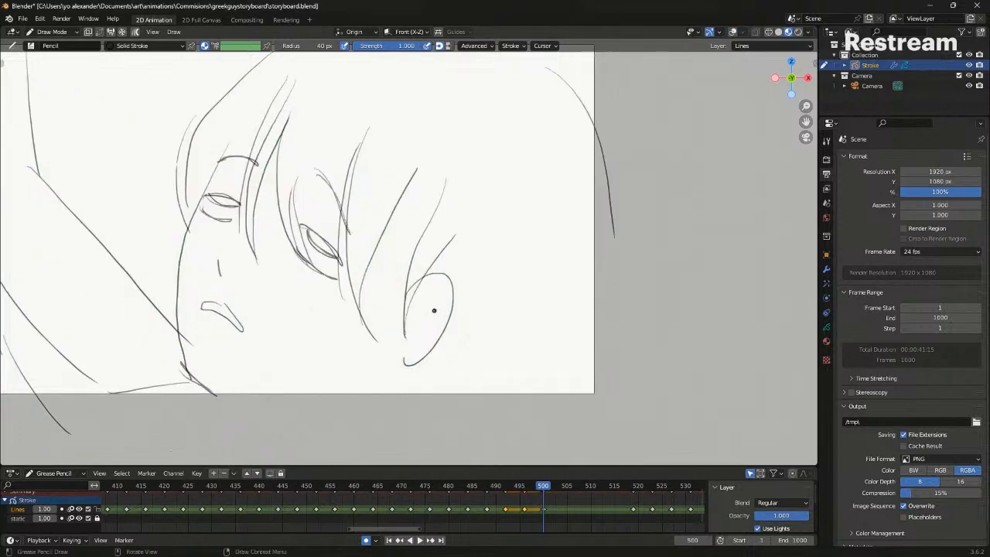
Select the strokes around the ear on frame 500 and adjust them in Sculpt Mode
middle_click_drag(417, 241, 457, 285, "shift")
key("Tab")
key("alt+shift+z")
key("ctrl+Tab")
left_click(415, 379)
left_click_drag(415, 379, 468, 285)
Flip repeatedly between frame 500 and the adjacent keyframe to check the head's movement without overlays
key("alt+shift+z")
key("Down")
key("Up")
key("Down")
key("Up")
key("Down")
key("Up")
key("Down")
key("Up")
Advance to frame 504, start a blank drawing, and draw the nose and the nearly closed right-hand eye
key("Right")
key("Right")
key("Right")
key("KP_0")
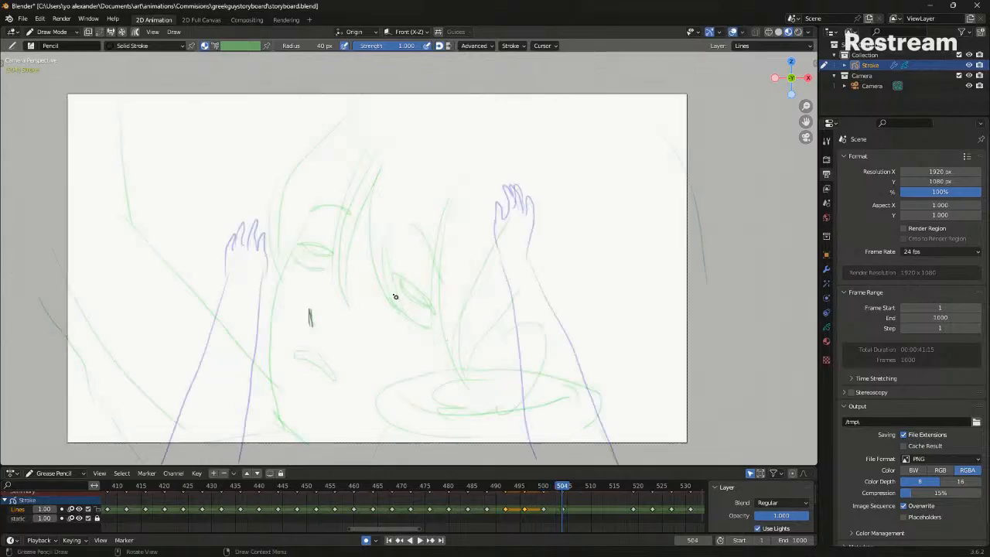
key("ctrl+z")
left_click_drag(391, 287, 404, 305)
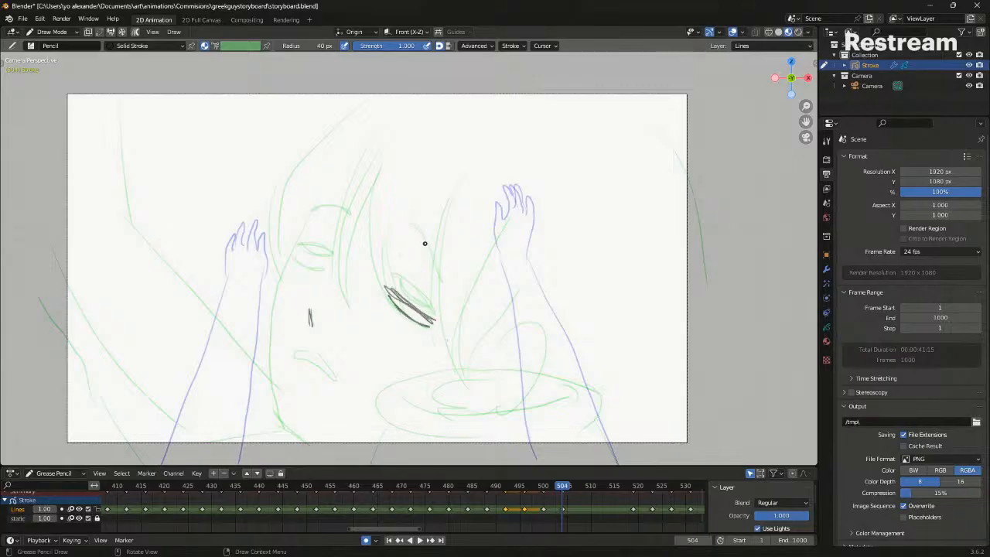
Draw both eyebrows and the nearly closed left-hand eye on frame 504, redoing the left-hand brow
left_click_drag(310, 211, 352, 214)
key("ctrl+z")
left_click_drag(330, 255, 295, 254)
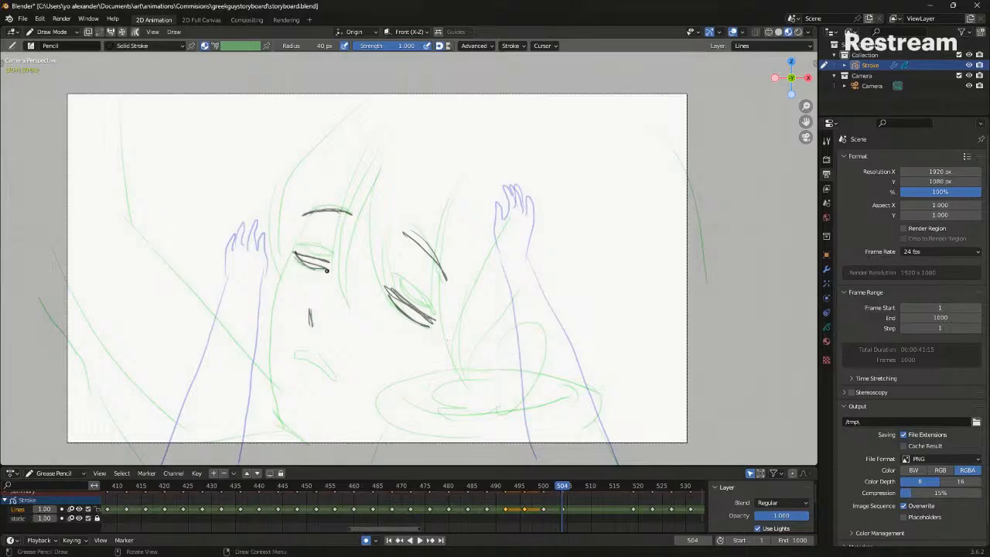
Draw the face outline, jaw and small mouth on frame 504, checking them against the previous keyframe with overlays hidden
key("alt+shift+z")
key("Down")
key("Up")
key("alt+shift+z")
left_click_drag(306, 221, 278, 423)
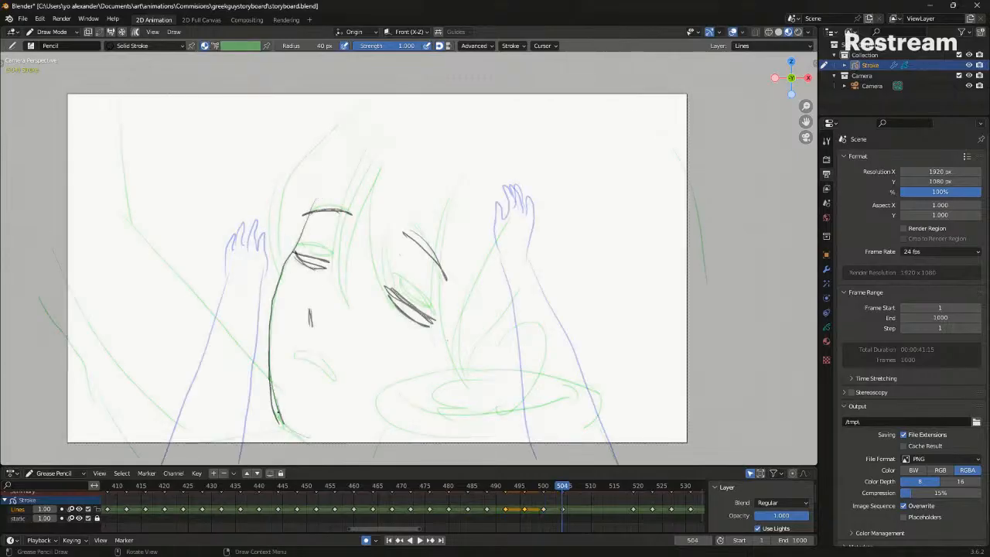
key("alt+shift+z")
key("Down")
key("Up")
key("alt+shift+z")
Draw the outer hair line, redoing its first stroke, and the overlapping fringe strands across the forehead on frame 504
left_click_drag(365, 94, 276, 323)
key("ctrl+z")
mouse_move(360, 91)
left_mouse_down()
mouse_move(255, 252)
mouse_move(258, 293)
left_mouse_up()
left_click_drag(256, 280, 294, 182)
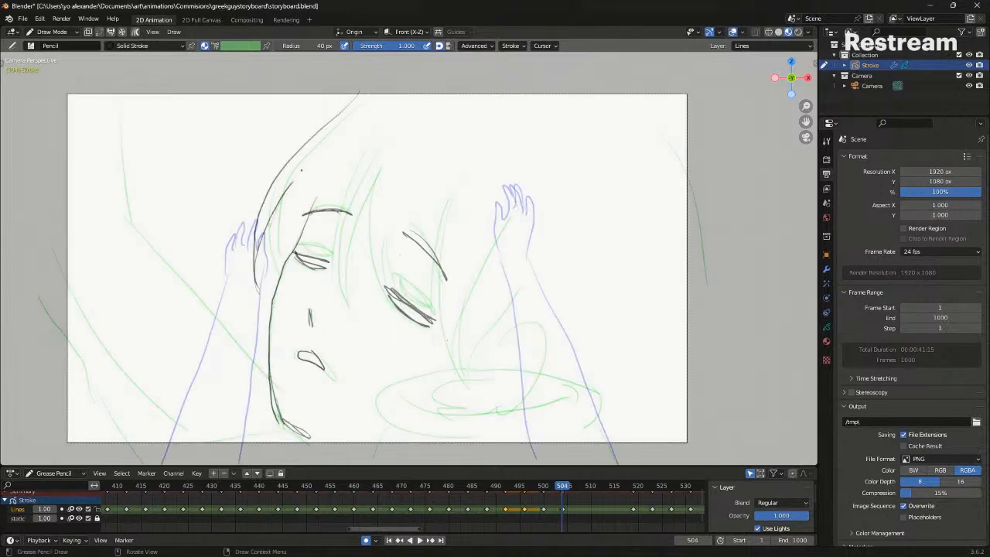
left_click_drag(384, 94, 325, 276)
mouse_move(344, 173)
left_mouse_down()
mouse_move(341, 293)
mouse_move(387, 161)
mouse_move(349, 314)
left_mouse_up()
left_click_drag(348, 317, 379, 229)
left_click_drag(414, 192, 361, 296)
left_click_drag(435, 169, 398, 307)
left_click_drag(459, 178, 406, 316)
mouse_move(464, 166)
left_mouse_down()
mouse_move(454, 348)
mouse_move(440, 348)
mouse_move(504, 244)
mouse_move(452, 380)
left_mouse_up()
Draw the swept hair strands beside the cheek and the ear on frame 504, undoing the surplus ear strokes
key("alt+shift+z")
key("Down")
key("Up")
key("alt+shift+z")
left_click_drag(451, 388, 541, 248)
key("alt+shift+z")
key("Down")
key("Up")
key("alt+shift+z")
mouse_move(516, 328)
left_mouse_down()
mouse_move(497, 397)
mouse_move(539, 361)
mouse_move(527, 334)
mouse_move(499, 397)
left_mouse_up()
key("ctrl+z")
key("ctrl+z")
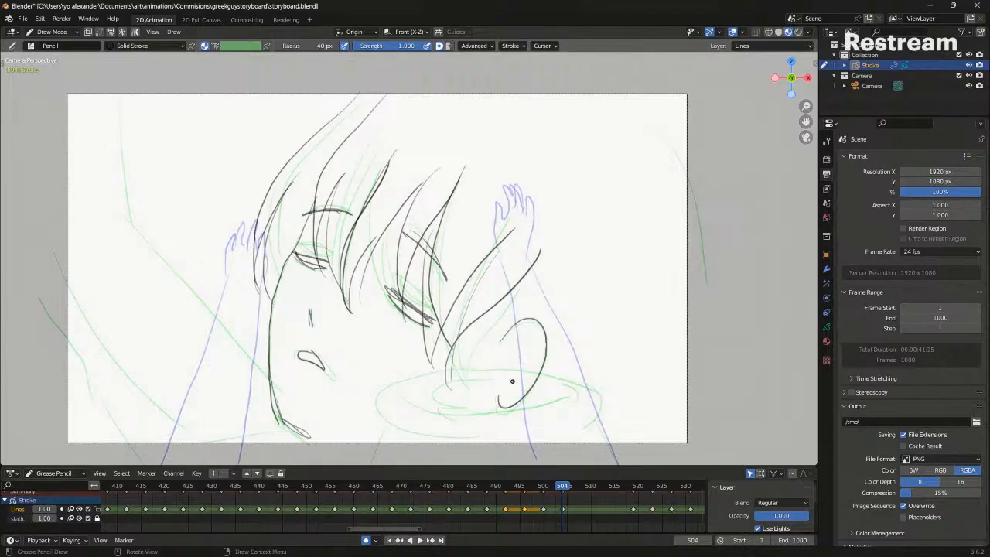
Draw the long body contour lines beside the face on frame 504, comparing with the previous keyframe between strokes
key("alt+shift+z")
key("Down")
key("Up")
key("Down")
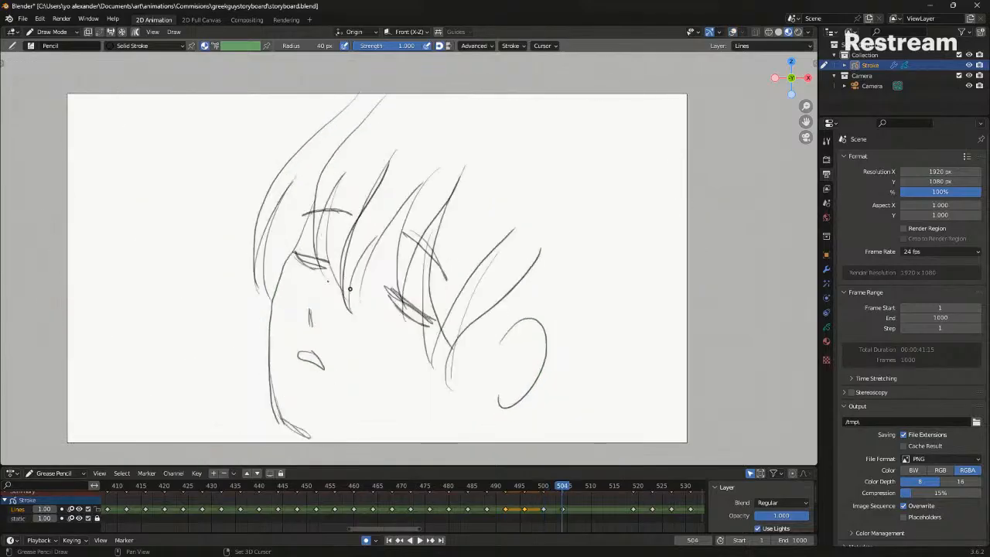
key("Up")
key("alt+shift+z")
left_click_drag(113, 283, 297, 456)
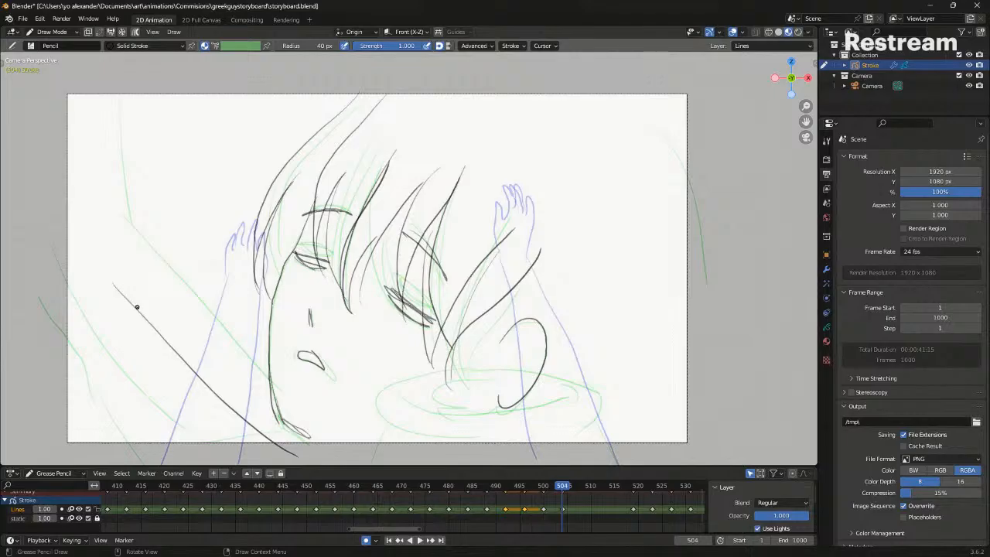
key("alt+shift+z")
key("Down")
key("Up")
key("alt+shift+z")
mouse_move(75, 103)
left_mouse_down()
mouse_move(98, 272)
mouse_move(115, 307)
left_mouse_up()
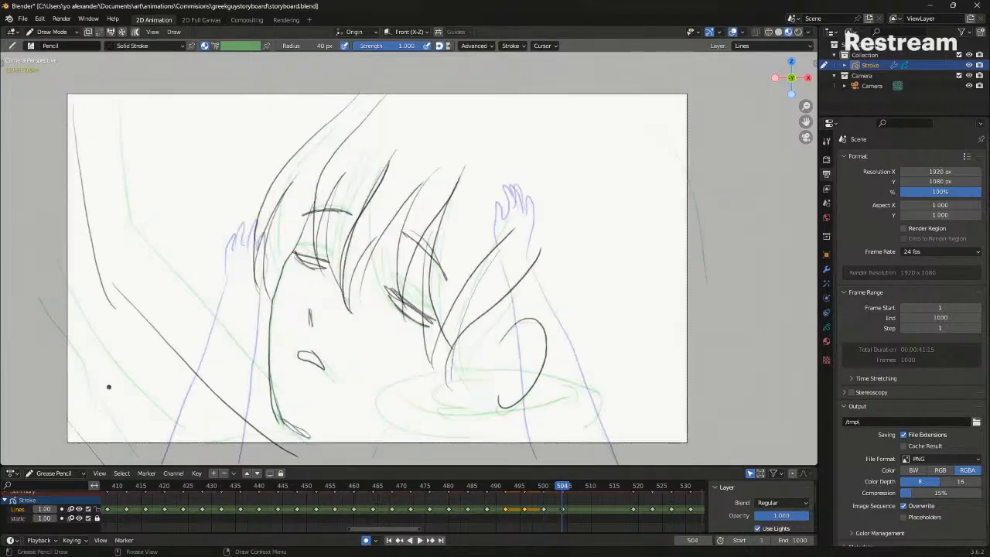
Flip back through the preceding keyframes and return to frame 504 to check the head movement without overlays
key("alt+shift+z")
key("Down")
key("Up")
key("Down")
key("Down")
key("Down")
key("Down")
key("Up")
key("Up")
key("Up")
key("Up")
key("ctrl+shift+space")
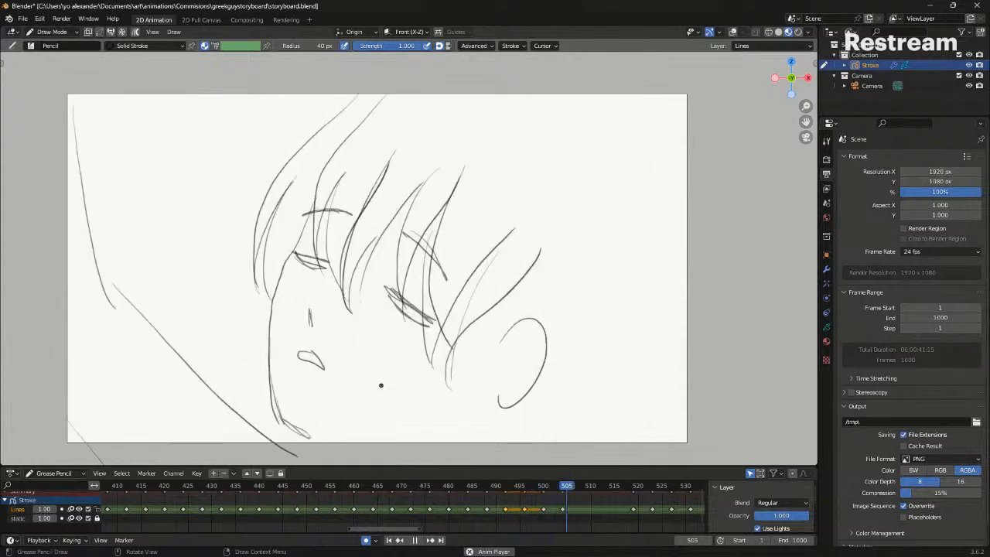
Step back through the earlier arm and face keyframes and play the sequence to review its timing
key("space")
key("Down")
key("Down")
key("Down")
key("Down")
key("Down")
key("Down")
key("Down")
key("Down")
key("space")
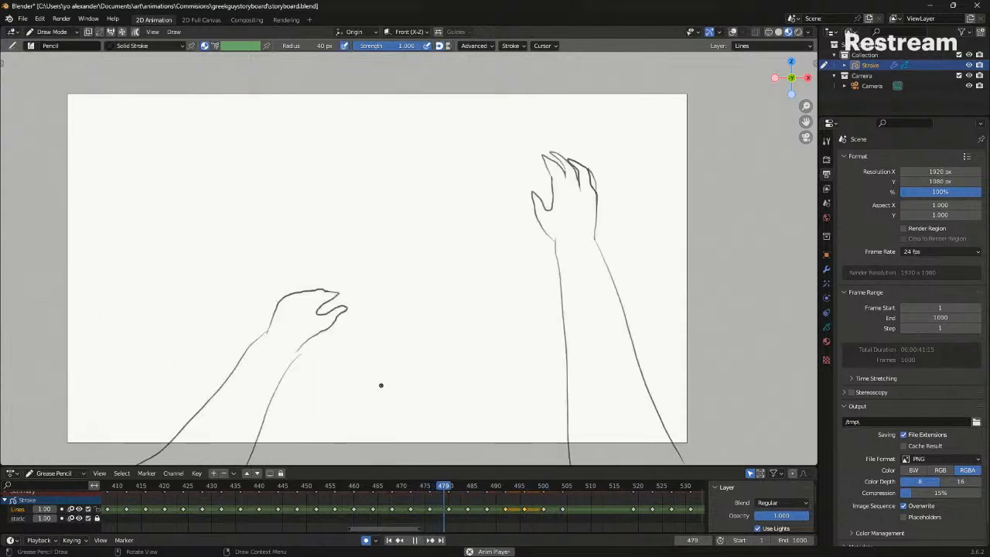
key("Escape")
key("Down")
key("Down")
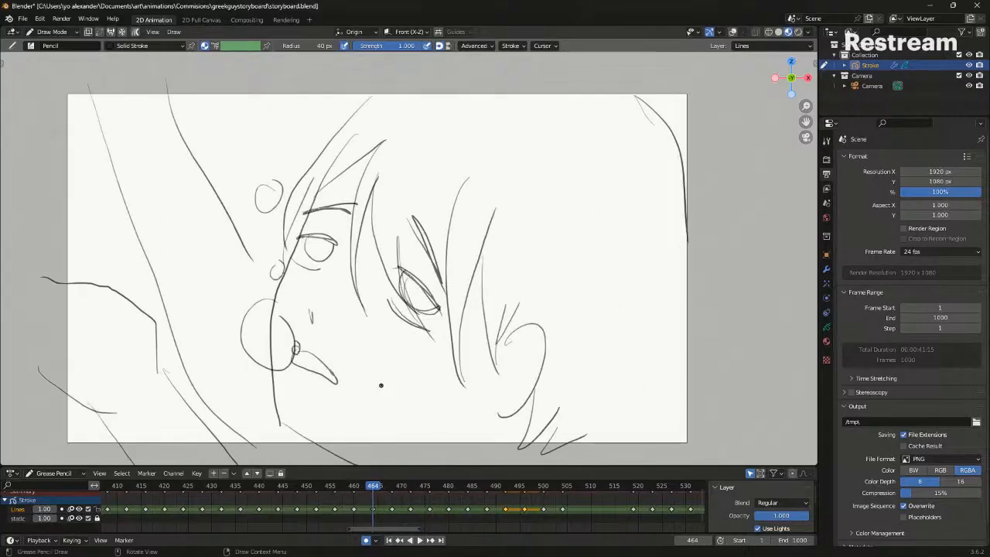
key("space")
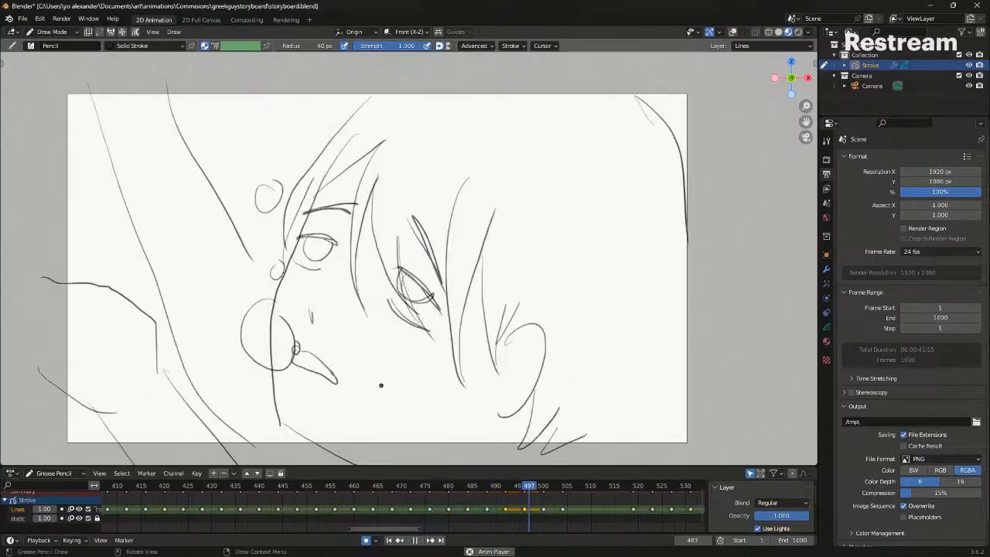
key("Down")
key("Down")
key("Down")
key("Down")
key("Up")
key("Up")
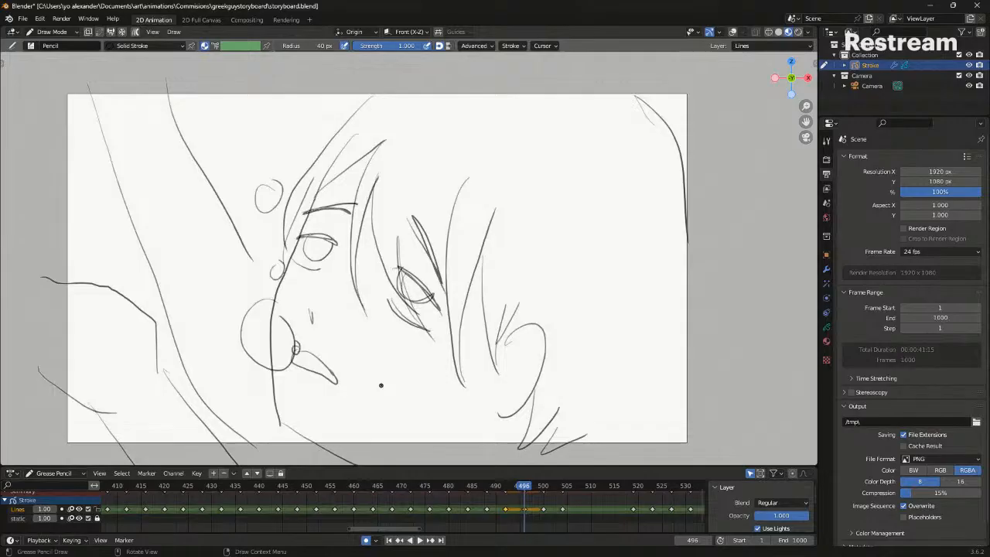
In Edit Mode on frame 500, select the head strokes and move them slightly lower, comparing with the previous keyframe
key("Tab")
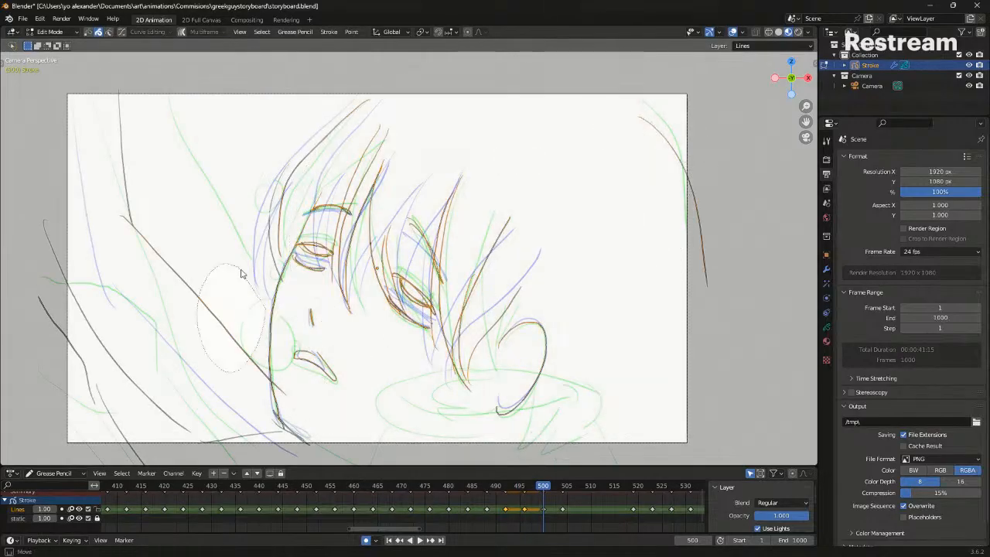
key("g")
key("z")
left_click(413, 332)
key("g")
left_click(411, 333)
key("alt+shift+z")
key("Down")
key("Up")
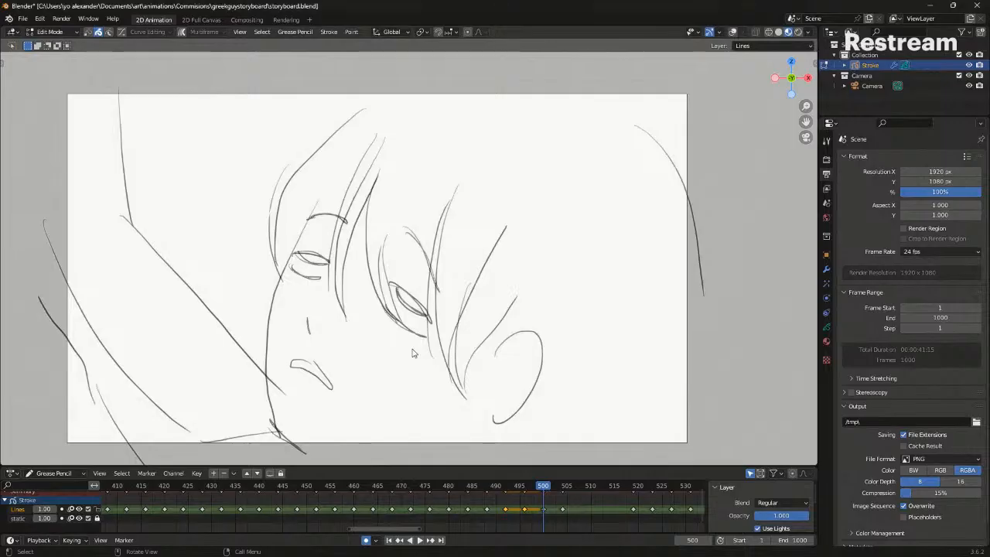
Move the head strokes on frame 504 slightly down and to the left, and compare them with the previous keyframes
key("alt+shift+z")
key("Up")
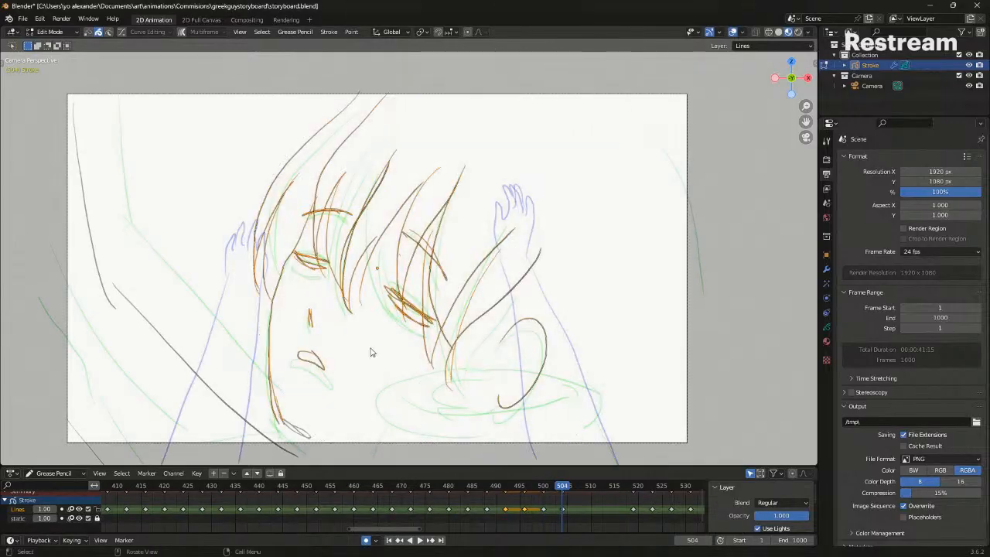
key("g")
left_click(351, 389)
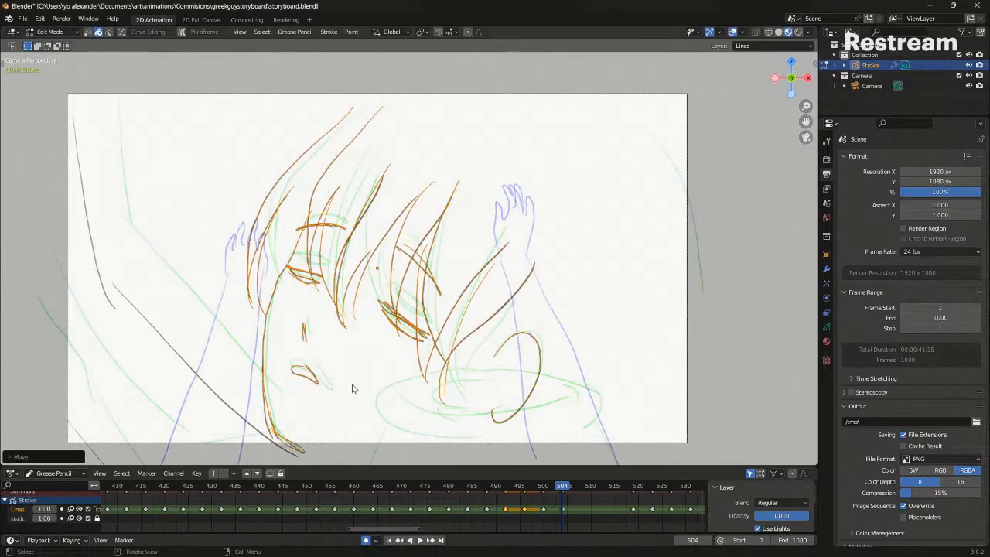
key("alt+shift+z")
key("Down")
key("Down")
key("Up")
key("Up")
Shift the block of arm keyframes following frame 504 earlier to start at frame 508, and play the sequence
scroll(486, 496, "right", 3, "ctrl")
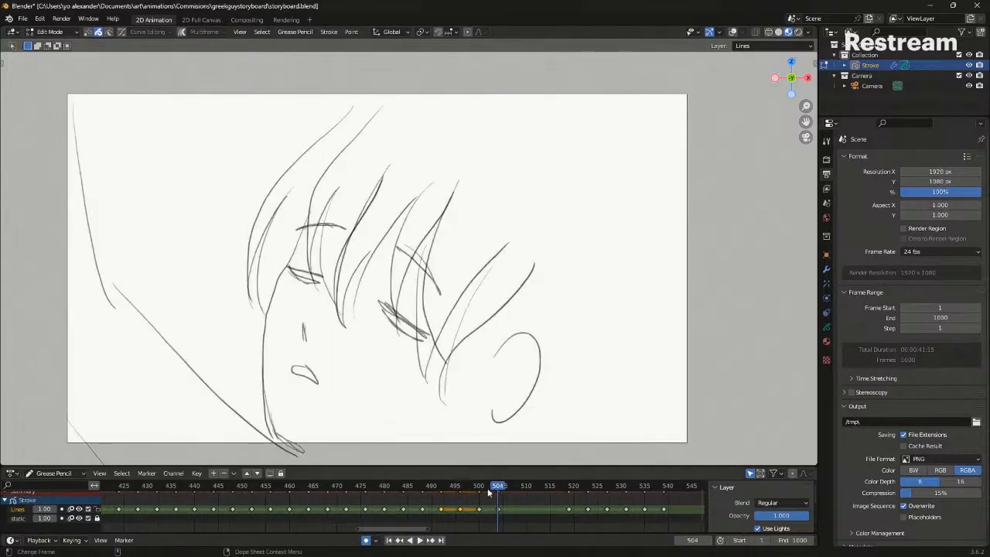
key("space")
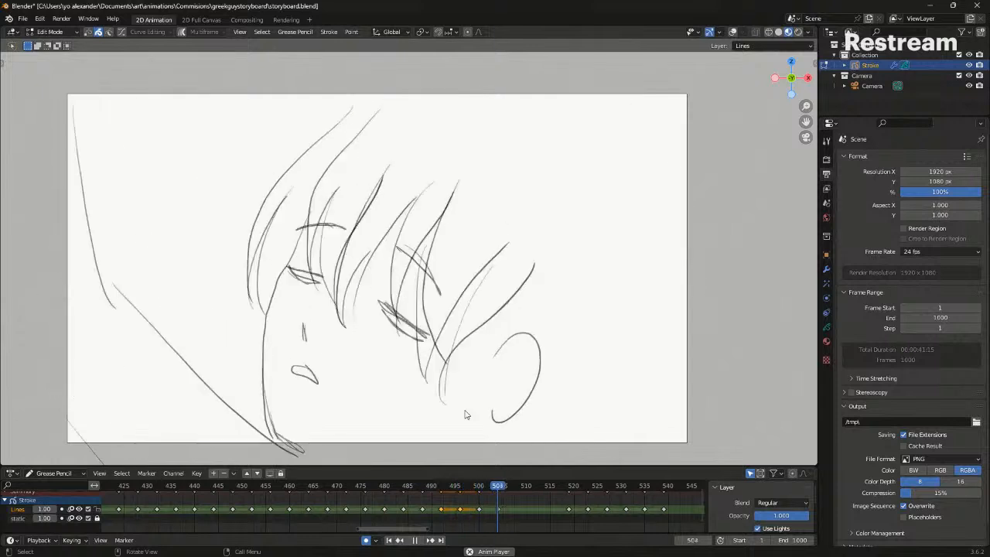
key("space")
key("Down")
key("Down")
key("Up")
key("Up")
mouse_move(691, 531)
left_mouse_down()
mouse_move(562, 500)
mouse_move(413, 486)
left_mouse_up()
key("g")
left_click(530, 494)
key("space")
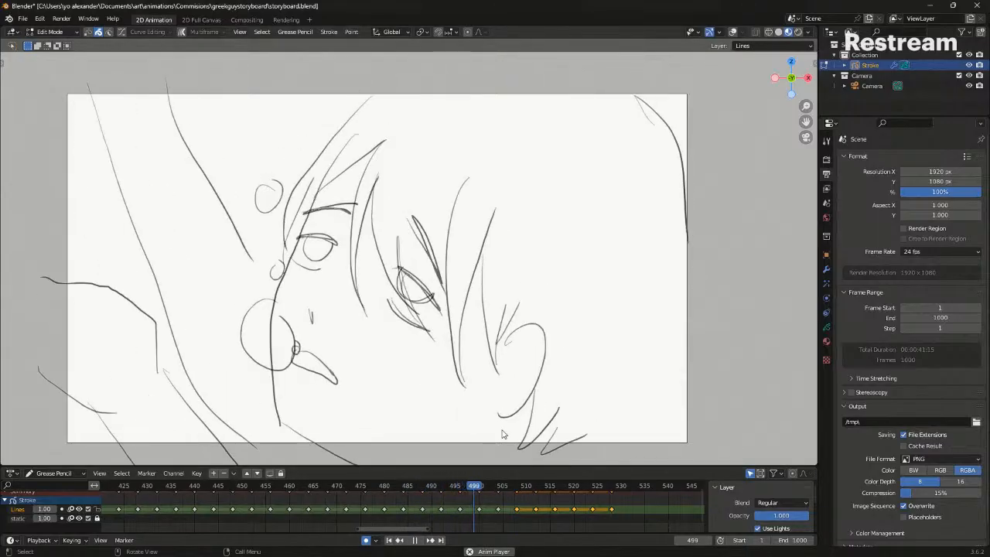
key("space")
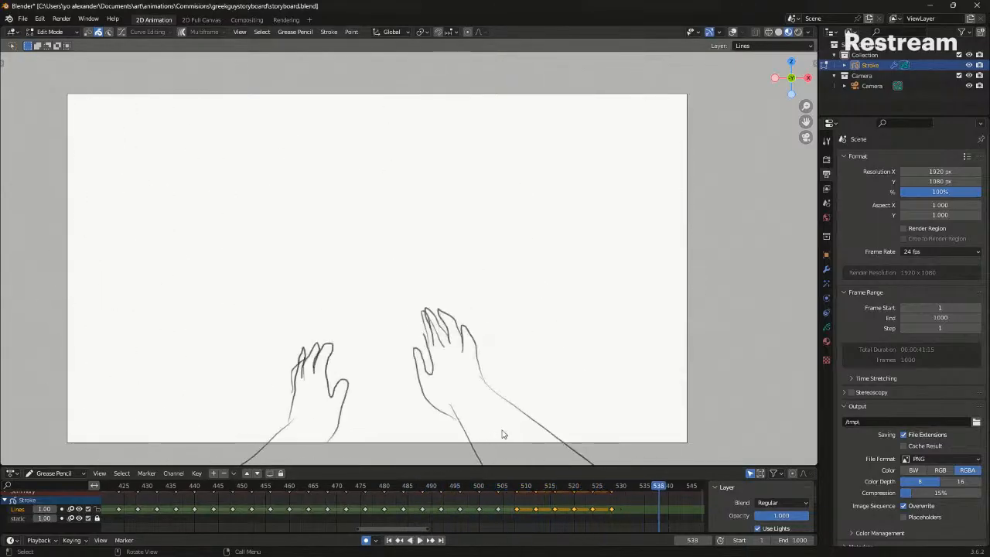
Go to frame 532 in Draw Mode and draw both hands sunk lower towards the bottom edge of the camera frame
middle_click_drag(571, 502, 479, 498)
left_click_drag(540, 487, 533, 487)
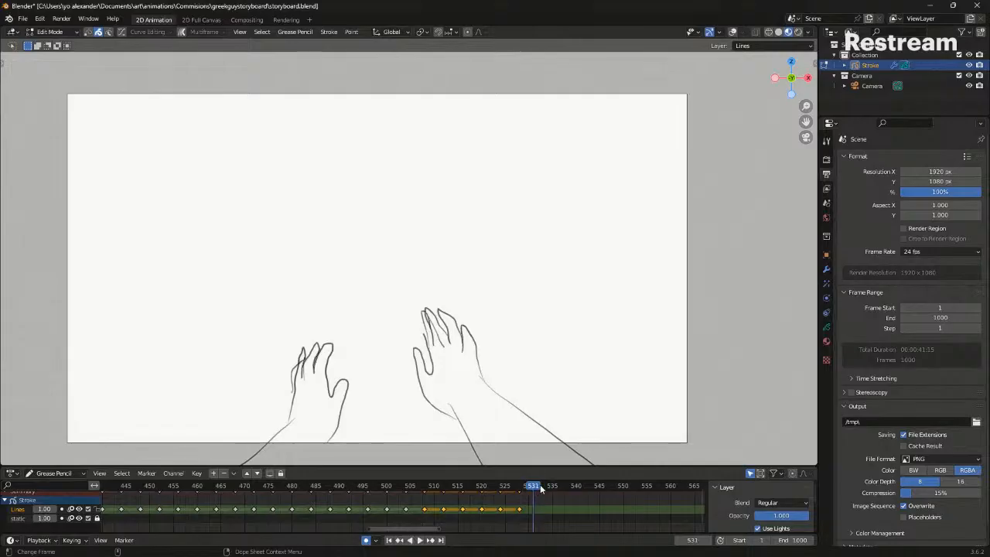
left_click(541, 487)
key("ctrl+Tab")
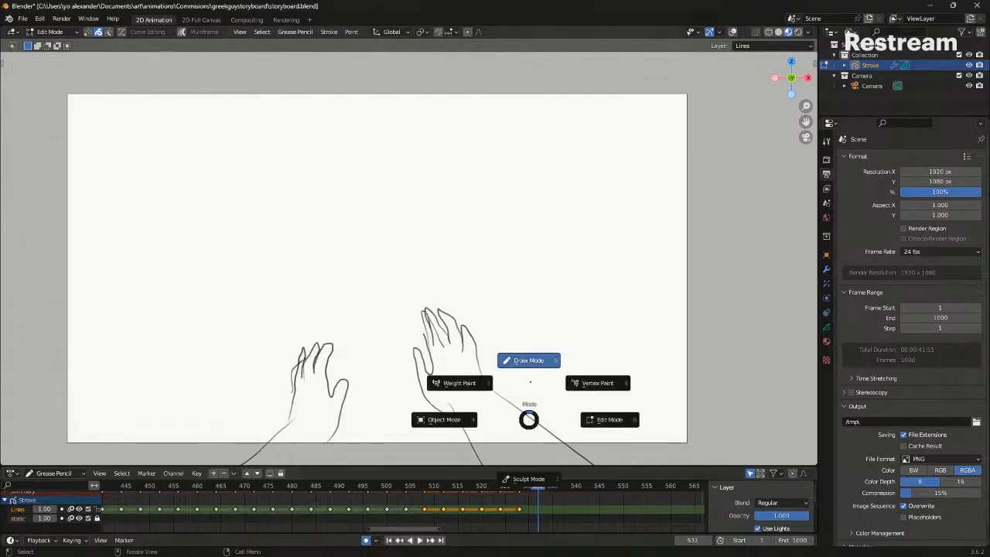
left_click(533, 384)
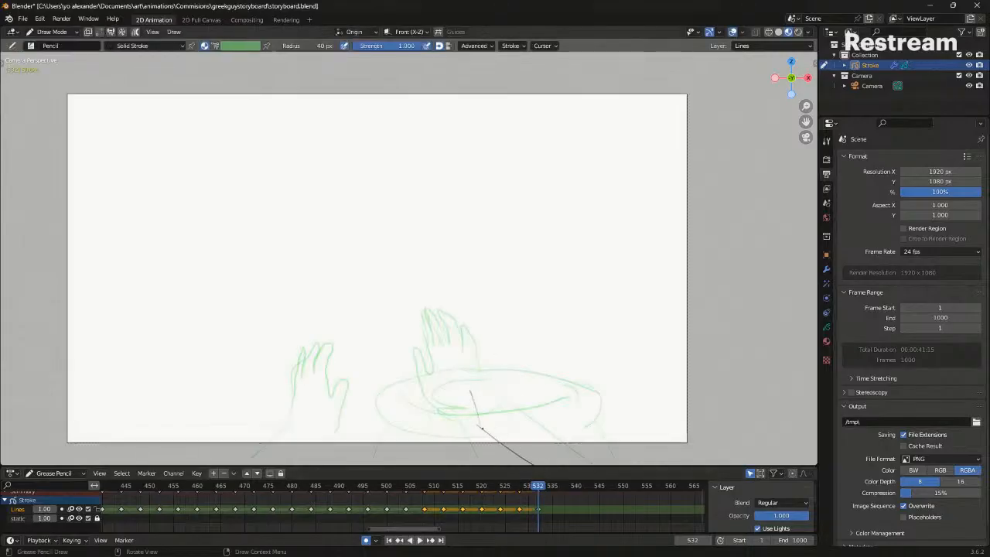
left_click_drag(419, 439, 431, 455)
key("ctrl+z")
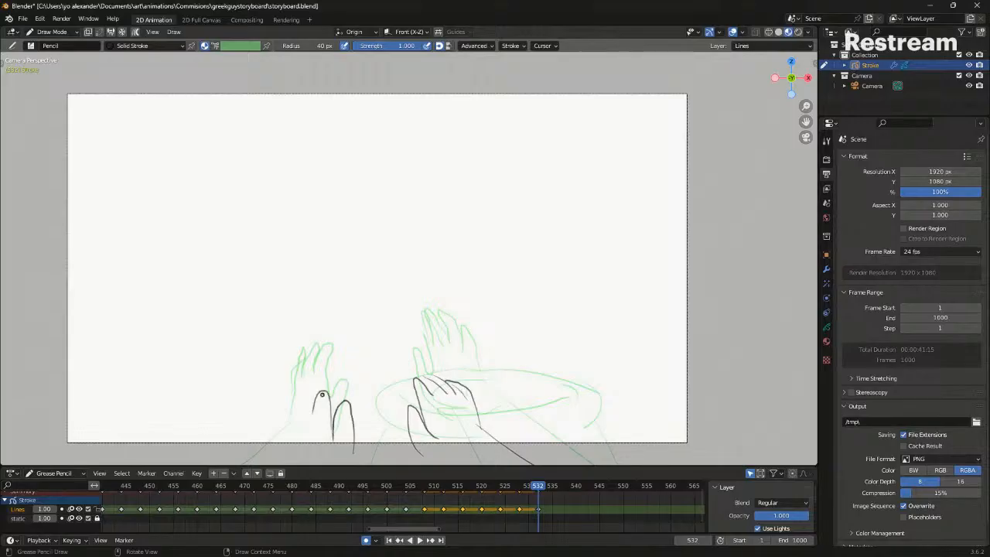
key("shift+alt+z")
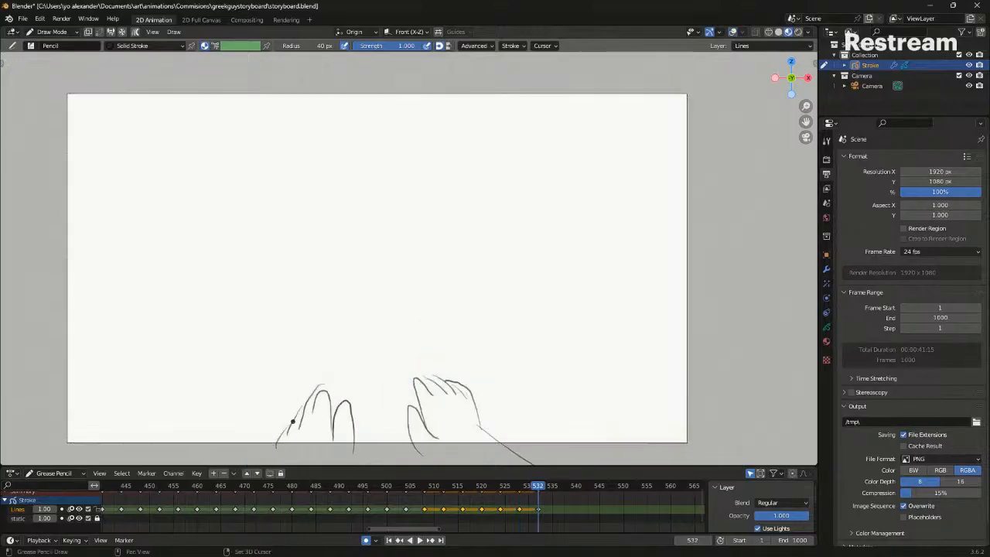
Advance to frame 536 and start a blank drawing, flipping against the preceding frame before turning the overlays back on
key("Right")
key("Right")
key("Right")
key("Right")
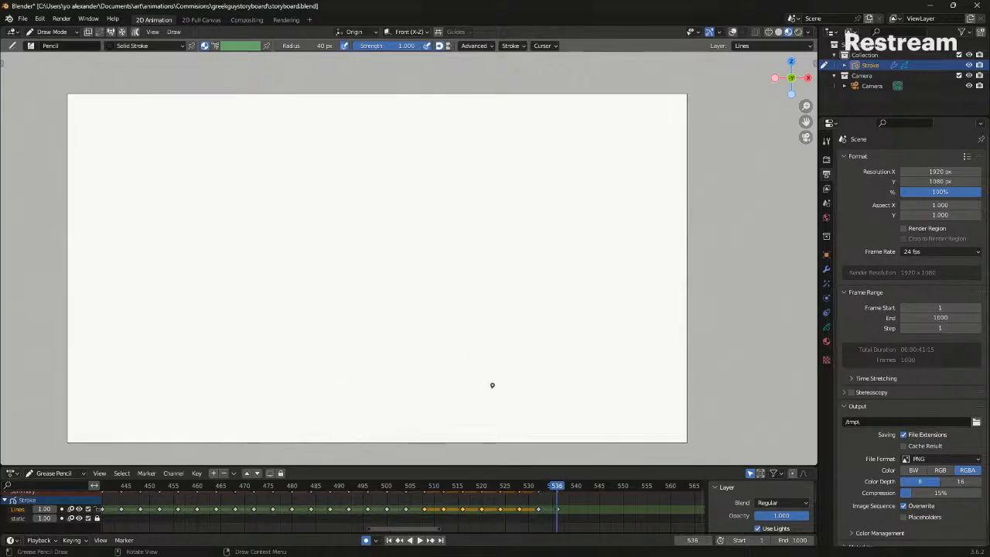
key("Left")
key("Right")
key("Left")
key("Right")
key("shift+alt+z")
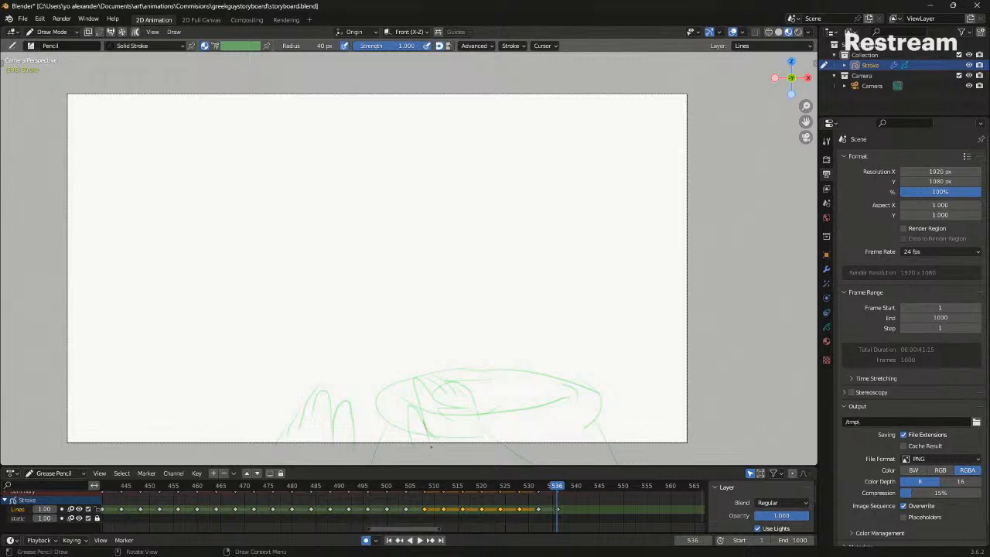
Save the file and draw the fingertips disappearing below the camera frame on frame 536, comparing with the earlier keyframes
key("ctrl+s")
left_click_drag(346, 447, 328, 444)
key("ctrl+z")
key("Down")
key("Down")
key("Down")
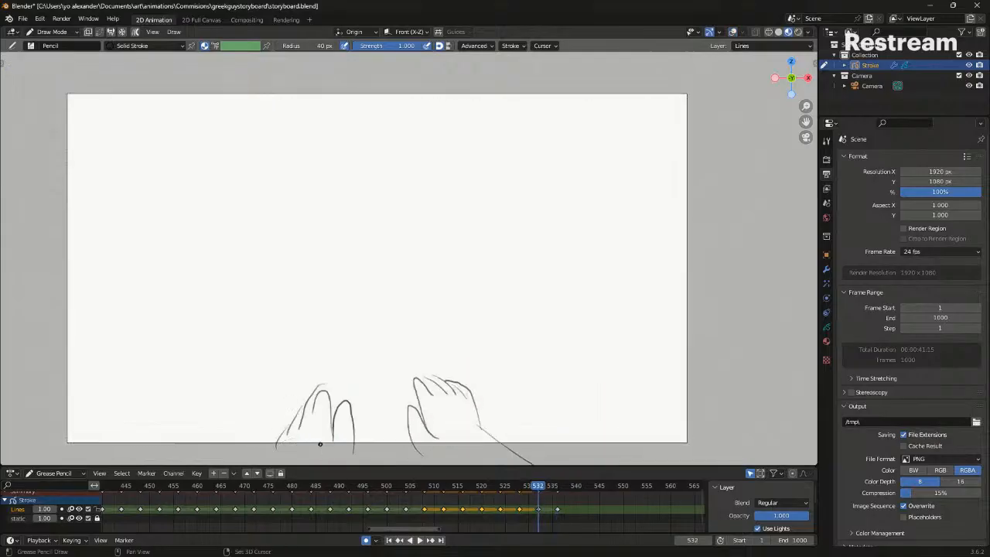
key("Up")
key("Up")
key("Up")
key("Up")
Advance to frame 540 and insert a blank keyframe, leaving the overlays hidden
key("Right")
key("Right")
key("Right")
key("Right")
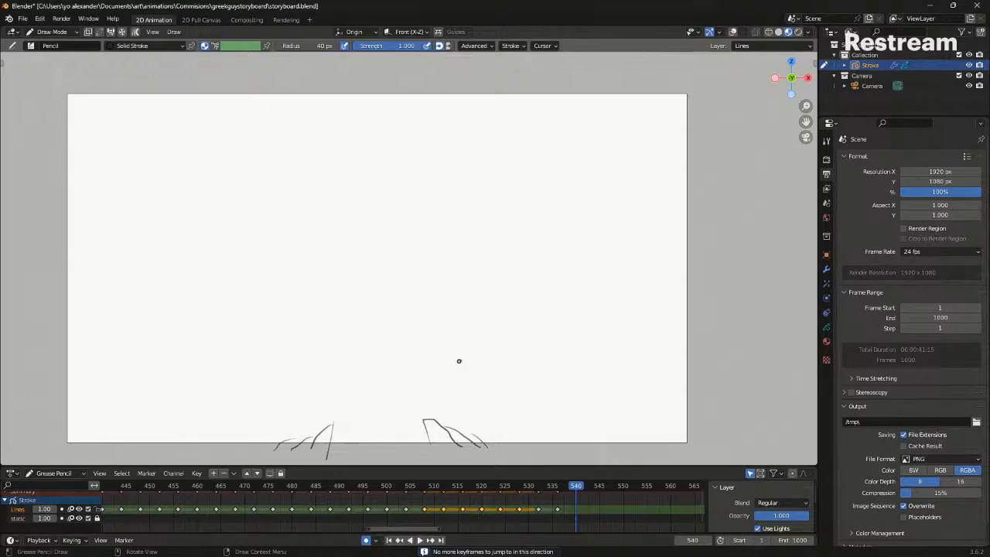
key("shift+i")
key("shift+alt+z")
key("shift+alt+z")
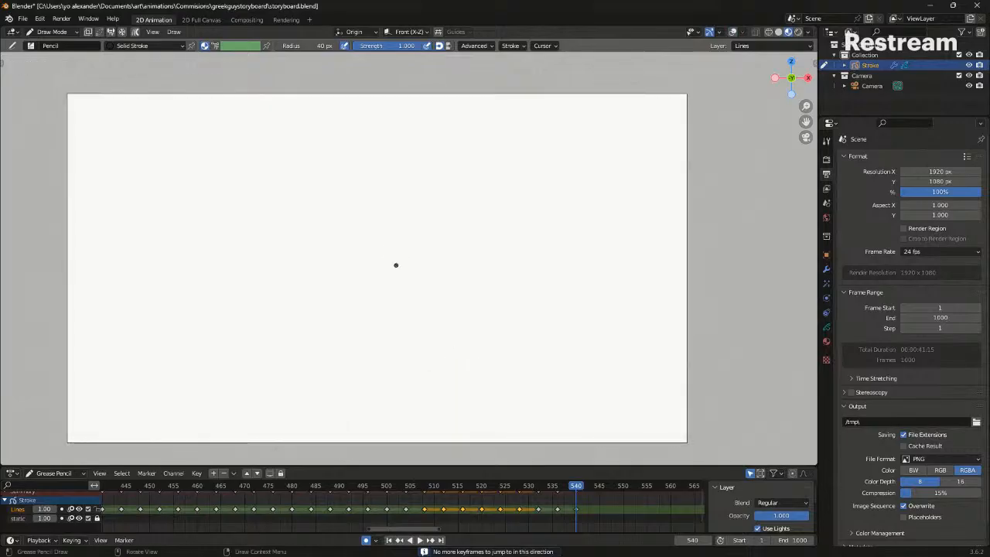
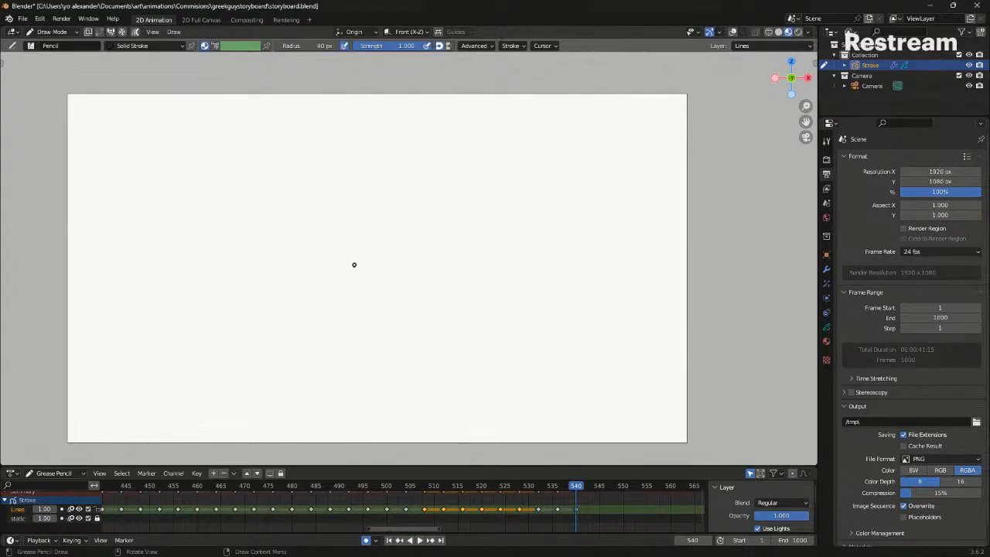
Sketch the bent arm of a new figure on frame 540, redoing strokes and reshaping the forearm before returning to Draw Mode
left_click_drag(387, 249, 328, 294)
key("ctrl+z")
key("ctrl+z")
left_click_drag(291, 260, 297, 350)
key("ctrl+z")
key("Tab")
left_click_drag(301, 256, 310, 264)
key("ctrl+Tab")
left_click(312, 337)
left_click_drag(307, 389, 326, 353)
key("ctrl+Tab")
left_click(334, 288)
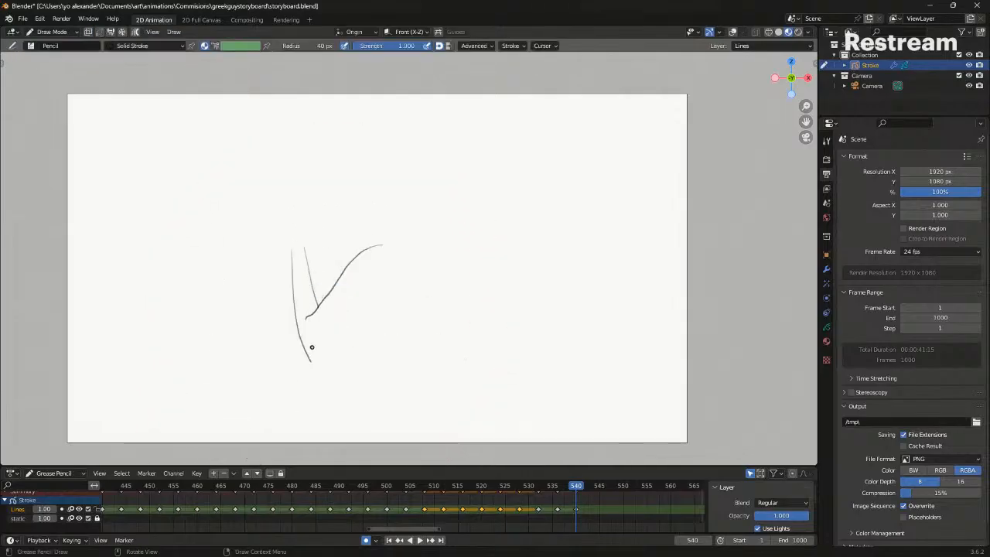
Sketch the figure's far shoulder, back, front torso and hip lines on frame 540, redoing the rough strokes
left_click_drag(415, 244, 440, 261)
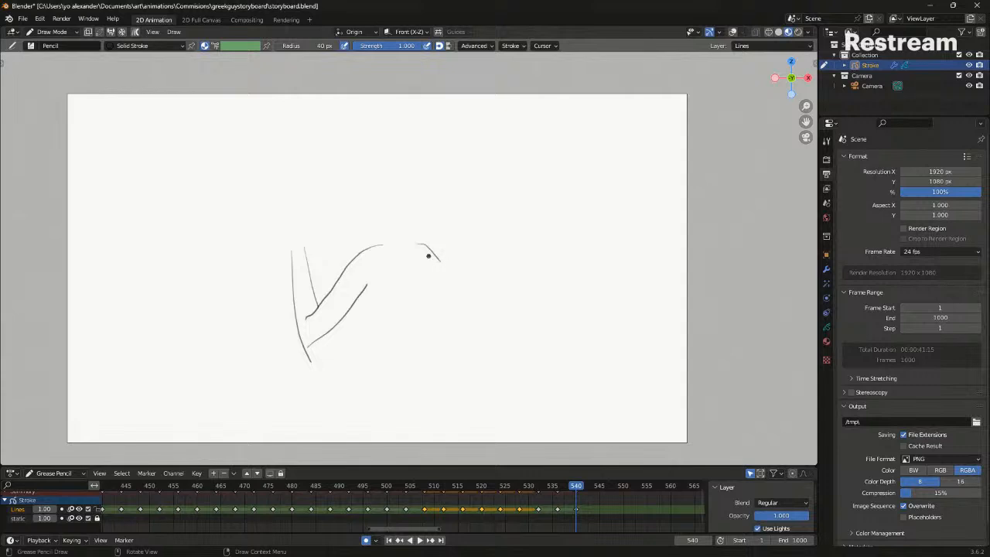
left_click_drag(364, 309, 388, 344)
key("ctrl+z")
left_click_drag(401, 400, 331, 462)
key("ctrl+z")
key("ctrl+z")
left_click_drag(395, 408, 357, 449)
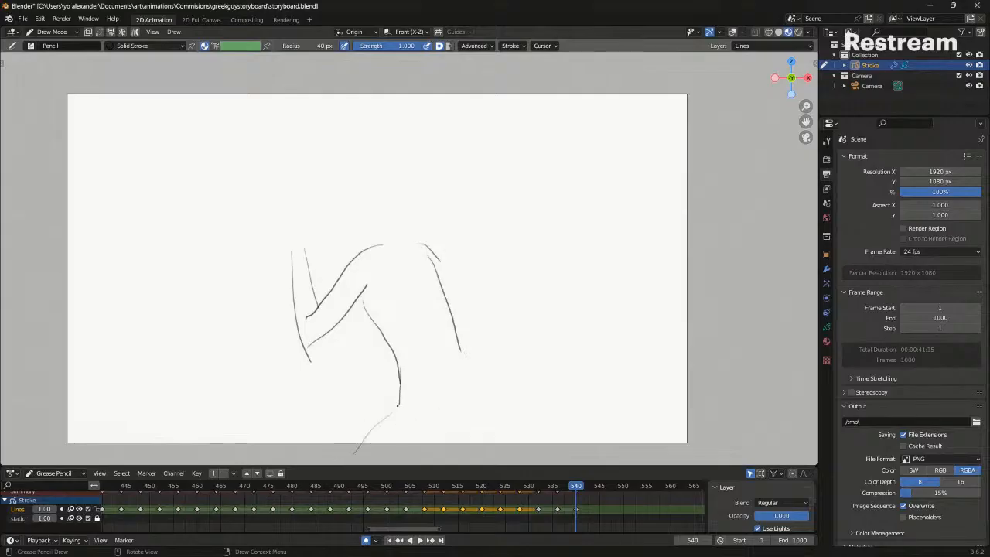
key("ctrl+z")
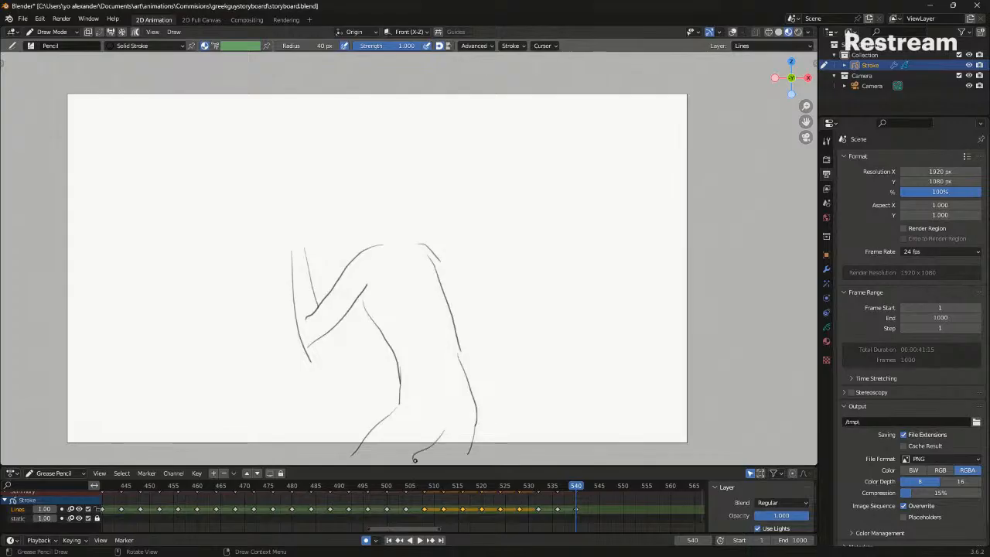
Scale the whole figure up to fill more of the camera frame and add a short stroke at the lower back
key("Tab")
key("s")
left_click(540, 359)
key("ctrl+Tab")
left_click(519, 314)
key("Tab")
key("s")
left_click(551, 361)
key("ctrl+Tab")
left_click(523, 338)
left_click_drag(483, 427, 484, 450)
Draw the neck lines, the ear and the spiky front hair of the figure's head, redoing the first head strokes
middle_click_drag(440, 271, 480, 301, "shift")
key("ctrl+z")
left_click_drag(460, 231, 445, 213)
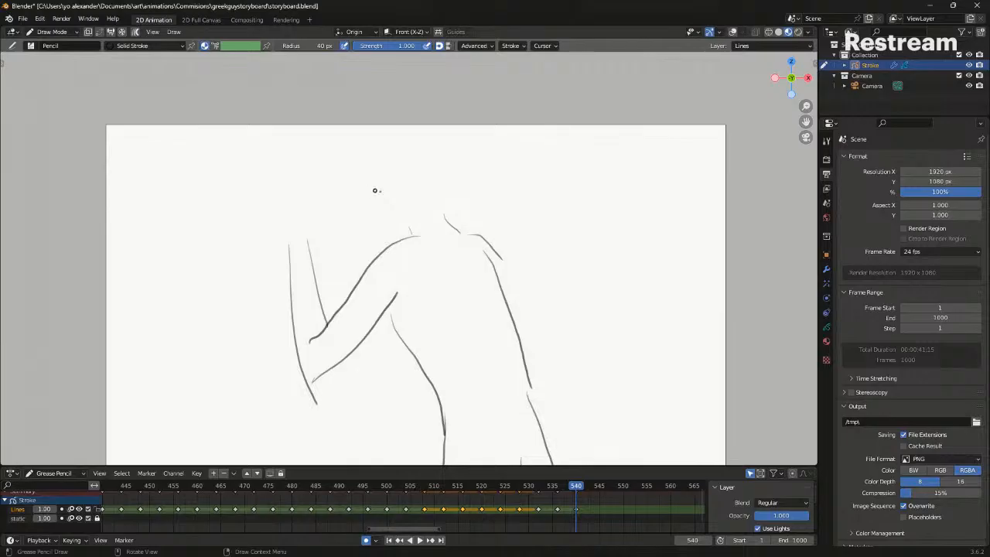
mouse_move(379, 198)
left_mouse_down()
mouse_move(386, 229)
mouse_move(386, 208)
left_mouse_up()
key("ctrl+z")
key("ctrl+z")
mouse_move(356, 165)
left_mouse_down()
mouse_move(319, 164)
mouse_move(357, 198)
left_mouse_up()
left_click_drag(318, 139, 344, 151)
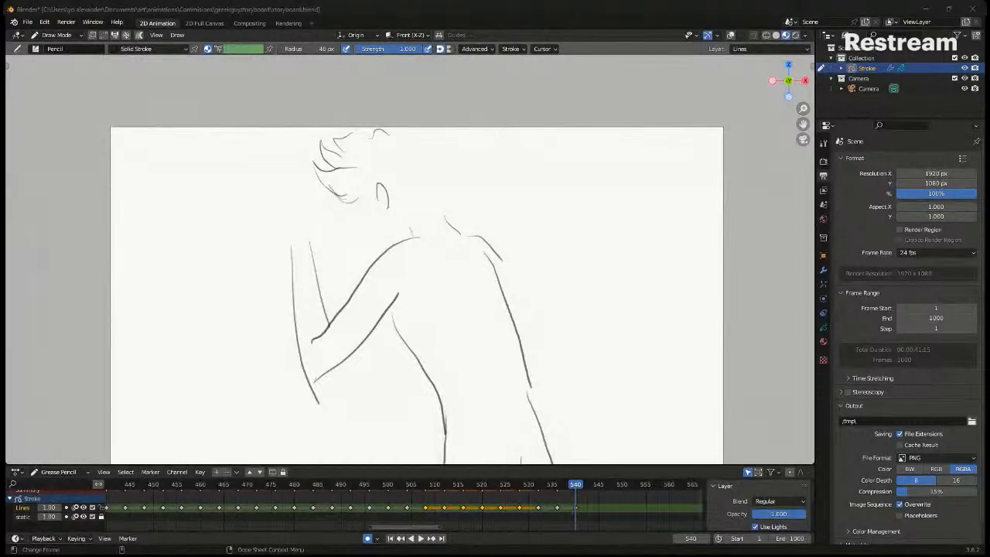
Add the hair around the ear, along the nape and down the back of the head
mouse_move(374, 159)
left_mouse_down()
mouse_move(363, 186)
mouse_move(385, 192)
left_mouse_up()
left_click_drag(389, 194, 396, 209)
left_click_drag(399, 209, 403, 188)
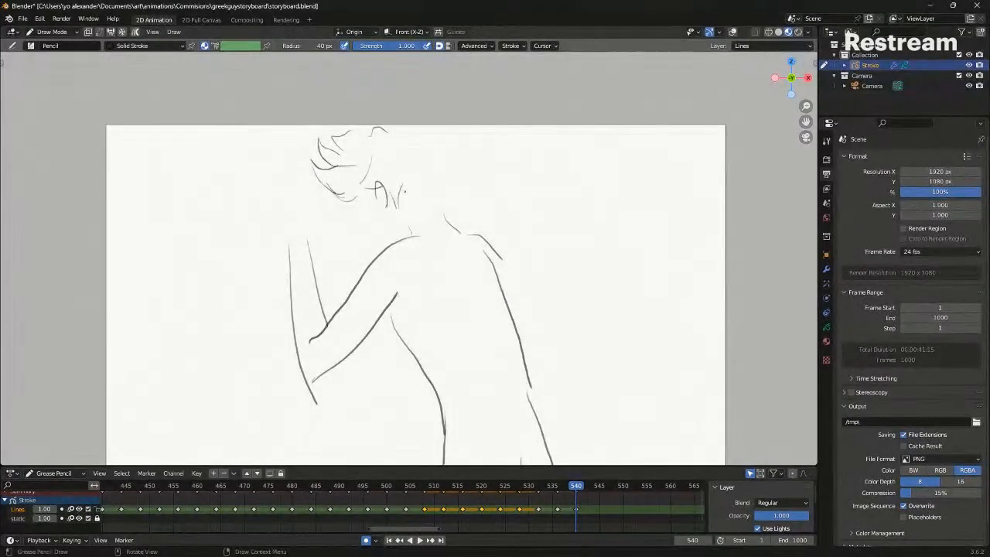
left_click_drag(442, 220, 451, 185)
left_click_drag(442, 115, 451, 136)
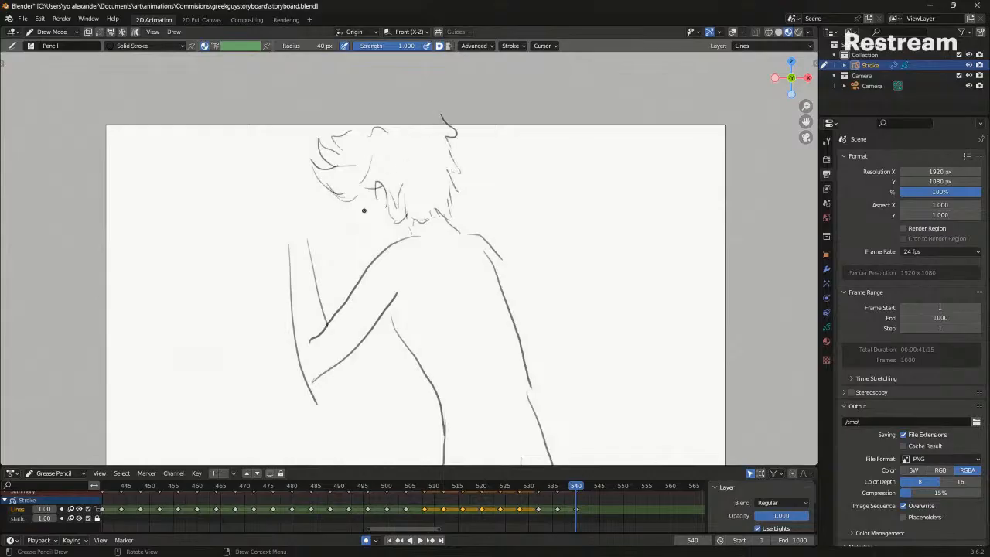
Draw the jaw line from the face to the neck, undoing the rejected strokes
mouse_move(357, 196)
left_mouse_down()
mouse_move(381, 227)
mouse_move(397, 236)
mouse_move(409, 228)
left_mouse_up()
key("ctrl+z")
key("ctrl+z")
middle_click_drag(415, 241, 422, 212, "shift")
Select the head strokes in Edit Mode, shift them slightly and return to Draw Mode
key("Tab")
left_click_drag(490, 130, 486, 183)
left_click_drag(498, 91, 501, 105)
key("g")
left_click(490, 189)
key("ctrl+Tab")
left_click(490, 199)
Reshape the top of the upper arm near the shoulder in Sculpt Mode and return to Draw Mode
key("Tab")
key("ctrl+Tab")
left_click(379, 325)
mouse_move(423, 162)
left_mouse_down()
mouse_move(393, 199)
mouse_move(424, 163)
left_mouse_up()
key("ctrl+Tab")
left_click(452, 227)
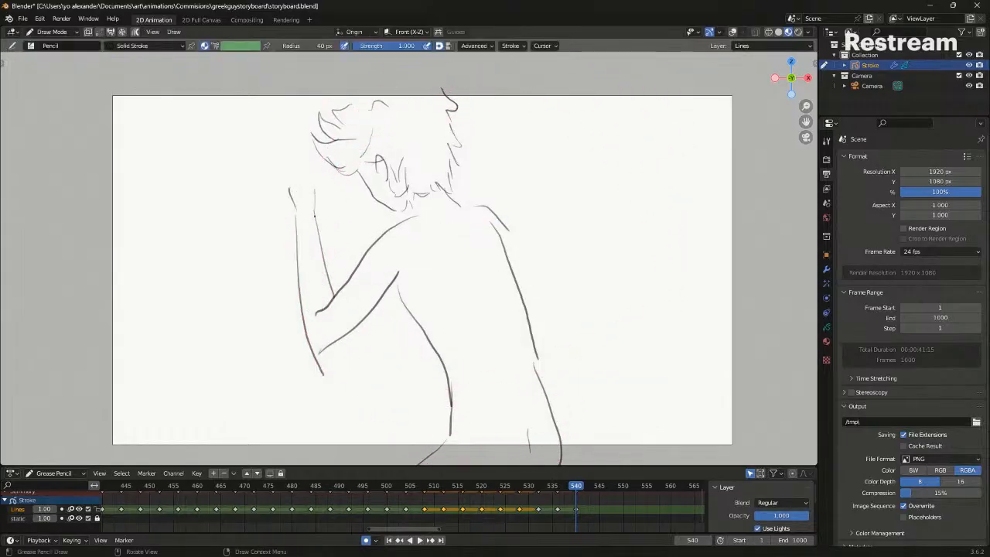
Draw the raised hand with its fingers above the forearm, undoing and redrawing strokes until the shape reads
left_click_drag(290, 180, 293, 213)
key("ctrl+z")
key("ctrl+z")
key("ctrl+z")
key("ctrl+z")
key("ctrl+z")
key("ctrl+z")
Isolate the front torso line and sculpt its curve with a large brush down to the waist
key("Tab")
key("Tab")
key("Tab")
key("ctrl+Tab")
left_click(400, 353)
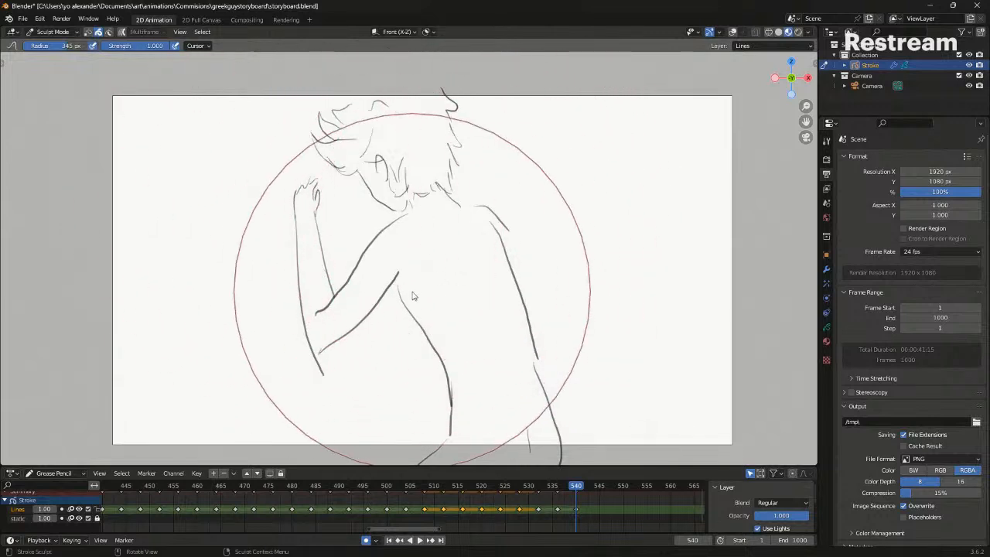
key("Tab")
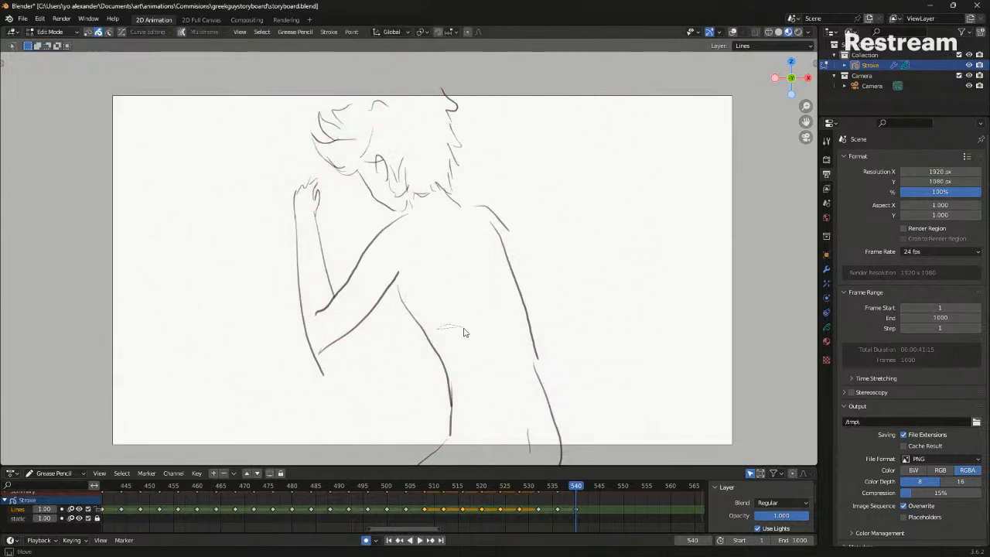
key("Tab")
left_click_drag(537, 440, 575, 389)
left_click_drag(487, 183, 392, 163)
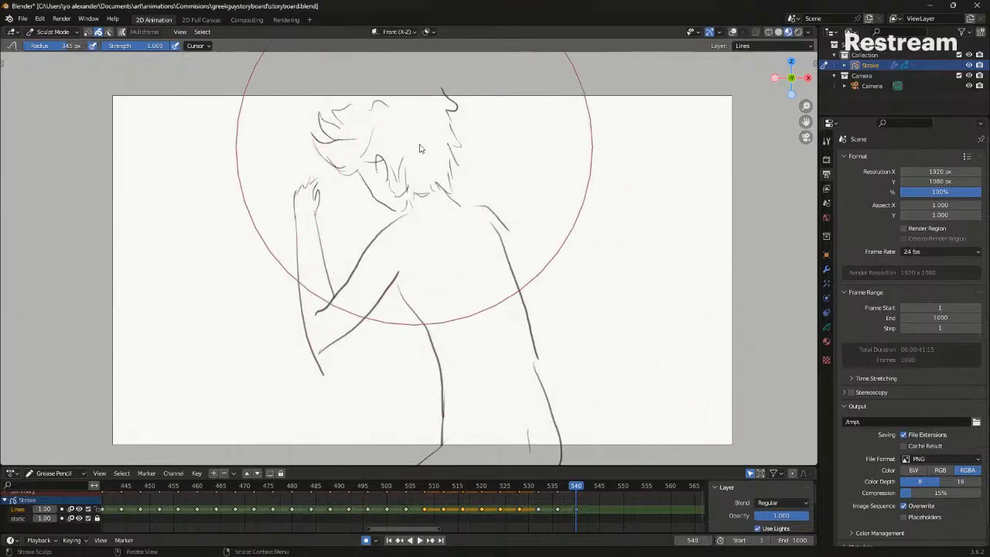
left_click_drag(509, 443, 526, 437)
Select the back and hip strokes and sculpt them into one smoother outward curve
key("Tab")
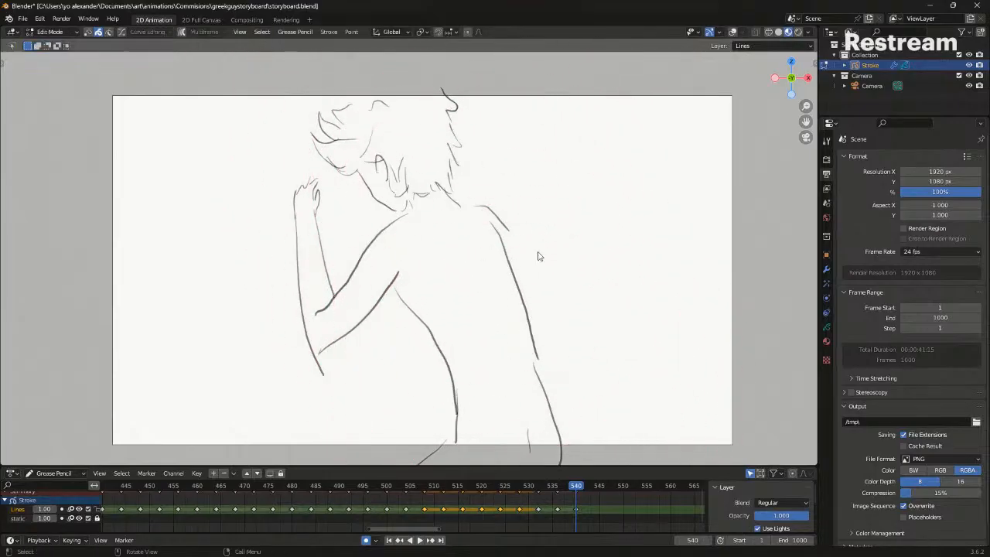
mouse_move(563, 295)
left_mouse_down()
mouse_move(570, 334)
mouse_move(569, 325)
left_mouse_up()
key("ctrl+Tab")
left_click(548, 422)
left_click_drag(392, 400, 526, 249)
left_click_drag(508, 193, 541, 234)
left_click_drag(652, 422, 632, 417)
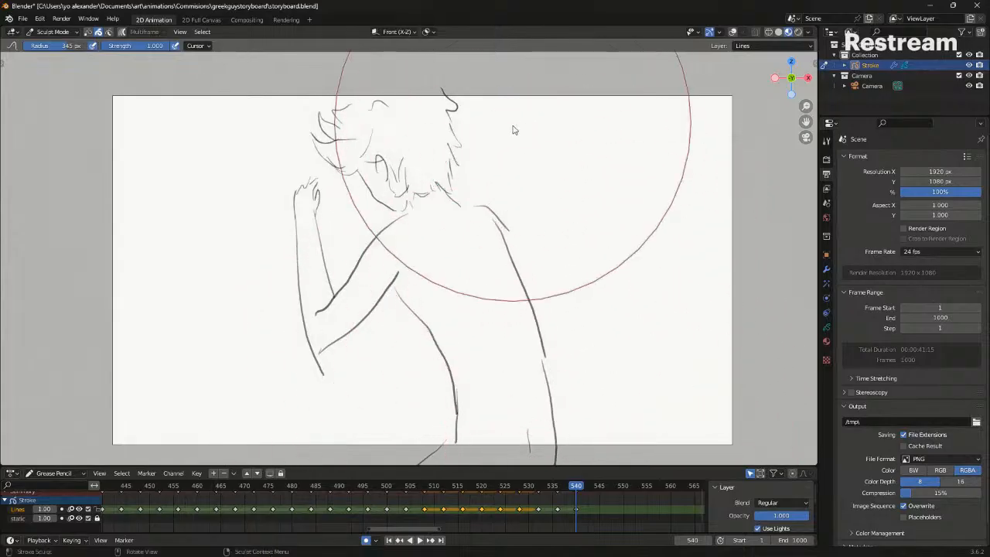
Select the far shoulder stroke, sculpt it to flow into the back line and return to Draw Mode
key("Tab")
left_click_drag(473, 192, 499, 201)
key("ctrl+Tab")
left_click(502, 297)
left_click_drag(481, 165, 443, 204)
left_click_drag(428, 146, 439, 163)
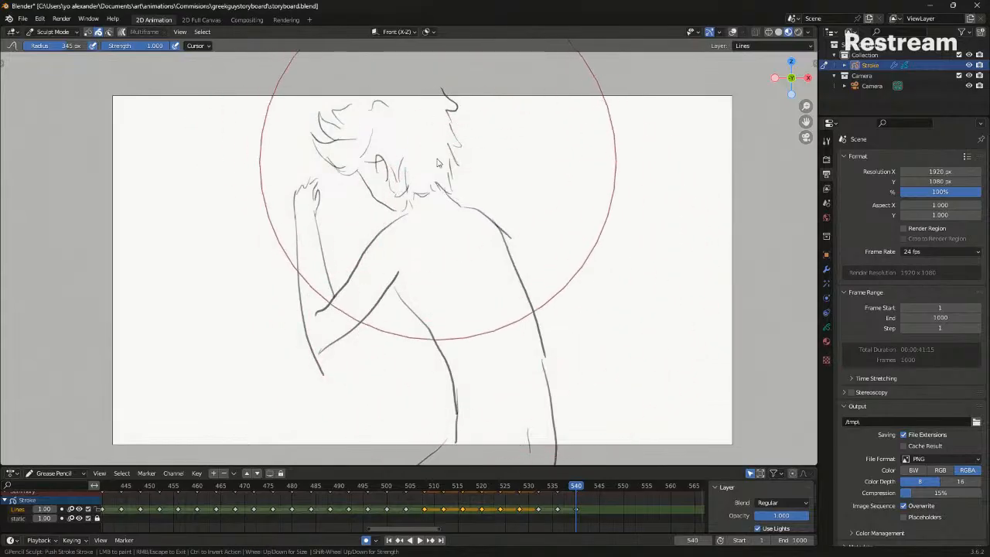
key("ctrl+Tab")
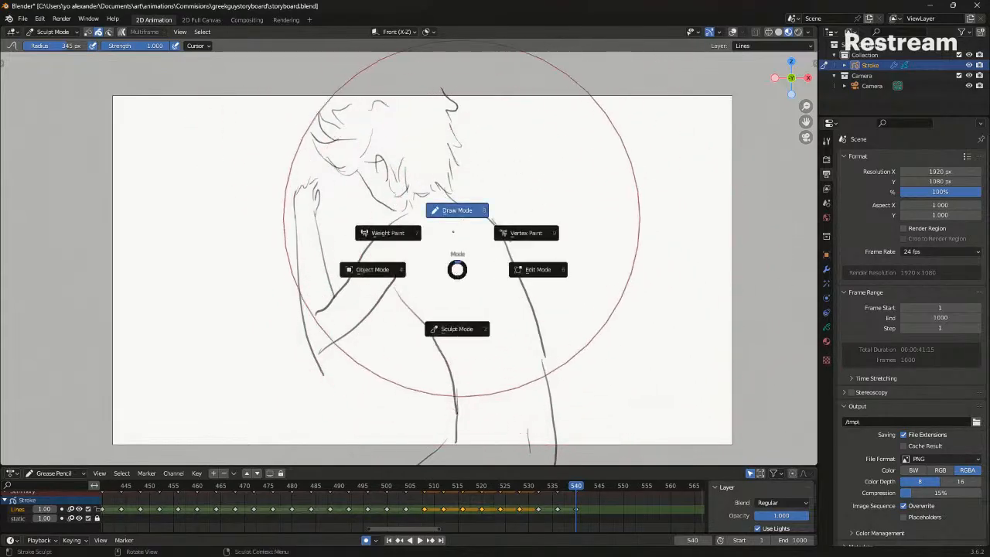
left_click(457, 219)
Flip against the neighbouring keyframe and move the whole figure down along the Z axis
key("Down")
key("Up")
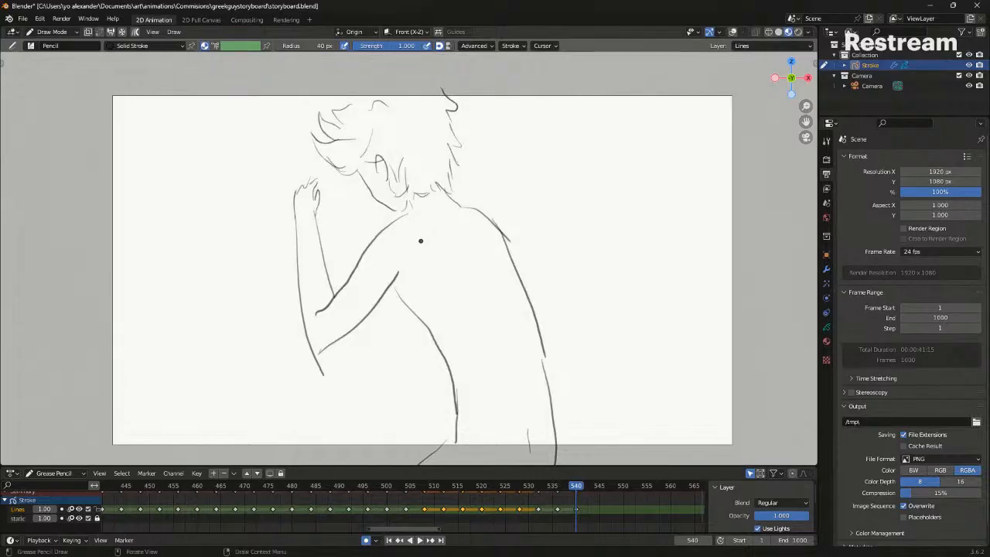
key("Tab")
key("g")
key("z")
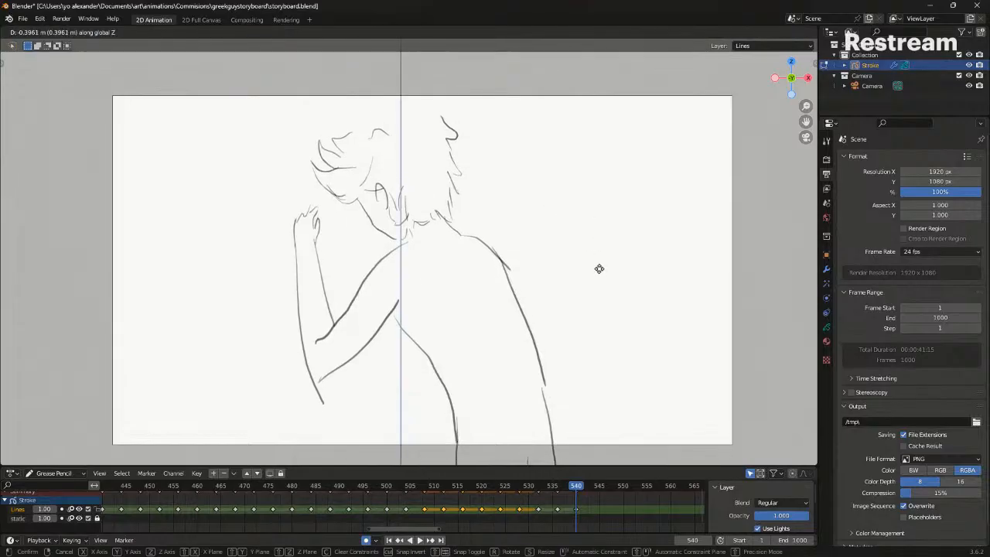
left_click(598, 265)
key("Tab")
Sculpt the underside of the upper arm to close the elbow and fill in the hair along the top of the head
key("ctrl+Tab")
left_click(278, 457)
key("Tab")
left_click(319, 338)
key("ctrl+Tab")
left_click(345, 432)
left_click_drag(347, 433, 364, 388)
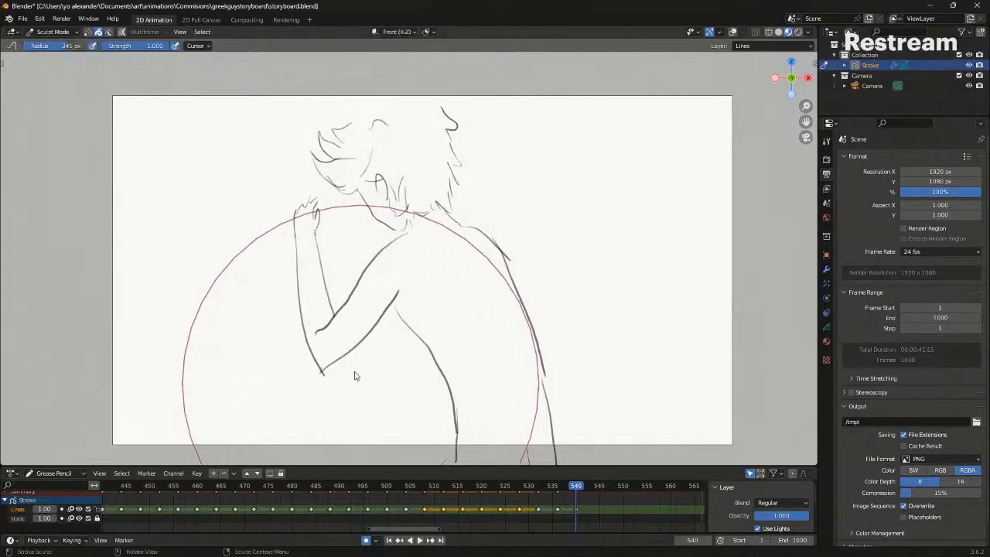
key("ctrl+Tab")
left_click(384, 140)
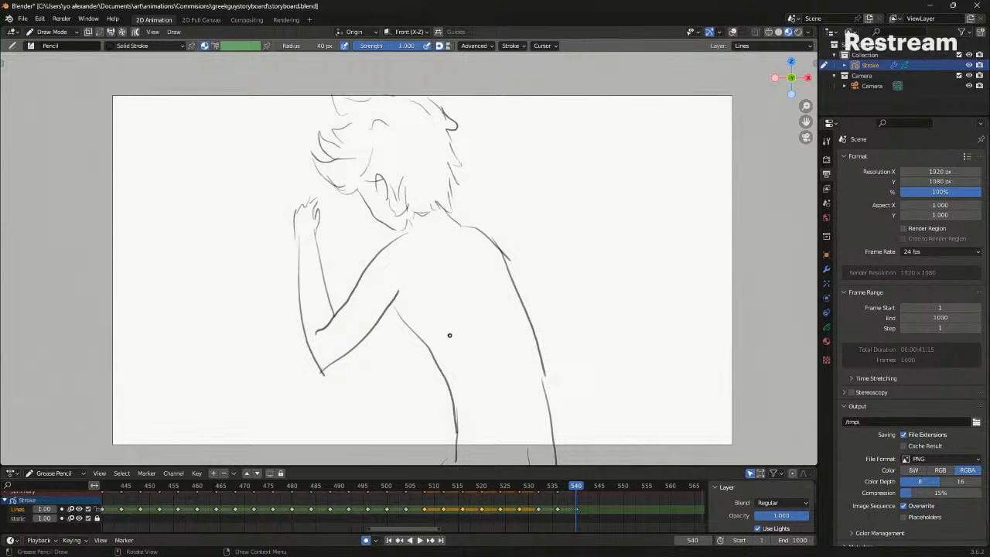
Lasso-select the head and hair strokes with overlays on, and move and rotate them towards the raised hand
key("Tab")
mouse_move(402, 133)
right_mouse_down("ctrl")
mouse_move(466, 82)
mouse_move(417, 193)
right_mouse_up("ctrl")
key("alt+shift+z")
mouse_move(338, 148)
right_mouse_down("ctrl")
mouse_move(370, 157)
mouse_move(329, 178)
right_mouse_up("ctrl")
right_click_drag(440, 185, 408, 207, "ctrl")
key("g")
left_click(457, 185)
key("g")
left_click(463, 191)
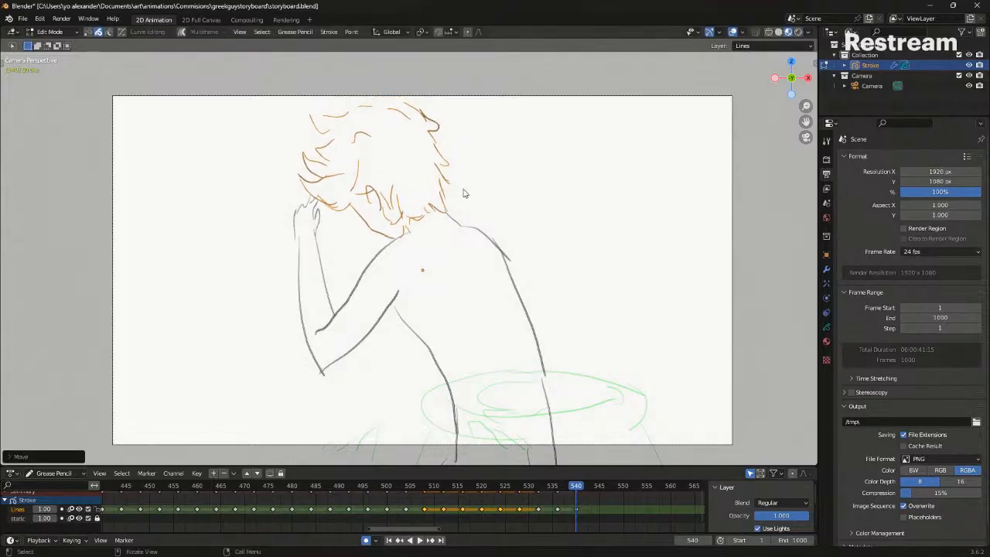
key("r")
left_click(468, 207)
Advance to frame 544 and start a blank drawing in Draw Mode
key("Right")
key("Right")
key("Right")
key("Right")
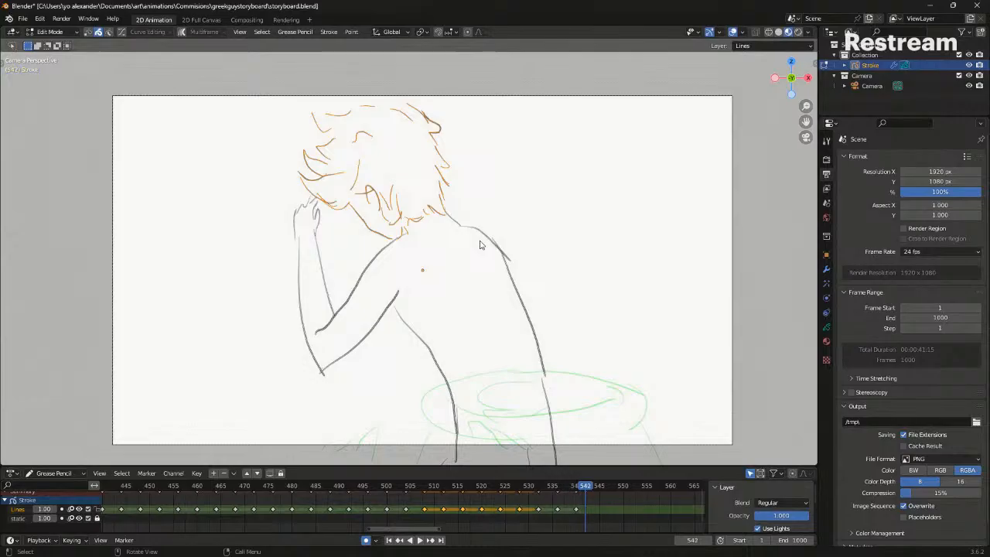
key("ctrl+Tab")
left_click(467, 271)
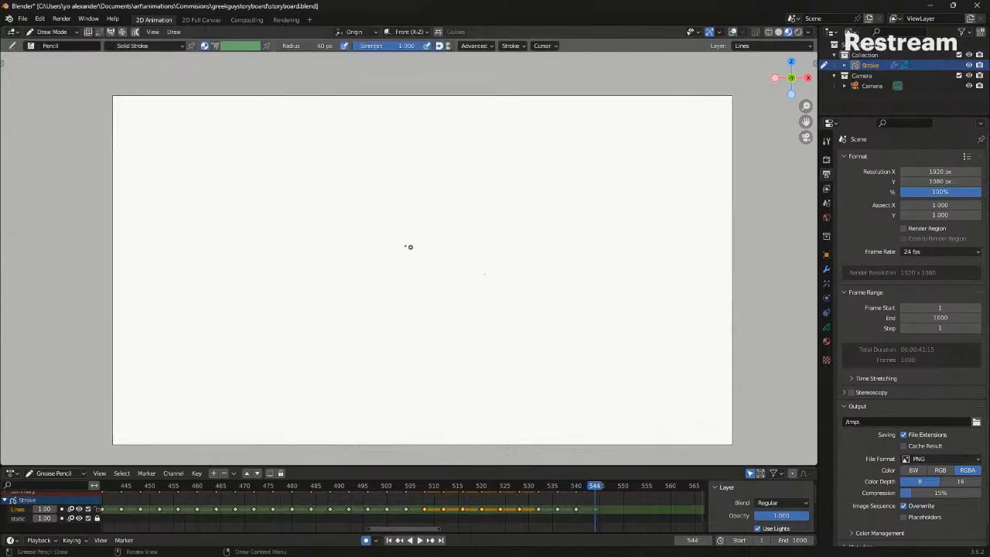
Draw the top of the upper arm and the inner forearm on frame 544, using the onion skin as a guide
left_click_drag(356, 300, 332, 352)
key("ctrl+z")
left_click_drag(413, 240, 328, 344)
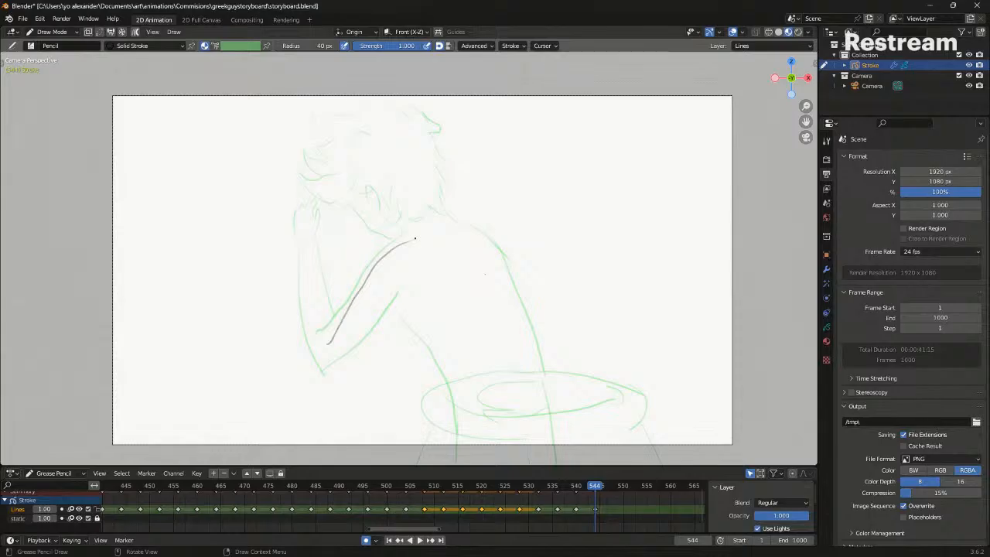
key("Tab")
key("ctrl+Tab")
left_click(344, 278)
key("ctrl+z")
left_click_drag(322, 241, 338, 344)
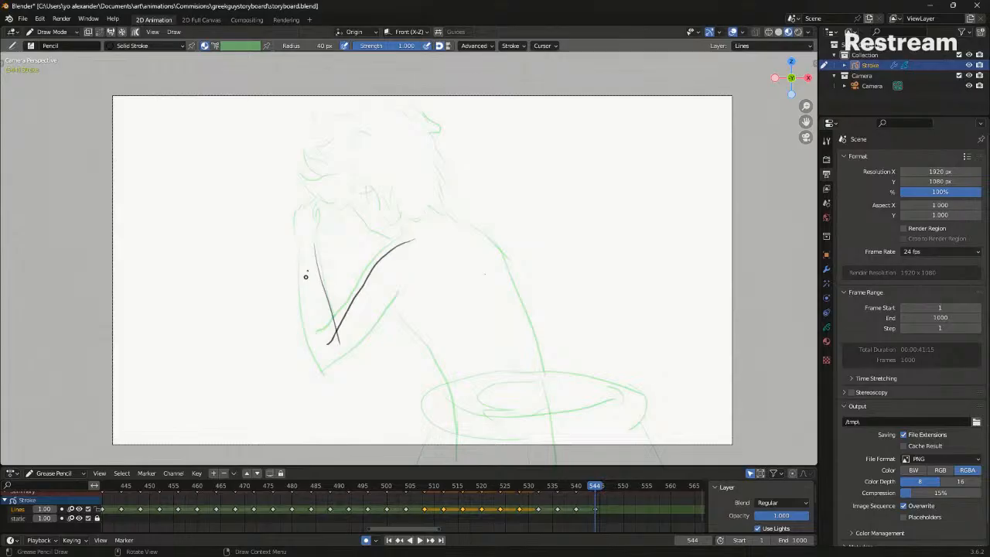
Draw the hand, outer forearm and underside of the upper arm on frame 544, flipping against frame 540 without overlays
key("ctrl+z")
left_click_drag(297, 220, 294, 235)
left_click_drag(295, 297, 319, 380)
key("ctrl+z")
mouse_move(305, 328)
left_mouse_down()
mouse_move(331, 384)
mouse_move(399, 297)
mouse_move(341, 375)
left_mouse_up()
key("ctrl+z")
key("Tab")
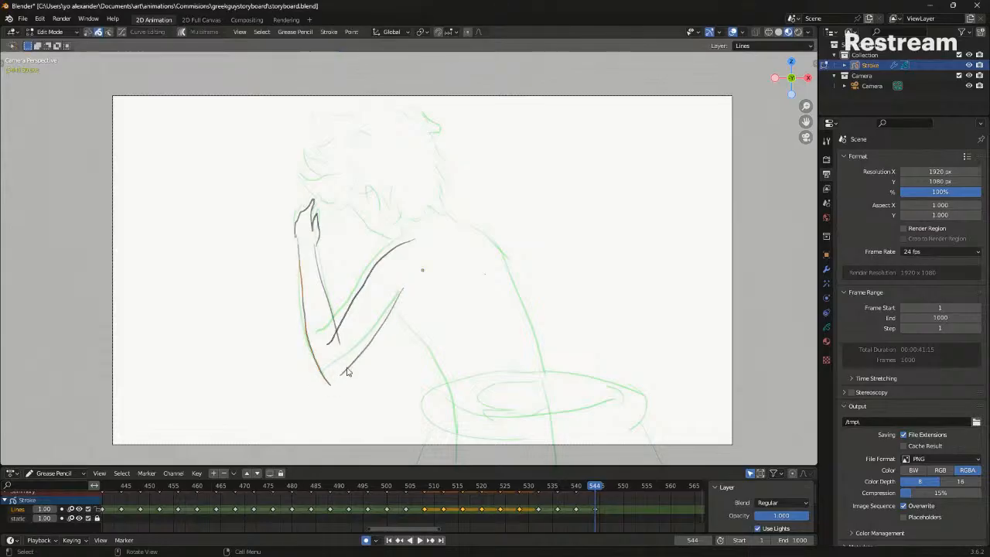
key("shift+alt+z")
key("Down")
key("Up")
key("ctrl+Tab")
left_click(389, 289)
Draw the front torso line on frame 544 and adjust it in Sculpt Mode with the overlays hidden
key("shift+alt+z")
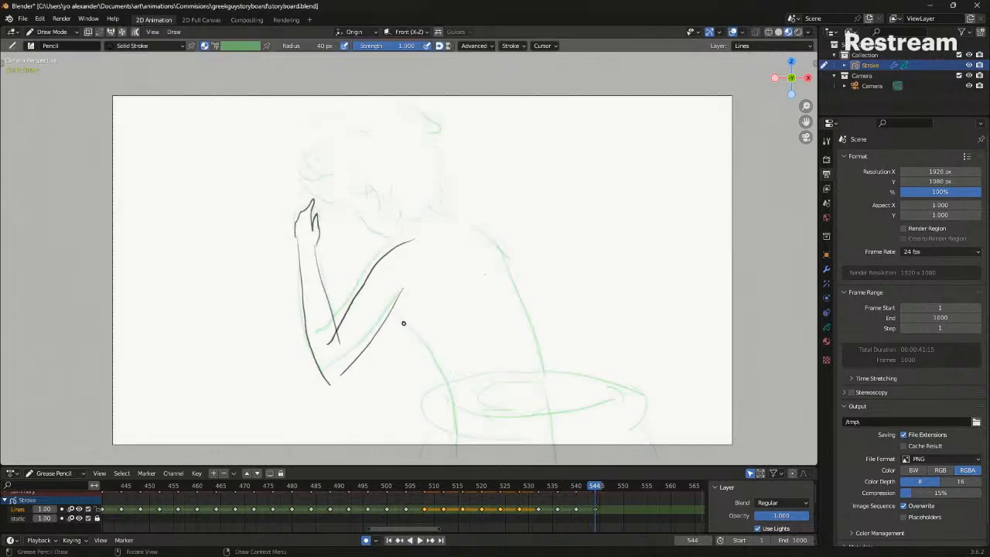
key("ctrl+Tab")
left_click(516, 390)
key("shift+alt+z")
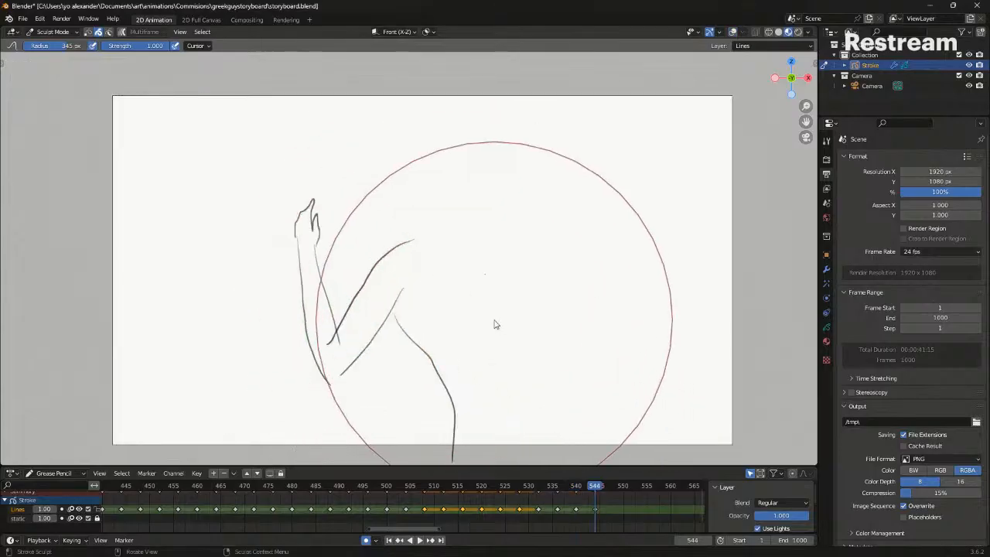
Draw the neck, shoulder and back line on frame 544 and flip against frame 540 to compare
key("ctrl+Tab")
left_click(479, 245)
key("shift+alt+z")
key("ctrl+z")
mouse_move(451, 221)
left_mouse_down()
mouse_move(476, 233)
mouse_move(527, 313)
left_mouse_up()
left_click_drag(548, 401, 553, 465)
key("shift+alt+z")
key("Down")
key("Up")
key("shift+alt+z")
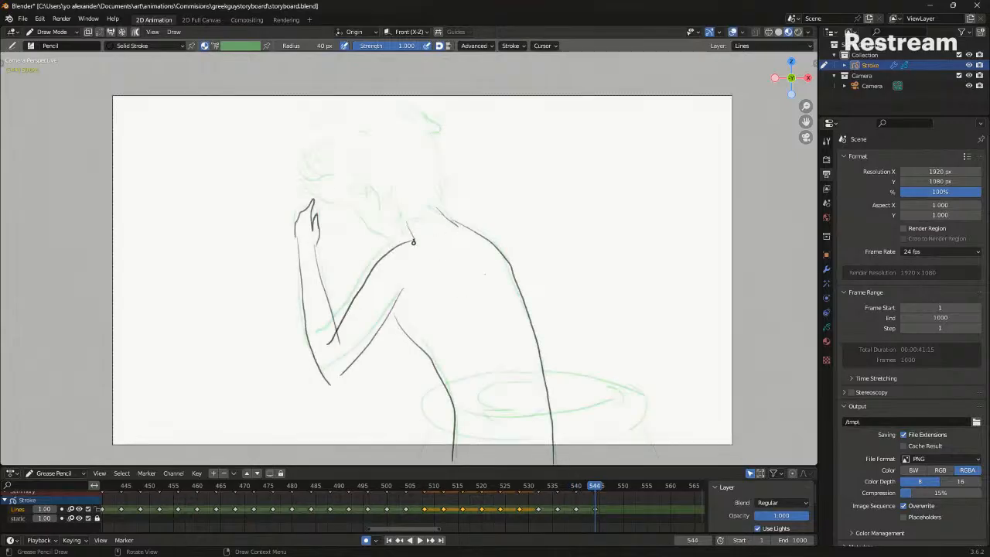
Draw the jaw, ear and front hair on frame 544, comparing with frame 540 between strokes
mouse_move(372, 203)
left_mouse_down()
mouse_move(391, 242)
mouse_move(408, 241)
mouse_move(442, 207)
left_mouse_up()
key("shift+alt+z")
key("Down")
key("Up")
key("shift+alt+z")
mouse_move(309, 166)
left_mouse_down()
mouse_move(333, 188)
mouse_move(319, 179)
left_mouse_up()
left_click_drag(317, 141, 338, 131)
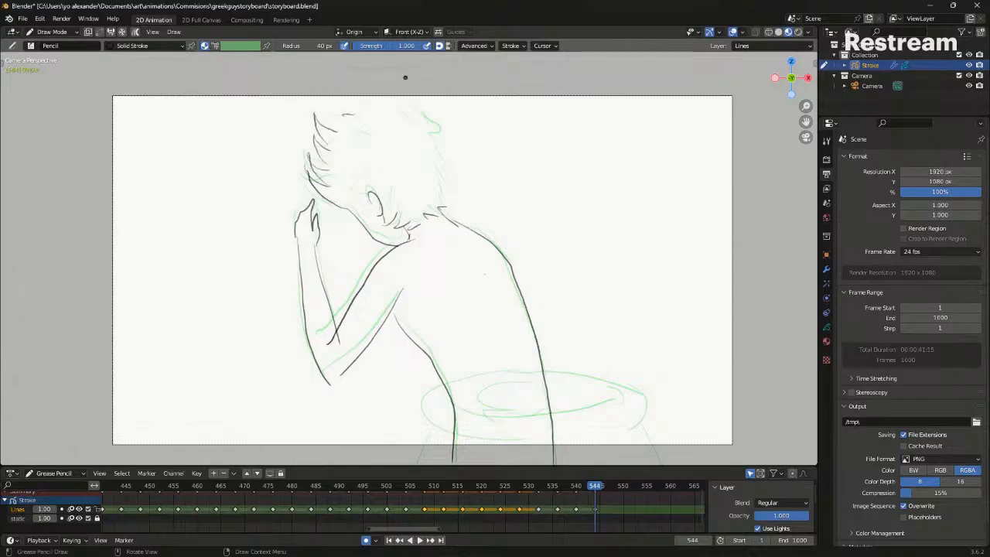
Draw the crown and back outline of the hair on frame 544, flipping against frame 540 without overlays
key("shift+alt+z")
key("Down")
key("Up")
key("shift+alt+z")
left_click_drag(342, 117, 420, 113)
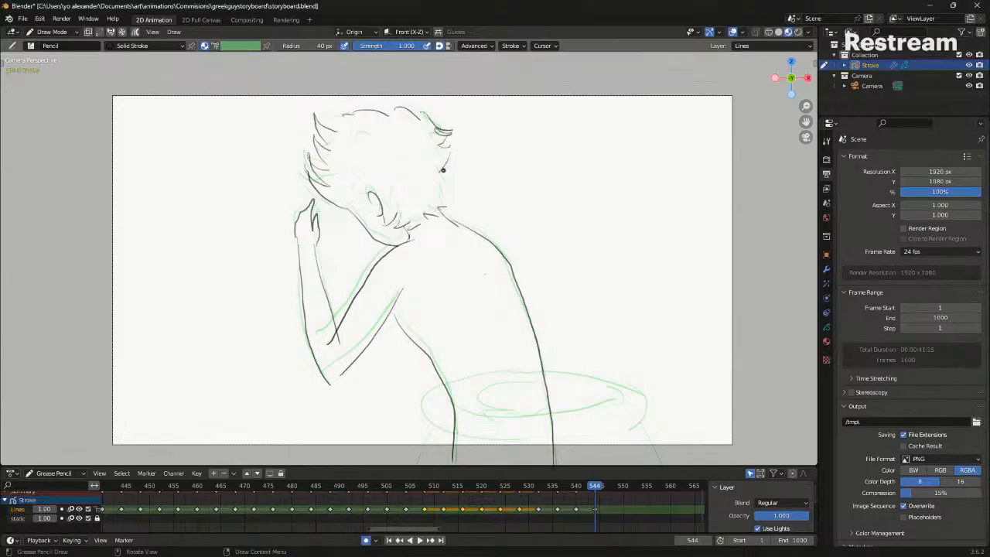
key("shift+alt+z")
key("Down")
key("Up")
key("shift+alt+z")
Draw the hair strands in front of the ear on frame 544 and compare with frame 540
left_click_drag(361, 174, 349, 180)
key("shift+alt+z")
key("Down")
key("Up")
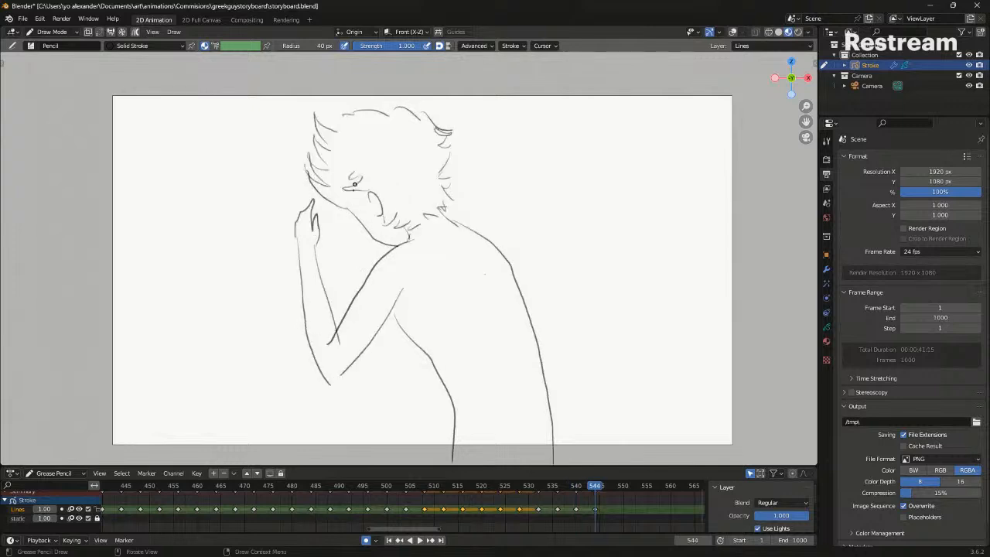
Flip frame 544 repeatedly against the preceding drawings with the overlays hidden to check the movement
key("Down")
key("Down")
key("Up")
key("Up")
key("shift+alt+z")
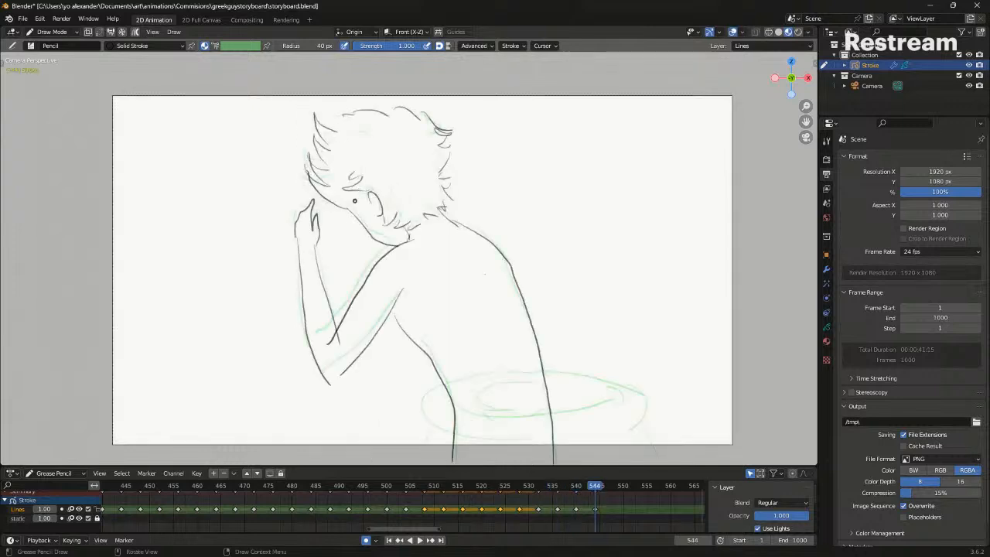
key("shift+alt+z")
key("Down")
key("Up")
key("Down")
key("Up")
key("Down")
key("Up")
key("Down")
key("Up")
Select the front torso line on frame 544 and shift it in Sculpt Mode, comparing with frame 540
key("Tab")
right_click_drag(404, 382, 460, 351, "ctrl")
key("ctrl+Tab")
left_click(481, 314)
key("Down")
On frame 548, draw the inner forearm and the top line of the upper arm, adjusting them in Sculpt Mode
key("Right")
key("Right")
key("Right")
key("Right")
key("Right")
key("Right")
key("Right")
key("Right")
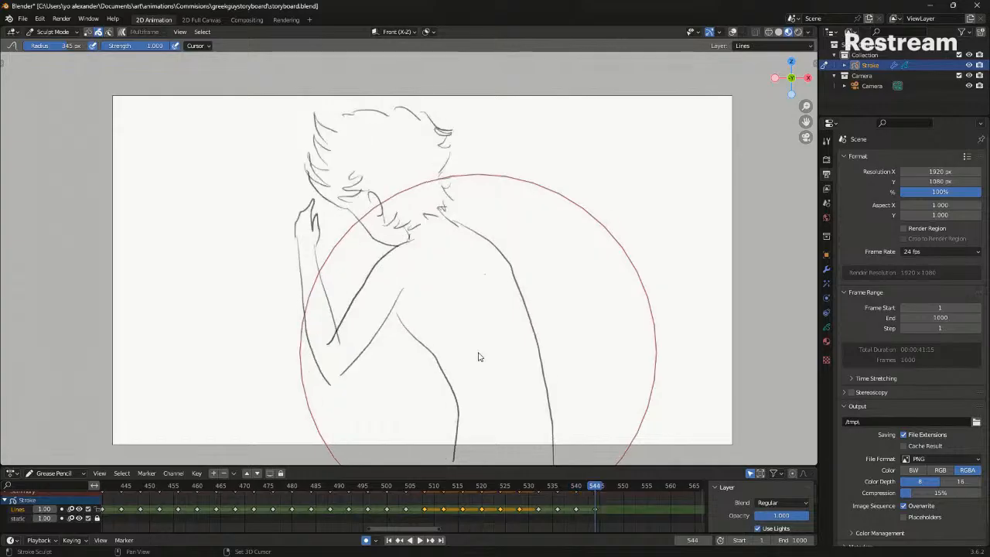
key("ctrl+Tab")
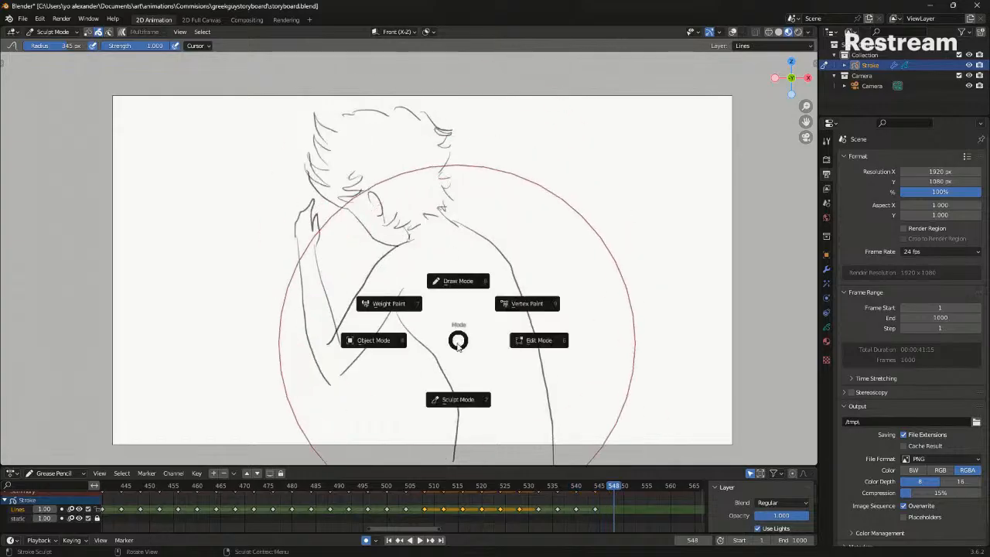
left_click(471, 302)
left_click_drag(311, 256, 331, 312)
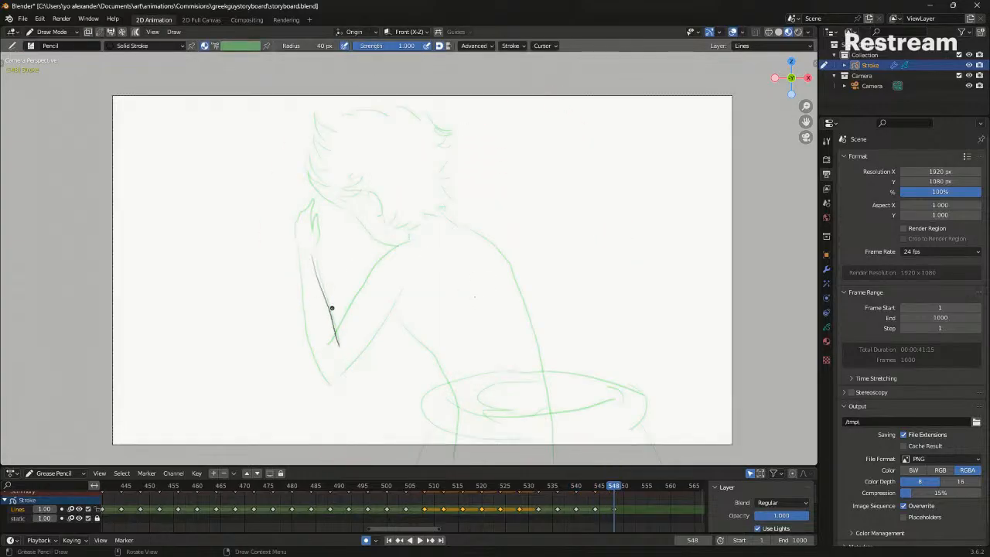
key("ctrl+z")
mouse_move(418, 236)
left_mouse_down()
mouse_move(379, 266)
mouse_move(341, 338)
left_mouse_up()
key("ctrl+Tab")
left_click(358, 371)
key("ctrl+Tab")
Draw the underside of the upper arm, the outer forearm and the hand on frame 548, flipping against earlier frames
left_click_drag(405, 289, 329, 392)
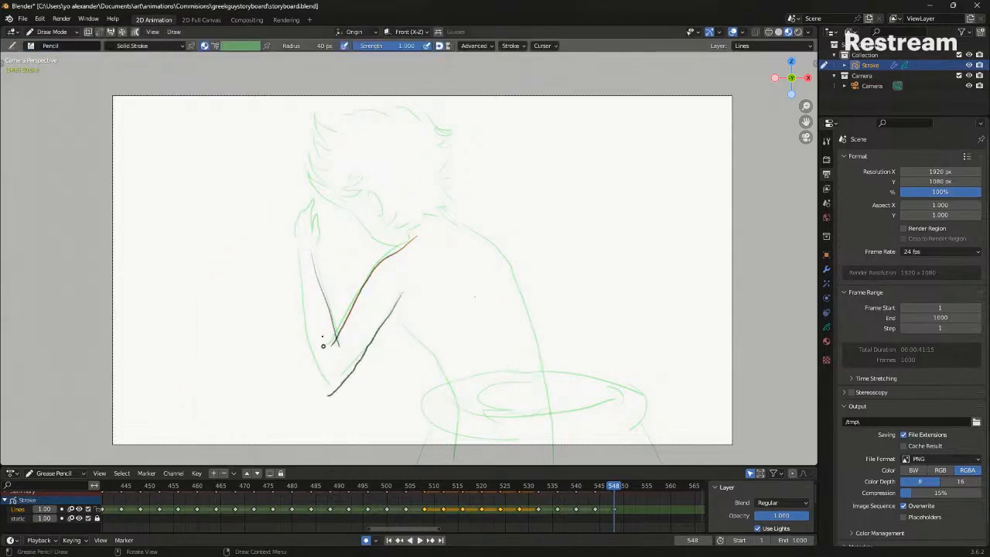
left_click_drag(299, 265, 328, 394)
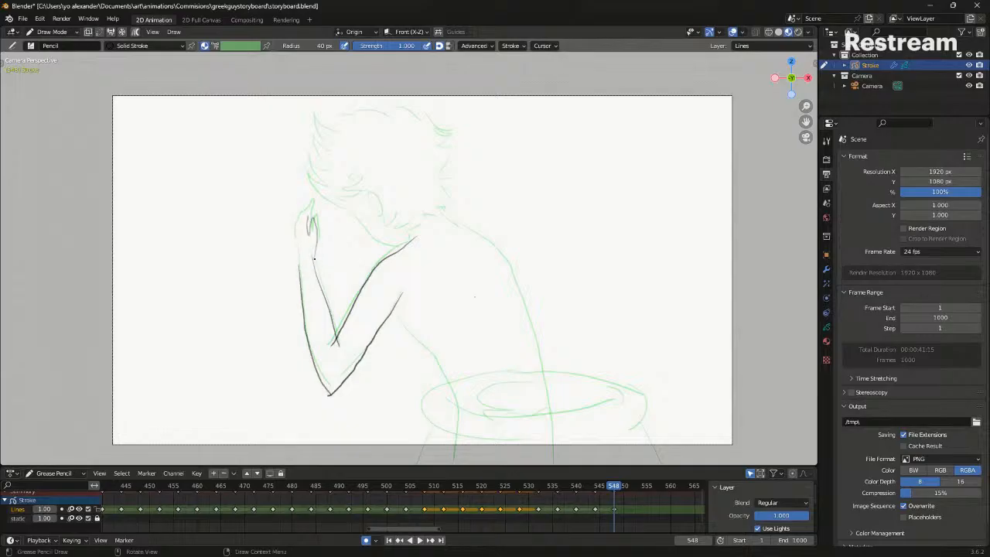
left_click_drag(297, 236, 294, 270)
key("Down")
key("Up")
key("ctrl+z")
key("Down")
key("Down")
key("Up")
key("Up")
key("ctrl+z")
Draw the back, ear, jaw and front hair of the figure on frame 548
left_click_drag(441, 215, 549, 463)
left_click_drag(436, 209, 448, 220)
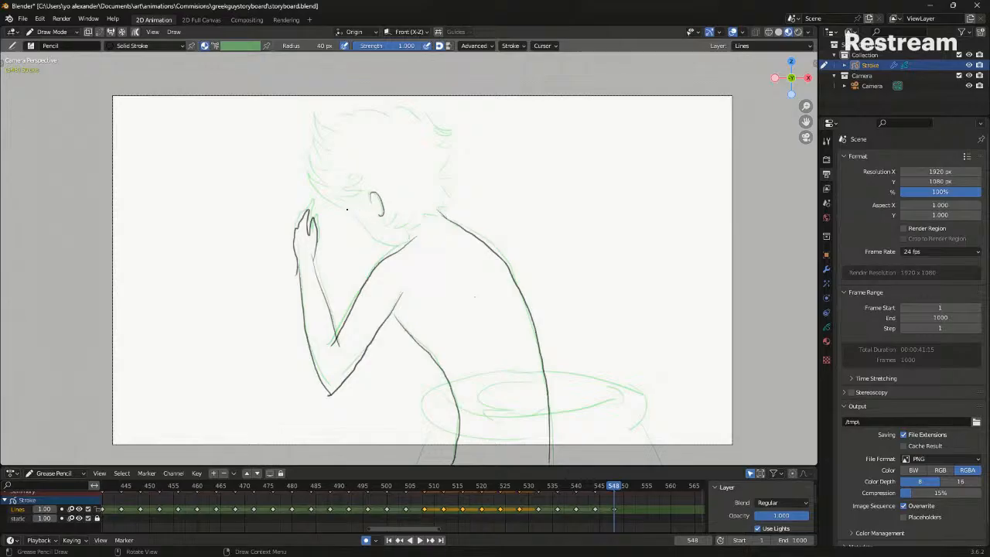
left_click_drag(347, 209, 404, 249)
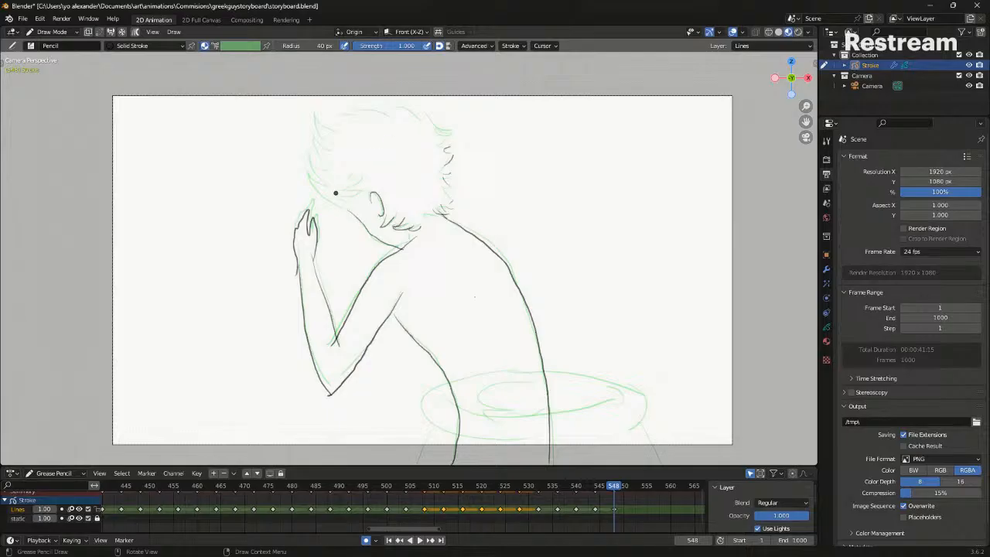
left_click_drag(310, 159, 339, 202)
left_click_drag(349, 110, 373, 113)
Select the jaw line on frame 548, reposition it in Sculpt Mode and compare with frame 544 without overlays
key("Tab")
left_click_drag(371, 245, 365, 205)
mouse_move(379, 215)
left_mouse_down("shift")
mouse_move(371, 187)
mouse_move(377, 209)
left_mouse_up("shift")
key("ctrl+Tab")
left_click(377, 234)
key("alt+shift+z")
key("Down")
key("Up")
Draw the remaining hair strands by the ear and crown on frame 548 and play the animation back
key("ctrl+Tab")
left_click_drag(322, 192, 357, 200)
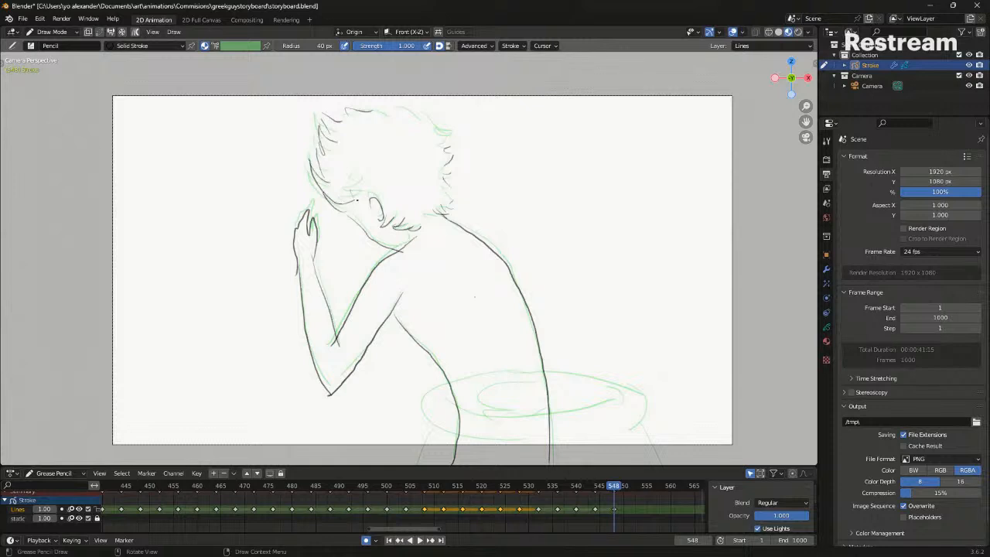
key("Down")
key("space")
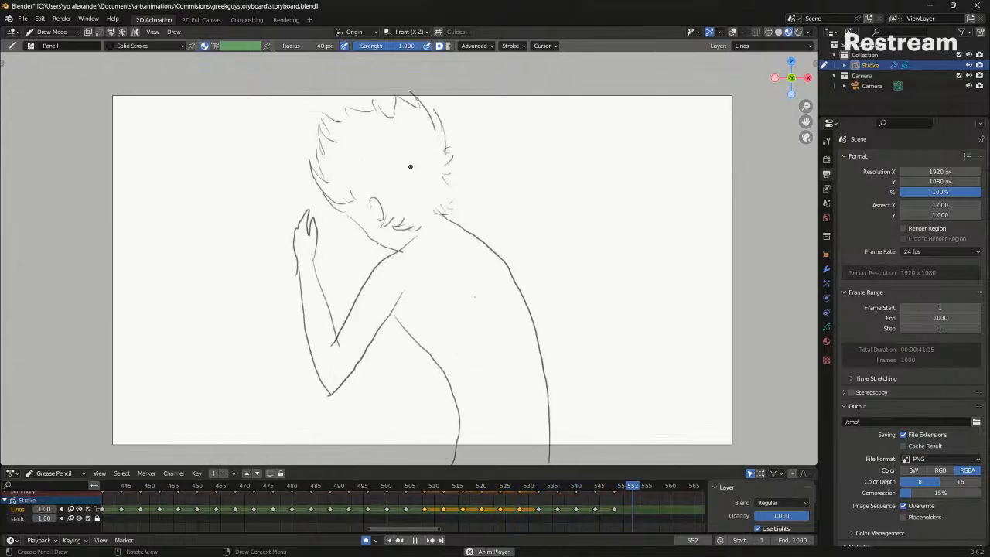
key("Escape")
key("Up")
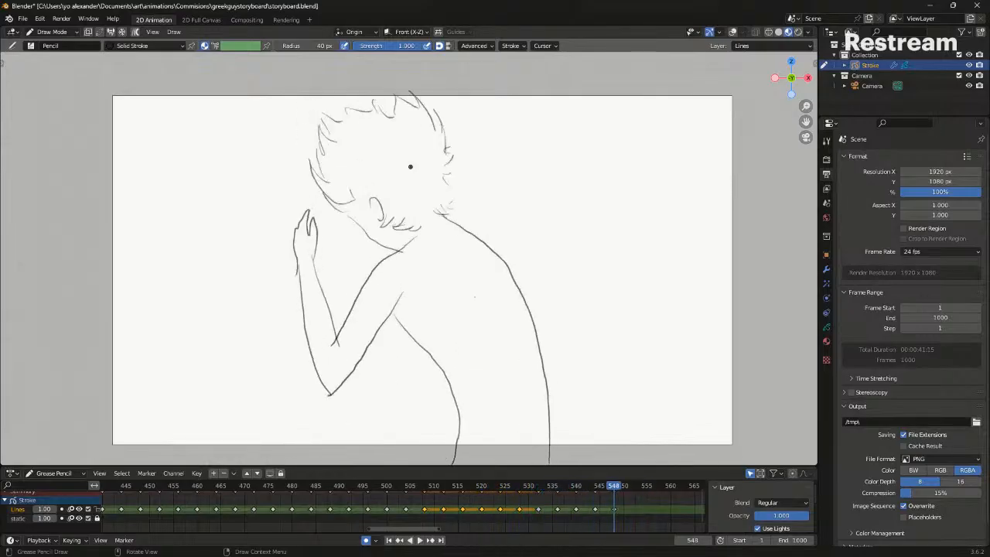
Go to frame 552 and draw the top line of the upper arm over the onion-skinned pose
middle_click_drag(585, 511, 415, 516)
left_click(457, 488)
left_click(462, 490)
left_click_drag(462, 418, 463, 415)
middle_click_drag(454, 398, 444, 387, "shift")
key("shift+alt+z")
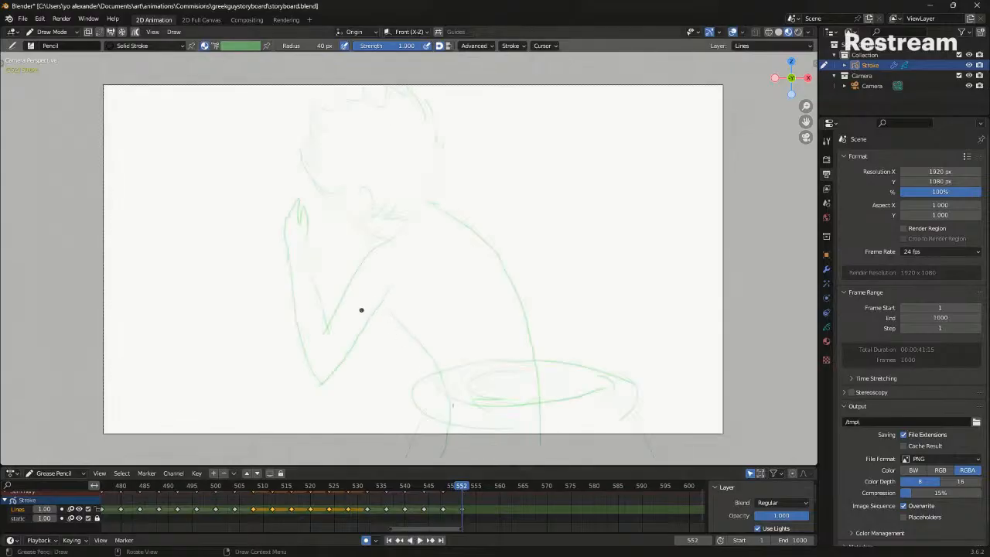
key("ctrl+z")
left_click_drag(408, 229, 347, 288)
key("ctrl+z")
mouse_move(407, 228)
left_mouse_down()
mouse_move(347, 294)
mouse_move(319, 344)
left_mouse_up()
left_click_drag(308, 251, 322, 342)
key("ctrl+z")
Adjust the upper arm line on frame 552 in Sculpt Mode and flip against frame 548
key("ctrl+Tab")
left_click(352, 406)
mouse_move(307, 418)
left_mouse_down()
mouse_move(338, 413)
mouse_move(333, 401)
left_mouse_up()
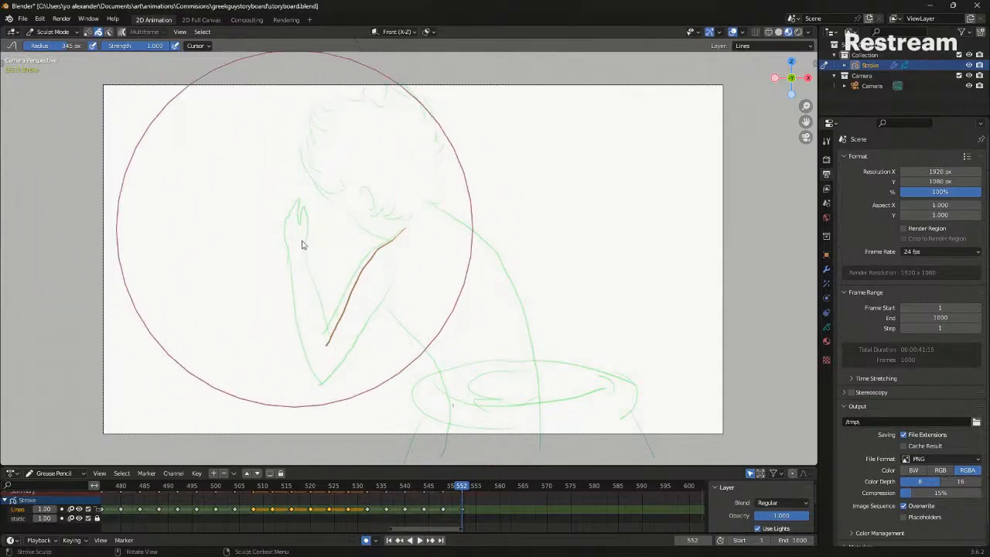
key("ctrl+Tab")
left_click(333, 223)
key("Down")
key("Up")
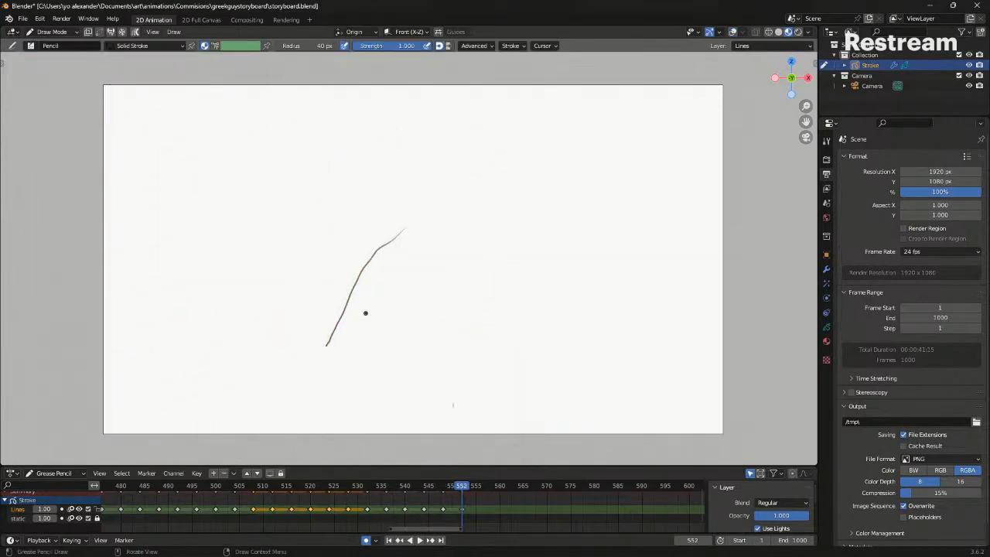
Draw the underside of the upper arm on frame 552 and nudge both arm lines slightly in Sculpt Mode
left_click_drag(395, 283, 326, 392)
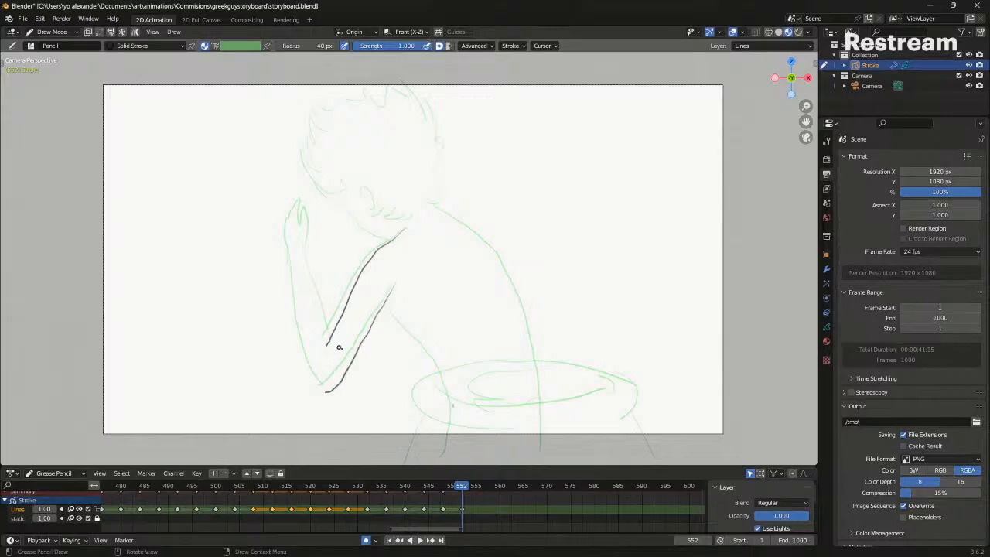
key("Tab")
key("ctrl+Tab")
left_click(336, 441)
key("Tab")
key("ctrl+Tab")
left_click(343, 416)
key("ctrl+Tab")
left_click(344, 334)
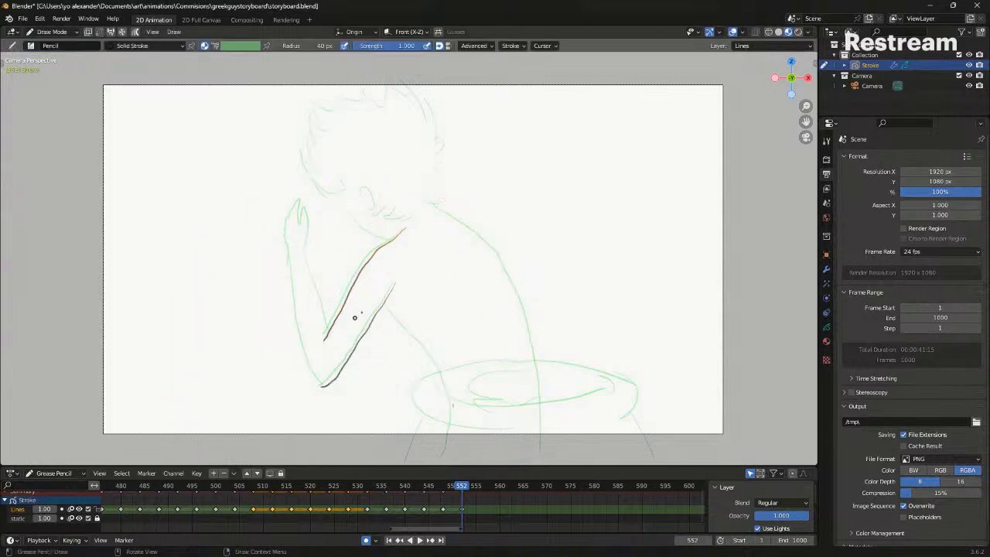
Draw the front torso and back lines on frame 552, adjust the back in Sculpt Mode and compare with frame 548
left_click_drag(388, 304, 449, 443)
left_click_drag(430, 200, 473, 232)
key("ctrl+z")
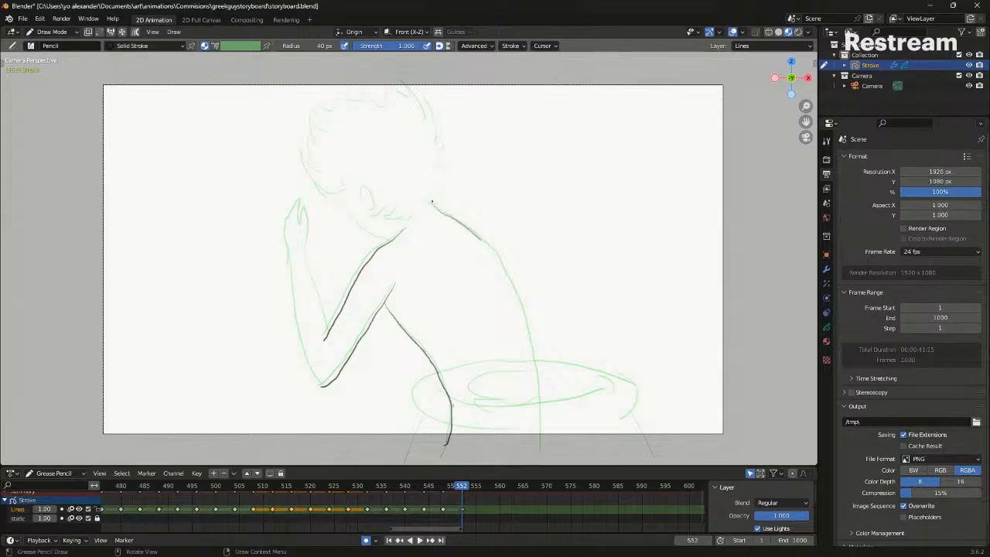
left_click_drag(532, 376, 541, 443)
key("Tab")
left_click(547, 424)
key("ctrl+Tab")
left_click(549, 466)
key("Down")
key("Up")
key("ctrl+Tab")
left_click(408, 288)
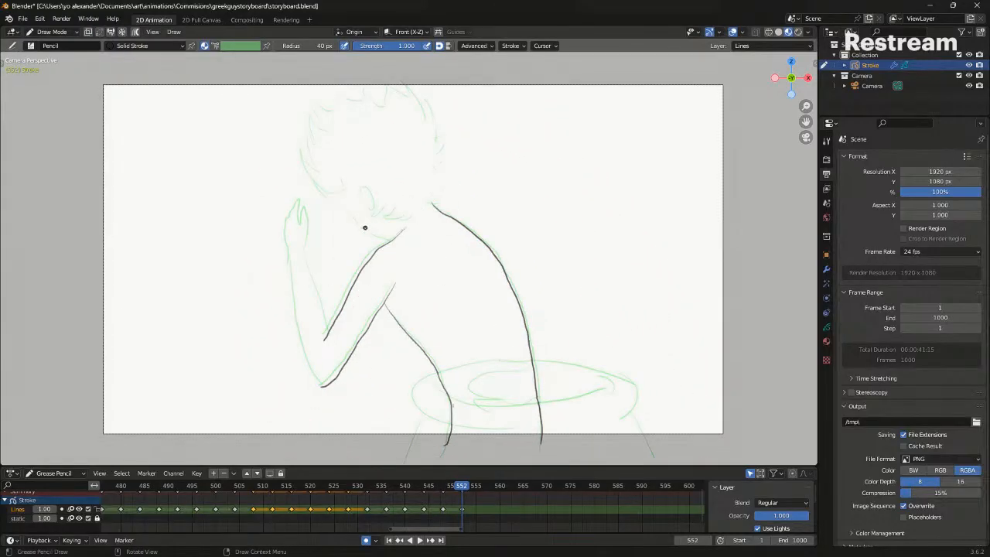
Draw the ear and jaw on frame 552 and flip against frame 548 without overlays
left_click_drag(363, 189, 390, 218)
key("ctrl+z")
left_click_drag(332, 203, 392, 241)
key("alt+shift+z")
key("Down")
key("Up")
key("alt+shift+z")
Draw the spiky hair around the forehead, nape and crown on frame 552
left_click_drag(338, 208, 310, 171)
mouse_move(316, 179)
left_mouse_down()
mouse_move(307, 144)
mouse_move(326, 173)
left_mouse_up()
left_click_drag(318, 167, 310, 120)
left_click_drag(311, 121, 330, 139)
mouse_move(327, 127)
left_mouse_down()
mouse_move(342, 133)
mouse_move(332, 138)
left_mouse_up()
left_click_drag(324, 109, 350, 114)
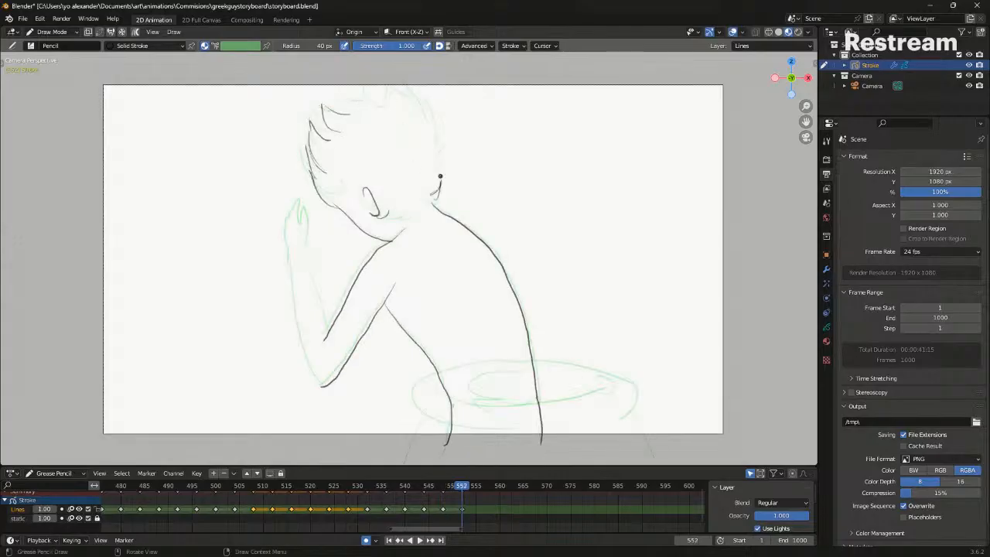
left_click_drag(417, 209, 389, 214)
left_click_drag(420, 104, 397, 82)
left_click_drag(382, 106, 368, 86)
mouse_move(375, 93)
left_mouse_down()
mouse_move(350, 109)
mouse_move(335, 99)
left_mouse_up()
Flip frame 552 against frames 548 and 544 with the overlays hidden to check the head movement
key("alt+shift+z")
key("Down")
key("Up")
key("Down")
key("Down")
key("Up")
key("Up")
key("Down")
key("Down")
key("Up")
key("Up")
Draw the inner and outer forearm lines and the raised hand on frame 552
key("alt+shift+z")
left_click_drag(305, 254, 319, 300)
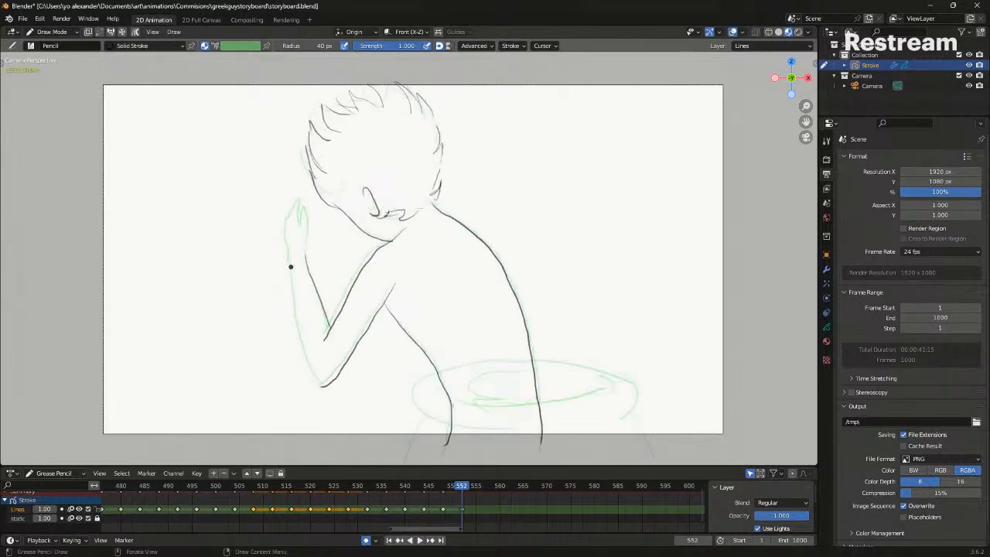
left_click_drag(293, 259, 321, 387)
key("alt+shift+z")
key("alt+shift+z")
left_click_drag(286, 227, 290, 262)
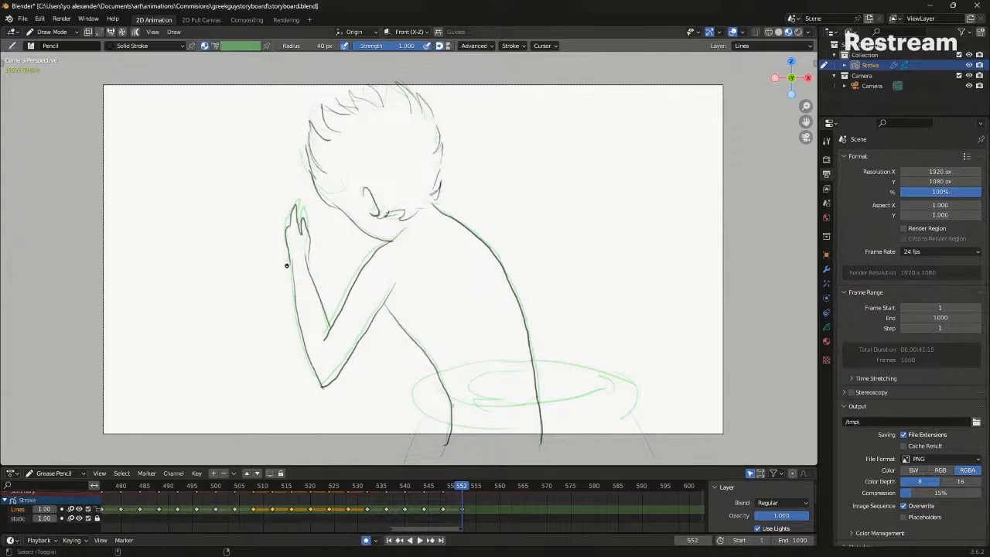
Hide the overlays and step back through the drawings from frame 552 to frame 532 to review the shot
key("alt+shift+z")
key("Down")
key("Up")
key("Down")
key("Down")
key("Down")
key("Down")
key("Down")
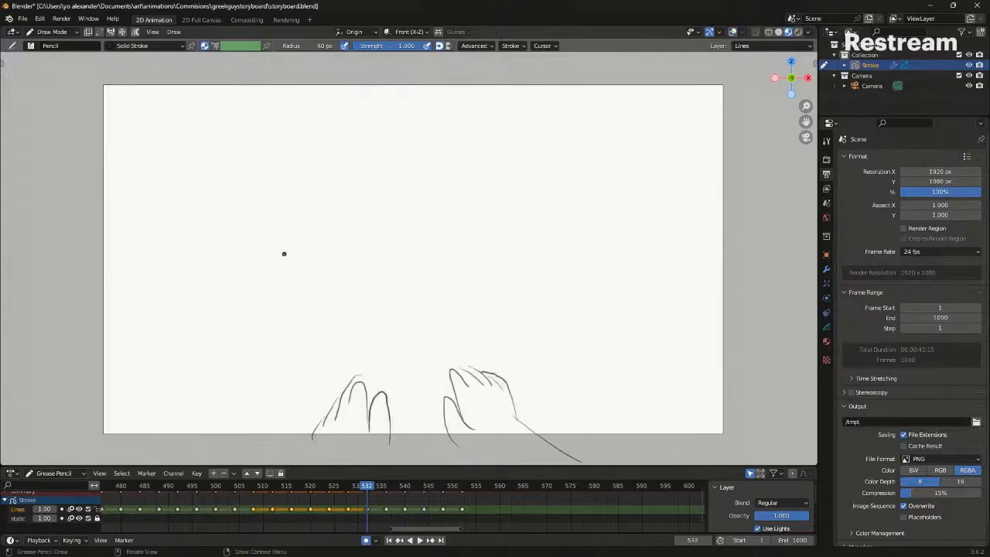
Play back the storyboard shot from frame 532 to review its motion
key("space")
key("space")
key("shift+ctrl+space")
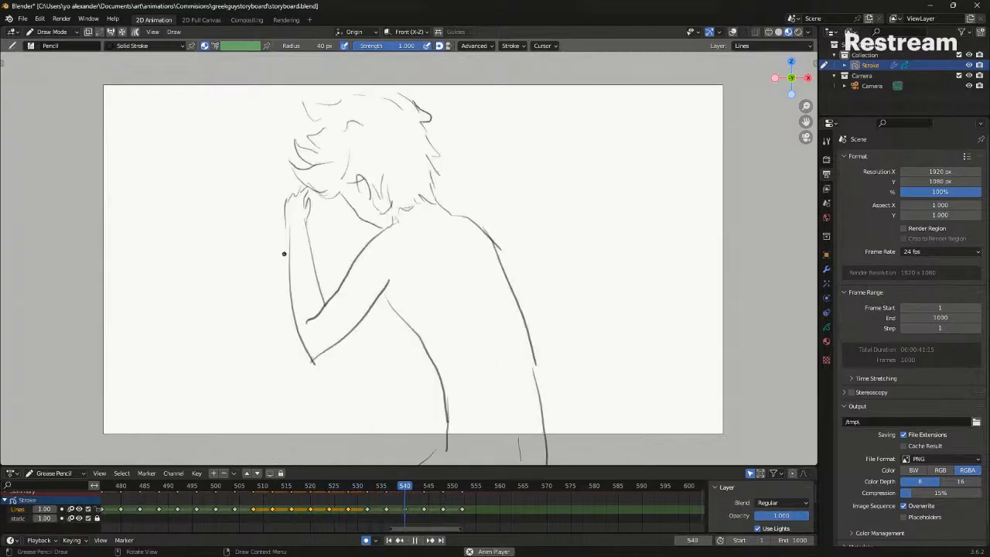
key("space")
Insert a blank keyframe at frame 556 on the Lines layer
key("Down")
key("Right")
key("Right")
key("Right")
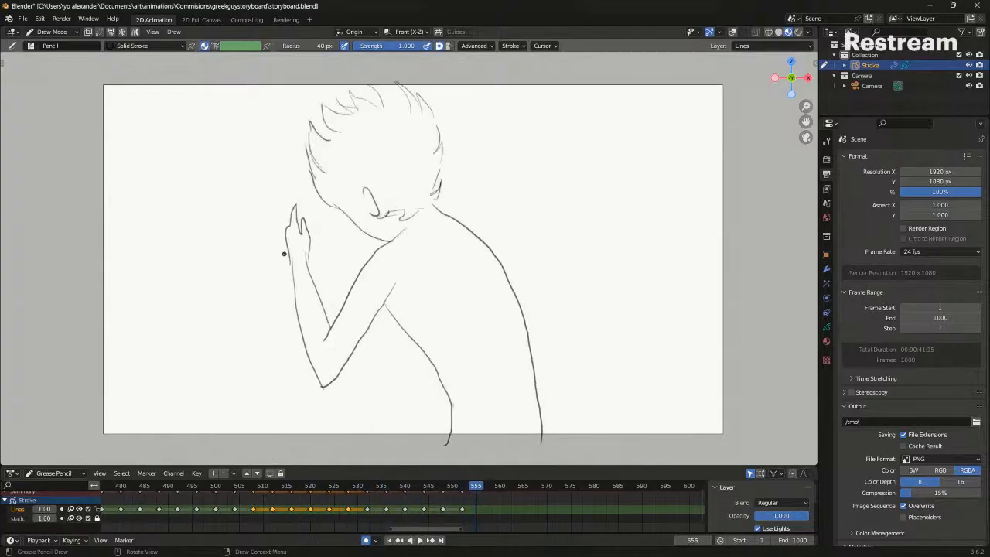
key("Right")
key("shift+i")
middle_click_drag(559, 310, 546, 312, "shift")
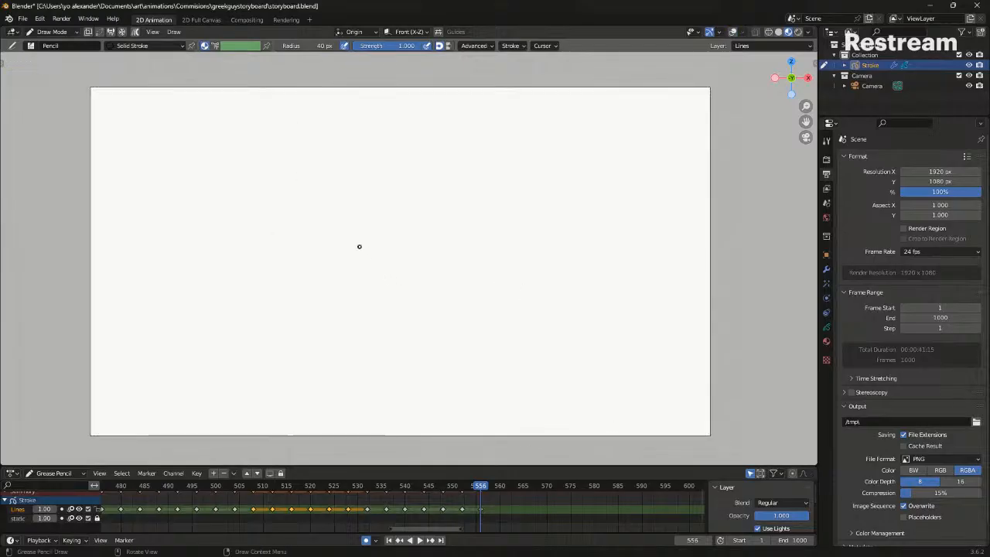
Draw a jagged diagonal edge from the upper right to the lower left of the canvas on frame 556
mouse_move(535, 110)
left_mouse_down()
mouse_move(524, 180)
mouse_move(511, 163)
left_mouse_up()
mouse_move(510, 162)
left_mouse_down()
mouse_move(508, 129)
mouse_move(517, 234)
left_mouse_up()
mouse_move(515, 228)
left_mouse_down()
mouse_move(464, 290)
mouse_move(437, 280)
left_mouse_up()
mouse_move(424, 270)
left_mouse_down()
mouse_move(422, 334)
mouse_move(298, 464)
left_mouse_up()
Scale down the jagged edge strokes and move them lower and to the right on frame 556
key("Tab")
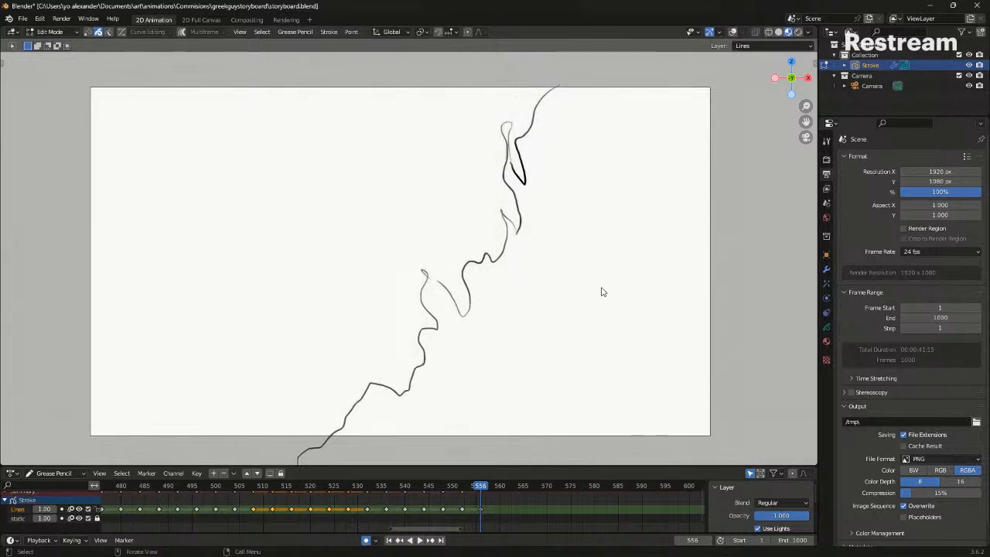
key("s")
left_click(600, 280)
key("g")
left_click(621, 316)
Extend the jagged edge past the upper canvas border and add a second line running out at the lower left
key("ctrl+Tab")
left_click(561, 173)
left_click_drag(561, 152, 580, 60)
mouse_move(356, 433)
left_mouse_down()
mouse_move(321, 405)
mouse_move(215, 464)
left_mouse_up()
key("ctrl+z")
left_click_drag(374, 433, 273, 459)
Move the jagged edge strokes from the Lines layer to the static layer on frame 556, and return to drawing on Lines
key("Tab")
right_click_drag(594, 63, 623, 93, "ctrl")
key("x")
left_click(441, 358)
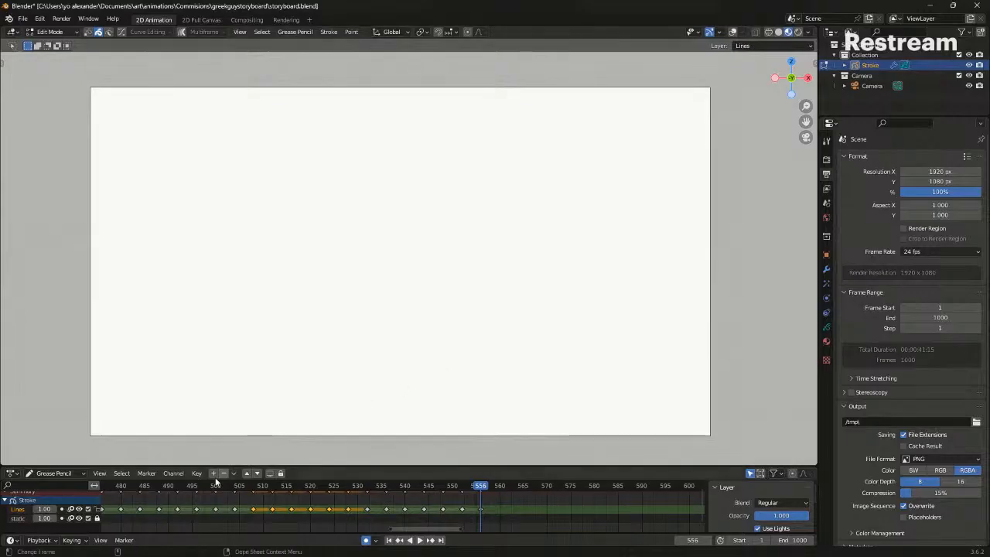
left_click(106, 519)
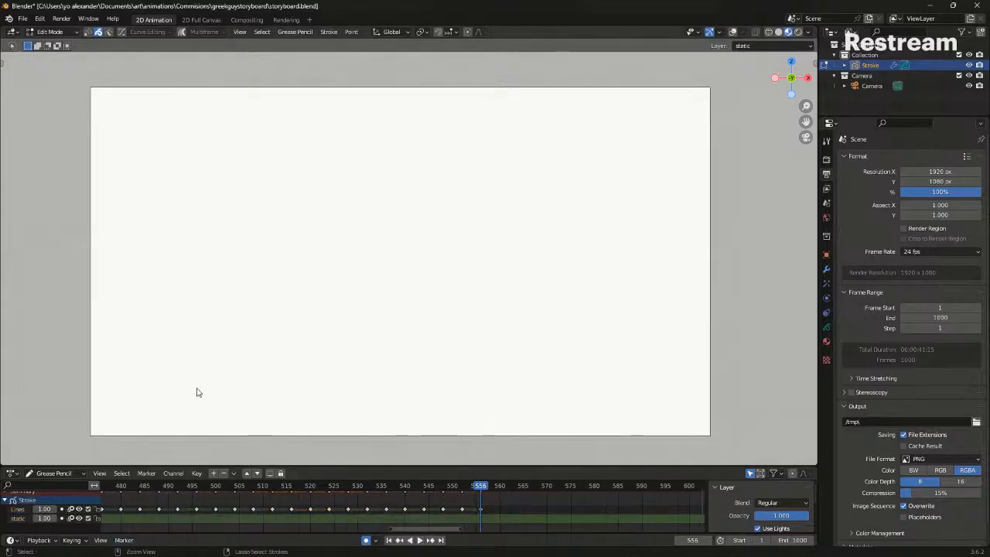
key("ctrl+v")
key("ctrl+Tab")
left_click(211, 332)
left_click(97, 519)
left_click(112, 511)
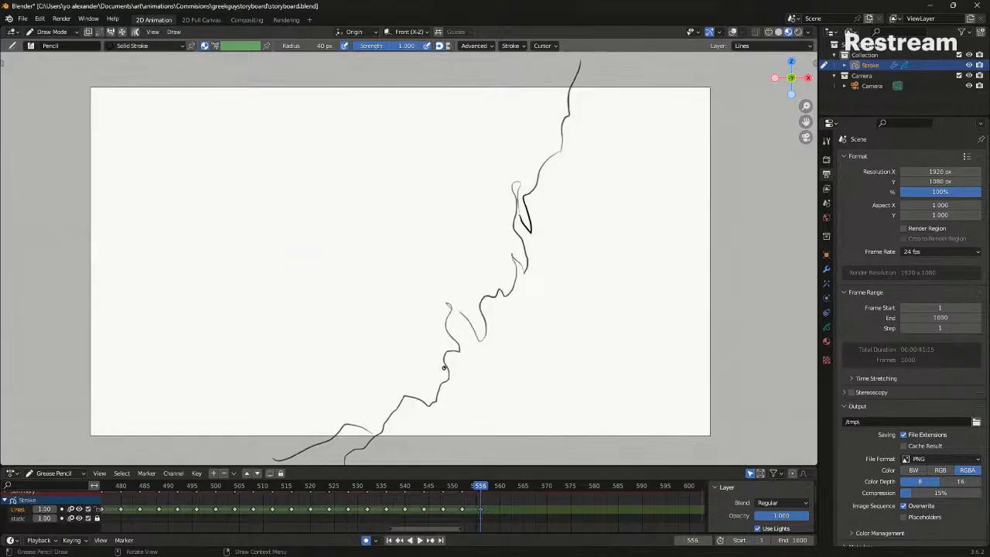
Erase a gap in the middle of the jagged edge and draw two hands gripping the edge on frame 556
left_click_drag(496, 292, 474, 286)
key("ctrl+z")
left_click(482, 311, "ctrl")
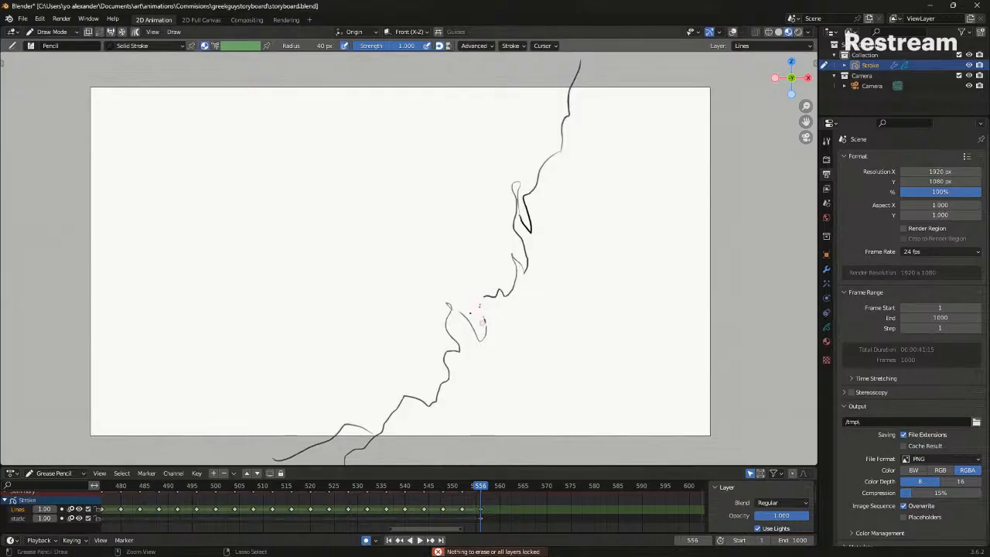
mouse_move(487, 309)
left_mouse_down()
mouse_move(481, 288)
mouse_move(481, 337)
left_mouse_up()
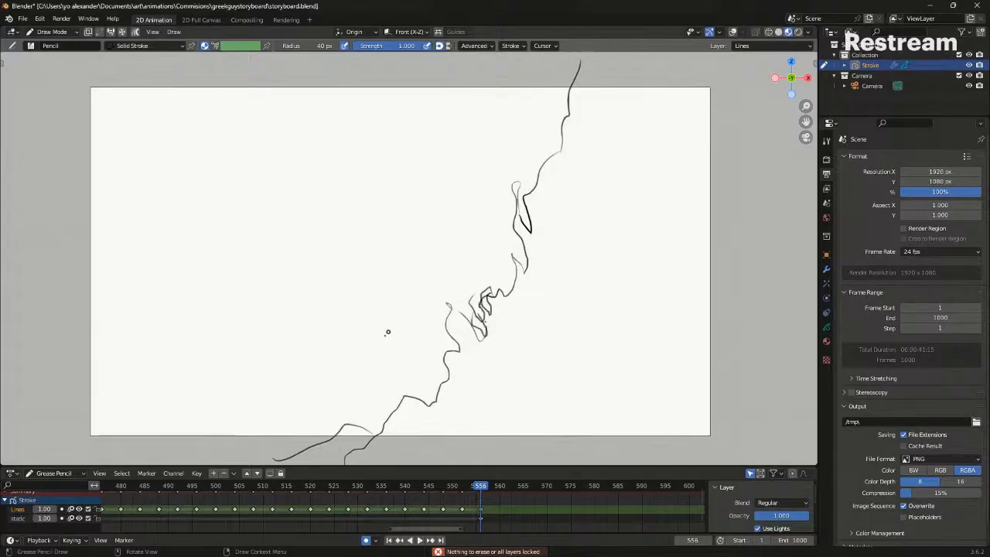
mouse_move(392, 391)
left_mouse_down()
mouse_move(378, 418)
mouse_move(384, 439)
left_mouse_up()
mouse_move(395, 395)
left_mouse_down()
mouse_move(403, 416)
mouse_move(422, 401)
mouse_move(389, 428)
left_mouse_up()
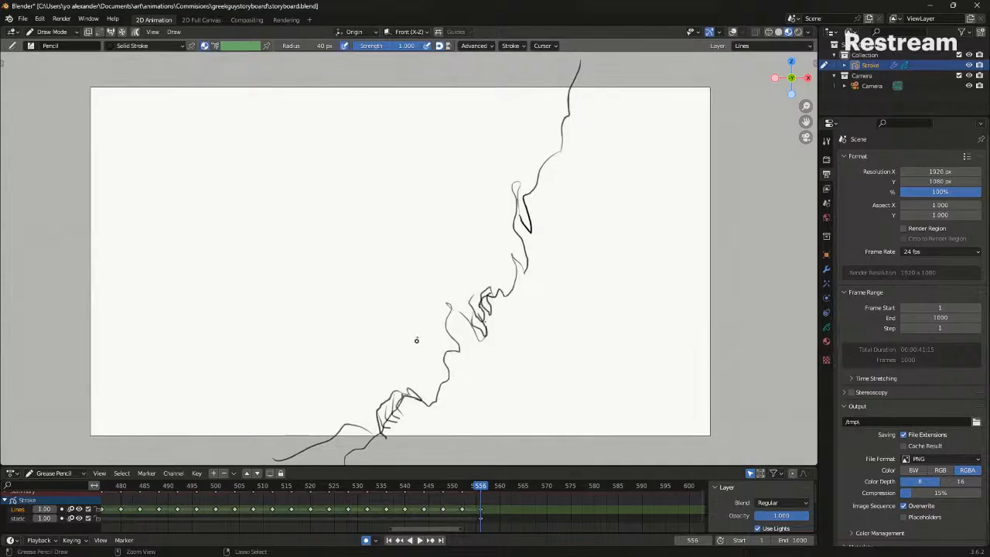
Draw the head, face and shoulder of the figure peeking out behind the edge on frame 556
left_click_drag(418, 343, 433, 385)
left_click_drag(415, 304, 405, 353)
key("ctrl+z")
mouse_move(415, 302)
left_mouse_down()
mouse_move(422, 401)
mouse_move(439, 281)
mouse_move(455, 264)
left_mouse_up()
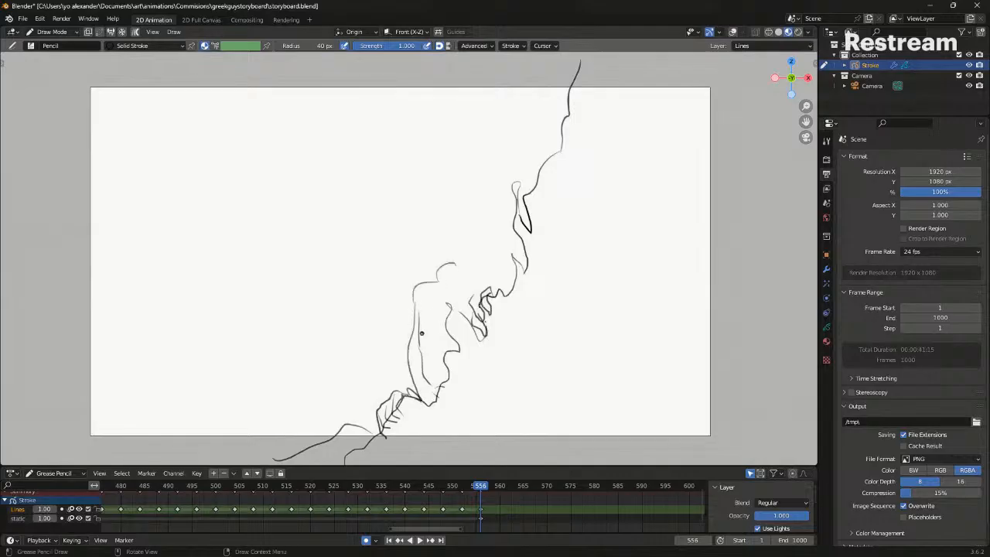
left_click_drag(429, 342, 423, 347)
key("ctrl+z")
left_click_drag(454, 265, 512, 291)
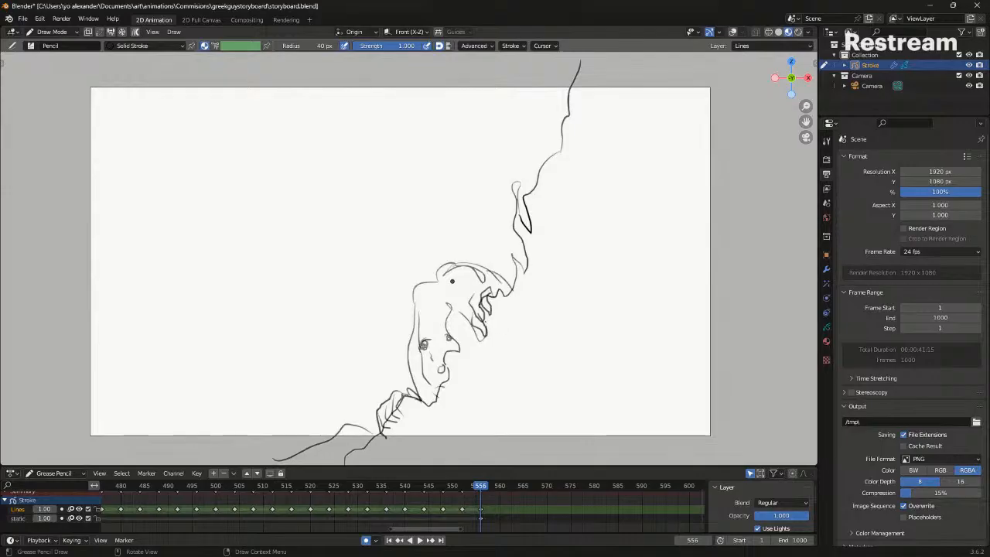
Play the animation past the new drawing and return to frame 556
key("Tab")
key("space")
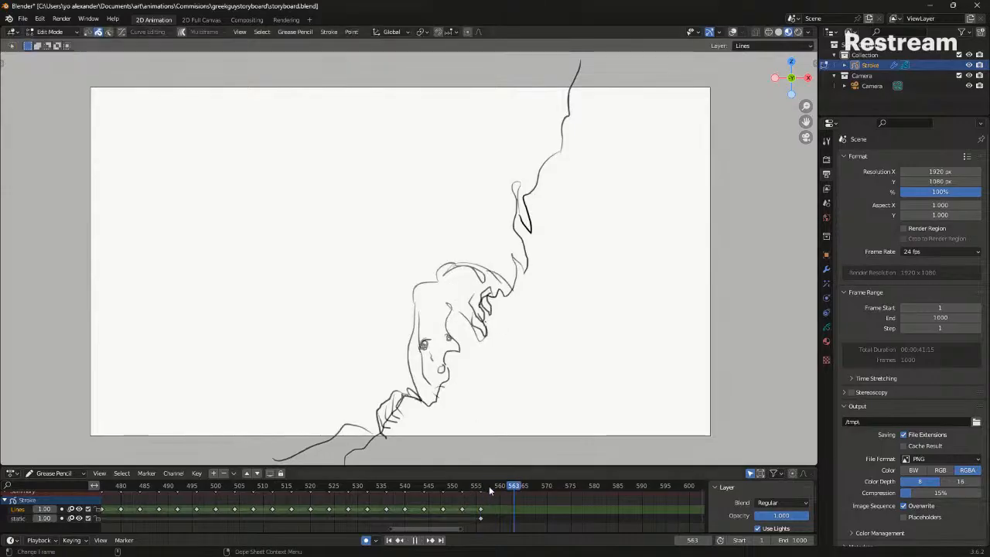
key("Escape")
left_click(482, 487)
Advance to frame 560, lock the static layer and return to Draw Mode
key("Right")
key("Right")
key("Right")
key("Right")
key("Right")
key("Left")
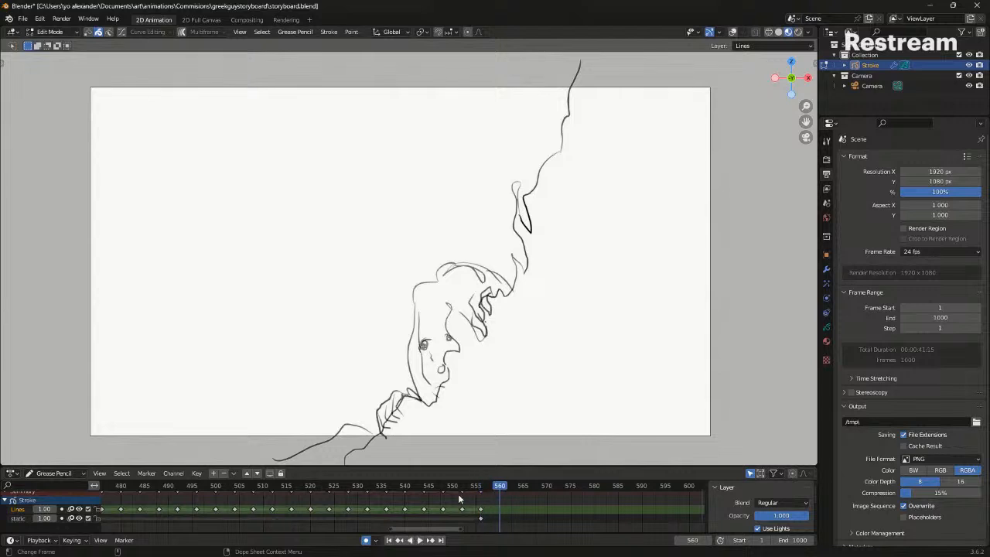
left_click(97, 518)
key("ctrl+Tab")
left_click(336, 305)
key("alt+shift+z")
key("alt+shift+z")
Draw the long outer line of the near arm and the opposite shoulder line of the rising figure on frame 560
left_click_drag(389, 252, 376, 358)
key("ctrl+z")
left_click_drag(396, 246, 374, 416)
key("ctrl+z")
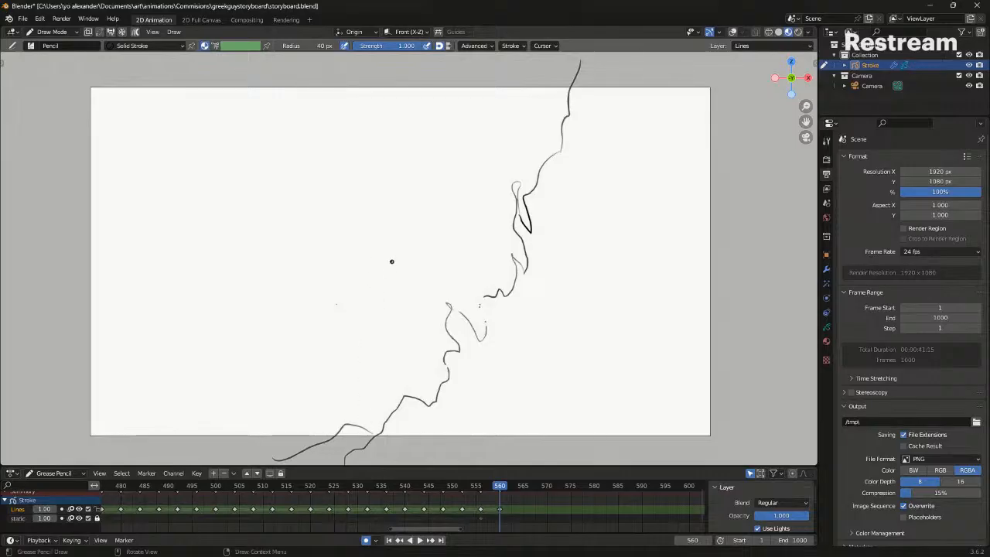
left_click_drag(395, 244, 376, 433)
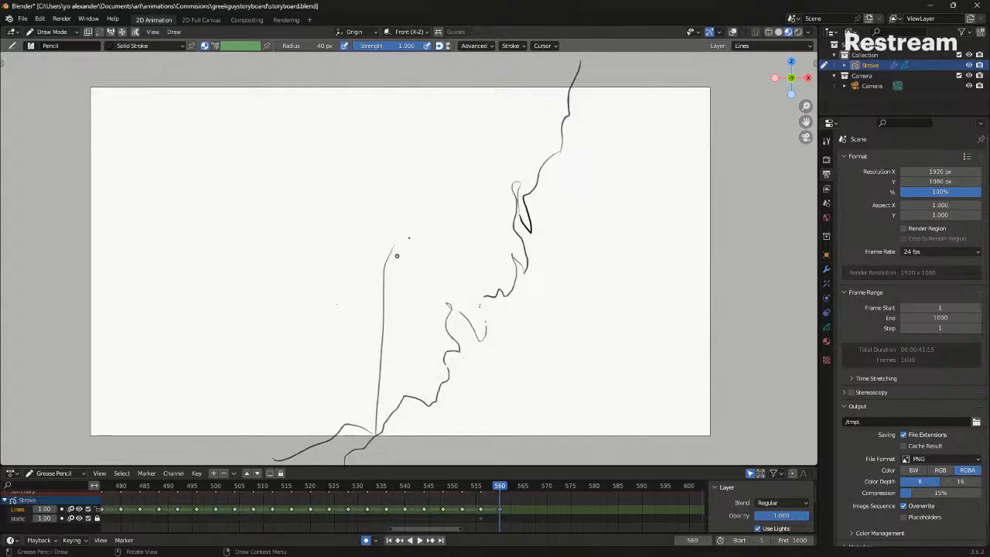
left_click_drag(479, 200, 528, 257)
key("ctrl+z")
key("ctrl+z")
Draw the inner arm lines and the two rounded chest shapes on frame 560
mouse_move(393, 258)
left_mouse_down()
mouse_move(399, 321)
mouse_move(422, 307)
mouse_move(416, 340)
left_mouse_up()
key("ctrl+z")
mouse_move(446, 292)
left_mouse_down()
mouse_move(453, 313)
mouse_move(442, 279)
left_mouse_up()
mouse_move(483, 247)
left_mouse_down()
mouse_move(494, 301)
mouse_move(492, 263)
mouse_move(516, 298)
left_mouse_up()
key("ctrl+z")
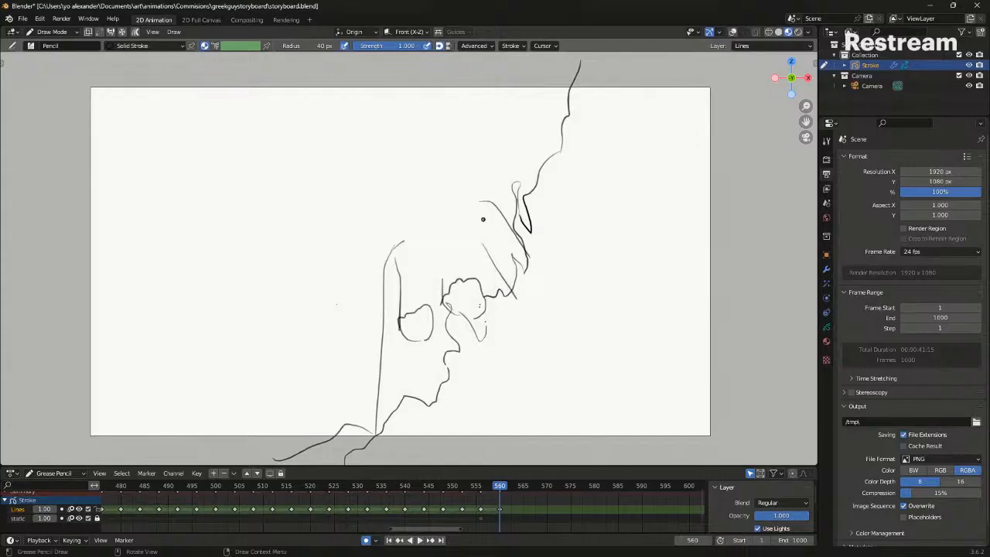
Draw the neck, the collar lines and the ear of the figure on frame 560
key("ctrl+z")
mouse_move(446, 182)
left_mouse_down()
mouse_move(450, 201)
mouse_move(469, 207)
left_mouse_up()
key("ctrl+z")
mouse_move(393, 249)
left_mouse_down()
mouse_move(460, 208)
mouse_move(412, 193)
left_mouse_up()
left_click_drag(454, 134, 455, 153)
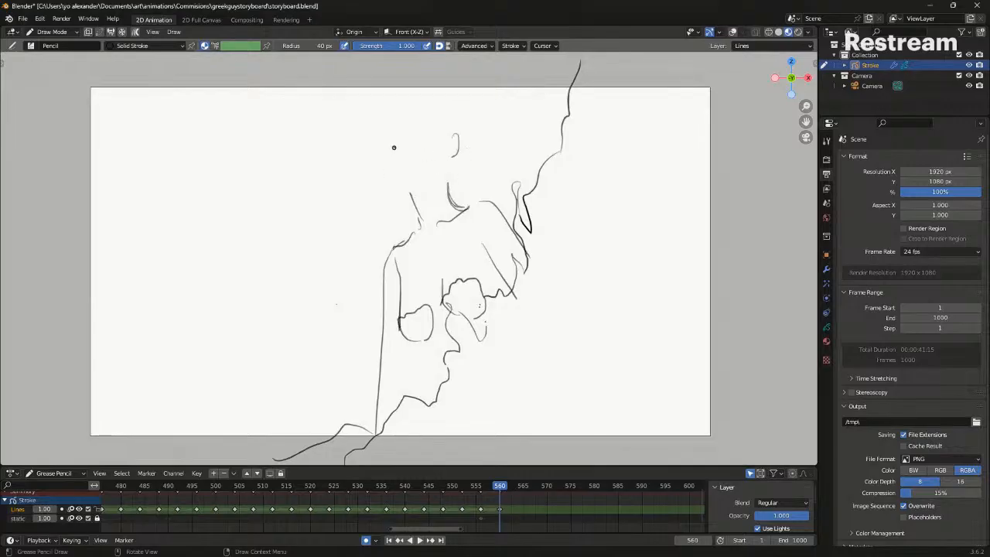
Draw the face contour, chin, jaw and long hair falling behind the shoulder on frame 560
key("ctrl+z")
left_click_drag(382, 116, 388, 191)
left_click_drag(456, 161, 449, 189)
mouse_move(444, 94)
left_mouse_down()
mouse_move(484, 185)
mouse_move(518, 200)
left_mouse_up()
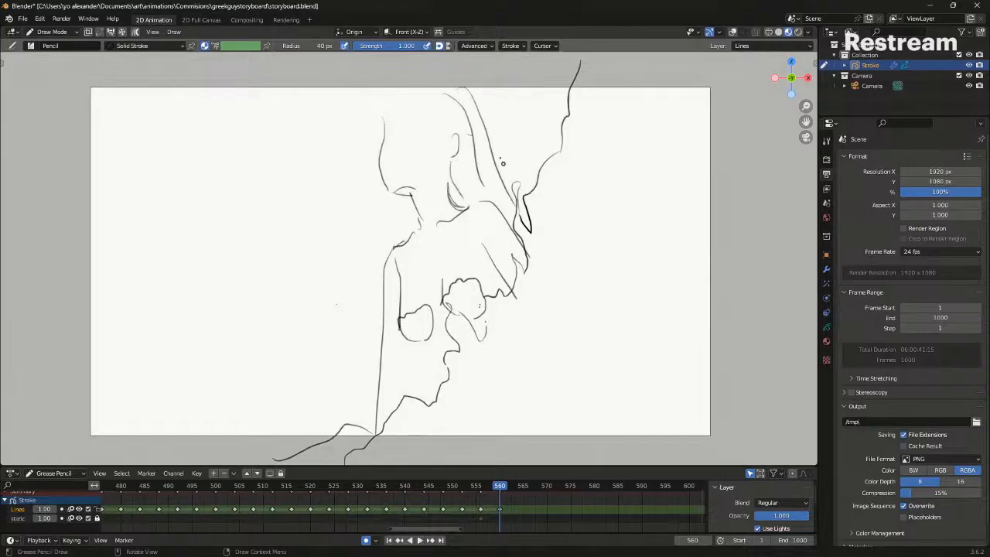
Add the front neck line, the top of the head and the hairline sweeping down to the ear on frame 560
left_click_drag(407, 195, 408, 242)
left_click_drag(381, 90, 380, 132)
left_click_drag(406, 99, 457, 191)
key("ctrl+z")
left_click_drag(413, 104, 449, 137)
key("ctrl+z")
key("ctrl+z")
left_click_drag(381, 127, 401, 95)
key("ctrl+z")
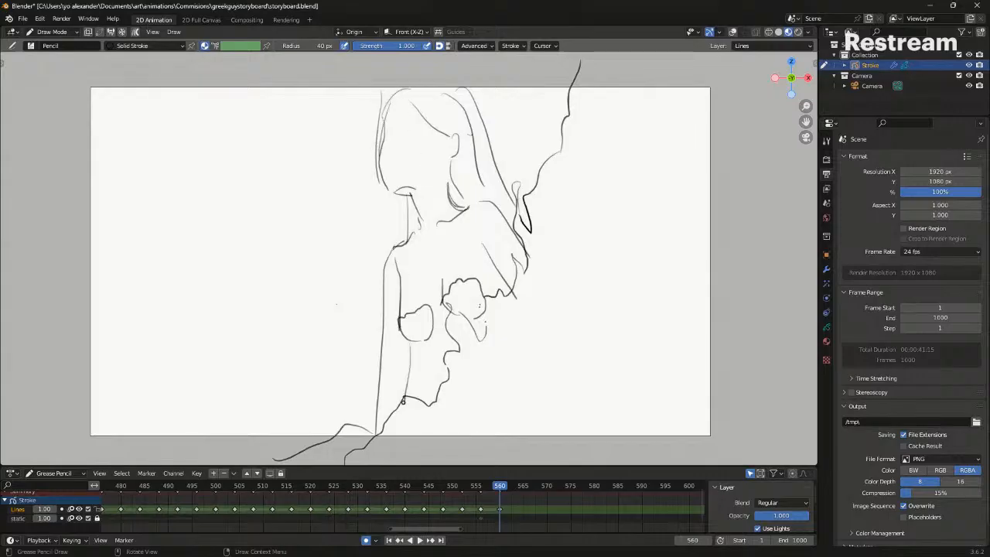
Scale down the figure on frame 560 and move it up and to the left, clear of the jagged edge
key("Tab")
key("shift+alt+z")
key("s")
left_click(546, 259)
key("g")
left_click(517, 236)
key("s")
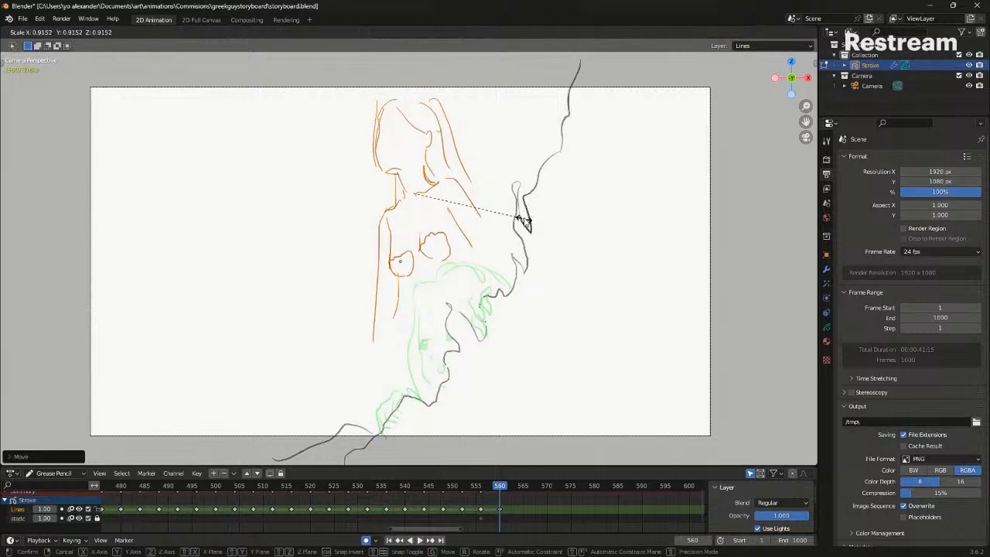
left_click(526, 222)
key("ctrl+Tab")
left_click(541, 184)
key("shift+alt+z")
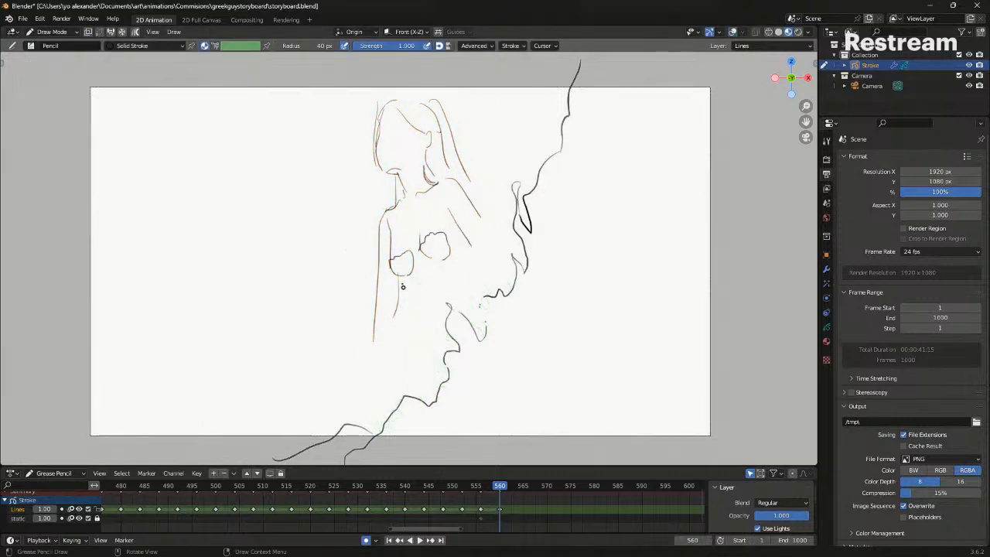
Draw the waist, the bent arm resting on the edge, and the near forearm and hand on frame 560
key("ctrl+z")
left_click_drag(399, 276, 419, 314)
mouse_move(464, 248)
left_mouse_down()
mouse_move(473, 286)
mouse_move(503, 298)
left_mouse_up()
key("ctrl+z")
left_click_drag(473, 246, 481, 276)
left_click_drag(477, 218, 510, 295)
key("shift+alt+z")
key("ctrl+z")
left_click_drag(376, 343, 355, 425)
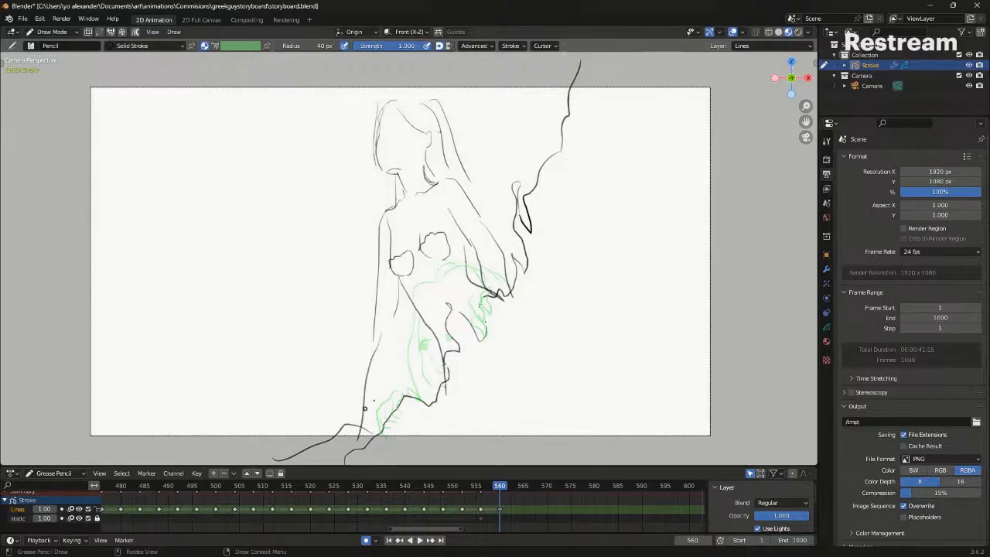
key("shift+alt+z")
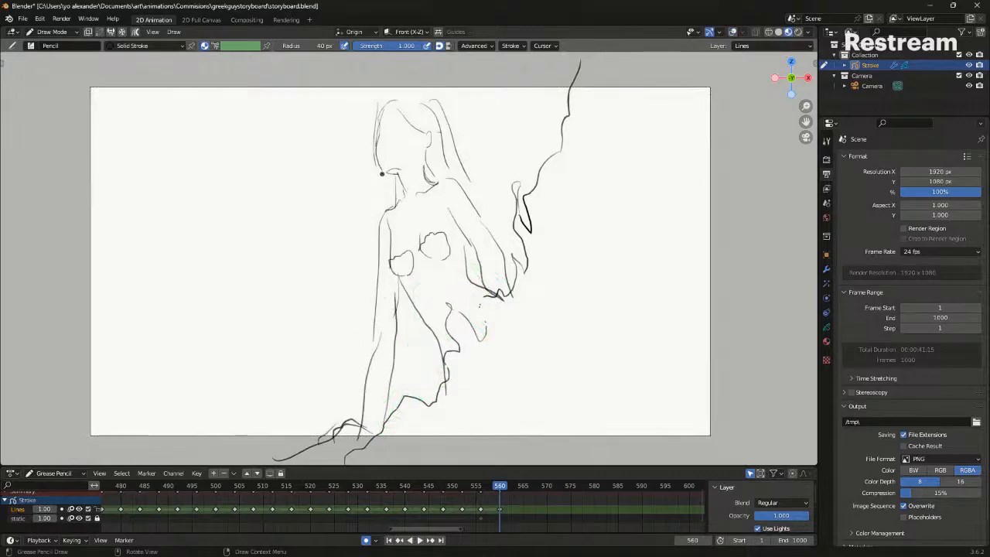
Draw the worried eyebrows, eyes, nose and mouth on the figure's face on frame 560
key("ctrl+z")
scroll(405, 264, "up", 8)
middle_click_drag(330, 203, 385, 308, "shift")
left_click_drag(378, 194, 419, 209)
key("ctrl+z")
key("ctrl+z")
left_click_drag(346, 185, 325, 220)
mouse_move(384, 231)
left_mouse_down()
mouse_move(437, 244)
mouse_move(402, 222)
mouse_move(388, 246)
mouse_move(419, 272)
left_mouse_up()
key("ctrl+z")
key("ctrl+z")
key("ctrl+z")
key("ctrl+z")
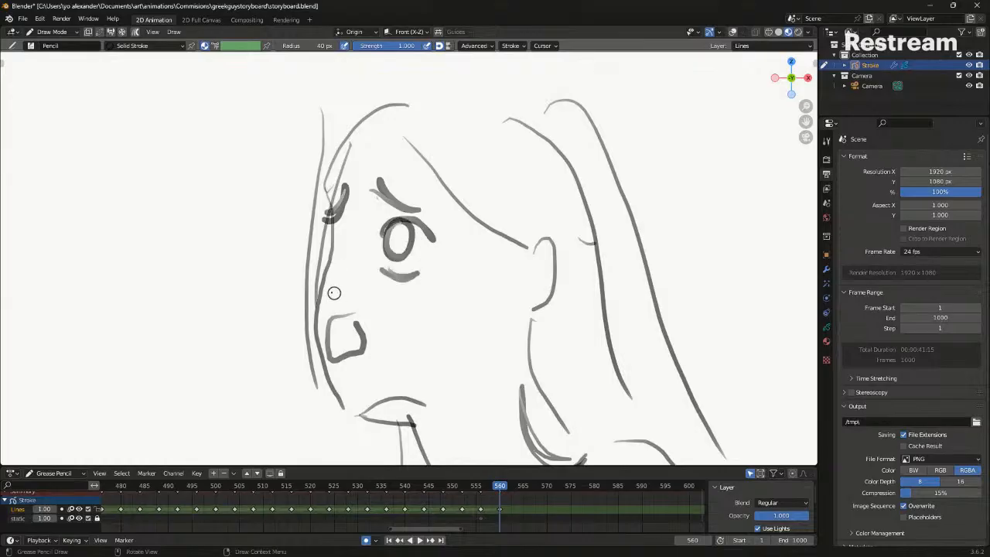
mouse_move(333, 232)
left_mouse_down()
mouse_move(351, 228)
mouse_move(325, 283)
left_mouse_up()
left_click_drag(336, 229, 330, 279)
Flip between the drawings on frames 556 and 560 to compare the figure's rise
scroll(368, 259, "down", 1)
scroll(368, 259, "down", 6)
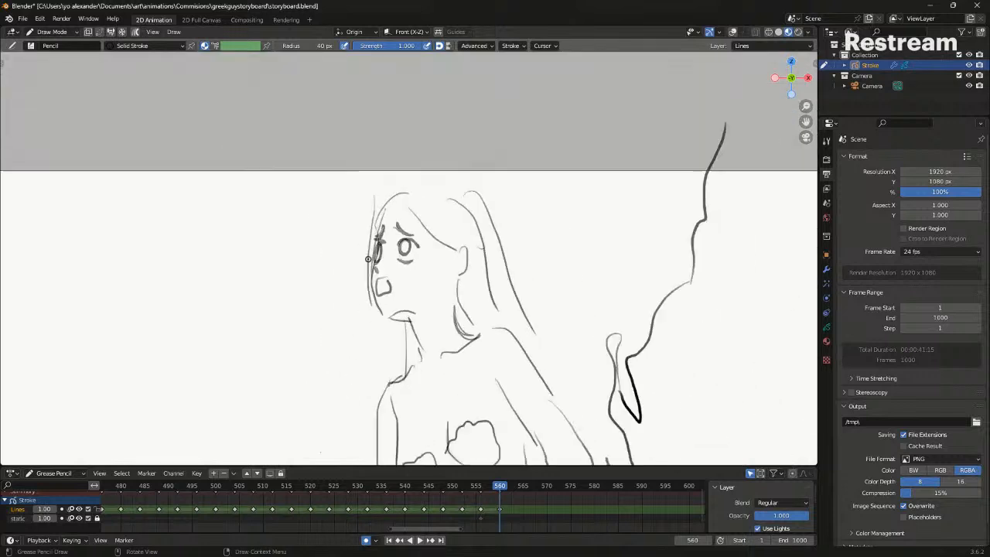
middle_click_drag(451, 370, 437, 272, "shift")
key("Down")
key("Up")
key("Down")
key("Up")
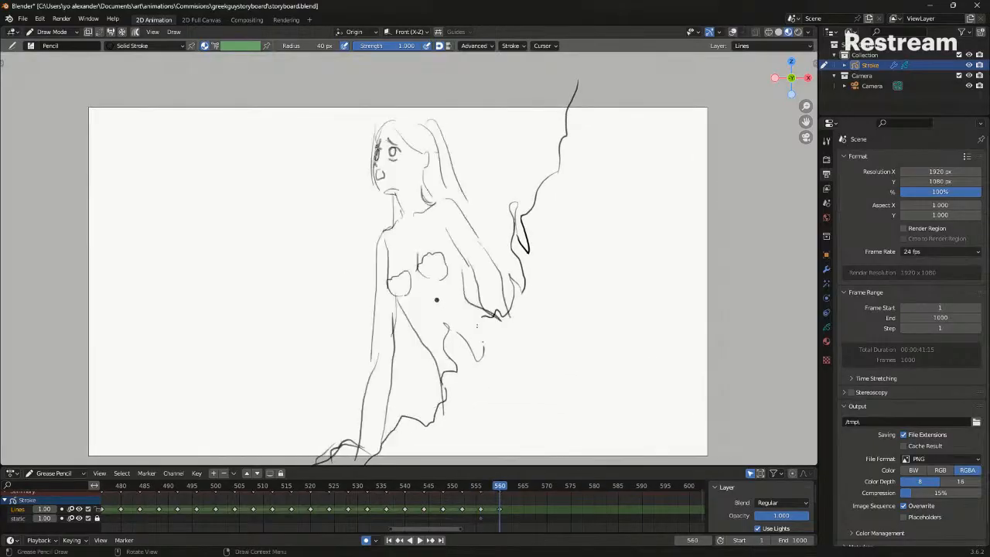
key("Down")
Move the figure on frame 556 slightly left and down, and flip against frame 560 to check the alignment
key("Tab")
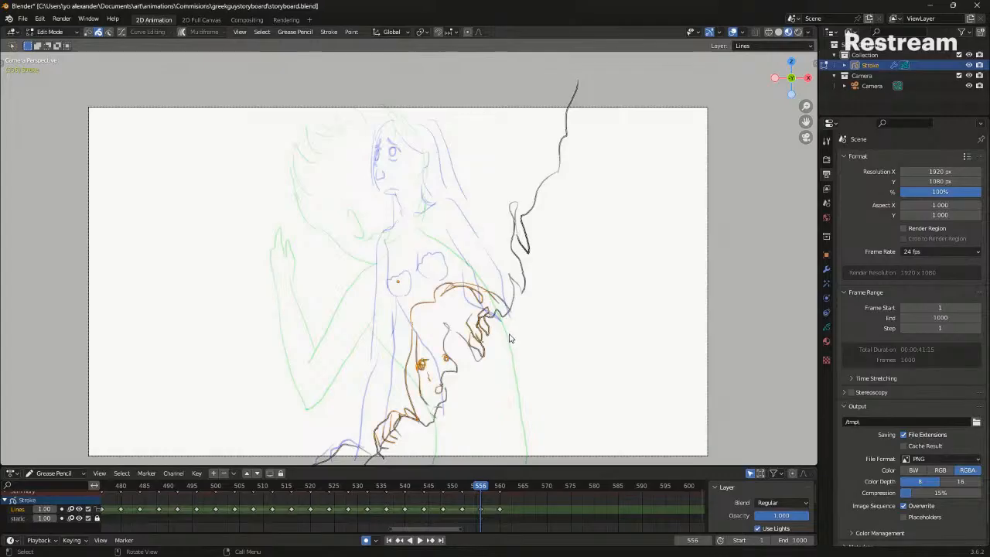
key("g")
left_click(482, 348)
key("alt+shift+z")
key("Down")
key("Up")
key("Up")
key("Down")
key("Up")
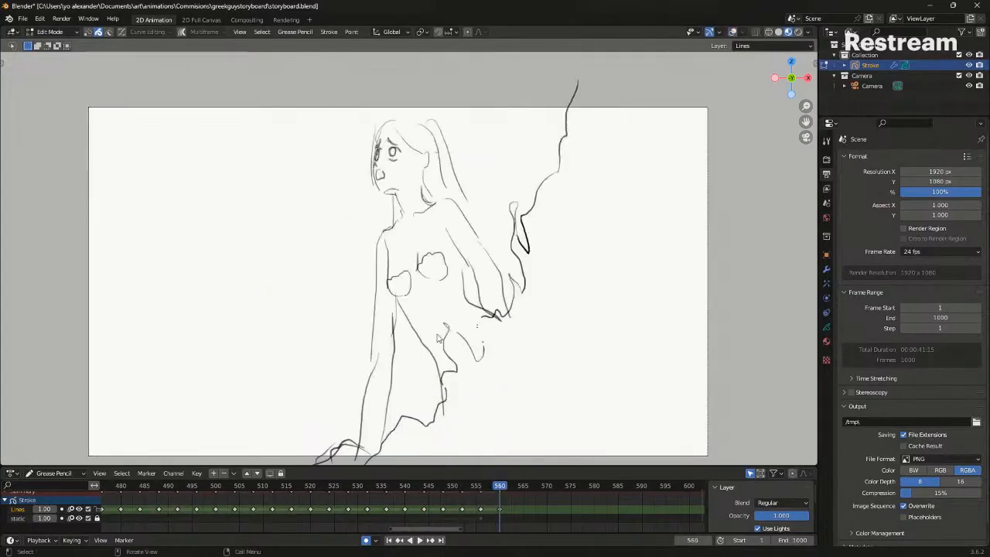
Push the figure's torso and waist side lines slightly left on frame 560 with the Sculpt Push brush
key("alt+shift+z")
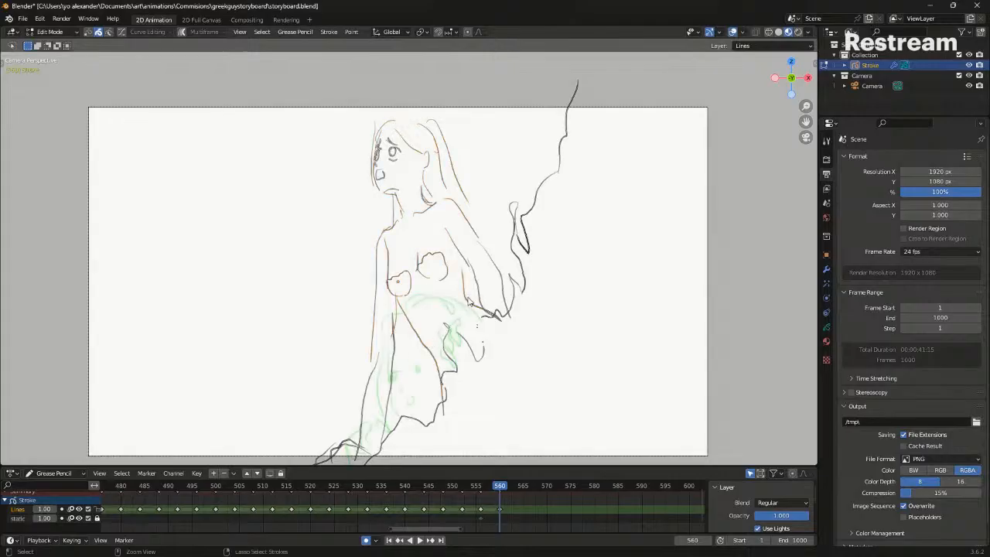
key("ctrl+Tab")
left_click(470, 362)
mouse_move(470, 389)
left_mouse_down()
mouse_move(442, 442)
mouse_move(490, 448)
mouse_move(550, 347)
mouse_move(506, 440)
mouse_move(483, 437)
left_mouse_up()
middle_click_drag(474, 402, 464, 376, "shift")
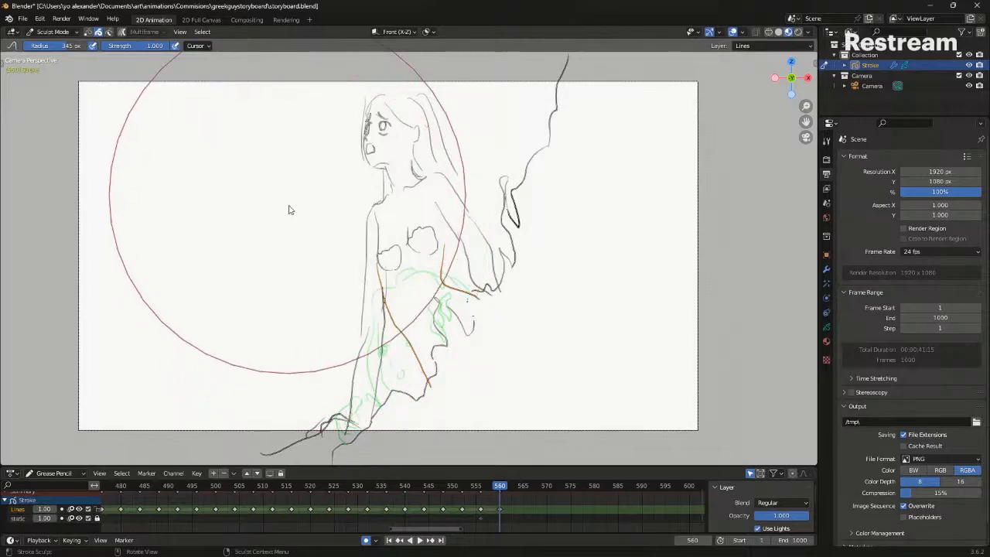
Select the two chest outlines and the shoulder stroke on frame 560, and push them slightly left in Sculpt Mode
key("Tab")
left_click(386, 247)
left_click(415, 227, "shift")
key("ctrl+Tab")
left_click(412, 288)
left_click_drag(375, 292, 391, 294)
key("Tab")
left_click(378, 225)
key("ctrl+Tab")
left_click(397, 286)
left_click_drag(414, 326, 403, 324)
Hide the onion skin and flip between frames 556 and 560 to check the adjusted torso
key("shift+alt+z")
key("Down")
key("Up")
key("Down")
key("Up")
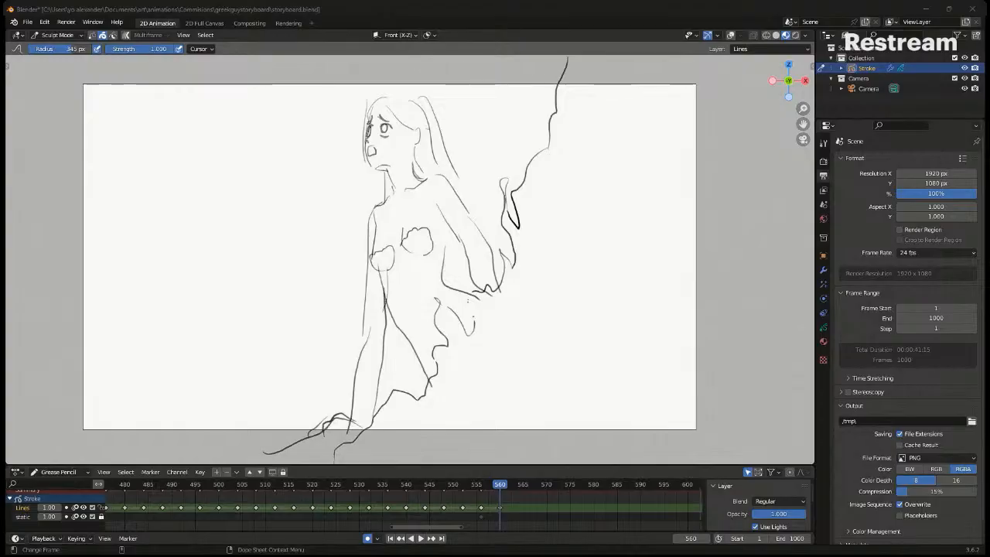
Delete the stray stroke below the chest on frame 560 and sculpt the chest outlines slightly further left
key("ctrl+Tab")
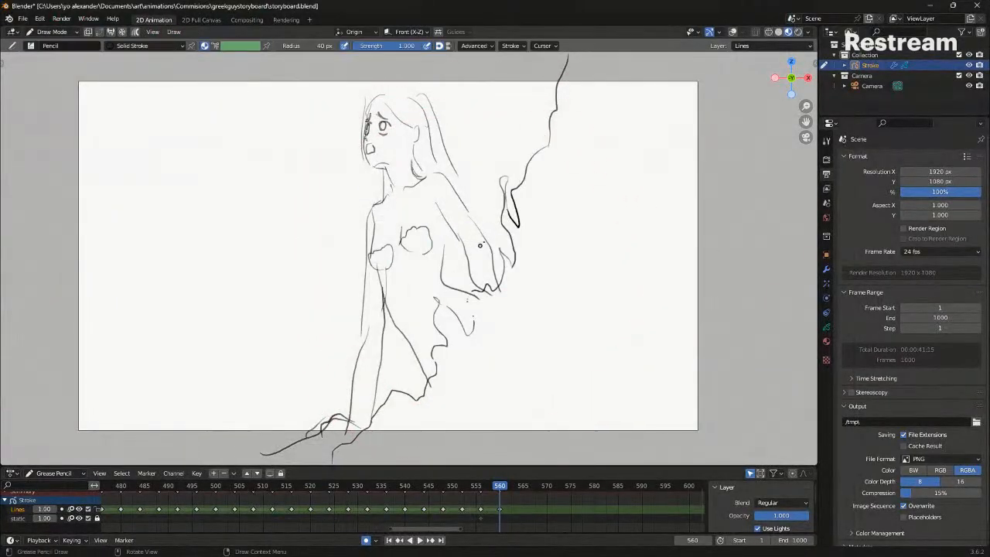
key("ctrl+Tab")
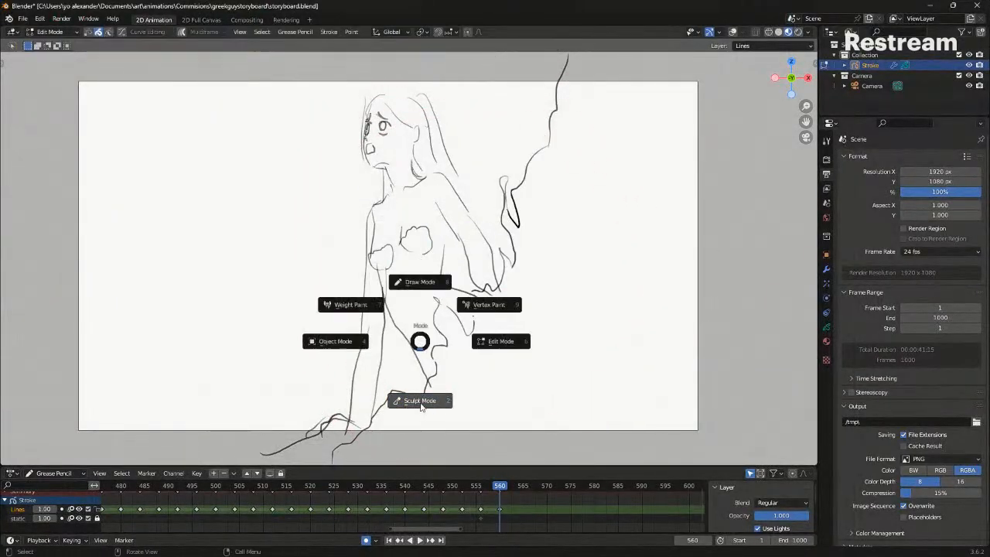
left_click(536, 415)
mouse_move(536, 415)
left_mouse_down()
mouse_move(512, 370)
mouse_move(387, 376)
mouse_move(387, 325)
mouse_move(363, 252)
mouse_move(320, 243)
left_mouse_up()
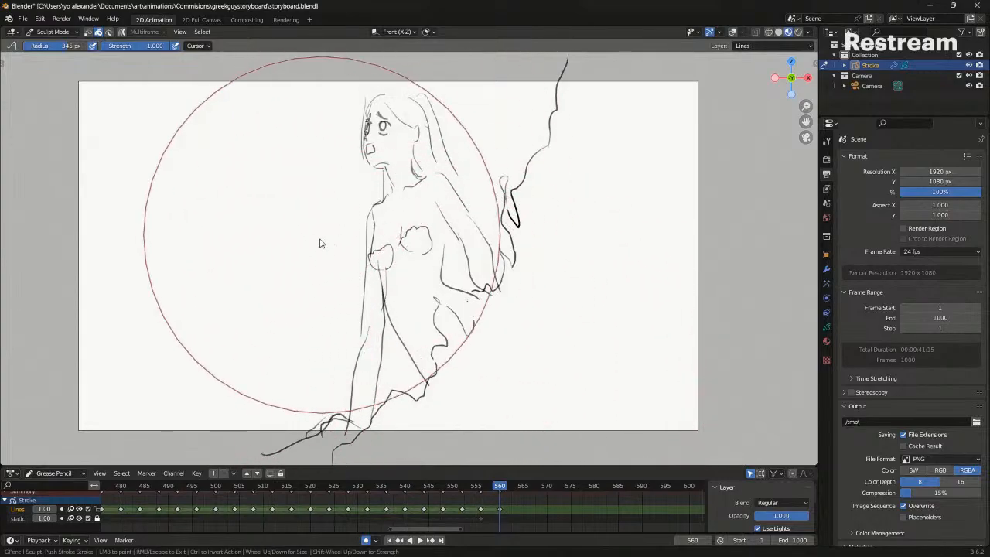
key("Tab")
left_click_drag(406, 222, 407, 225)
mouse_move(395, 225)
left_mouse_down()
mouse_move(414, 220)
mouse_move(424, 232)
left_mouse_up()
key("x")
left_click(387, 291)
key("ctrl+Tab")
left_click(414, 285)
left_click_drag(371, 322, 369, 296)
key("Tab")
key("ctrl+Tab")
left_click(377, 286)
Flip repeatedly between frames 556 and 560 without overlays to judge the figure's movement
key("alt+shift+z")
key("alt+shift+z")
key("Down")
key("Up")
key("Down")
key("Up")
key("Down")
key("Up")
Insert a blank keyframe at frame 564 in Draw Mode with the onion skin of the previous drawing shown
key("Right")
key("Right")
key("Right")
key("ctrl+Tab")
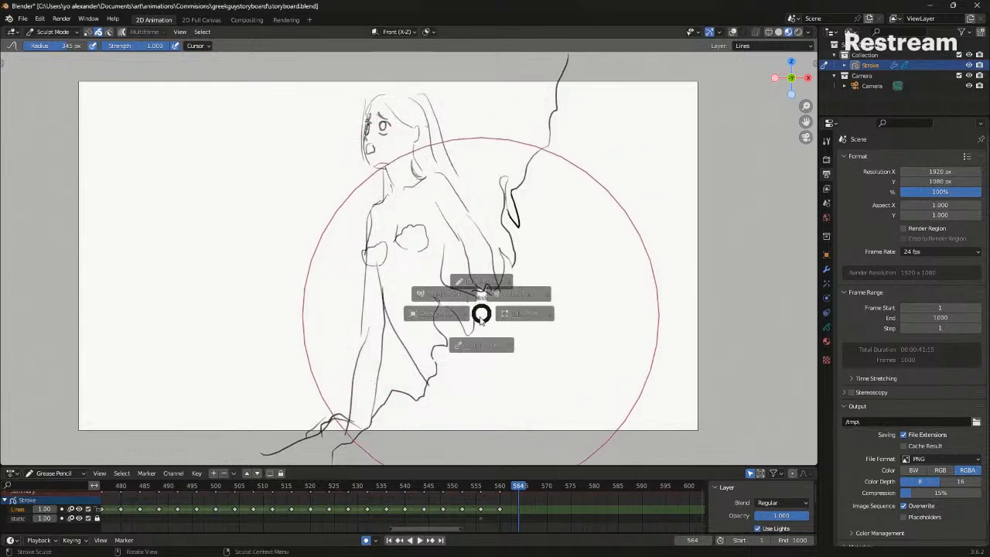
left_click(491, 272)
key("shift+i")
key("alt+shift+z")
middle_click_drag(464, 224, 464, 227, "shift")
scroll(464, 227, "up", 5)
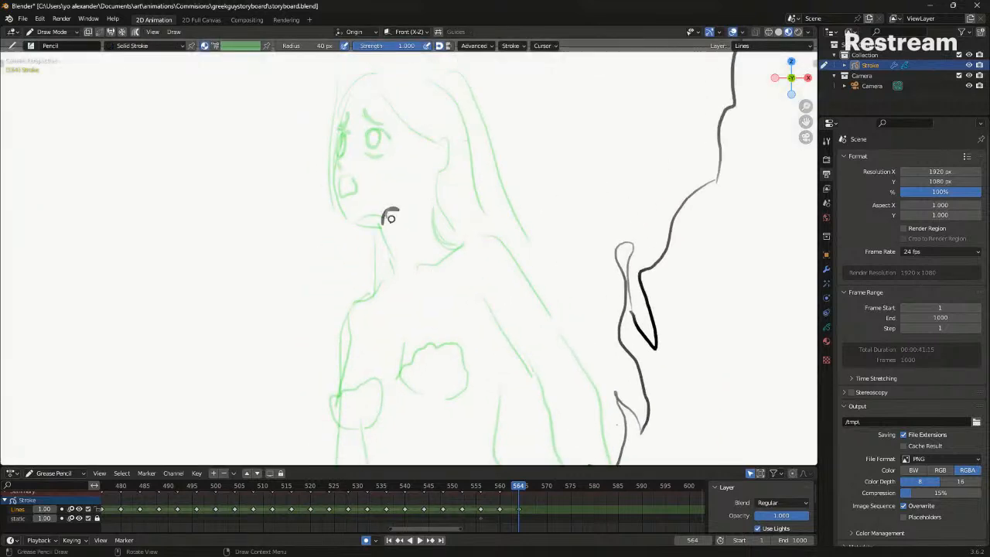
Draw the small frowning mouth, the nose and both eyes of the face turned toward the viewer on frame 564
key("ctrl+z")
left_click_drag(399, 215, 389, 222)
key("ctrl+z")
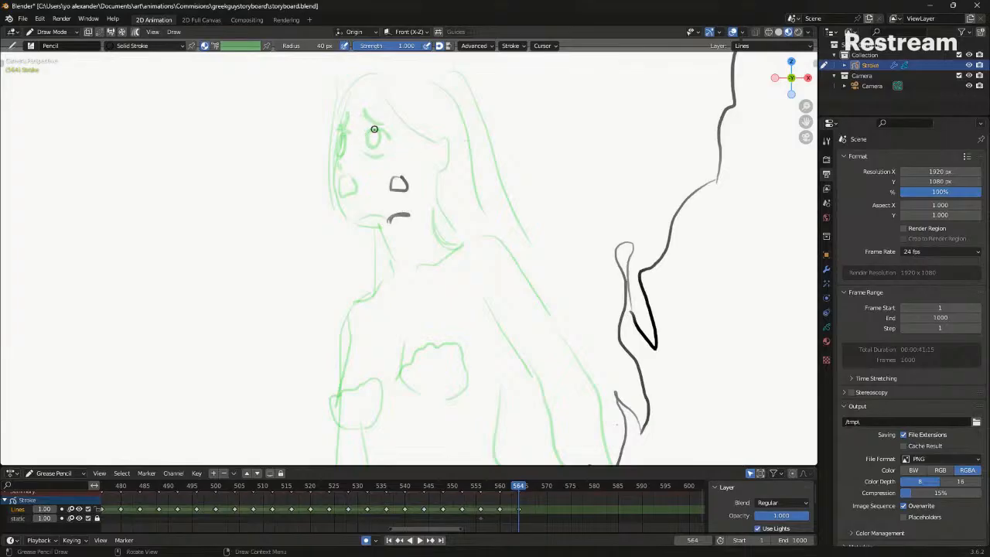
key("ctrl+z")
mouse_move(379, 135)
left_mouse_down()
mouse_move(354, 143)
mouse_move(368, 136)
mouse_move(430, 158)
left_mouse_up()
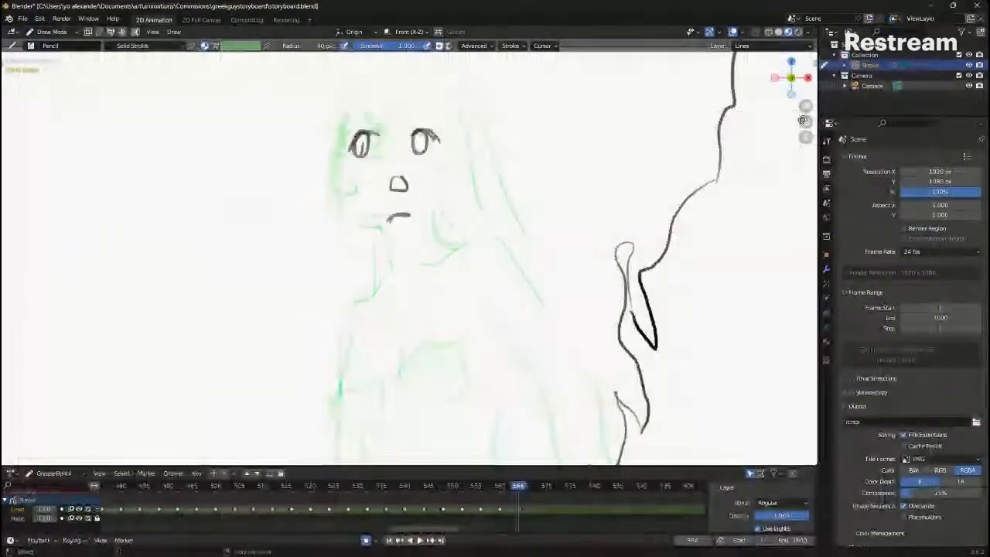
Add hair strands along both sides of the face on frame 560
key("Down")
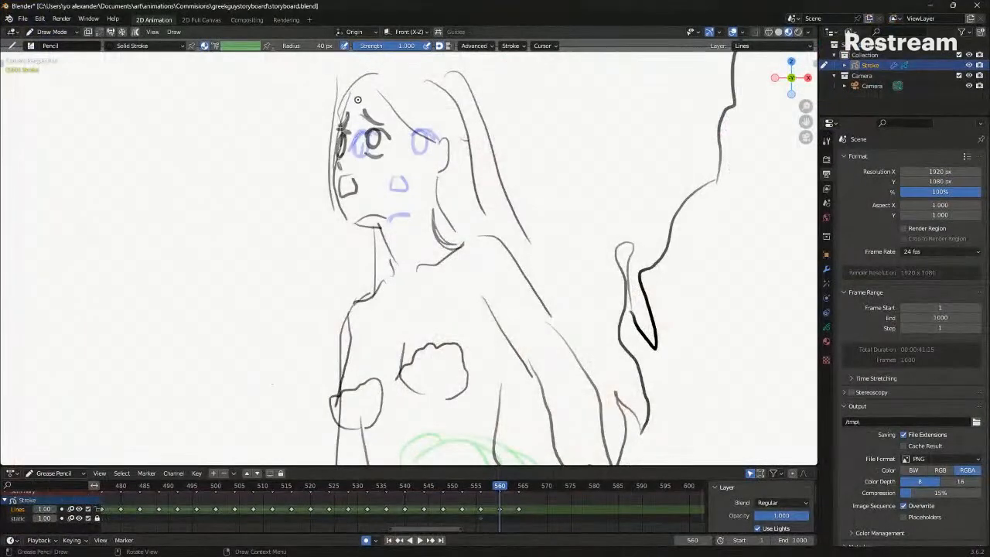
left_click_drag(361, 100, 366, 98)
left_click_drag(422, 128, 455, 226)
left_click_drag(345, 216, 374, 278)
left_click_drag(374, 277, 356, 220)
key("alt+shift+z")
scroll(360, 241, "down", 1)
scroll(359, 241, "down", 4)
Select all strokes on frame 564 and push the facial features into place over the onion-skinned head
key("Up")
scroll(360, 240, "up", 4)
key("alt+shift+z")
key("Tab")
key("a")
key("ctrl+Tab")
left_click(446, 121)
left_click_drag(446, 119, 481, 135)
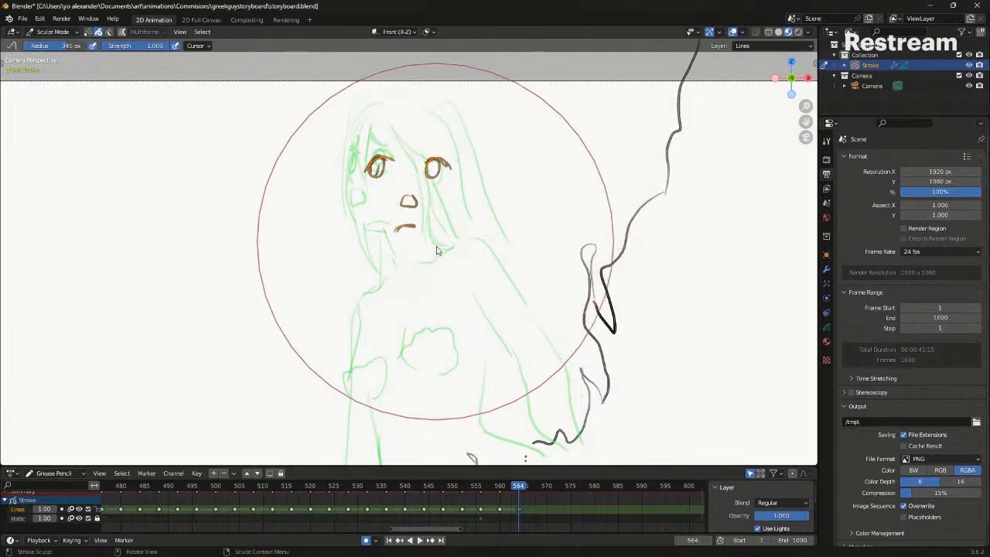
Draw the ears, an eyebrow, the under-eye lines and the nose bridge, and rework the mouth on frame 564
key("ctrl+Tab")
left_click(423, 205)
mouse_move(361, 173)
left_mouse_down()
mouse_move(357, 199)
mouse_move(382, 174)
mouse_move(441, 230)
left_mouse_up()
key("Tab")
key("ctrl+Tab")
left_click(429, 272)
key("ctrl+Tab")
left_click(442, 183)
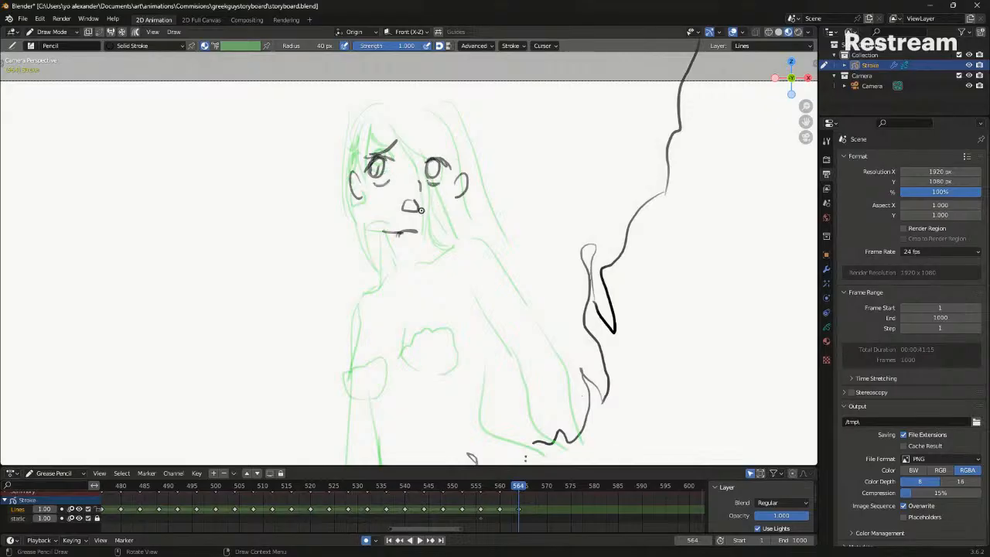
Draw the wide sweeping outer hair curves on both sides of the head on frame 564
middle_click_drag(418, 230, 398, 226, "shift")
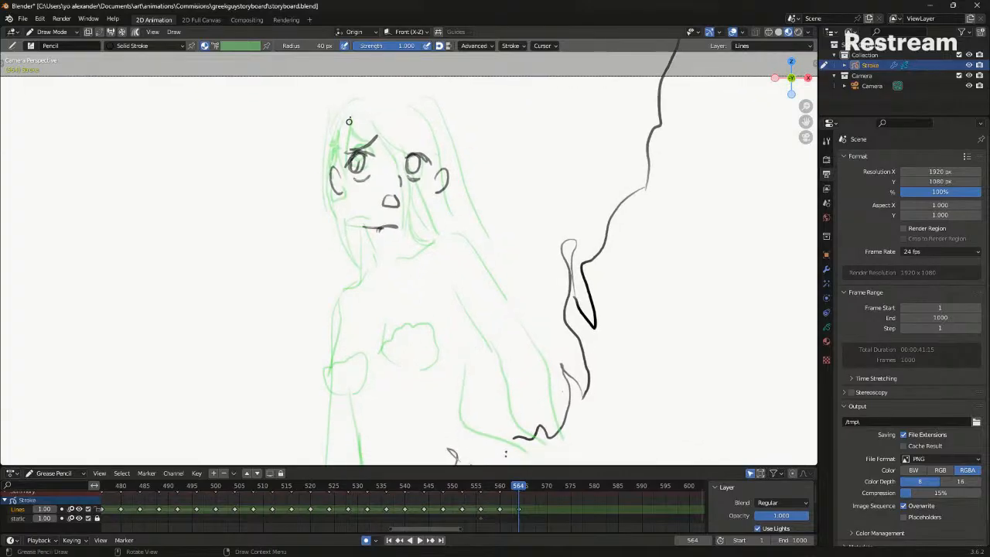
left_click_drag(344, 91, 286, 246)
key("ctrl+z")
mouse_move(342, 65)
left_mouse_down()
mouse_move(268, 177)
mouse_move(281, 308)
left_mouse_up()
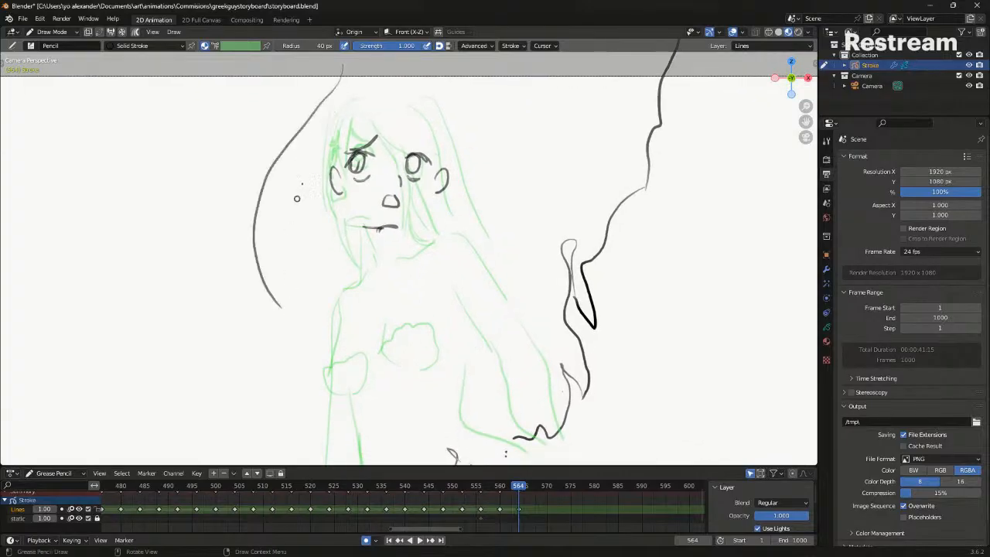
left_click_drag(447, 75, 542, 164)
key("ctrl+z")
left_click_drag(441, 72, 551, 224)
left_click_drag(492, 126, 554, 216)
left_click_drag(487, 120, 533, 250)
Draw the forehead hairline and the fringe strands sweeping over the far eye on frame 564
left_click_drag(376, 110, 340, 155)
left_click_drag(321, 164, 328, 200)
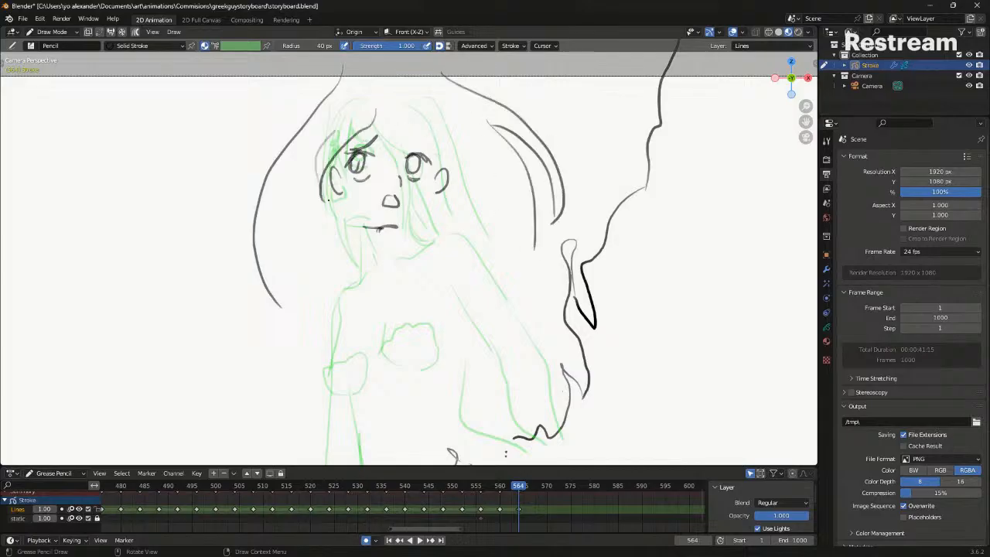
key("ctrl+z")
left_click_drag(376, 112, 418, 189)
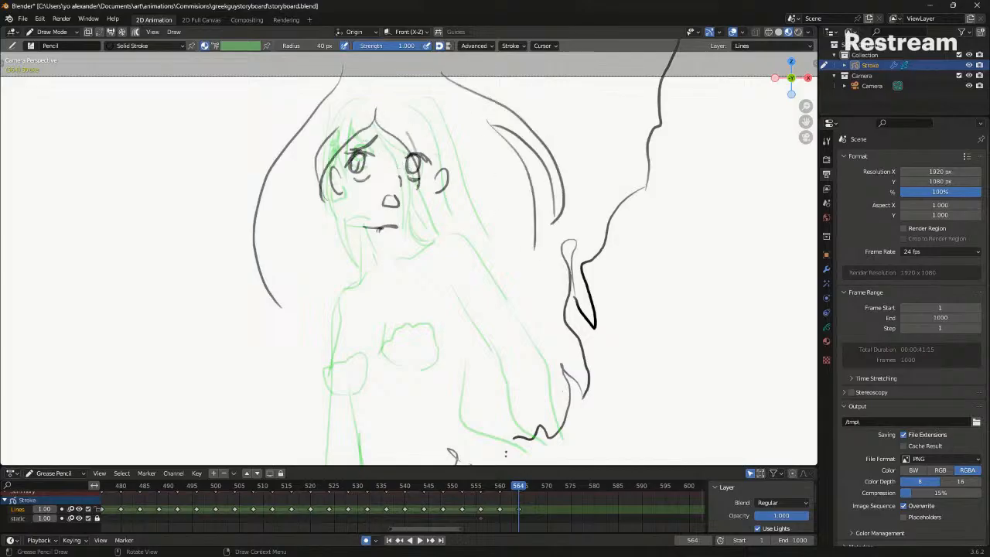
key("ctrl+z")
key("ctrl+z")
mouse_move(378, 99)
left_mouse_down()
mouse_move(364, 186)
mouse_move(415, 174)
mouse_move(362, 133)
mouse_move(345, 153)
left_mouse_up()
key("ctrl+z")
key("ctrl+z")
left_click_drag(419, 100, 412, 129)
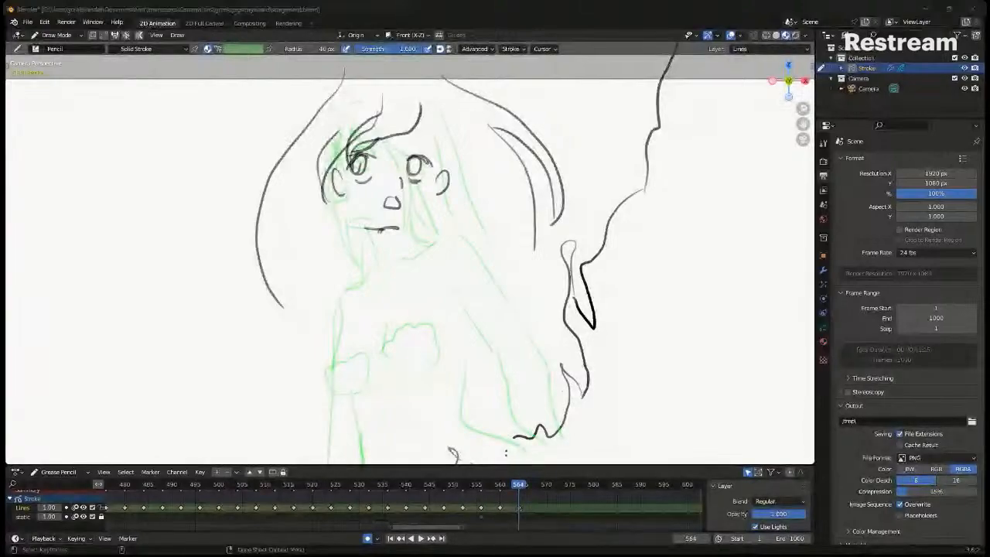
Step back four frames and return to frame 564 to compare the new head with the previous drawing
key("Left")
key("Left")
key("Left")
key("Left")
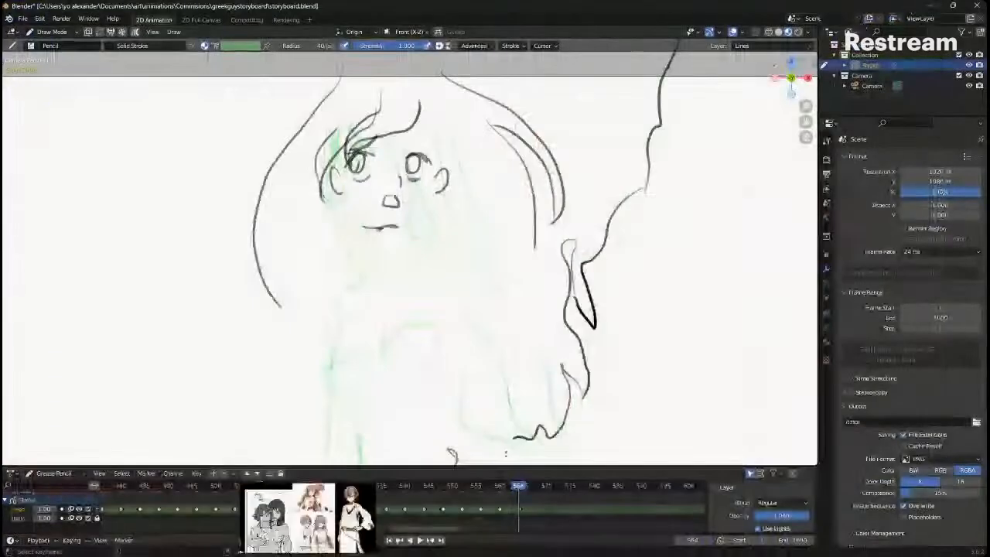
key("Right")
key("Right")
key("Right")
key("Right")
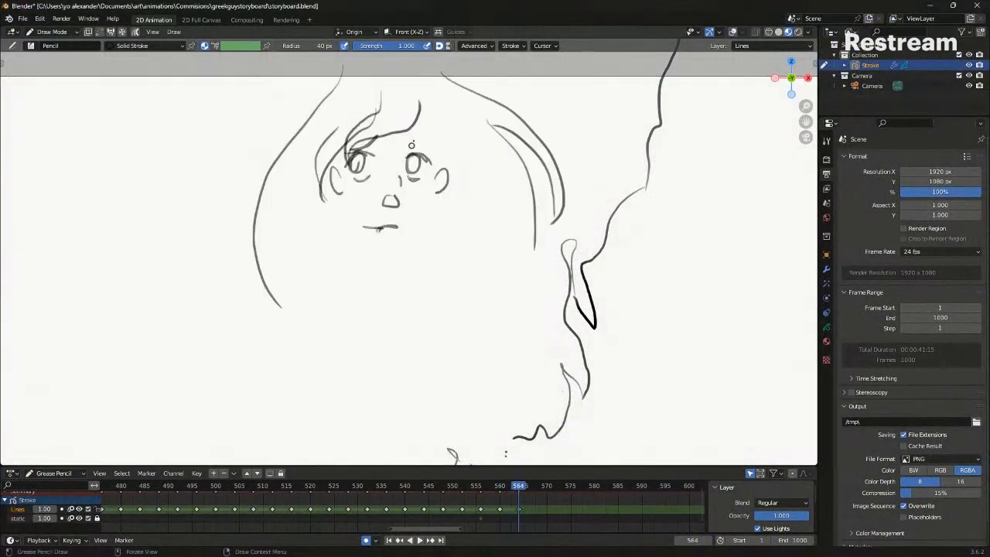
Draw the long hair lock falling from the parting across the near eye and cheek on frame 564
left_click_drag(418, 102, 413, 226)
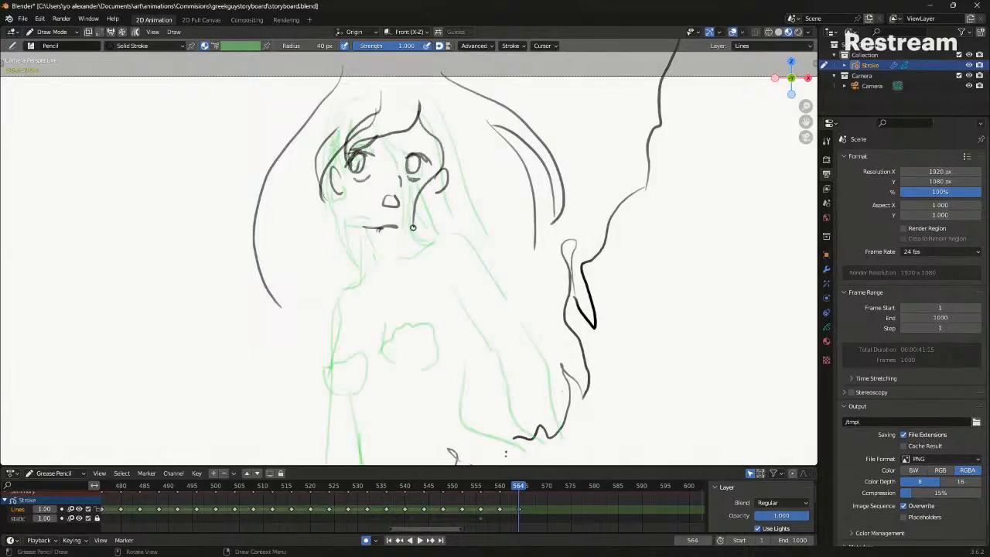
key("ctrl+z")
left_click_drag(421, 109, 397, 209)
left_click_drag(434, 127, 399, 211)
left_click_drag(451, 155, 437, 127)
key("Left")
key("Right")
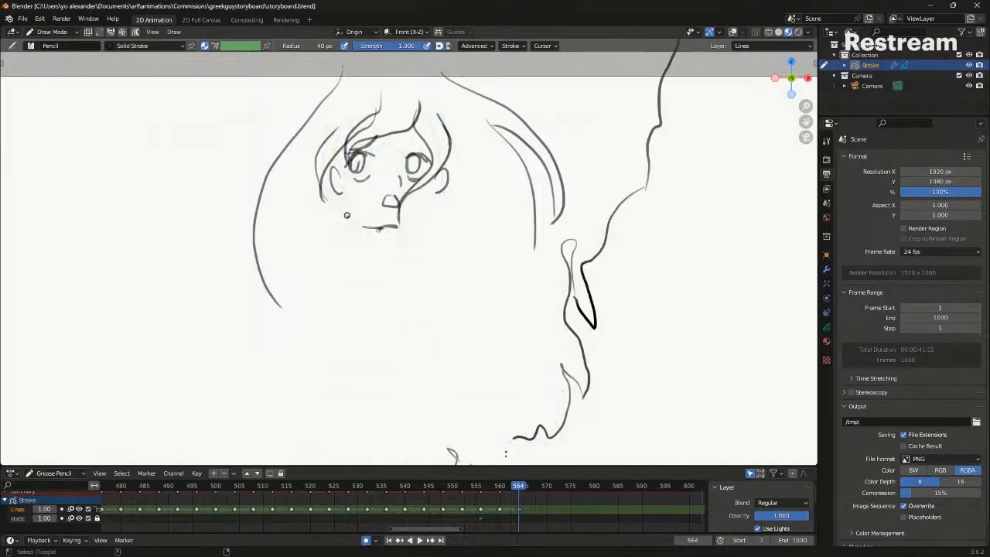
Draw the jaw sides and both neck lines below the face on frame 564
scroll(353, 176, "down", 1, "shift")
key("ctrl+z")
left_click_drag(345, 152, 372, 232)
key("shift+alt+z")
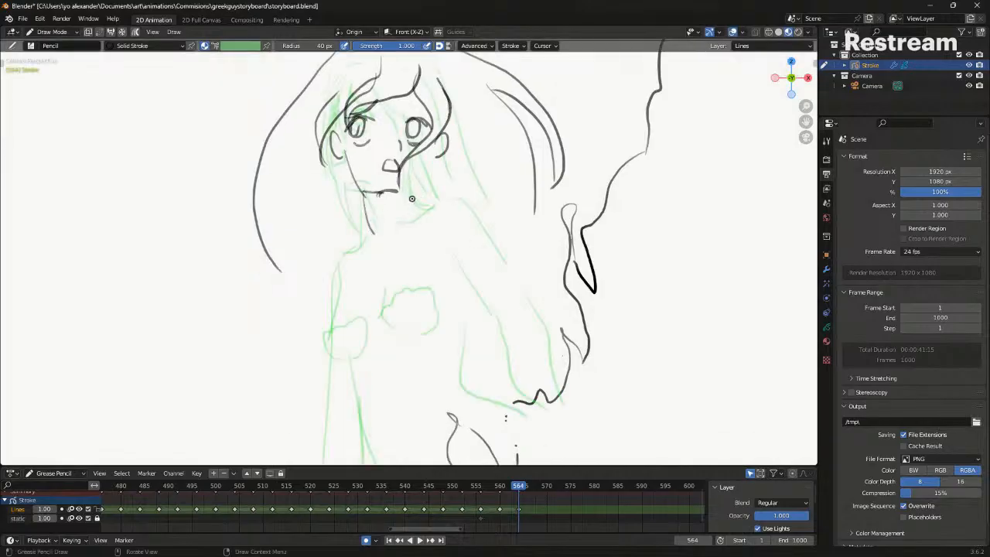
left_click_drag(428, 167, 412, 192)
key("ctrl+z")
left_click_drag(428, 157, 410, 193)
middle_click_drag(419, 214, 414, 111, "shift")
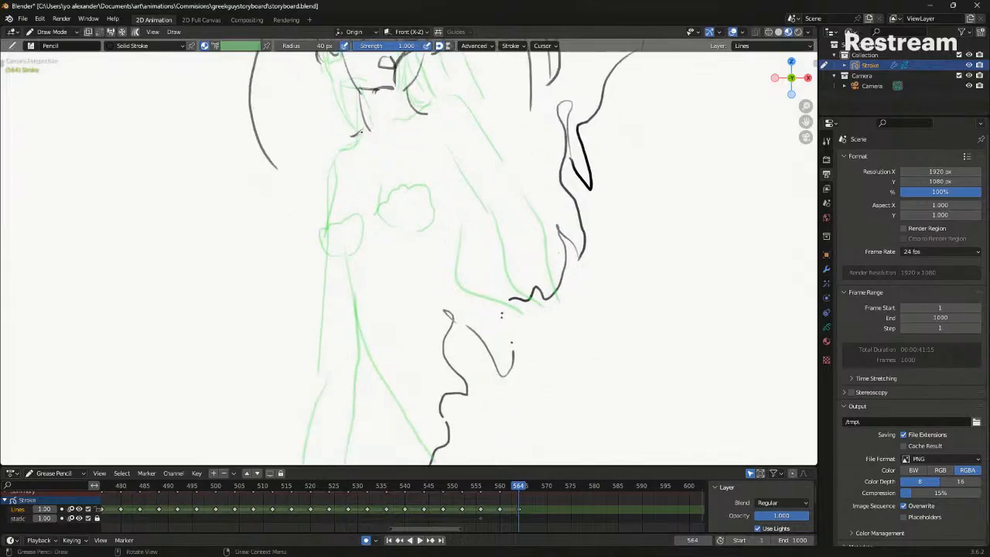
Draw both shoulders and the near arm reaching down to the jagged edge on frame 564
key("ctrl+z")
mouse_move(418, 112)
left_mouse_down()
mouse_move(432, 91)
mouse_move(526, 185)
mouse_move(558, 264)
left_mouse_up()
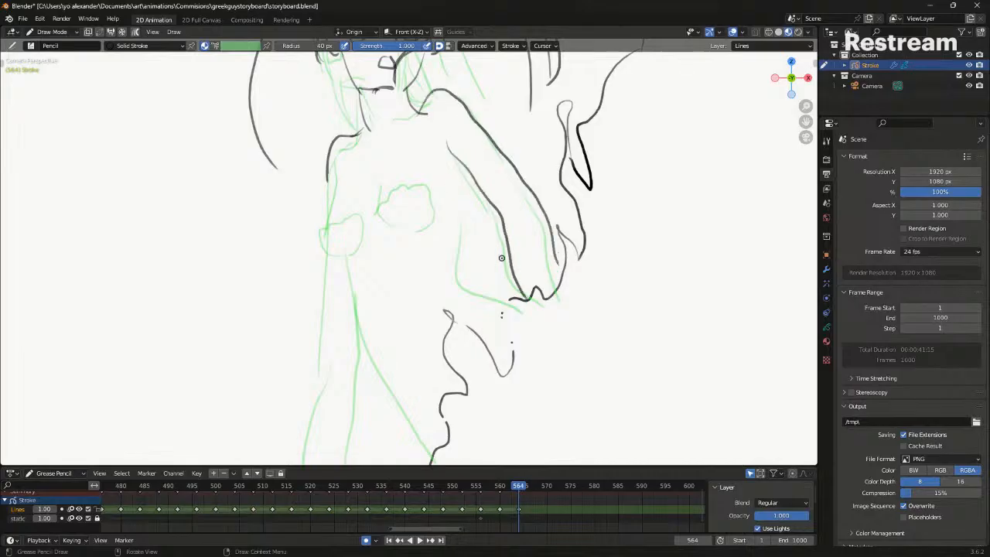
key("shift+alt+z")
scroll(495, 279, "down", 4)
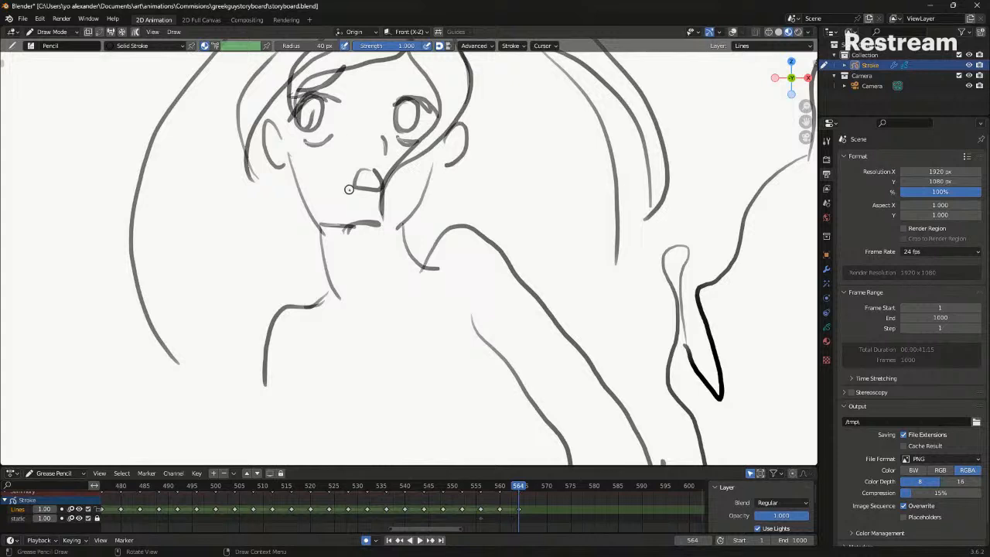
Delete the curved line under the far eye on frame 564 and draw a short lower-lid line in its place
key("Tab")
key("x")
left_click(345, 146)
key("ctrl+Tab")
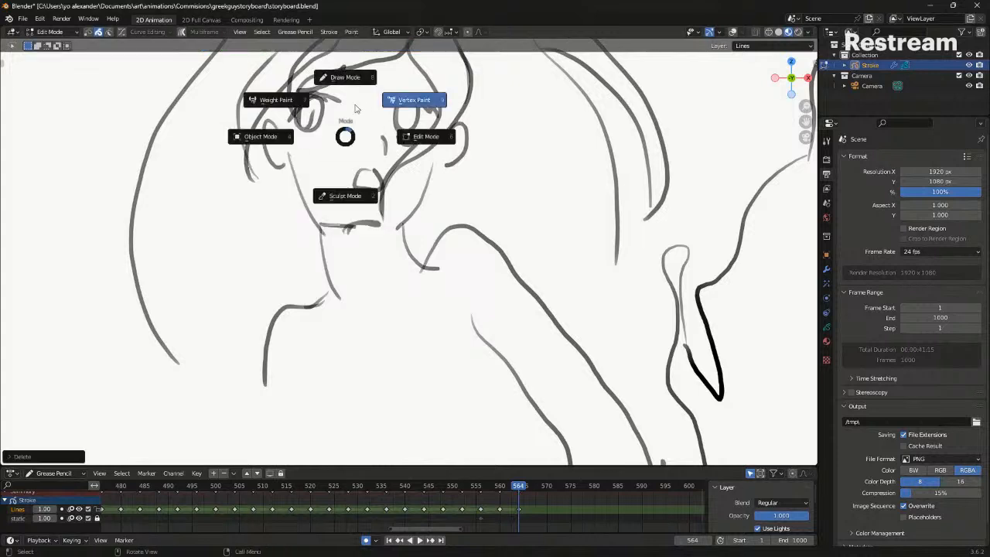
left_click(316, 131)
key("ctrl+Tab")
left_click(326, 121)
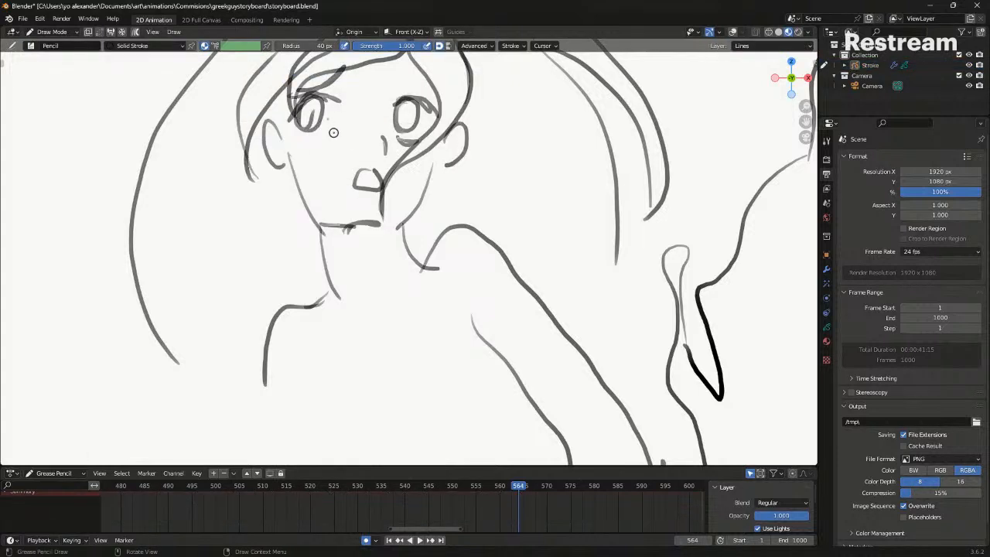
key("ctrl+Tab")
left_click(298, 139)
left_click(318, 139)
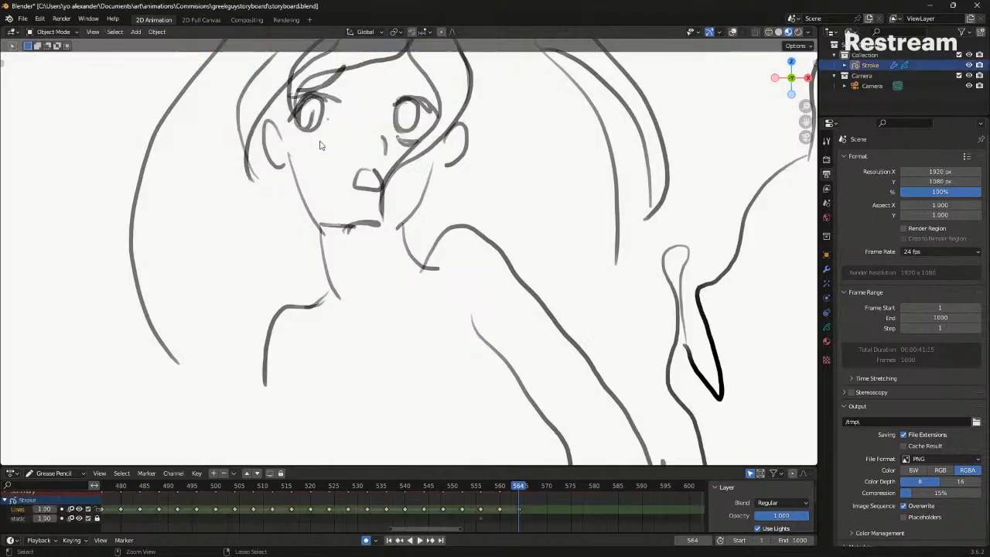
key("ctrl+Tab")
left_click(313, 129)
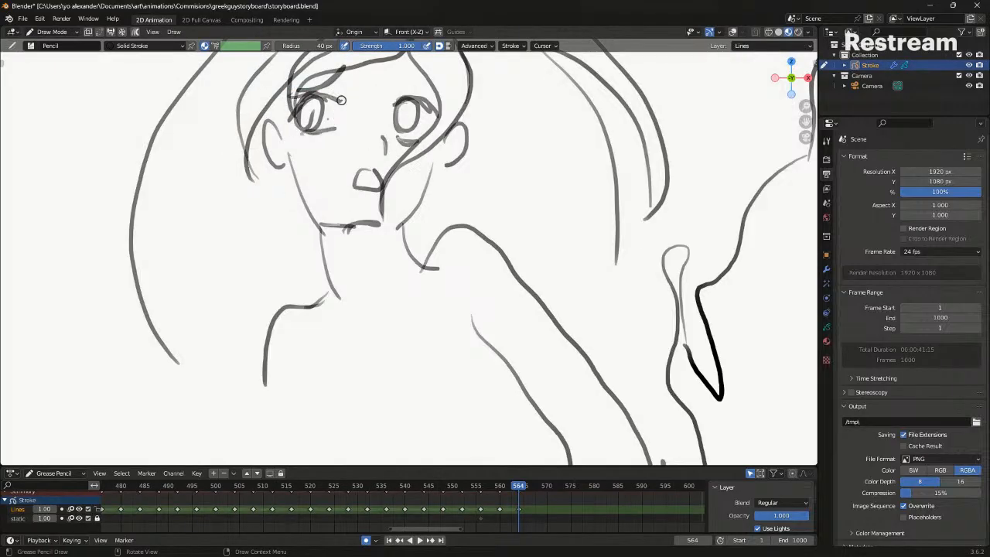
Remove the line under the near eye and draw worried, slanted eyebrows above both eyes on frame 564
middle_click_drag(401, 127, 427, 182, "shift")
key("Tab")
left_click_drag(422, 197, 436, 191)
left_click(435, 194)
key("ctrl+Tab")
left_click(425, 129)
left_click_drag(415, 142, 460, 157)
left_click_drag(319, 145, 374, 136)
scroll(374, 136, "down", 8)
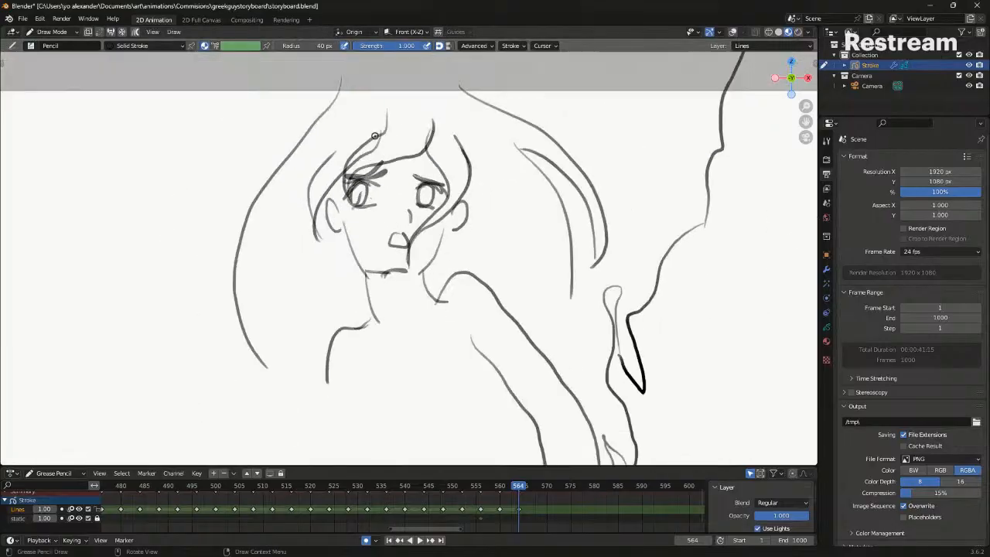
Draw the two scalloped chest outlines on frame 564 and flip against frame 560 to compare them
middle_click_drag(364, 348, 383, 193, "shift")
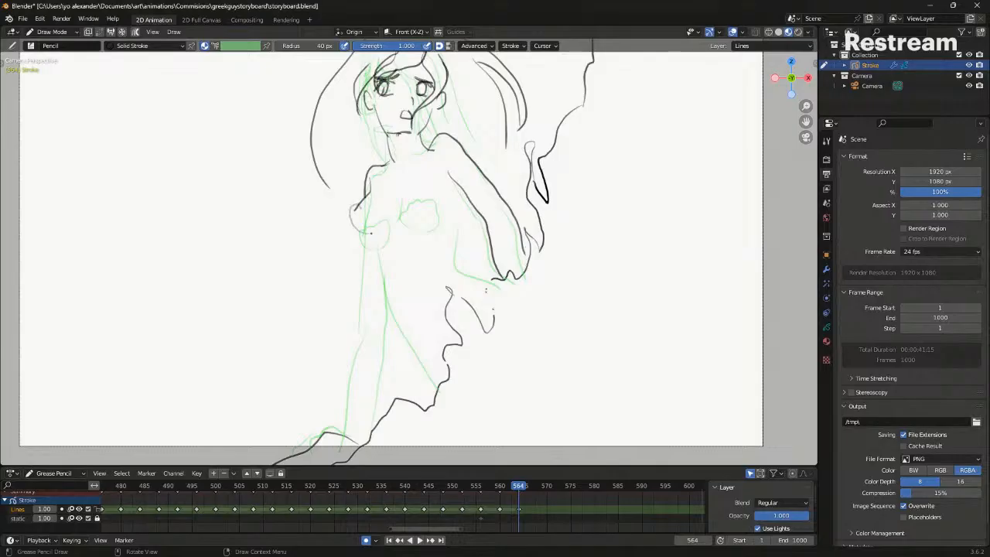
mouse_move(371, 232)
left_mouse_down()
mouse_move(371, 202)
mouse_move(437, 180)
left_mouse_up()
key("shift+alt+z")
key("Down")
key("Up")
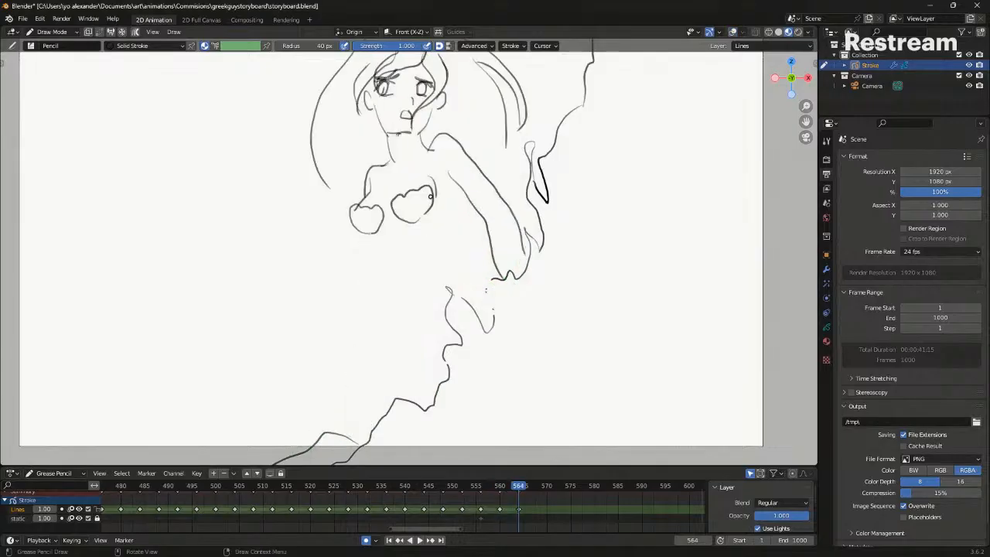
middle_click_drag(416, 230, 409, 183, "shift")
key("shift+alt+z")
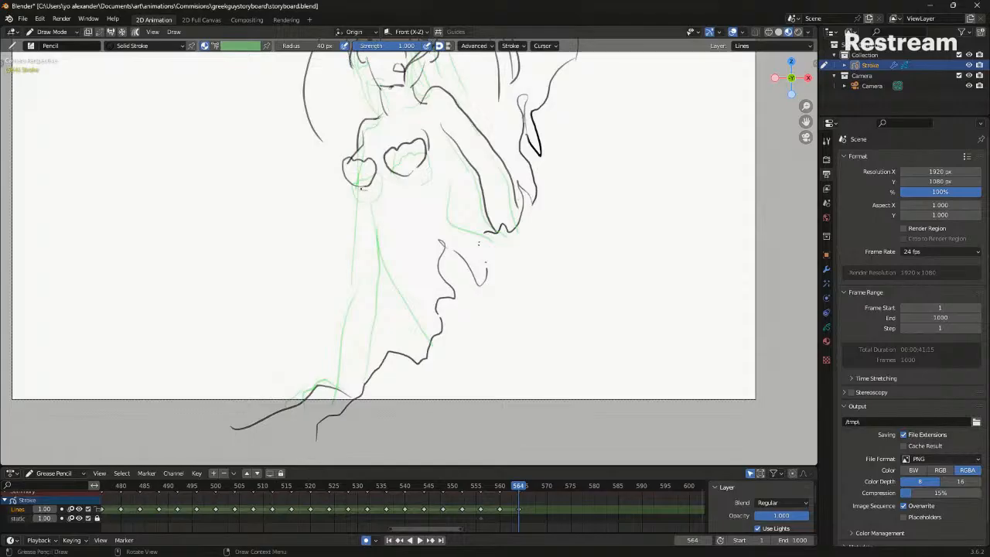
Draw the torso's front contour from below the far chest outline down to the jagged edge on frame 564 and compare with frame 560
left_click_drag(367, 193, 384, 280)
key("ctrl+z")
left_click_drag(367, 198, 415, 332)
key("ctrl+z")
left_click_drag(364, 191, 418, 325)
key("ctrl+z")
key("shift+alt+z")
key("Down")
key("Up")
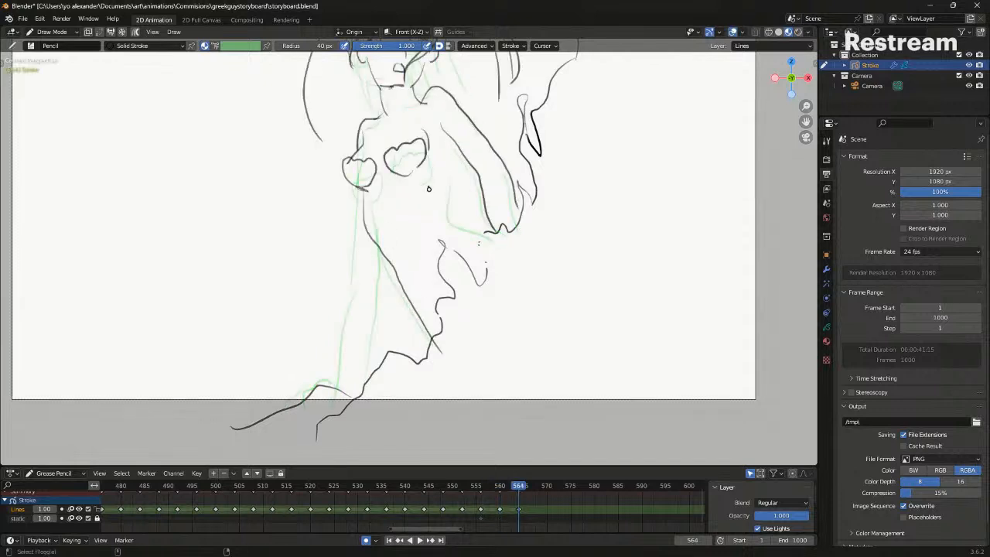
Draw the torso's other side curving down to the jagged edge under the near arm on frame 564, comparing against frame 560
middle_click_drag(443, 167, 445, 215, "shift")
key("shift+alt+z")
mouse_move(455, 187)
left_mouse_down()
mouse_move(449, 246)
mouse_move(476, 289)
left_mouse_up()
key("ctrl+z")
left_click_drag(463, 192, 489, 287)
key("Down")
key("Up")
scroll(475, 286, "down", 1)
key("Down")
key("Up")
scroll(469, 280, "up", 1)
Draw the two long limb lines reaching from the torso to the lower edge on frame 564 and check them without onion skins
key("shift+alt+z")
mouse_move(362, 237)
left_mouse_down()
mouse_move(360, 323)
mouse_move(338, 431)
left_mouse_up()
key("ctrl+z")
left_click_drag(383, 300, 365, 441)
key("shift+alt+z")
key("Down")
key("Up")
Draw long hair strands down both sides of the head on frame 564 and flip against frame 560 to compare them
middle_click_drag(390, 194, 389, 274, "shift")
key("shift+alt+z")
key("shift+alt+z")
key("Down")
key("Up")
key("shift+alt+z")
mouse_move(314, 194)
left_mouse_down()
mouse_move(334, 286)
mouse_move(350, 297)
left_mouse_up()
left_click_drag(491, 154, 498, 269)
left_click_drag(309, 230, 351, 327)
mouse_move(320, 267)
left_mouse_down()
mouse_move(338, 306)
mouse_move(362, 318)
left_mouse_up()
left_click_drag(499, 267, 474, 192)
key("shift+alt+z")
key("Down")
key("Up")
scroll(480, 235, "down", 3)
key("Down")
key("Up")
key("Down")
key("Up")
scroll(480, 235, "up", 2)
Switch to Sculpt Mode and review the full figure by stepping between frames 560, 564 and 568
key("Tab")
key("ctrl+Tab")
left_click(349, 265)
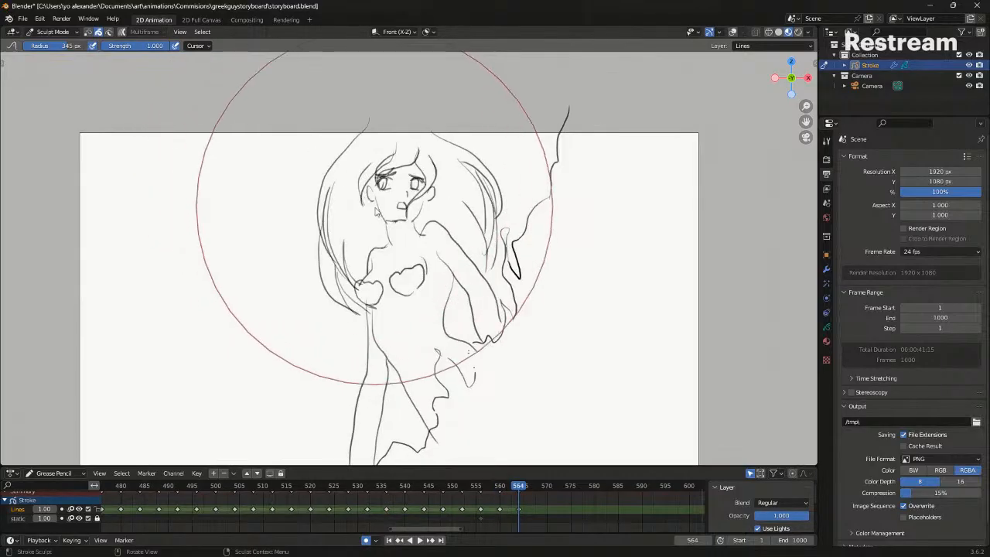
key("Down")
key("Up")
middle_click_drag(412, 309, 396, 236, "shift")
key("Down")
key("Up")
key("Right")
key("Right")
key("Right")
key("Right")
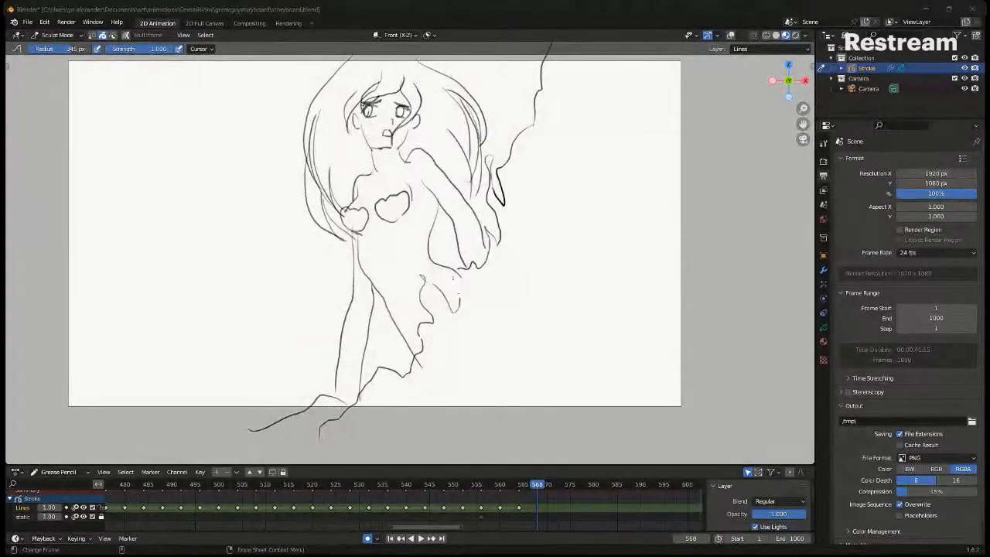
key("Down")
key("Down")
In Draw Mode, add armband lines around the near upper arm on frames 564 and 560, flipping between the frames to match them
key("ctrl+Tab")
left_click(423, 187)
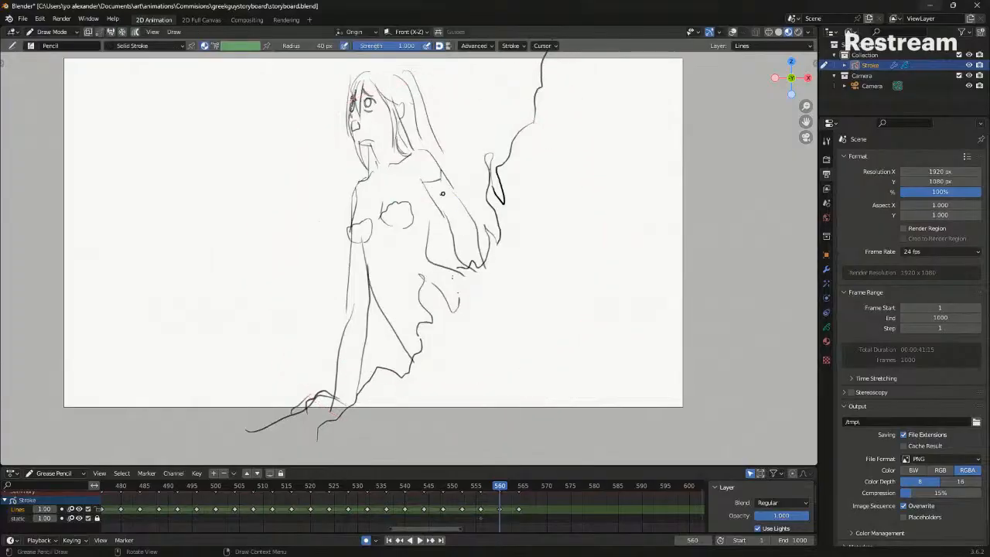
key("Up")
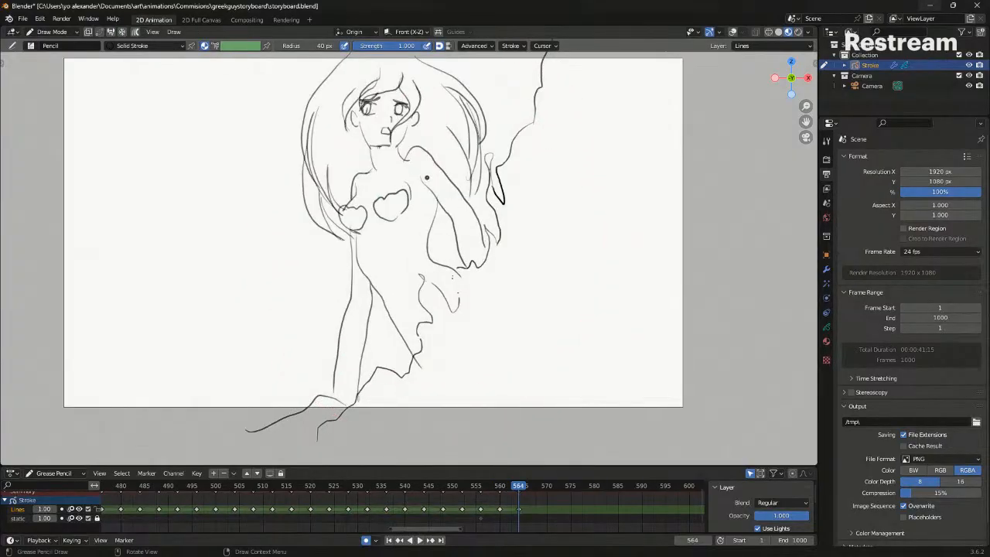
key("alt+shift+z")
key("Down")
key("Up")
key("Down")
key("Up")
key("Down")
key("Up")
key("Down")
key("Down")
key("Up")
key("Up")
key("Down")
Nudge the upper body on frame 560 in Sculpt Mode and flip through the neighbouring keyframes to check the motion
key("Tab")
key("ctrl+Tab")
left_click(404, 256)
key("alt+shift+z")
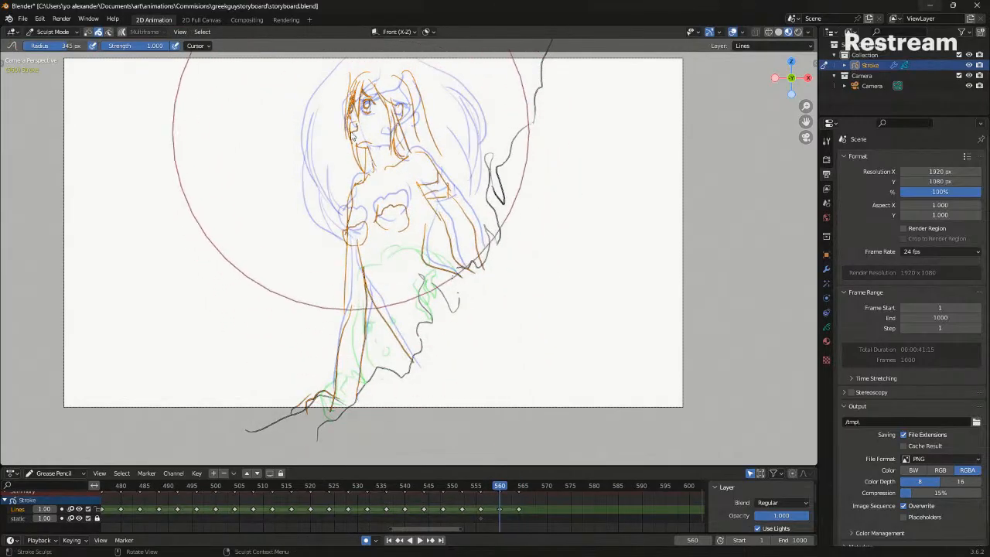
key("alt+shift+z")
key("Up")
key("Up")
key("Down")
key("Down")
key("Down")
key("Up")
key("Up")
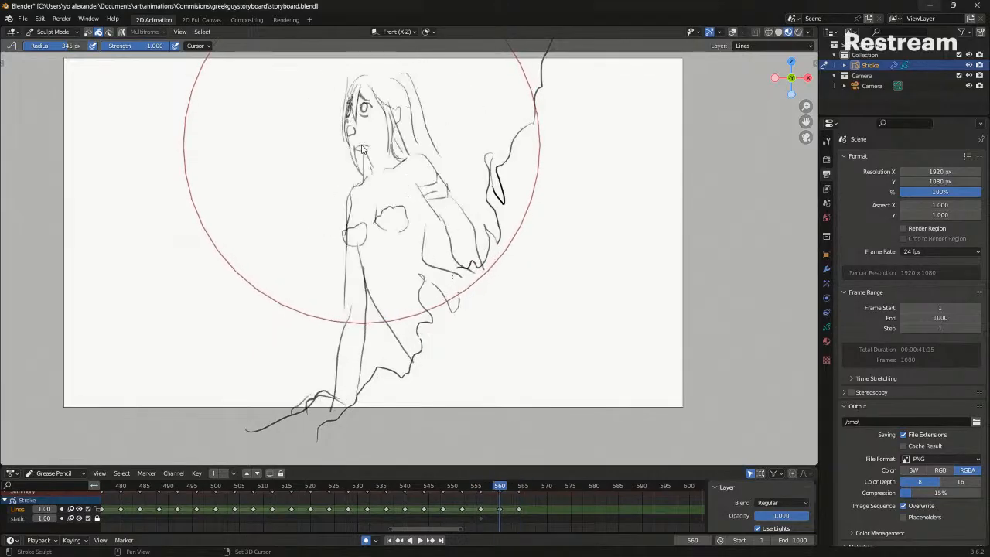
Move to frame 568, return to Draw Mode and insert a blank Grease Pencil keyframe
key("Right")
key("Right")
key("Right")
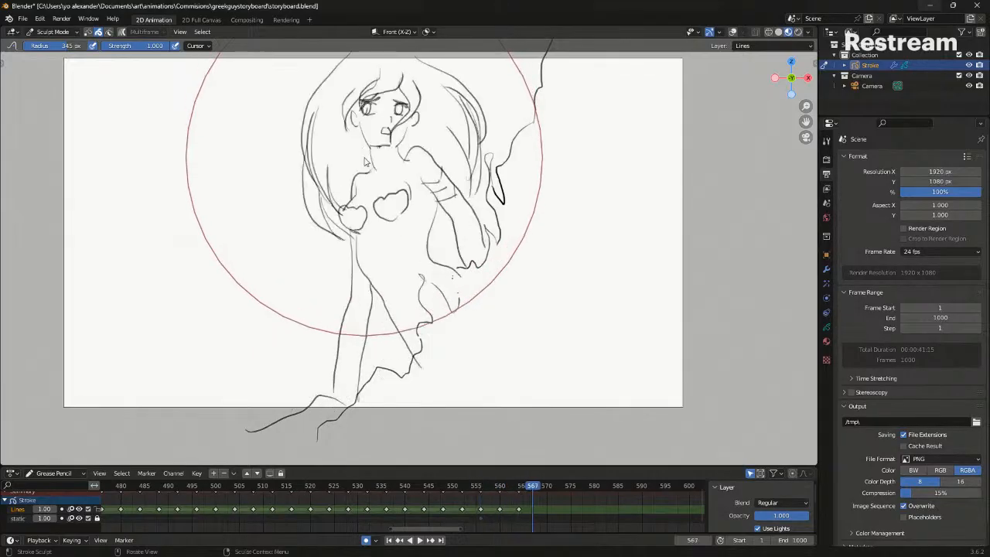
key("Right")
key("ctrl+Tab")
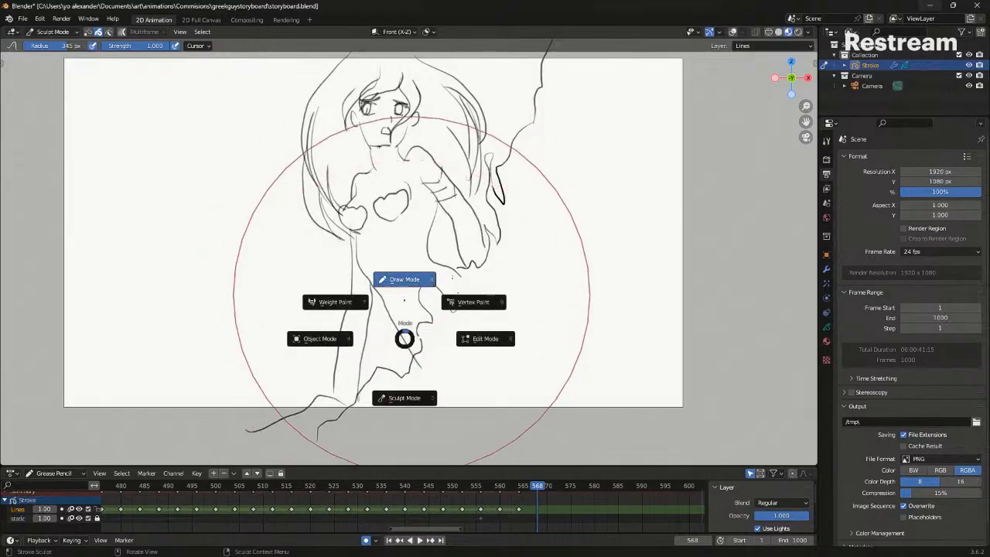
left_click(366, 237)
scroll(367, 237, "up", 4)
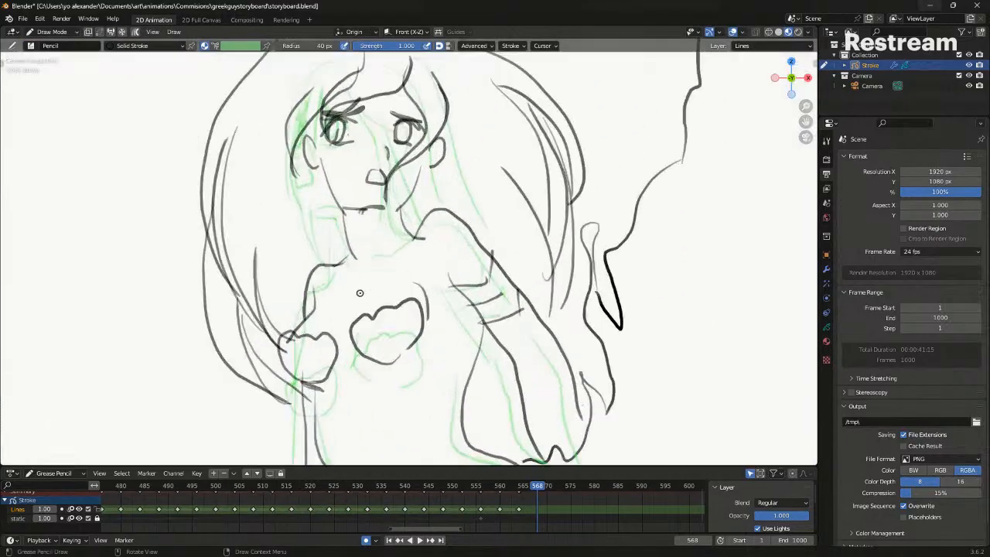
middle_click_drag(353, 181, 396, 202, "shift")
key("shift+i")
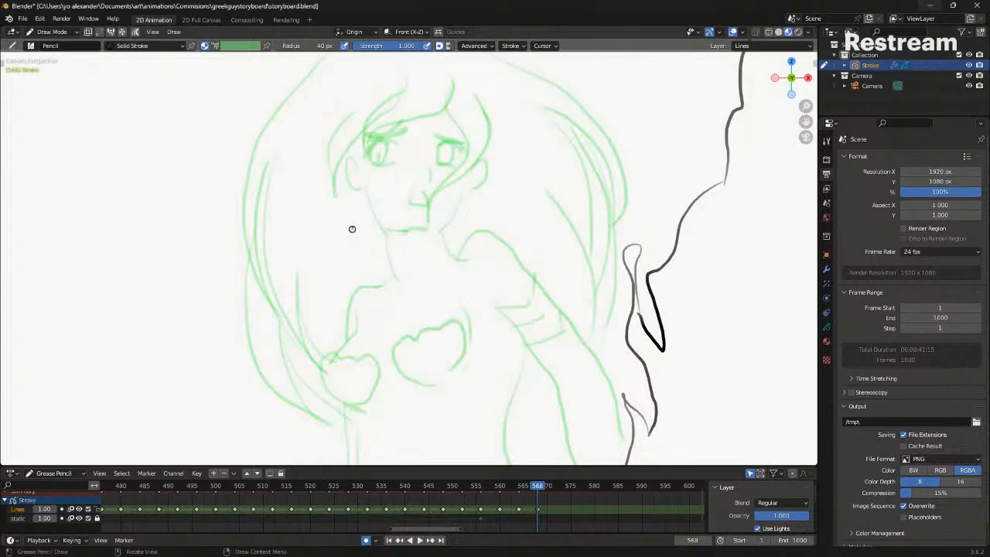
Draw the neck lines and the near shoulder and arm reaching down to the jagged edge on frame 568
left_click_drag(342, 239, 357, 287)
mouse_move(395, 225)
left_mouse_down()
mouse_move(486, 287)
mouse_move(641, 442)
left_mouse_up()
scroll(603, 380, "down", 4)
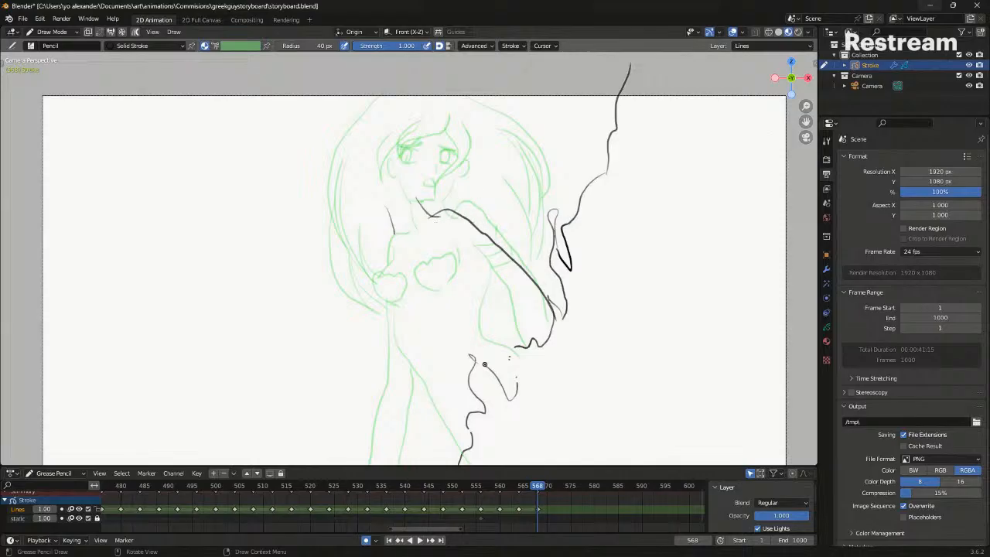
Draw the far shoulder and the far scalloped chest outline on frame 568, comparing with the previous frame
mouse_move(391, 233)
left_mouse_down()
mouse_move(369, 261)
mouse_move(362, 250)
mouse_move(364, 285)
left_mouse_up()
key("ctrl+z")
key("ctrl+z")
mouse_move(390, 240)
left_mouse_down()
mouse_move(368, 286)
mouse_move(375, 311)
left_mouse_up()
key("ctrl+z")
key("ctrl+z")
key("ctrl+z")
mouse_move(374, 257)
left_mouse_down()
mouse_move(371, 311)
mouse_move(379, 307)
left_mouse_up()
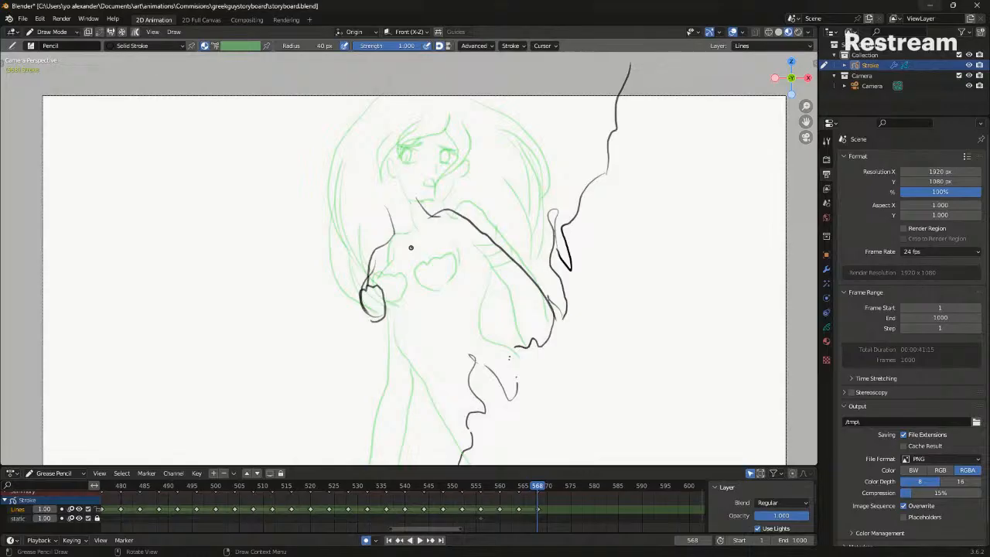
key("Left")
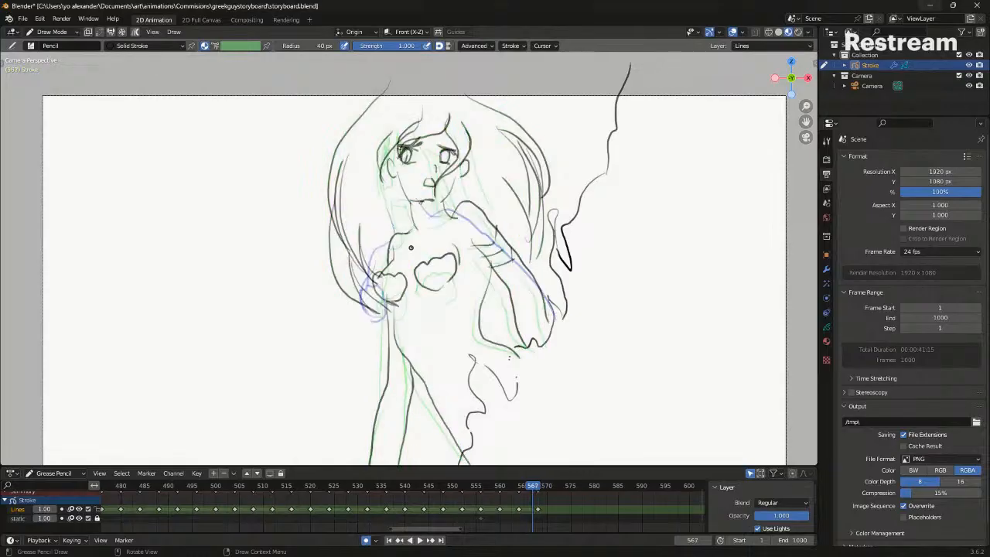
key("Right")
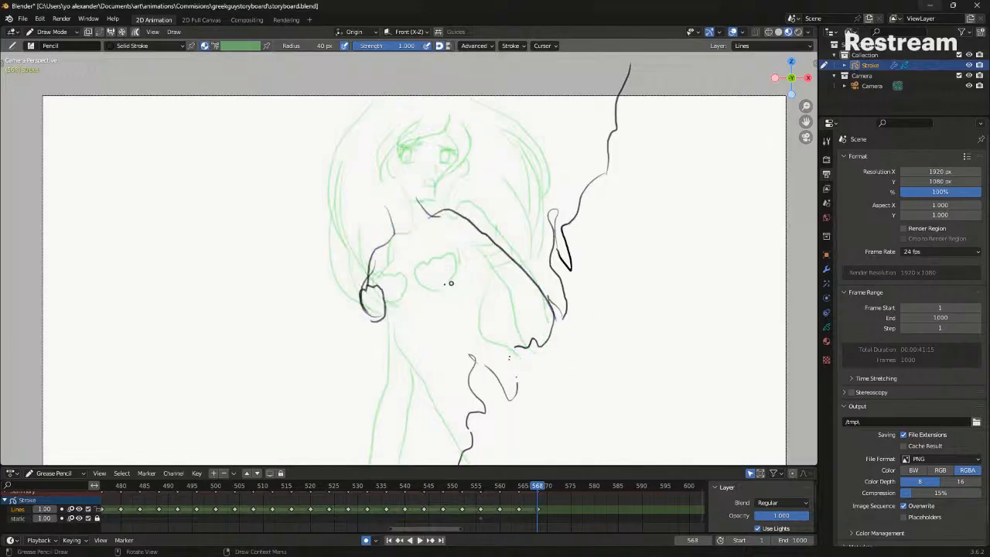
Draw the near scalloped chest outline and the inner line of the near arm on frame 568, checking against frame 564
left_click_drag(419, 294, 432, 290)
key("ctrl+z")
mouse_move(455, 260)
left_mouse_down()
mouse_move(510, 288)
mouse_move(530, 351)
left_mouse_up()
key("alt+shift+z")
key("Down")
key("Up")
middle_click_drag(502, 321, 537, 291, "shift")
key("alt+shift+z")
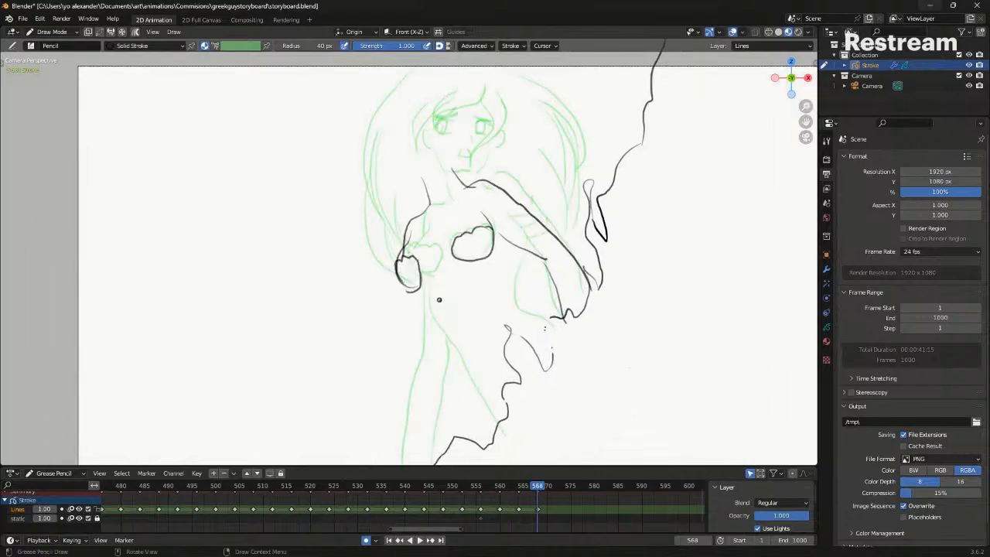
Draw both torso contours down to the jagged edge on frame 568 and flip against frame 564 to compare them
left_click_drag(420, 292, 507, 433)
left_click_drag(497, 238, 557, 339)
key("ctrl+z")
mouse_move(500, 238)
left_mouse_down()
mouse_move(528, 303)
mouse_move(560, 319)
mouse_move(502, 285)
mouse_move(562, 312)
mouse_move(511, 297)
mouse_move(571, 314)
left_mouse_up()
key("ctrl+z")
key("ctrl+z")
key("alt+shift+z")
key("Down")
key("Up")
scroll(512, 324, "down", 2)
key("Down")
key("Up")
key("alt+shift+z")
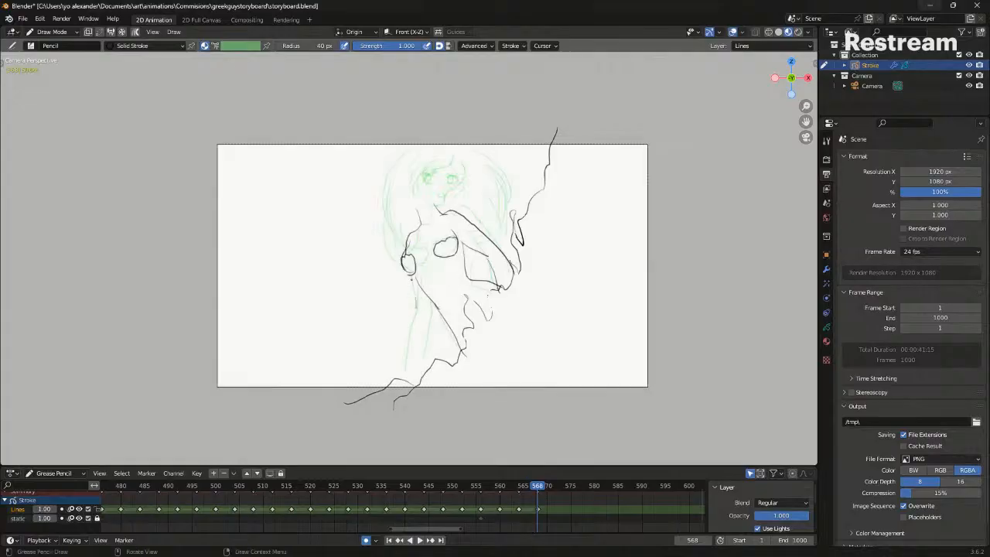
Draw the two long limb lines from the torso down to the lower edge on frame 568 and compare with frame 564
left_click_drag(413, 275, 405, 379)
left_click_drag(428, 299, 419, 383)
key("alt+shift+z")
key("Down")
key("Up")
scroll(415, 352, "up", 3)
middle_click_drag(472, 175, 488, 247, "shift")
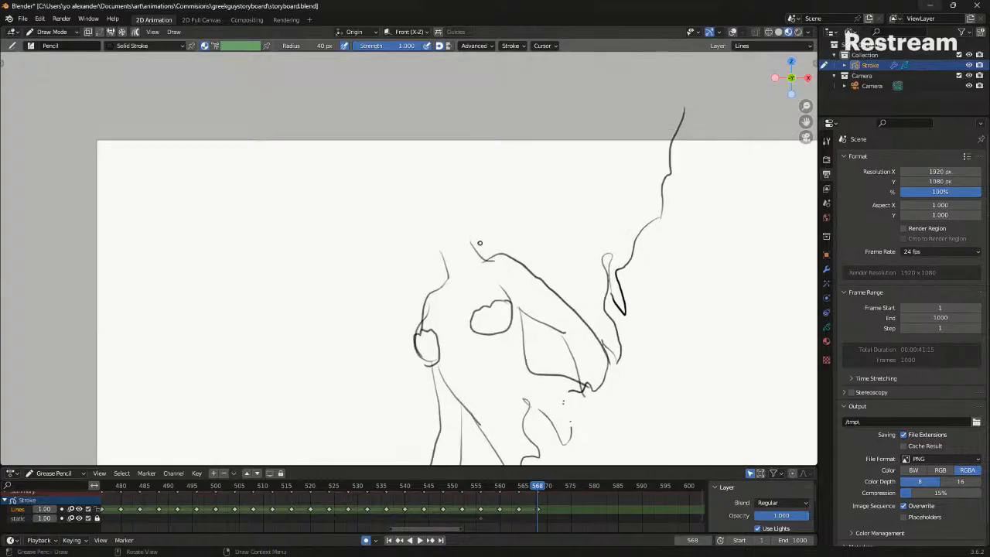
Draw the turned face's profile line with the mouth and chin above the neck on frame 568
key("alt+shift+z")
key("ctrl+z")
left_click_drag(395, 198, 418, 249)
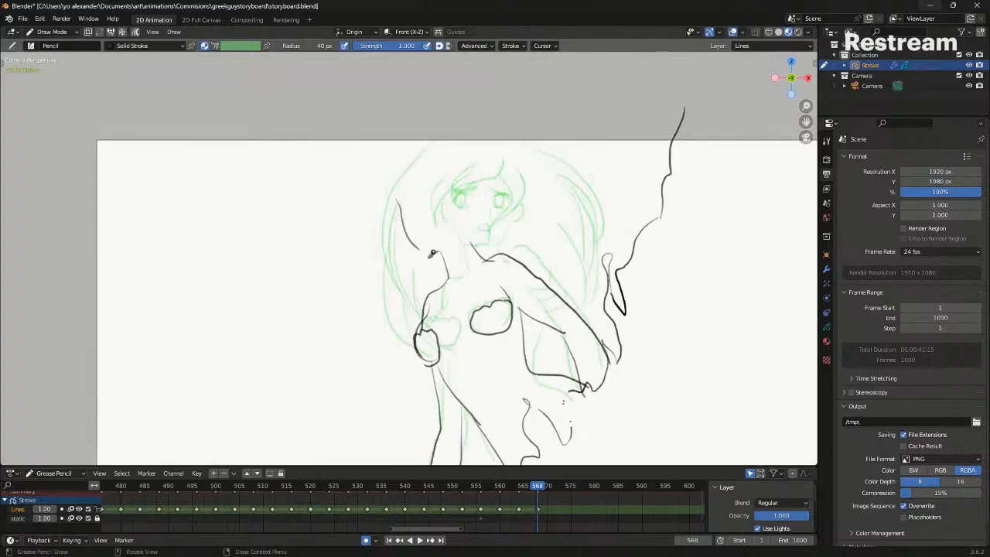
left_click_drag(462, 206, 463, 216)
key("ctrl+z")
Draw the curved hair strands over the forehead and the ear on frame 568
scroll(439, 227, "up", 4)
scroll(439, 266, "up", 2)
mouse_move(360, 149)
left_mouse_down()
mouse_move(463, 203)
mouse_move(368, 172)
mouse_move(478, 180)
left_mouse_up()
key("ctrl+z")
mouse_move(464, 139)
left_mouse_down()
mouse_move(529, 172)
mouse_move(565, 215)
left_mouse_up()
left_click_drag(413, 166, 558, 207)
mouse_move(379, 209)
left_mouse_down()
mouse_move(352, 176)
mouse_move(377, 209)
mouse_move(356, 232)
mouse_move(402, 290)
left_mouse_up()
key("ctrl+z")
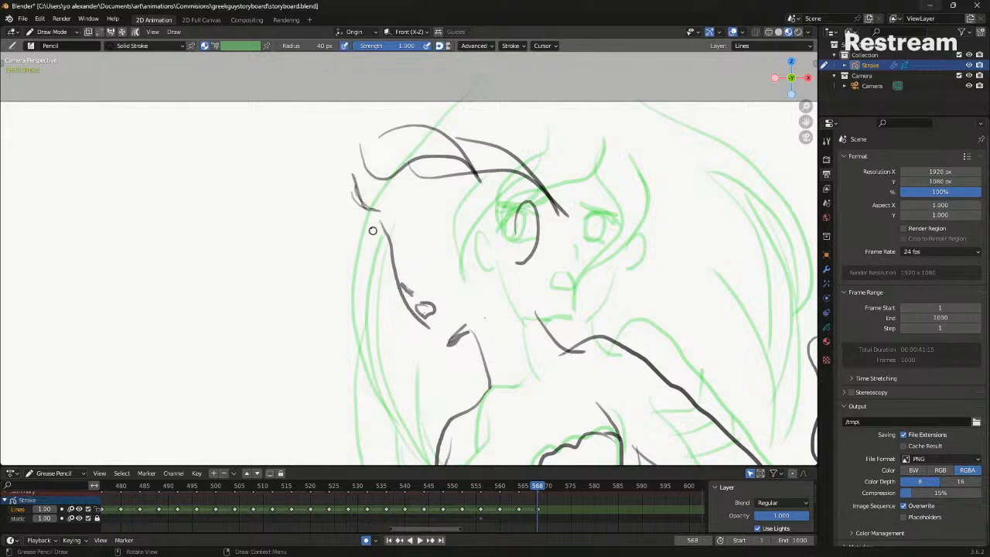
Draw the near eye with its lids and brow, the narrow far eye and the curved lines below them on frame 568
key("Down")
key("Up")
mouse_move(434, 221)
left_mouse_down()
mouse_move(465, 216)
mouse_move(471, 232)
mouse_move(475, 219)
mouse_move(453, 228)
mouse_move(474, 235)
mouse_move(470, 205)
left_mouse_up()
key("ctrl+z")
key("ctrl+z")
key("ctrl+z")
mouse_move(395, 224)
left_mouse_down()
mouse_move(386, 240)
mouse_move(396, 247)
left_mouse_up()
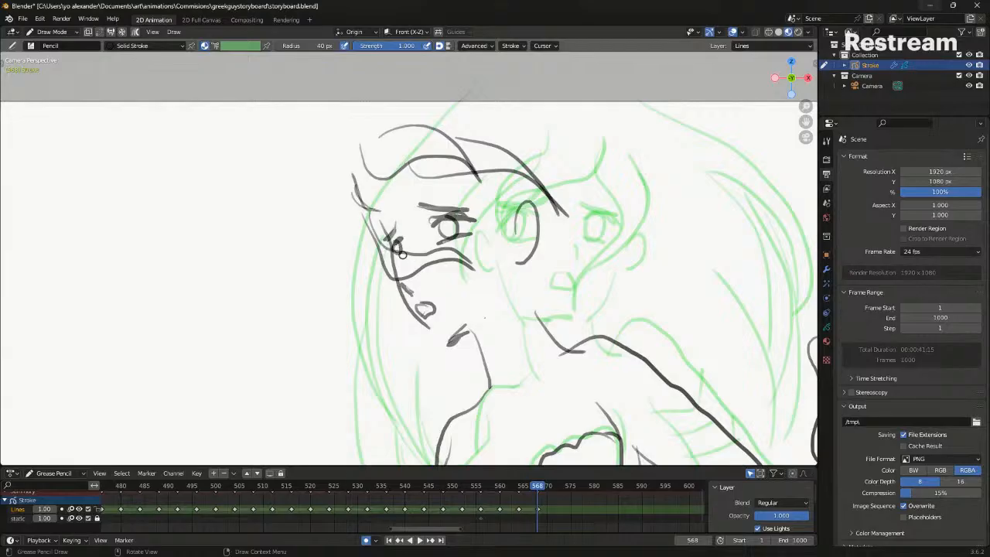
scroll(419, 234, "down", 2)
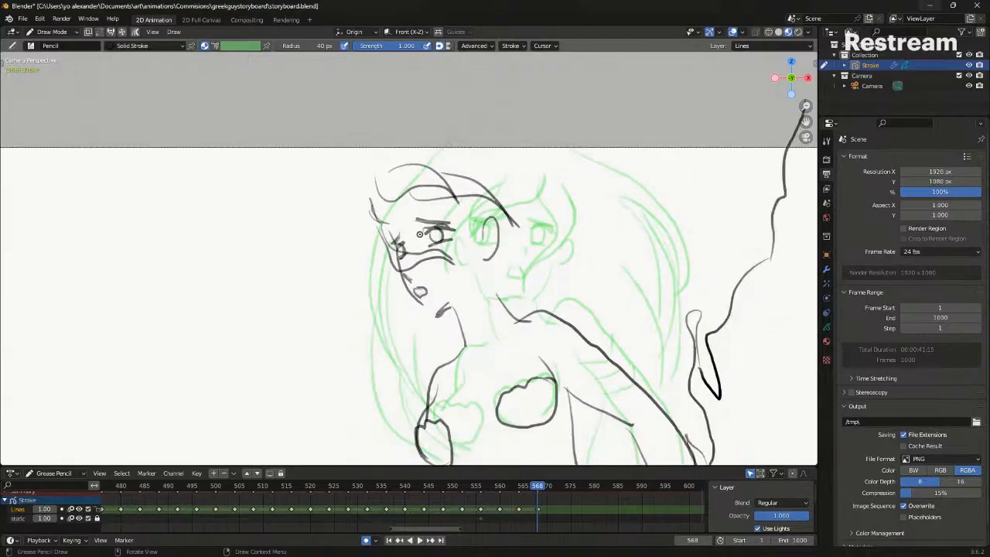
Draw the long hair strands sweeping back from the head towards the jagged edge on frame 568, comparing with frame 564
scroll(419, 234, "down", 3)
key("Down")
key("Up")
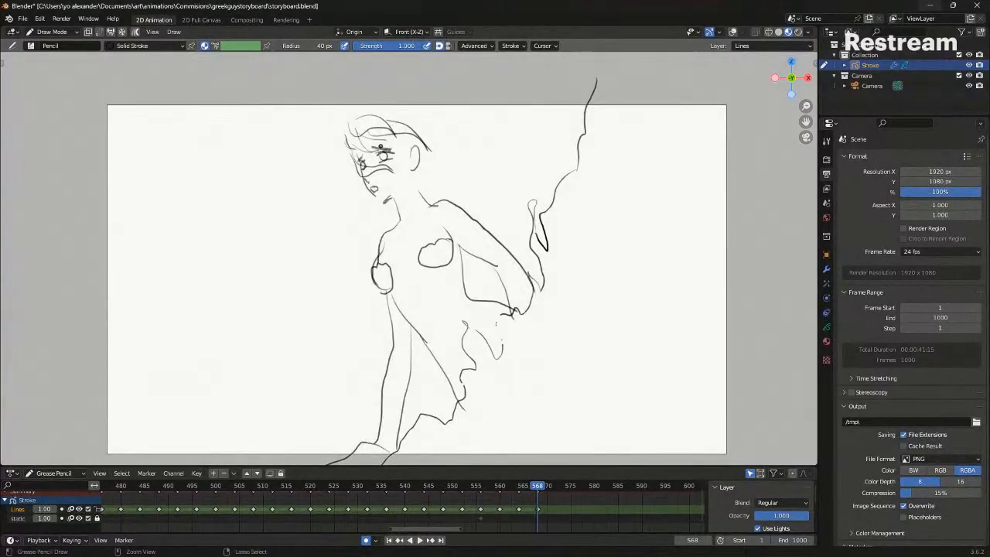
key("Down")
key("Up")
left_click_drag(411, 114, 514, 143)
key("ctrl+z")
left_click_drag(416, 100, 536, 142)
mouse_move(466, 122)
left_mouse_down()
mouse_move(534, 145)
mouse_move(533, 186)
mouse_move(530, 176)
left_mouse_up()
left_click_drag(490, 141, 528, 220)
key("shift+alt+z")
key("Down")
key("Up")
key("shift+alt+z")
key("ctrl+z")
key("ctrl+z")
Draw the hair strands hanging in front of the face down to the shoulder on frame 568 and compare with the earlier frames
left_click_drag(340, 106, 359, 235)
left_click_drag(347, 184, 372, 245)
left_click_drag(358, 209, 368, 236)
key("shift+alt+z")
key("Down")
key("Up")
key("Down")
key("Down")
key("Up")
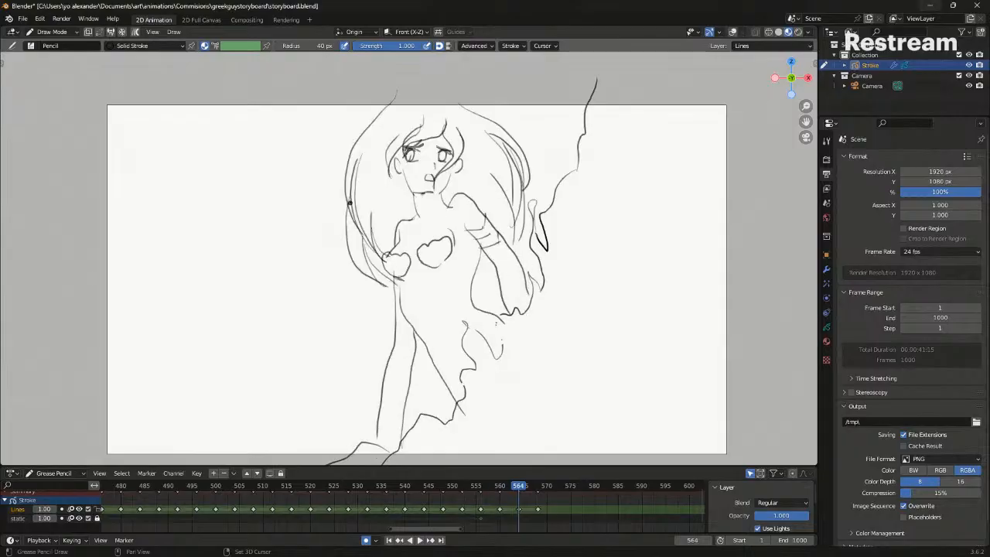
key("Up")
key("Down")
key("Down")
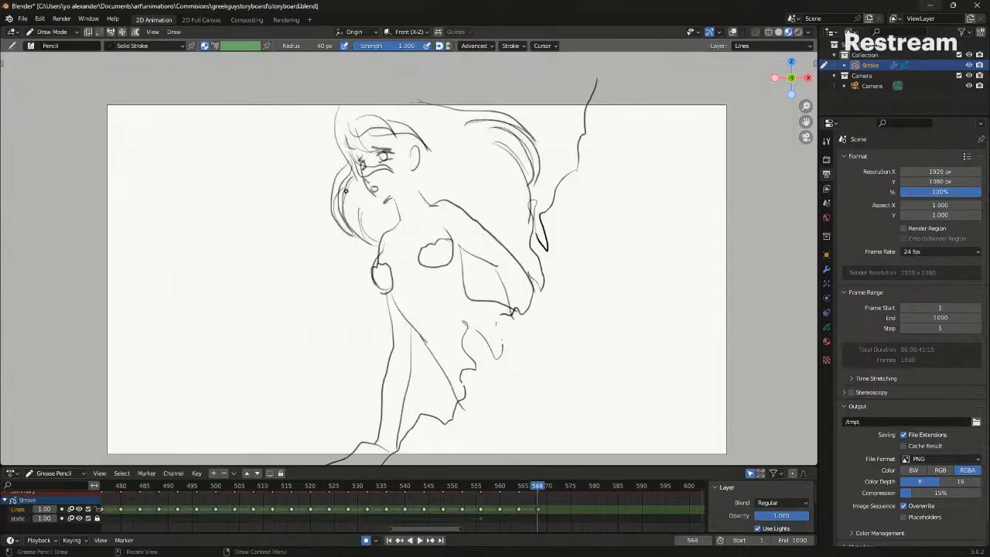
Extend the front hair strands down to the chest on frame 568, compare with the earlier frames and save the file
key("Up")
key("Up")
key("shift+alt+z")
mouse_move(365, 199)
left_mouse_down()
mouse_move(354, 267)
mouse_move(367, 280)
left_mouse_up()
mouse_move(384, 216)
left_mouse_down()
mouse_move(365, 276)
mouse_move(373, 284)
left_mouse_up()
key("shift+alt+z")
key("Down")
key("Down")
key("Up")
key("Up")
key("ctrl+s")
key("shift+alt+z")
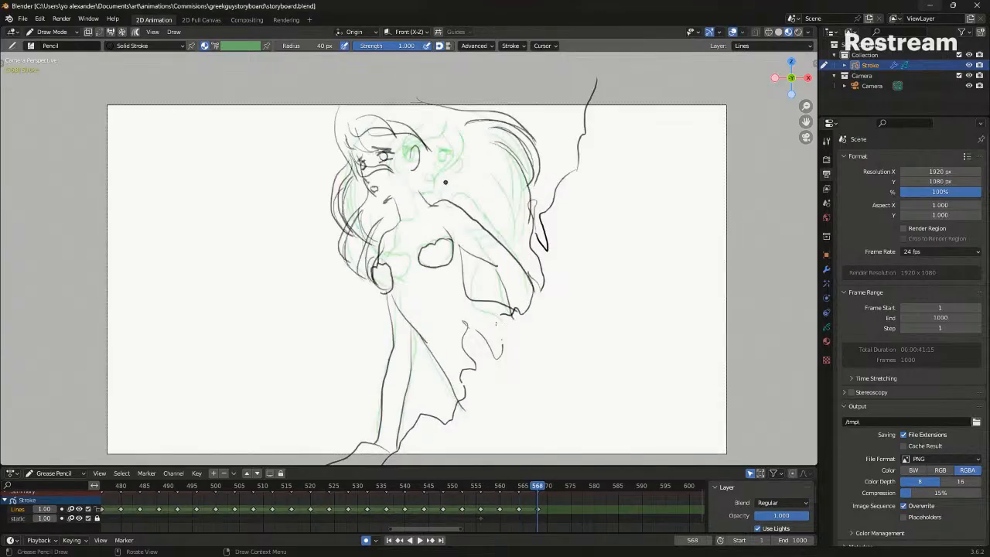
Fill in the trailing hair behind the shoulder and arm with further strands on frame 568 and compare the neighbouring frames
left_click_drag(511, 186, 534, 206)
left_click_drag(477, 171, 532, 203)
left_click_drag(483, 185, 526, 257)
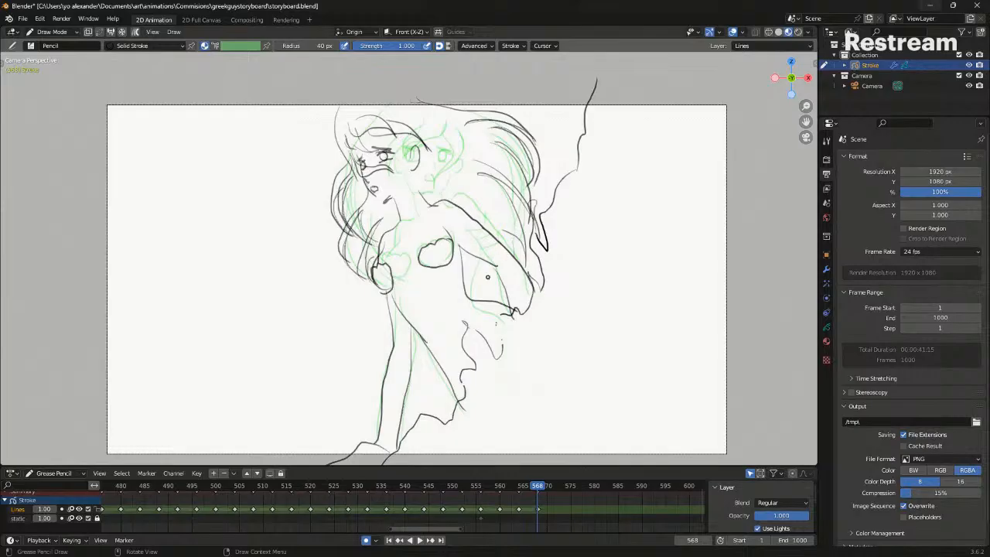
key("shift+alt+z")
key("Down")
key("Up")
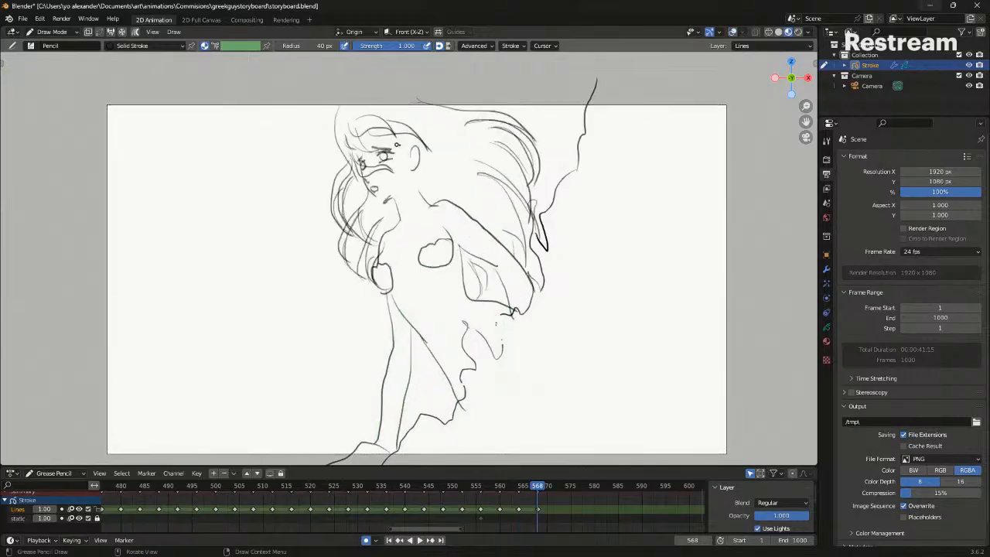
key("Down")
key("Down")
key("Up")
key("Up")
key("Down")
Play back the storyboard animation up to the newly drawn frame 568 to check the motion
key("space")
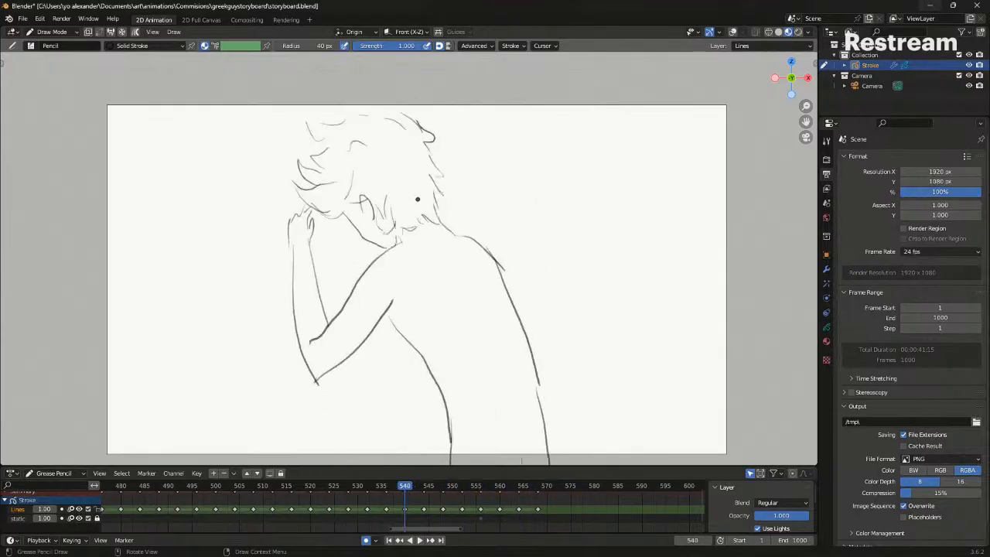
key("space")
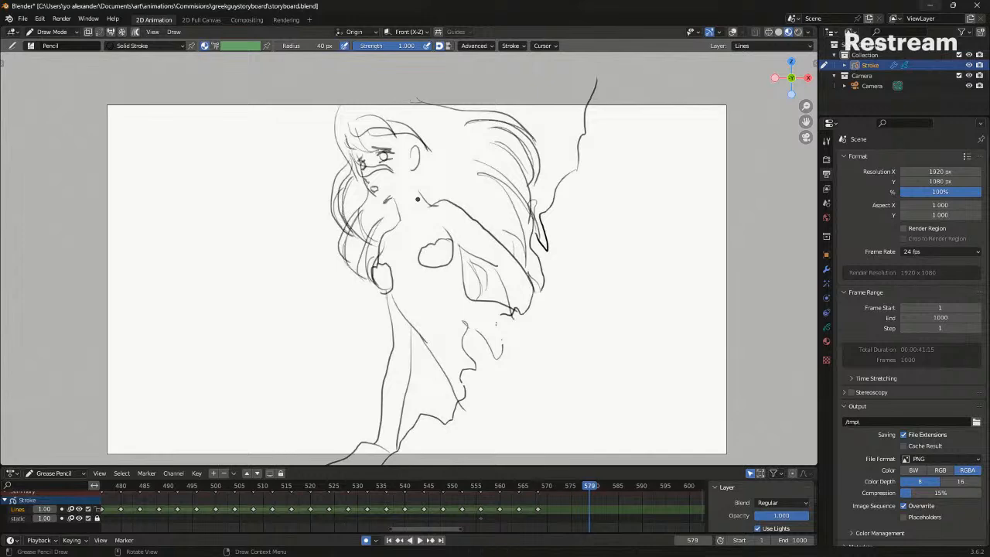
key("Down")
key("Down")
key("Down")
key("space")
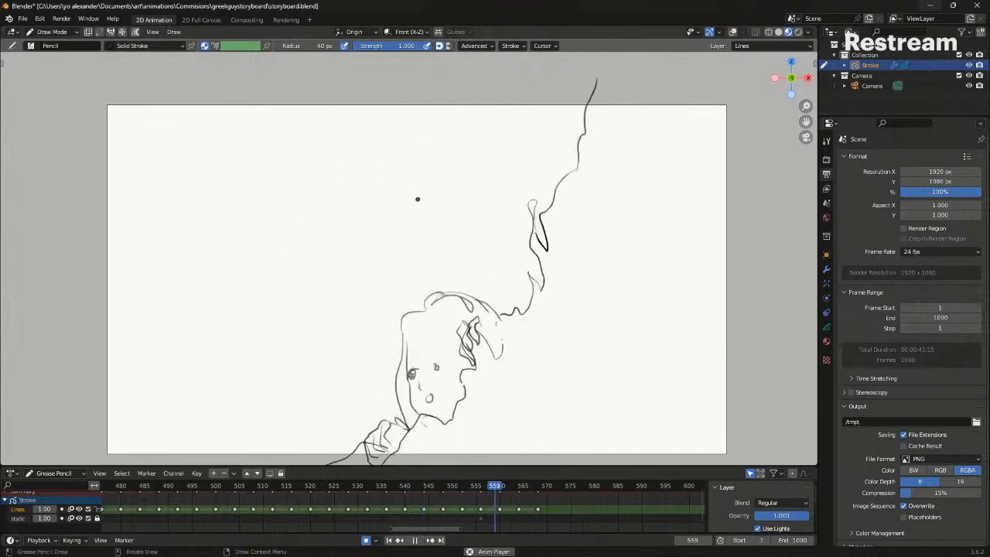
key("space")
Add the back-of-neck line below the ear and a short hair strand on the head on frame 568, comparing with frame 564
scroll(417, 199, "up", 3)
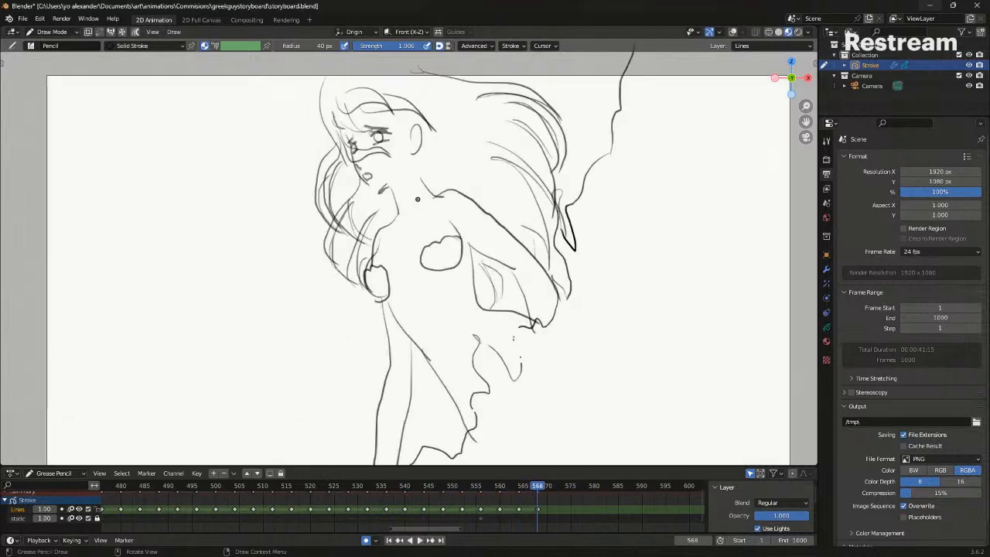
scroll(417, 199, "up", 2)
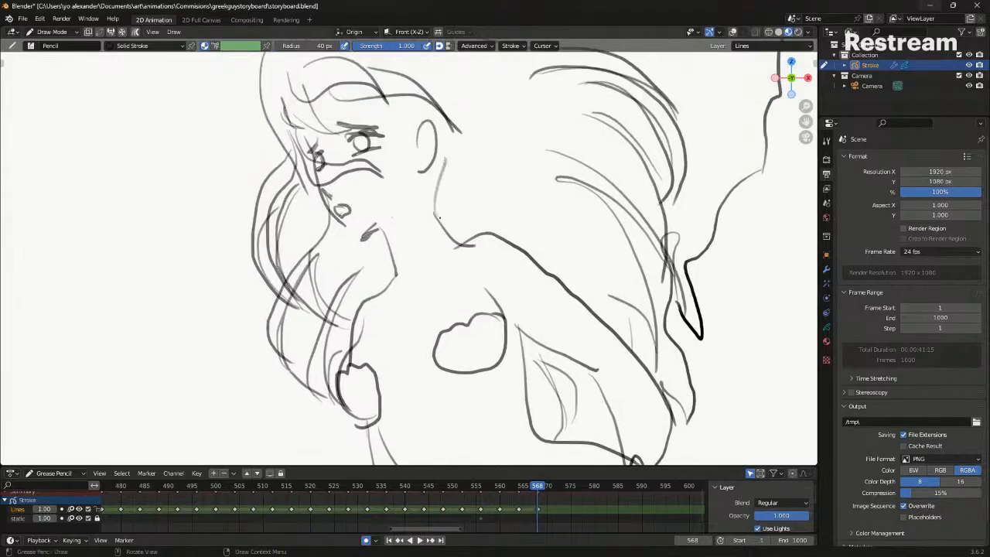
left_click_drag(435, 162, 449, 200)
left_click_drag(400, 93, 440, 116)
key("shift+alt+z")
key("shift+alt+z")
scroll(450, 155, "down", 4)
key("Down")
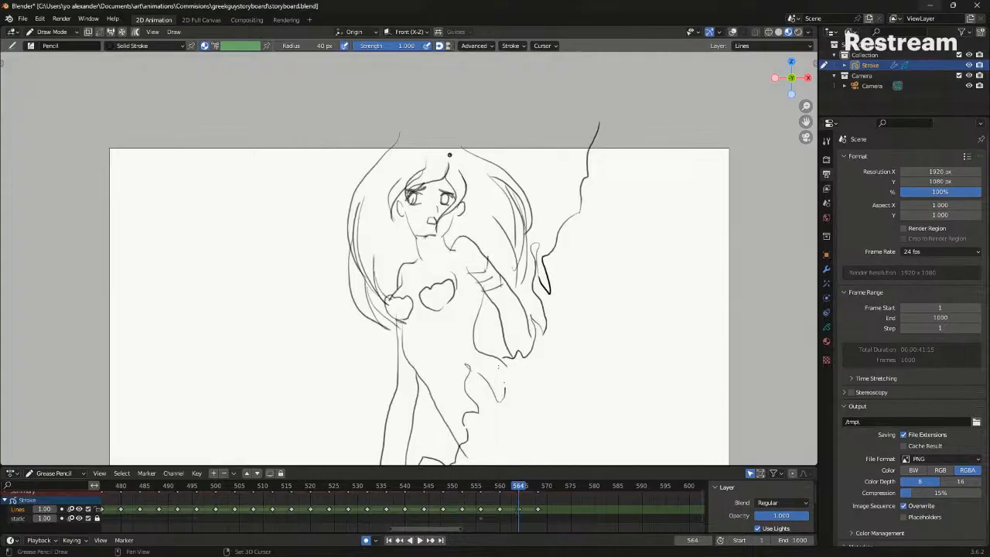
key("Up")
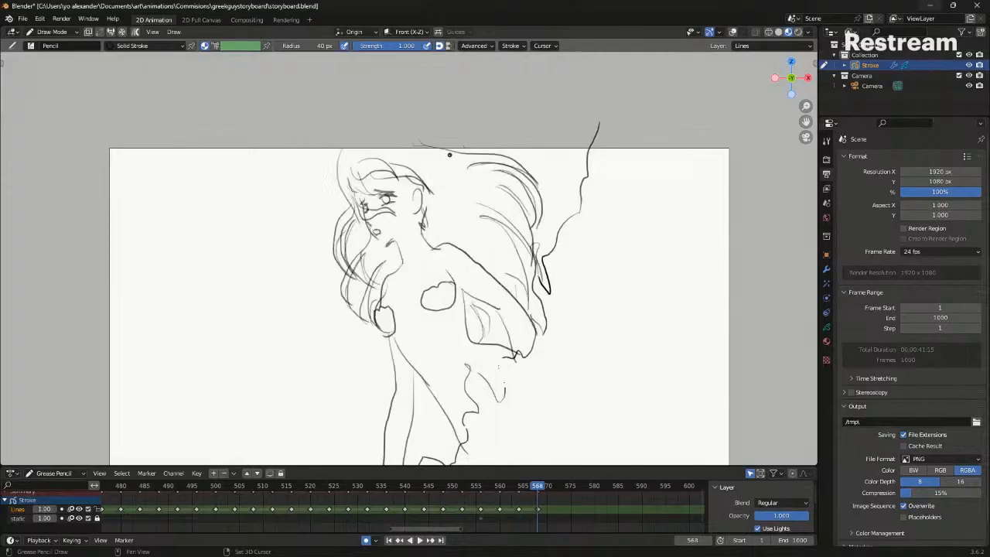
middle_click_drag(432, 298, 412, 245, "shift")
key("Down")
key("Up")
Start a new drawing on frame 572 with two long lines for the outstretched arm reaching back to the jagged edge
key("Right")
key("Right")
key("Right")
key("Right")
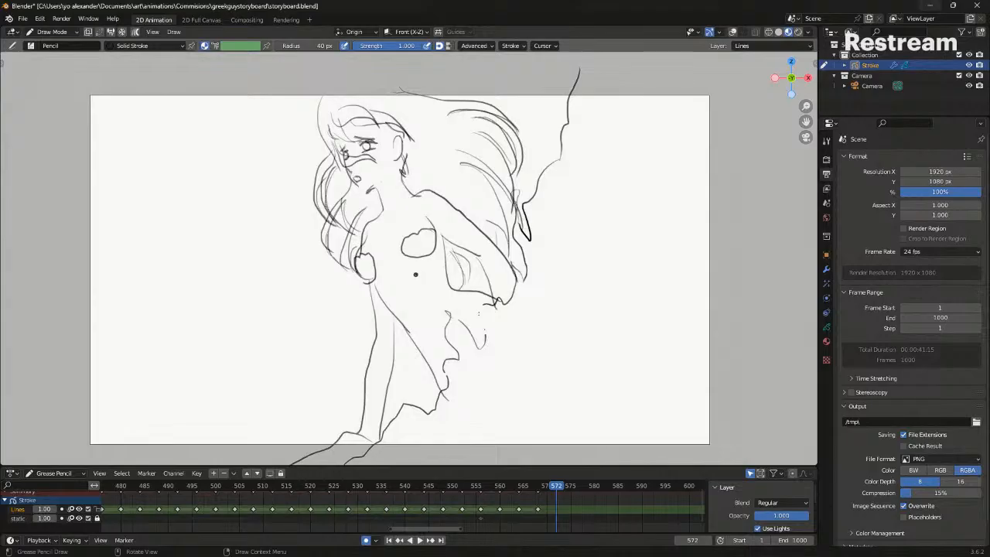
key("shift+alt+z")
left_click_drag(345, 195, 457, 194)
key("ctrl+z")
left_click_drag(332, 188, 508, 246)
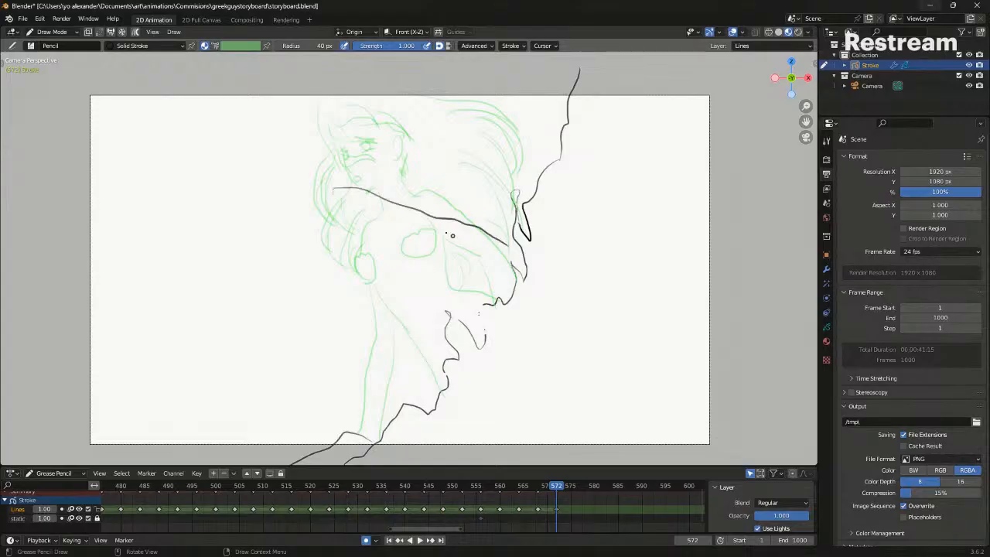
left_click_drag(348, 219, 507, 265)
Draw the front chest contour and the rounded shape below the arm on frame 572
left_click_drag(298, 242, 343, 285)
key("ctrl+z")
key("ctrl+z")
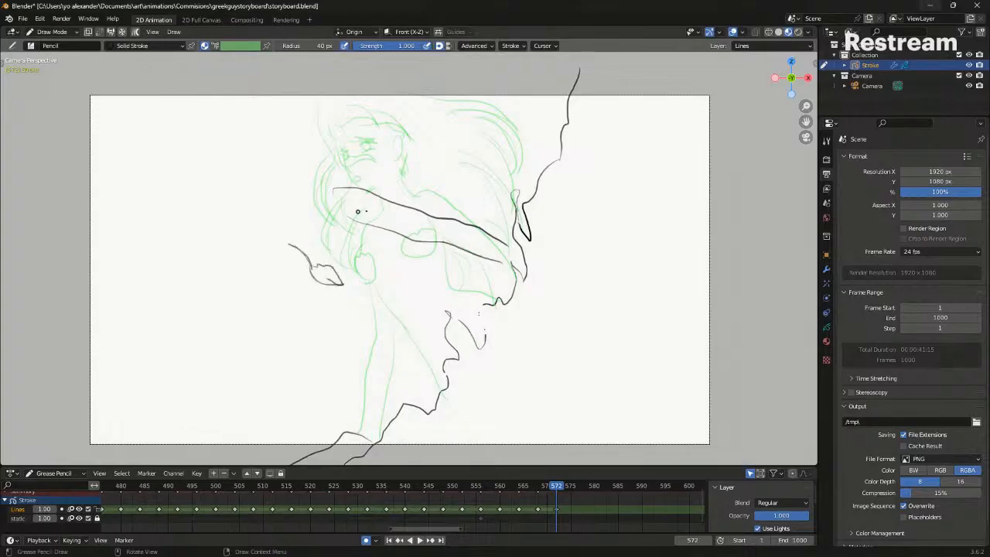
mouse_move(365, 249)
left_mouse_down()
mouse_move(375, 232)
mouse_move(340, 253)
left_mouse_up()
Draw the long diagonal torso line running from the chest down to the jagged edge on frame 572
left_click_drag(366, 286, 428, 320)
key("ctrl+z")
left_click_drag(342, 284, 457, 359)
key("ctrl+z")
key("ctrl+z")
key("ctrl+z")
left_click_drag(346, 285, 449, 337)
key("ctrl+z")
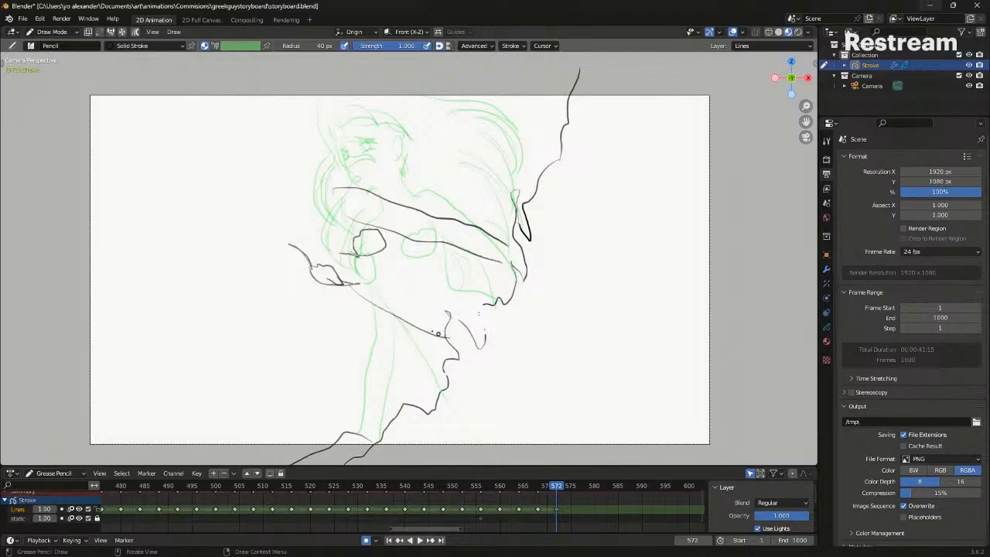
Draw another line along the underside of the outstretched arm on frame 572 and compare with frame 568
mouse_move(395, 238)
left_mouse_down()
mouse_move(512, 282)
mouse_move(441, 255)
mouse_move(515, 272)
left_mouse_up()
key("ctrl+z")
key("alt+shift+z")
key("Down")
key("Up")
key("alt+shift+z")
key("ctrl+z")
Draw the curved front shoulder and the two lines of the hanging limb below the chest on frame 572
mouse_move(276, 222)
left_mouse_down()
mouse_move(358, 326)
mouse_move(356, 365)
left_mouse_up()
key("ctrl+z")
key("ctrl+z")
mouse_move(347, 288)
left_mouse_down()
mouse_move(358, 358)
mouse_move(375, 298)
left_mouse_up()
key("ctrl+z")
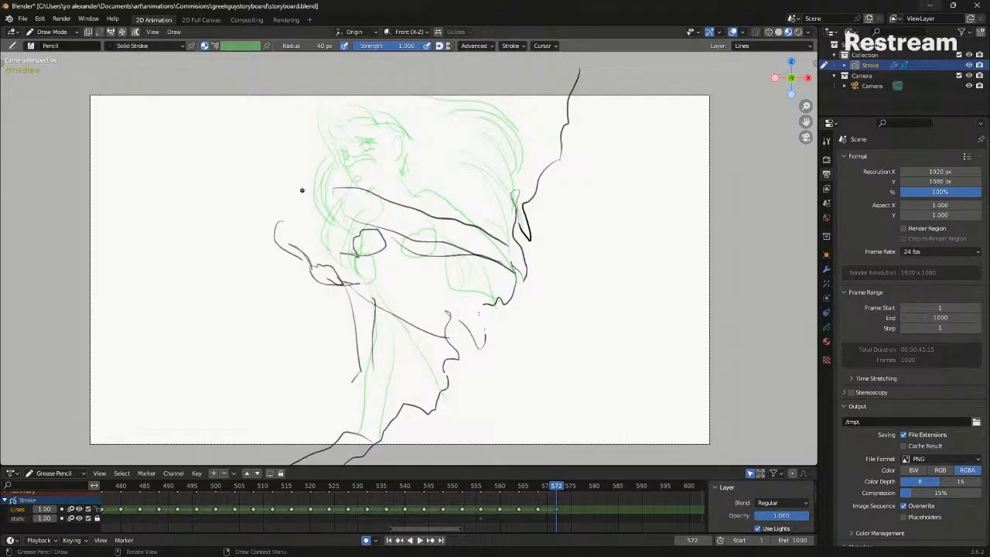
Draw the tilted head's cheek and jaw line with the ear on frame 572
left_click_drag(228, 151, 237, 177)
key("ctrl+z")
key("ctrl+z")
key("ctrl+z")
left_click_drag(235, 177, 260, 206)
key("ctrl+z")
mouse_move(230, 159)
left_mouse_down()
mouse_move(237, 183)
mouse_move(264, 208)
left_mouse_up()
key("ctrl+z")
left_click_drag(310, 155, 300, 159)
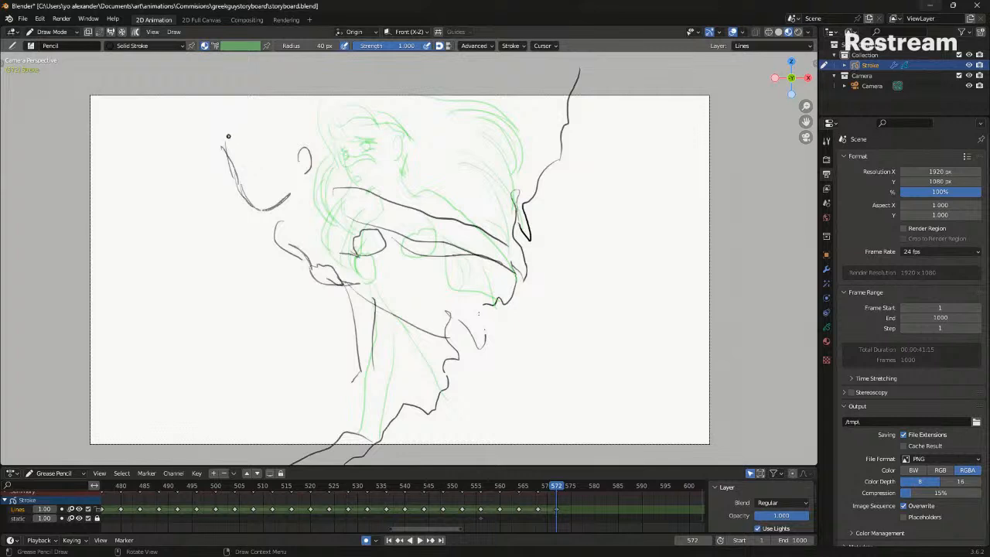
Draw the hair over the forehead, crown and ear of the tilted head on frame 572
mouse_move(229, 135)
left_mouse_down()
mouse_move(263, 169)
mouse_move(318, 171)
left_mouse_up()
mouse_move(277, 125)
left_mouse_down()
mouse_move(317, 154)
mouse_move(325, 177)
left_mouse_up()
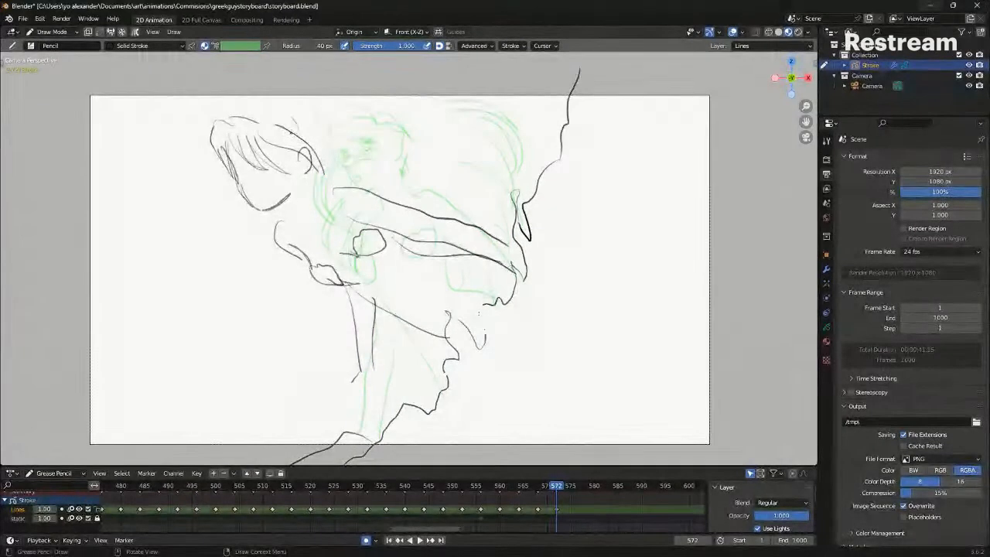
mouse_move(300, 136)
left_mouse_down()
mouse_move(285, 118)
mouse_move(333, 118)
left_mouse_up()
key("ctrl+z")
left_click_drag(220, 115, 316, 123)
key("ctrl+z")
left_click_drag(214, 138, 306, 130)
Draw the long hair streaming back from the crown with its curled ends near the jagged edge on frame 572
left_click_drag(235, 97, 485, 163)
key("ctrl+z")
left_click_drag(322, 112, 495, 158)
key("ctrl+z")
left_click_drag(329, 116, 468, 136)
key("ctrl+z")
left_click_drag(329, 118, 475, 92)
mouse_move(424, 122)
left_mouse_down()
mouse_move(483, 83)
mouse_move(510, 96)
left_mouse_up()
left_click_drag(511, 93, 485, 155)
mouse_move(512, 124)
left_mouse_down()
mouse_move(533, 141)
mouse_move(459, 176)
left_mouse_up()
mouse_move(513, 221)
left_mouse_down()
mouse_move(458, 203)
mouse_move(457, 182)
left_mouse_up()
Compare frame 572 with the preceding drawings with the overlays hidden
key("shift+alt+z")
key("Down")
key("Up")
key("Down")
key("Down")
key("Down")
key("Up")
key("Up")
key("Up")
Remove the overlapping jaw stroke above the neck on frame 572, return to Draw Mode and compare with frame 568
key("Tab")
key("ctrl+Tab")
left_click(267, 207)
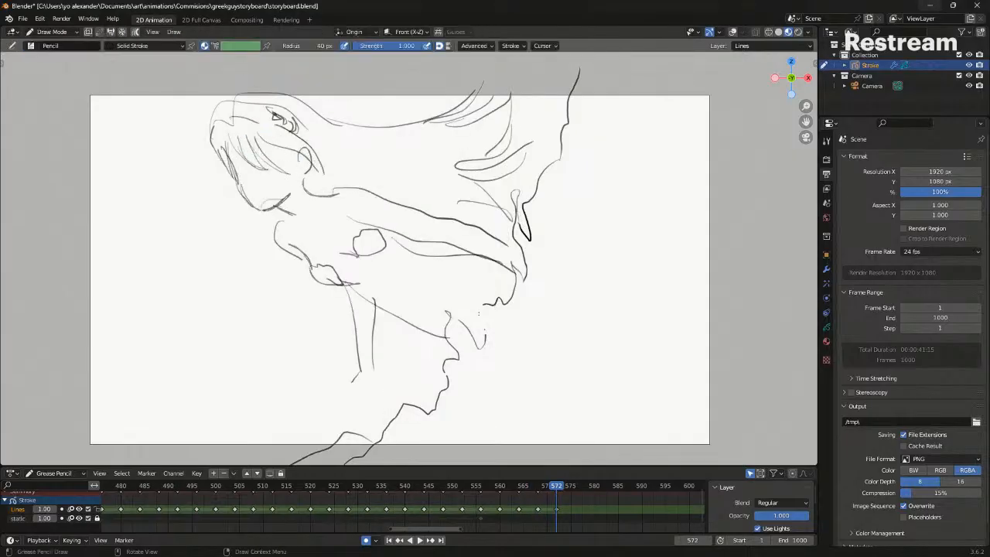
key("Tab")
key("ctrl+Tab")
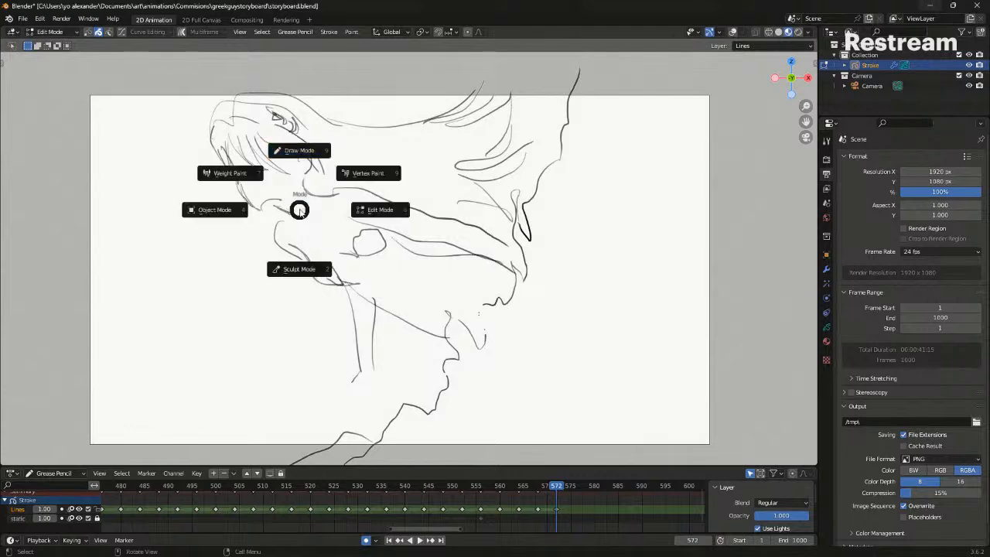
left_click(300, 180)
key("Down")
key("Up")
key("Down")
key("Up")
key("Down")
key("Up")
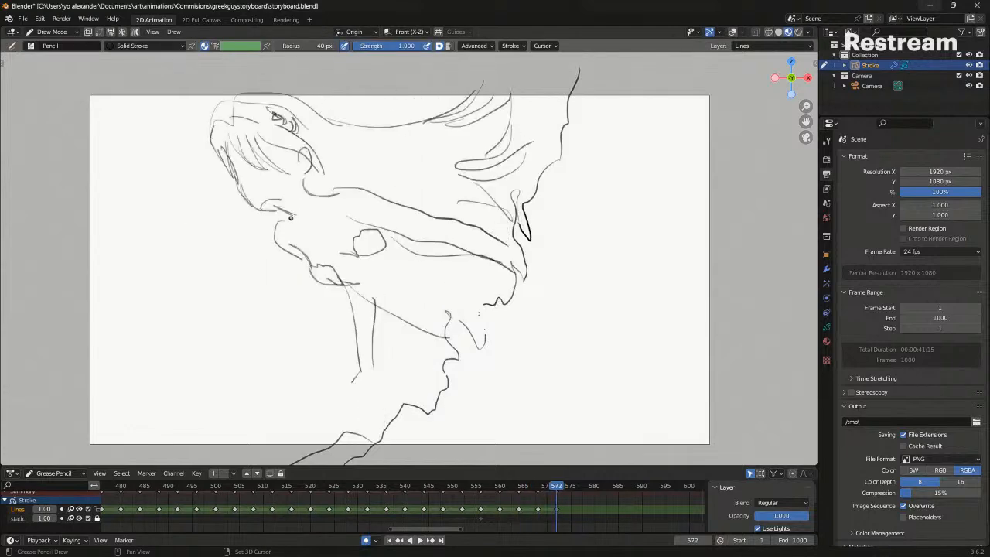
Delete the long second underarm stroke on frame 572, then draw a shorter curve under the arm and a short line at the torso's end
key("Tab")
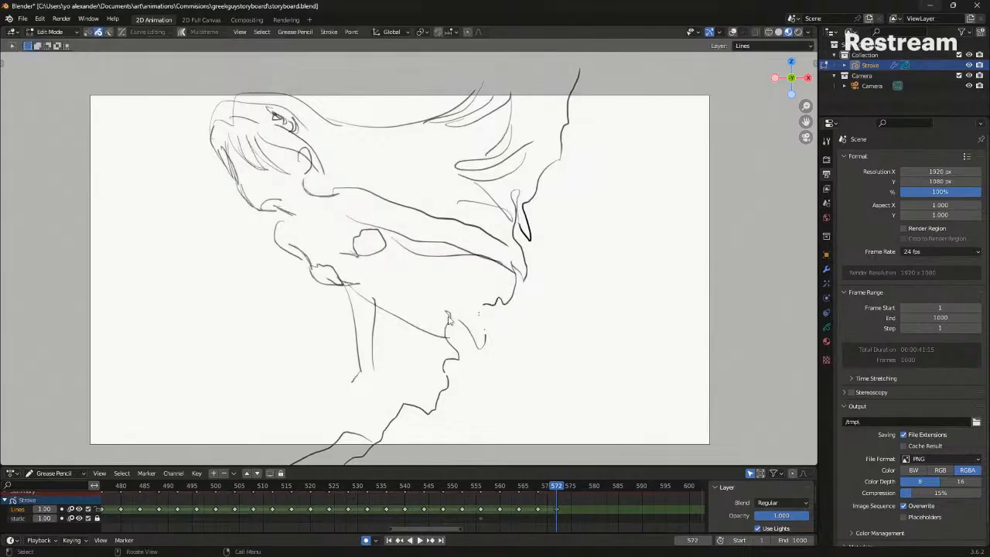
key("x")
left_click(450, 266)
key("ctrl+Tab")
left_click(451, 212)
left_click_drag(396, 248, 461, 249)
left_click_drag(392, 245, 463, 249)
left_click_drag(425, 325, 457, 328)
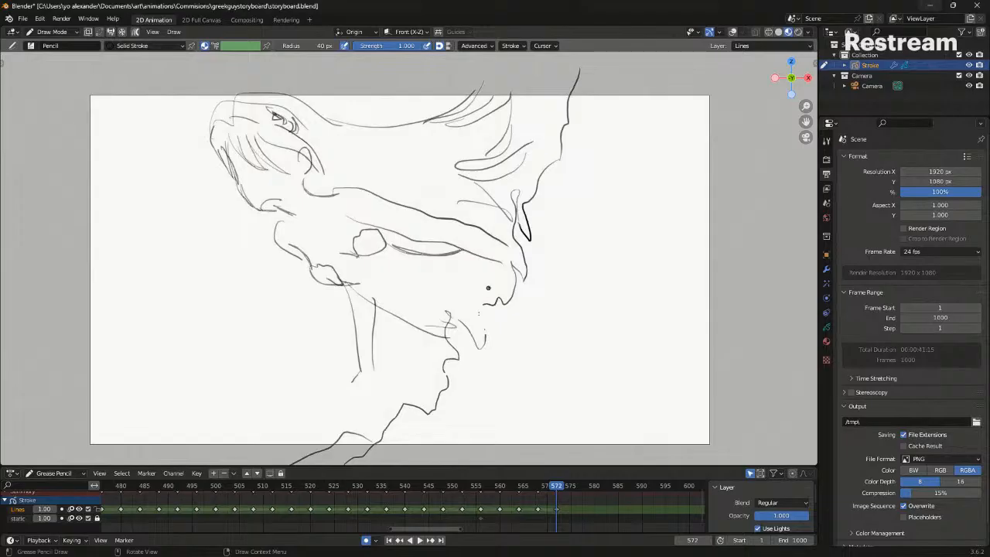
Draw short strokes at the torso's end near the jagged edge and a hand on the lower arm on frame 572, comparing with the previous drawing
left_click_drag(467, 321, 463, 324)
key("Down")
key("Up")
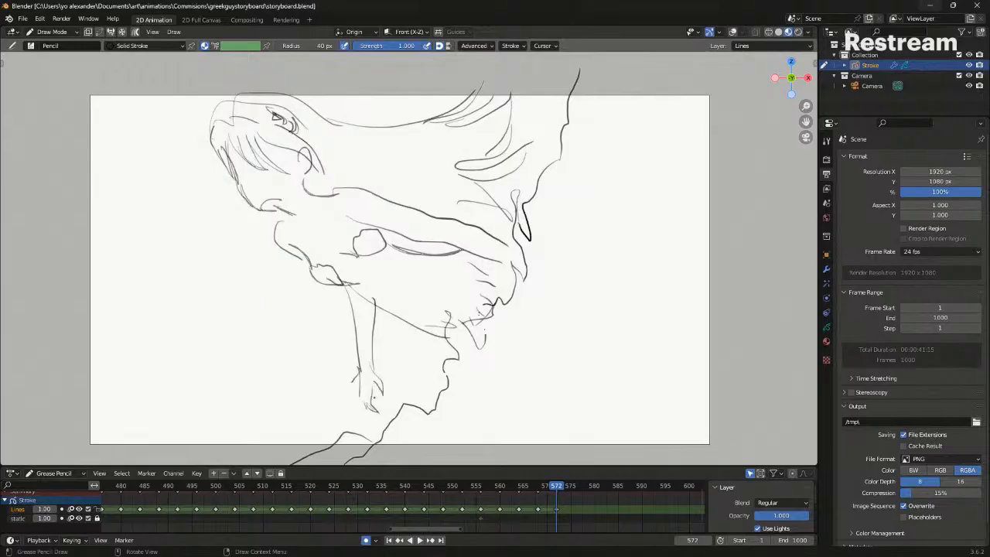
Compare the figure's pose at frame 572 with the preceding keyframes, focusing on the hanging forearm
key("Down")
key("Up")
key("Down")
key("Down")
key("Up")
key("Up")
key("Tab")
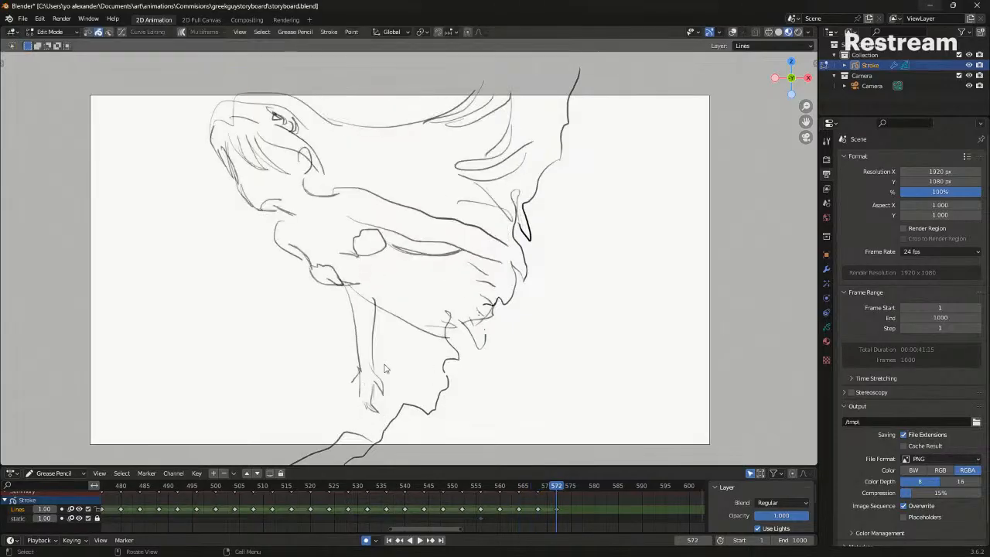
key("Down")
key("Down")
key("Down")
key("Up")
key("Up")
key("Down")
key("Up")
key("Down")
key("Up")
key("Up")
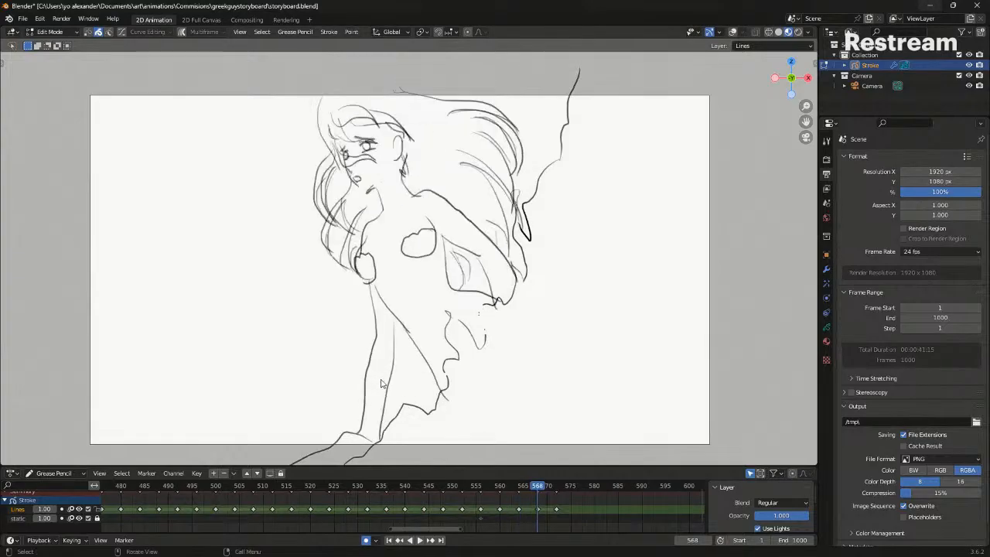
Try to rotate and move the hanging forearm strokes on frame 572, checking against the previous keyframe
key("Tab")
key("Tab")
key("r")
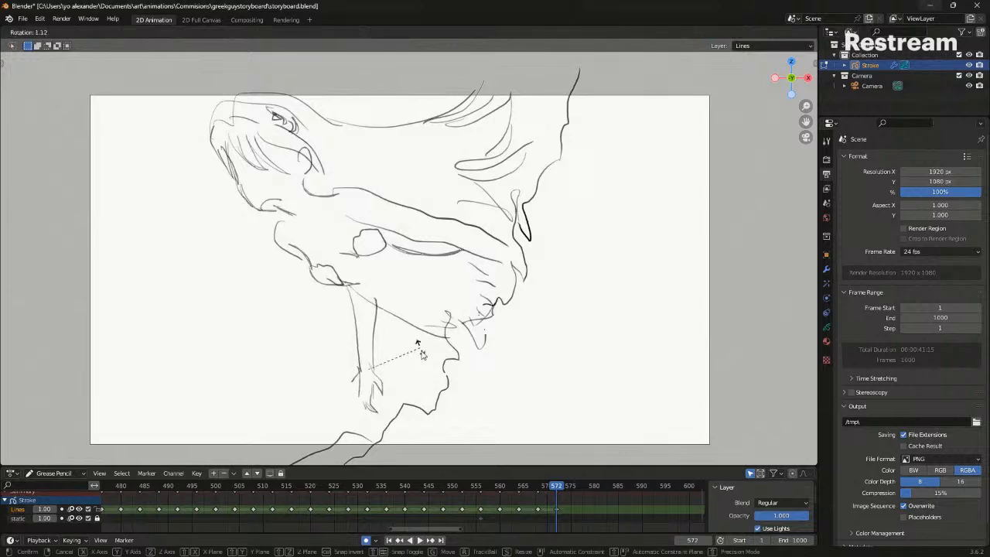
left_click(407, 388)
key("g")
left_click(347, 368)
key("Down")
key("Up")
key("Down")
key("Up")
key("Down")
key("Up")
Delete the hanging forearm strokes on frame 572 and redraw a much shorter limb below the torso, checking it against frame 568
key("x")
left_click(342, 343)
key("ctrl+Tab")
left_click(383, 301)
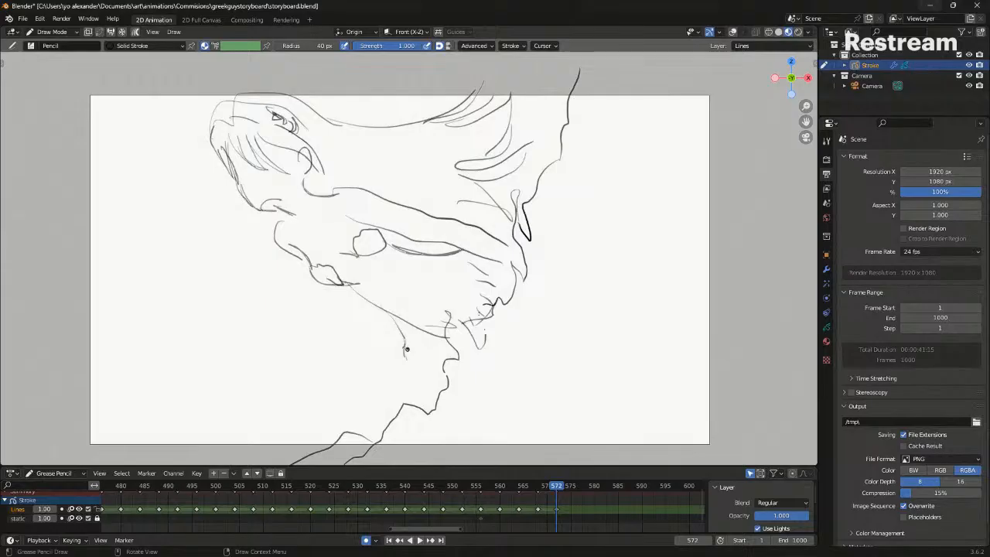
key("Down")
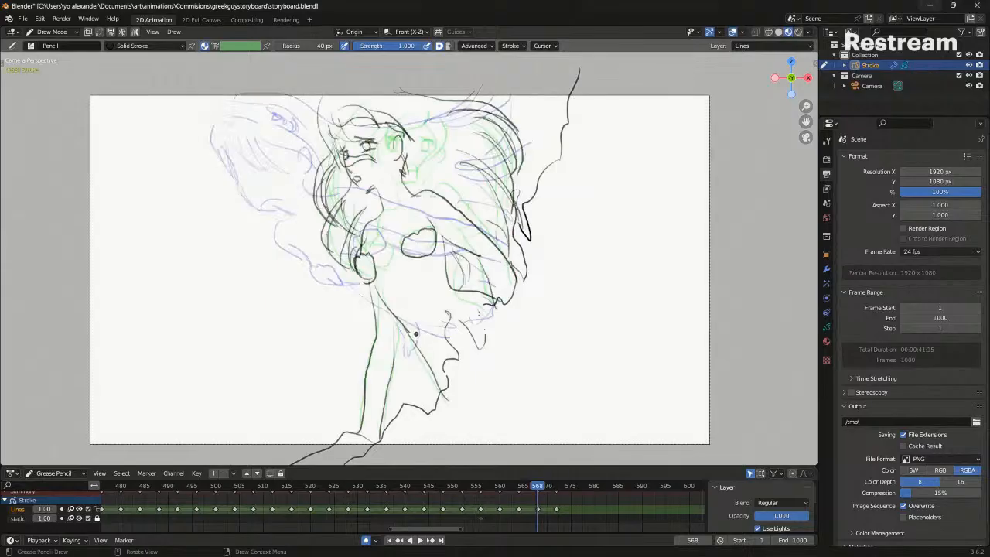
key("Up")
key("Down")
key("Up")
key("Down")
key("Up")
key("Down")
Insert a blank Grease Pencil keyframe on the Lines layer at frame 576
key("Right")
key("Right")
key("Right")
key("Right")
key("Right")
key("Right")
key("Right")
key("Right")
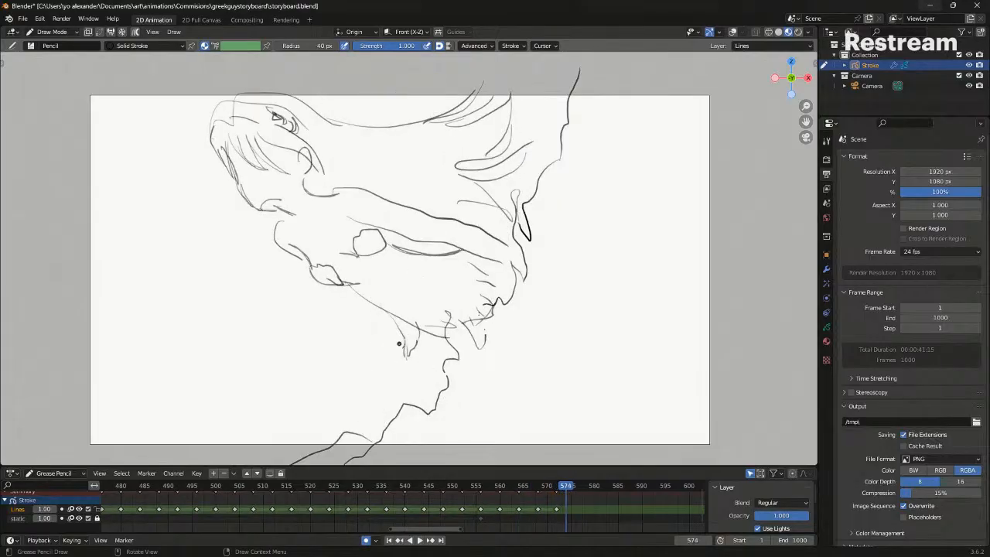
key("i")
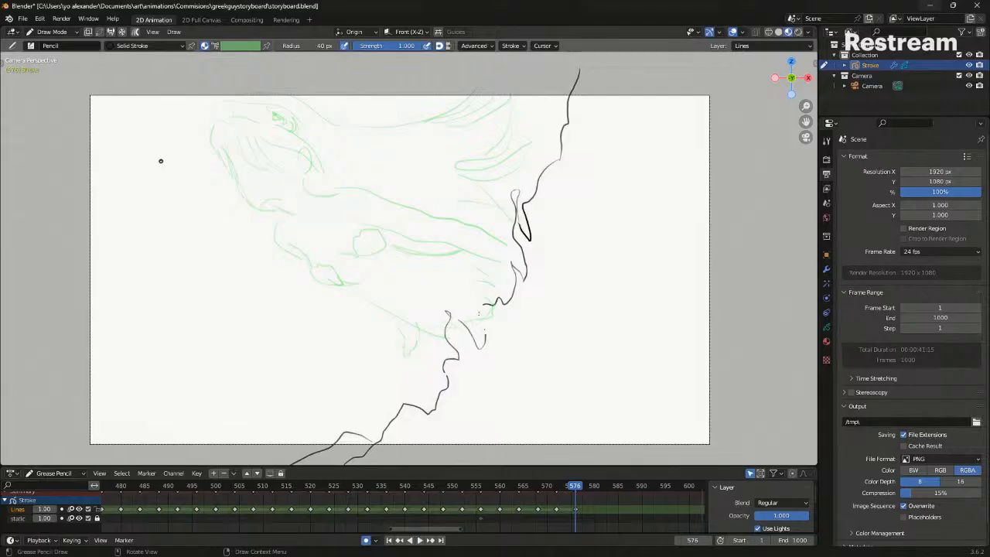
Draw the figure's face contour near the canvas's upper-left corner on frame 576, comparing it with the previous drawing
left_click_drag(149, 140, 163, 195)
key("ctrl+z")
mouse_move(151, 158)
left_mouse_down()
mouse_move(145, 138)
mouse_move(172, 206)
mouse_move(182, 204)
left_mouse_up()
key("Left")
key("Left")
key("Left")
key("Left")
key("Right")
key("Right")
key("Right")
key("Right")
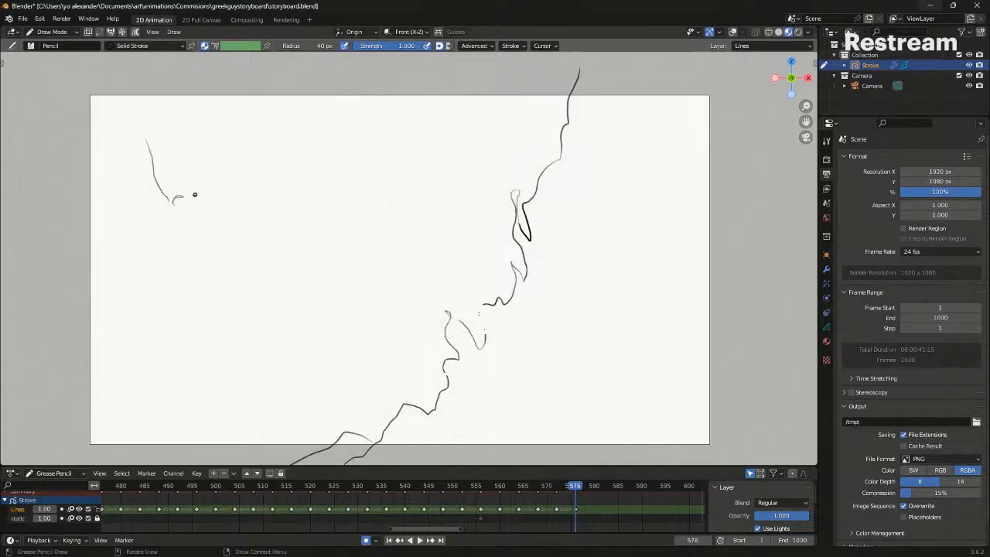
Sketch the jaw line, ear and neck lines beside the face contour, using the onion-skinned previous pose as reference
mouse_move(174, 201)
left_mouse_down()
mouse_move(226, 205)
mouse_move(238, 181)
left_mouse_up()
key("ctrl+z")
key("ctrl+z")
left_click_drag(215, 147, 222, 169)
key("shift+alt+z")
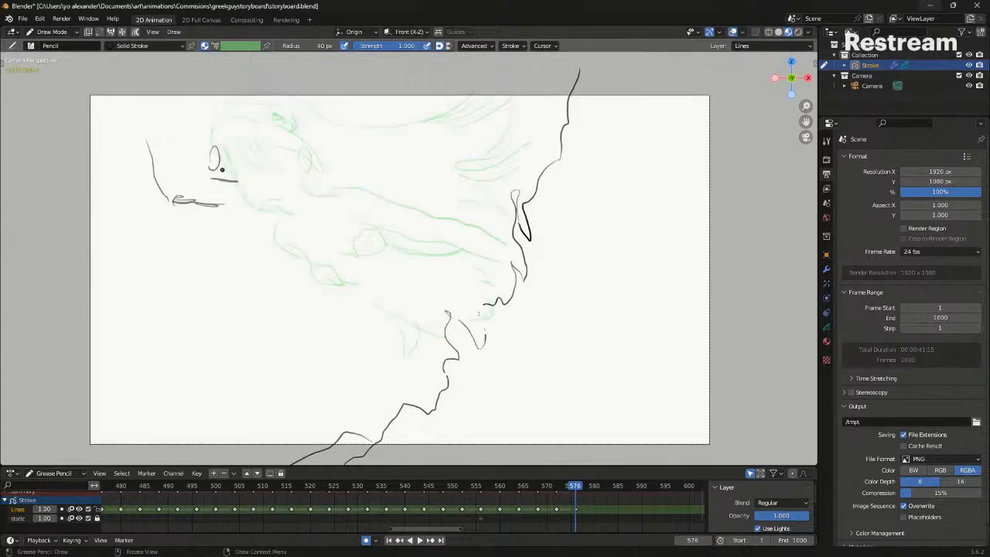
left_click_drag(222, 209, 210, 224)
key("ctrl+z")
Draw the shoulder and the upper and lower contours of the outstretched arm reaching toward the cliff, undoing the stray strokes
mouse_move(241, 185)
left_mouse_down()
mouse_move(269, 165)
mouse_move(309, 165)
mouse_move(386, 170)
mouse_move(442, 196)
left_mouse_up()
key("ctrl+z")
key("ctrl+z")
left_click_drag(359, 171, 462, 167)
left_click_drag(299, 192, 352, 195)
key("ctrl+z")
key("ctrl+z")
key("ctrl+z")
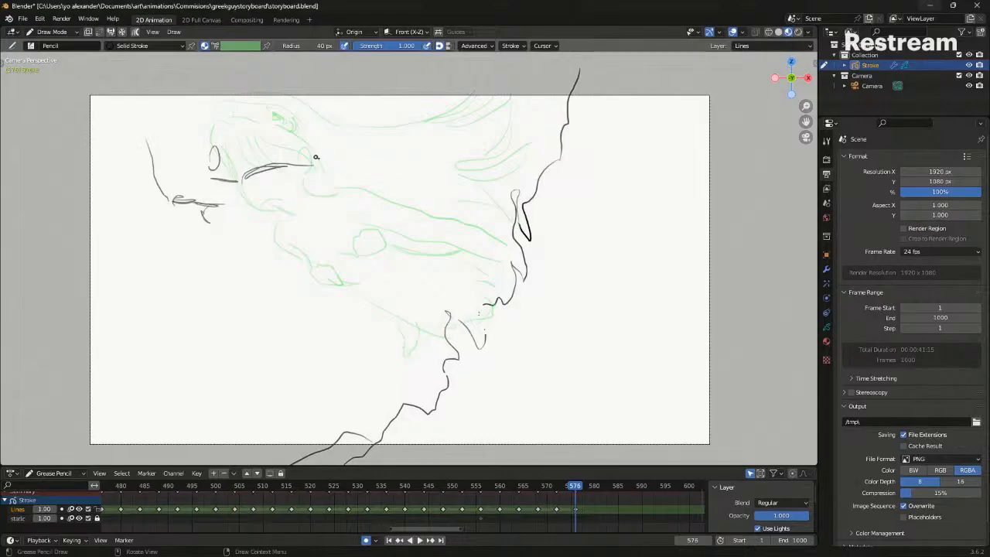
left_click_drag(308, 169, 445, 199)
key("ctrl+z")
left_click_drag(309, 166, 446, 182)
left_click_drag(283, 194, 395, 195)
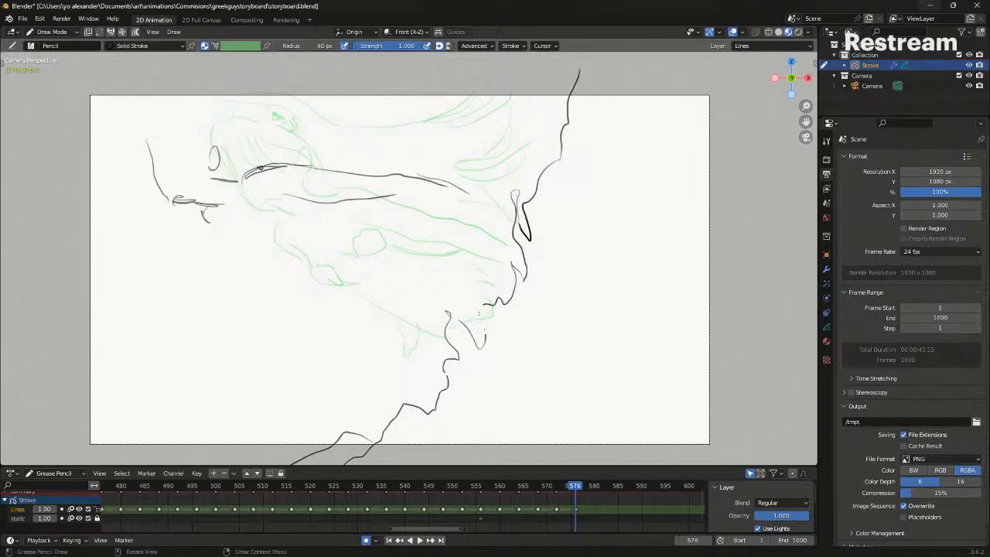
Sketch the two chest shapes and the torso's underside below the arm, checking them against frame 572
mouse_move(229, 224)
left_mouse_down()
mouse_move(296, 251)
mouse_move(266, 249)
left_mouse_up()
key("ctrl+z")
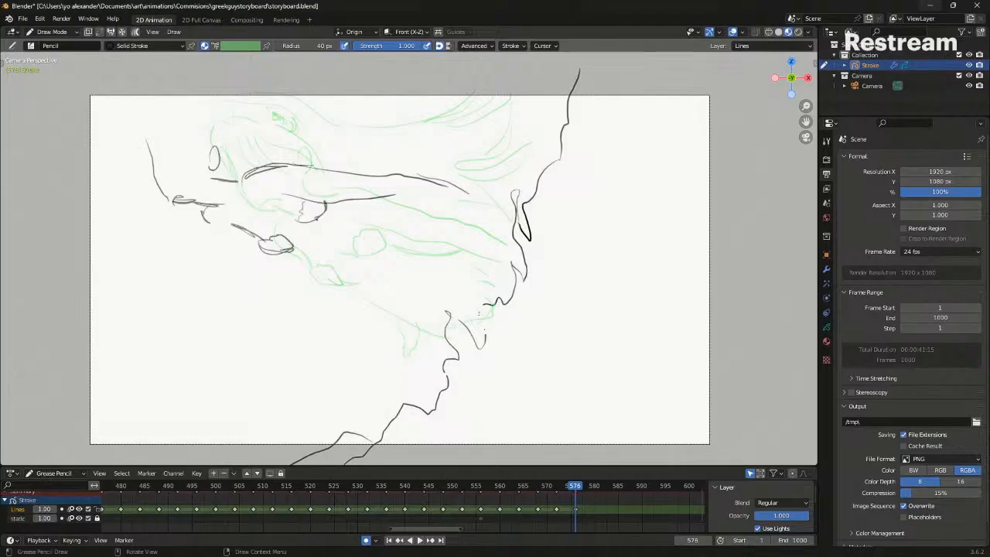
key("ctrl+z")
key("Down")
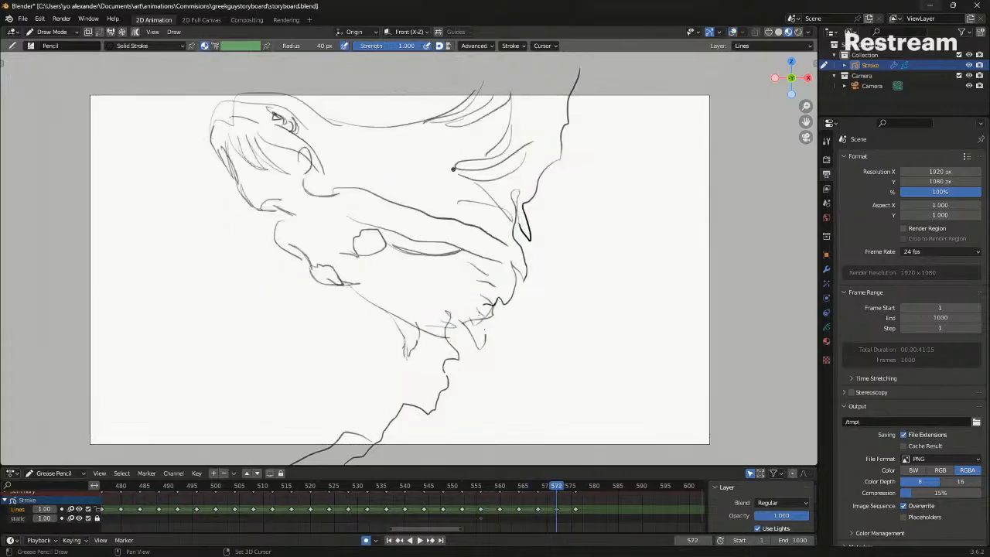
key("Up")
key("ctrl+z")
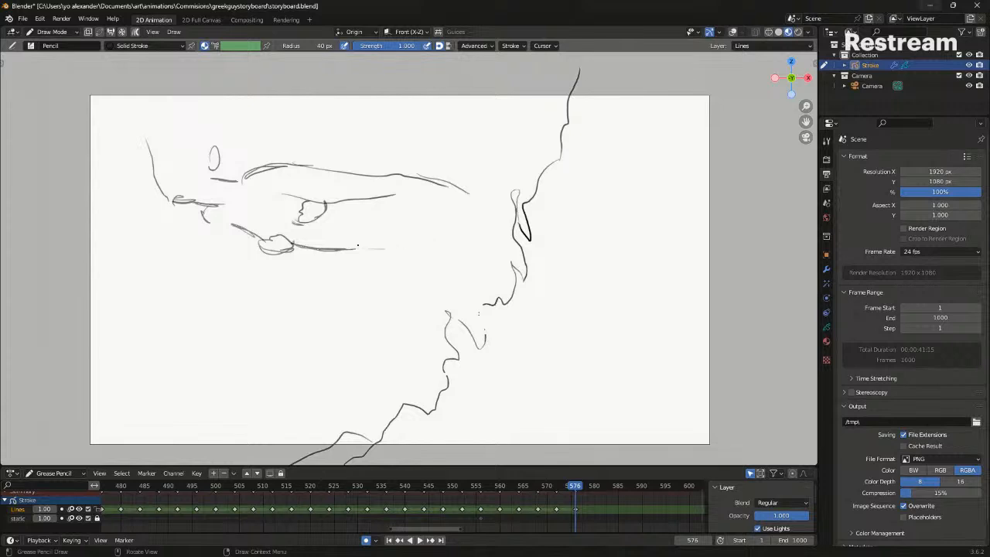
Redo the end of the torso's lower contour, then draw the long curve above the arm and the reaching hand
key("ctrl+z")
key("ctrl+z")
left_click_drag(383, 178, 518, 171)
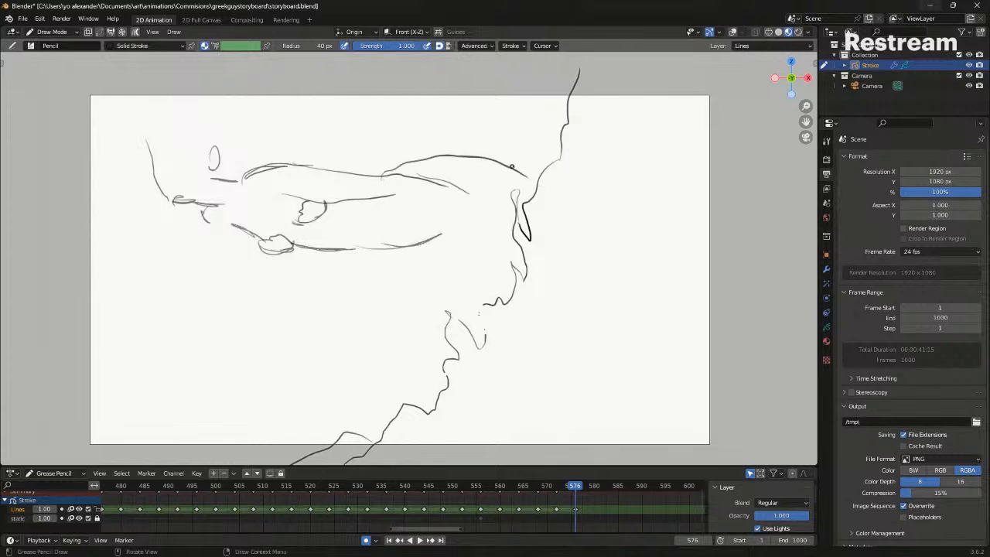
key("ctrl+z")
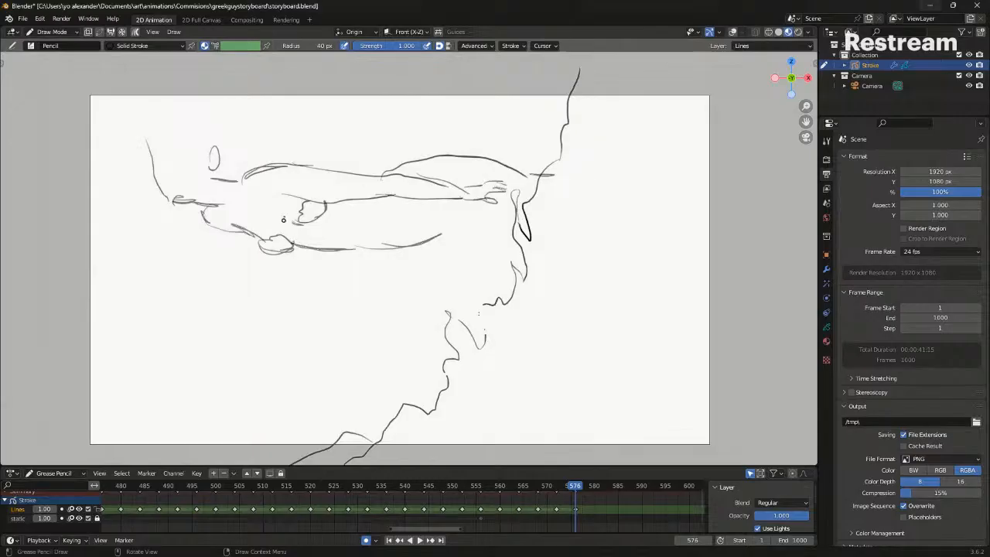
Compare the frame 576 figure with the preceding keyframes, with and without the onion-skin overlay
key("alt+shift+z")
key("Down")
key("alt+shift+z")
key("Down")
key("Up")
key("Up")
key("Down")
key("Down")
key("Up")
key("Up")
key("alt+shift+z")
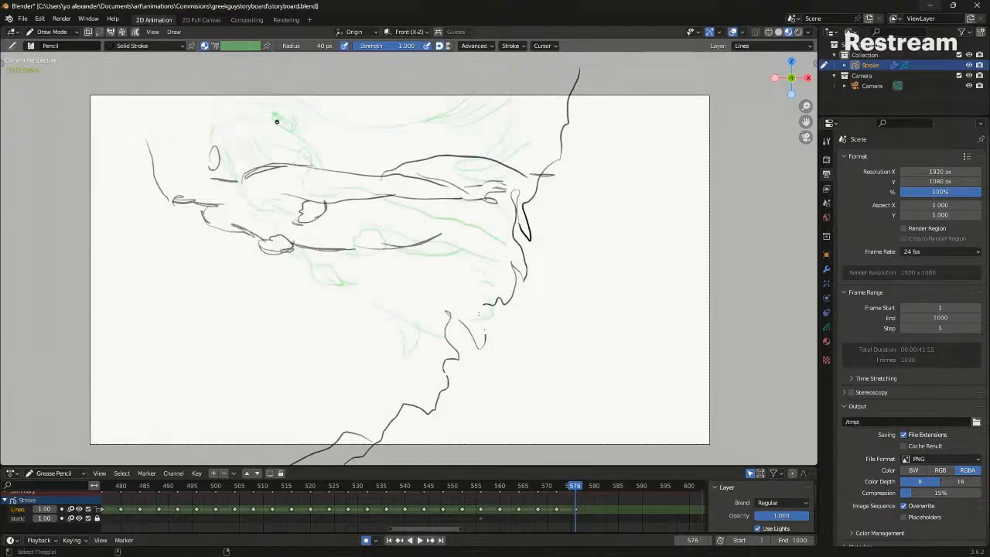
Rotate the figure's strokes on frame 576 slightly clockwise and check the motion against the preceding keyframes
key("Tab")
key("r")
left_click(518, 181)
key("alt+shift+z")
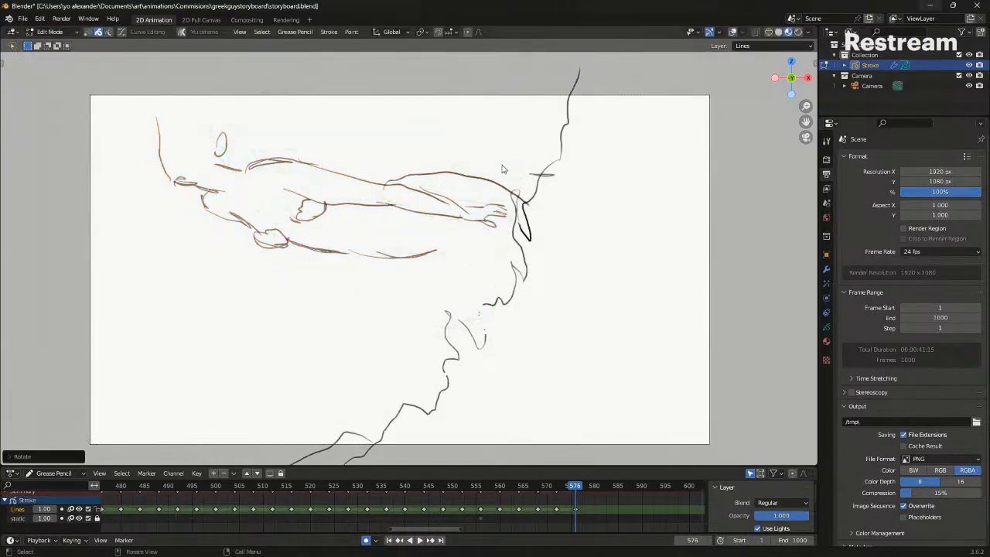
key("Down")
key("Up")
key("Down")
key("Down")
key("Up")
key("Up")
Shift the figure's strokes up and to the left on frame 576 and scale them to about 1.11
key("g")
left_click(398, 218)
key("Down")
key("Up")
key("Down")
key("Up")
key("s")
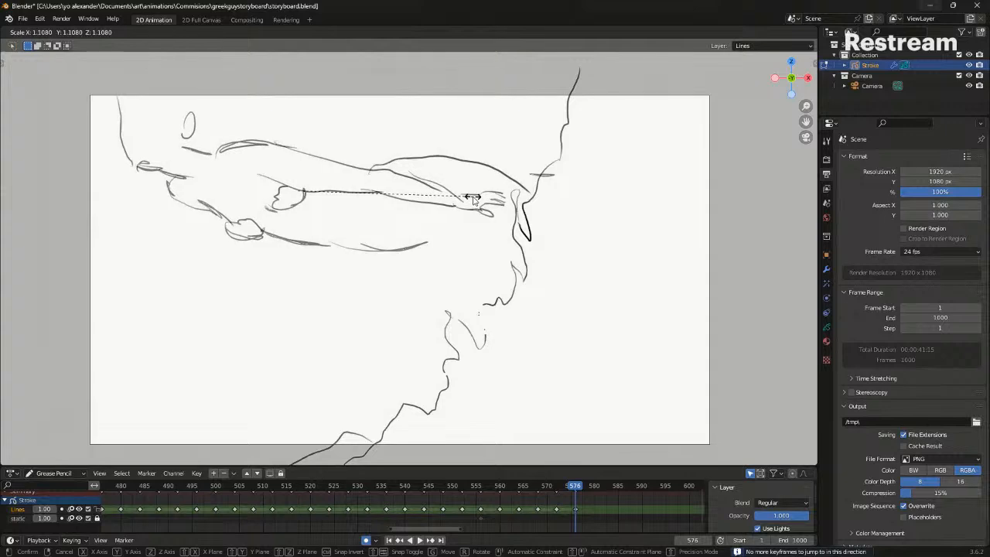
left_click(473, 196)
key("Down")
key("Down")
key("Up")
key("Up")
key("Down")
key("Up")
Extend the figure's lower body contour to the cliff edge in Draw Mode and check it against the preceding keyframes
key("Tab")
left_click_drag(437, 243, 499, 251)
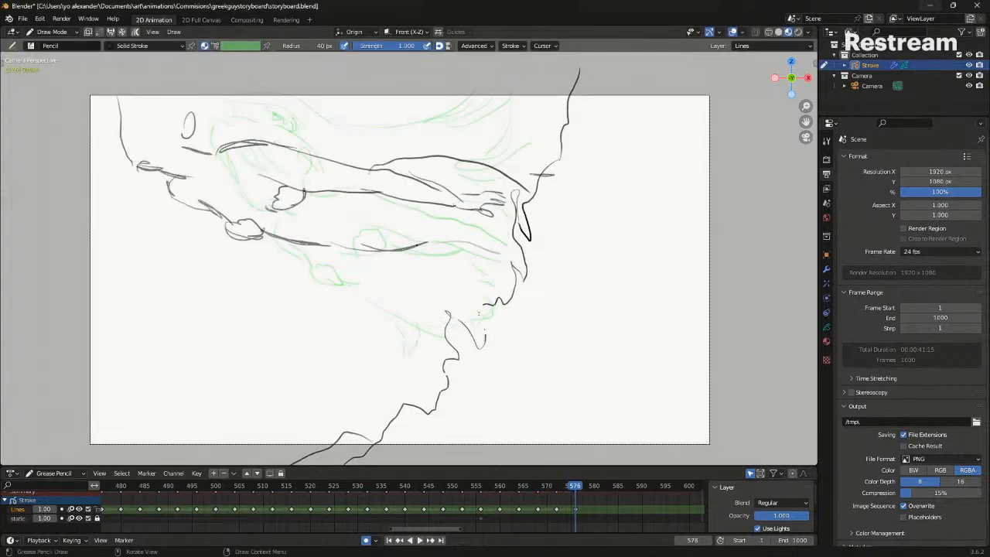
key("Down")
key("Up")
key("Down")
key("Down")
key("Up")
key("Up")
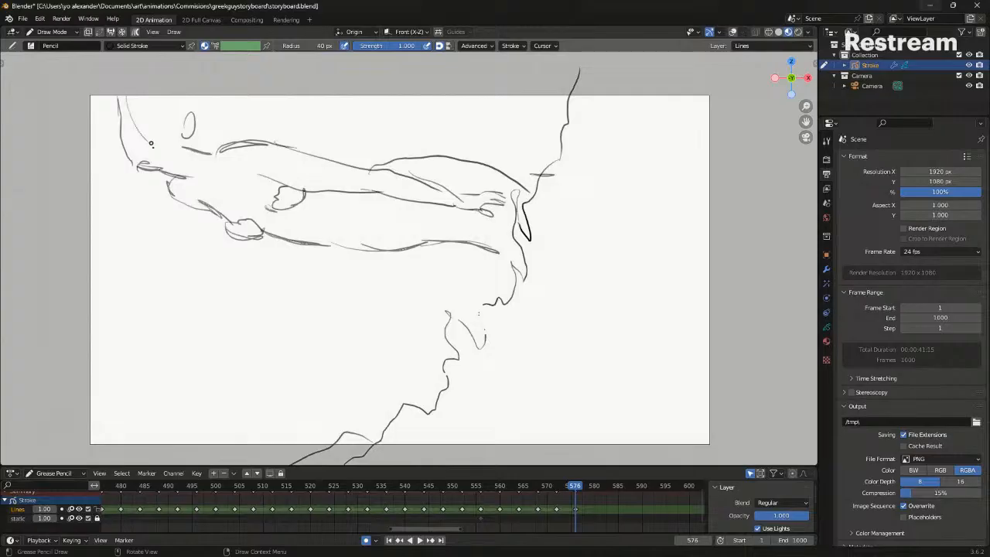
Sketch hair strands around the face and ear on frame 576, undoing the unwanted strokes
left_click_drag(168, 153, 138, 107)
key("ctrl+z")
key("ctrl+z")
key("ctrl+z")
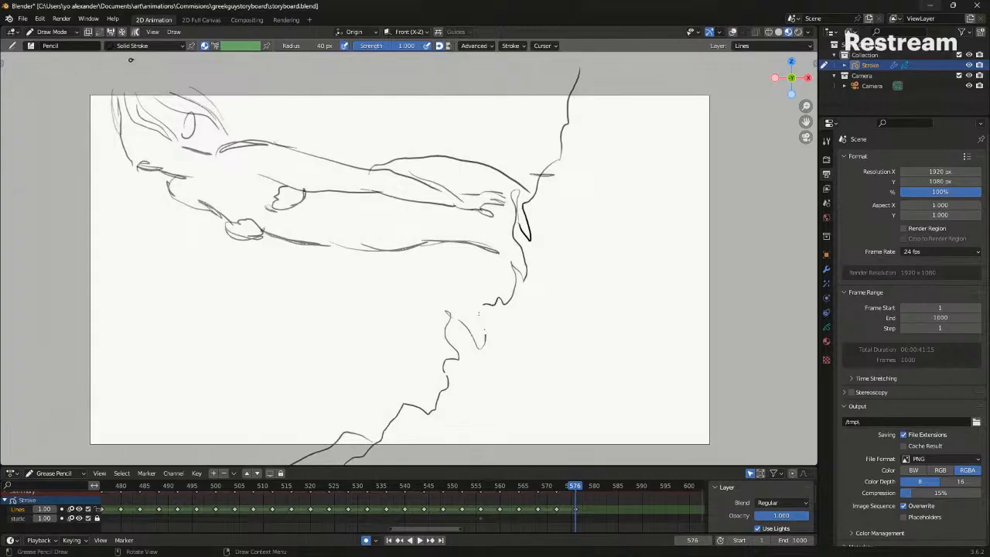
Compare the frame 576 drawing with the preceding keyframes and save the storyboard file
key("shift+alt+z")
key("shift+alt+z")
key("Down")
key("Down")
key("Up")
key("Up")
key("Down")
key("Down")
key("Down")
key("Up")
key("Up")
key("Up")
key("Down")
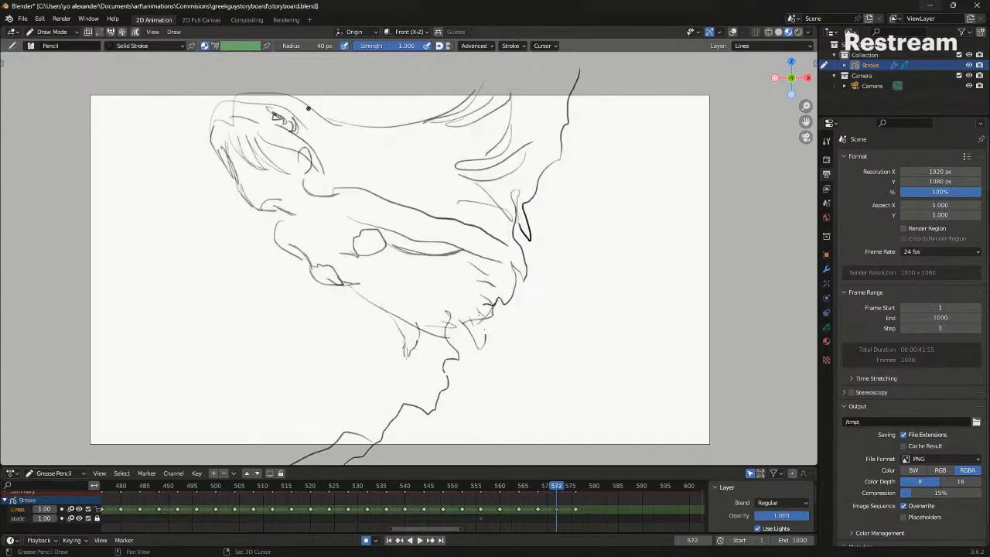
key("Up")
key("ctrl+s")
Draw long hair strands sweeping down over the outstretched arm on frame 576 and compare them with the preceding keyframes
key("shift+alt+z")
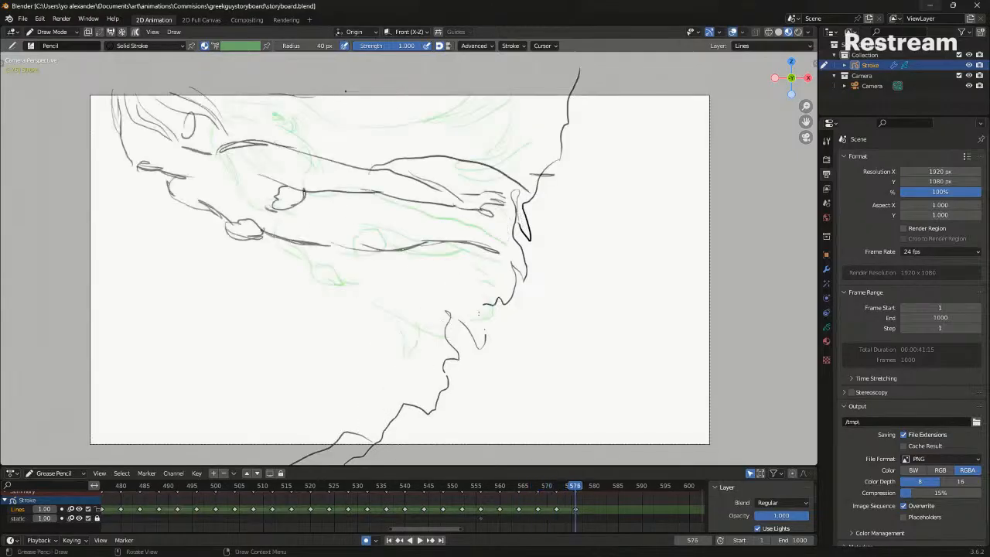
left_click_drag(333, 87, 437, 144)
left_click_drag(350, 97, 412, 149)
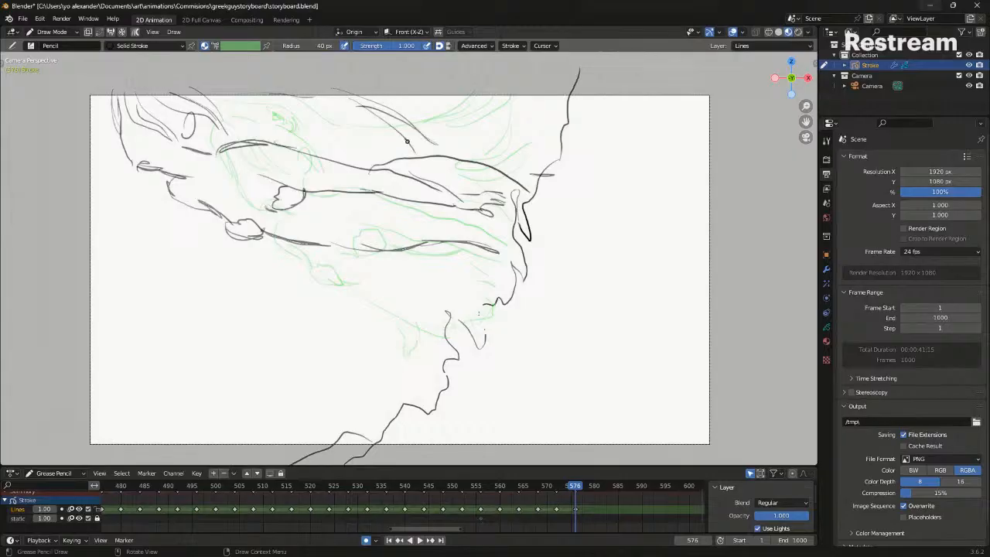
key("shift+alt+z")
key("Down")
key("Up")
key("Down")
key("Down")
key("Up")
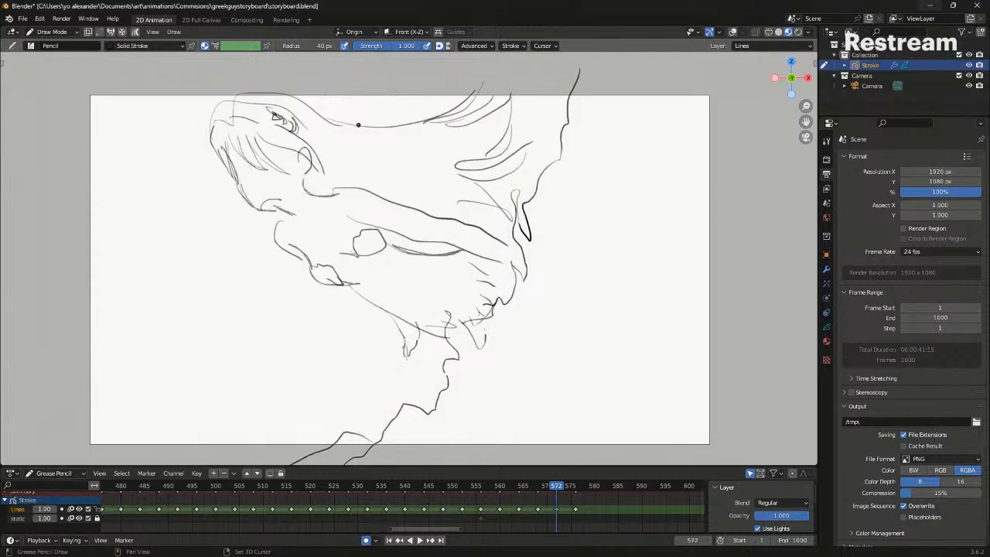
Select the unwanted hair strokes above the outstretched arm on frame 576 and delete them
key("Up")
key("Tab")
right_click_drag(368, 72, 396, 81, "ctrl")
key("x")
left_click(413, 101)
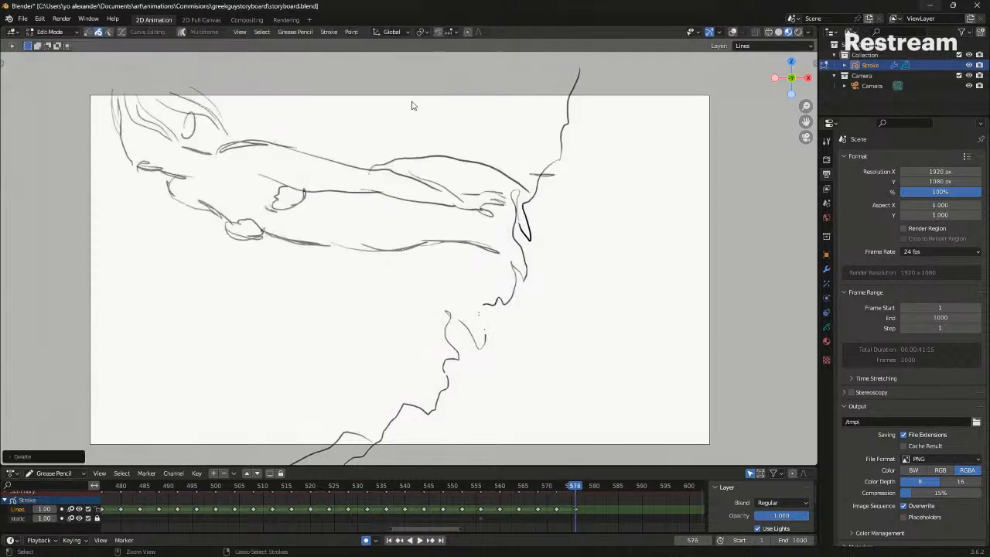
Sketch new hair strands trailing above the outstretched arm on frame 576 against the onion skin, and compare them with the preceding keyframes
key("Tab")
key("shift+alt+z")
left_click_drag(300, 91, 381, 141)
key("ctrl+z")
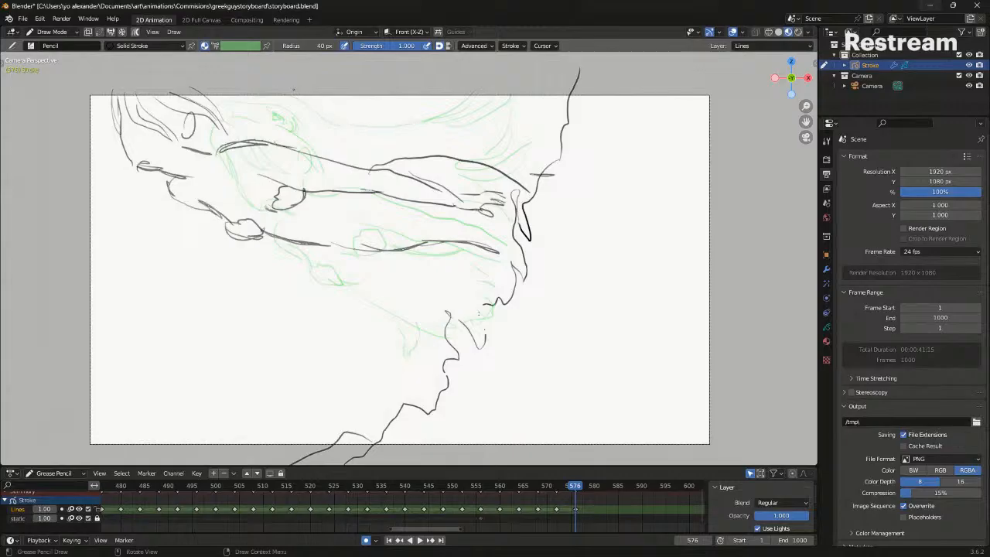
left_click_drag(352, 138, 432, 140)
left_click_drag(335, 126, 425, 158)
key("shift+alt+z")
key("shift+alt+z")
key("shift+alt+z")
key("Down")
key("Up")
key("Down")
key("Down")
key("Up")
key("Up")
Draw a long hair strand sweeping from the head over the shoulder on frame 576 and check it against the preceding keyframe
left_click_drag(233, 91, 336, 126)
key("shift+alt+z")
key("shift+alt+z")
key("Down")
key("Up")
Play the sequence repeatedly from earlier keyframes such as 560 and 544 to review the motion into frame 576
key("Down")
key("Down")
key("Down")
key("Down")
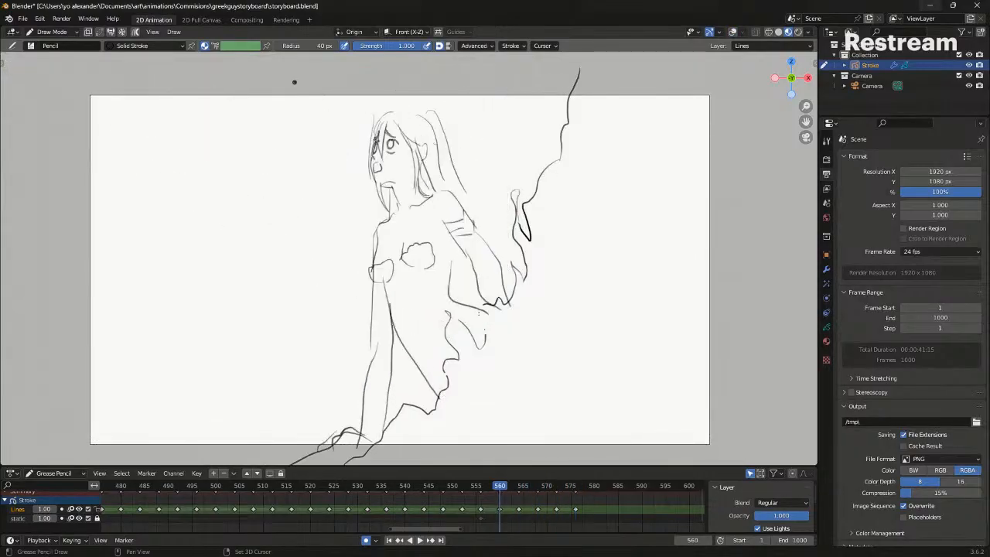
key("space")
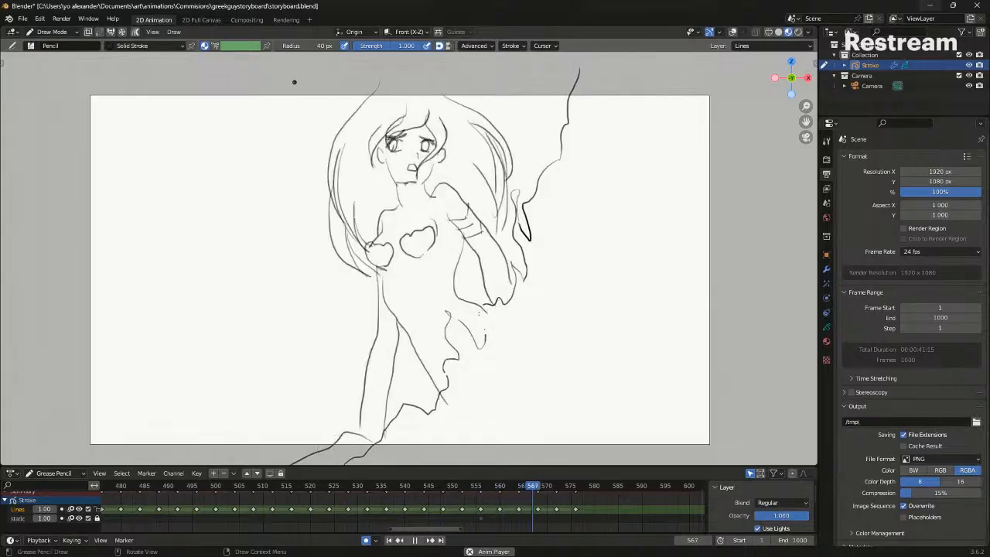
key("space")
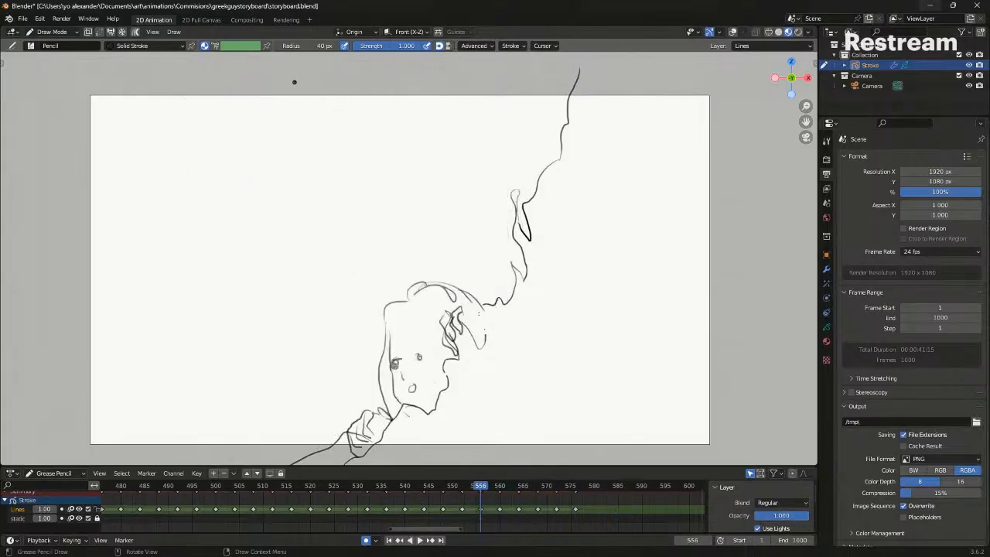
key("space")
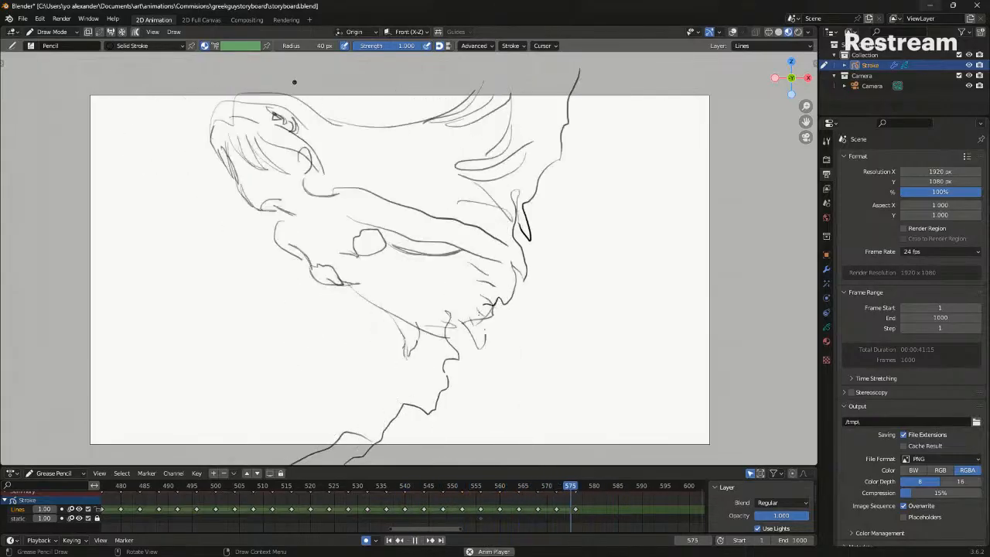
key("space")
key("Down")
key("Down")
key("Down")
key("Down")
key("Down")
key("Down")
key("Down")
key("Down")
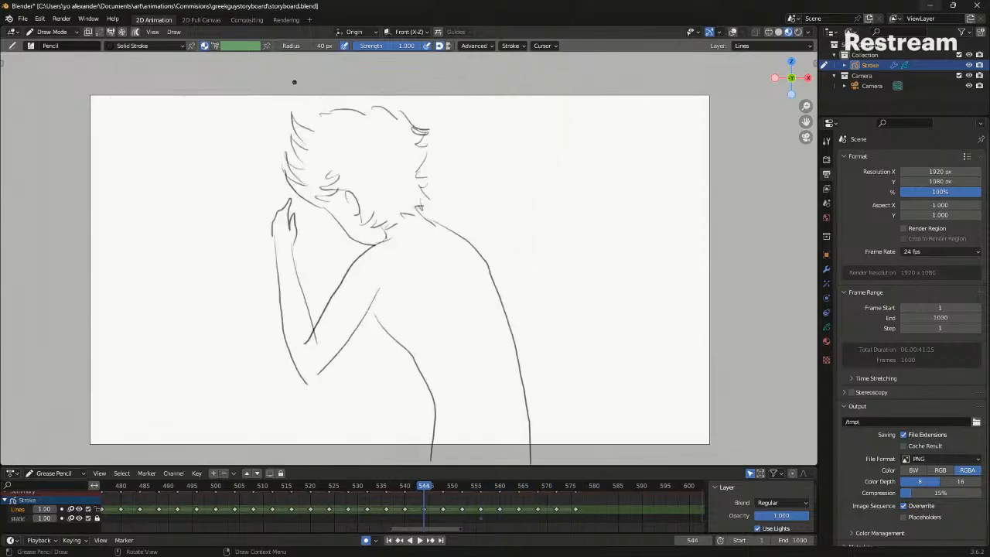
key("space")
Delete the cliff-side end of the lower body contour and the curve above the arm on frame 576
key("Down")
key("Down")
key("Up")
key("Tab")
left_click_drag(468, 263, 457, 226)
key("x")
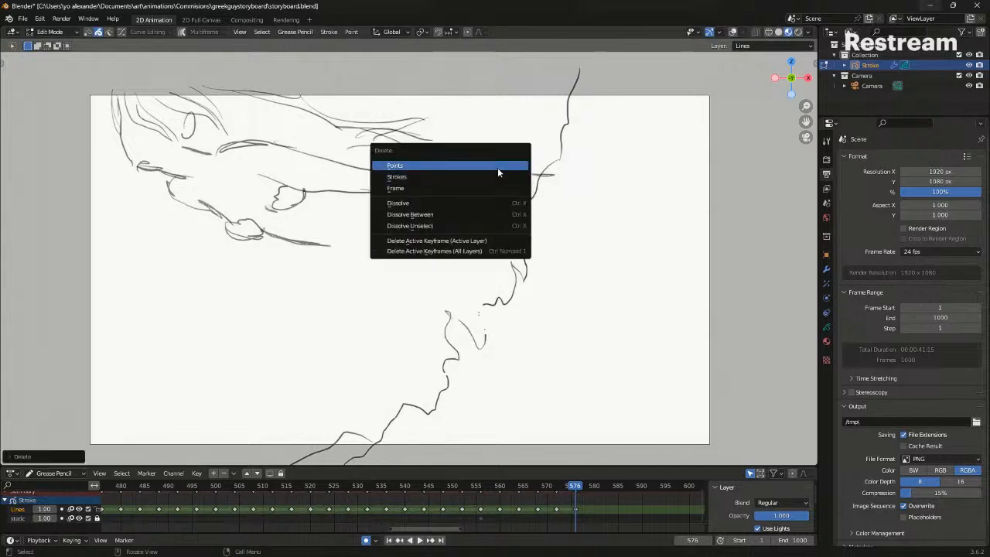
left_click(497, 167)
Redraw the body contours down to the cliff edge on frame 576 and compare them with the preceding keyframe
key("Tab")
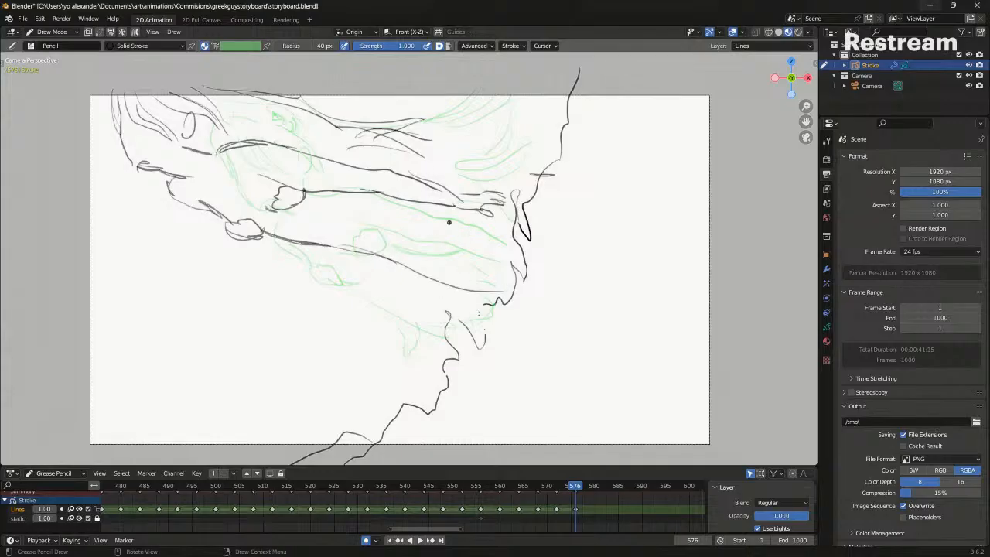
left_click_drag(484, 209, 521, 244)
key("shift+alt+z")
key("Down")
key("Up")
key("Down")
Play the animation several times from the preceding keyframes through frame 576 to judge the timing of the figure's leap
key("space")
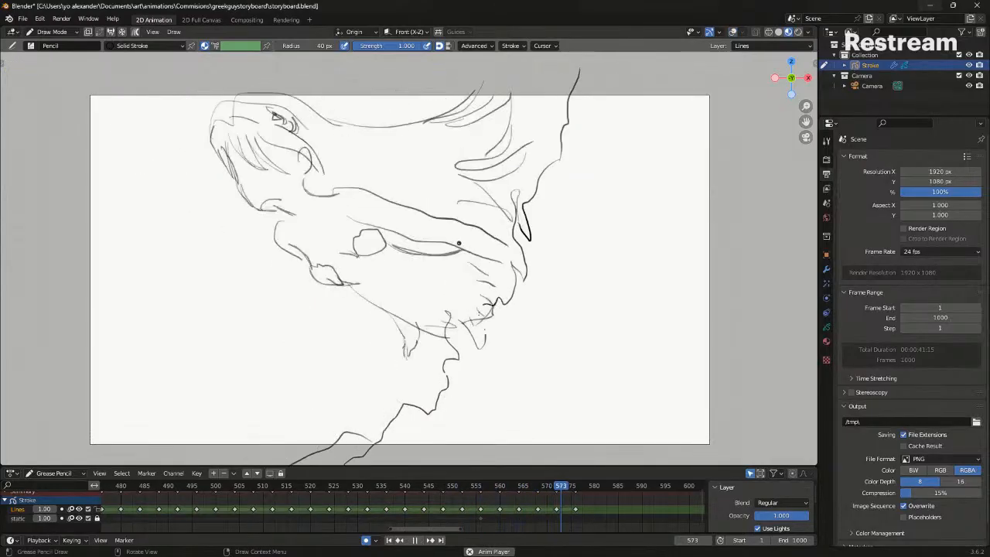
key("space")
key("Down")
key("Down")
key("Down")
key("Down")
key("Down")
key("Down")
key("Down")
key("space")
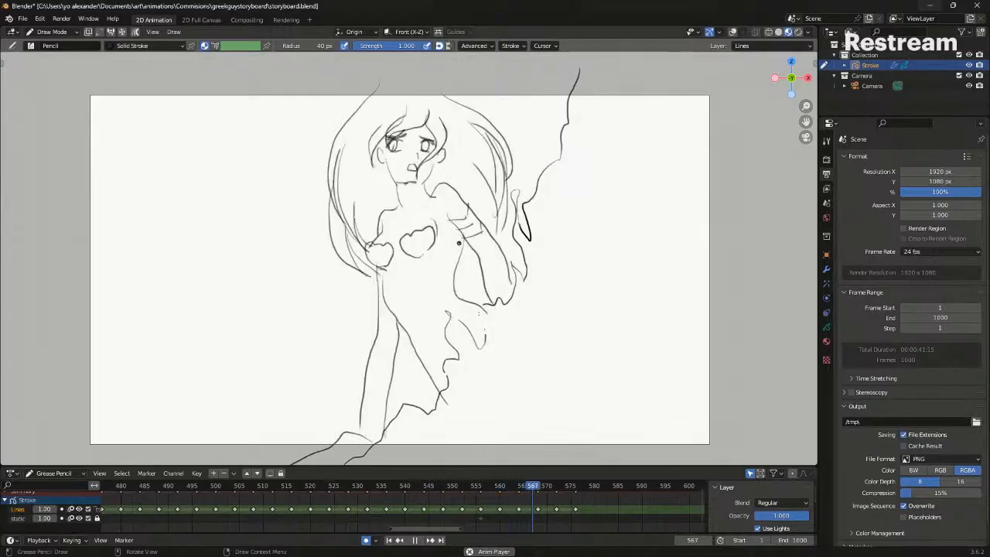
key("space")
key("Down")
key("Down")
key("Down")
key("Down")
key("space")
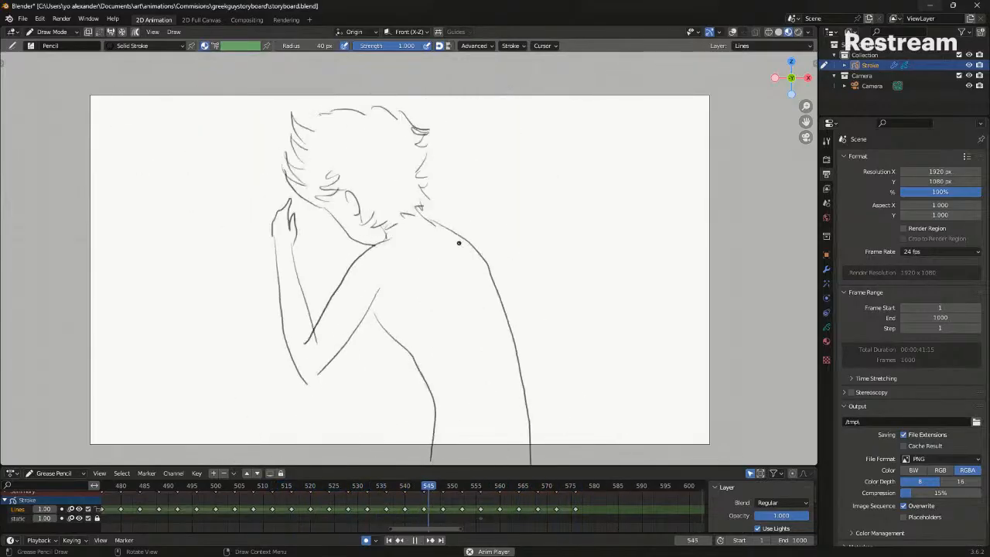
key("space")
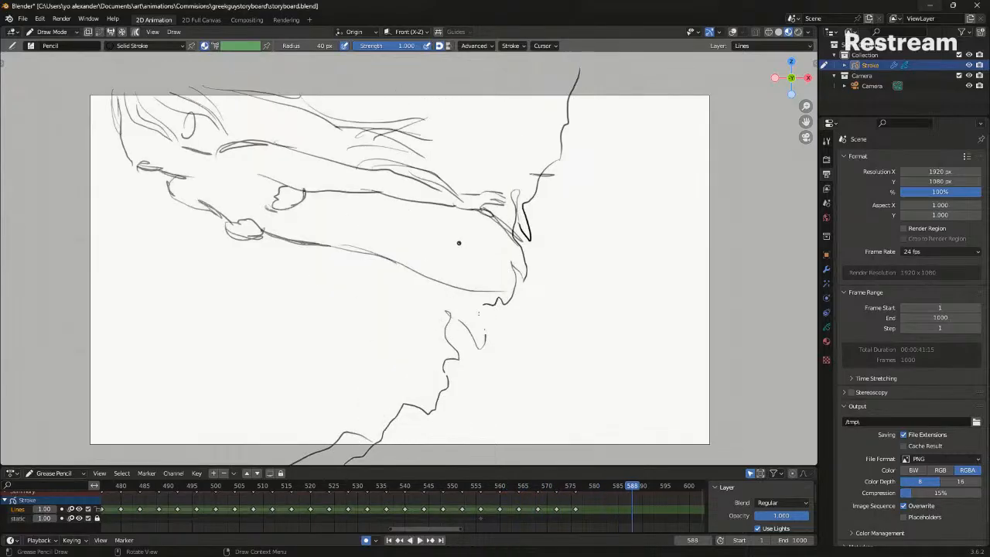
key("Down")
key("Down")
key("Down")
key("Down")
key("Down")
key("Down")
key("Down")
key("Down")
key("Down")
key("Down")
key("space")
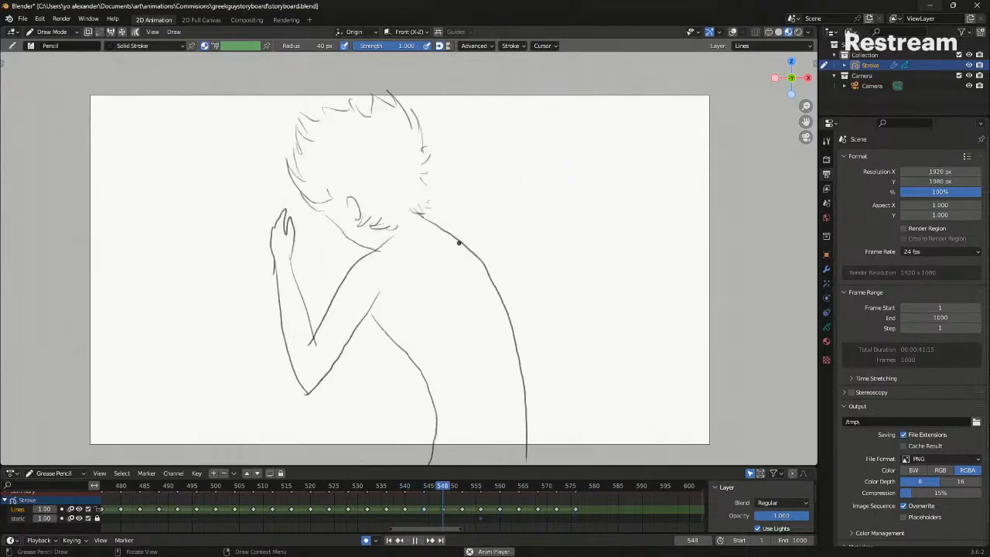
key("space")
key("Down")
key("Up")
Insert a blank Grease Pencil keyframe at frame 580 with the onion skin overlay shown
key("Right")
key("Right")
key("Right")
key("Right")
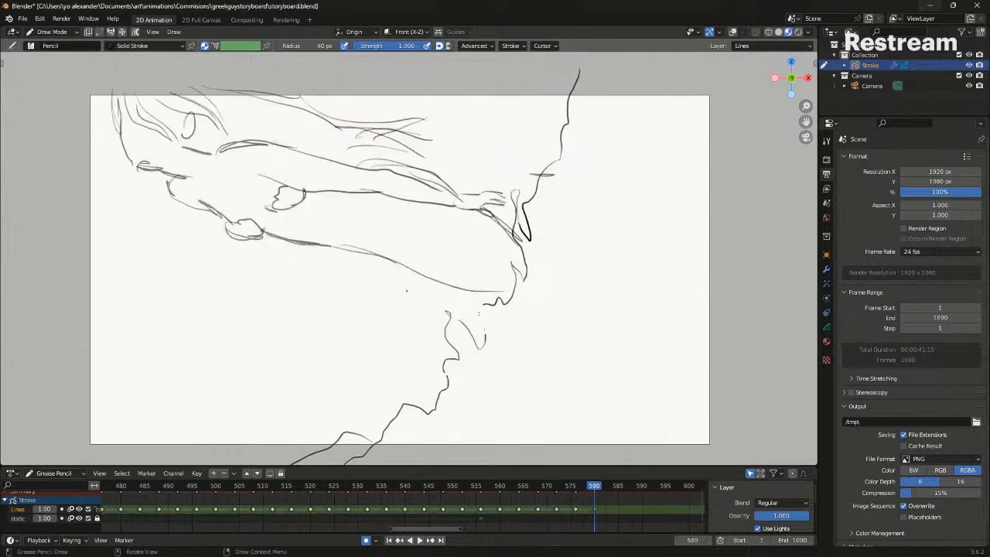
key("shift+i")
key("shift+alt+z")
Try several body contour strokes across frame 580 and undo them
left_click_drag(291, 144, 423, 191)
key("ctrl+z")
left_click_drag(203, 95, 409, 206)
key("ctrl+z")
left_click_drag(302, 230, 475, 199)
key("ctrl+z")
left_click_drag(265, 227, 475, 214)
key("ctrl+z")
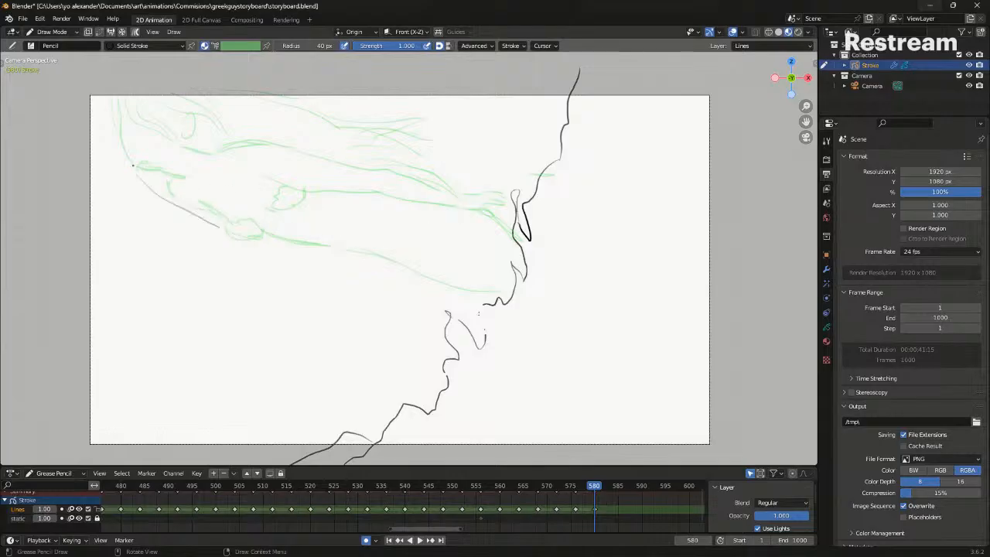
Draw the upper and lower body contours stretching toward the cliff edge on frame 580
left_click_drag(413, 249, 495, 261)
left_click_drag(214, 129, 344, 162)
key("ctrl+z")
left_click_drag(464, 201, 512, 249)
Select the upper body contour on frame 580 and reshape its curve in Sculpt Mode with the 345 px brush
key("Tab")
mouse_move(355, 185)
left_mouse_down()
mouse_move(393, 144)
mouse_move(416, 175)
left_mouse_up()
key("ctrl+Tab")
left_click(428, 261)
left_click_drag(401, 110, 370, 157)
left_click_drag(486, 166, 487, 182)
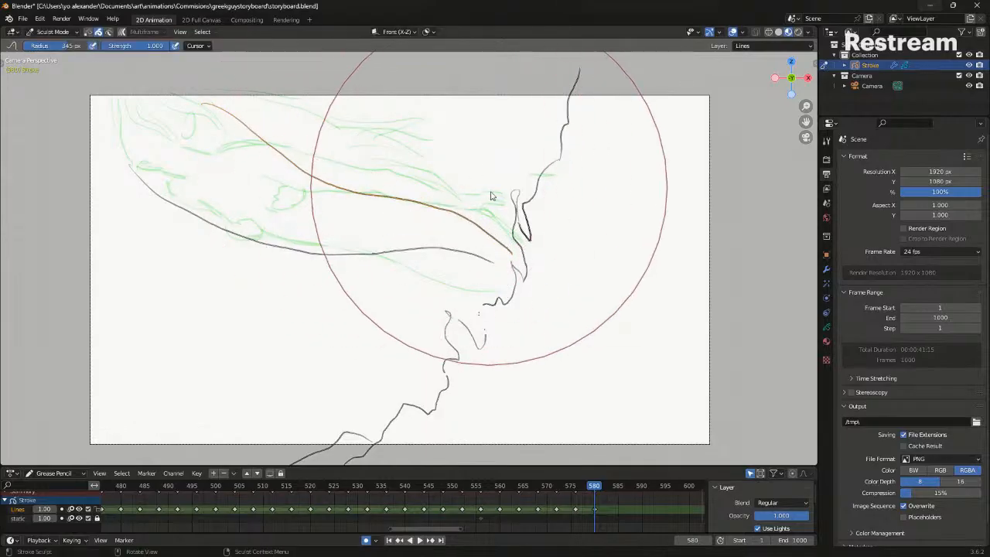
Draw a short curved stroke where the body meets the cliff in Draw Mode and compare frame 580 with the preceding keyframe
key("ctrl+Tab")
left_click(473, 255)
left_click_drag(497, 244, 525, 265)
key("alt+shift+z")
key("Down")
key("Up")
Select the body contours on frame 580 and sculpt them into a wavy, upward-stretching form, checking against frame 576
key("Tab")
mouse_move(272, 300)
left_mouse_down()
mouse_move(420, 160)
mouse_move(443, 169)
left_mouse_up()
key("ctrl+Tab")
left_click(458, 241)
left_click_drag(351, 285, 329, 246)
left_click_drag(435, 245, 476, 237)
left_click_drag(507, 318, 491, 253)
left_click_drag(309, 92, 252, 108)
left_click_drag(291, 326, 260, 330)
mouse_move(178, 236)
left_mouse_down()
mouse_move(140, 208)
mouse_move(46, 181)
mouse_move(170, 68)
left_mouse_up()
key("Down")
key("Up")
left_click_drag(154, 267, 149, 271)
left_click_drag(265, 132, 261, 139)
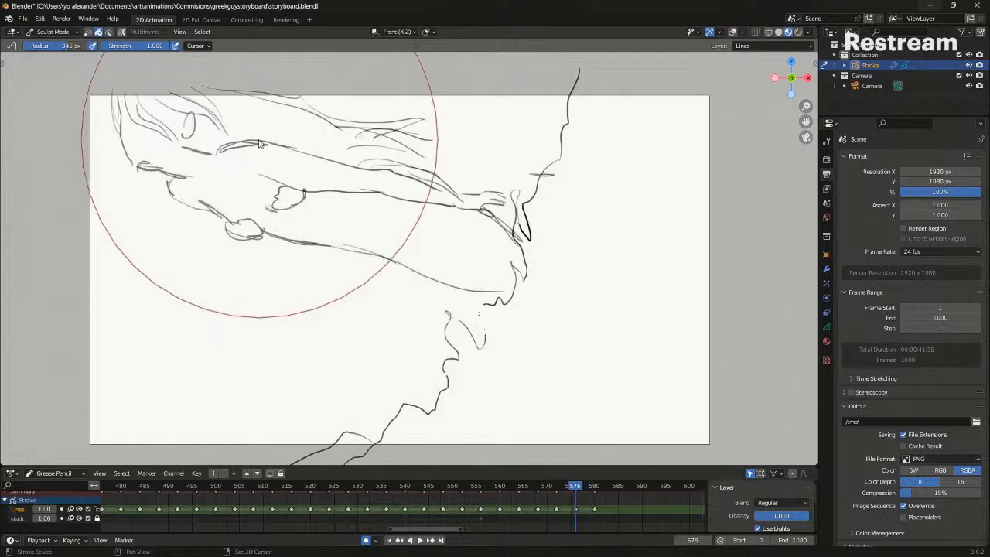
Draw the outstretched arm and hand above the body on frame 580 in Draw Mode, undoing the unwanted strokes
key("ctrl+Tab")
left_click(206, 118)
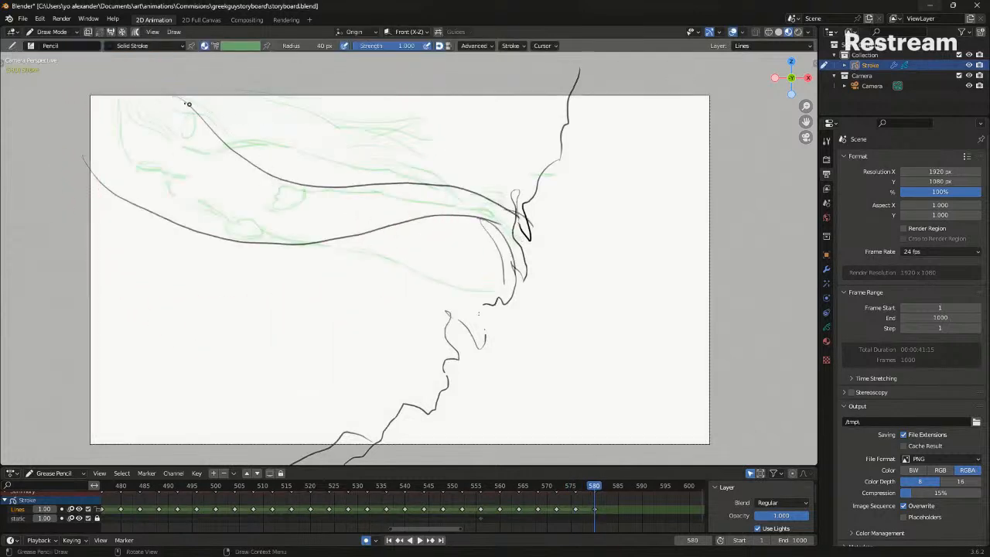
left_click_drag(245, 137, 149, 90)
key("ctrl+z")
key("ctrl+z")
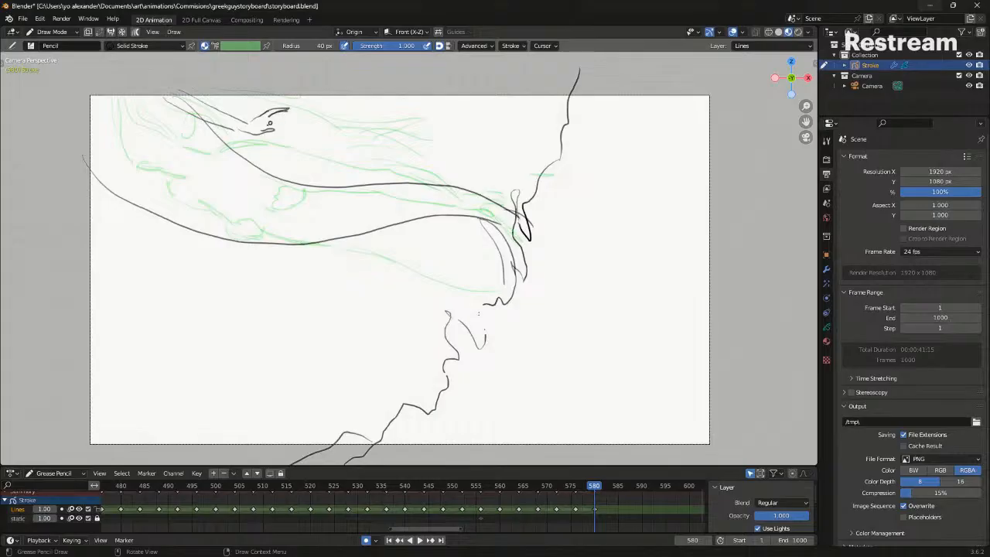
Compare the frame 580 drawing with the preceding frames and play back the motion
key("Left")
key("Right")
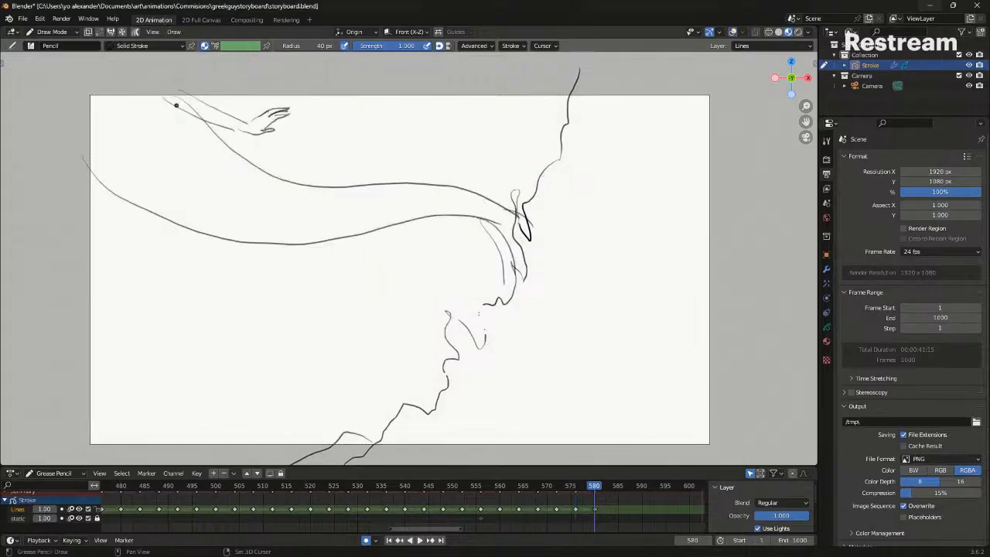
key("Left")
key("Left")
key("Right")
key("Right")
key("space")
key("Escape")
left_click(377, 195)
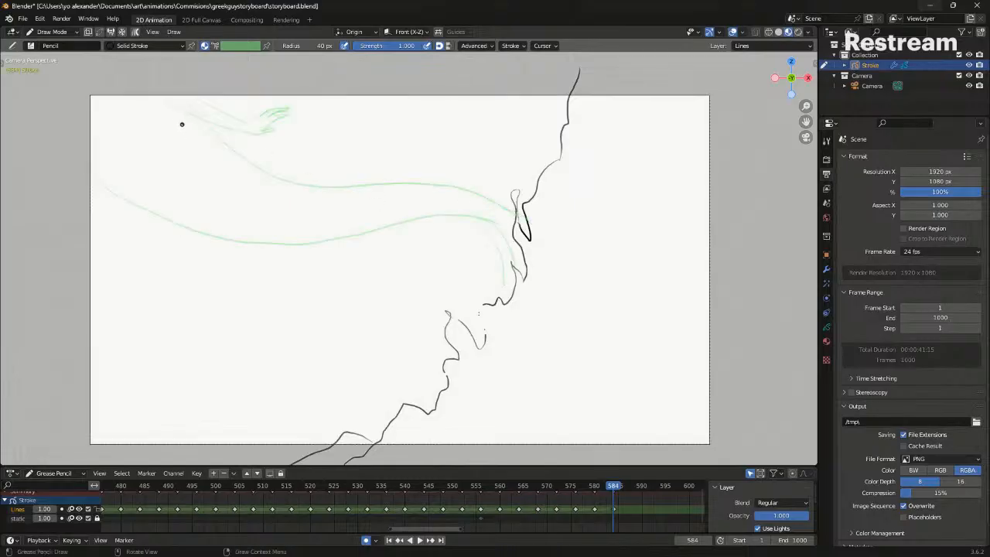
Sketch the body contours on frame 584, dipping at the middle and curving back up to the cliff edge
left_click_drag(93, 120, 327, 235)
left_click_drag(222, 86, 363, 229)
key("ctrl+z")
left_click_drag(222, 96, 355, 235)
left_click_drag(306, 208, 441, 254)
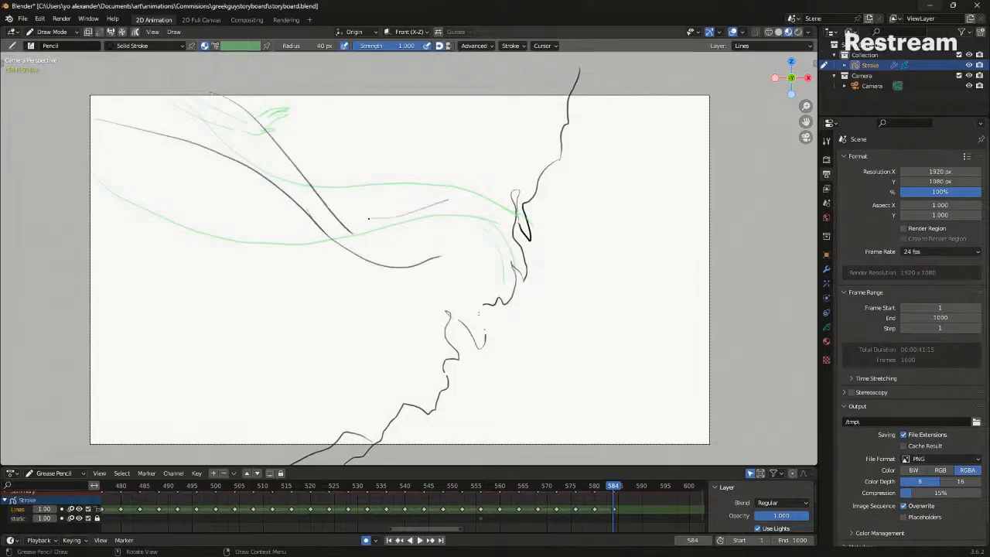
left_click_drag(347, 215, 504, 204)
left_click_drag(340, 241, 473, 263)
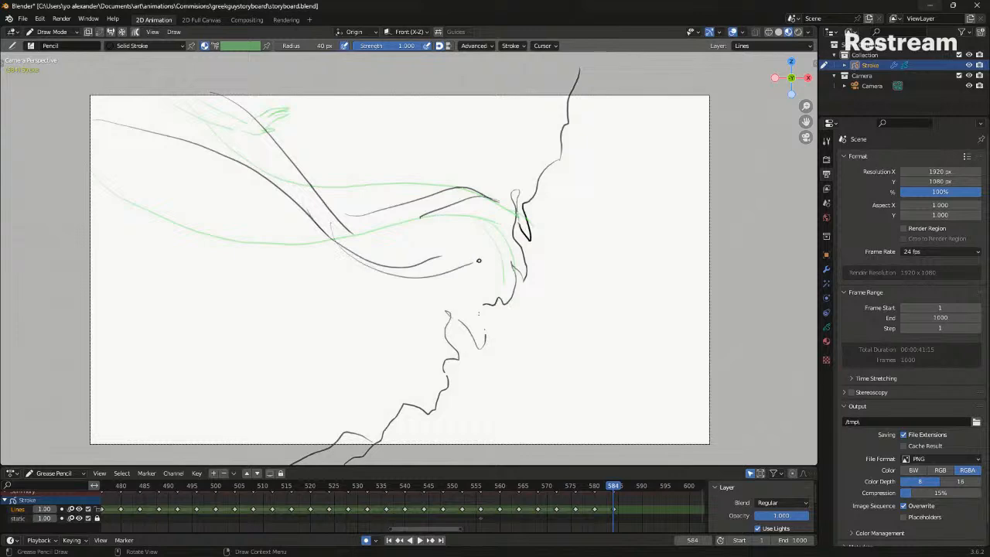
left_click_drag(396, 249, 507, 210)
Hide the overlays, compare frame 584 with the preceding keyframes and play the animation from frame 560
key("alt+shift+z")
key("Down")
key("Up")
key("Down")
key("Down")
key("Down")
key("Down")
key("space")
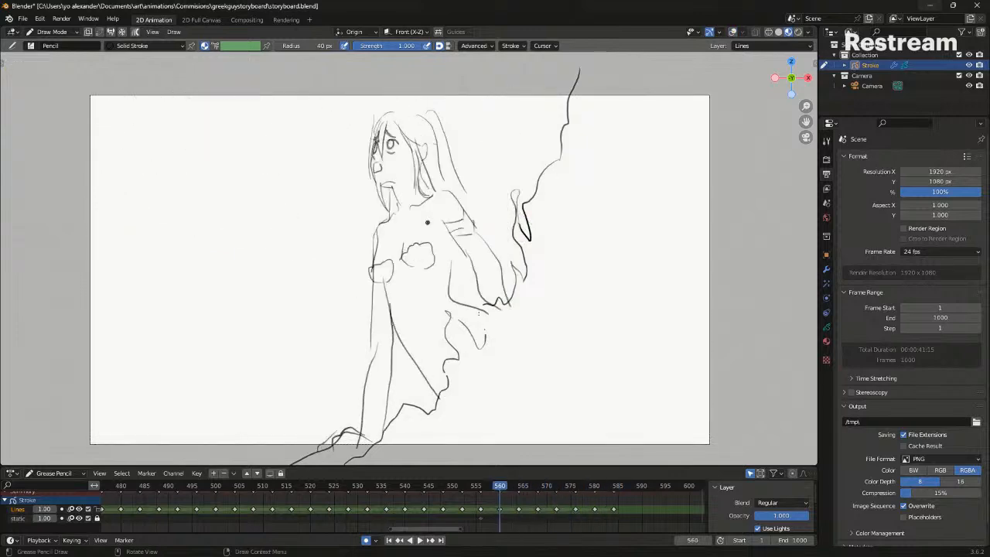
Select all strokes on frame 584 and move them left, away from the cliff edge
key("space")
key("Down")
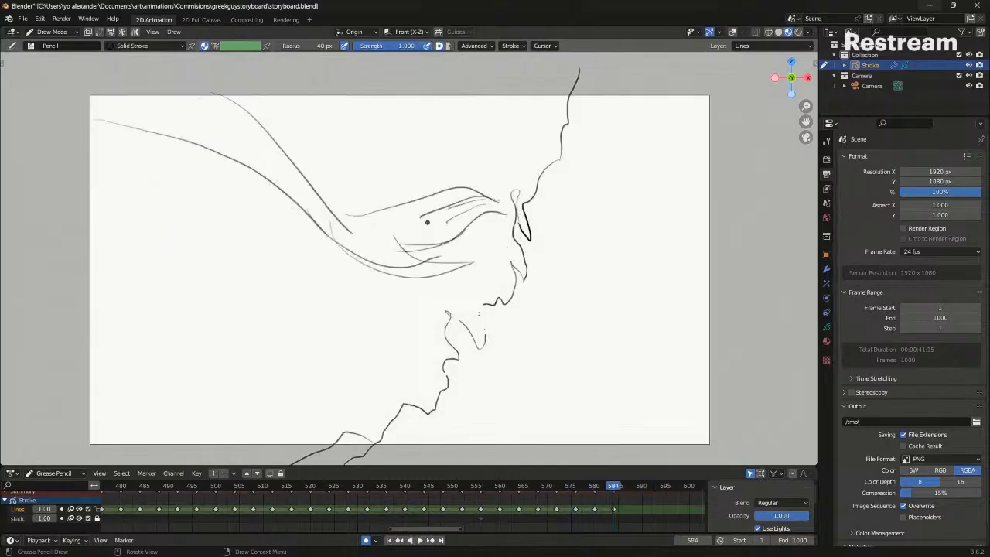
key("Tab")
key("alt+shift+z")
right_click_drag(397, 154, 430, 164, "ctrl")
key("g")
left_click(383, 192)
key("alt+shift+z")
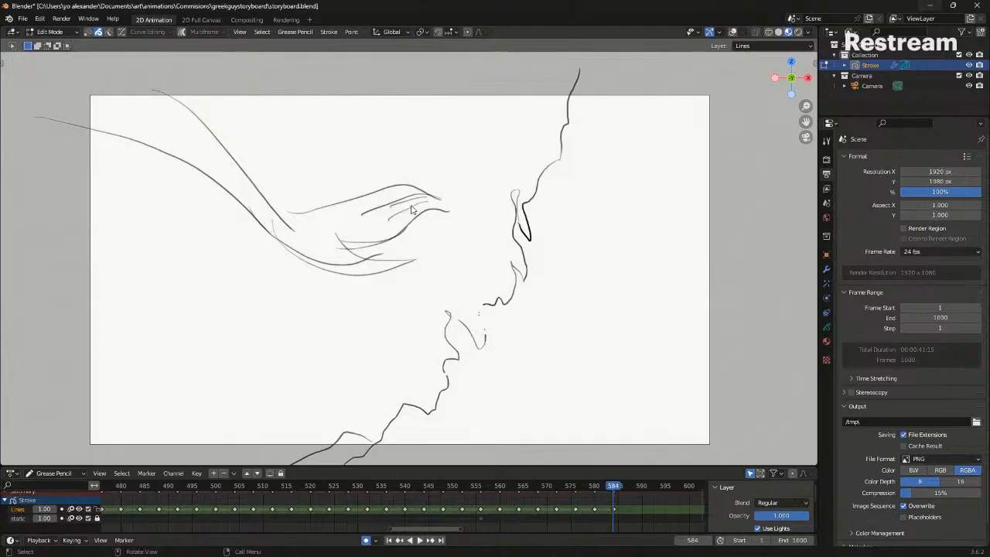
Play back the motion and reposition the frame 584 drawing so its long contours start above the camera frame
key("space")
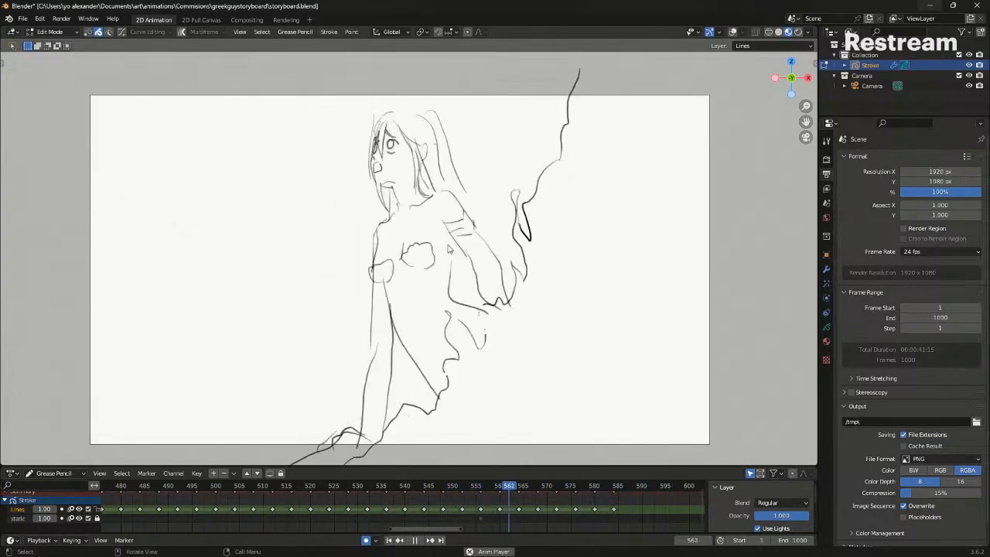
key("space")
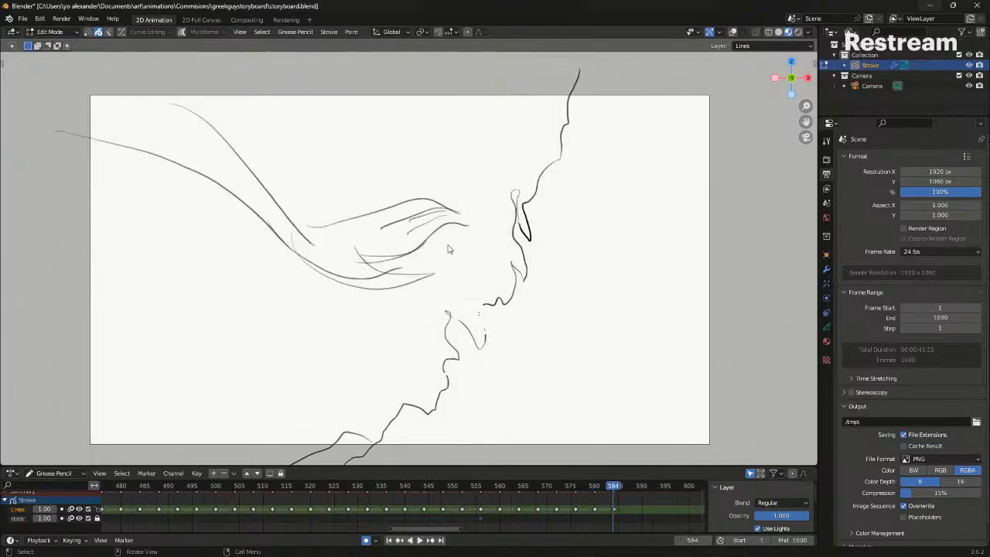
key("g")
left_click(487, 275)
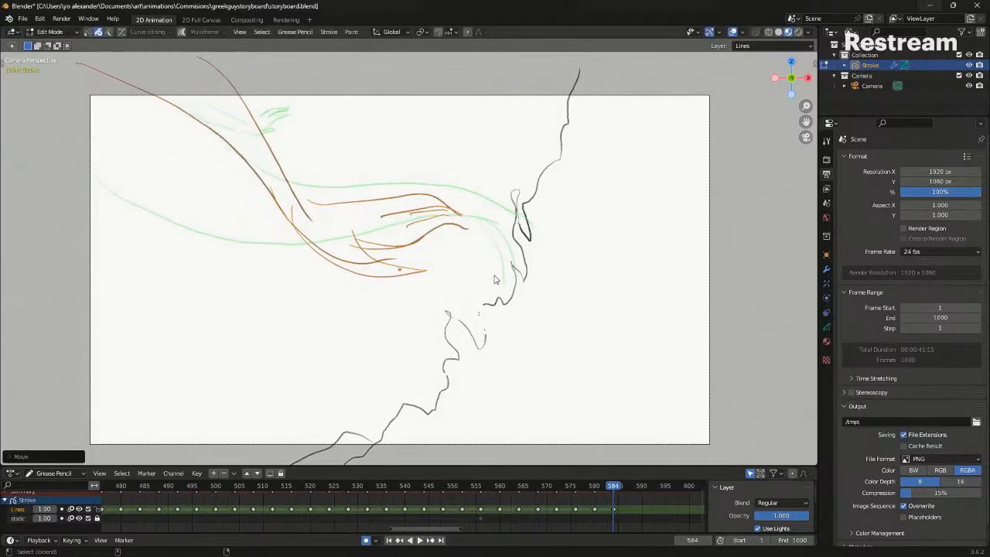
Hide the overlays, replay the animation from a few keyframes back and compare frame 584 with its neighbours
key("alt+shift+z")
key("Down")
key("Down")
key("Down")
key("space")
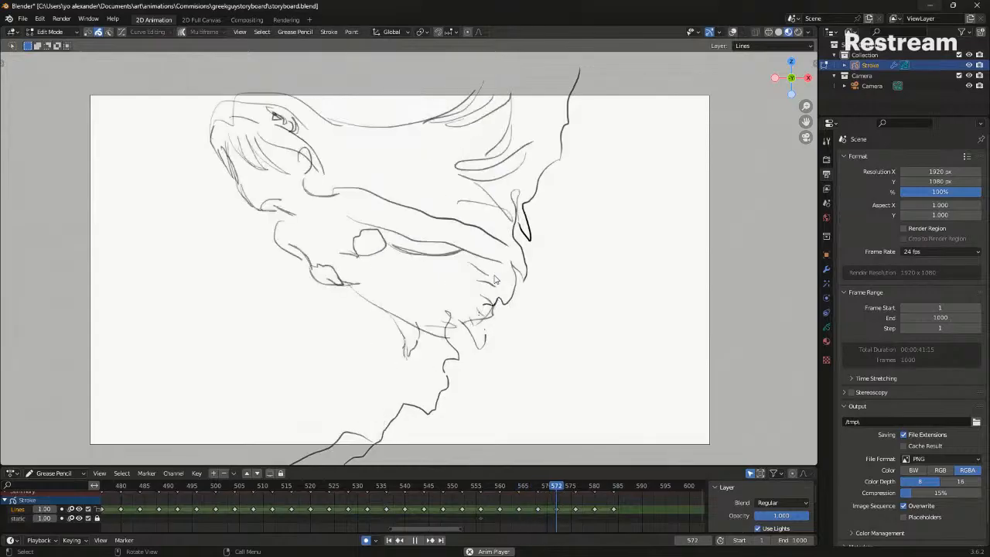
key("space")
key("Down")
key("Up")
Try out the arm's outline on frame 588 near the camera frame's upper left corner, undoing the unwanted strokes
key("Right")
key("Right")
key("Right")
key("Right")
key("ctrl+Tab")
left_click(278, 190)
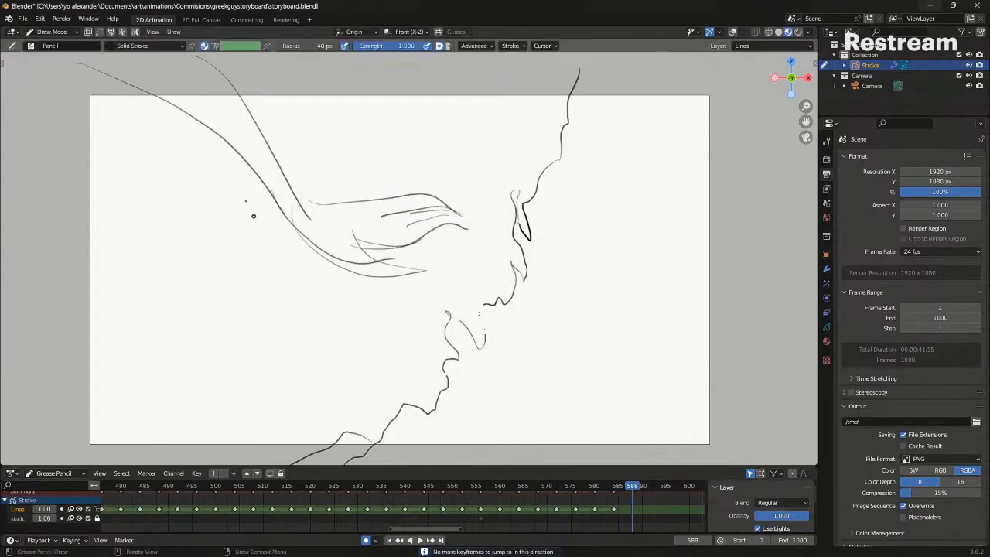
left_click_drag(194, 102, 215, 257)
key("ctrl+z")
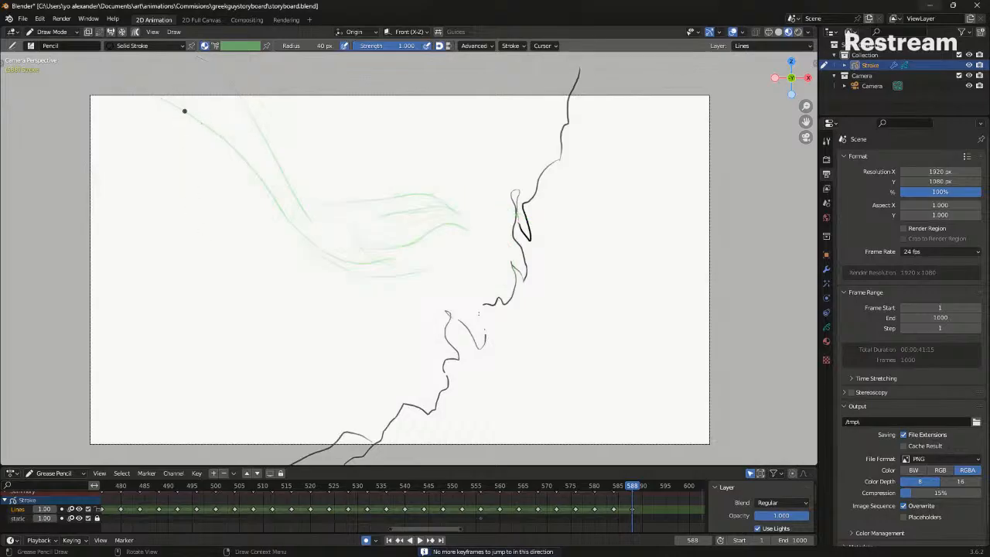
left_click_drag(180, 218, 212, 155)
key("ctrl+z")
key("ctrl+z")
left_click_drag(96, 139, 205, 135)
key("ctrl+z")
left_click_drag(93, 153, 233, 128)
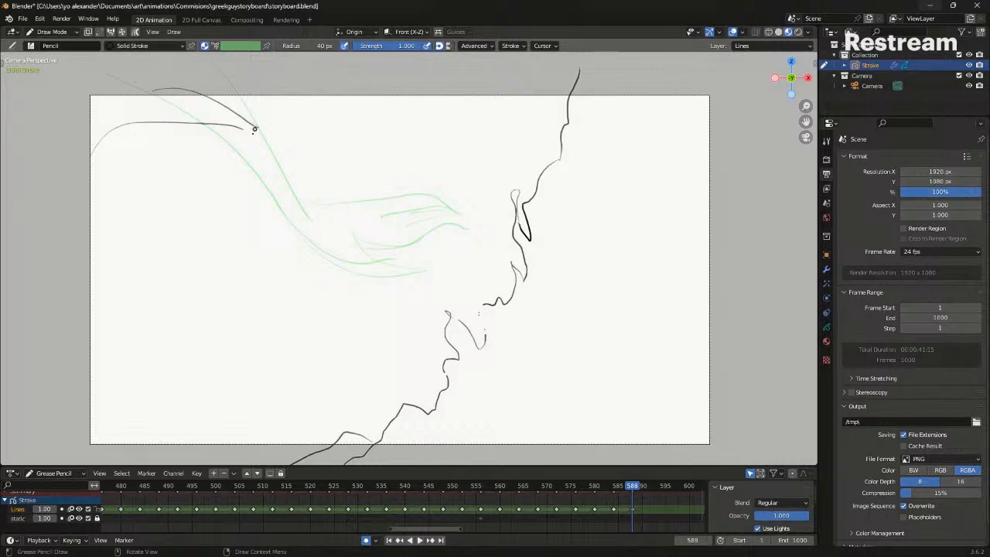
Sketch the drooping fingers and the back of the hand on frame 588 over the onion skin
left_click_drag(258, 166, 236, 239)
left_click_drag(258, 166, 283, 216)
left_click_drag(203, 92, 334, 209)
left_click_drag(232, 144, 294, 248)
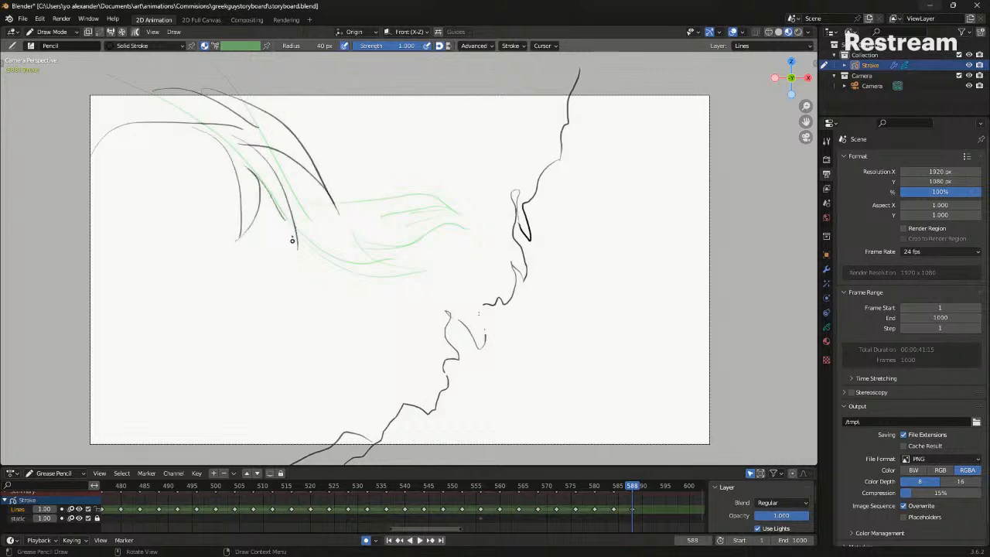
left_click_drag(178, 138, 249, 232)
mouse_move(158, 125)
left_mouse_down()
mouse_move(238, 246)
mouse_move(315, 141)
left_mouse_up()
Delete the rejected hand strokes on frame 588 and redraw the wrist and drooping fingers
key("Tab")
key("x")
left_click(312, 132)
key("ctrl+Tab")
left_click(307, 110)
mouse_move(200, 123)
left_mouse_down()
mouse_move(242, 269)
mouse_move(257, 164)
left_mouse_up()
mouse_move(259, 160)
left_mouse_down()
mouse_move(293, 252)
mouse_move(274, 149)
left_mouse_up()
mouse_move(287, 131)
left_mouse_down()
mouse_move(239, 116)
mouse_move(351, 218)
left_mouse_up()
left_click_drag(352, 218, 286, 172)
mouse_move(302, 179)
left_mouse_down()
mouse_move(336, 244)
mouse_move(300, 204)
left_mouse_up()
Hide the overlays, sculpt the arm's outer end out past the camera frame on frame 588 and play back the motion
key("alt+shift+z")
key("Down")
key("Up")
key("Tab")
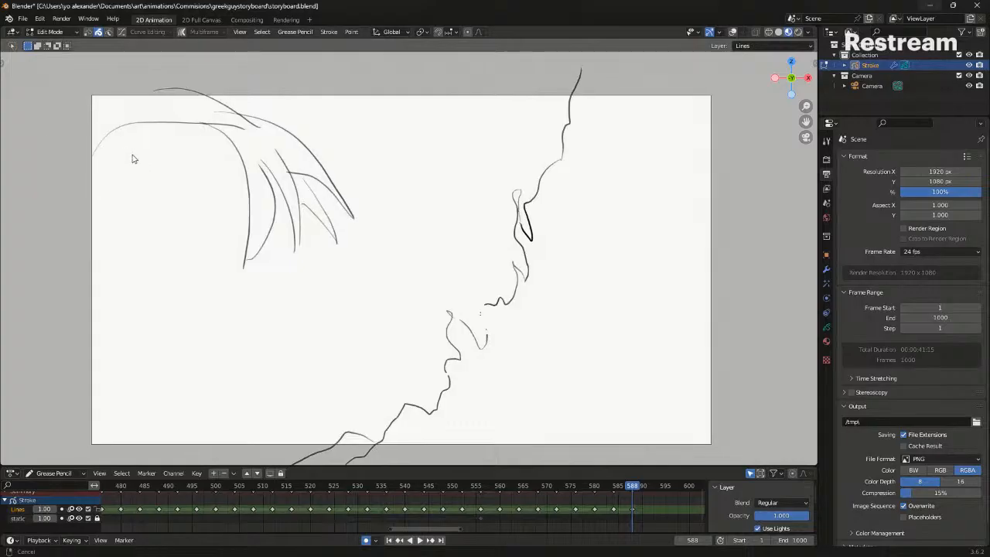
middle_click_drag(132, 159, 239, 197, "shift")
key("ctrl+Tab")
left_click(240, 242)
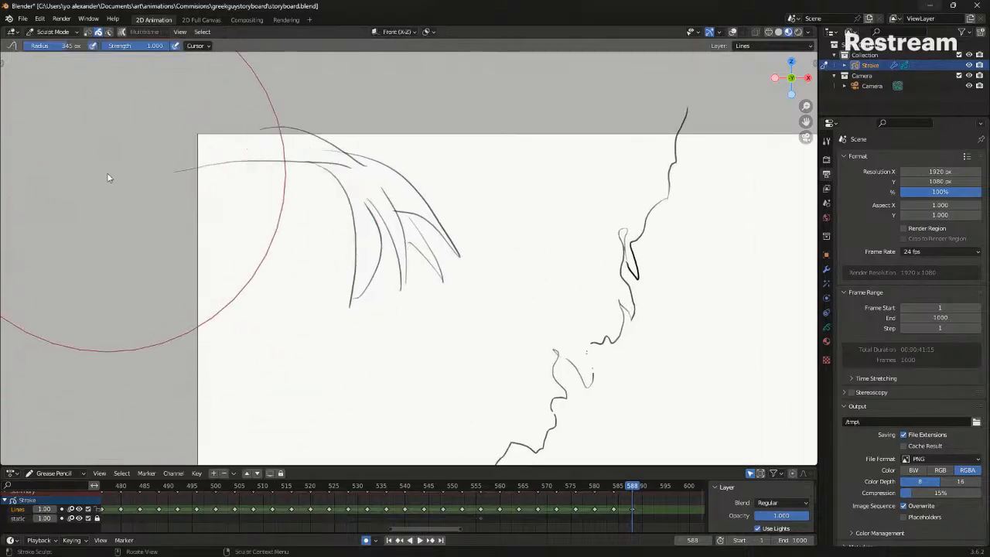
key("ctrl+shift+space")
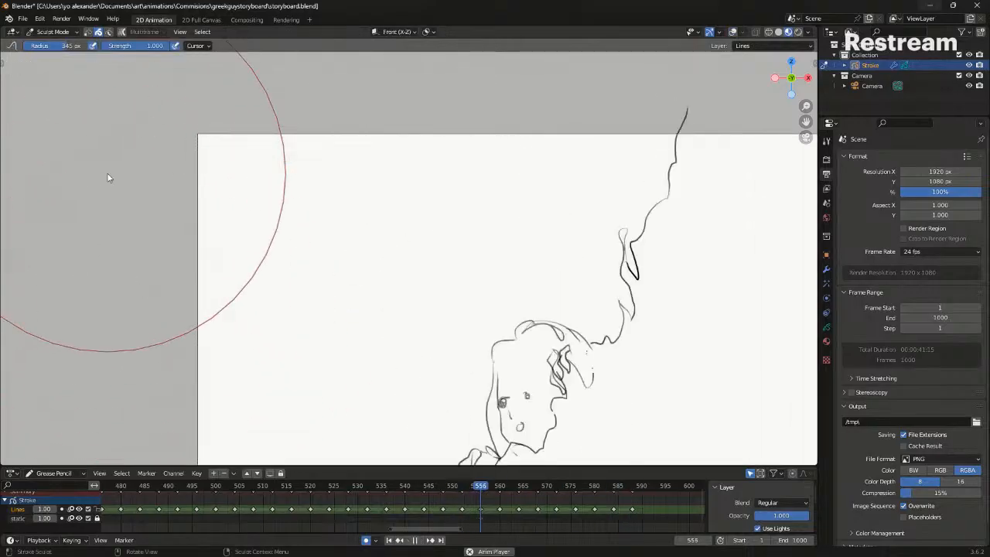
key("space")
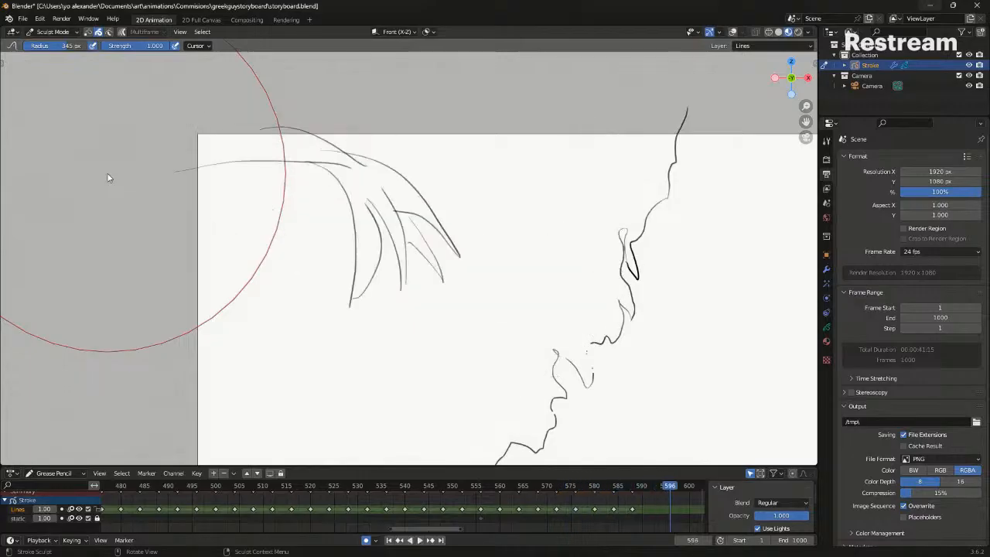
Rotate the arm and hand drawing on frame 588, move it up and left, and play back the motion
key("Tab")
key("r")
left_click(488, 182)
key("Down")
key("r")
left_click(483, 191)
key("g")
left_click(449, 188)
key("space")
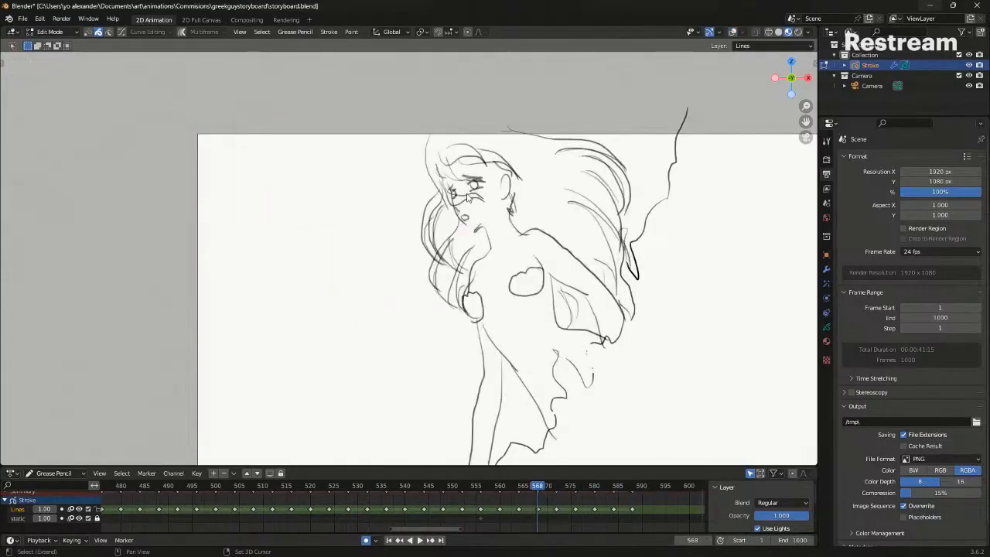
key("space")
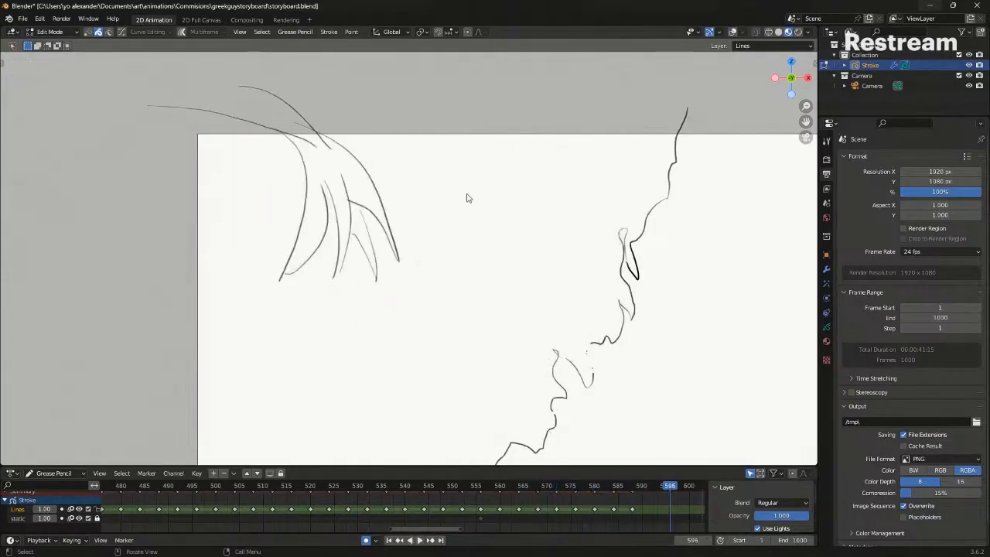
Add keyframes on frames 592 and 596 of the Lines layer and a blank keyframe on frame 596 of the static layer
middle_click_drag(542, 339, 466, 245, "shift")
left_click_drag(665, 485, 651, 485)
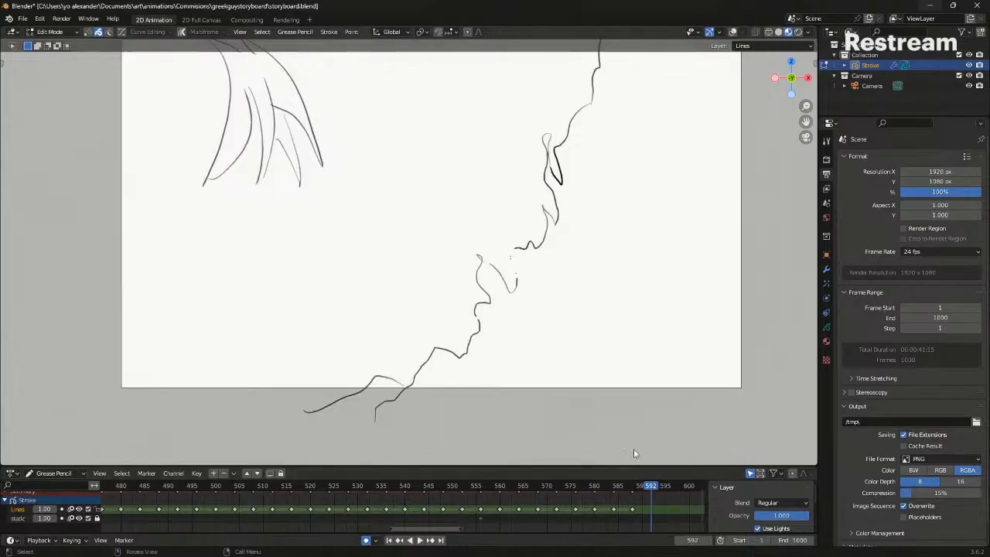
key("ctrl+Tab")
left_click(596, 330)
left_click_drag(605, 324, 599, 342)
middle_click_drag(602, 341, 582, 378, "shift")
middle_click_drag(655, 506, 531, 495)
mouse_move(541, 487)
left_mouse_down()
mouse_move(553, 485)
mouse_move(544, 489)
left_mouse_up()
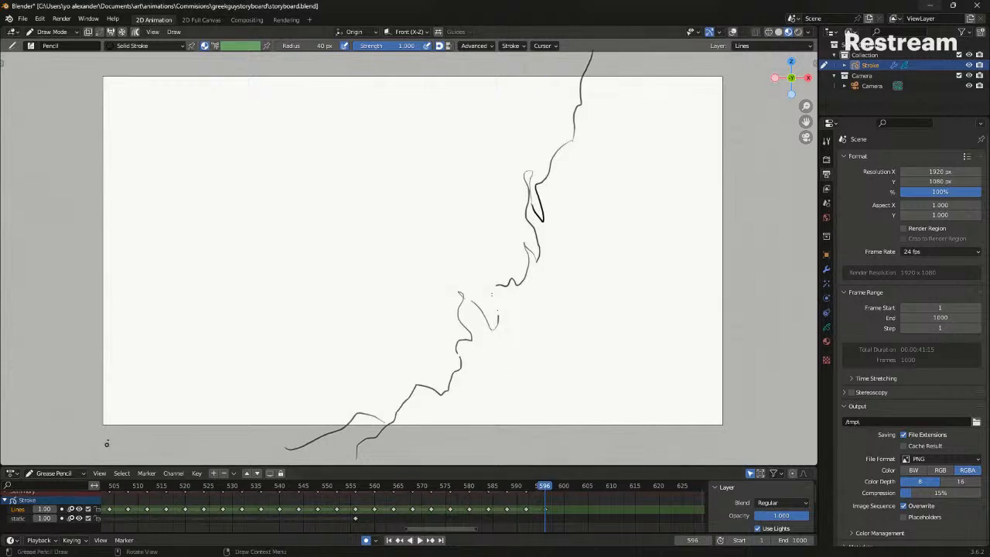
left_click(93, 517)
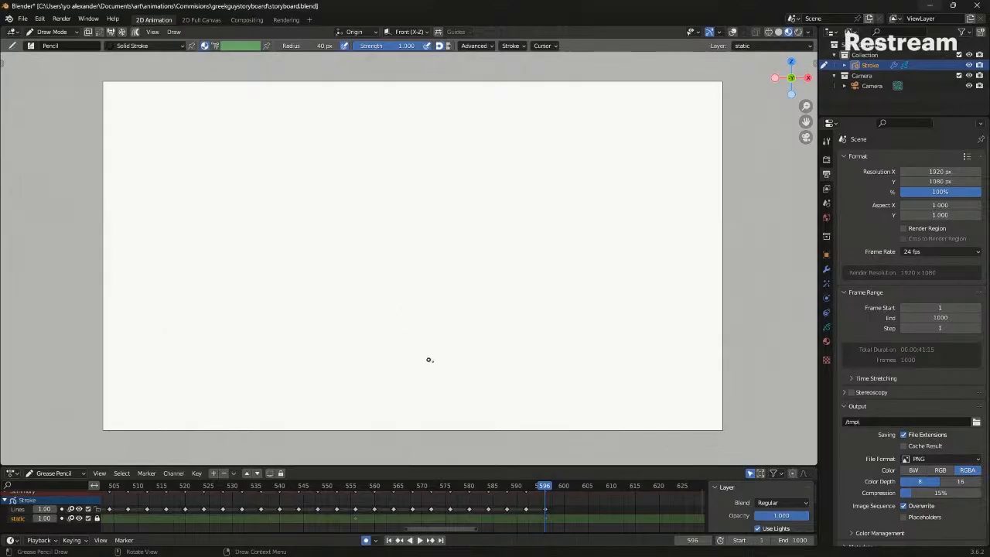
Play the animation from well before the cliff shot and return to the static layer's keyframe on frame 556
left_click_drag(415, 484, 128, 484)
key("space")
scroll(266, 346, "down", 1)
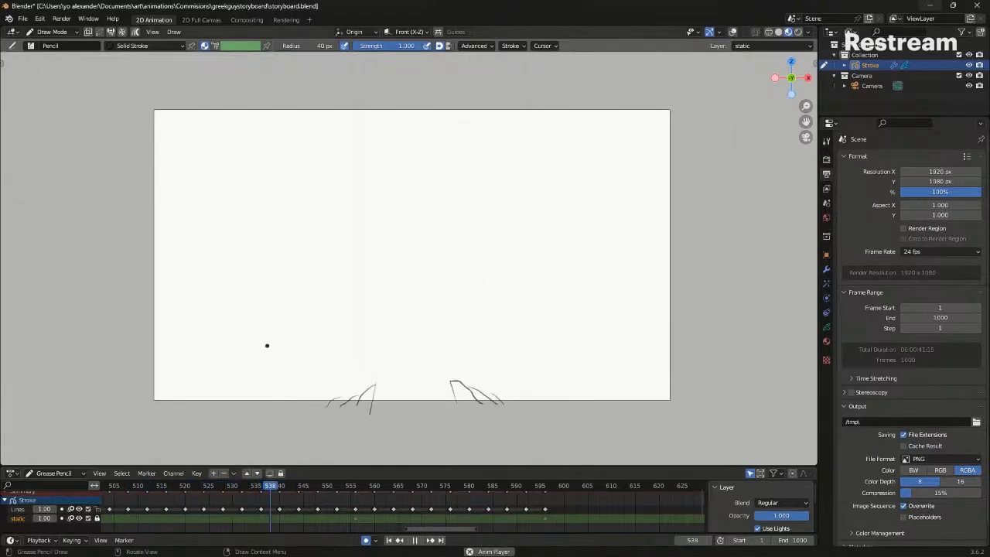
middle_click_drag(300, 525, 340, 528)
scroll(343, 527, "down", 5)
left_click(130, 485)
middle_click_drag(200, 401, 245, 389, "shift")
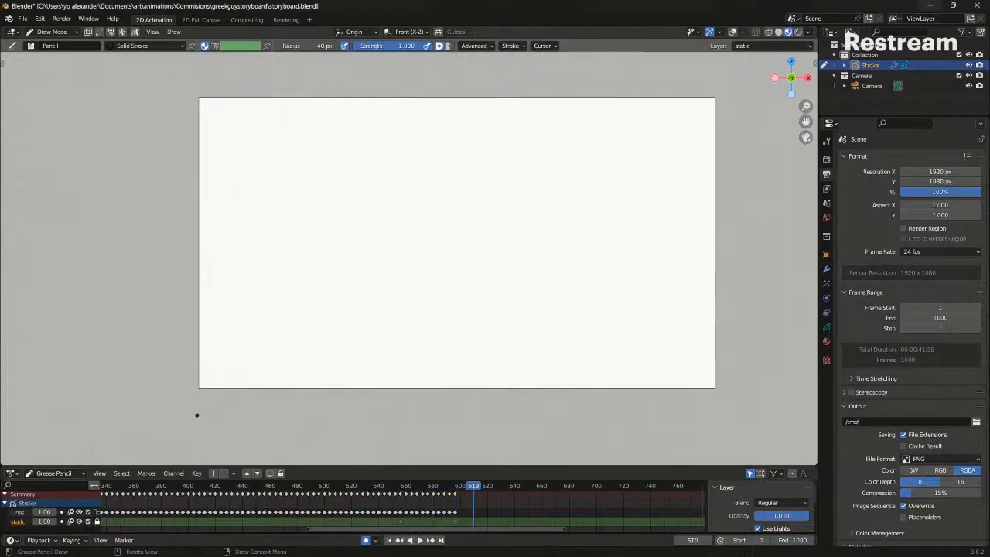
key("Escape")
key("Up")
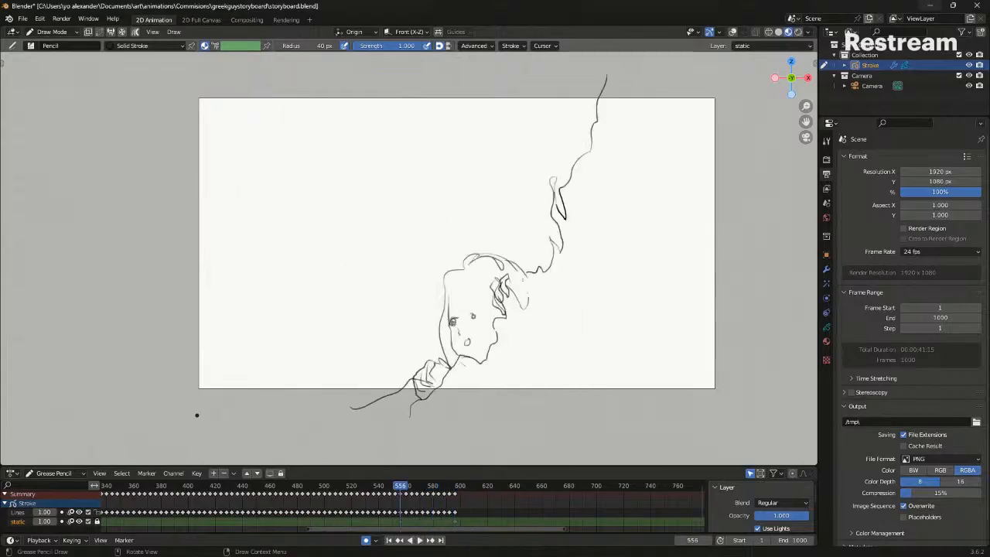
Play back the end of the cliff shot, make Lines the active layer and step back through its keyframes to frame 580
left_click(446, 487)
key("space")
key("space")
left_click(469, 512)
key("Down")
key("Up")
key("Down")
key("Down")
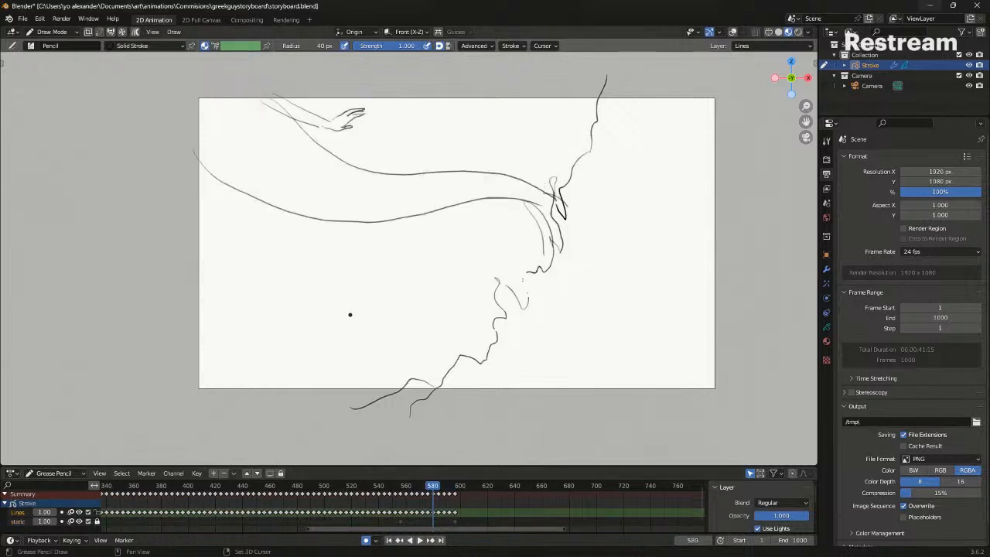
Compare the drawings on frames 580 and 584 and replay the transition between them
key("Up")
key("Tab")
key("Down")
key("Down")
key("ctrl+shift+space")
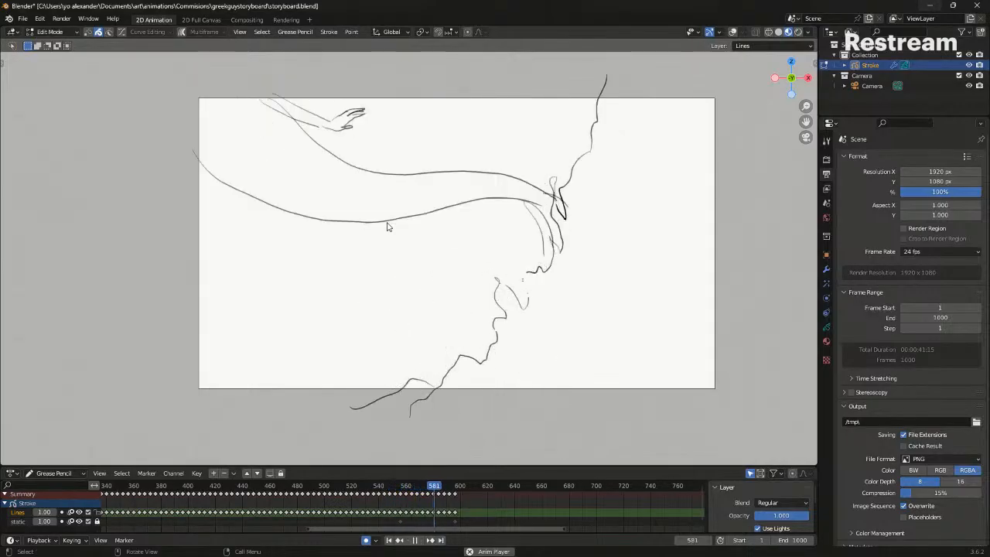
key("space")
key("Up")
key("Down")
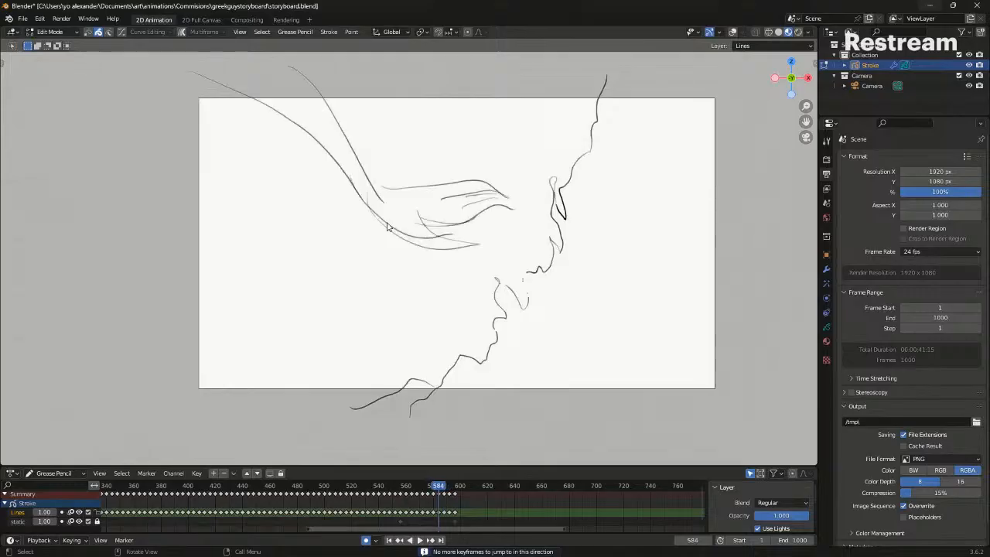
Add an arm stroke on frame 580 in Draw Mode and play the animation from a few keyframes earlier
key("Up")
key("Tab")
left_click_drag(249, 104, 334, 122)
key("space")
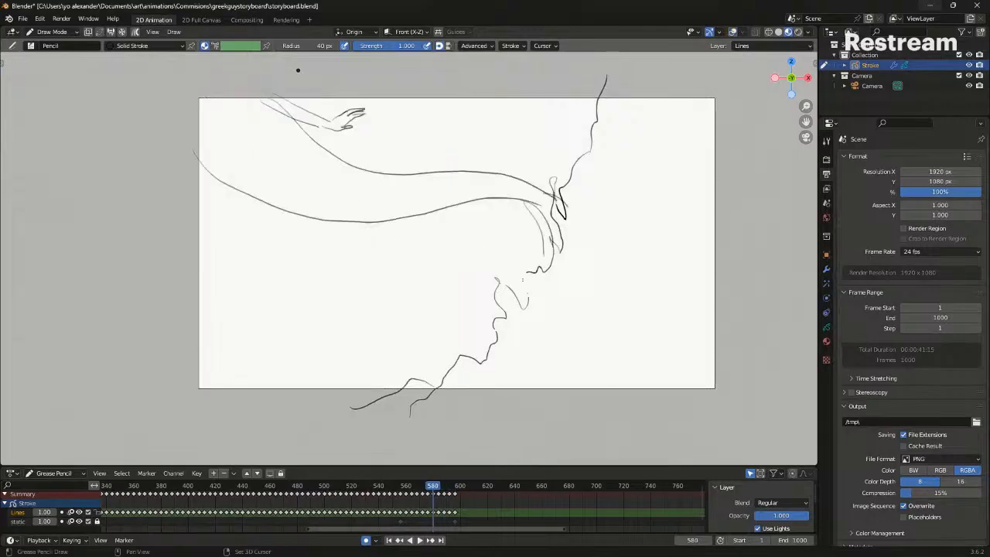
left_click(413, 487)
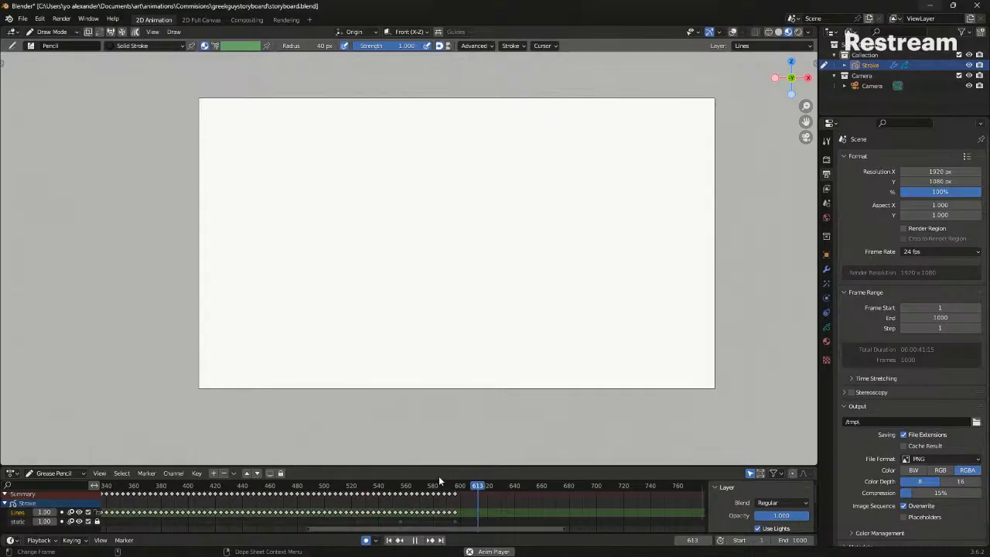
key("space")
Go to frame 588 and delete the arm and hand strokes
key("Left")
key("Left")
key("Left")
key("Left")
key("Tab")
key("x")
left_click(397, 165)
Draw two groups of curved, downward-trailing strokes on frame 588 near the camera frame's upper left corner
key("ctrl+Tab")
left_click(398, 131)
left_click_drag(221, 91, 276, 183)
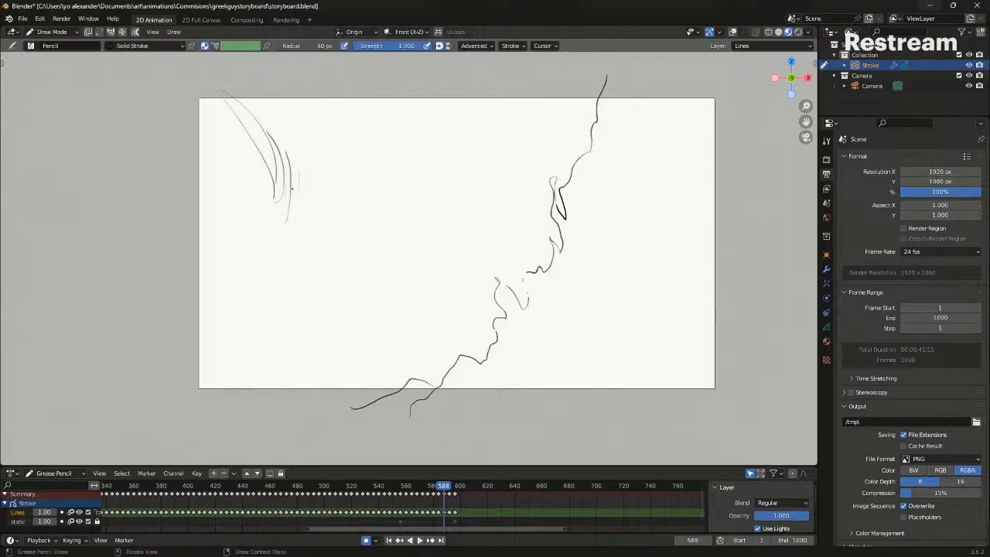
left_click_drag(297, 93, 361, 138)
left_click_drag(333, 87, 390, 153)
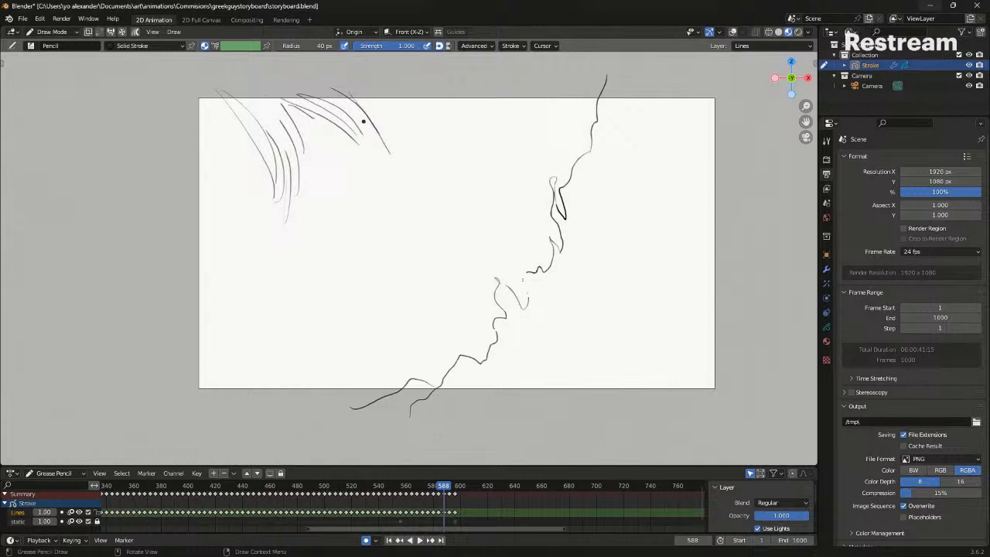
Play back the motion, select and reposition the trailing strokes on frame 588, and replay the animation
key("shift+ctrl+space")
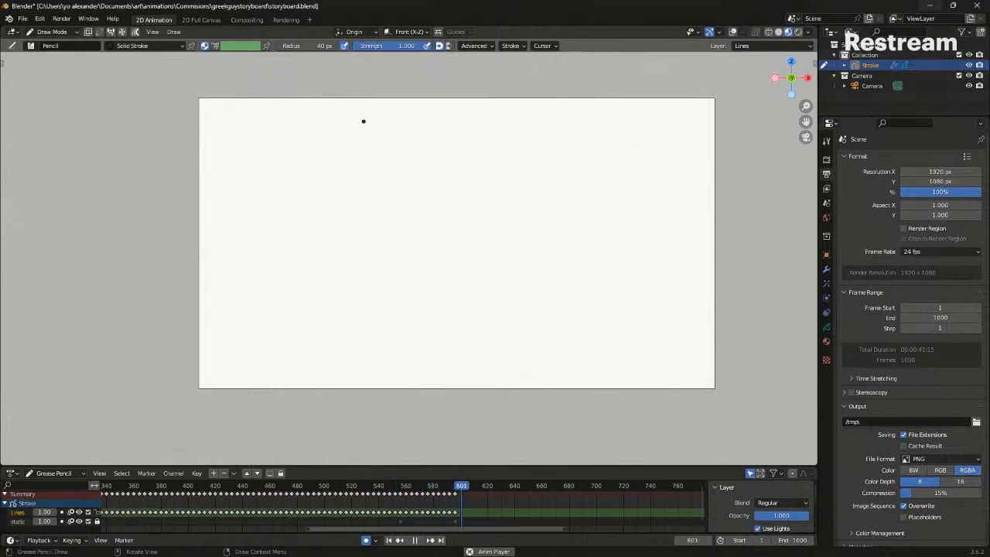
key("space")
key("Down")
key("Tab")
right_click_drag(364, 123, 389, 158, "ctrl")
key("g")
left_click(375, 141)
key("space")
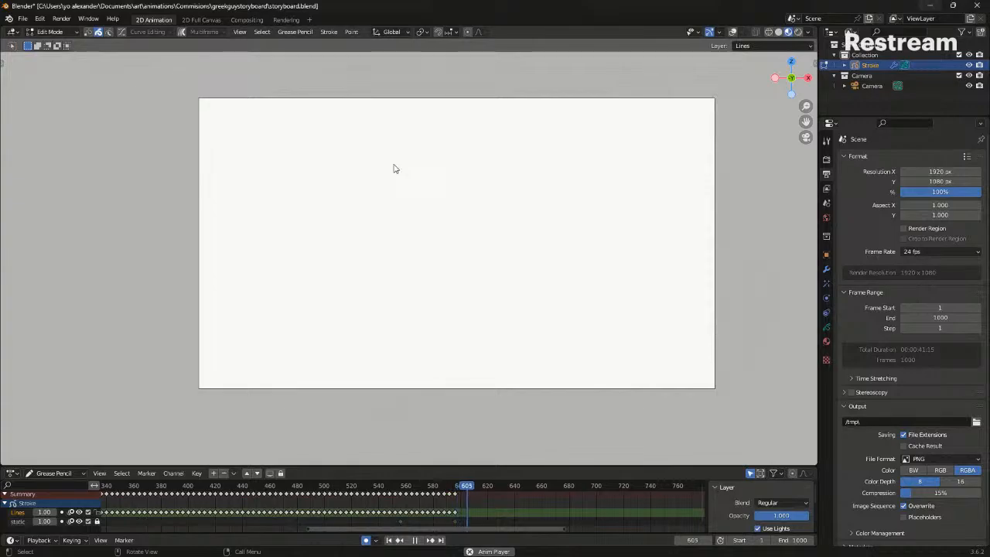
key("space")
Draw the forearm and wrist contours on frame 596 of the Lines layer in Draw Mode
scroll(393, 169, "up", 1)
key("ctrl+Tab")
left_click(470, 259)
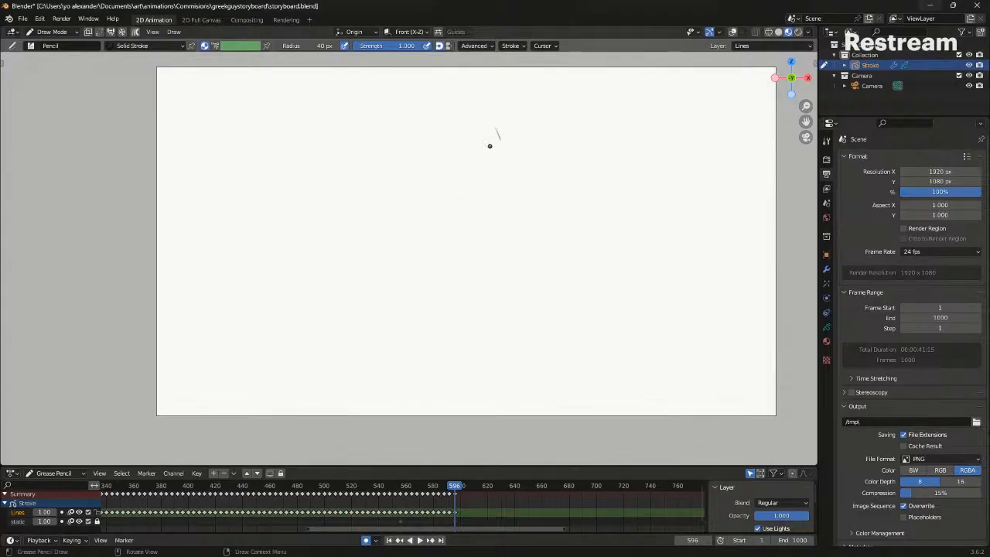
left_click_drag(493, 145, 487, 155)
mouse_move(504, 150)
middle_mouse_down("shift")
mouse_move(484, 190)
mouse_move(430, 238)
middle_mouse_up("shift")
scroll(461, 215, "up", 8)
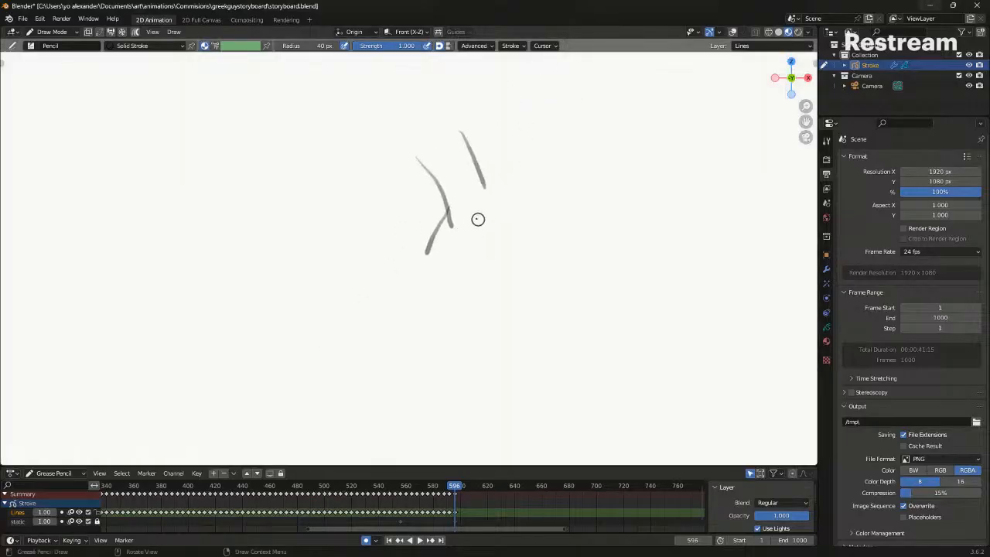
Draw the back of the hand and the drooping fingers below the wrist on frame 596, undoing the unwanted strokes
key("ctrl+z")
left_click_drag(426, 258, 461, 307)
mouse_move(464, 262)
left_mouse_down()
mouse_move(486, 301)
mouse_move(474, 331)
left_mouse_up()
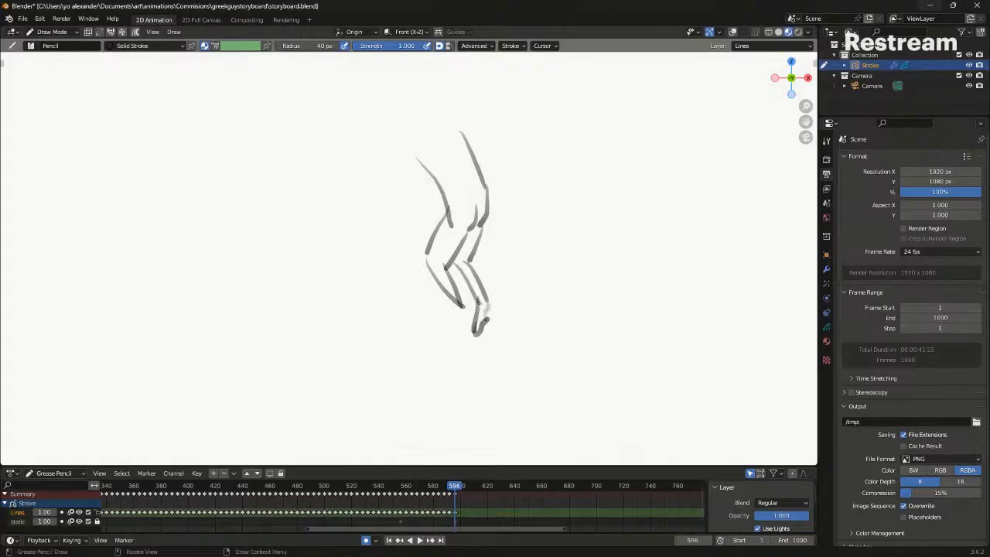
key("ctrl+z")
left_click_drag(454, 301, 474, 336)
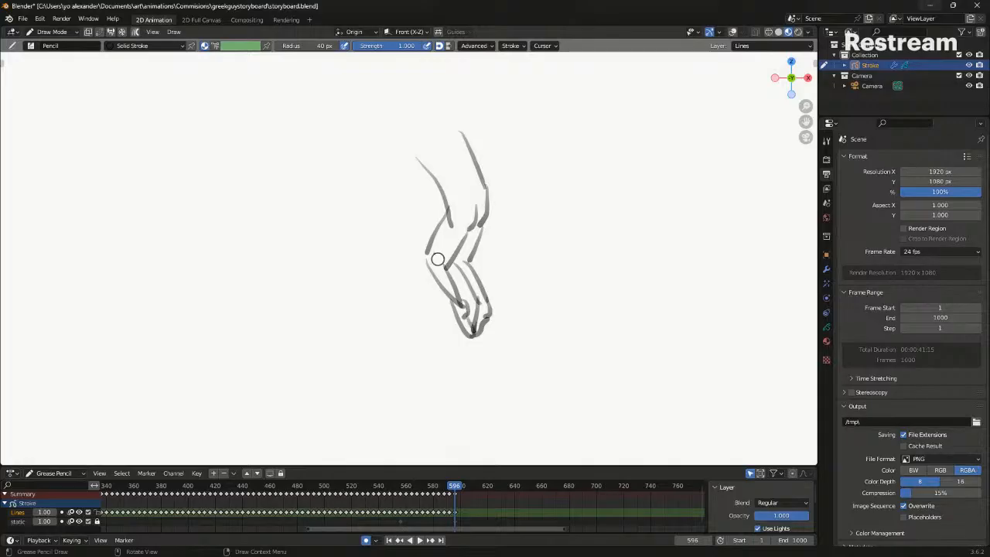
Push the small figure's upper contour and inner leg strokes into shape on frame 596 in Sculpt Mode, and return to Draw Mode
key("ctrl+Tab")
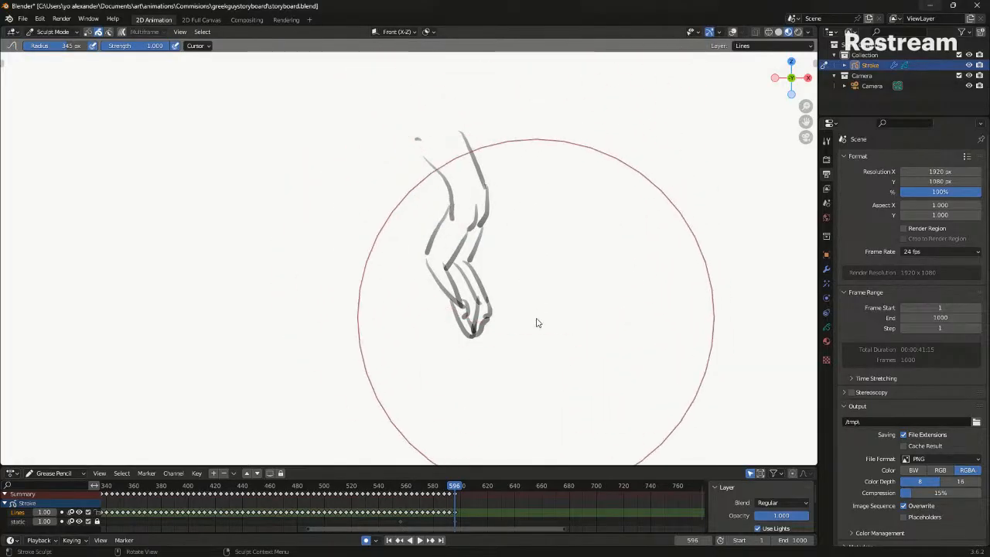
key("Tab")
key("ctrl+Tab")
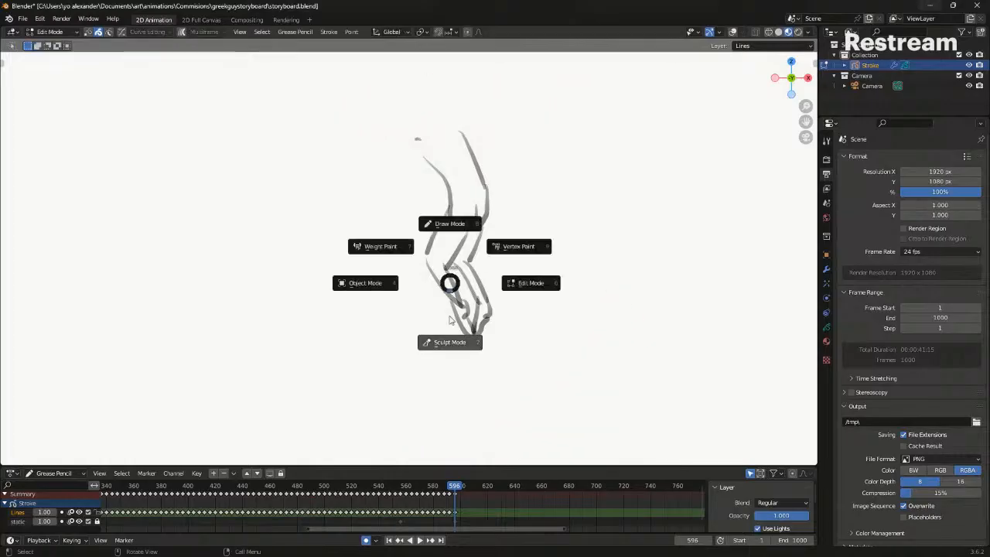
key("Tab")
key("ctrl+Tab")
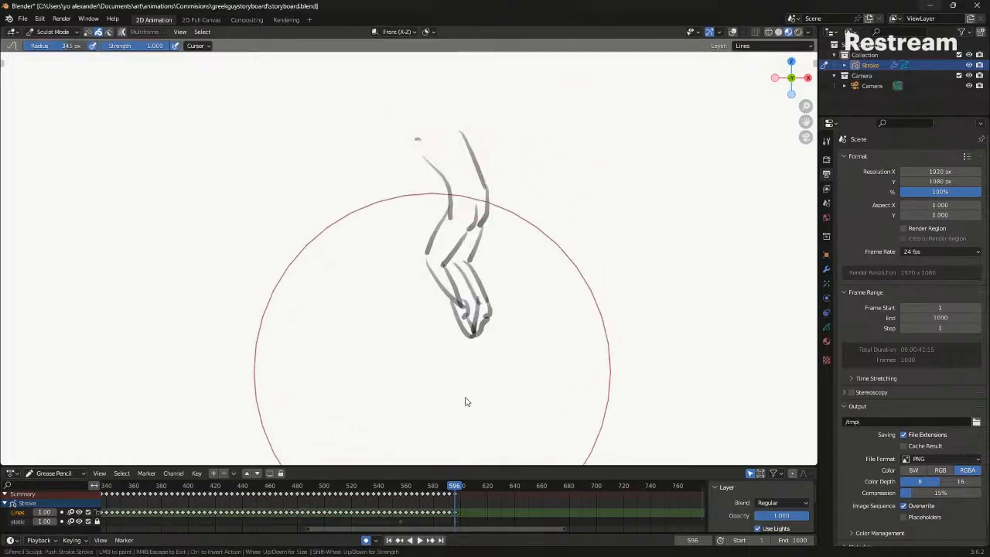
key("ctrl+Tab")
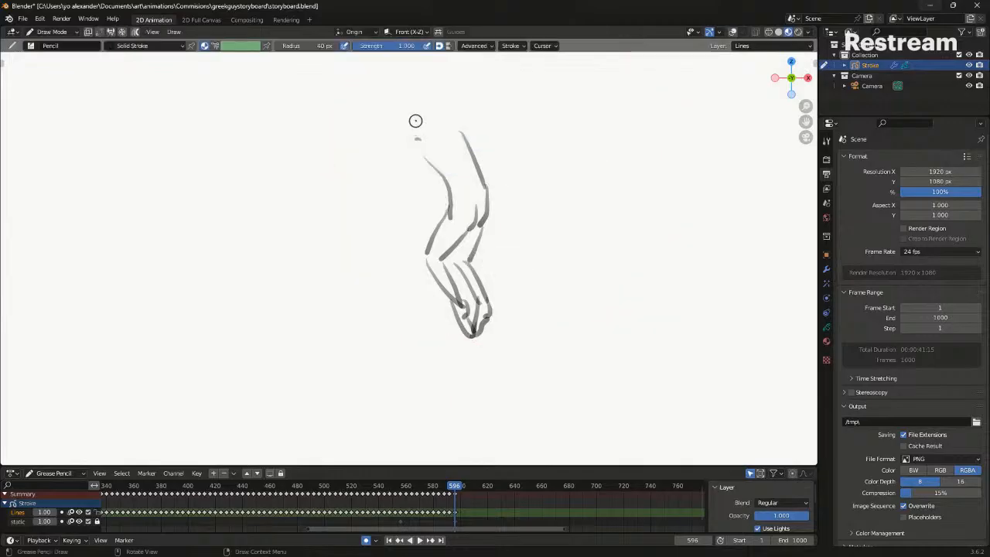
Draw the small figure's bent arm, rounded back and head on frame 596, undoing the unwanted strokes
key("ctrl+z")
key("ctrl+z")
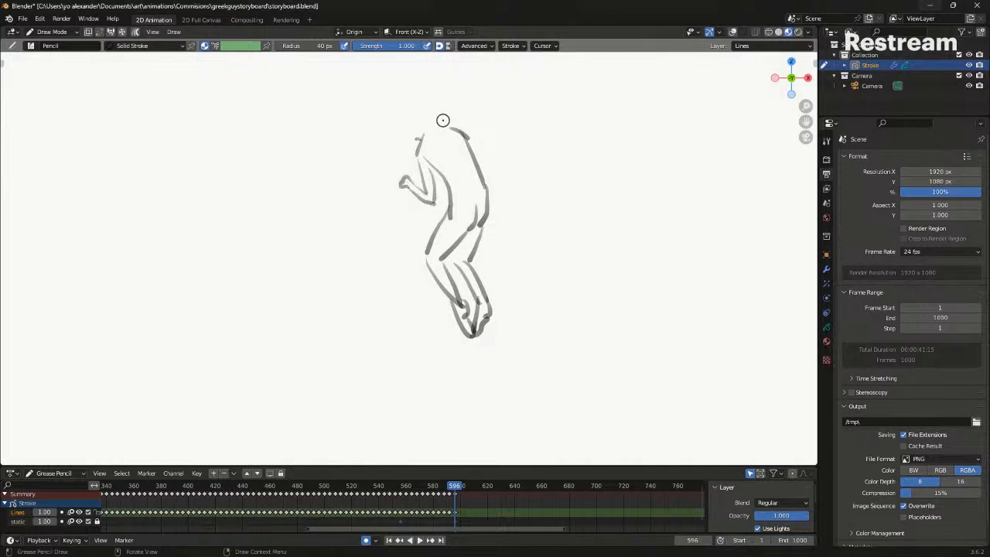
left_click_drag(406, 123, 420, 142)
key("ctrl+z")
scroll(454, 116, "down", 6)
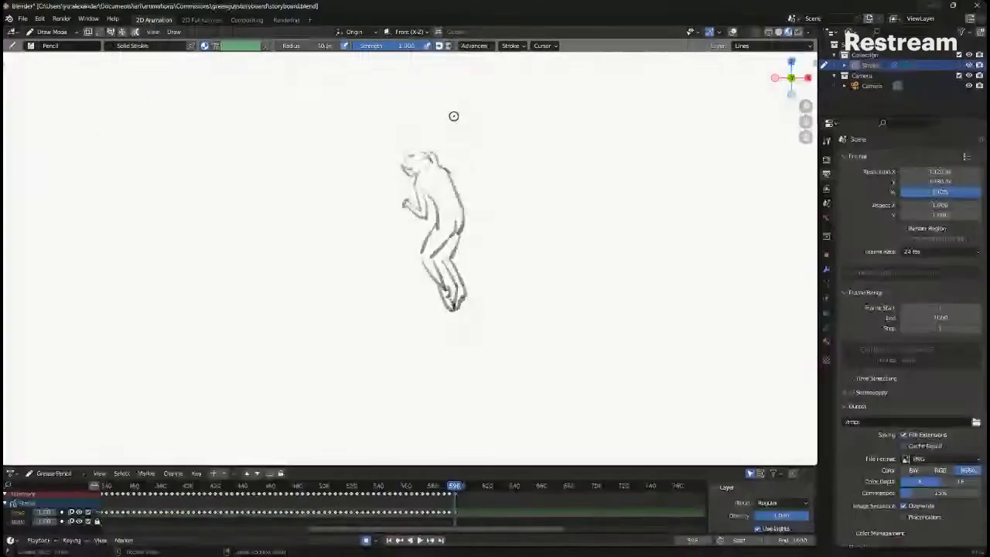
scroll(453, 116, "down", 2)
key("Home")
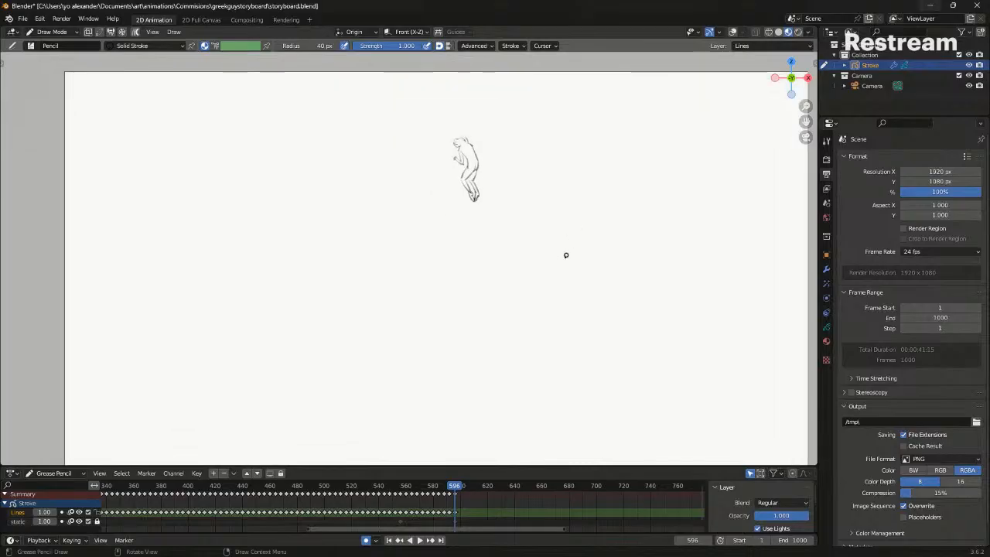
scroll(555, 246, "down", 1)
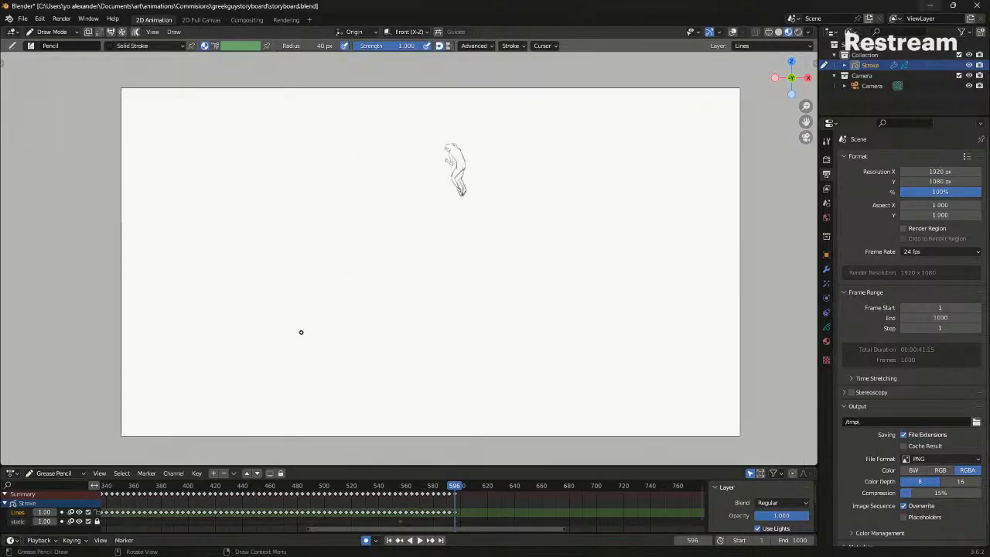
Draw the head outline and first long hair strands of a foreground figure in the camera frame's lower left area on frame 596
key("ctrl+z")
key("ctrl+z")
left_click_drag(268, 310, 194, 371)
left_click_drag(240, 332, 204, 392)
left_click_drag(256, 331, 221, 394)
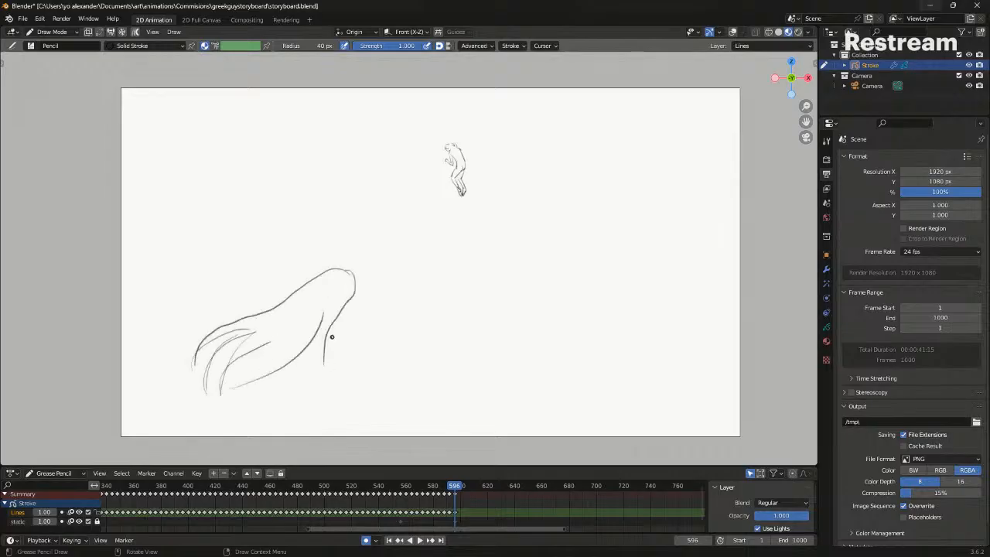
Add more flowing hair strands to the foreground figure and draw the shoulder and back contours running past the frame's lower edge
key("ctrl+z")
key("ctrl+z")
left_click_drag(274, 329, 212, 399)
left_click_drag(304, 313, 255, 373)
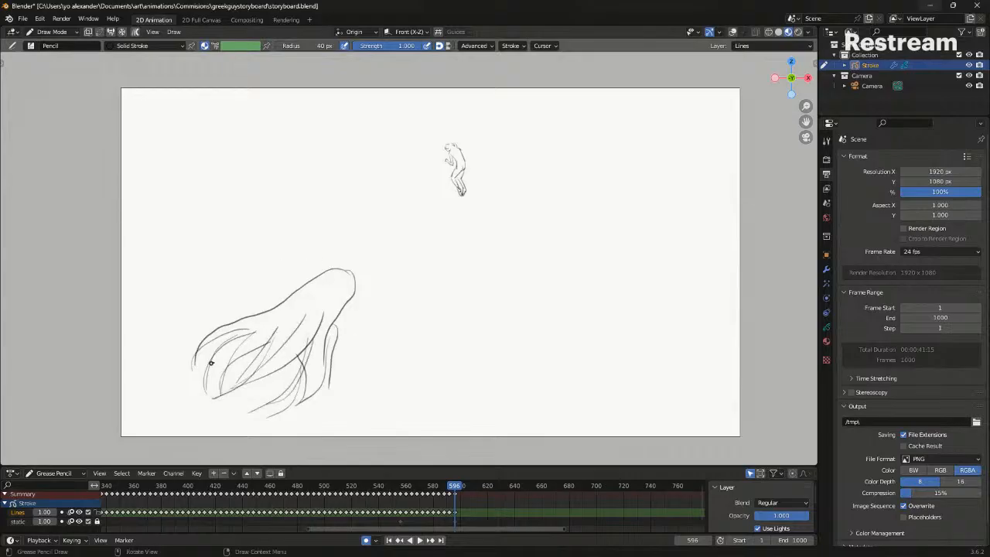
key("ctrl+z")
left_click_drag(246, 363, 163, 423)
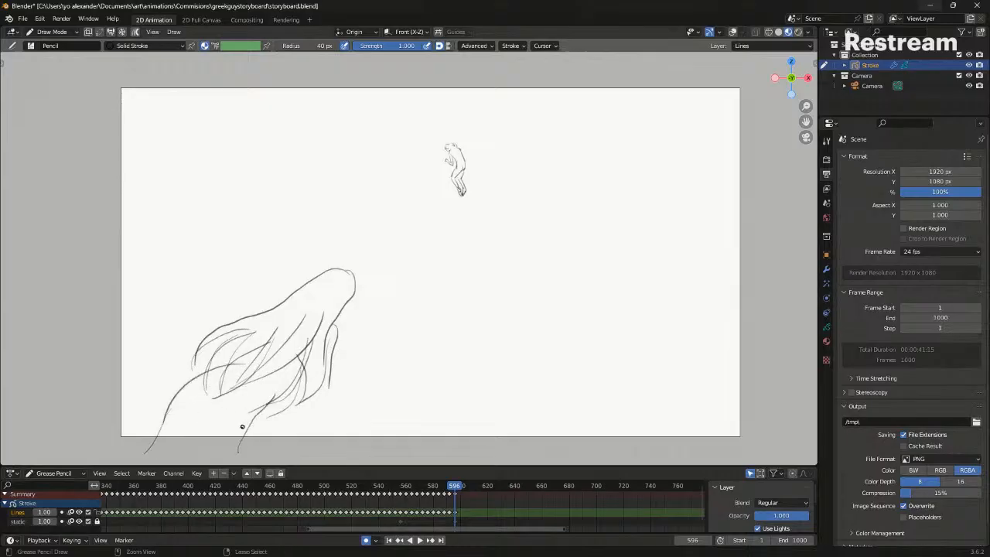
Step back four frames from frame 596 and forward again to check the transition into the new drawing
key("Left")
key("Left")
key("Left")
key("Left")
key("Right")
key("Right")
key("Right")
key("Right")
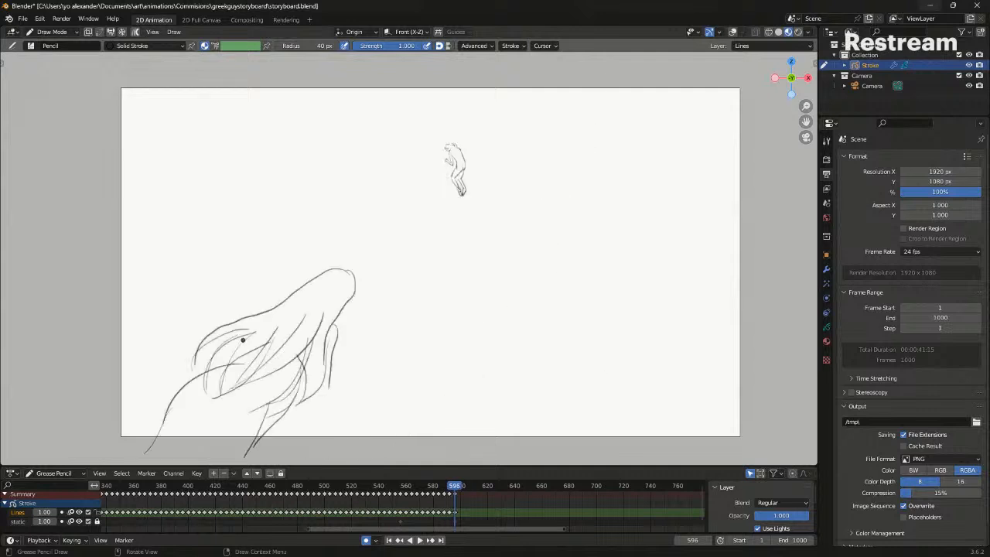
Rotate and move the long-haired figure into a more upright pose, refine its head in Sculpt Mode, and return to Draw Mode
key("Tab")
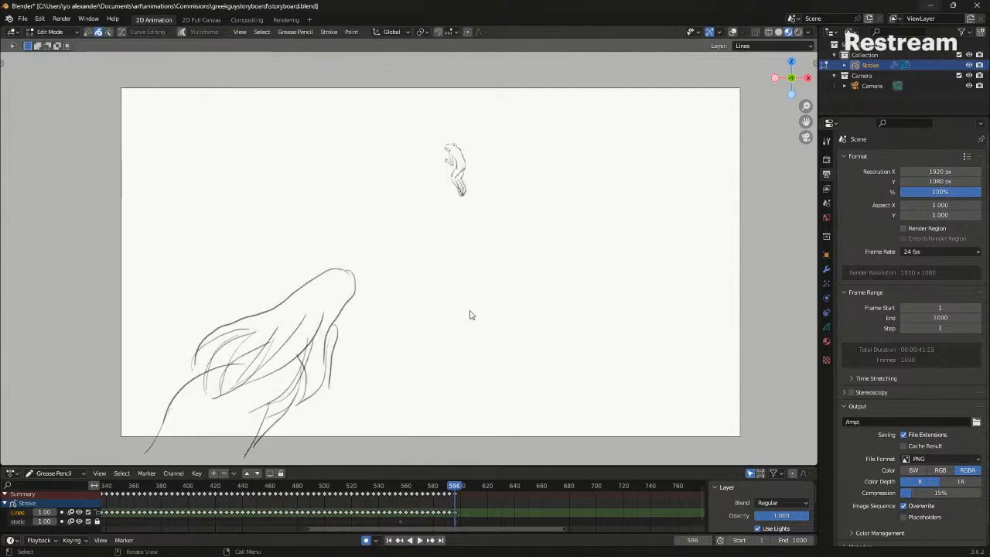
key("r")
left_click(379, 275)
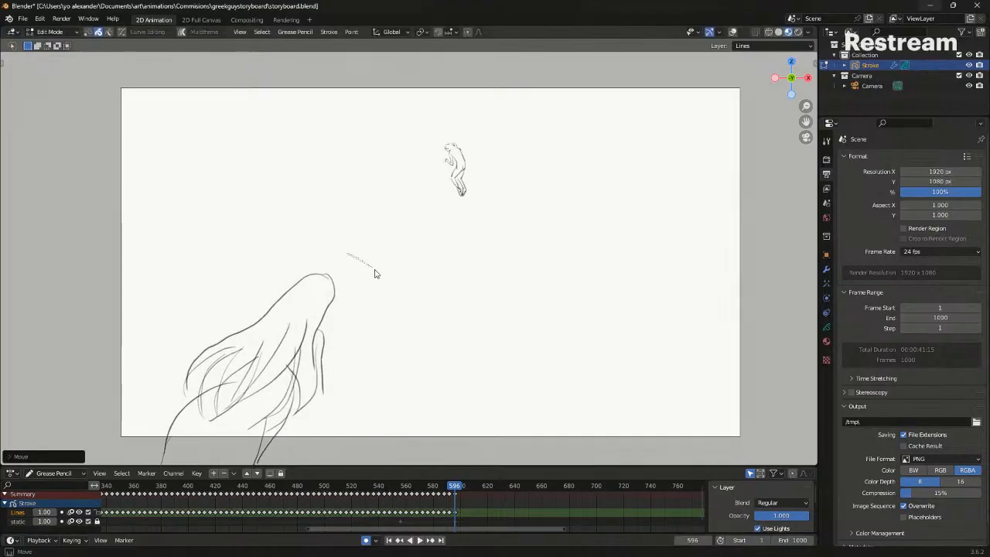
key("ctrl+Tab")
left_click(370, 373)
key("ctrl+Tab")
left_click(425, 286)
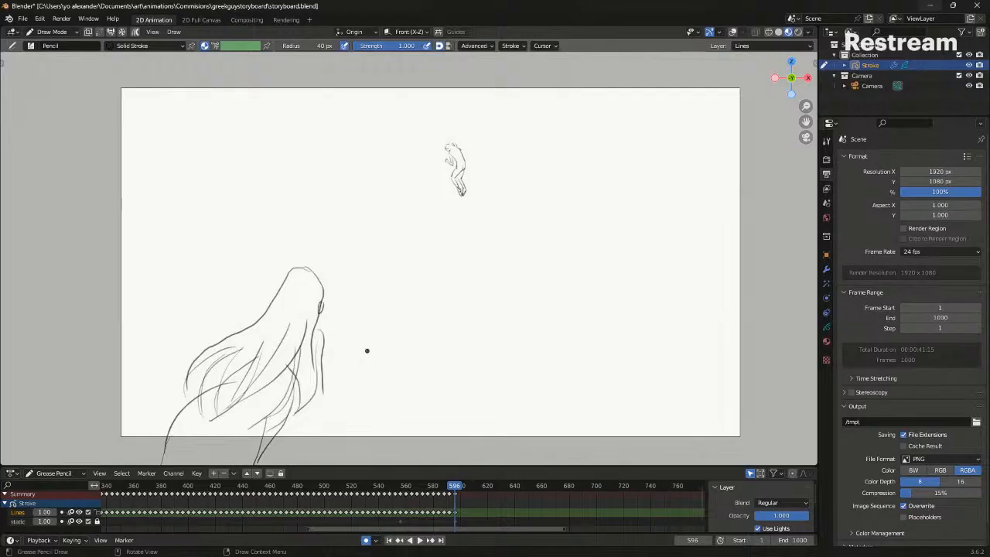
Draw the long-haired figure's lower arm lines near the frame's bottom edge and extra trailing strokes at the hair tips
left_click_drag(323, 414, 345, 440)
mouse_move(221, 362)
left_mouse_down()
mouse_move(166, 393)
mouse_move(164, 406)
mouse_move(227, 363)
left_mouse_up()
key("ctrl+z")
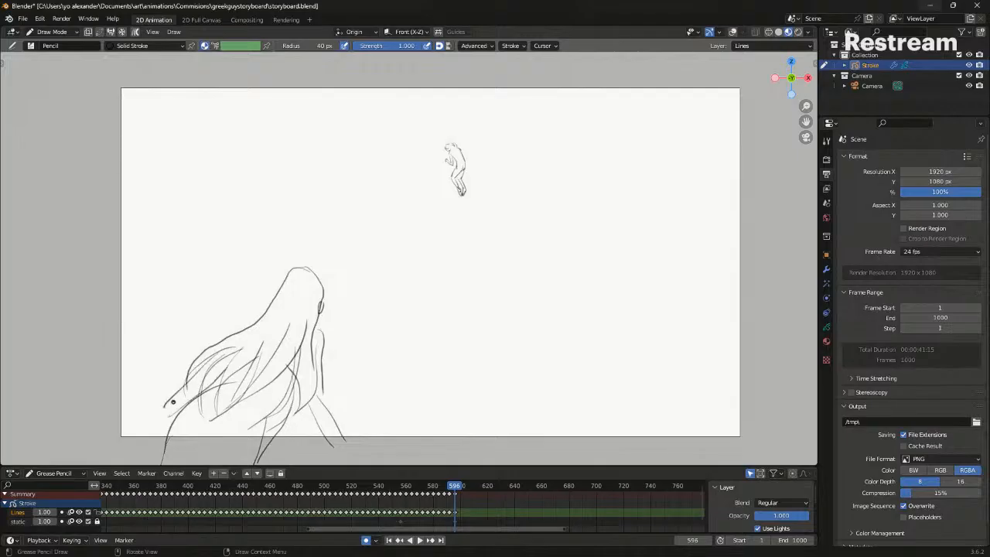
left_click_drag(171, 403, 160, 422)
Go to frame 600, select the small figure, and try pushing its strokes in Sculpt Mode, undoing the push
key("Right")
key("Right")
key("Right")
key("Right")
key("Tab")
key("c")
left_click_drag(460, 165, 454, 178)
key("ctrl+Tab")
left_click(477, 214)
left_click_drag(501, 268, 498, 257)
key("ctrl+z")
Reselect the small figure on frame 600 and push its legs upward into a tighter crouch in Sculpt Mode
key("Tab")
key("c")
left_click_drag(469, 151, 464, 180)
key("ctrl+Tab")
left_click(487, 267)
left_click_drag(515, 273, 514, 247)
middle_click_drag(382, 83, 393, 141, "shift")
middle_click_drag(481, 245, 470, 181, "shift")
left_click(258, 546)
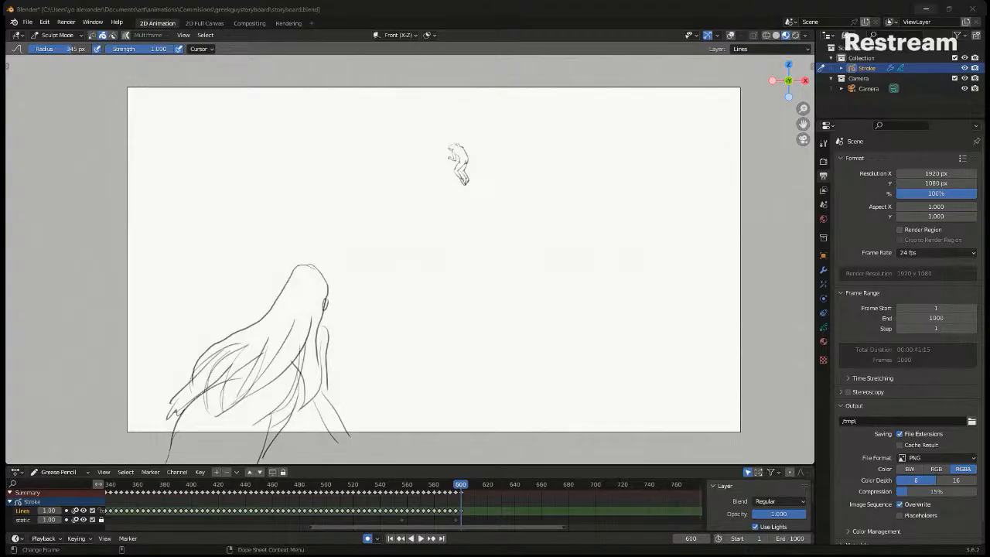
Show the viewport overlays at frame 604 in Draw Mode and try inserting a blank keyframe there
key("ctrl+Tab")
left_click(435, 225)
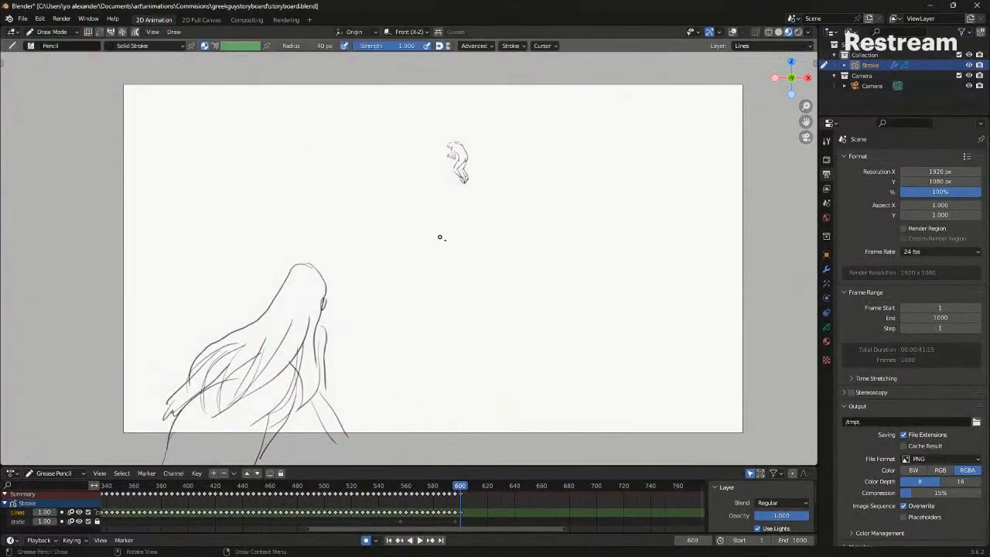
key("Right")
key("Right")
key("Right")
key("Right")
key("shift+i")
key("alt+shift+z")
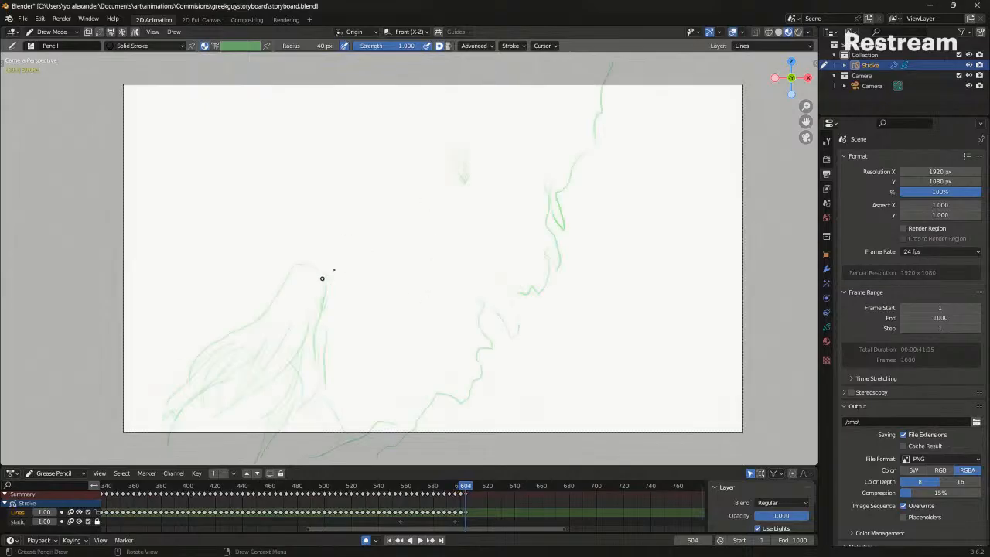
key("ctrl+z")
Remove the small figure from the Lines layer and paste its crouched version onto the unlocked static layer at frame 596
key("Tab")
mouse_move(466, 224)
right_mouse_down("ctrl")
mouse_move(486, 132)
mouse_move(493, 164)
right_mouse_up("ctrl")
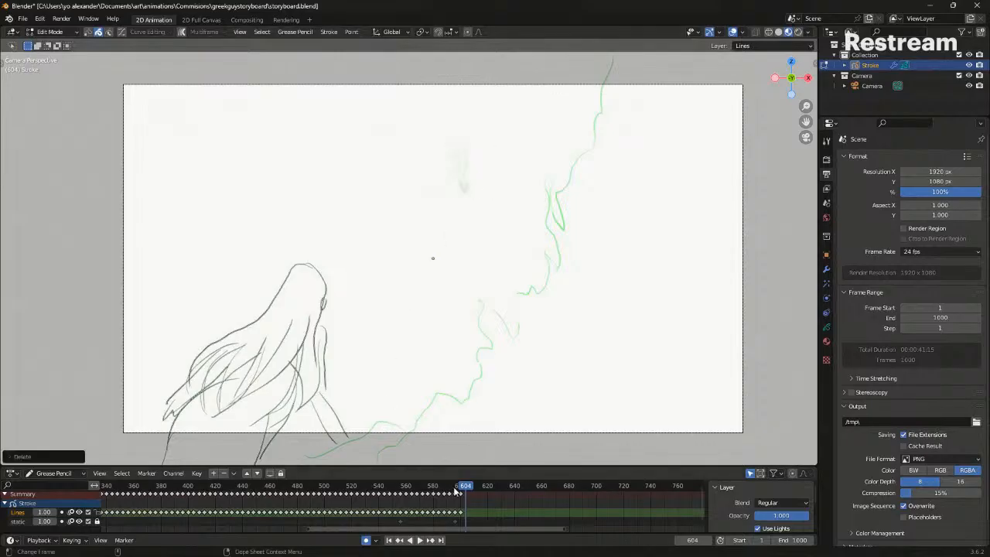
left_click(458, 513)
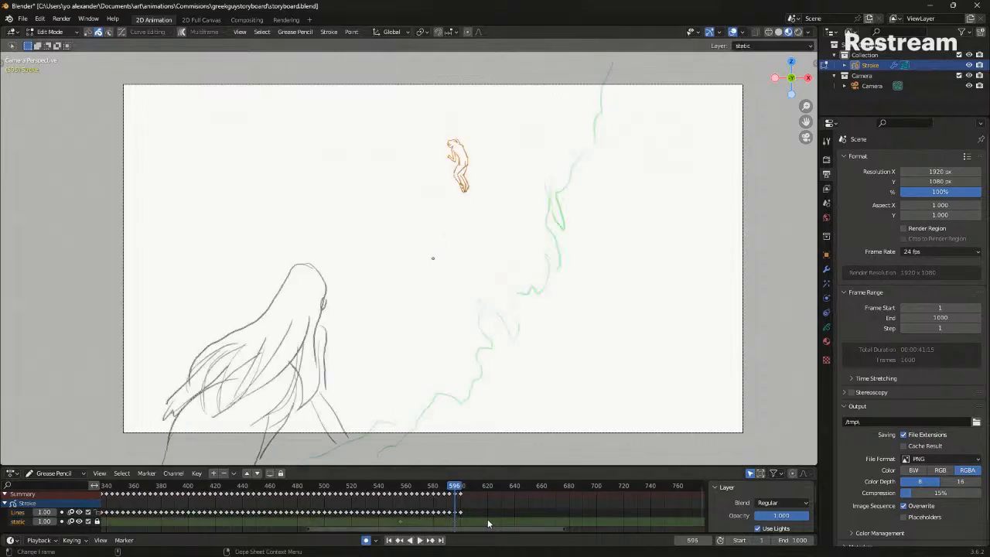
left_click(98, 523)
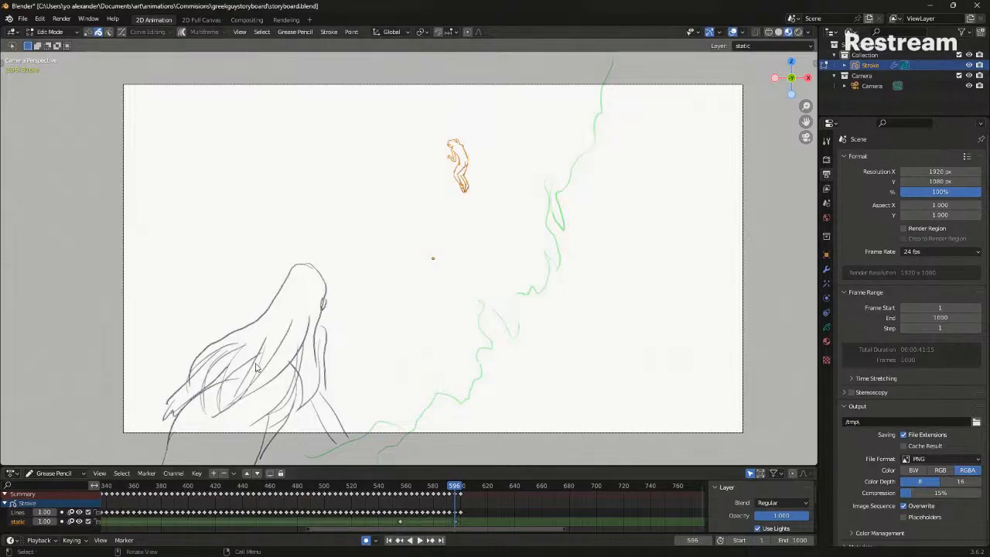
key("ctrl+v")
key("ctrl+z")
mouse_move(504, 160)
right_mouse_down("ctrl")
mouse_move(507, 148)
mouse_move(503, 180)
right_mouse_up("ctrl")
key("ctrl+x")
key("ctrl+v")
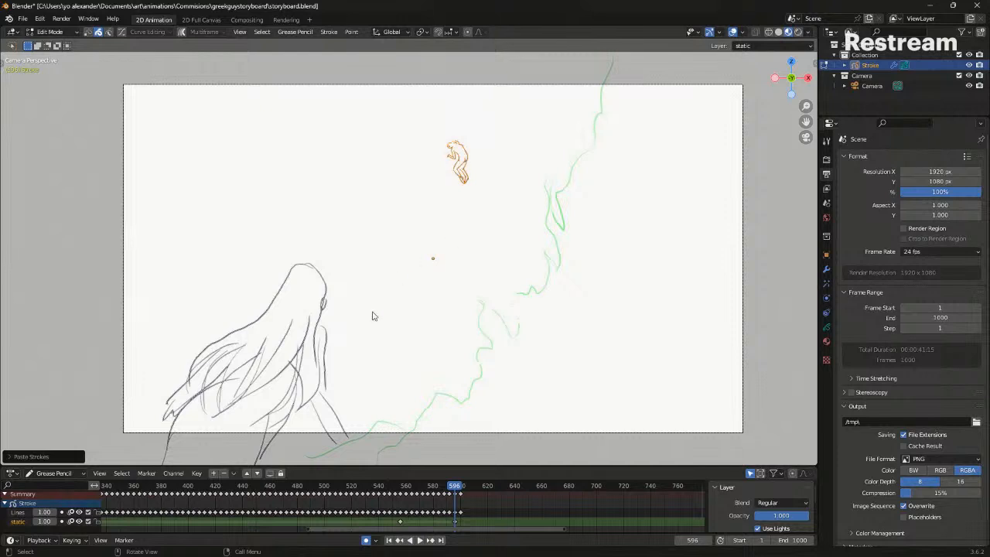
Delete the points of the long-haired figure from the Lines layer on frame 600, and return to Draw Mode
left_click(126, 513)
left_click_drag(458, 485, 462, 488)
key("ctrl+Tab")
left_click(472, 246)
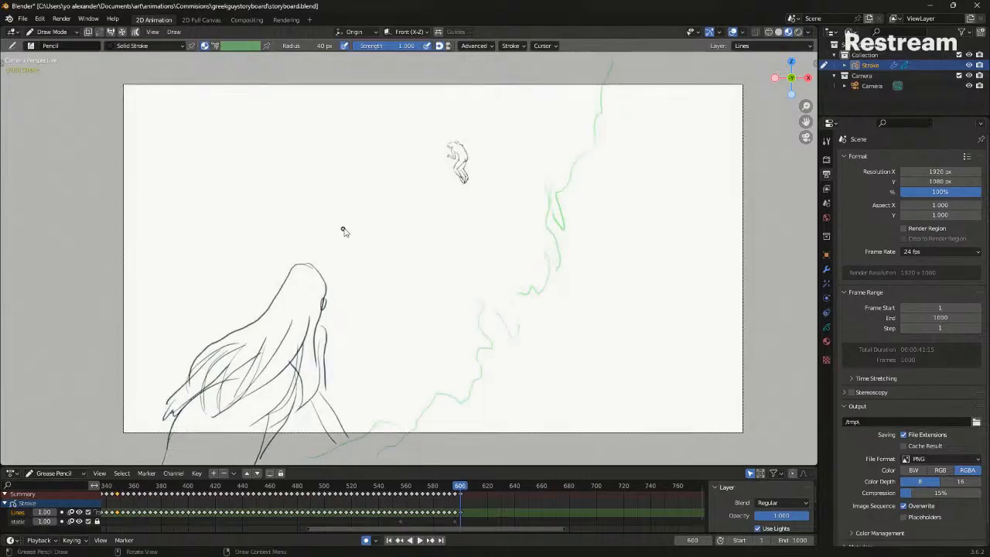
key("Tab")
key("x")
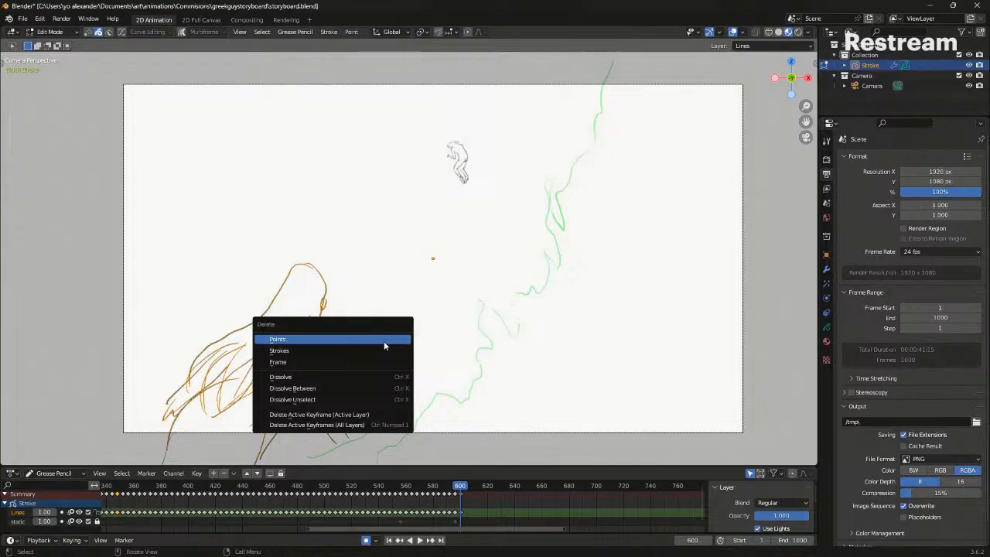
left_click(383, 341)
key("Tab")
Draw the raised head and sweeping hair strands up and to the right of the onion-skinned figure on frame 600, undoing unwanted strokes
scroll(361, 252, "up", 3)
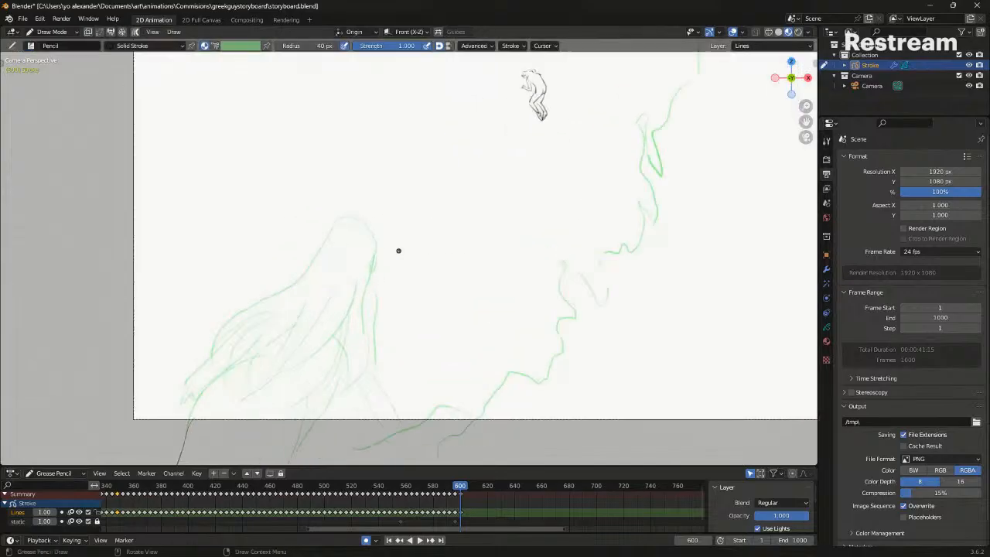
middle_click_drag(346, 282, 330, 253, "shift")
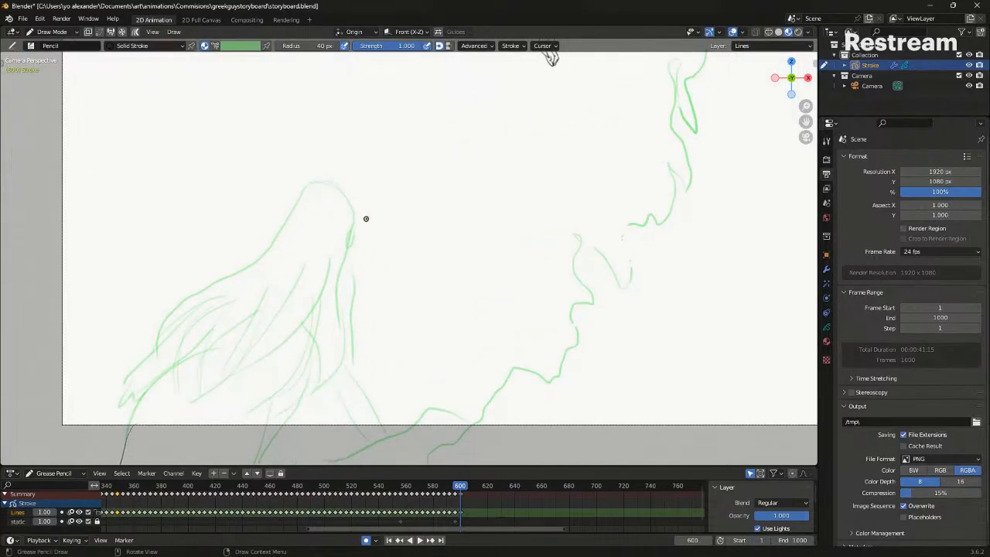
key("ctrl+z")
left_click_drag(391, 168, 347, 206)
left_click_drag(384, 162, 341, 194)
key("ctrl+z")
key("ctrl+z")
mouse_move(394, 164)
left_mouse_down()
mouse_move(347, 180)
mouse_move(272, 249)
left_mouse_up()
mouse_move(339, 178)
left_mouse_down()
mouse_move(273, 242)
mouse_move(286, 263)
left_mouse_up()
mouse_move(323, 193)
left_mouse_down()
mouse_move(285, 260)
mouse_move(307, 288)
left_mouse_up()
left_click_drag(335, 218, 314, 300)
left_click_drag(314, 301, 378, 207)
left_click_drag(341, 282, 393, 202)
left_click_drag(396, 186, 392, 265)
mouse_move(392, 203)
left_mouse_down()
mouse_move(381, 253)
mouse_move(388, 156)
mouse_move(400, 186)
left_mouse_up()
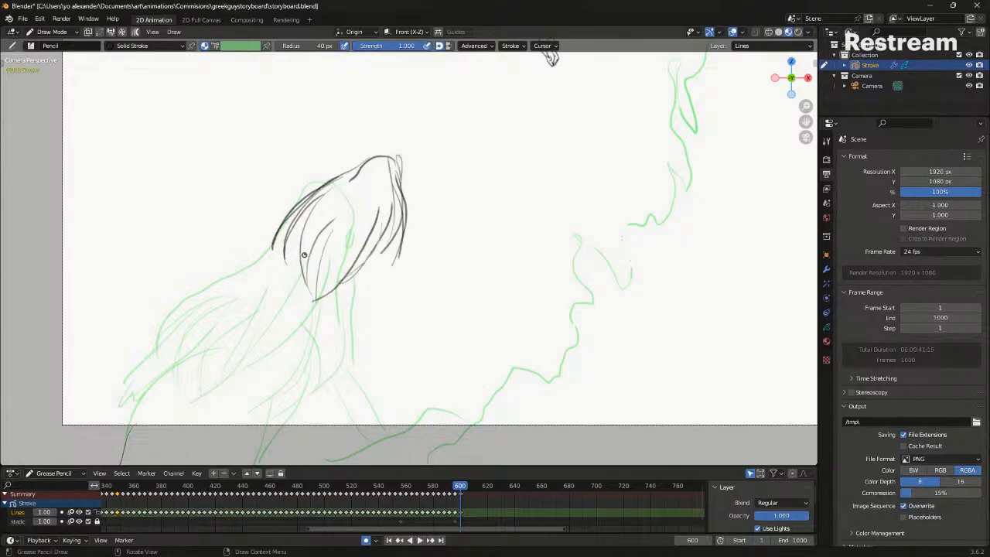
Draw the two long body contours from beneath the hair down past the frame's lower edge on frame 600, undoing unwanted strokes
mouse_move(295, 245)
left_mouse_down()
mouse_move(231, 330)
mouse_move(225, 323)
mouse_move(203, 422)
mouse_move(214, 364)
left_mouse_up()
key("ctrl+z")
key("ctrl+z")
key("ctrl+z")
mouse_move(284, 257)
left_mouse_down()
mouse_move(229, 348)
mouse_move(199, 442)
left_mouse_up()
mouse_move(290, 321)
left_mouse_down()
mouse_move(224, 431)
mouse_move(316, 288)
left_mouse_up()
key("ctrl+z")
Draw the hanging forearm and hand below the hair on frame 600, plus a short trailing strand on the hair's other side
left_click_drag(371, 259, 368, 302)
key("ctrl+z")
mouse_move(369, 256)
left_mouse_down()
mouse_move(361, 304)
mouse_move(348, 306)
left_mouse_up()
mouse_move(365, 318)
left_mouse_down()
mouse_move(361, 305)
mouse_move(361, 319)
left_mouse_up()
left_click_drag(278, 228, 250, 274)
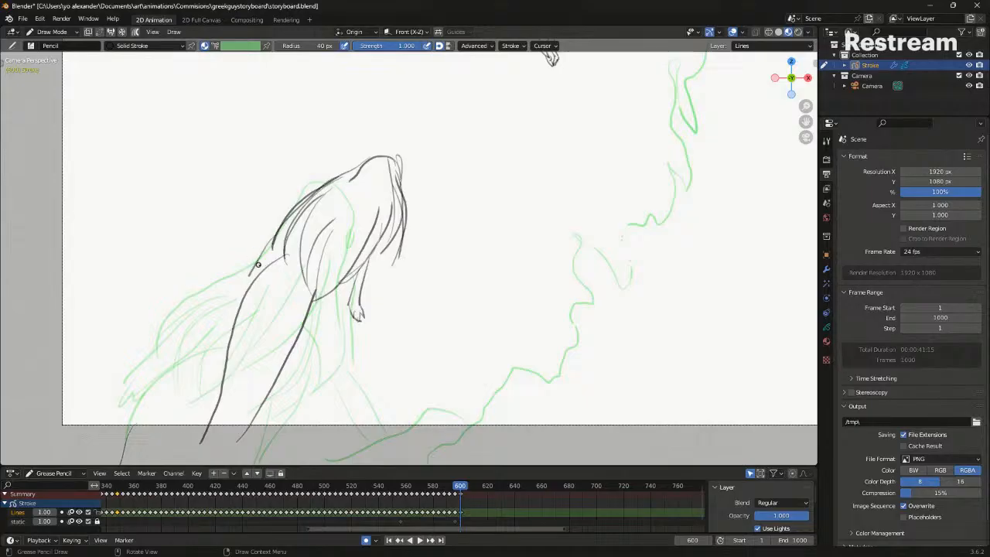
Hide the overlays and push the long-haired figure's strokes on frame 600 in Sculpt Mode, comparing it with the previous keyframe
key("shift+alt+z")
key("Down")
key("Up")
scroll(279, 242, "down", 3)
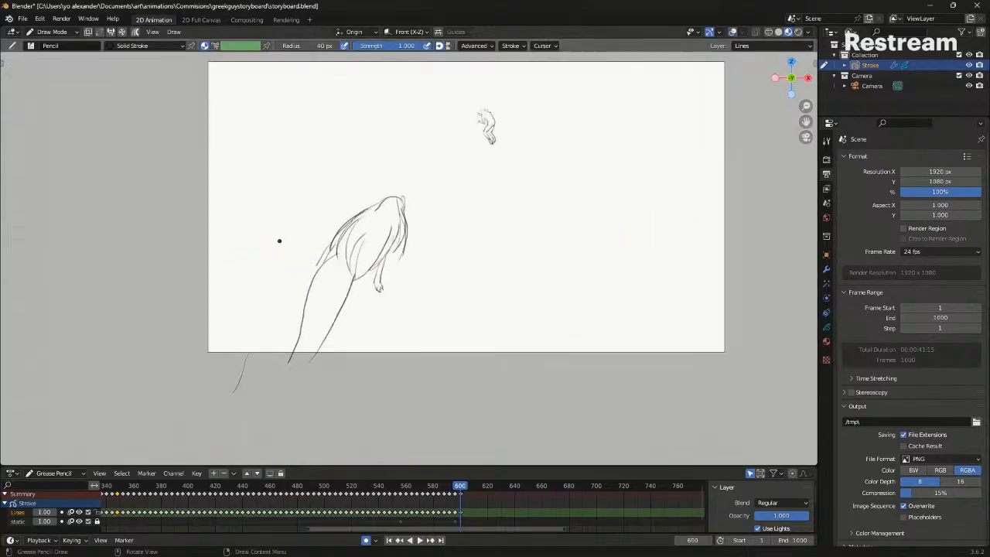
key("Down")
key("Up")
key("Tab")
key("ctrl+Tab")
left_click(366, 386)
left_click_drag(384, 239, 401, 246)
key("Down")
key("Up")
middle_click_drag(413, 272, 351, 265, "shift")
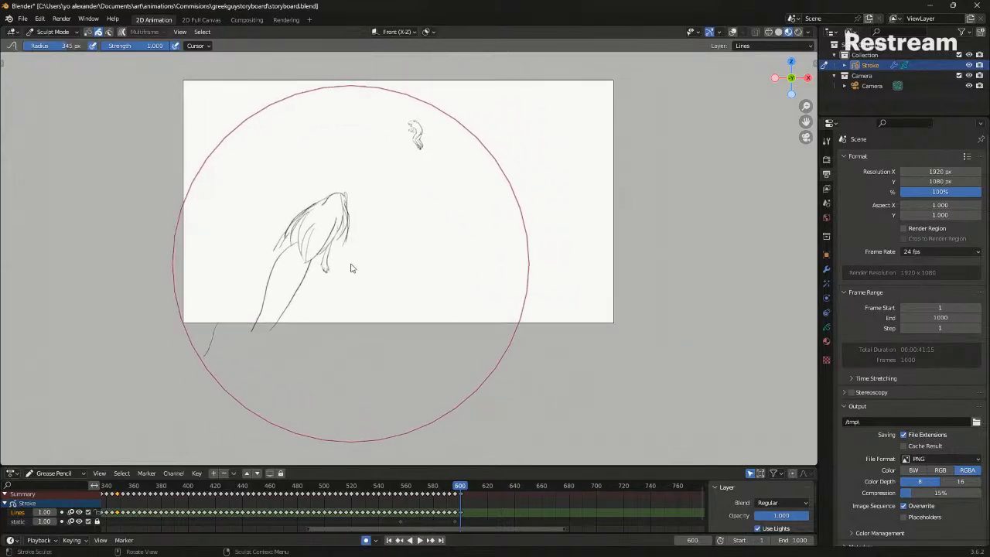
scroll(351, 264, "up", 2)
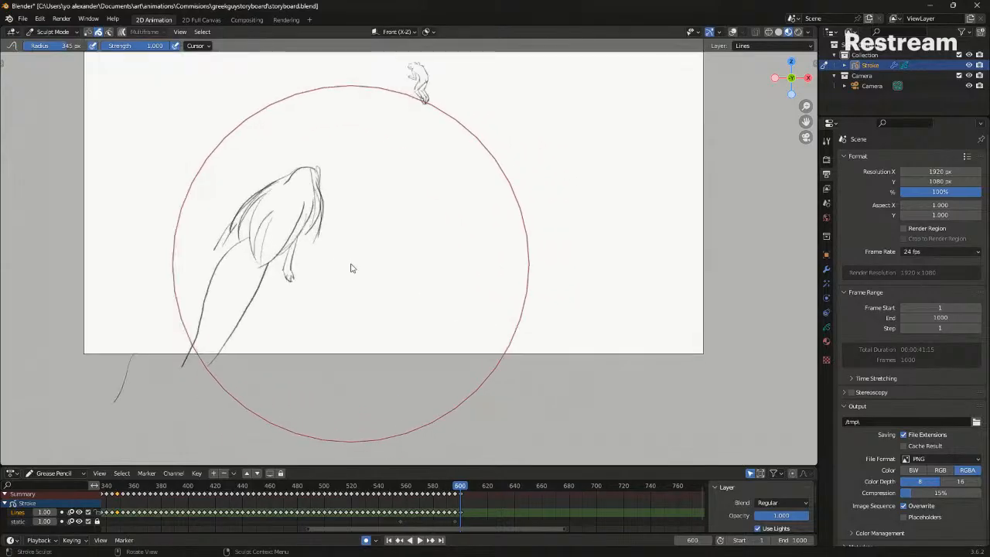
key("Down")
key("Up")
Start a blank Lines drawing on frame 604 in Draw Mode with the onion-skin overlays shown
key("Right")
key("Right")
key("Right")
key("Right")
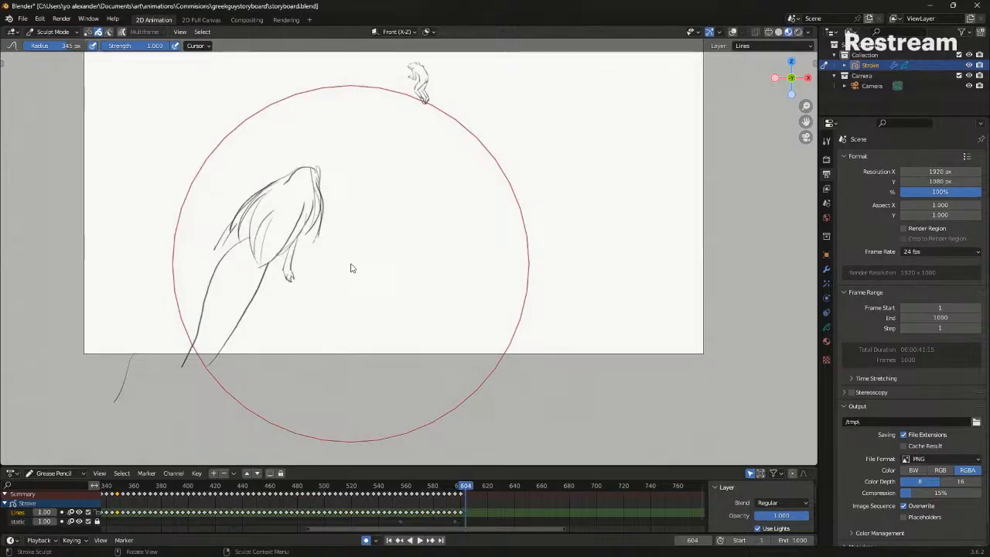
scroll(351, 267, "up", 1)
key("ctrl+Tab")
left_click(352, 266)
middle_click_drag(347, 280, 422, 290, "shift")
left_click(377, 265)
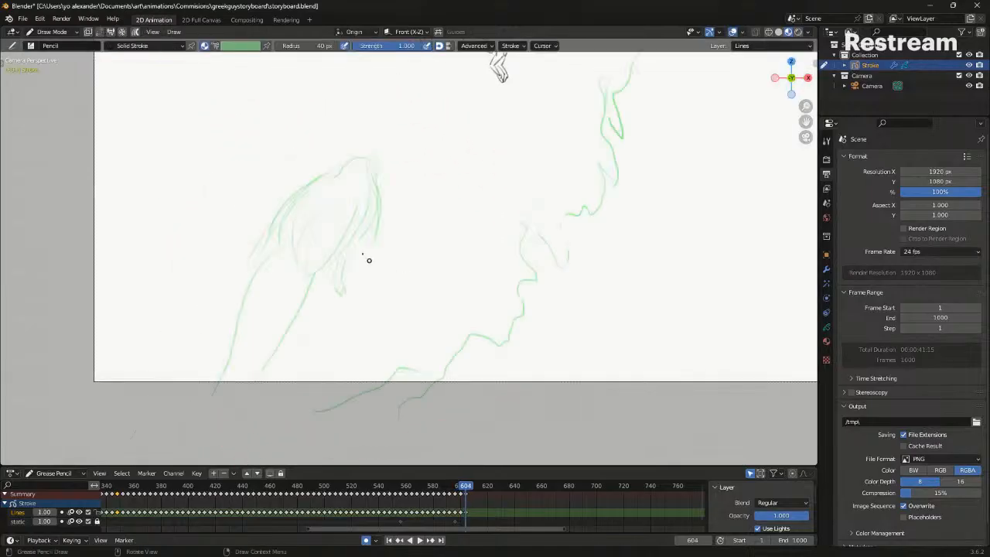
Draw the long-haired figure's head with hair strands flaring backward and downward on frame 604, undoing the unwanted stroke
scroll(384, 209, "up", 1)
mouse_move(400, 181)
left_mouse_down()
mouse_move(357, 205)
mouse_move(307, 208)
left_mouse_up()
key("ctrl+z")
left_click_drag(305, 210, 362, 212)
mouse_move(310, 229)
left_mouse_down()
mouse_move(373, 224)
mouse_move(370, 212)
mouse_move(328, 243)
left_mouse_up()
left_click_drag(370, 216, 359, 249)
left_click_drag(403, 185, 393, 242)
left_click_drag(389, 203, 388, 249)
mouse_move(370, 228)
left_mouse_down()
mouse_move(382, 257)
mouse_move(370, 257)
left_mouse_up()
Adjust the head outline on frame 604 in Edit and Sculpt Mode with the overlays hidden, and return to Draw Mode
key("shift+alt+z")
key("Down")
key("Up")
key("Tab")
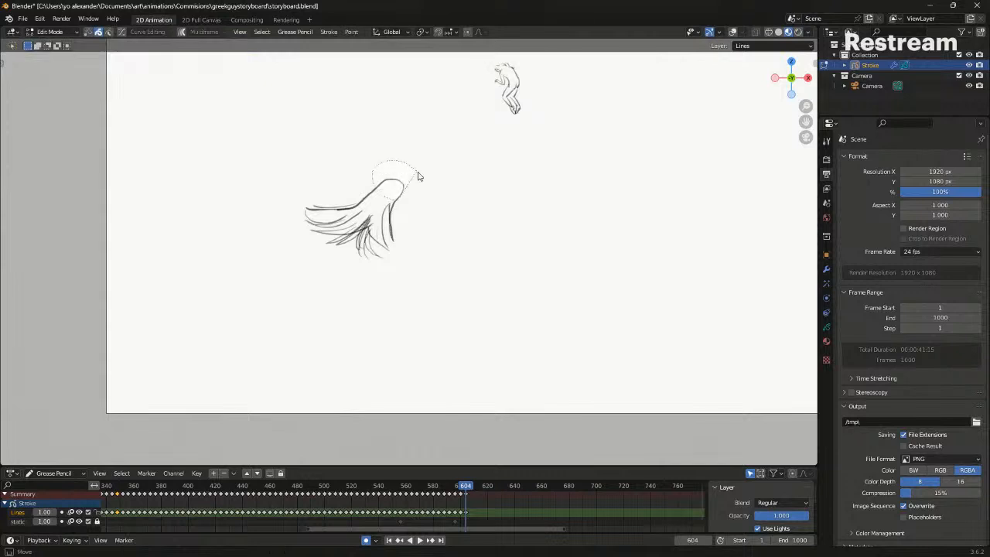
key("ctrl+Tab")
key("ctrl+Tab")
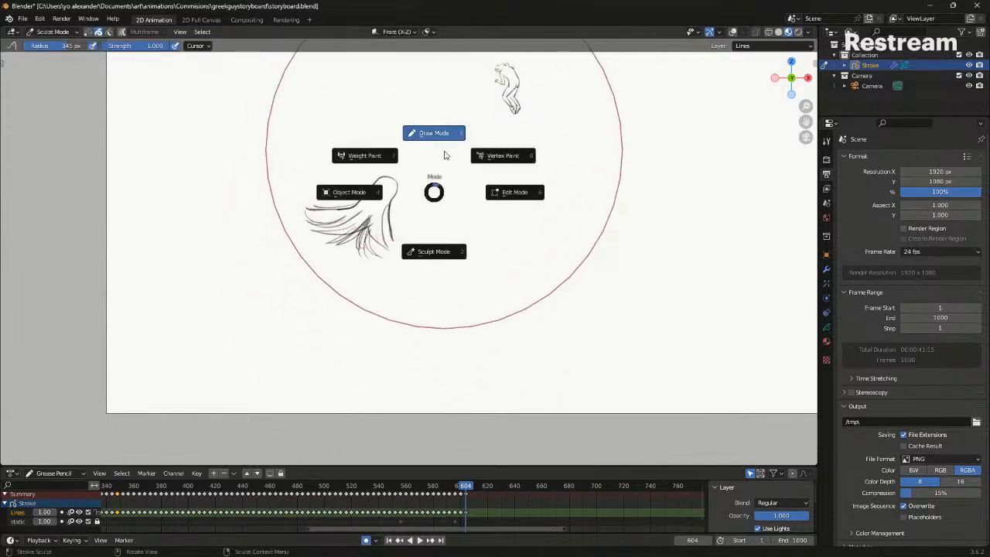
left_click(410, 132)
Flip through the keyframes around frame 604 to check the long-haired figure's head and hair motion
key("Down")
key("shift+alt+z")
key("Down")
key("shift+alt+z")
key("Down")
key("Up")
key("Up")
key("Up")
key("Down")
key("Down")
key("Up")
key("Up")
key("Up")
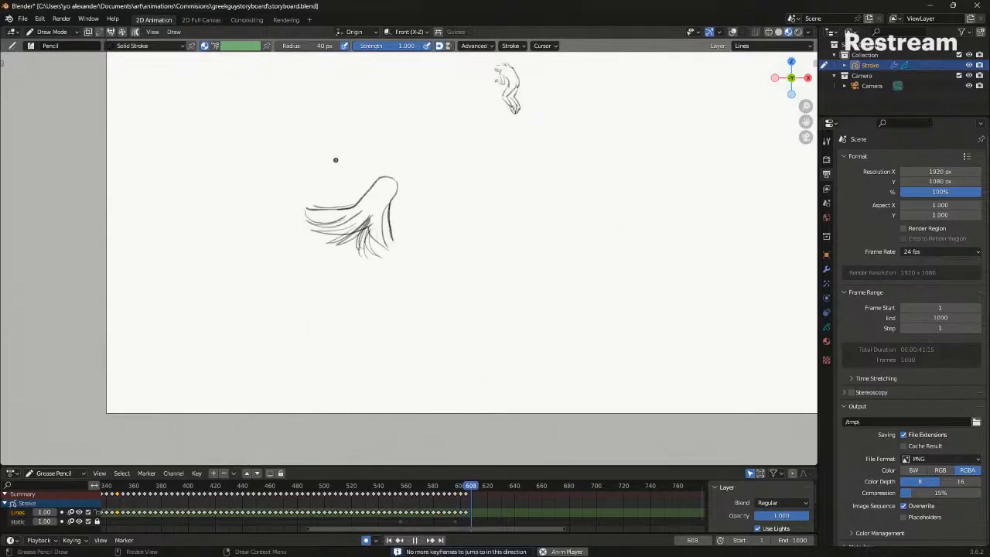
key("Down")
key("Up")
Draw the figure's slim body curving into a forked fish tail on frame 604 with the onion skin shown, undoing unwanted strokes
key("shift+alt+z")
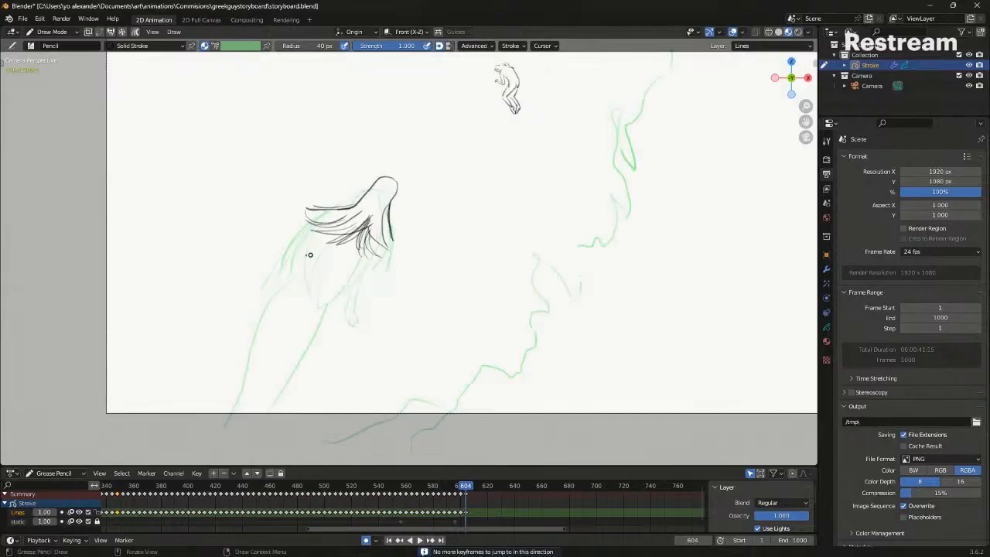
key("ctrl+z")
left_click_drag(336, 239, 297, 280)
key("ctrl+z")
mouse_move(333, 240)
left_mouse_down()
mouse_move(302, 285)
mouse_move(272, 297)
mouse_move(309, 273)
mouse_move(263, 307)
mouse_move(215, 326)
left_mouse_up()
key("ctrl+z")
key("ctrl+z")
key("ctrl+z")
key("ctrl+z")
left_click_drag(271, 307, 202, 348)
left_click_drag(229, 331, 212, 354)
mouse_move(219, 349)
left_mouse_down()
mouse_move(258, 316)
mouse_move(247, 374)
left_mouse_up()
mouse_move(273, 315)
left_mouse_down()
mouse_move(255, 382)
mouse_move(358, 244)
left_mouse_up()
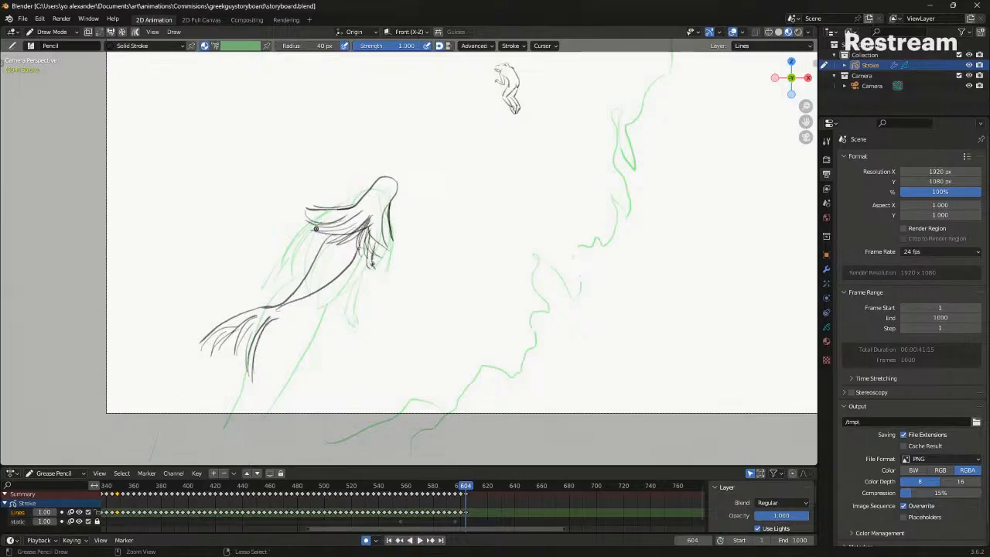
Hide the overlays and compare the tailed figure on frame 604 with the preceding keyframes
key("alt+shift+z")
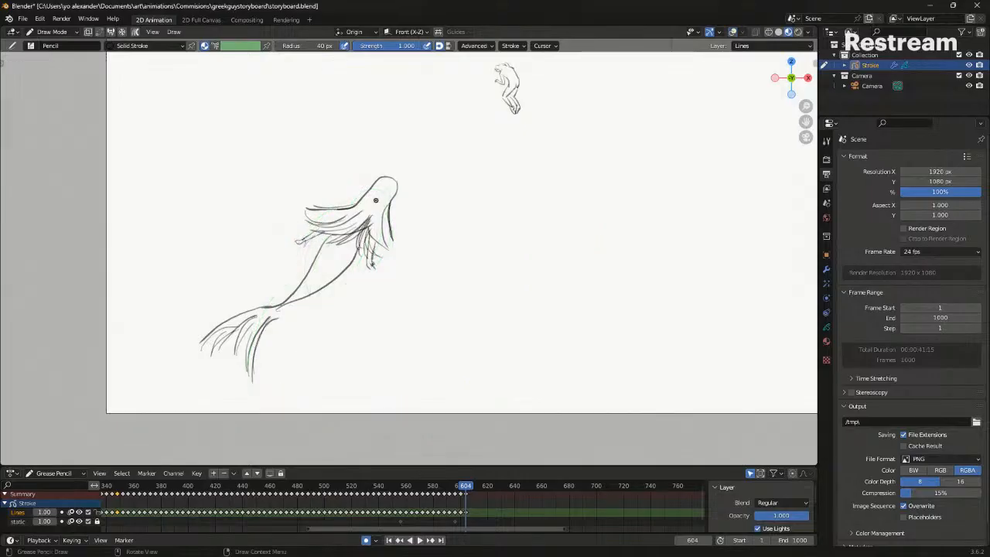
key("Down")
key("Up")
scroll(376, 201, "down", 4)
key("Down")
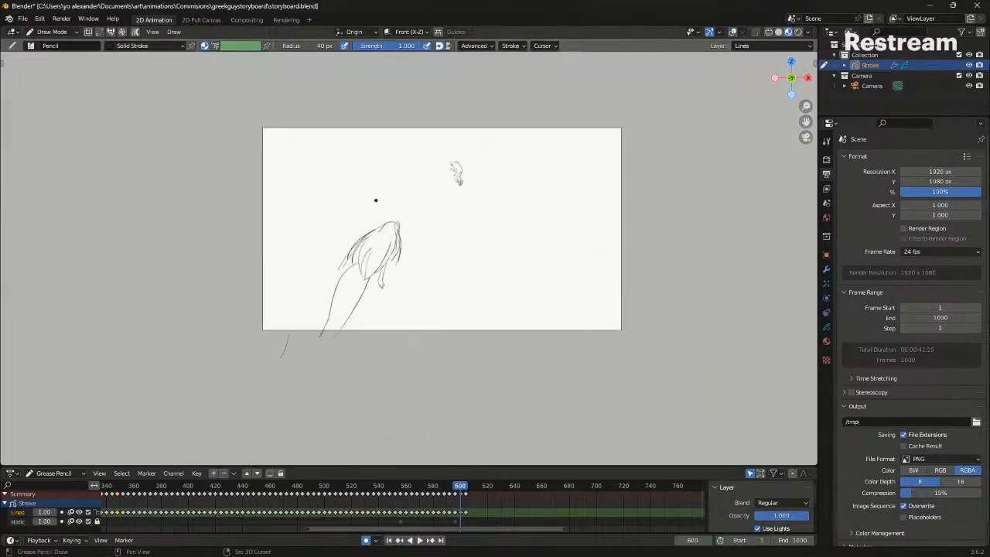
key("Down")
key("Up")
key("Up")
scroll(376, 201, "up", 2)
scroll(376, 200, "up", 1)
key("Down")
key("Up")
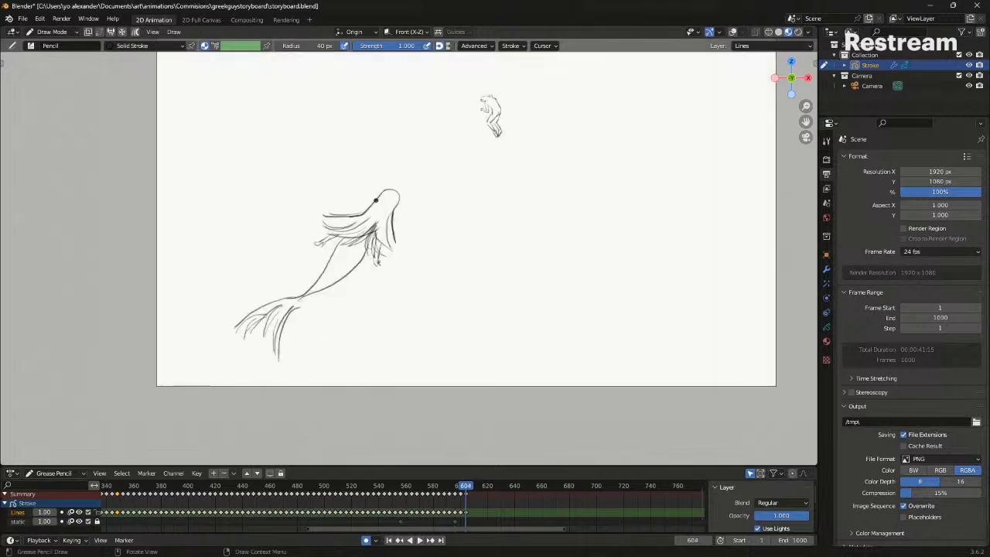
Start a blank Lines drawing on frame 608 with the onion-skin overlays shown
key("Right")
key("Right")
key("Right")
key("Right")
key("ctrl+z")
key("ctrl+z")
scroll(516, 511, "up", 4)
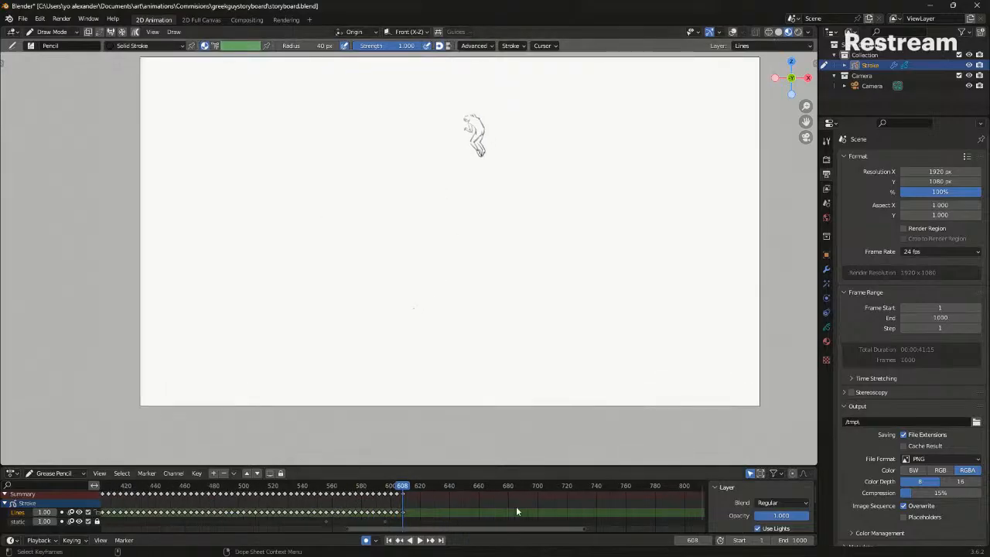
middle_click_drag(400, 227, 379, 285, "shift")
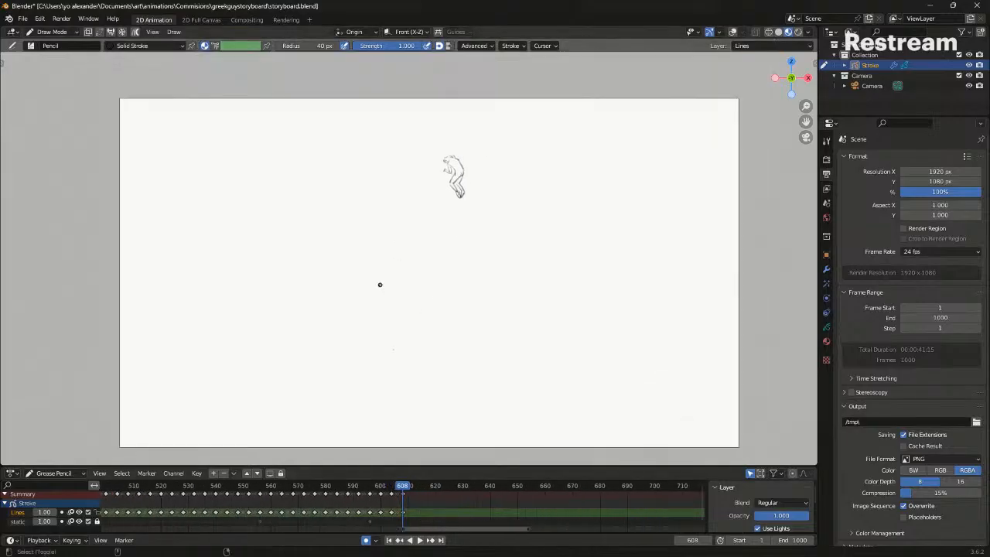
key("ctrl+shift+z")
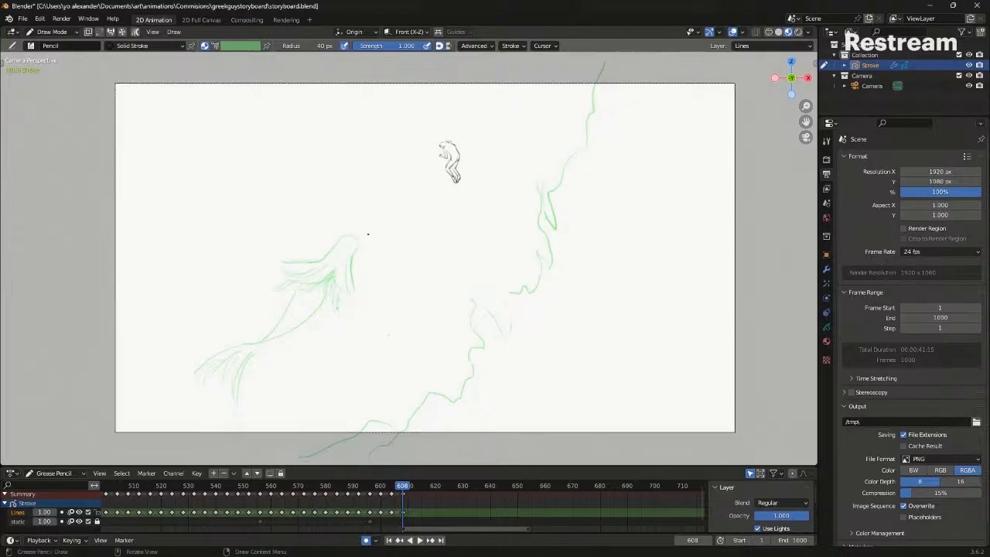
Draw the figure's head and swept-back hair strands on frame 608, slightly ahead of the previous pose, undoing unwanted strokes
left_click_drag(359, 230, 321, 246)
key("ctrl+z")
key("ctrl+z")
left_click_drag(361, 229, 316, 268)
key("ctrl+z")
left_click_drag(345, 246, 328, 259)
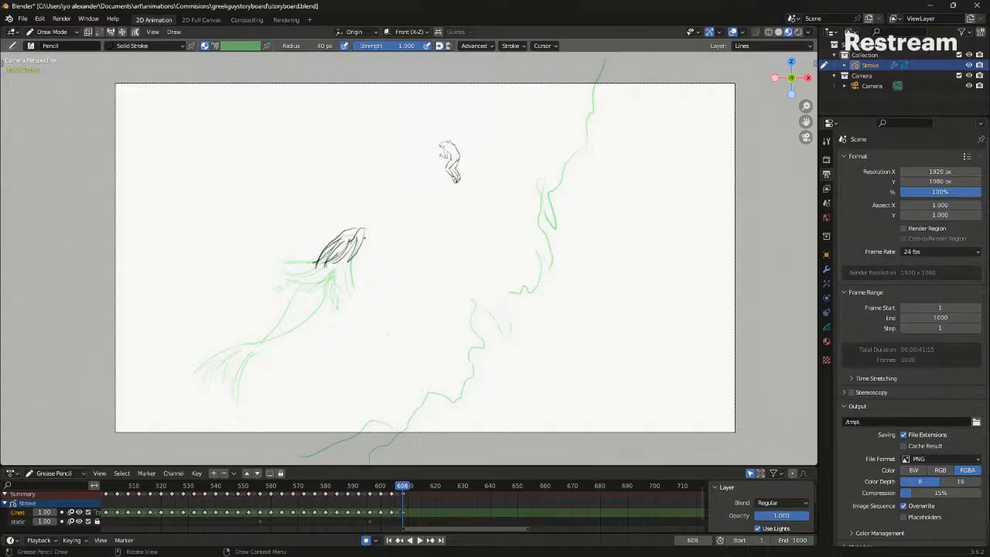
Compare the hair on frame 608 with frame 604 and erase part of the inner strand beside the head
key("Left")
key("Left")
key("Left")
key("Left")
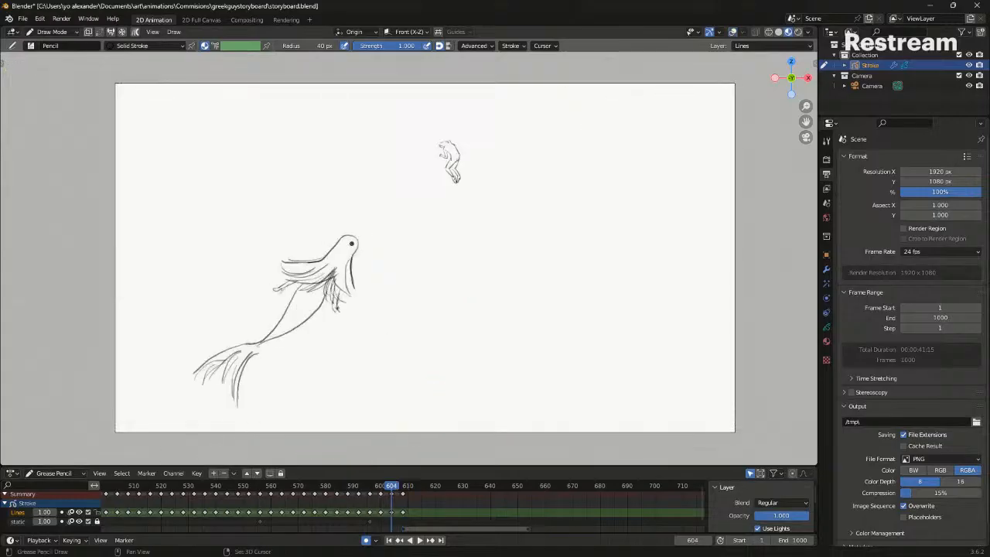
key("Right")
key("Right")
key("Right")
key("Right")
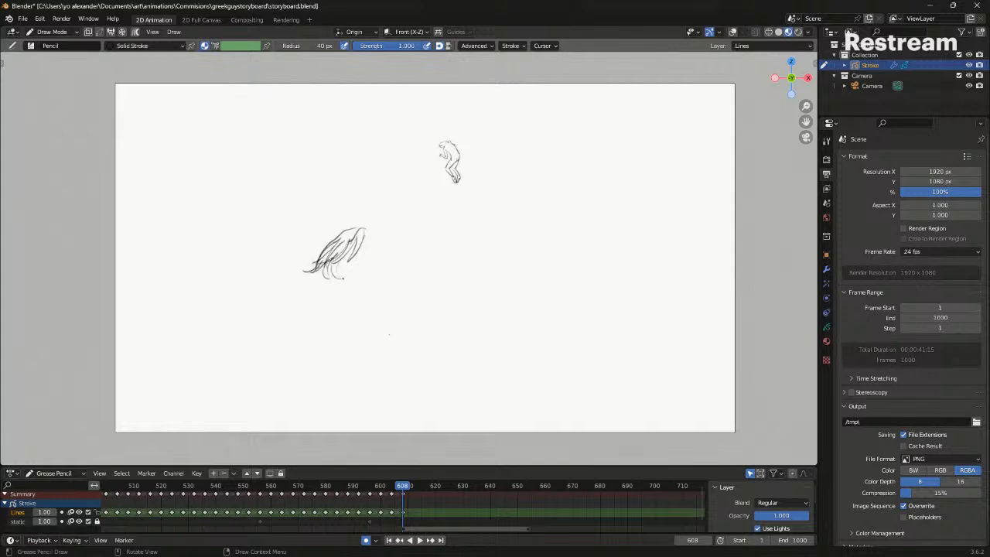
mouse_move(343, 243)
left_mouse_down("ctrl")
mouse_move(338, 254)
mouse_move(346, 245)
left_mouse_up("ctrl")
key("Down")
key("Up")
key("alt+shift+z")
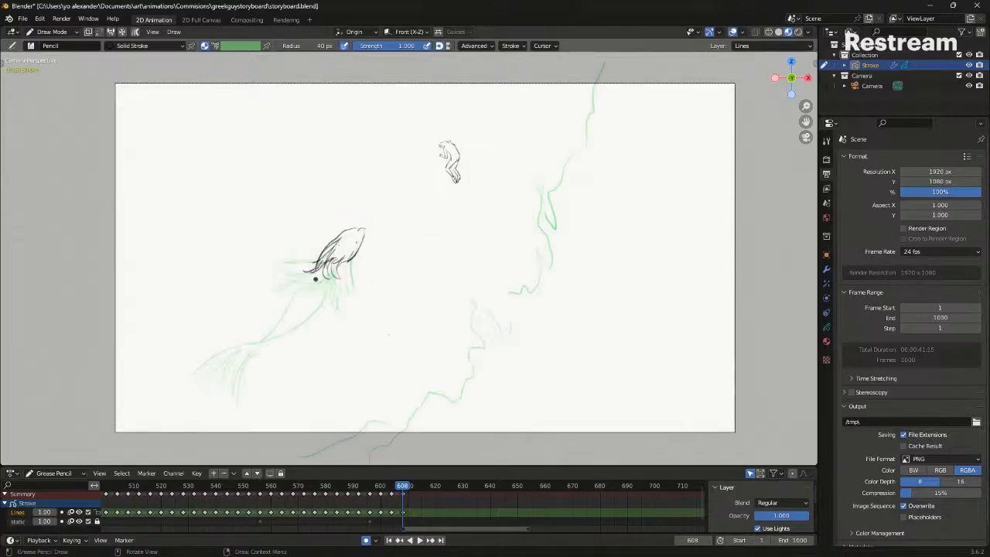
Draw the body's two contours tapering down into the tail on frame 608, undoing the rejected strokes
key("ctrl+z")
key("ctrl+z")
left_click_drag(306, 279, 270, 344)
key("ctrl+z")
left_click_drag(313, 270, 267, 349)
key("ctrl+z")
left_click_drag(305, 279, 283, 346)
key("ctrl+z")
left_click_drag(291, 301, 266, 354)
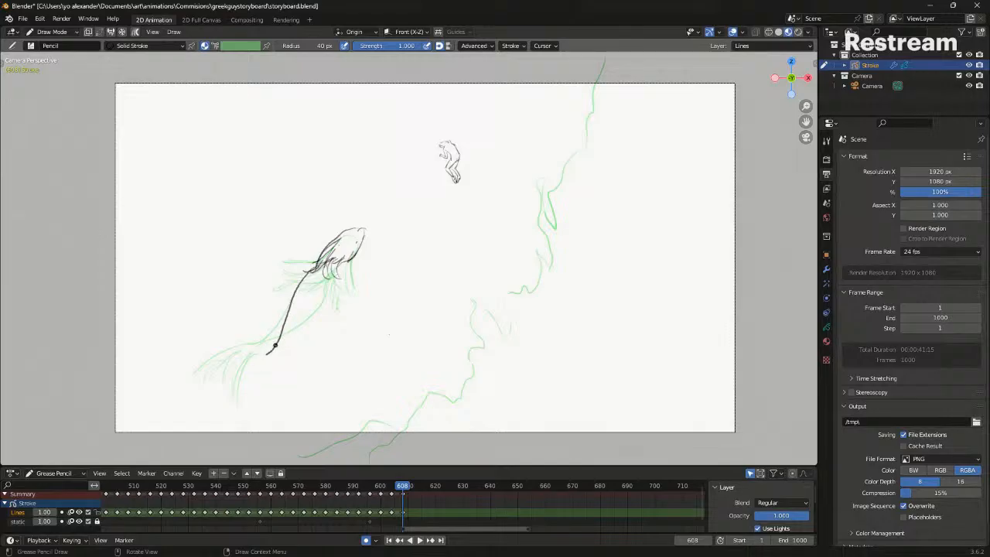
key("ctrl+z")
key("ctrl+z")
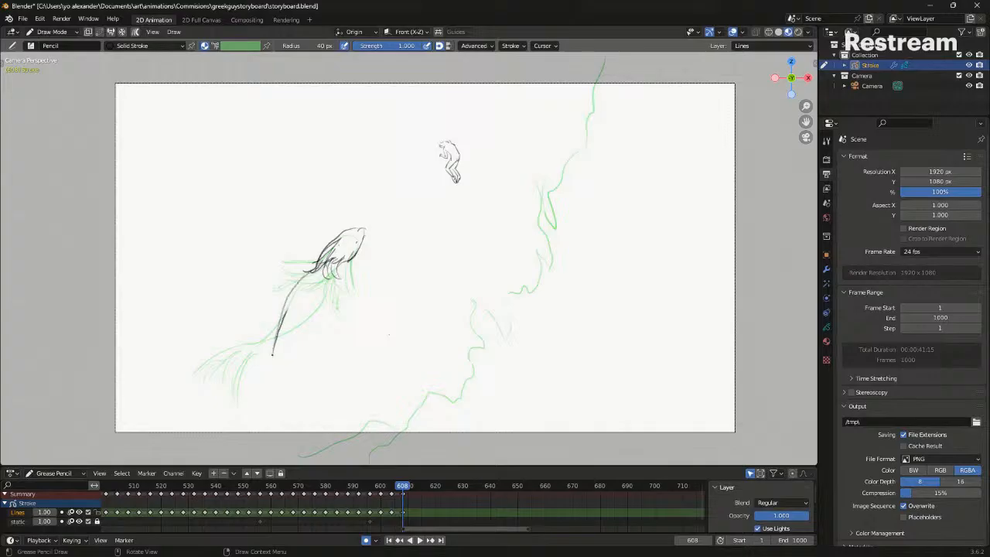
key("ctrl+z")
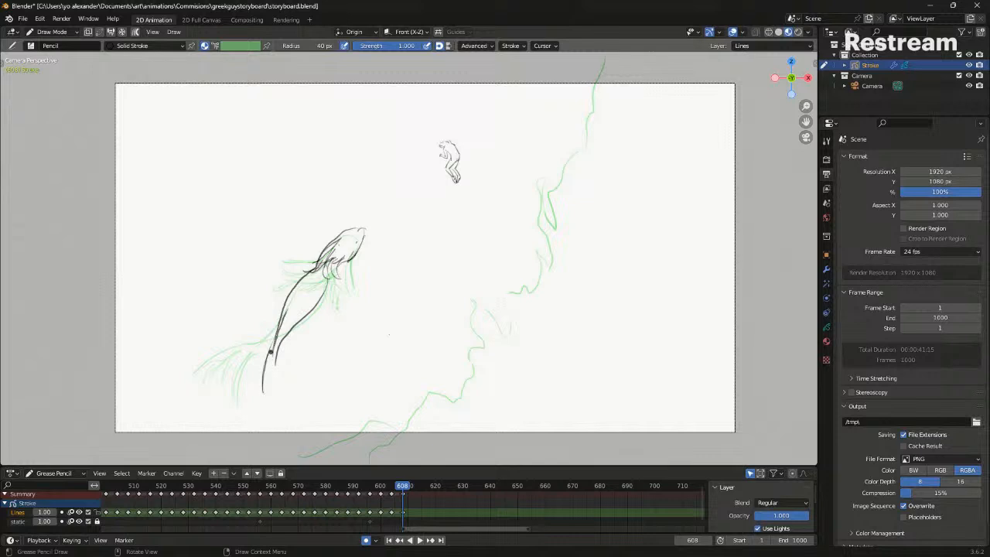
Push the body and tail strokes on frame 608 in Sculpt Mode, comparing them with the previous keyframe
key("alt+shift+z")
key("Down")
key("Up")
key("Tab")
key("ctrl+Tab")
left_click(307, 431)
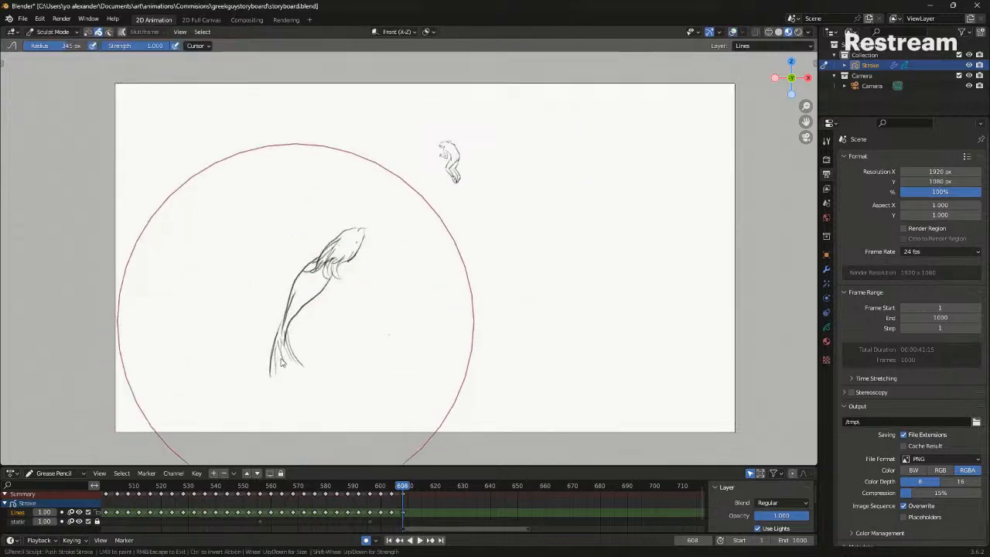
key("Down")
key("Up")
mouse_move(294, 240)
left_mouse_down()
mouse_move(288, 323)
mouse_move(265, 396)
mouse_move(302, 167)
left_mouse_up()
key("Down")
key("Up")
key("Down")
key("Up")
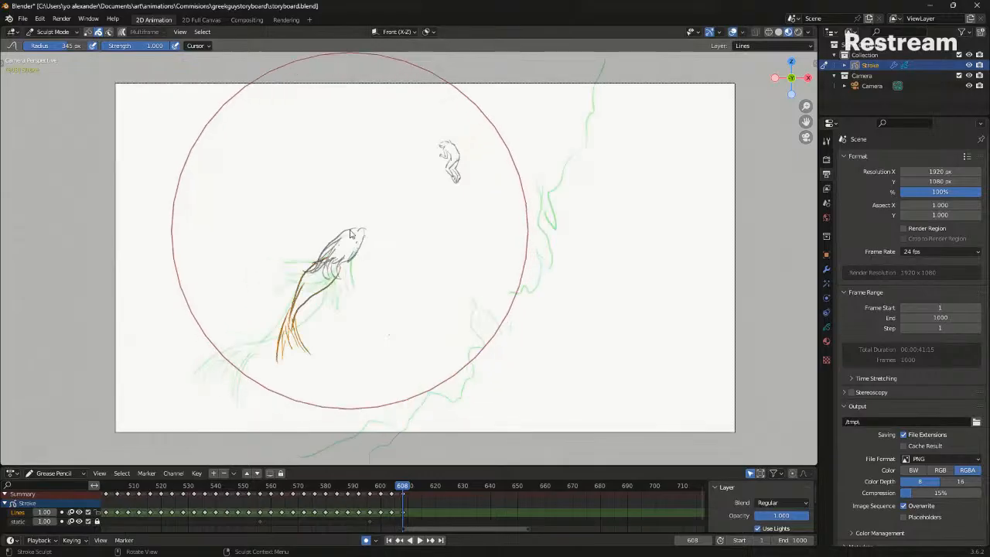
Invert the selection on frame 608 in Edit Mode and scale the head and hair strokes
key("Tab")
key("ctrl+i")
key("s")
left_click(383, 245)
Hide the overlays and flip between the keyframes from frame 608 back to 600 to check the swimming motion
key("shift+alt+z")
key("Down")
key("Up")
key("Down")
key("Up")
key("Down")
key("Down")
key("Down")
key("Up")
key("Up")
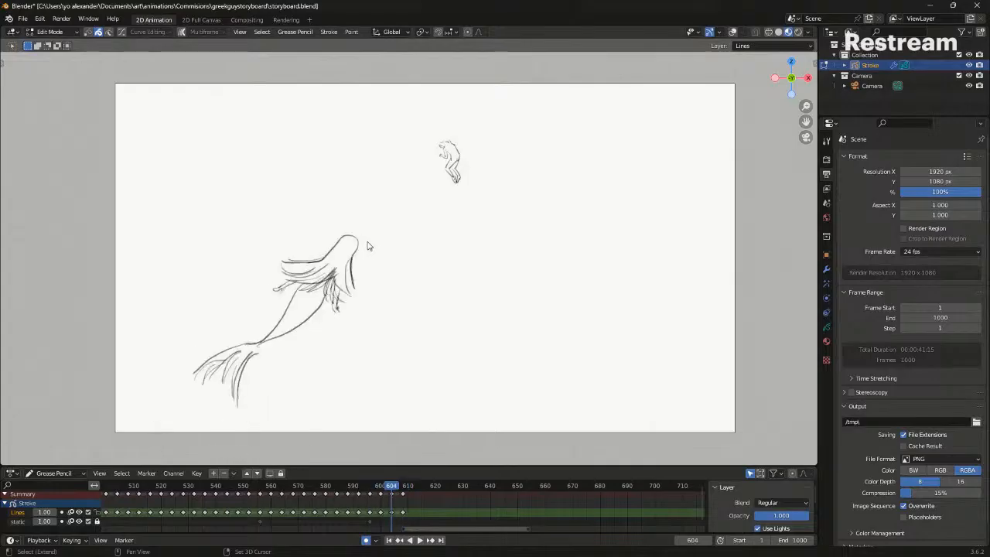
key("Down")
key("Down")
key("Up")
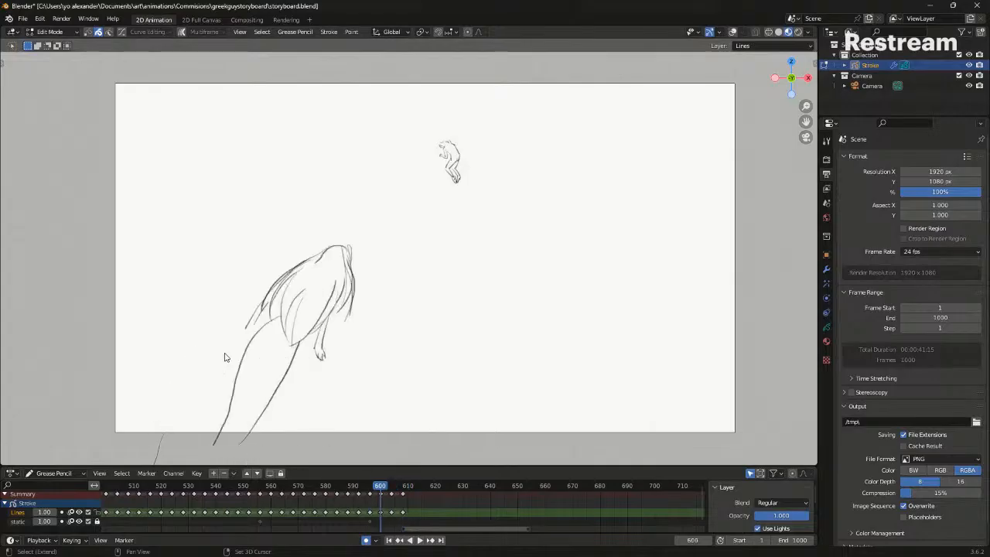
Bend the lower ends of the body contours on frame 600 in Sculpt Mode and compare the neighbouring keyframes
key("ctrl+Tab")
left_click(284, 426)
middle_click_drag(286, 426, 284, 297, "shift")
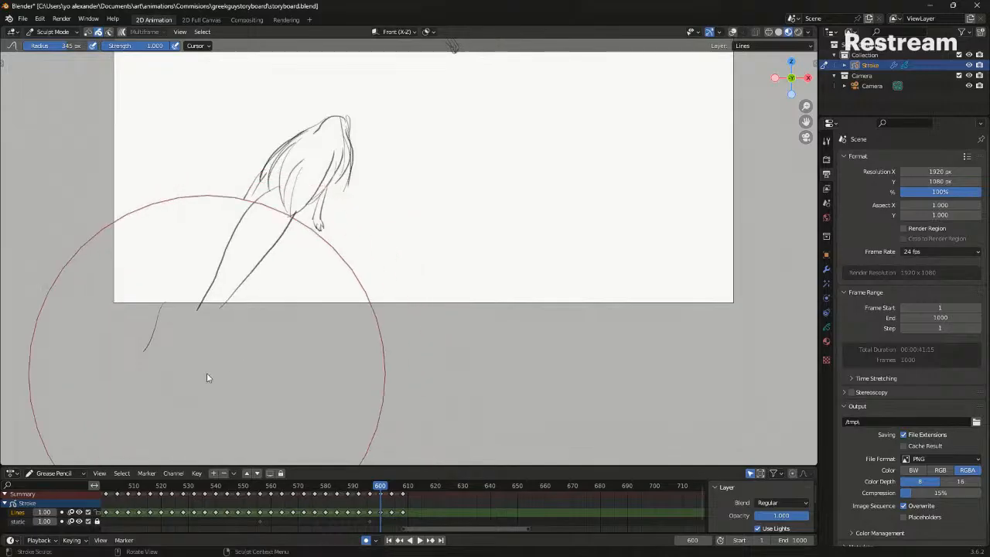
key("Up")
key("Down")
key("Down")
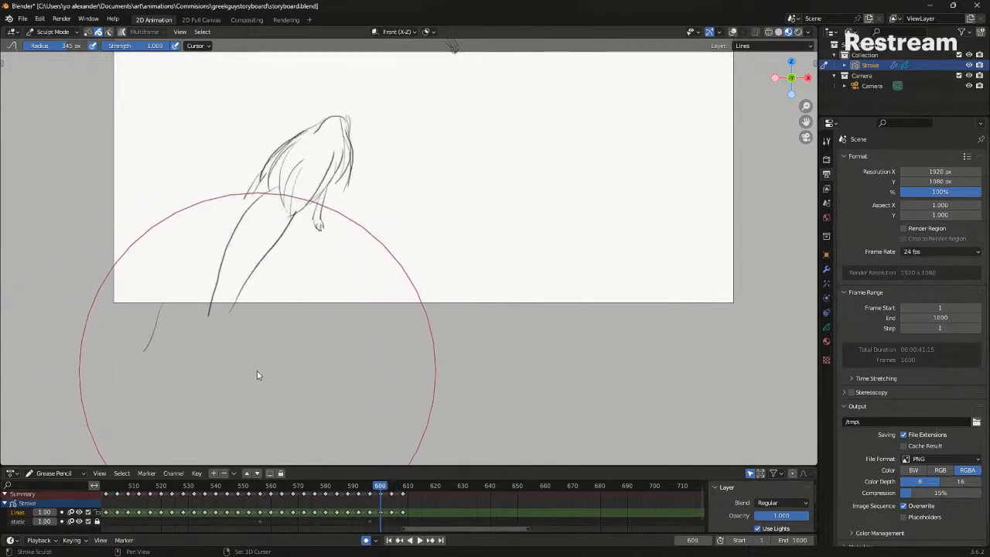
key("Up")
key("Up")
key("Up")
Draw a small arm and hand below the hair on frame 608 in Draw Mode with the onion-skin overlays shown
middle_click_drag(324, 239, 280, 361, "shift")
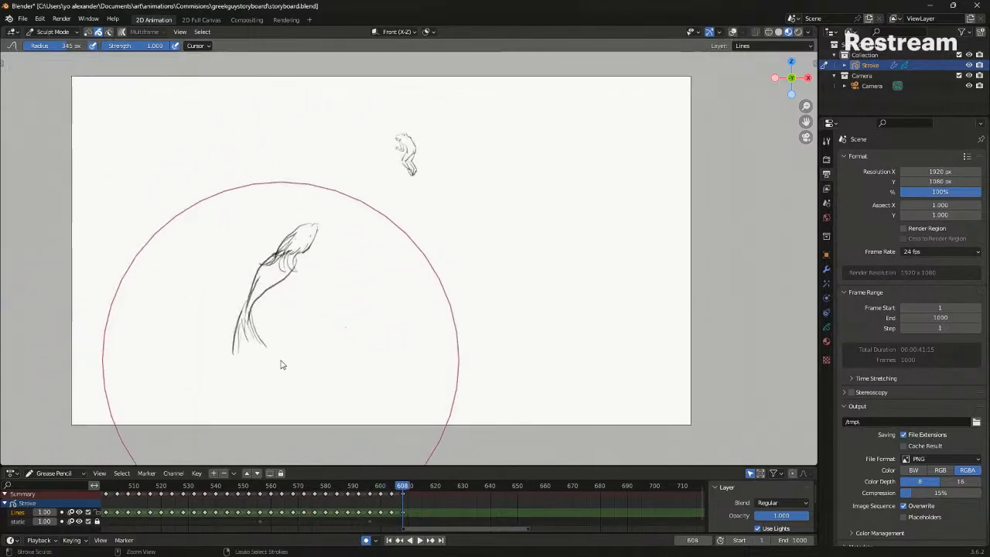
key("ctrl+Tab")
left_click(282, 308)
key("alt+shift+z")
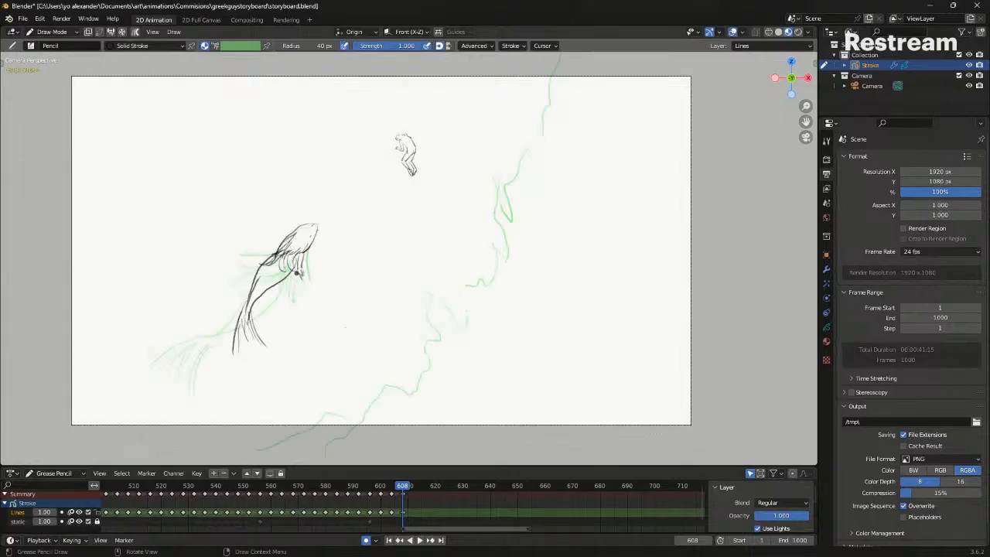
Hide the overlays and flip repeatedly through the latest keyframes to examine the figure's movement up to frame 608
key("Down")
key("Up")
key("alt+shift+z")
key("Down")
key("Up")
key("Down")
key("Down")
key("Down")
key("Up")
key("Up")
key("Down")
key("Up")
key("Down")
key("Down")
key("Up")
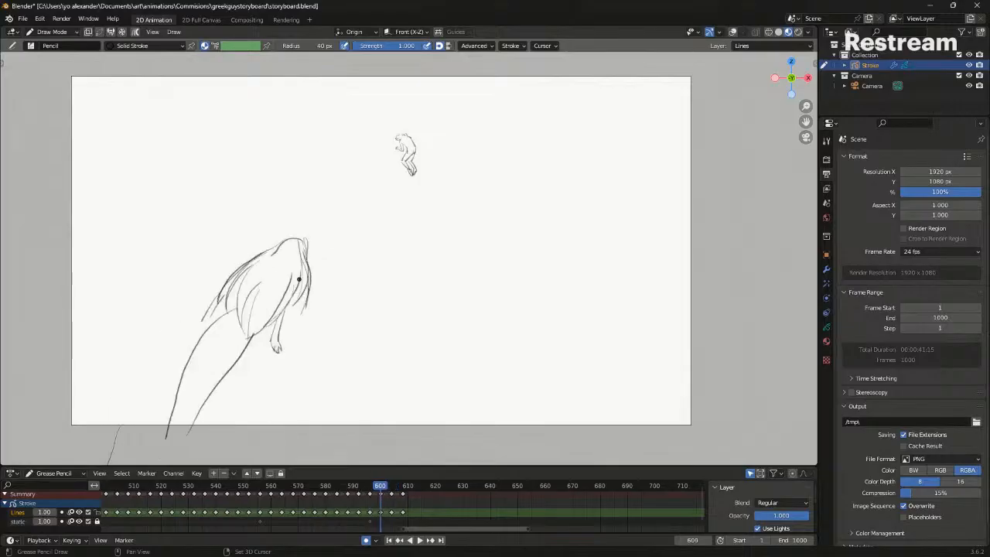
Move and scale all strokes of the swimming figure on frame 600 in Edit Mode with the onion-skin overlays shown
key("alt+shift+z")
key("Tab")
key("a")
key("g")
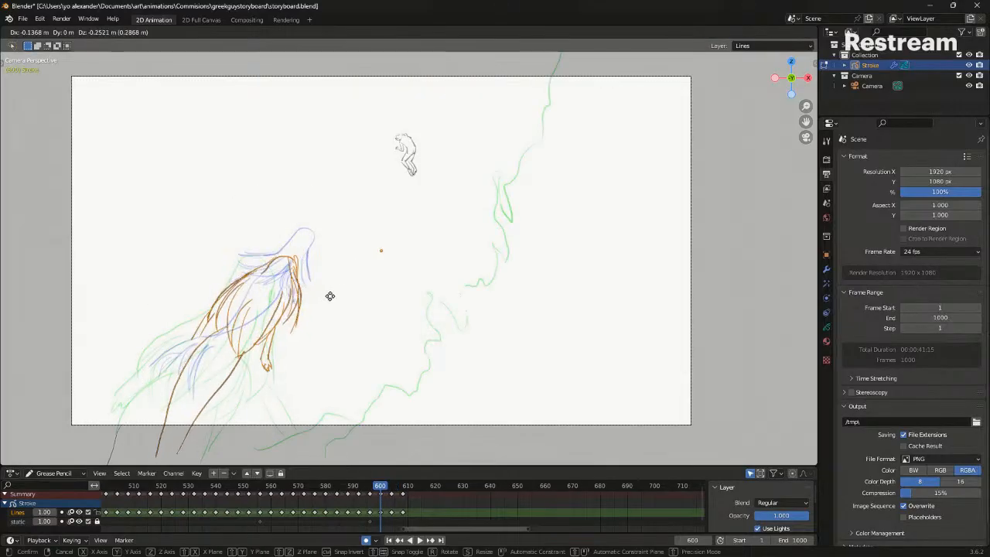
left_click(331, 295)
key("s")
left_click(354, 300)
key("g")
left_click(358, 301)
Flip back and forth between the keyframes from 600 to 608 with the overlays hidden to check the figure's spacing
key("Down")
key("Down")
key("Up")
key("alt+shift+z")
key("Up")
key("Down")
key("Down")
key("Up")
key("Up")
key("Up")
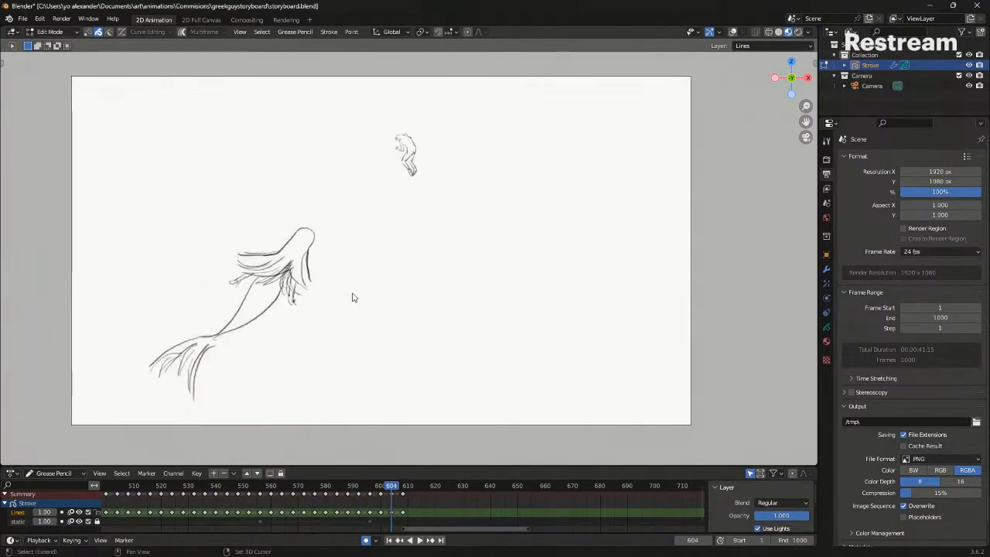
key("Up")
key("Down")
key("Up")
Shift the whole figure on frame 608 using the onion skins and compare it with the previous keyframe
key("alt+shift+z")
key("g")
left_click(370, 262)
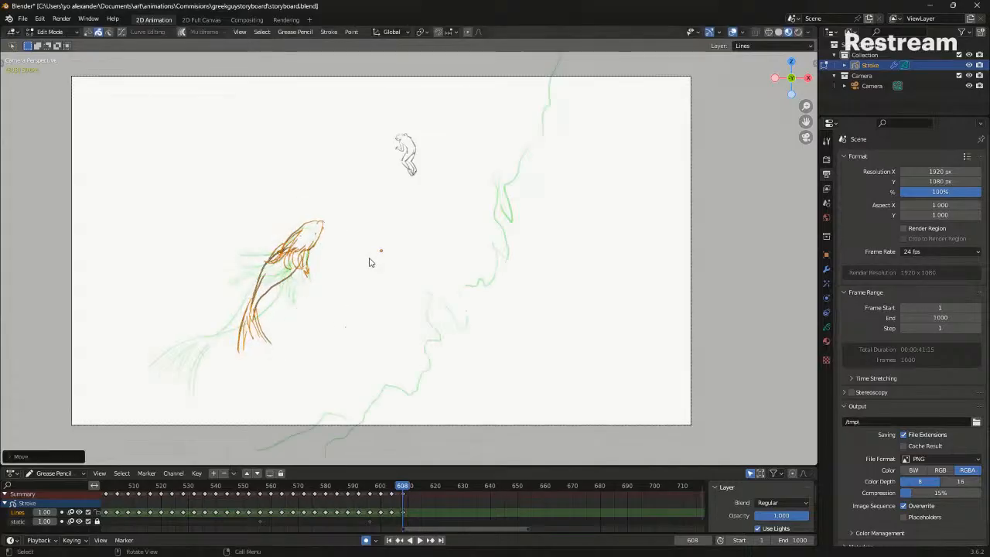
key("alt+shift+z")
key("Down")
key("Up")
key("Down")
key("Up")
Step back through the earlier keyframes and play the animation up to frame 608 to examine the swimming motion
key("Down")
key("Down")
key("Down")
key("Down")
key("Down")
key("Down")
key("Down")
key("Down")
key("Down")
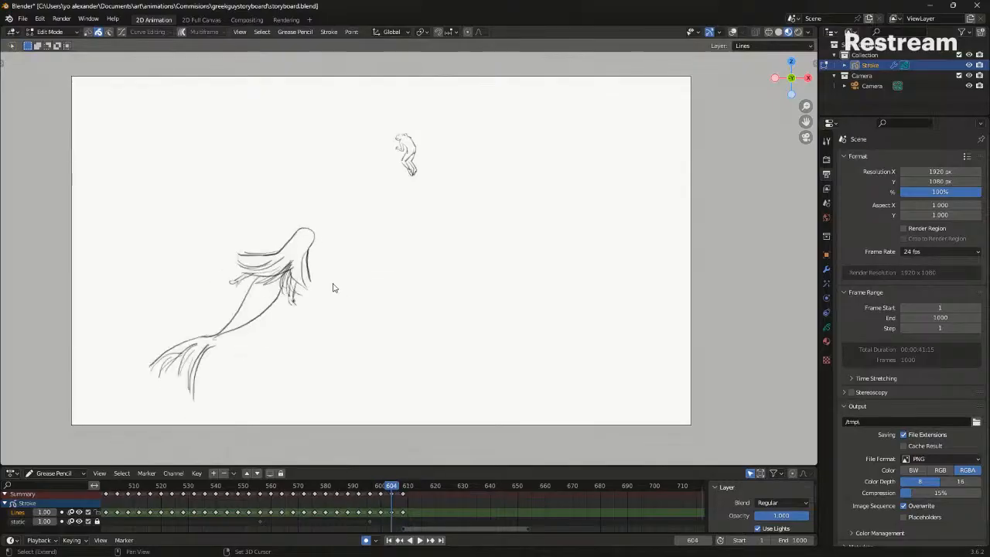
key("space")
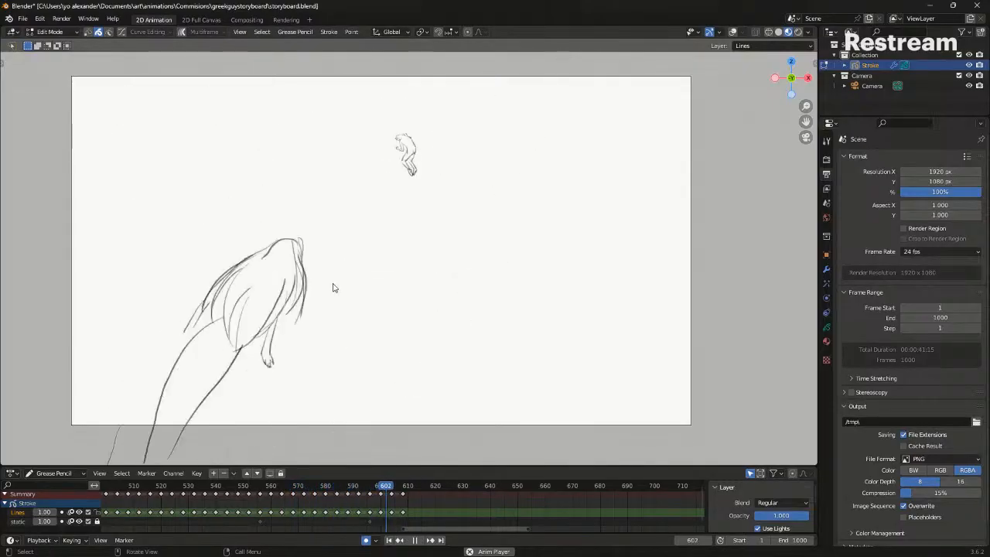
key("space")
key("Down")
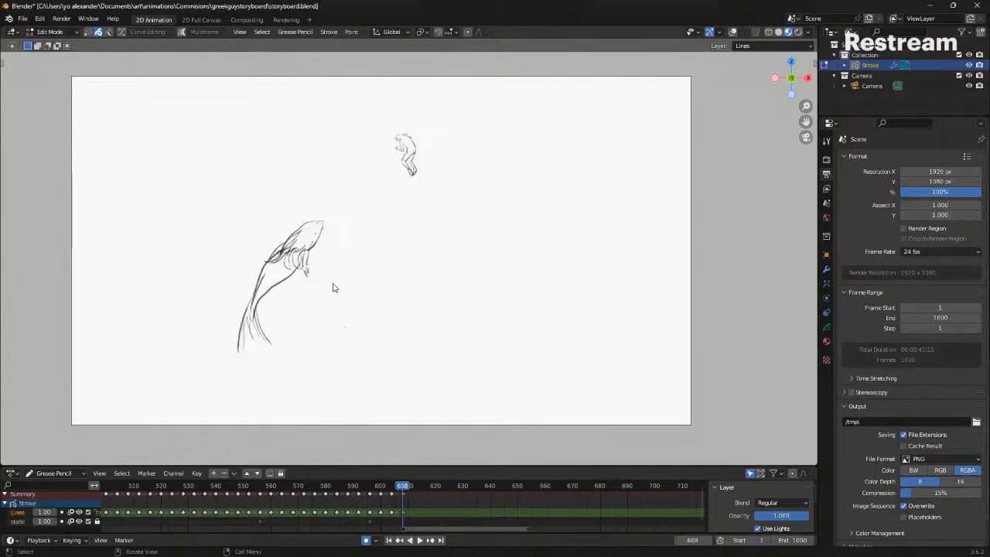
Draw the head and trailing hair of the swimming figure on a new keyframe at frame 612 in Draw Mode
key("Right")
key("Right")
key("Right")
key("Right")
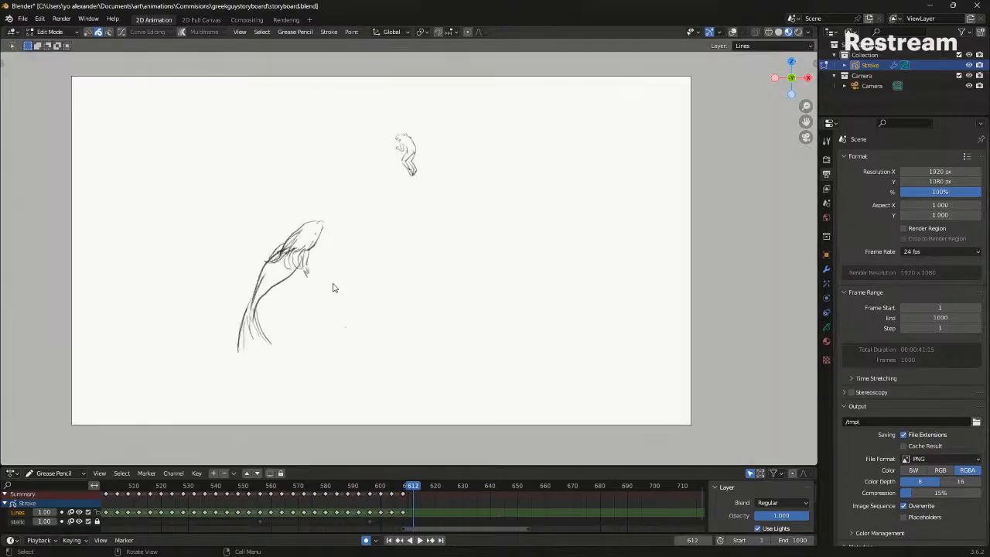
key("Left")
key("Tab")
scroll(368, 286, "up", 5)
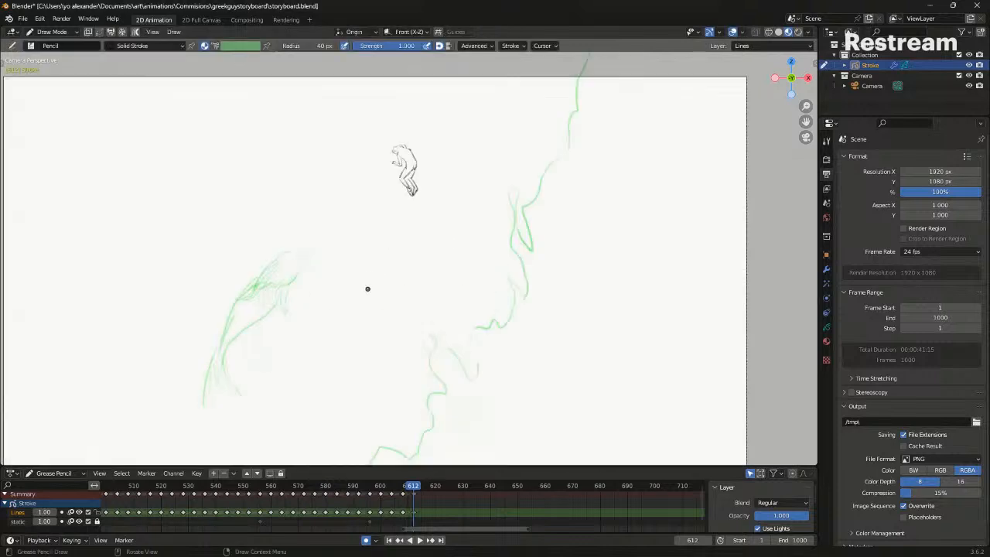
middle_click_drag(294, 283, 440, 241, "shift")
mouse_move(403, 201)
left_mouse_down()
mouse_move(358, 230)
mouse_move(382, 202)
mouse_move(348, 230)
left_mouse_up()
key("ctrl+z")
mouse_move(301, 253)
left_mouse_down()
mouse_move(338, 242)
mouse_move(341, 286)
left_mouse_up()
left_click_drag(382, 238, 342, 288)
left_click_drag(390, 232, 379, 261)
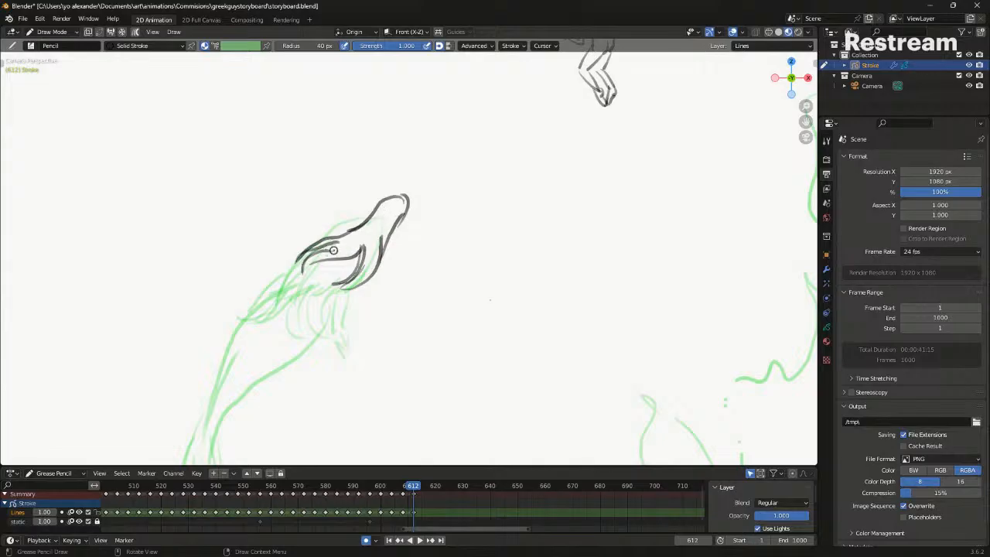
middle_click_drag(341, 248, 385, 196, "shift")
left_click_drag(376, 203, 321, 266)
key("ctrl+z")
Draw the two curved body contours and the swept-back tail fin on frame 612, using frame 608 as reference
middle_click_drag(379, 210, 395, 173, "shift")
key("Down")
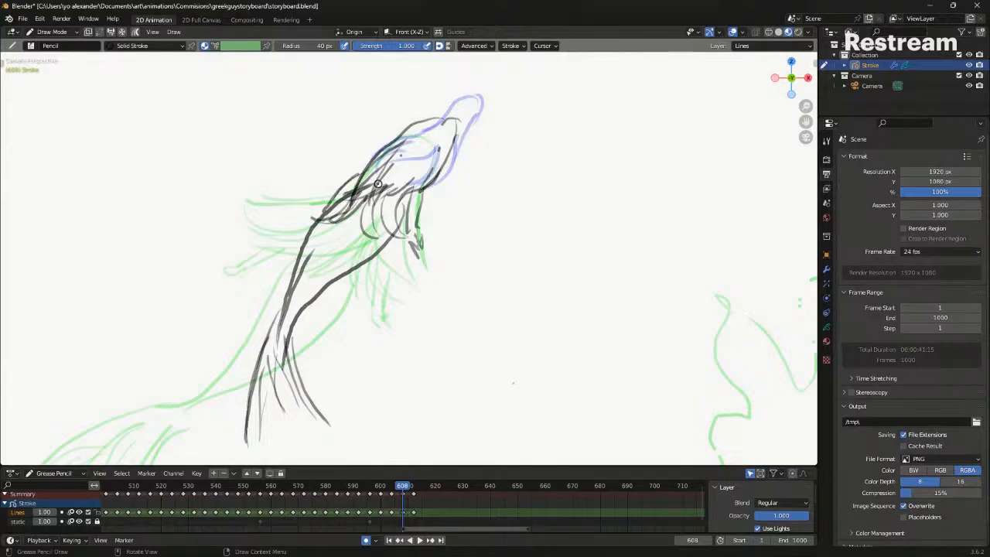
key("Up")
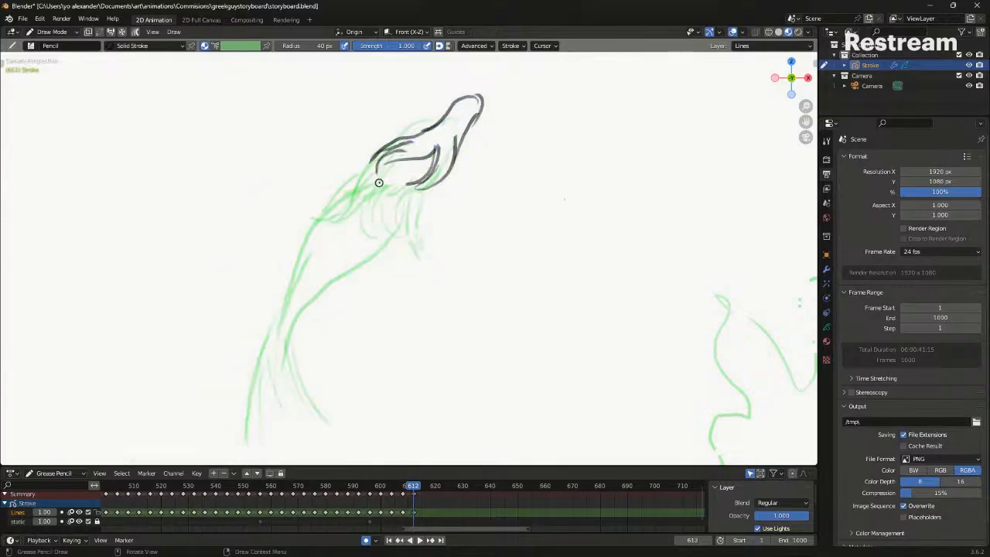
left_click_drag(400, 168, 338, 206)
key("ctrl+z")
left_click_drag(351, 228, 277, 284)
key("ctrl+z")
left_click_drag(331, 249, 267, 286)
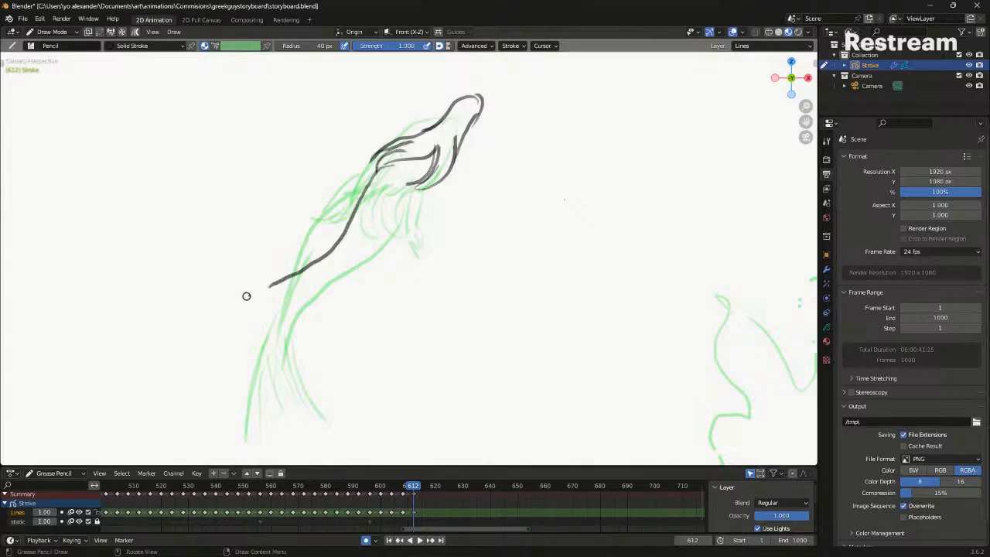
key("ctrl+z")
mouse_move(271, 284)
left_mouse_down()
mouse_move(197, 289)
mouse_move(276, 291)
mouse_move(411, 201)
mouse_move(418, 184)
left_mouse_up()
Hide the overlays and flip between frame 612 and the preceding keyframes to compare the body and tail poses
key("shift+alt+z")
key("Down")
key("Up")
scroll(418, 157, "down", 6)
key("Down")
key("Down")
key("Up")
key("Up")
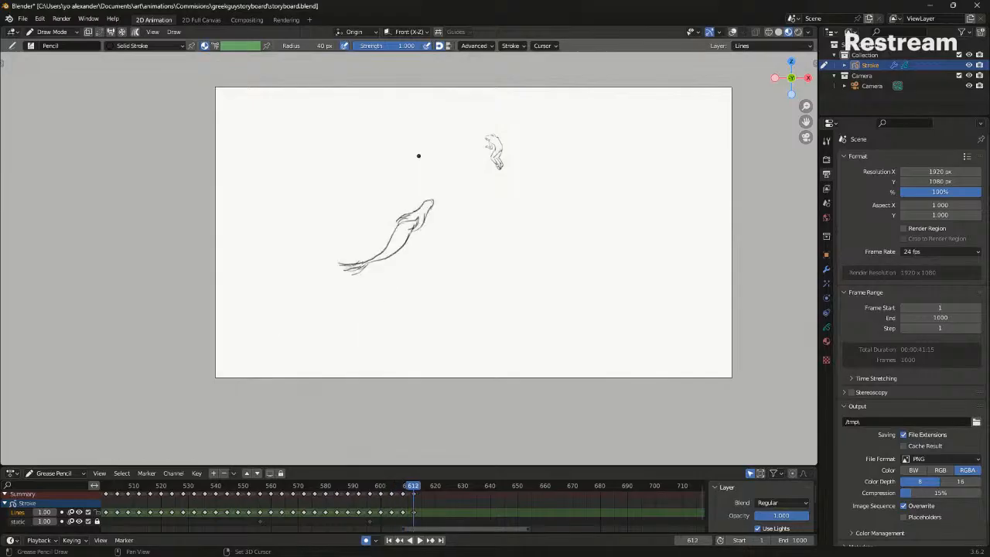
key("Down")
key("Up")
key("Down")
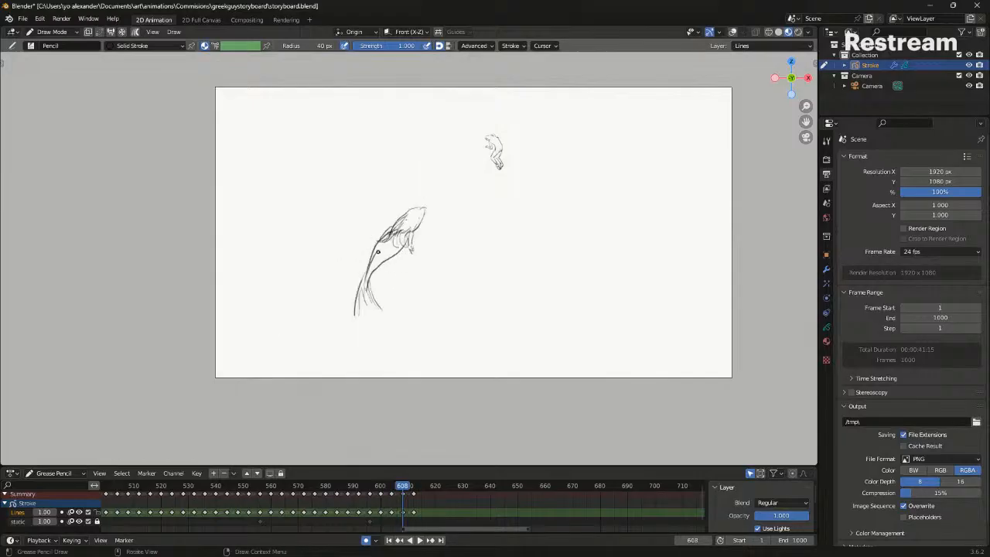
key("Tab")
key("ctrl+Tab")
key("Down")
key("Up")
key("Up")
key("Down")
key("Up")
Draw a small arm and hand below the hair on frame 612 in Draw Mode
middle_click_drag(435, 249, 380, 293, "shift")
scroll(380, 293, "up", 4)
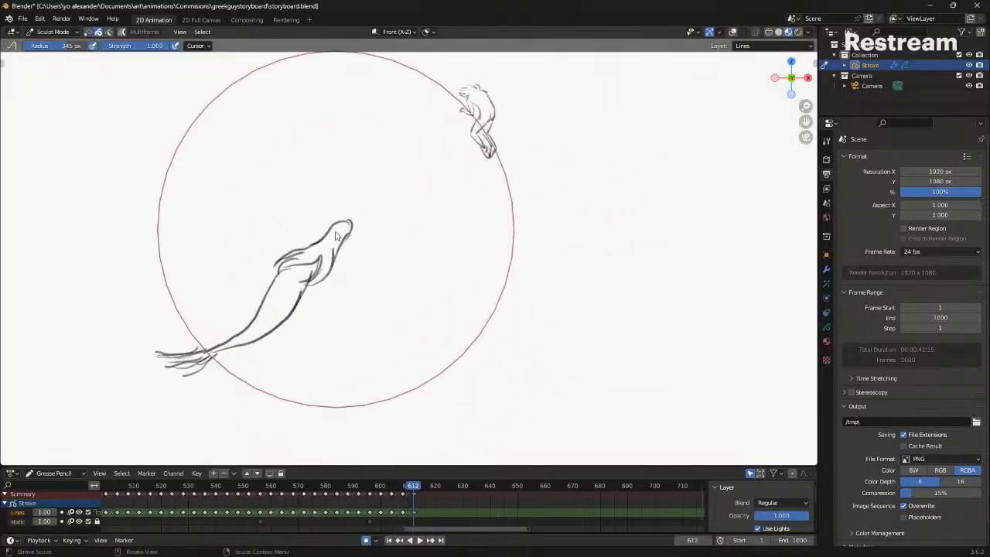
key("ctrl+Tab")
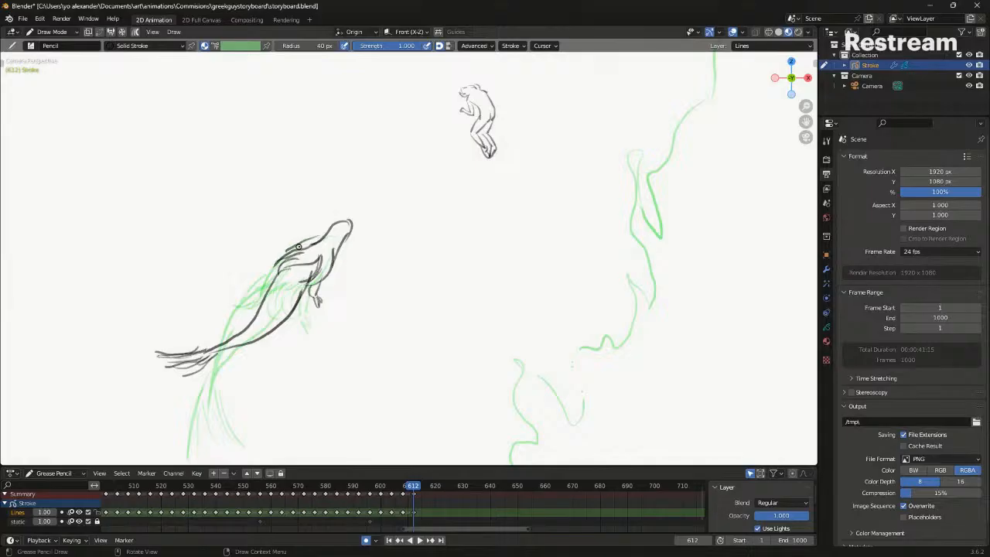
Hide the overlays, flip through the latest keyframes and play the animation in reverse to review the movement
key("shift+alt+z")
key("Down")
key("Up")
scroll(320, 285, "down", 4)
key("Down")
key("Up")
key("Up")
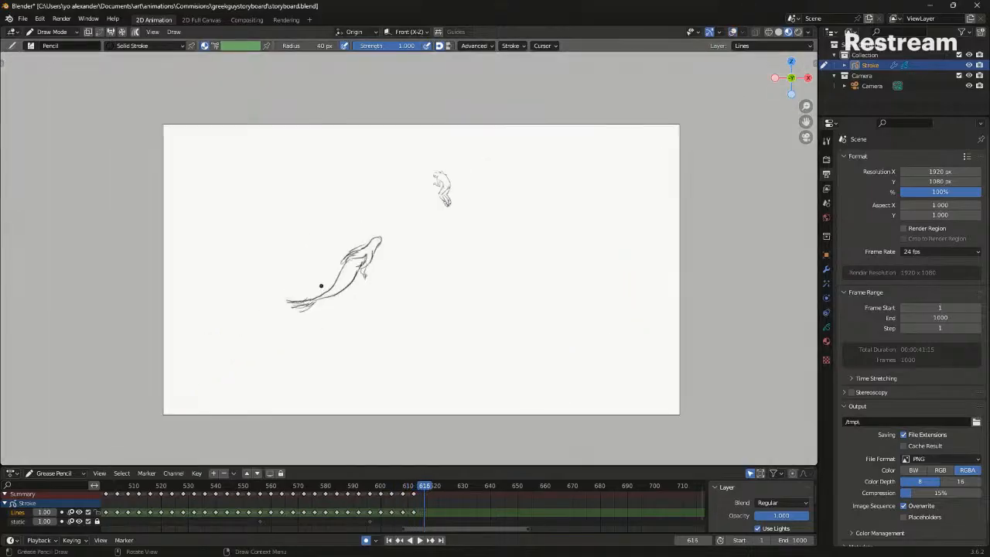
key("shift+ctrl+space")
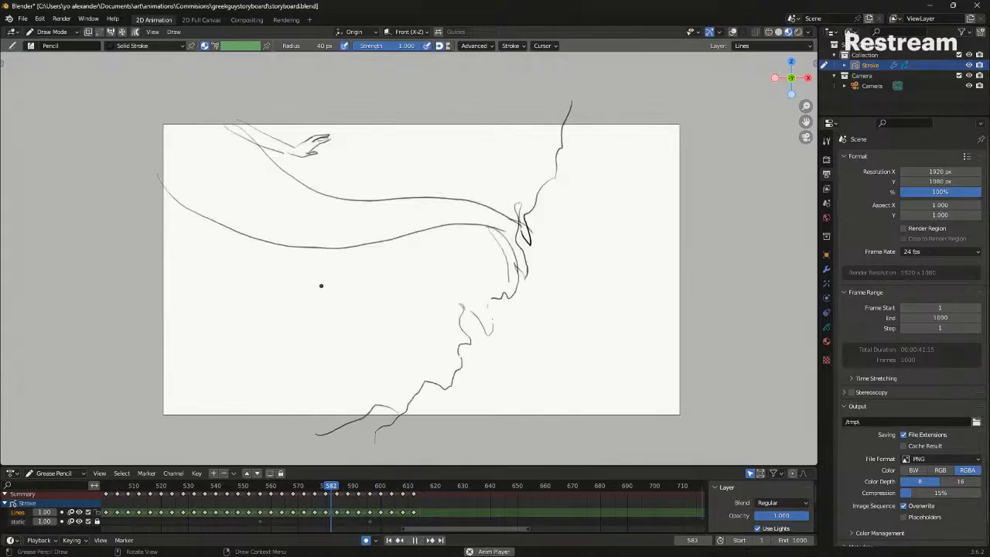
key("space")
key("Down")
scroll(321, 285, "up", 3)
key("Down")
key("Up")
Move the figure on frame 612 and scale it down slightly in Edit Mode with the onion skins shown
key("shift+alt+z")
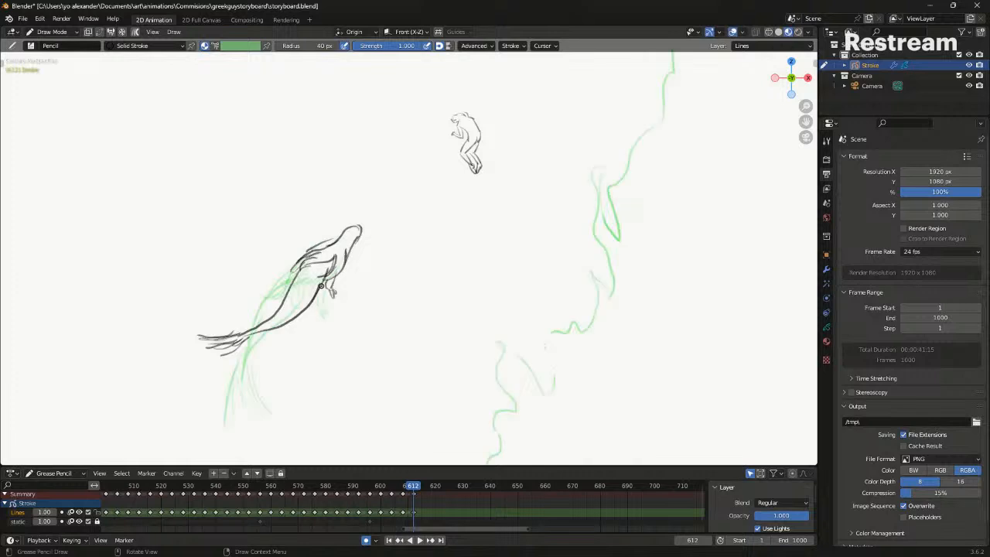
key("Tab")
right_click_drag(391, 187, 412, 227, "ctrl")
key("g")
left_click(441, 262)
key("s")
left_click(428, 261)
Push the tail fin on frame 612 inward toward the body in Sculpt Mode
key("ctrl+Tab")
left_click(309, 357)
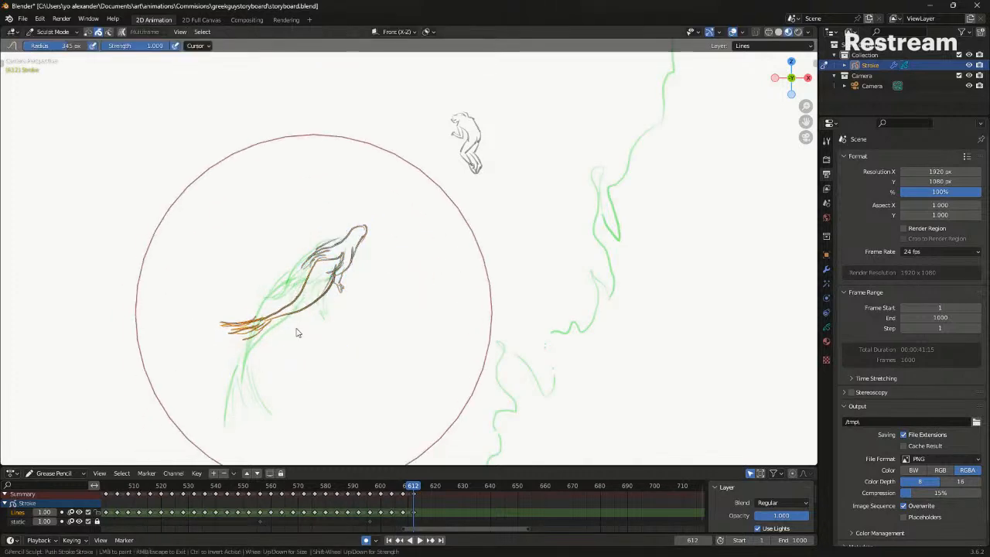
left_click_drag(170, 351, 188, 342)
Select the head outline on frame 612 and reshape it in Sculpt Mode
key("Tab")
left_click(378, 232)
key("ctrl+Tab")
left_click(376, 310)
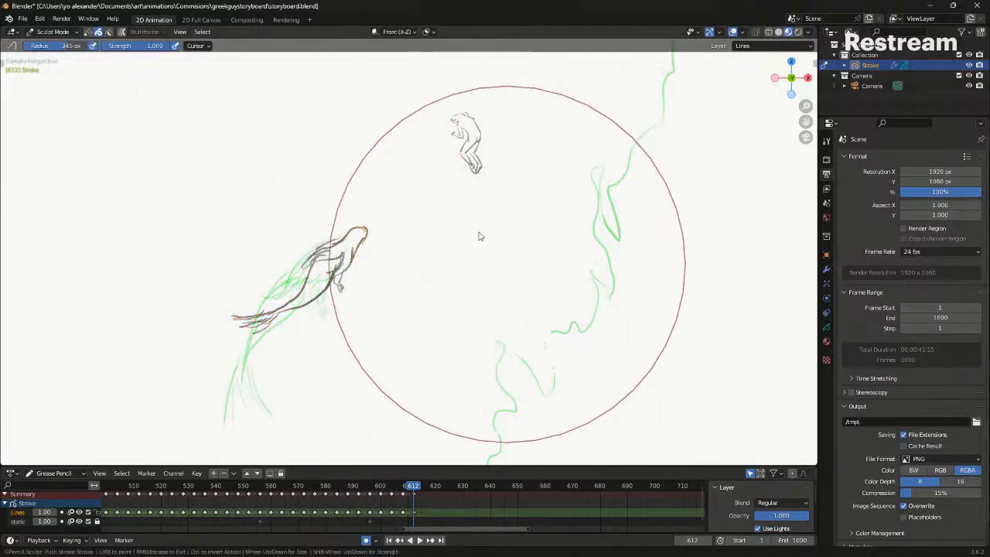
mouse_move(493, 186)
left_mouse_down()
mouse_move(526, 162)
mouse_move(482, 121)
mouse_move(415, 104)
left_mouse_up()
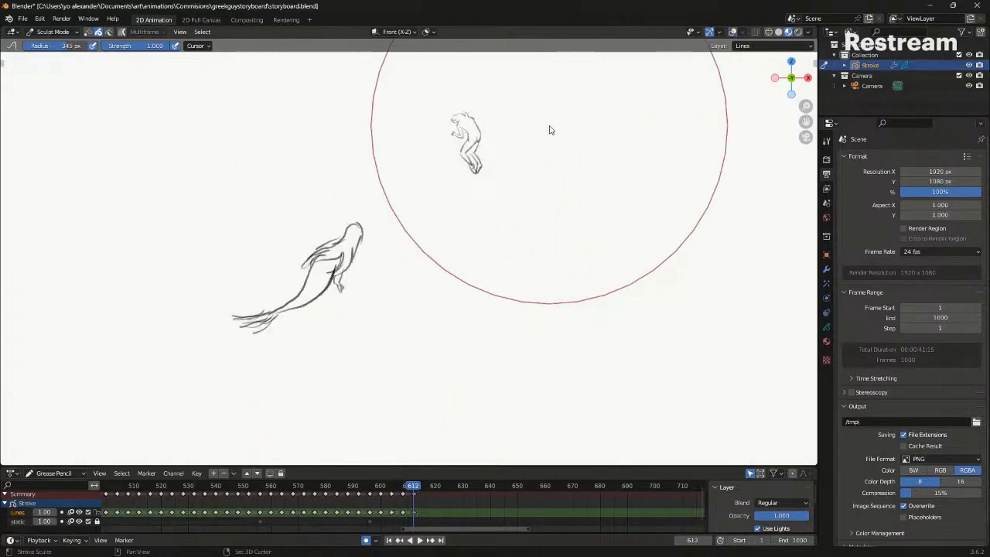
Play the animation and step back and forth between frames 592 and 612 to check the swimming motion
scroll(549, 130, "down", 2)
key("space")
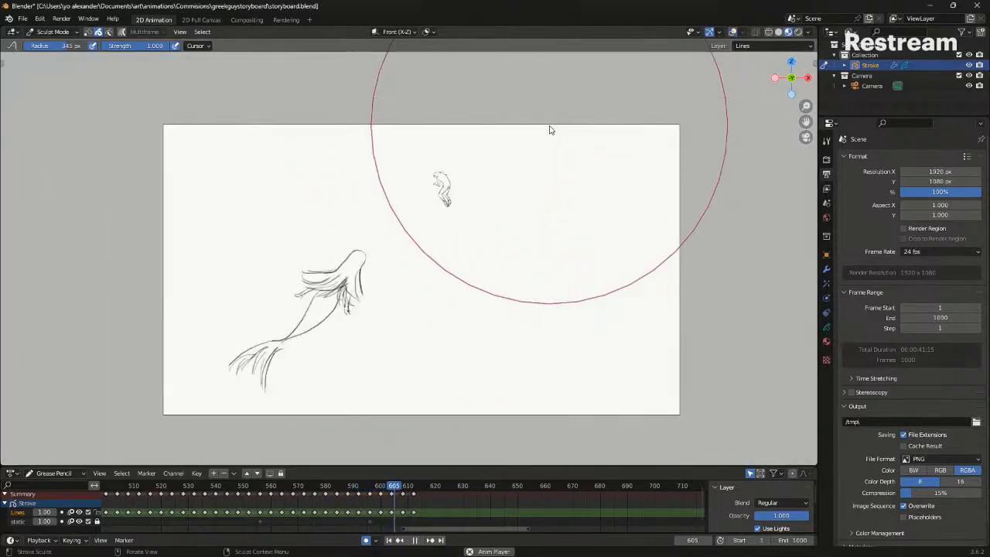
key("space")
key("Right")
key("Right")
key("Right")
key("Right")
key("Right")
key("Right")
key("Right")
key("Right")
key("Right")
key("Right")
key("Right")
key("Right")
key("Right")
key("Right")
key("Right")
key("Right")
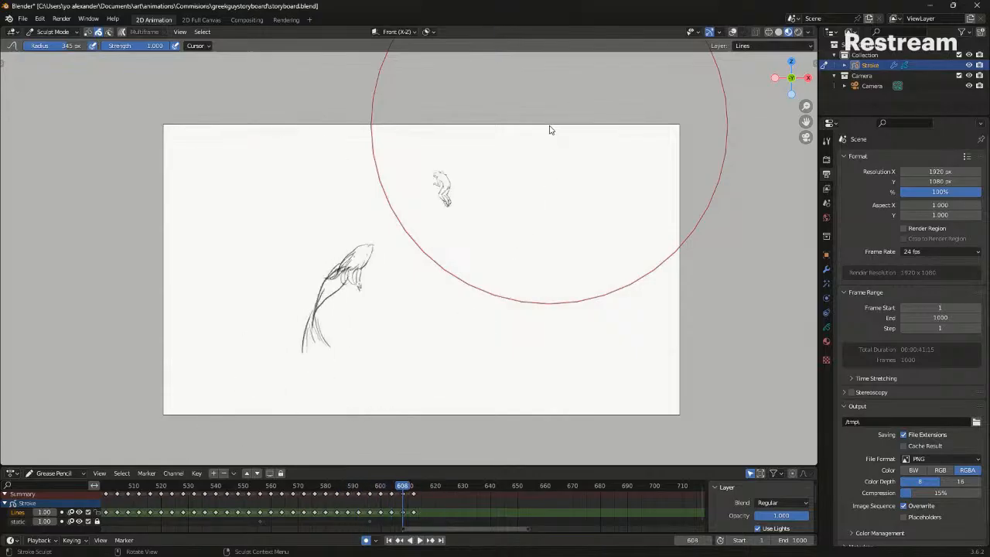
key("Left")
key("Left")
key("Left")
key("Left")
key("Left")
key("Left")
key("Left")
key("Left")
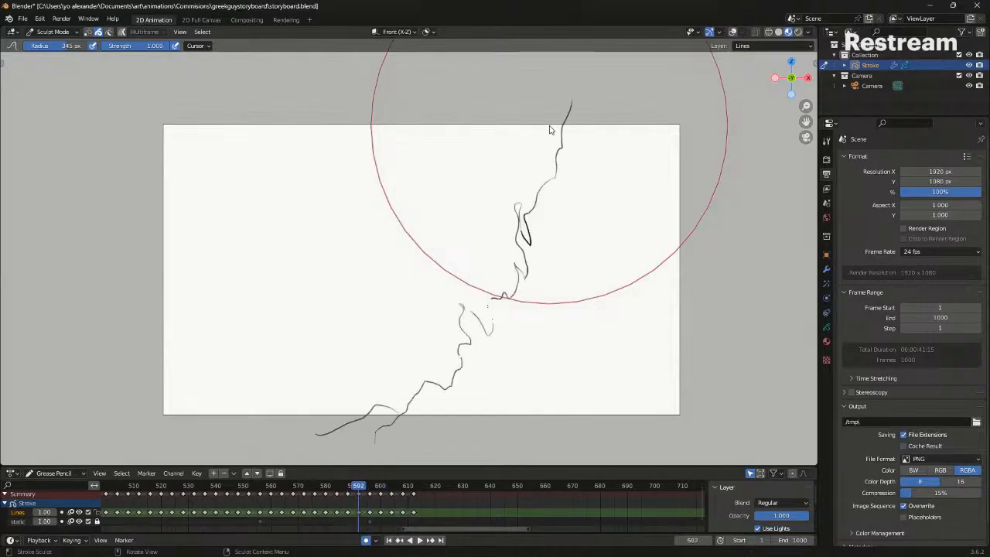
key("Up")
key("Up")
key("Down")
key("Up")
Show frame 608 through the camera in Edit Mode with onion skins visible and the swimming figure's strokes selected
key("KP_0")
key("Tab")
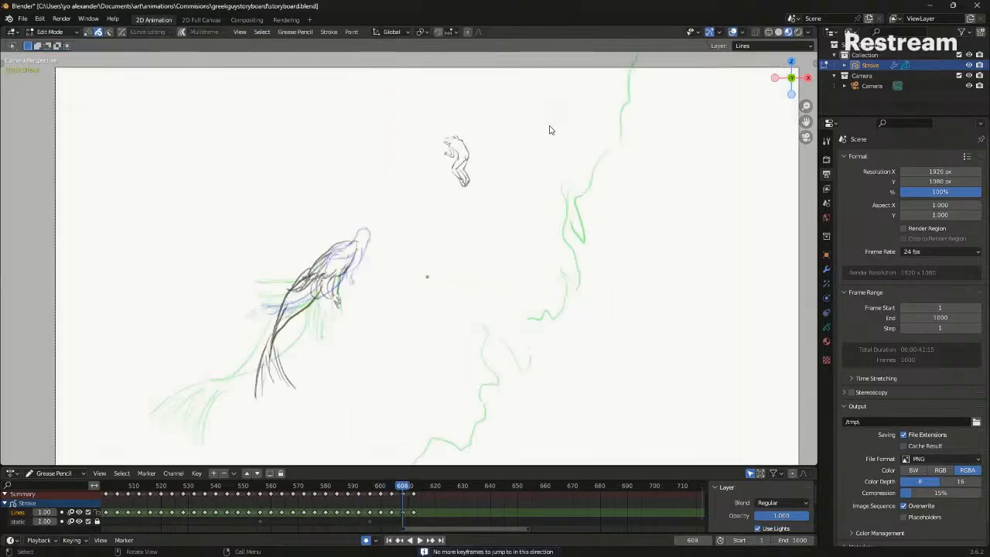
key("Down")
key("Right")
key("Right")
key("Right")
key("Right")
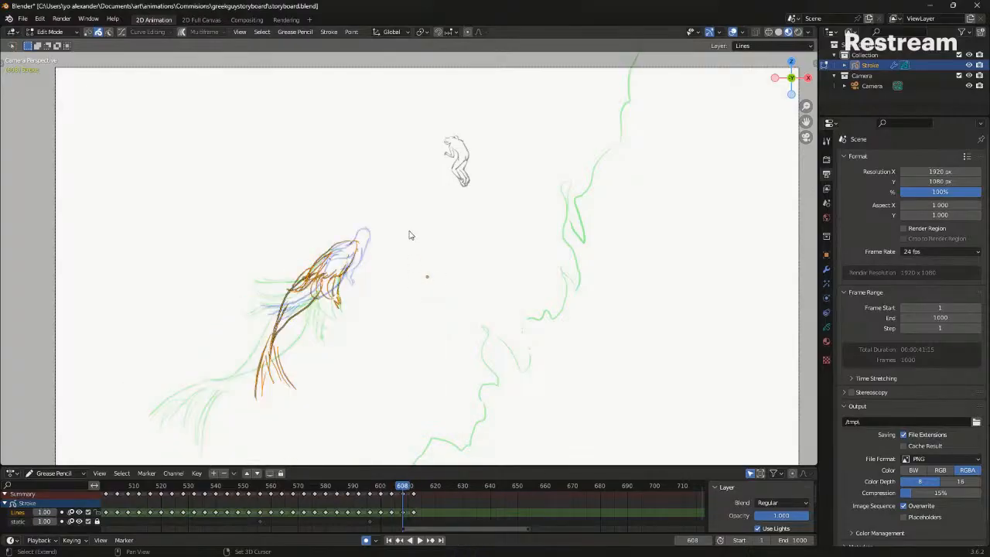
scroll(460, 297, "up", 2)
scroll(467, 306, "up", 2)
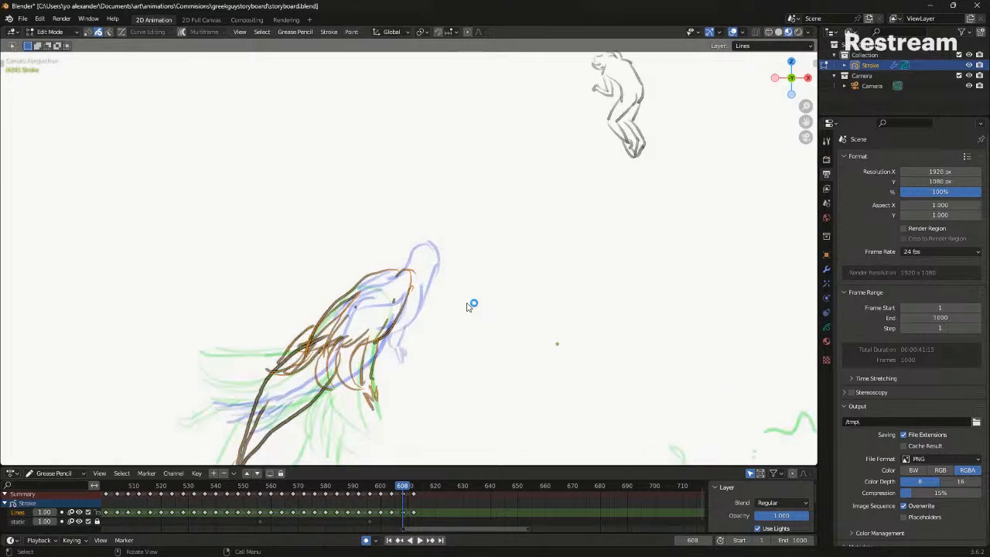
Compare the neighbouring keyframes and move the swimming figure's strokes slightly on frame 612
key("Up")
key("Down")
key("Down")
key("Down")
key("Down")
key("Up")
key("Up")
key("Up")
key("Up")
mouse_move(459, 229)
right_mouse_down("ctrl")
mouse_move(488, 258)
mouse_move(523, 272)
right_mouse_up("ctrl")
key("g")
left_click(517, 283)
Hide the overlays and play the animation to check the swimming motion up to frame 612
key("shift+alt+z")
key("Down")
key("Up")
scroll(515, 289, "down", 5)
key("Down")
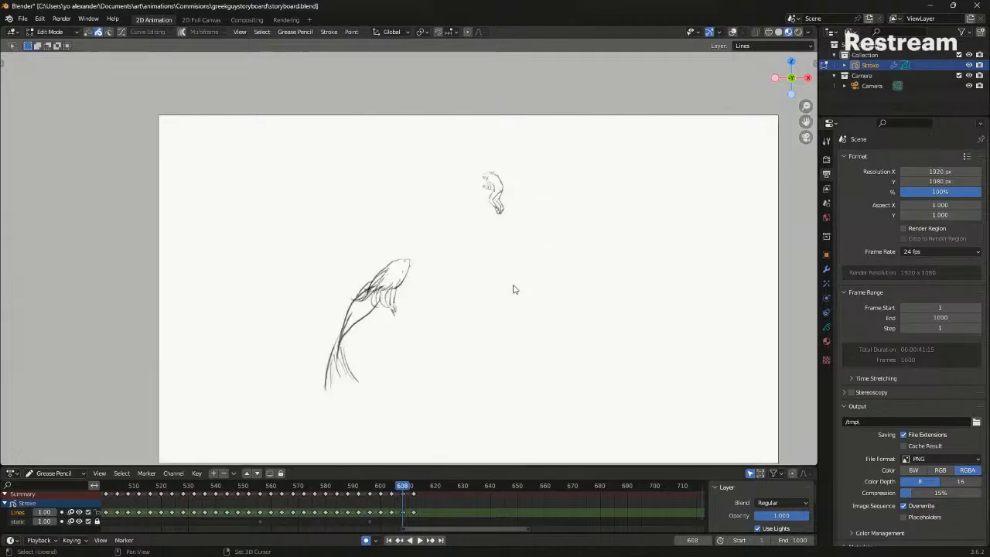
key("space")
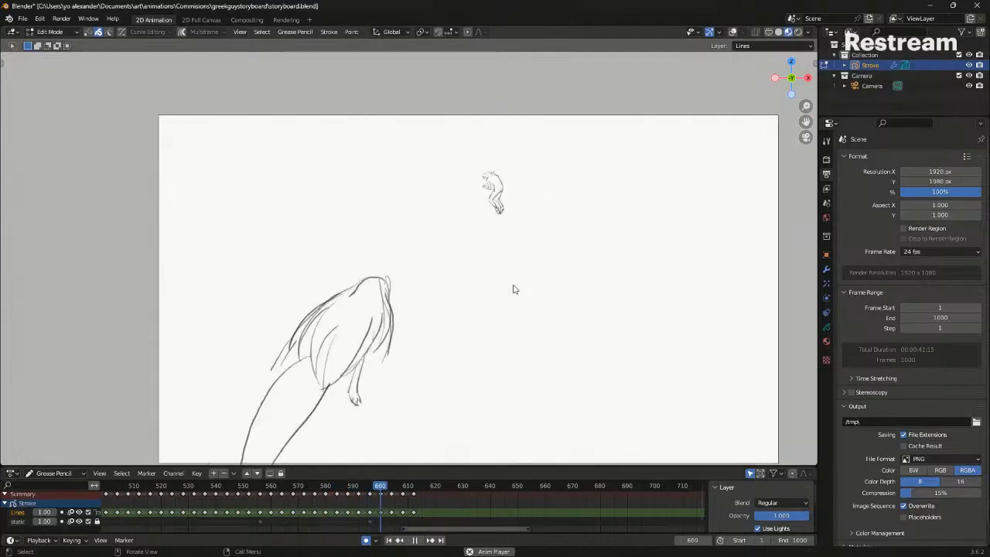
key("Escape")
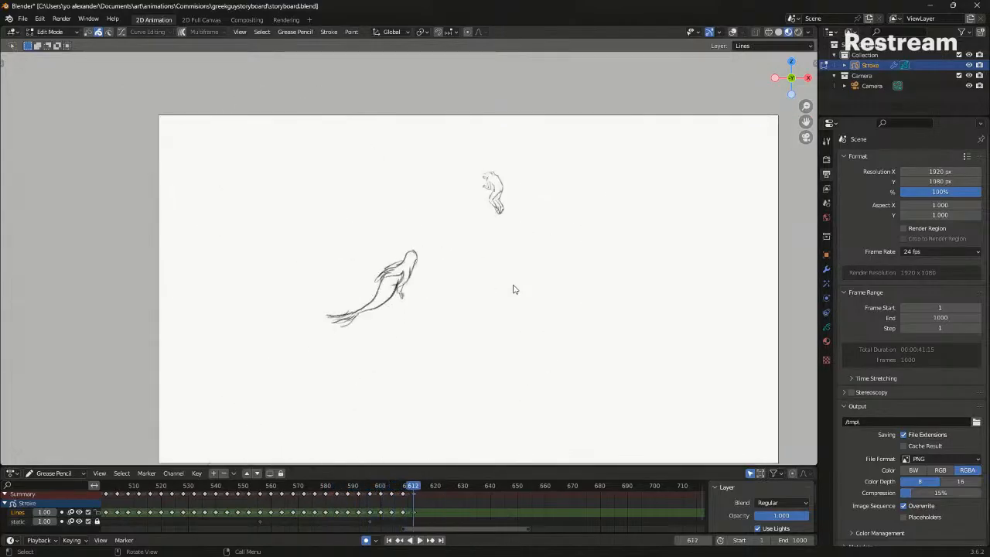
Start an empty keyframe on the Lines layer at frame 616 in Draw Mode
key("Right")
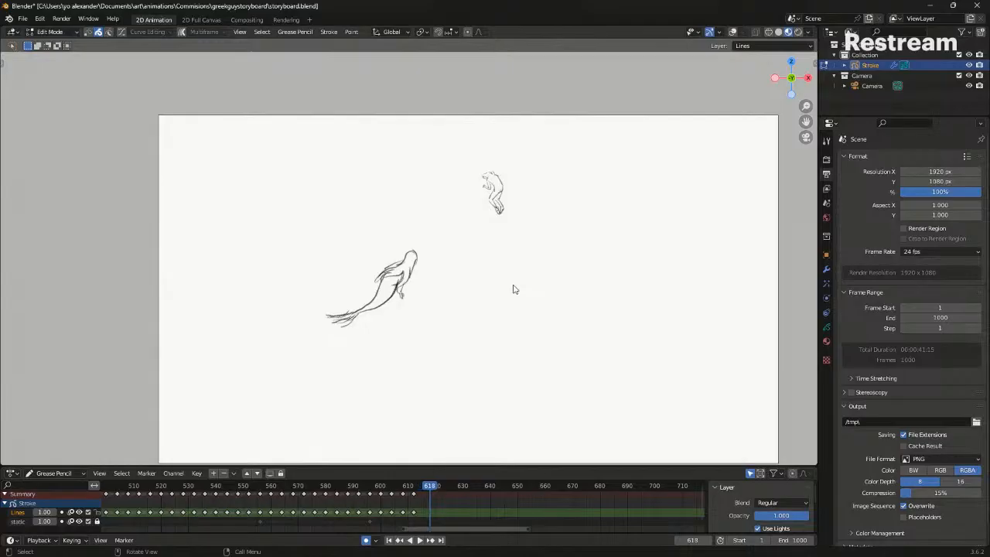
key("ctrl+Tab")
left_click(410, 317)
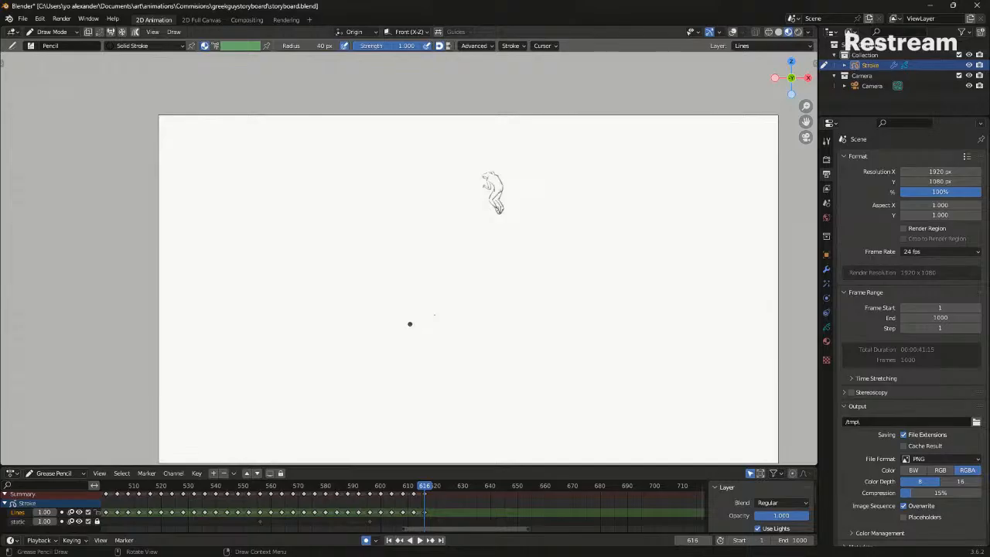
scroll(423, 331, "up", 1)
middle_click_drag(443, 312, 418, 261, "shift")
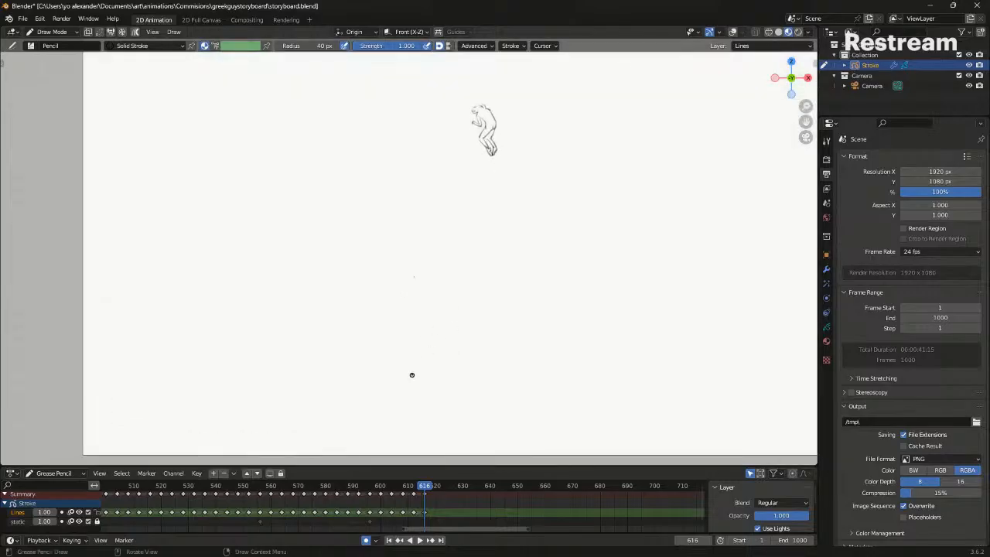
Unlock the static layer and give it an empty keyframe at frame 616 to clear the small crouched figure
left_click(120, 520)
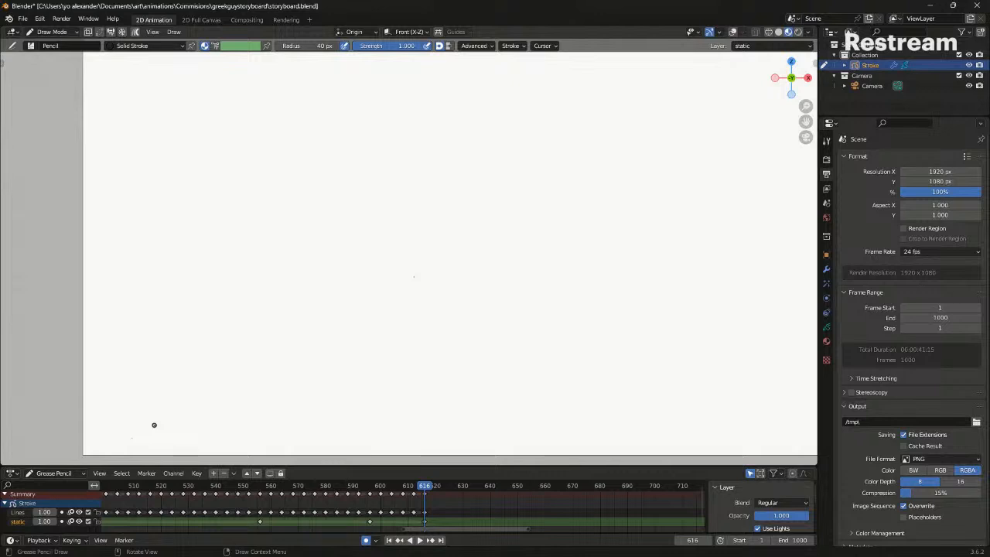
key("ctrl+Tab")
left_click(438, 350)
middle_click_drag(461, 426, 412, 433, "shift")
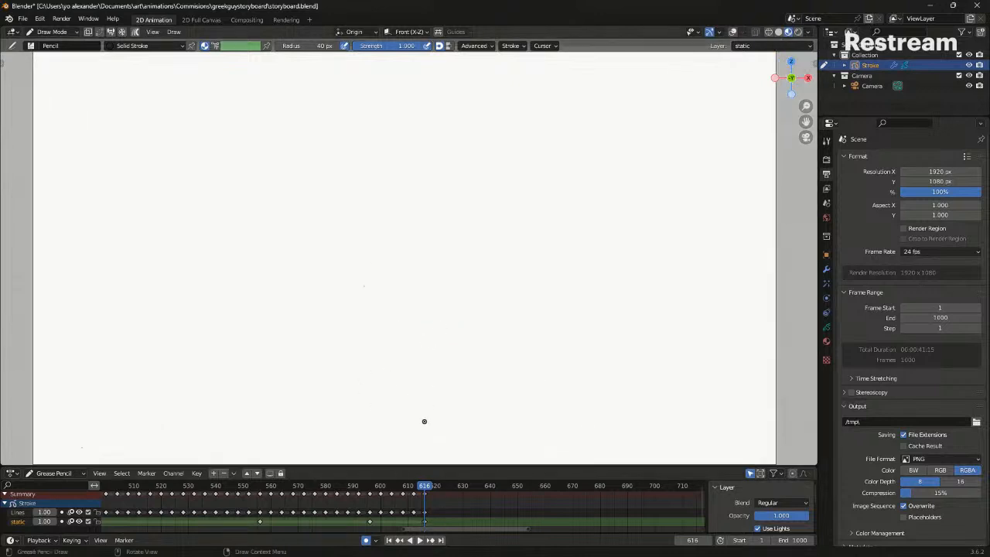
Save the storyboard file, lock the static layer and make the Lines layer active with the whole camera frame in view
key("ctrl+s")
left_click(97, 522)
left_click(125, 513)
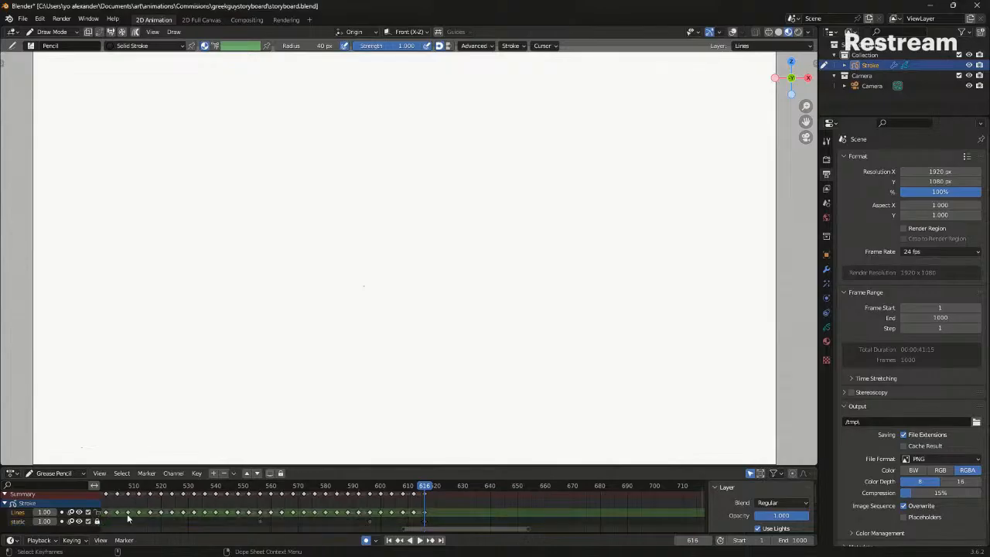
middle_click_drag(578, 212, 558, 225, "shift")
key("Home")
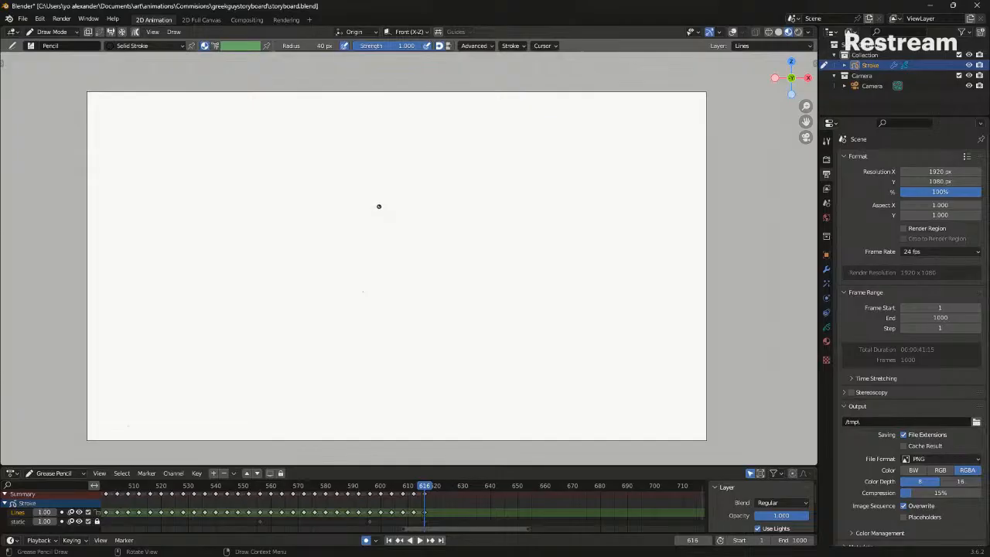
Sketch the jaw line, ear and neck of a close-up bent-over figure on frame 616, undoing the unsatisfactory strokes
left_click_drag(406, 159, 371, 208)
key("ctrl+z")
mouse_move(454, 219)
left_mouse_down()
mouse_move(457, 237)
mouse_move(461, 213)
mouse_move(453, 231)
left_mouse_up()
key("ctrl+z")
key("ctrl+z")
mouse_move(398, 210)
left_mouse_down()
mouse_move(442, 248)
mouse_move(453, 228)
mouse_move(492, 234)
left_mouse_up()
key("ctrl+z")
key("ctrl+z")
key("ctrl+z")
key("ctrl+z")
Sketch the figure's shoulder line, both arms and the front of the torso below the neck on frame 616
left_click_drag(424, 240, 418, 298)
key("ctrl+z")
left_click_drag(489, 233, 523, 287)
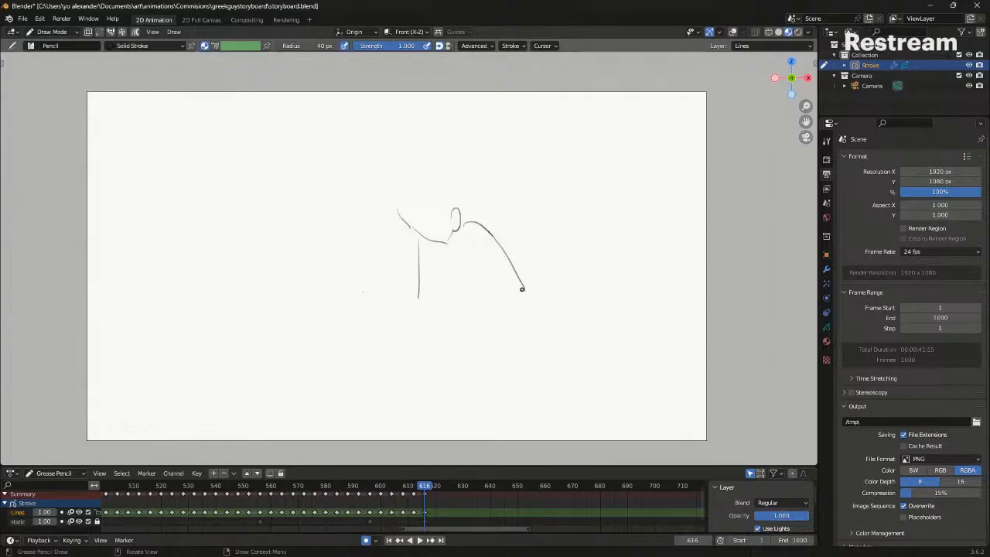
mouse_move(480, 246)
left_mouse_down()
mouse_move(508, 294)
mouse_move(501, 330)
left_mouse_up()
left_click_drag(523, 290, 502, 348)
mouse_move(418, 297)
left_mouse_down()
mouse_move(387, 333)
mouse_move(394, 343)
left_mouse_up()
left_click_drag(434, 260, 433, 302)
mouse_move(433, 259)
left_mouse_down()
mouse_move(457, 285)
mouse_move(470, 339)
left_mouse_up()
Select all strokes on frame 616, enlarge the figure and move it down in the camera frame
key("Tab")
key("a")
key("s")
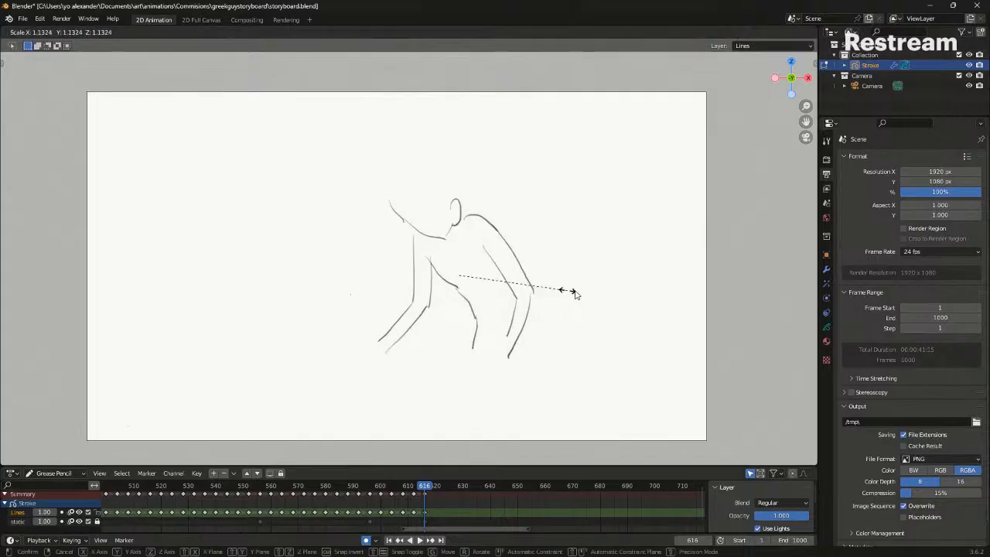
left_click(628, 277)
key("g")
left_click(600, 341)
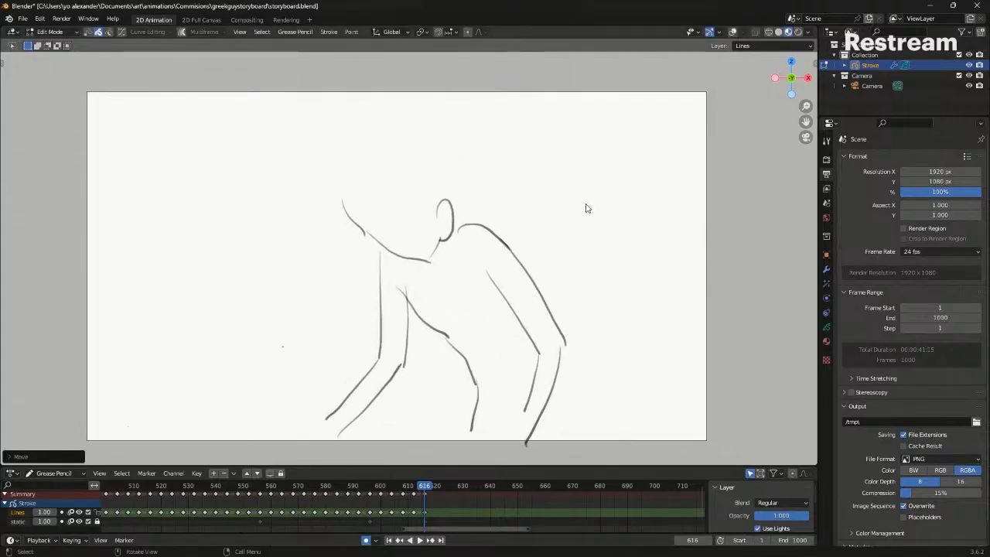
Draw the figure's messy hair around the jaw, over the crown and behind the ear in Draw Mode
key("ctrl+Tab")
left_click(581, 250)
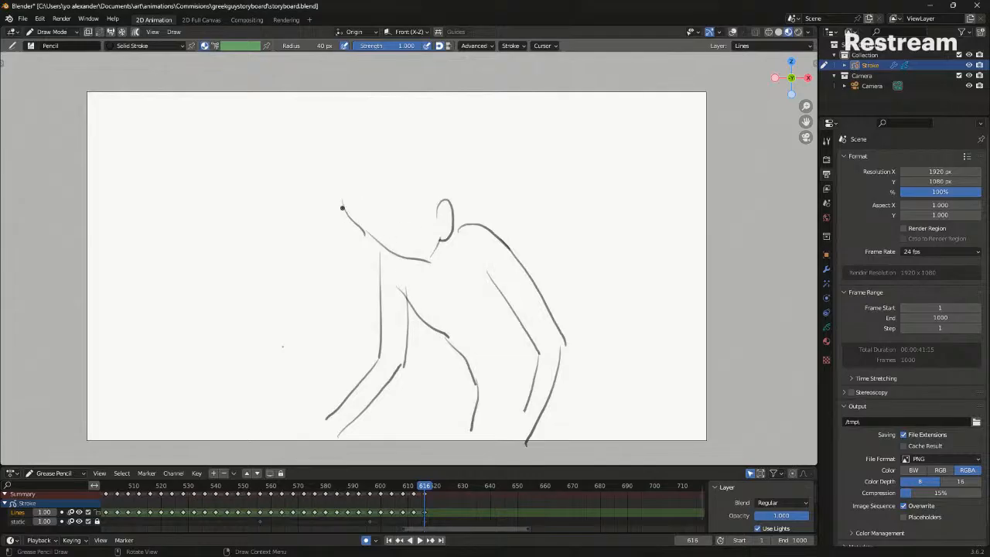
left_click_drag(338, 201, 332, 259)
mouse_move(341, 221)
left_mouse_down()
mouse_move(350, 263)
mouse_move(376, 214)
mouse_move(390, 217)
mouse_move(385, 247)
left_mouse_up()
mouse_move(387, 220)
left_mouse_down()
mouse_move(395, 261)
mouse_move(408, 209)
left_mouse_up()
left_click_drag(410, 202, 425, 242)
mouse_move(429, 205)
left_mouse_down()
mouse_move(435, 222)
mouse_move(449, 198)
mouse_move(418, 189)
mouse_move(425, 185)
left_mouse_up()
left_click_drag(430, 178, 424, 181)
left_click_drag(346, 170, 328, 218)
mouse_move(334, 173)
left_mouse_down()
mouse_move(377, 141)
mouse_move(444, 153)
left_mouse_up()
mouse_move(399, 135)
left_mouse_down()
mouse_move(442, 150)
mouse_move(467, 177)
left_mouse_up()
mouse_move(468, 168)
left_mouse_down()
mouse_move(456, 188)
mouse_move(474, 210)
mouse_move(467, 217)
left_mouse_up()
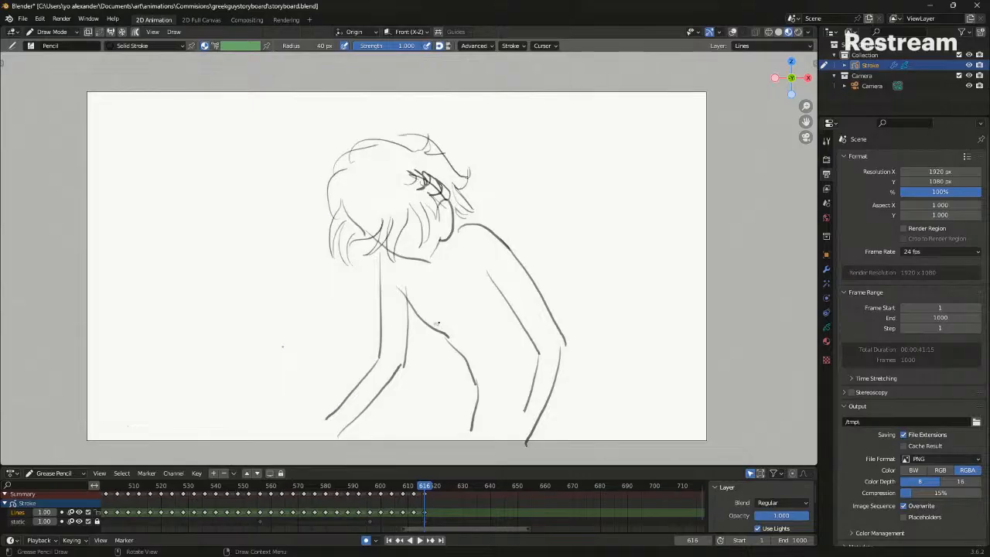
Draw the chest details and push the selected torso line in Sculpt Mode
left_click_drag(501, 303, 497, 314)
key("Tab")
mouse_move(443, 345)
left_mouse_down()
mouse_move(463, 316)
mouse_move(492, 318)
left_mouse_up()
key("ctrl+Tab")
left_click(478, 391)
left_click_drag(422, 176, 412, 203)
mouse_move(482, 335)
left_mouse_down()
mouse_move(493, 322)
mouse_move(447, 334)
left_mouse_up()
Push the waist line toward the far arm and adjust the selected chest mark in Sculpt Mode
key("Tab")
key("ctrl+Tab")
left_click(453, 389)
left_click_drag(453, 374, 465, 365)
key("Tab")
left_click_drag(495, 298, 502, 307)
key("ctrl+Tab")
left_click(504, 368)
Select all strokes on frame 616 and move the whole figure slightly down
key("Tab")
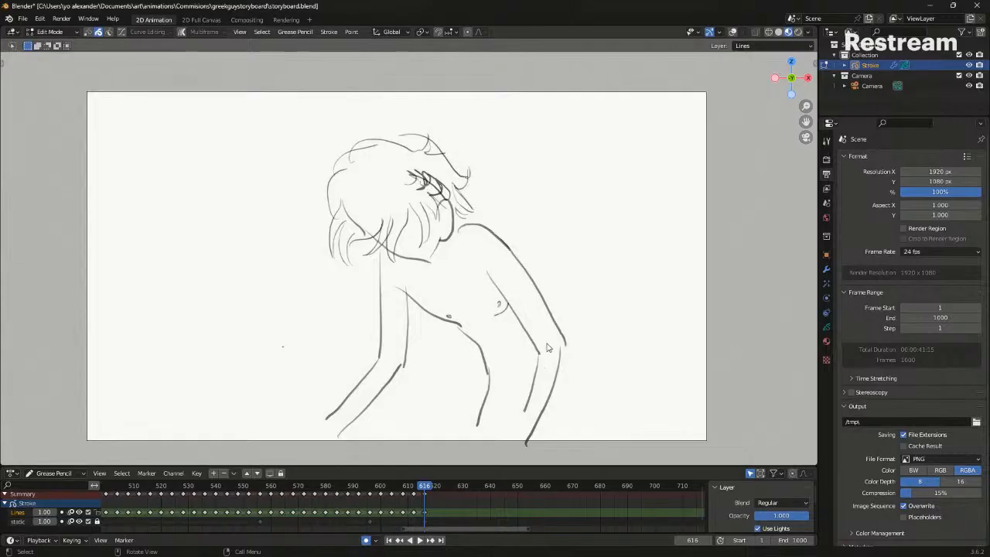
key("a")
key("g")
left_click(560, 350)
key("ctrl+Tab")
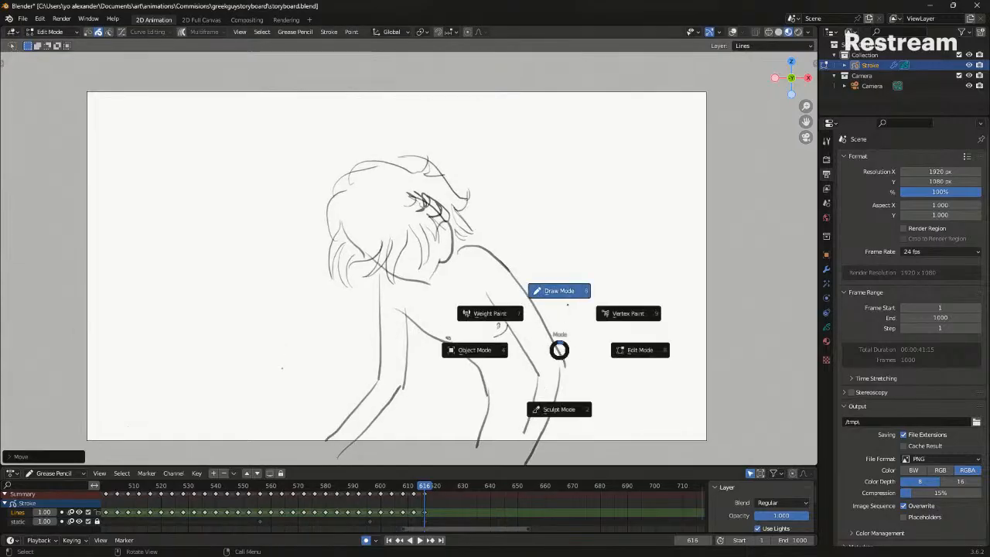
left_click(569, 307)
Select the two chest marks and shift them toward the head in Sculpt Mode
key("Tab")
left_click_drag(410, 364, 412, 363)
key("ctrl+Tab")
left_click(432, 394)
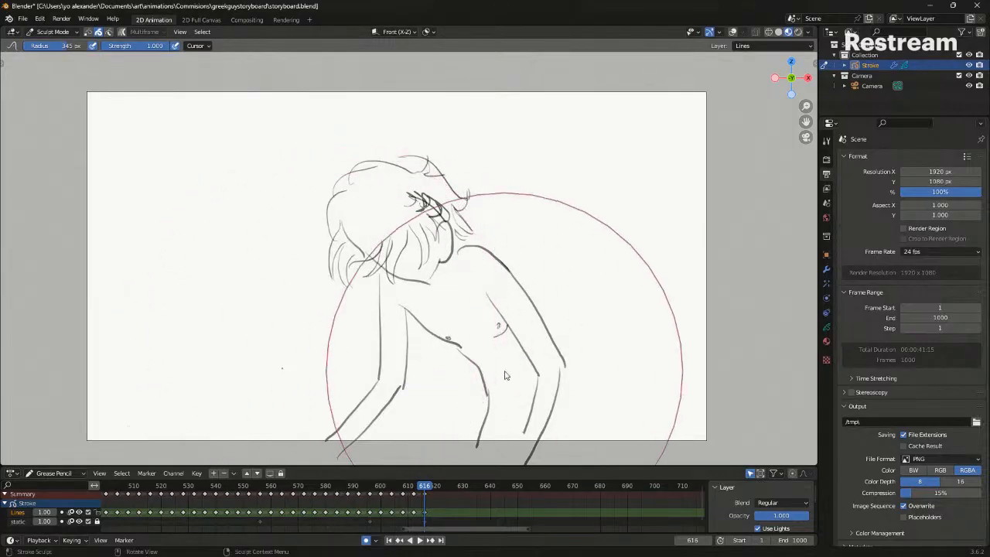
key("ctrl+Tab")
key("Tab")
left_click_drag(500, 336, 526, 344)
key("ctrl+Tab")
left_click(496, 399)
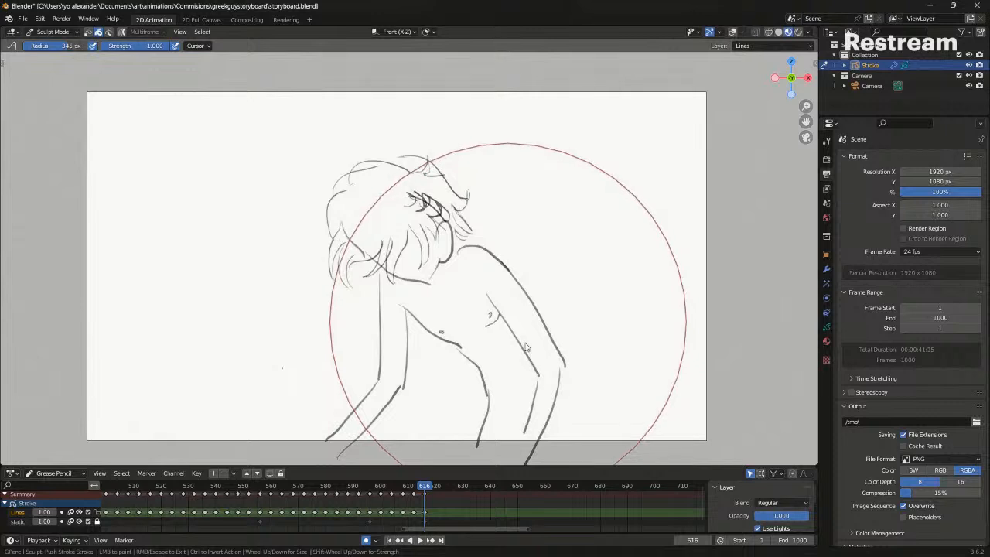
Push the chest line and its mark up toward the front shoulder in Sculpt Mode
key("Tab")
key("ctrl+Tab")
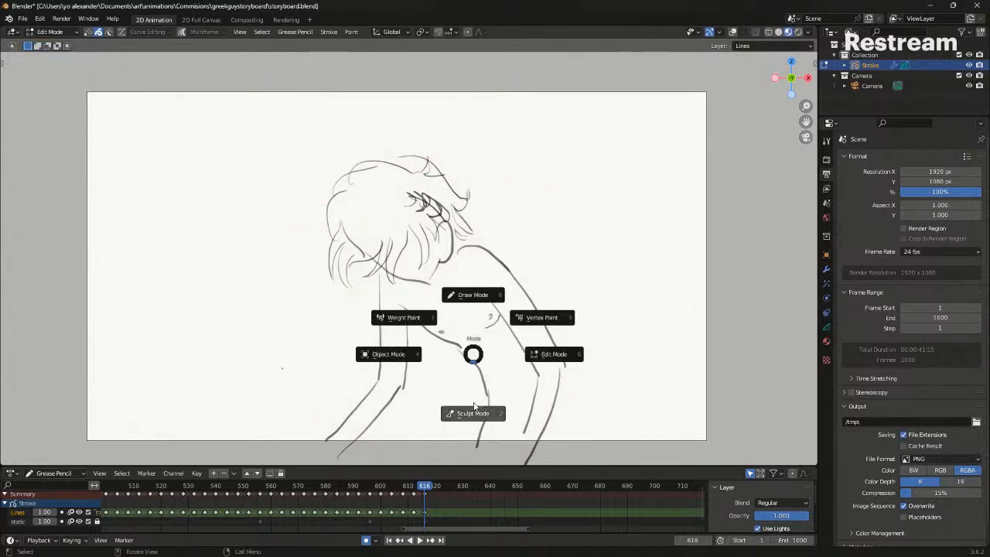
left_click(474, 394)
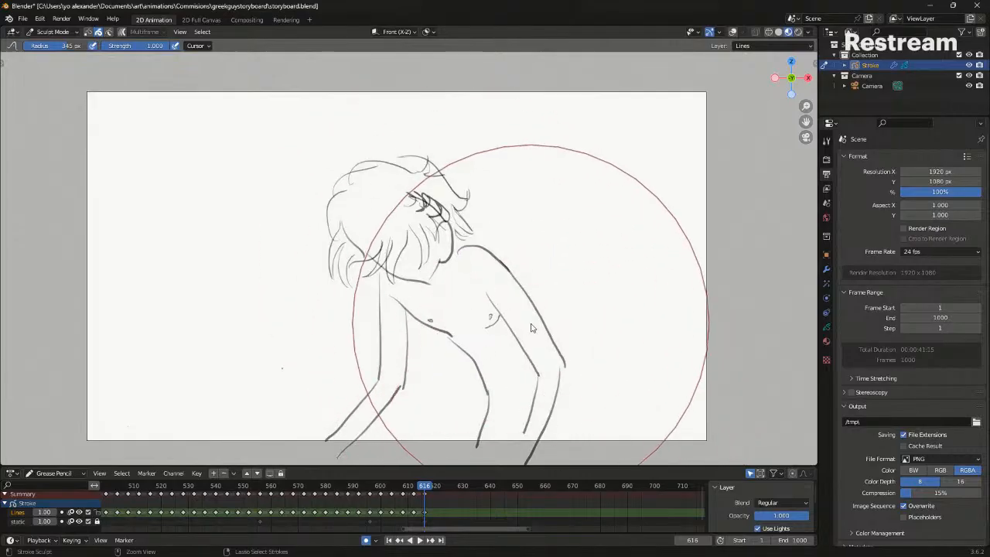
Draw the thigh lines below the waist and the lower back line behind the far elbow
key("ctrl+Tab")
left_click(515, 267)
left_click_drag(481, 419, 450, 451)
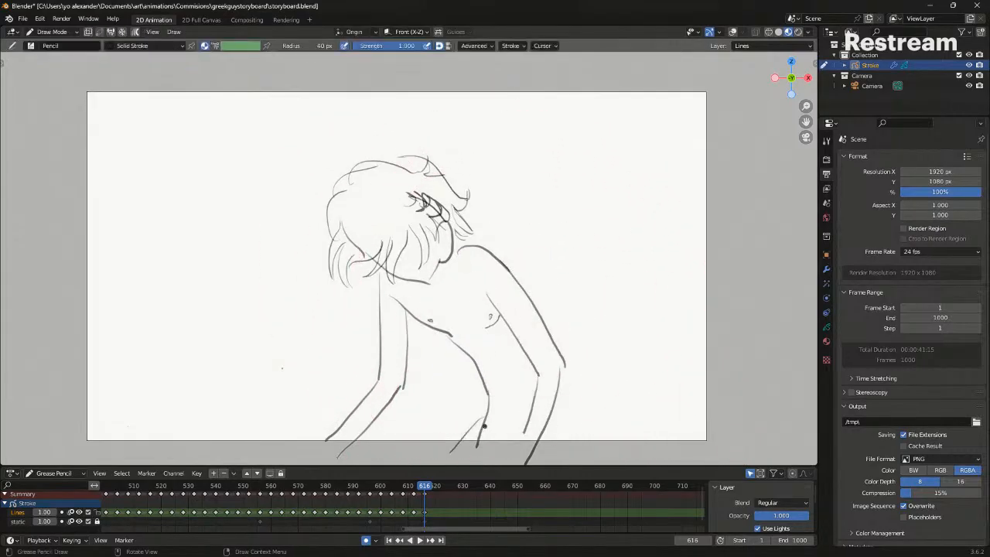
left_click_drag(521, 423, 518, 454)
left_click_drag(567, 374, 578, 464)
Nudge the front arm's inner line and push the shoulder line down in Sculpt Mode
key("Tab")
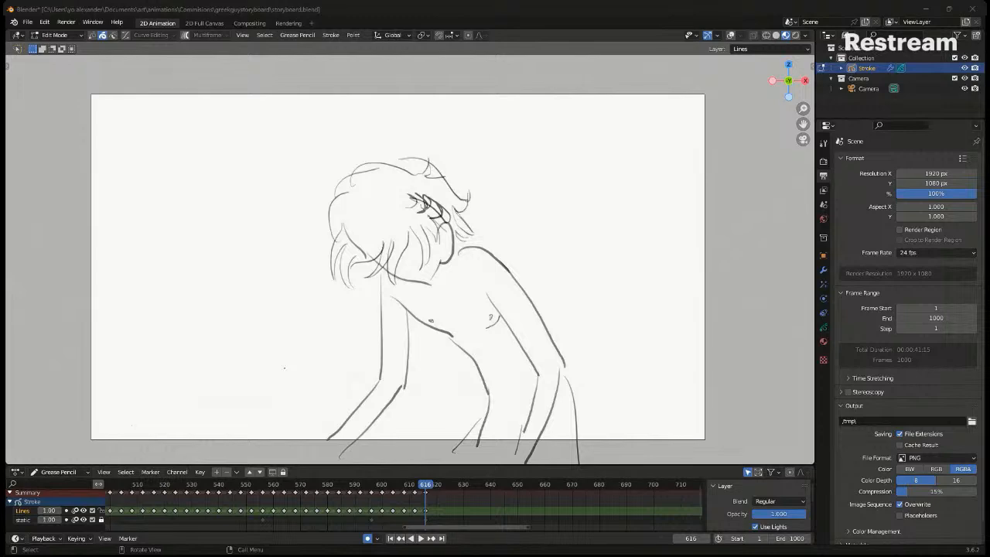
key("ctrl+Tab")
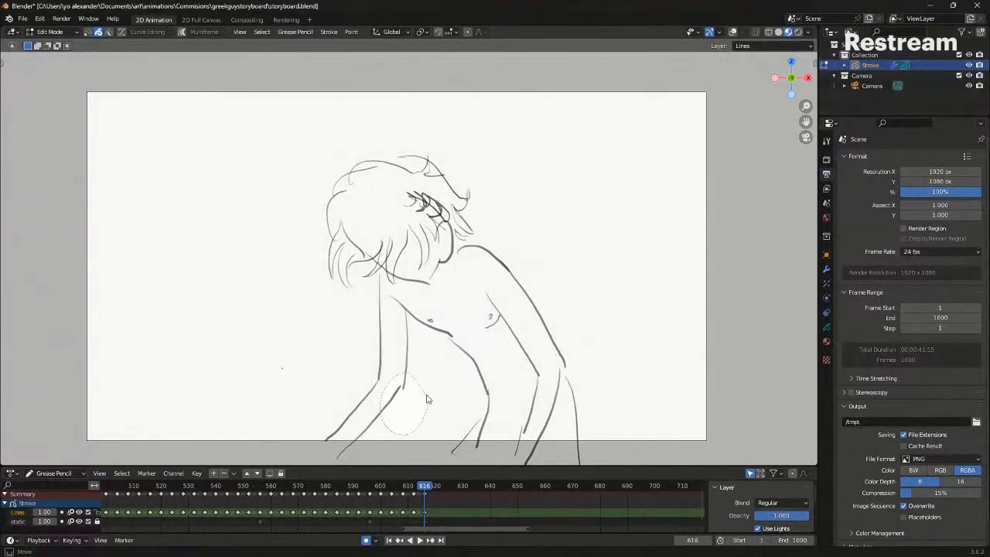
left_click(420, 416)
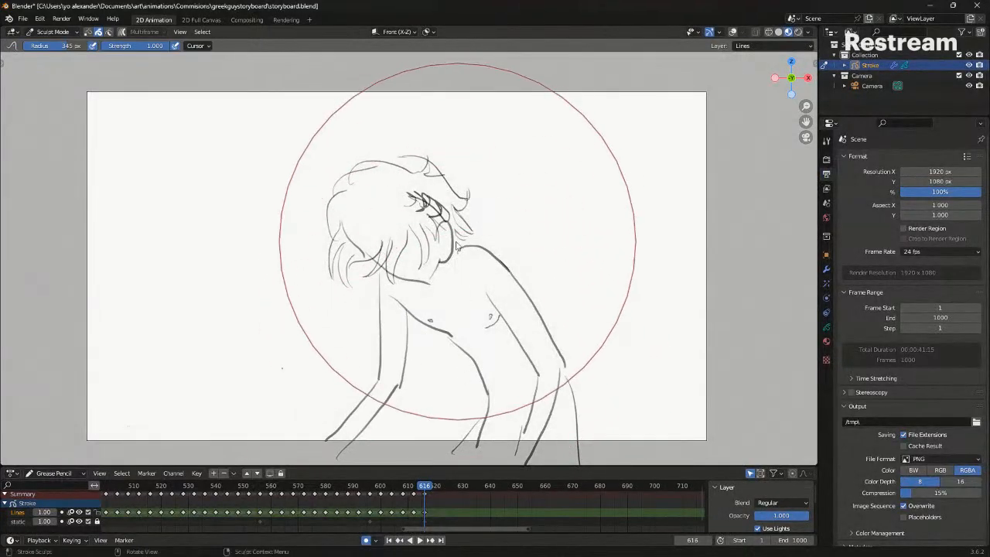
mouse_move(497, 260)
left_mouse_down()
mouse_move(546, 285)
mouse_move(470, 247)
left_mouse_up()
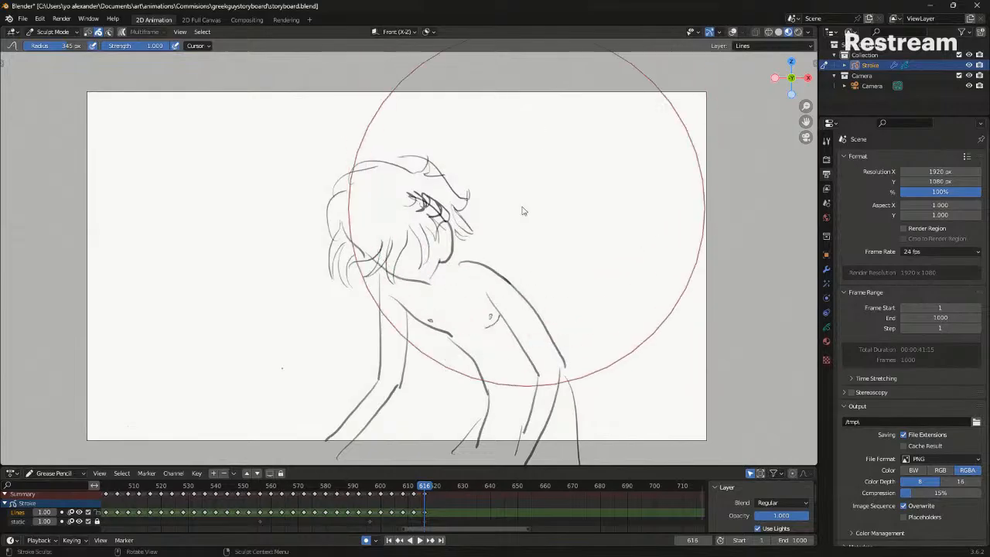
Delete the shoulder line and redraw it from the neck down to the far elbow
key("Tab")
key("x")
left_click(537, 281)
key("Tab")
mouse_move(453, 255)
left_mouse_down()
mouse_move(512, 268)
mouse_move(572, 371)
left_mouse_up()
key("ctrl+z")
Push the front arm's lines closer to the chest in Sculpt Mode and return to Draw Mode
key("ctrl+Tab")
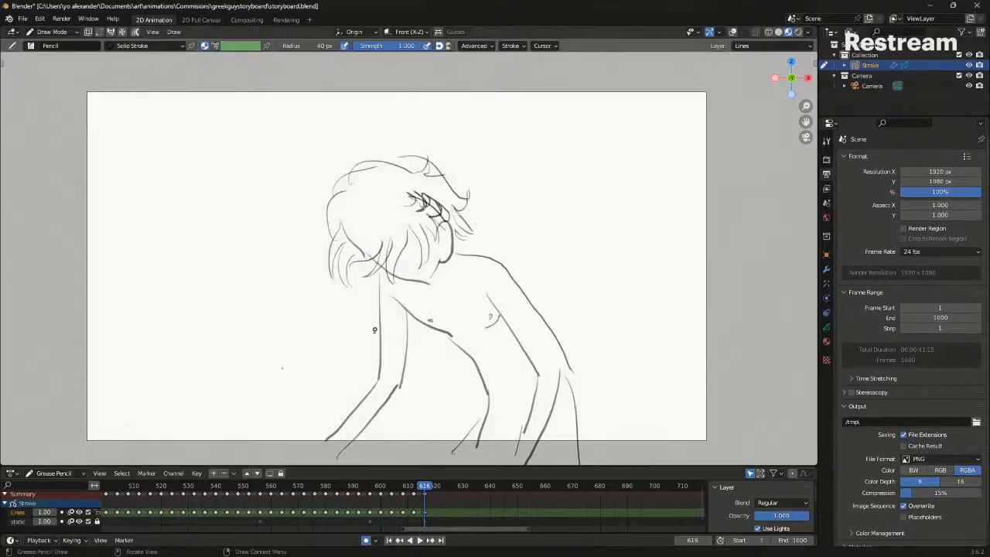
key("Tab")
key("ctrl+Tab")
left_click(421, 425)
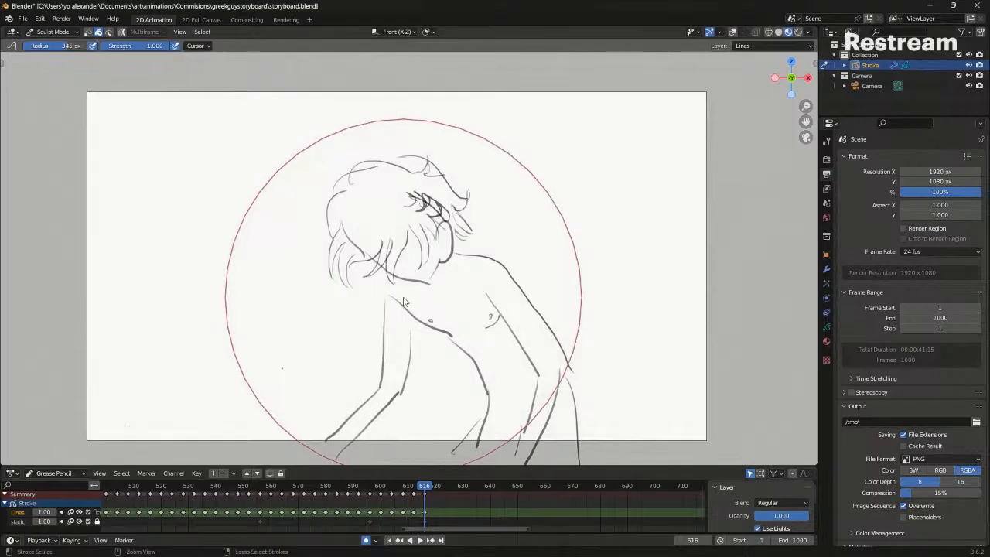
key("ctrl+Tab")
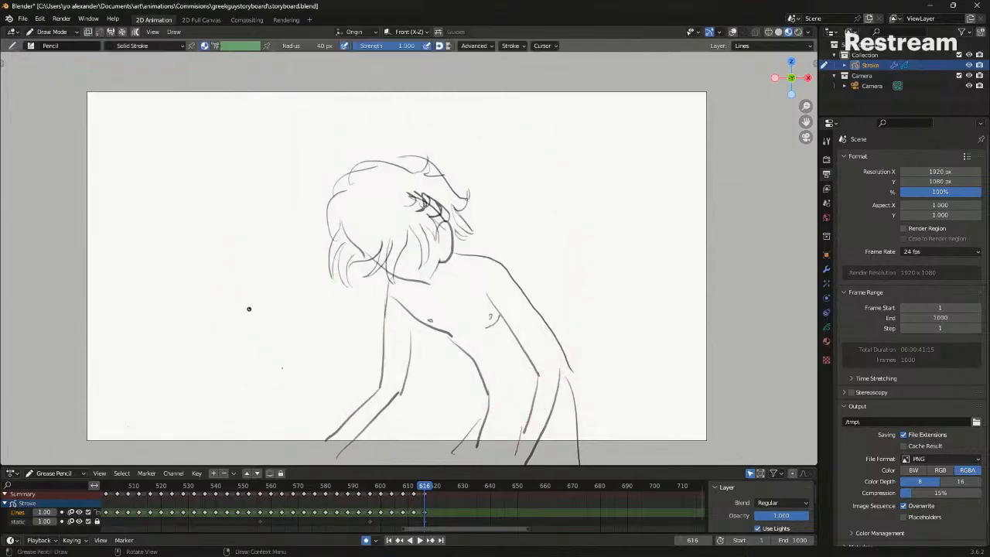
Advance to frame 620, start an empty keyframe on the Lines layer and show the onion skins
key("Right")
key("Right")
key("Right")
key("Right")
left_click(402, 320)
key("shift+alt+z")
key("shift+alt+z")
key("shift+alt+z")
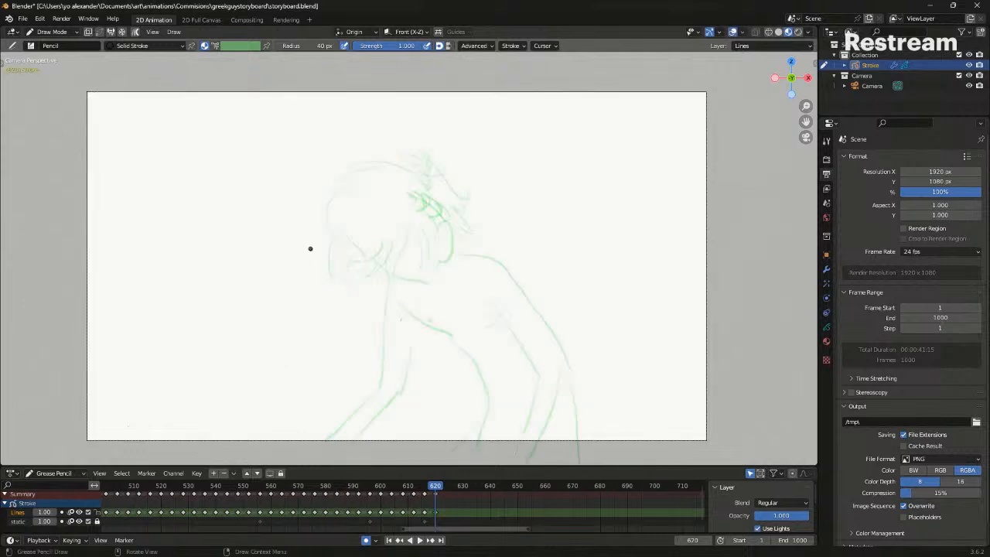
mouse_move(297, 208)
left_mouse_down()
mouse_move(267, 241)
mouse_move(295, 318)
left_mouse_up()
key("ctrl+z")
key("ctrl+z")
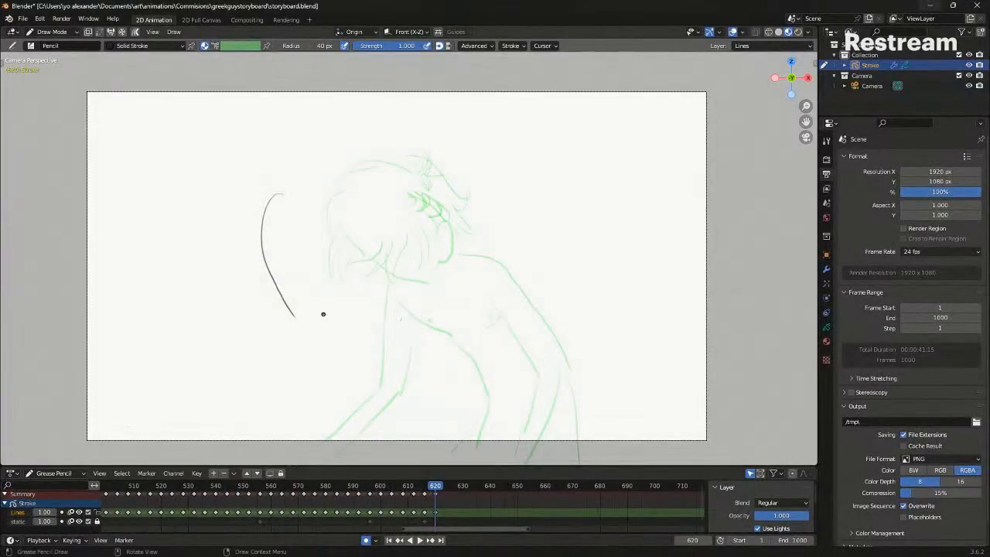
key("ctrl+z")
left_click_drag(266, 227, 212, 291)
key("ctrl+z")
left_click_drag(263, 220, 197, 298)
key("ctrl+z")
Draw the long-haired figure's head outline and long back hair beside the bent-over figure at frame 620
left_click_drag(263, 221, 74, 414)
key("ctrl+z")
mouse_move(248, 230)
left_mouse_down()
mouse_move(282, 267)
mouse_move(282, 315)
left_mouse_up()
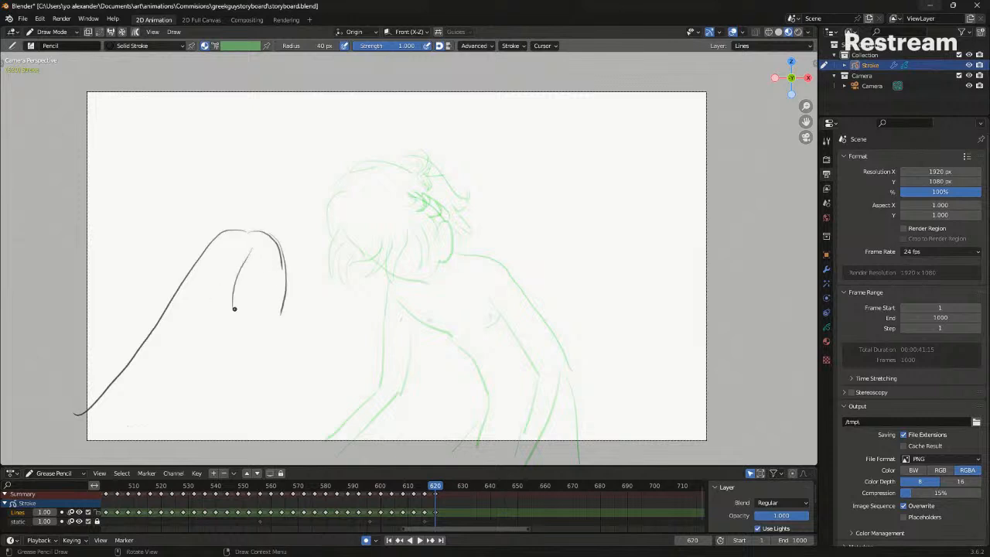
Draw the long-haired figure's fringe and the hair strands falling beside her face
left_click_drag(249, 251, 232, 339)
key("ctrl+z")
mouse_move(254, 249)
left_mouse_down()
mouse_move(243, 319)
mouse_move(265, 258)
left_mouse_up()
mouse_move(265, 258)
left_mouse_down()
mouse_move(242, 308)
mouse_move(268, 248)
mouse_move(195, 342)
left_mouse_up()
key("ctrl+z")
mouse_move(228, 249)
left_mouse_down()
mouse_move(178, 346)
mouse_move(201, 299)
left_mouse_up()
mouse_move(177, 340)
left_mouse_down()
mouse_move(250, 242)
mouse_move(255, 344)
mouse_move(281, 263)
left_mouse_up()
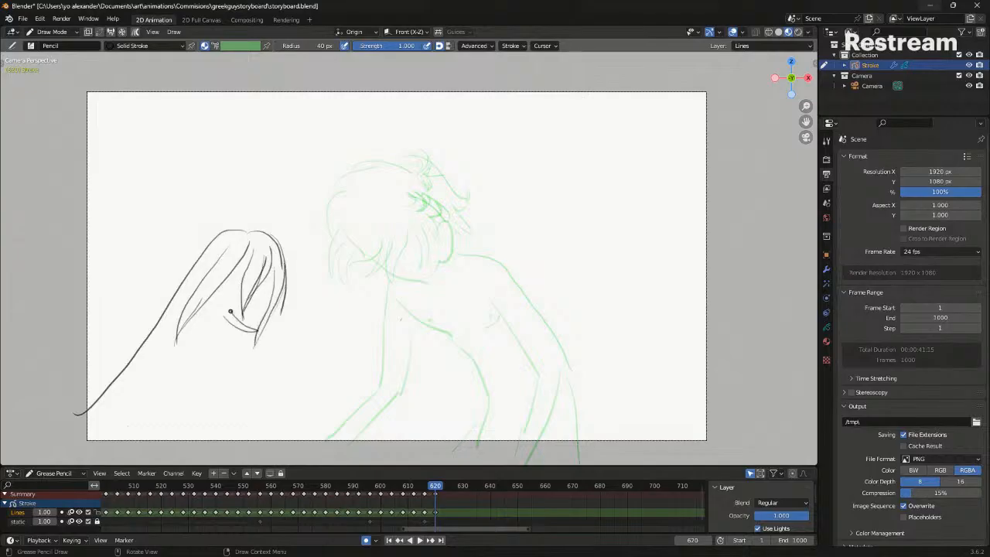
Draw the long-haired figure's chin, trailing arm line and front torso line beneath the hair
mouse_move(224, 309)
left_mouse_down()
mouse_move(256, 328)
mouse_move(150, 333)
mouse_move(127, 355)
left_mouse_up()
key("ctrl+z")
key("ctrl+z")
key("ctrl+z")
mouse_move(175, 318)
left_mouse_down()
mouse_move(121, 352)
mouse_move(75, 402)
left_mouse_up()
left_click_drag(235, 330, 233, 396)
key("ctrl+z")
left_click_drag(217, 333, 232, 325)
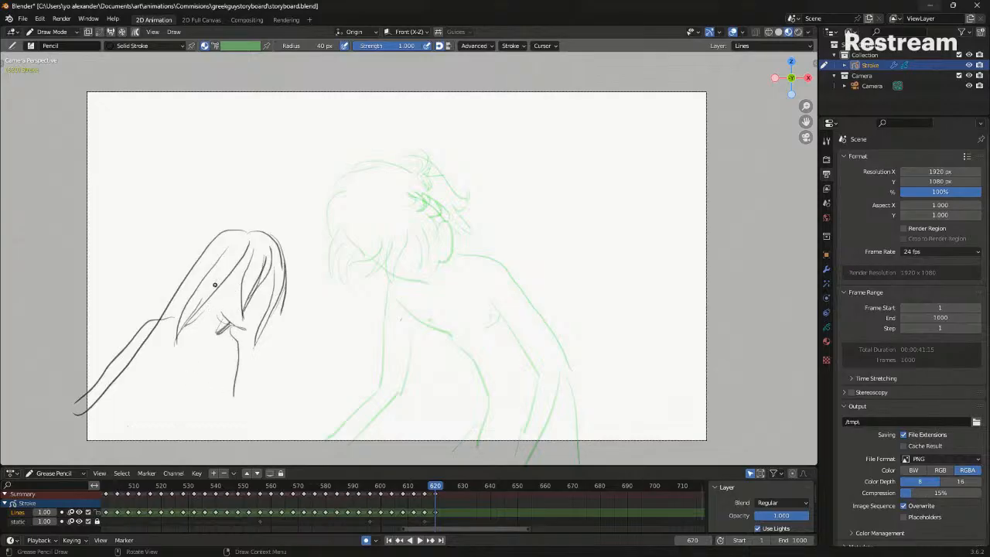
Draw the long-haired figure's shell top, front arm and hand, and the waist lines below
mouse_move(222, 314)
left_mouse_down()
mouse_move(245, 330)
mouse_move(267, 310)
left_mouse_up()
left_click_drag(210, 365, 204, 403)
key("ctrl+z")
key("ctrl+z")
mouse_move(215, 361)
left_mouse_down()
mouse_move(208, 397)
mouse_move(181, 408)
left_mouse_up()
mouse_move(139, 377)
left_mouse_down()
mouse_move(158, 391)
mouse_move(174, 380)
mouse_move(138, 446)
left_mouse_up()
key("ctrl+z")
left_click_drag(230, 354, 213, 384)
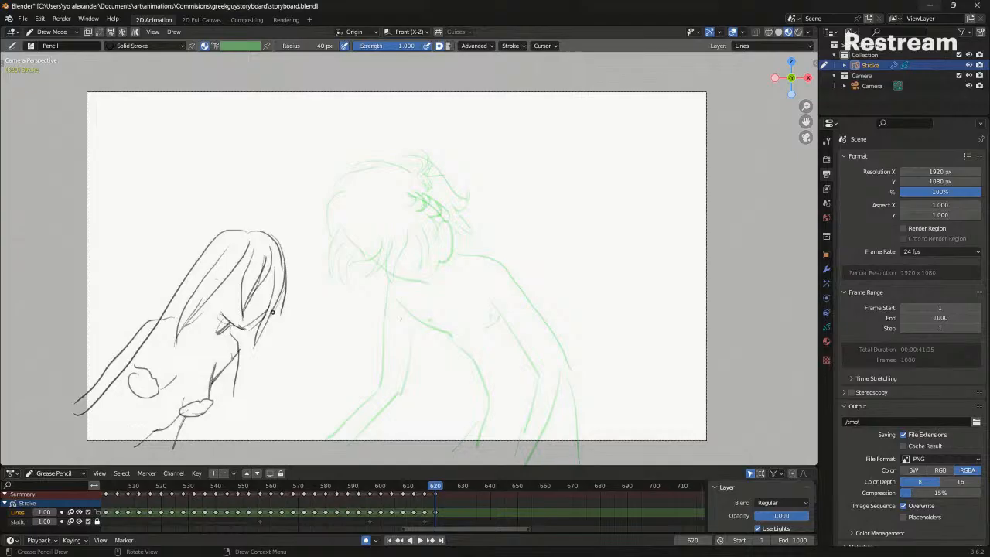
Trace the bent-over figure's hanging fringe locks over the onion skin at frame 620
middle_click_drag(273, 310, 239, 321, "shift")
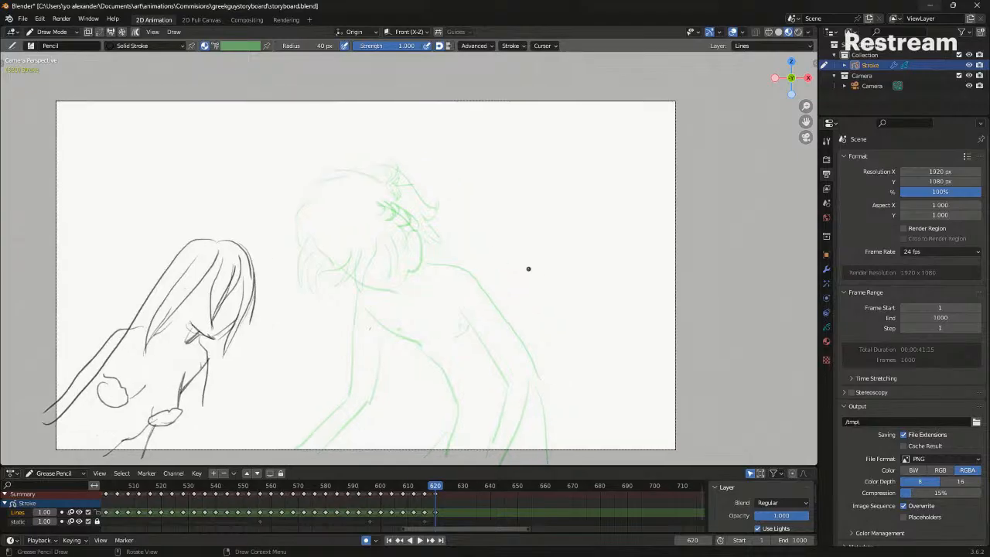
middle_click_drag(531, 265, 392, 244, "shift")
mouse_move(263, 224)
left_mouse_down()
mouse_move(248, 273)
mouse_move(263, 280)
left_mouse_up()
left_click_drag(271, 248, 263, 279)
mouse_move(303, 239)
left_mouse_down()
mouse_move(262, 278)
mouse_move(278, 275)
left_mouse_up()
mouse_move(302, 251)
left_mouse_down()
mouse_move(288, 275)
mouse_move(309, 281)
left_mouse_up()
left_click_drag(326, 229, 309, 280)
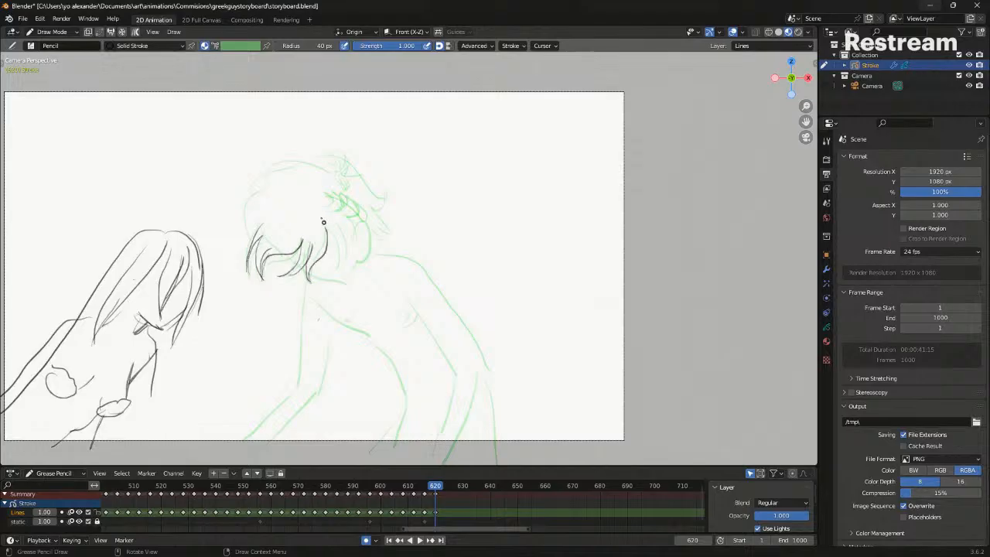
Draw the bent-over figure's side locks, crown outline, hair tufts and laurel wreath
left_click_drag(331, 229, 347, 267)
left_click_drag(341, 222, 347, 267)
left_click_drag(258, 188, 249, 235)
mouse_move(304, 162)
left_mouse_down()
mouse_move(255, 184)
mouse_move(338, 178)
left_mouse_up()
mouse_move(348, 172)
left_mouse_down()
mouse_move(371, 181)
mouse_move(372, 195)
mouse_move(332, 206)
mouse_move(361, 220)
mouse_move(370, 238)
left_mouse_up()
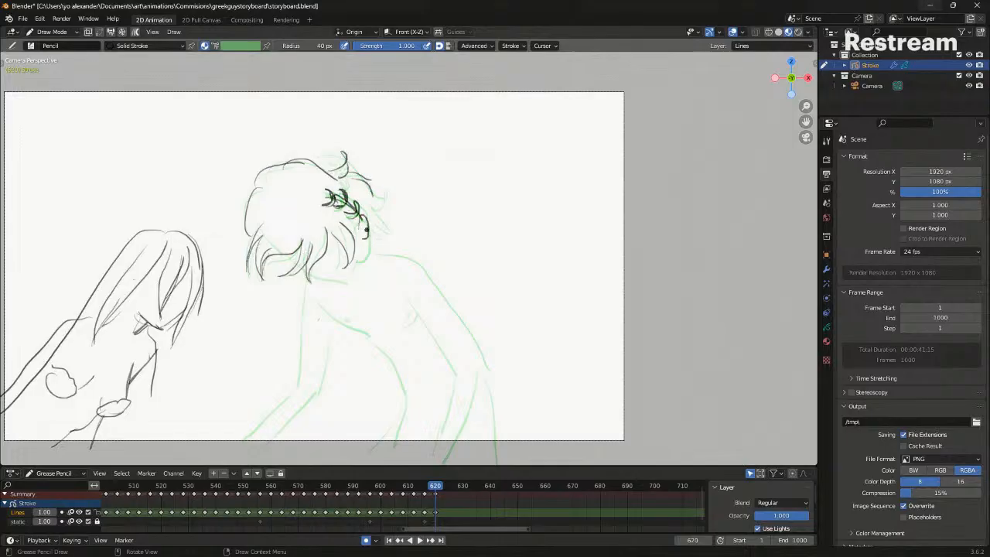
key("ctrl+z")
At frame 616, pull the line hanging below the laurel wreath upward in Sculpt Mode and return to frame 620 in Draw Mode
key("Down")
key("Tab")
left_click(369, 243)
key("ctrl+Tab")
left_click(371, 307)
left_click_drag(395, 374, 417, 165)
mouse_move(426, 160)
left_mouse_down()
mouse_move(407, 160)
mouse_move(361, 311)
mouse_move(436, 142)
left_mouse_up()
key("ctrl+Tab")
left_click(408, 133)
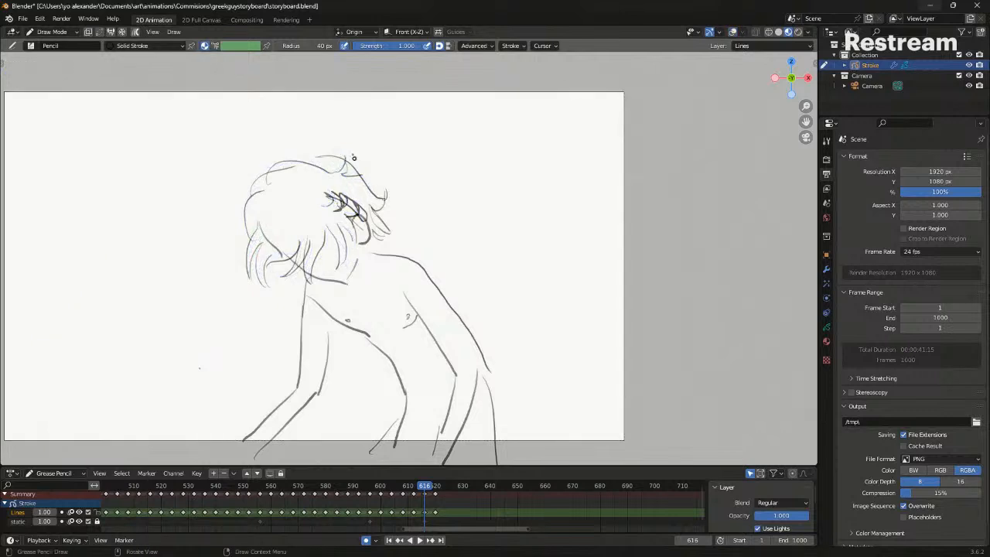
key("Up")
Draw the bent-over figure's line below the wreath, front arm, lower chest and belly contour
left_click_drag(357, 212, 365, 239)
mouse_move(309, 272)
left_mouse_down()
mouse_move(345, 280)
mouse_move(301, 345)
mouse_move(297, 382)
left_mouse_up()
key("ctrl+z")
left_click_drag(328, 317, 319, 350)
mouse_move(296, 384)
left_mouse_down()
mouse_move(248, 447)
mouse_move(272, 447)
left_mouse_up()
left_click_drag(320, 303, 366, 330)
mouse_move(371, 341)
left_mouse_down()
mouse_move(408, 408)
mouse_move(399, 447)
left_mouse_up()
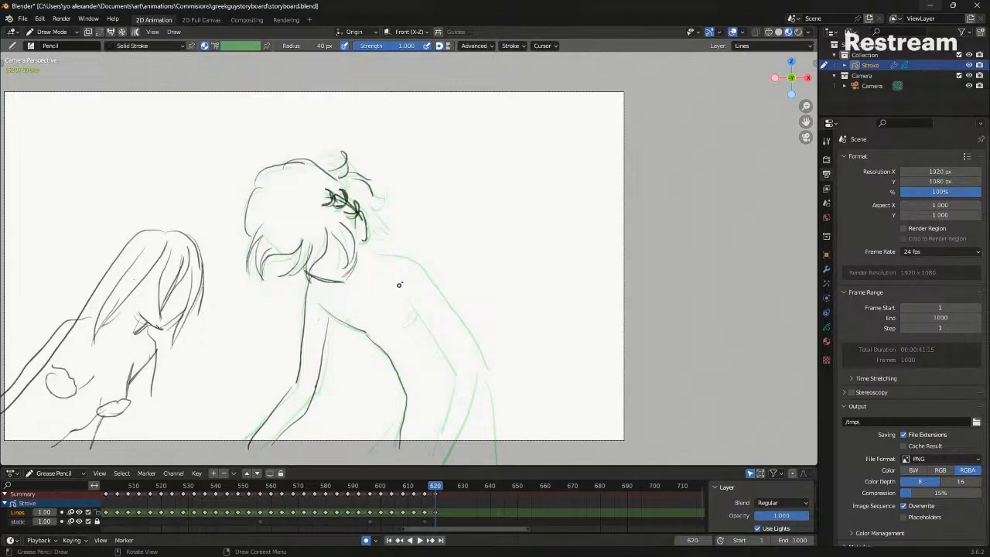
Draw the bent-over figure's shoulder line, far arm and back, and compare the drawing with frame 616
mouse_move(376, 256)
left_mouse_down()
mouse_move(412, 263)
mouse_move(481, 351)
left_mouse_up()
mouse_move(415, 304)
left_mouse_down()
mouse_move(464, 369)
mouse_move(439, 463)
left_mouse_up()
left_click_drag(481, 358, 456, 457)
key("shift+alt+z")
key("Down")
key("Up")
key("shift+alt+z")
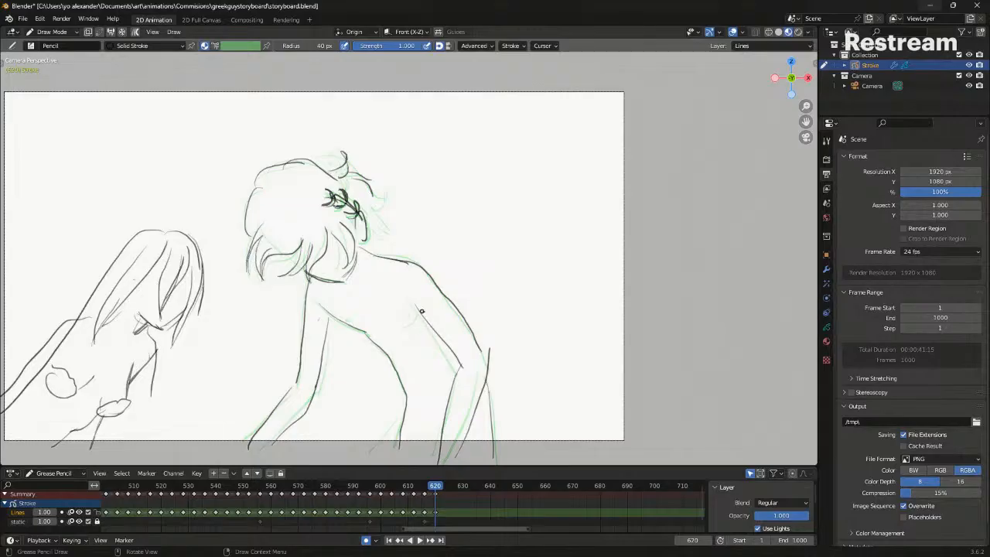
Add the bent-over figure's armpit and chest details and check them against frame 616 without onion skins
left_click_drag(414, 308, 407, 319)
key("shift+alt+z")
key("Down")
key("Up")
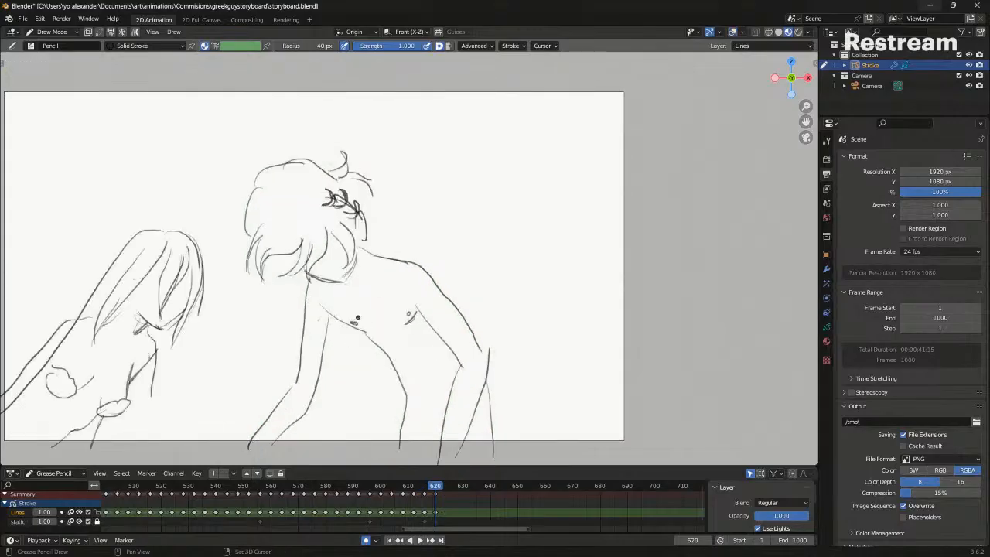
Line up the near chest mark at frame 616 with frame 620, switch to Sculpt Mode and compare both drawings
key("Down")
key("Tab")
key("ctrl+Tab")
left_click(352, 375)
key("shift+alt+z")
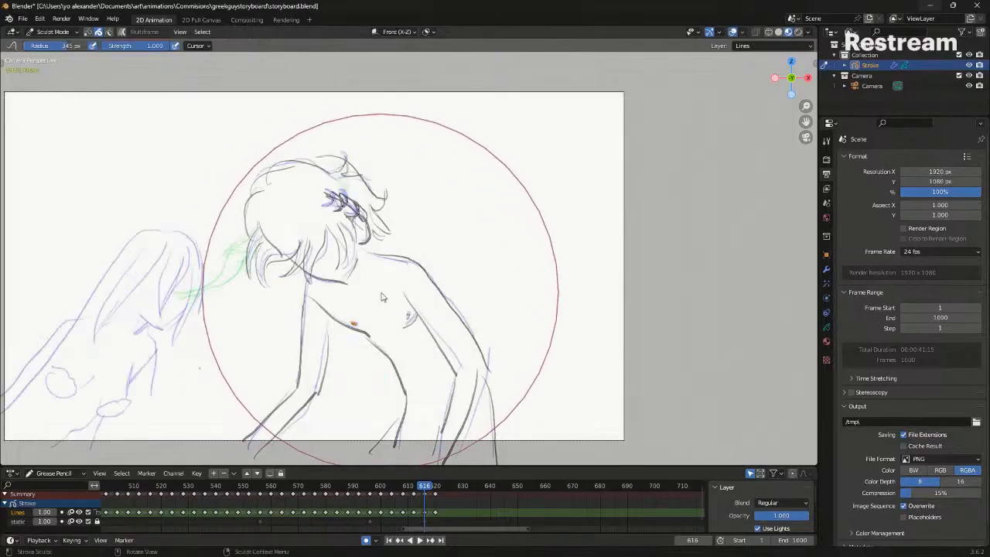
key("shift+alt+z")
key("Up")
key("Down")
key("Up")
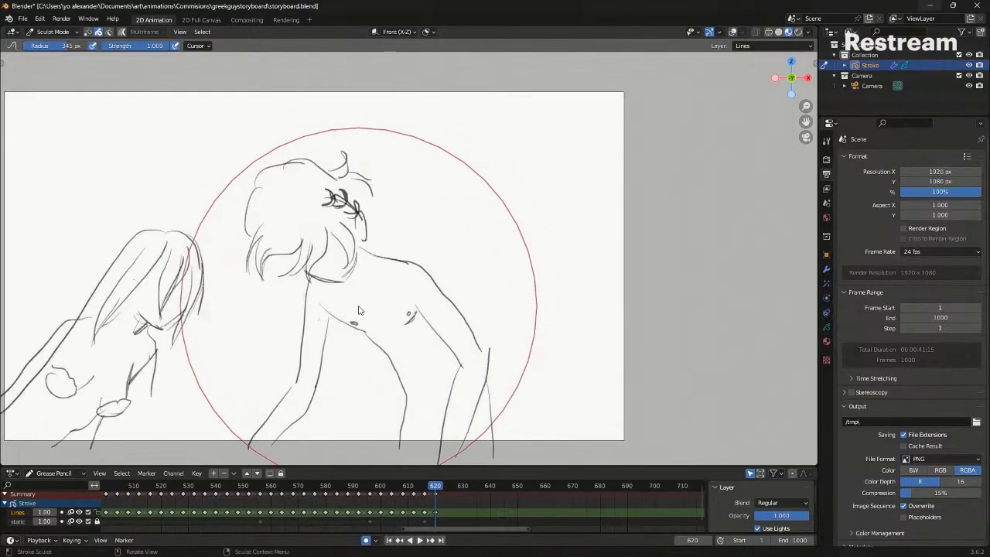
Advance to frame 624, start an empty keyframe in Draw Mode and show the onion skins
key("Right")
key("Right")
key("Right")
key("Right")
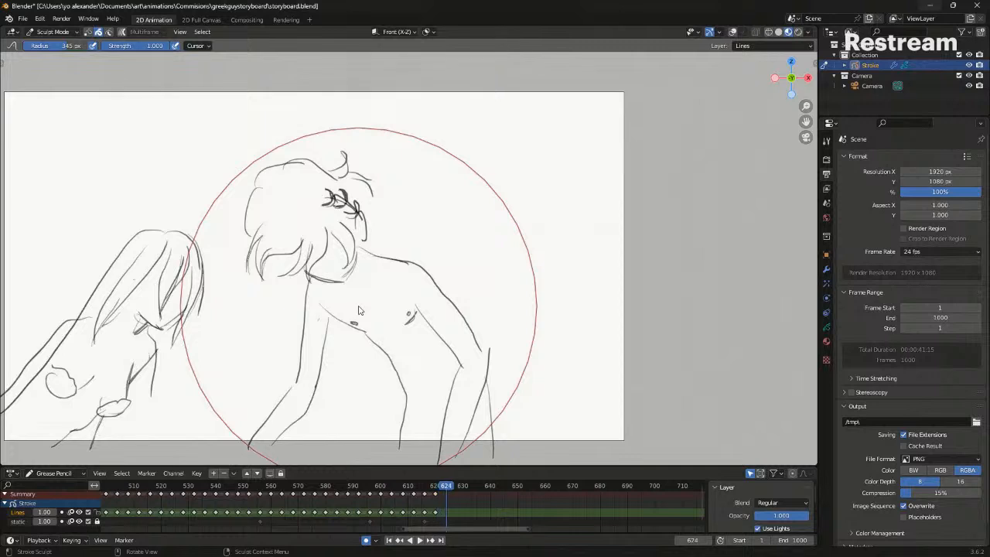
key("ctrl+Tab")
middle_click_drag(425, 267, 473, 237, "shift")
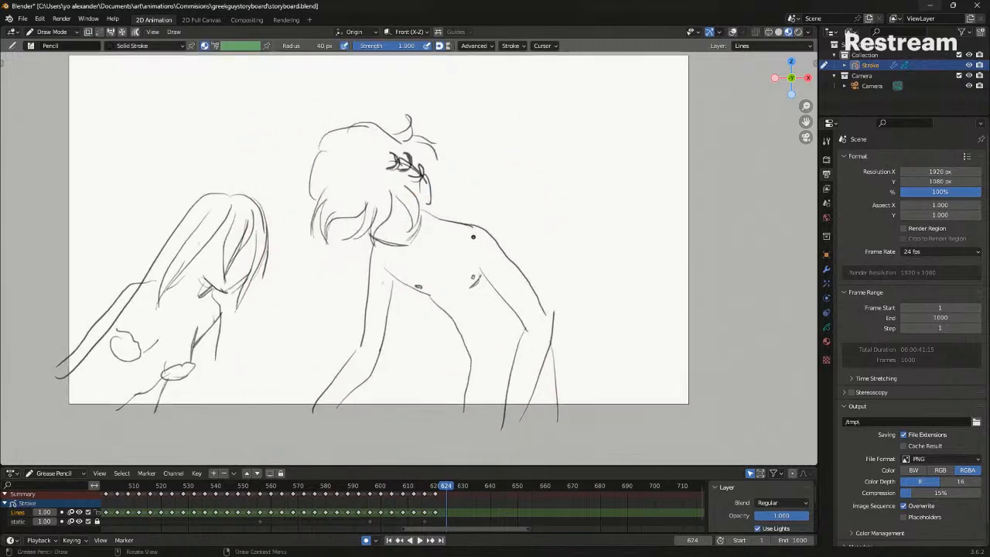
key("shift+i")
key("shift+alt+z")
key("shift+alt+z")
key("shift+alt+z")
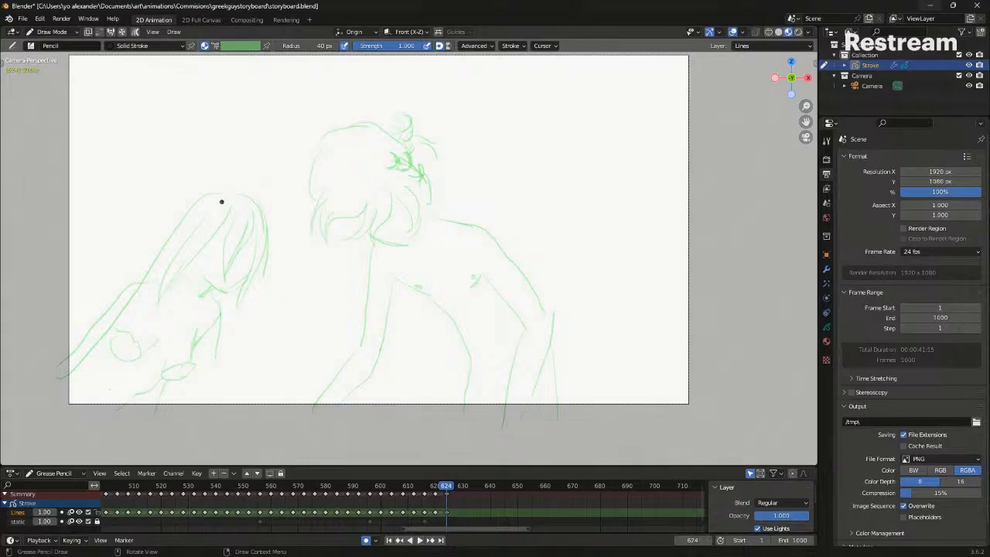
Draw the long-haired figure's hand and forearm reaching to the bent-over figure's front arm at frame 624
mouse_move(353, 298)
left_mouse_down()
mouse_move(364, 277)
mouse_move(363, 285)
mouse_move(376, 283)
mouse_move(367, 313)
mouse_move(396, 299)
mouse_move(388, 315)
left_mouse_up()
key("ctrl+z")
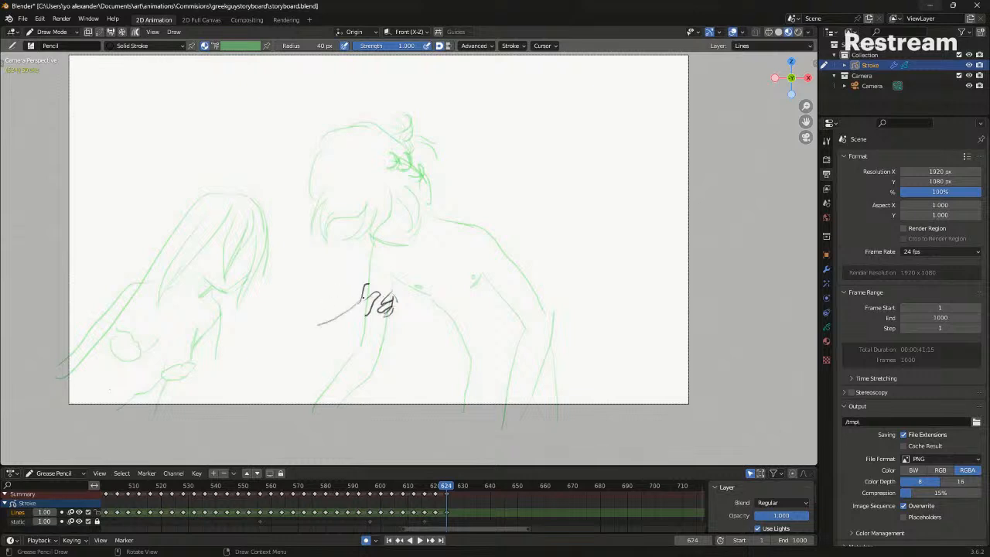
left_click_drag(361, 298, 296, 335)
key("ctrl+z")
left_click_drag(358, 294, 299, 291)
Draw the long-haired figure's reaching upper arm and shoulder, her chest side and both shell cups
left_click_drag(268, 166, 299, 293)
key("ctrl+z")
left_click_drag(269, 188, 280, 232)
key("ctrl+z")
mouse_move(267, 189)
left_mouse_down()
mouse_move(280, 237)
mouse_move(268, 255)
left_mouse_up()
mouse_move(194, 245)
left_mouse_down()
mouse_move(226, 249)
mouse_move(198, 231)
left_mouse_up()
key("ctrl+z")
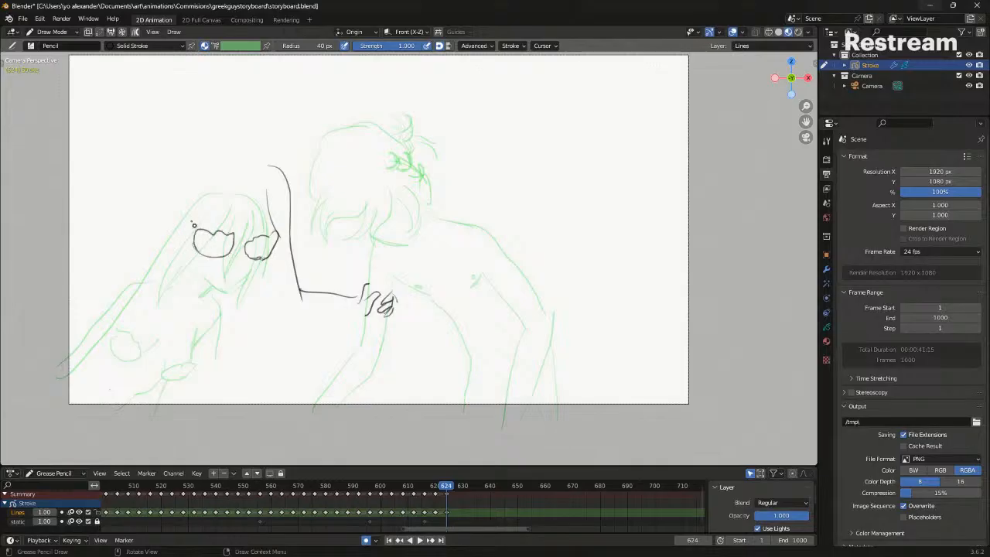
Try drawing the long-haired figure's other arm extending from the shoulder straight down past her waist
left_click_drag(203, 165, 171, 216)
key("ctrl+z")
left_click_drag(205, 164, 132, 304)
key("ctrl+z")
mouse_move(204, 158)
left_mouse_down()
mouse_move(181, 176)
mouse_move(128, 313)
mouse_move(116, 390)
left_mouse_up()
key("ctrl+z")
left_click_drag(204, 158, 115, 380)
mouse_move(165, 274)
left_mouse_down()
mouse_move(197, 211)
mouse_move(135, 382)
left_mouse_up()
Draw the side of the long-haired figure's torso from the shell cup nearest the reaching arm to her waist
left_click_drag(261, 259, 240, 311)
key("ctrl+z")
left_click_drag(260, 263, 235, 317)
key("ctrl+z")
left_click_drag(264, 261, 243, 316)
Draw the opposite side of the long-haired figure's torso and the hip lines flowing into her tail
left_click_drag(188, 229, 151, 329)
key("ctrl+z")
left_click_drag(186, 229, 156, 316)
key("ctrl+z")
mouse_move(187, 225)
left_mouse_down()
mouse_move(152, 321)
mouse_move(48, 423)
left_mouse_up()
key("ctrl+z")
left_click_drag(121, 337, 45, 399)
left_click_drag(149, 417, 253, 313)
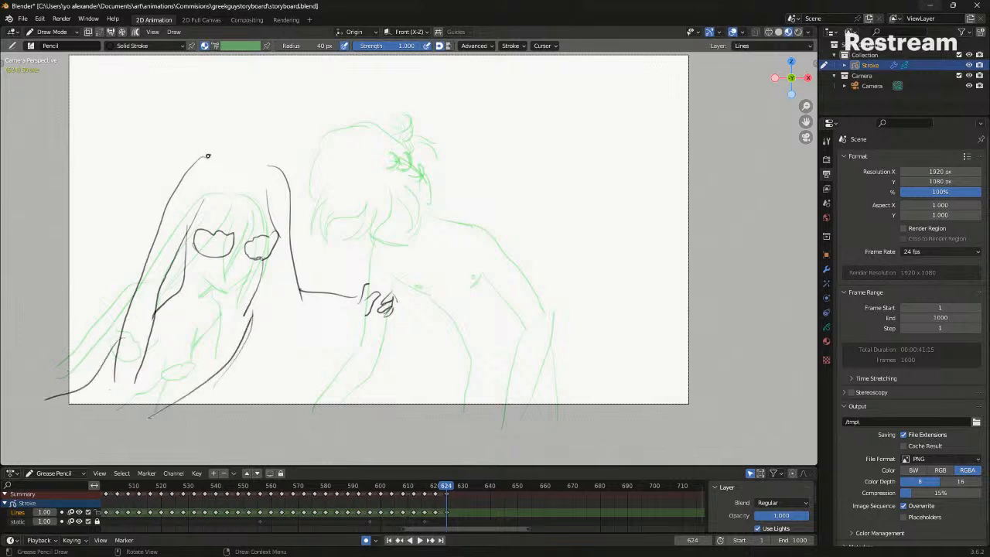
Draw the long-haired figure's neck, jaw line and ear above the shoulders
mouse_move(220, 159)
left_mouse_down()
mouse_move(228, 132)
mouse_move(270, 165)
mouse_move(274, 103)
left_mouse_up()
key("ctrl+z")
left_click_drag(209, 102, 214, 125)
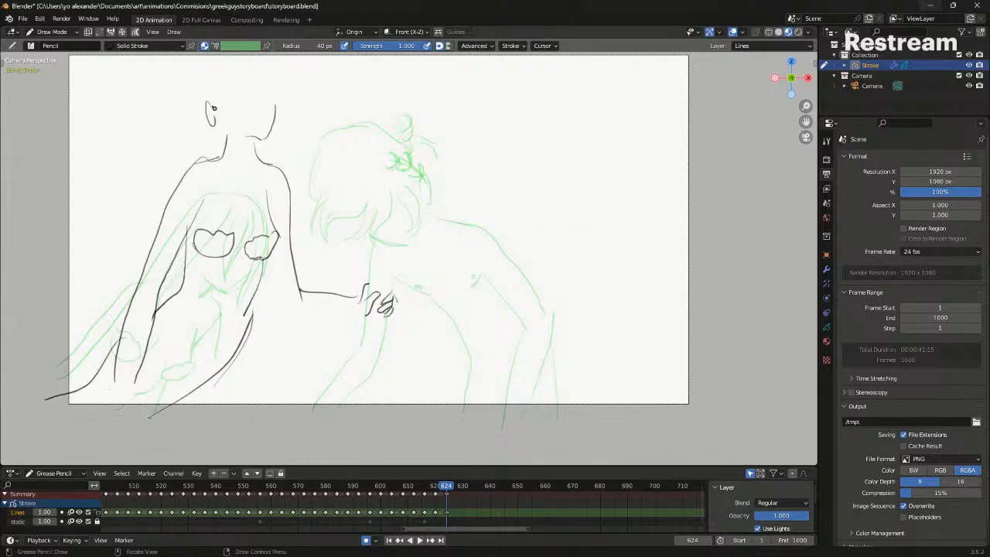
Erase the long-haired figure's straight arm and redraw it bent, with the hand resting at her waist
middle_click_drag(215, 107, 224, 143, "shift")
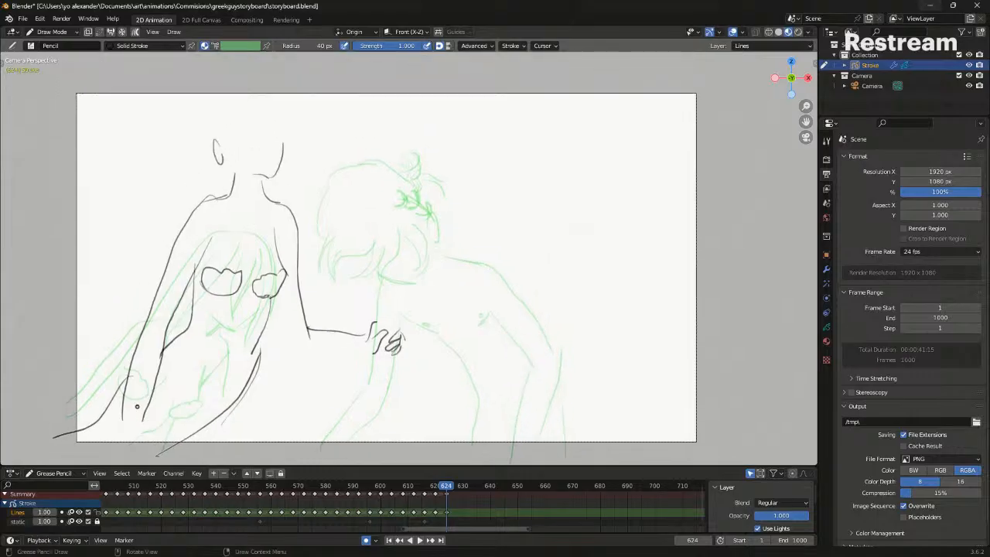
left_click_drag(141, 414, 163, 333, "ctrl")
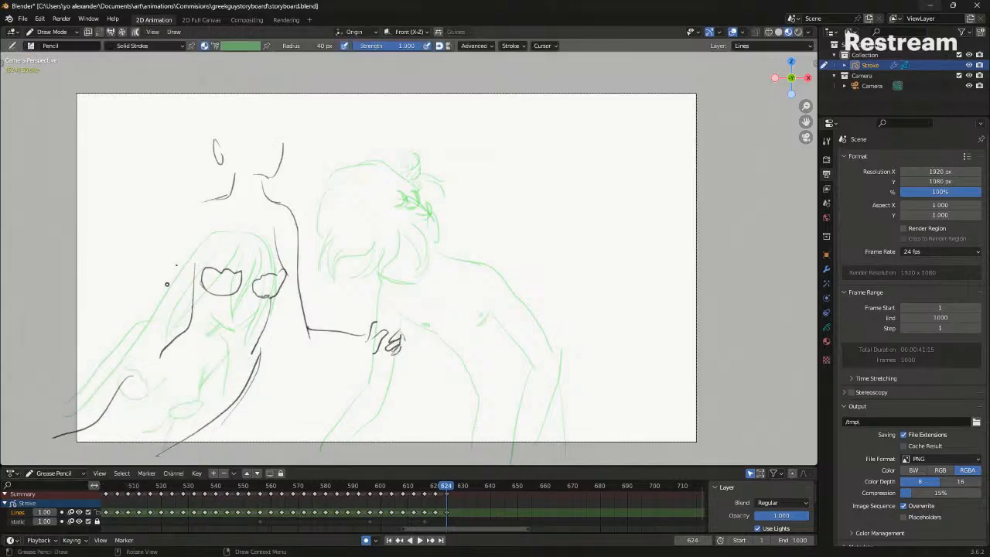
left_click_drag(210, 198, 133, 291)
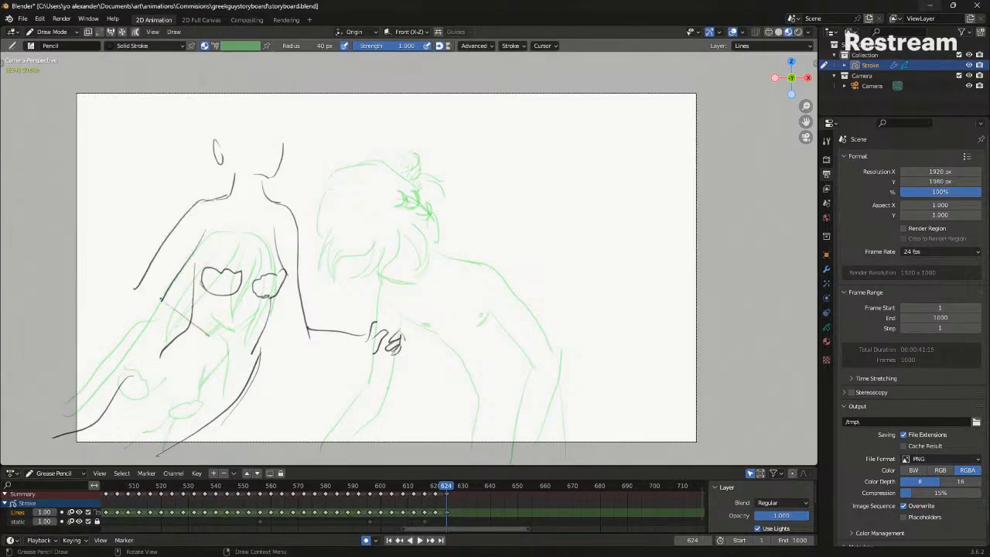
key("ctrl+z")
mouse_move(160, 334)
left_mouse_down()
mouse_move(157, 298)
mouse_move(137, 348)
left_mouse_up()
mouse_move(143, 288)
left_mouse_down()
mouse_move(140, 348)
mouse_move(189, 349)
mouse_move(162, 346)
mouse_move(169, 334)
left_mouse_up()
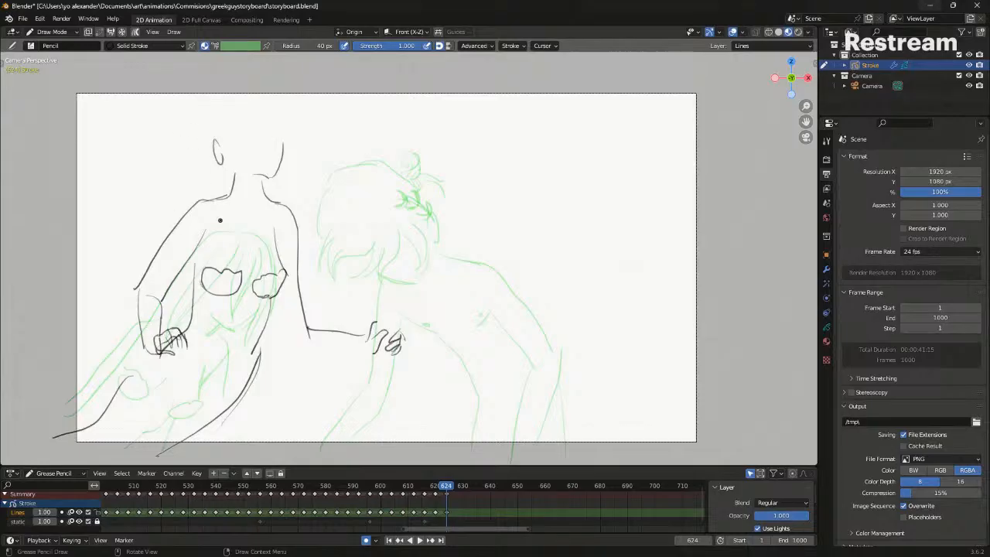
Draw the long-haired figure's outer hair contours on both sides of the head and loose curved lines around the resting hand
key("ctrl+z")
mouse_move(193, 87)
left_mouse_down()
mouse_move(225, 193)
mouse_move(211, 181)
mouse_move(226, 189)
left_mouse_up()
key("ctrl+z")
mouse_move(279, 96)
left_mouse_down()
mouse_move(309, 223)
mouse_move(304, 283)
left_mouse_up()
left_click_drag(150, 312, 120, 344)
left_click_drag(199, 294, 172, 317)
left_click_drag(206, 313, 178, 335)
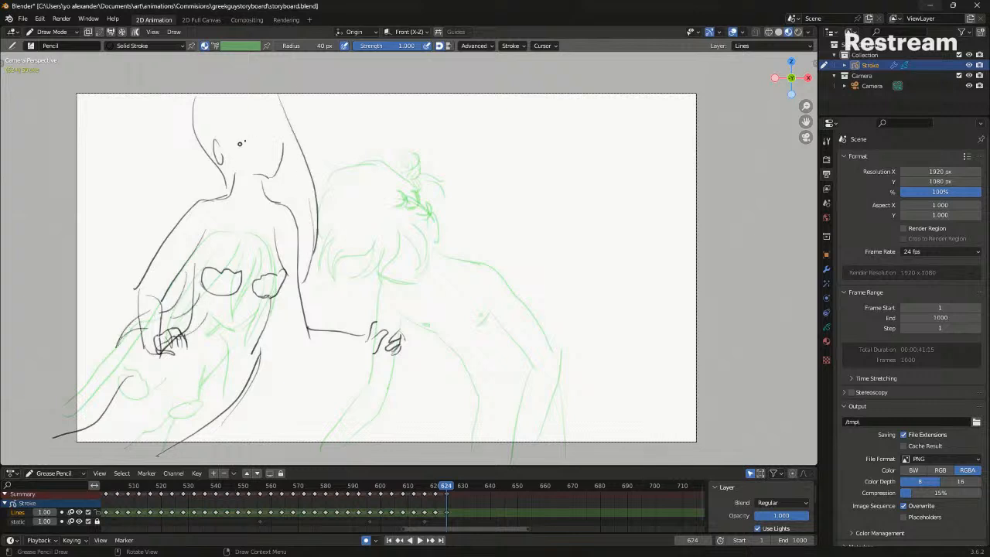
Draw the long-haired figure's fringe and side strands around the face, and compare the drawing with the preceding frame
mouse_move(260, 110)
left_mouse_down()
mouse_move(293, 172)
mouse_move(246, 141)
left_mouse_up()
key("ctrl+z")
mouse_move(253, 106)
left_mouse_down()
mouse_move(237, 131)
mouse_move(255, 189)
left_mouse_up()
left_click_drag(232, 140, 254, 199)
left_click_drag(280, 130, 301, 198)
left_click_drag(284, 156, 300, 197)
key("alt+shift+z")
key("Left")
key("Right")
key("Left")
key("Right")
key("alt+shift+z")
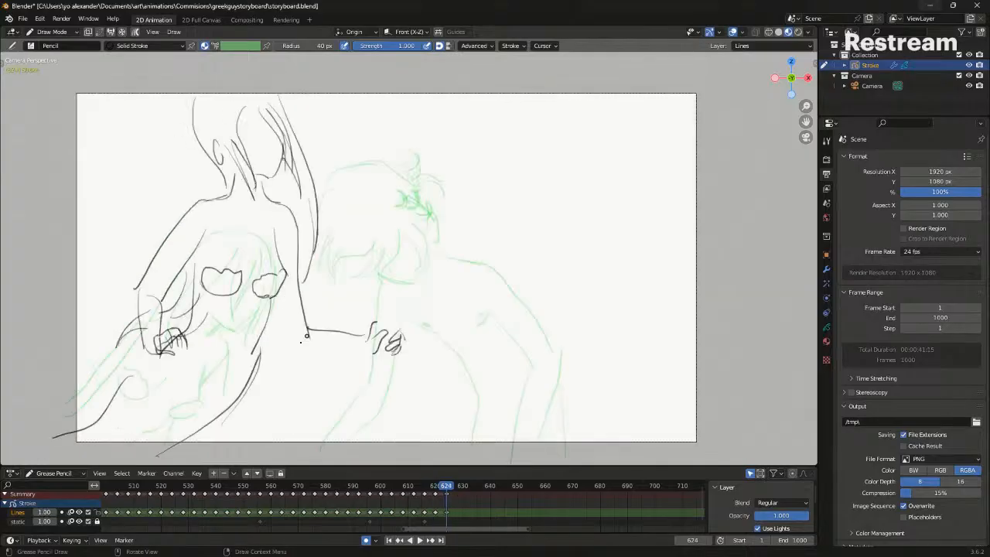
Draw the lower contour of the long-haired figure's outstretched forearm and compare the pose with the preceding frame
left_click_drag(286, 340, 367, 356)
key("ctrl+z")
key("ctrl+z")
left_click_drag(286, 338, 358, 350)
key("alt+shift+z")
key("Left")
key("Right")
key("alt+shift+z")
key("ctrl+z")
Draw both contours of the bent-over figure's grabbed arm and the chest line starting at the armpit
left_click_drag(382, 283, 372, 325)
mouse_move(369, 348)
left_mouse_down()
mouse_move(340, 451)
mouse_move(370, 450)
left_mouse_up()
key("shift+alt+z")
key("Down")
key("Up")
key("shift+alt+z")
left_click_drag(398, 312, 438, 338)
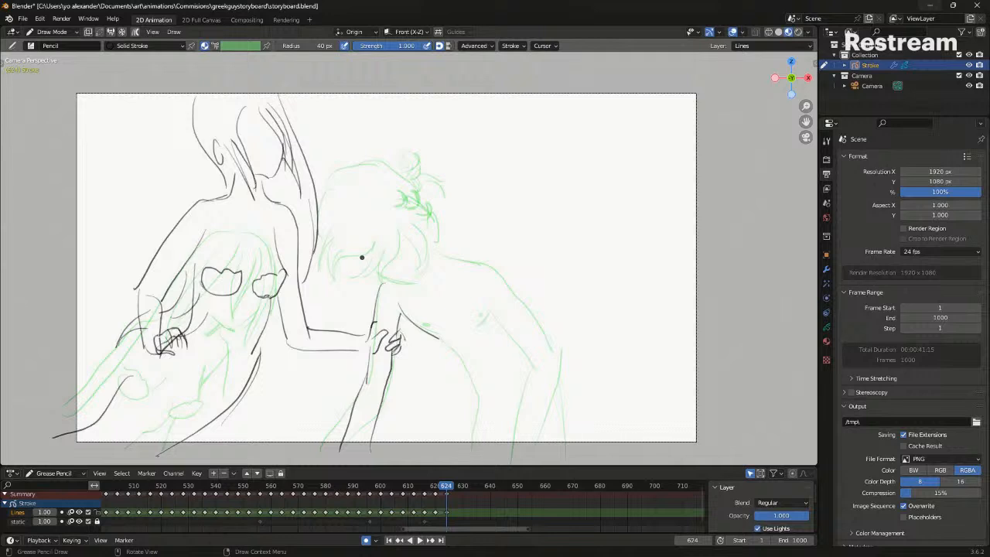
left_click_drag(356, 258, 382, 250)
key("ctrl+z")
key("ctrl+z")
left_click_drag(414, 241, 435, 239)
key("ctrl+z")
key("ctrl+z")
key("ctrl+z")
Sculpt the grabbed arm and gripping hand inward, and compare the result with the neighbouring keyframe
key("Tab")
key("ctrl+Tab")
left_click(410, 384)
mouse_move(379, 379)
left_mouse_down()
mouse_move(340, 339)
mouse_move(406, 214)
left_mouse_up()
key("alt+shift+z")
key("Down")
key("Up")
key("alt+shift+z")
key("ctrl+Tab")
left_click(413, 252)
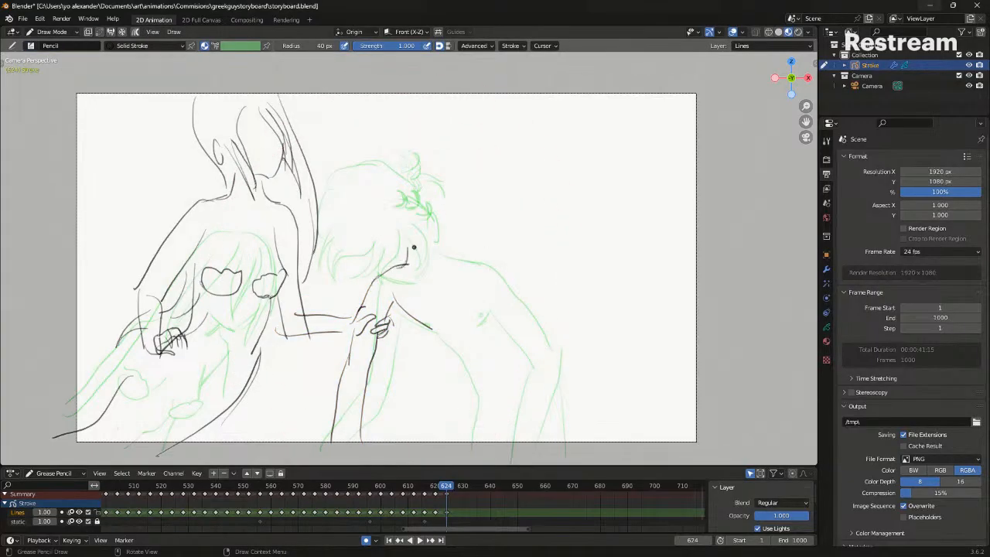
Draw the bent-over figure's neck, tilted jaw line, shut eyes and small open mouth
left_click_drag(413, 206, 423, 278)
key("ctrl+z")
mouse_move(412, 207)
left_mouse_down()
mouse_move(426, 272)
mouse_move(468, 263)
mouse_move(492, 241)
left_mouse_up()
left_click_drag(448, 270, 496, 235)
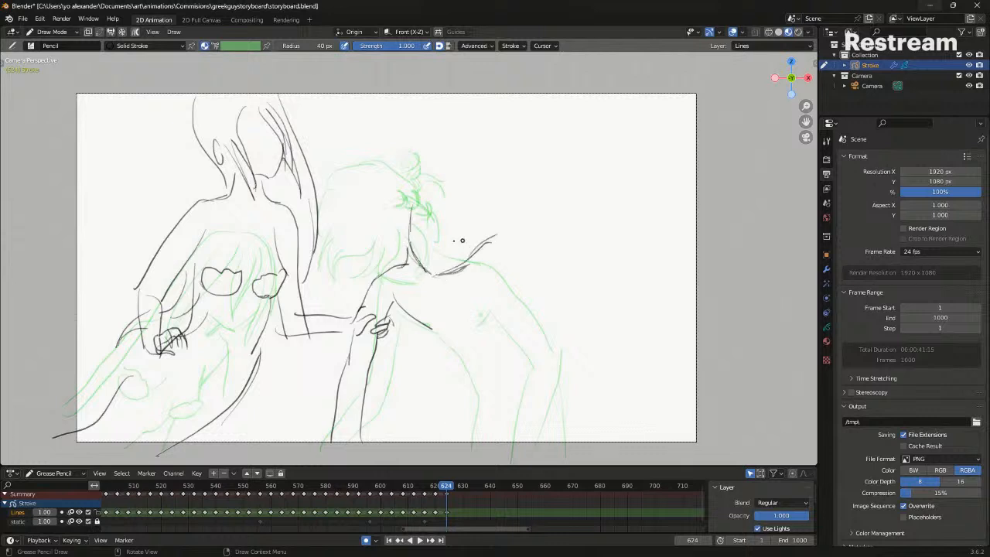
mouse_move(423, 220)
left_mouse_down()
mouse_move(450, 226)
mouse_move(444, 262)
left_mouse_up()
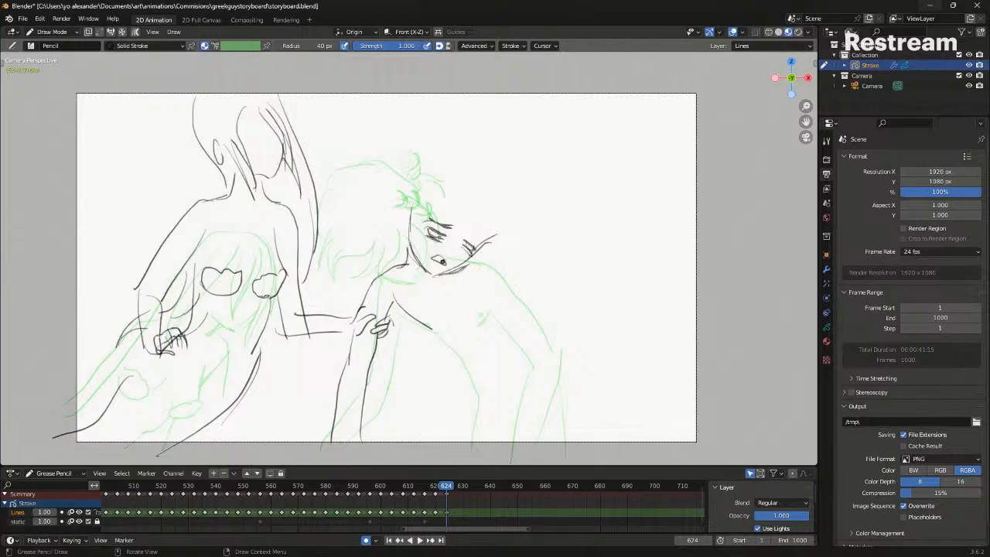
Draw the bent-over figure's fringe, side strands and spiky outer hair contour around the face
left_click_drag(468, 225, 473, 247)
mouse_move(458, 203)
left_mouse_down()
mouse_move(427, 246)
mouse_move(473, 217)
mouse_move(502, 234)
mouse_move(496, 248)
mouse_move(404, 199)
mouse_move(395, 229)
left_mouse_up()
mouse_move(448, 154)
left_mouse_down()
mouse_move(489, 187)
mouse_move(499, 216)
left_mouse_up()
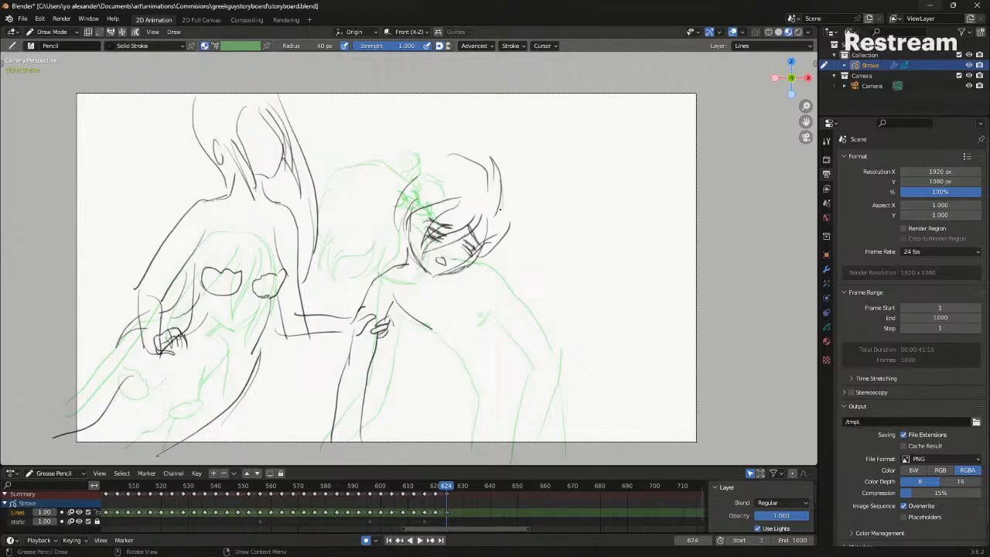
left_click_drag(502, 181, 500, 230)
Draw the outer and inner contours of the bent-over figure's free shoulder and arm
left_click_drag(474, 263, 522, 300)
key("ctrl+z")
left_click_drag(473, 264, 524, 300)
key("ctrl+z")
mouse_move(470, 264)
left_mouse_down()
mouse_move(553, 297)
mouse_move(555, 352)
mouse_move(536, 408)
left_mouse_up()
left_click_drag(470, 286, 532, 302)
key("ctrl+z")
mouse_move(471, 286)
left_mouse_down()
mouse_move(533, 308)
mouse_move(515, 404)
left_mouse_up()
Sculpt the bent-over figure's free arm into a shorter bent pose with the elbow raised outward
key("Tab")
key("ctrl+Tab")
left_click(544, 454)
left_click_drag(535, 454, 501, 398)
key("ctrl+Tab")
left_click(481, 313)
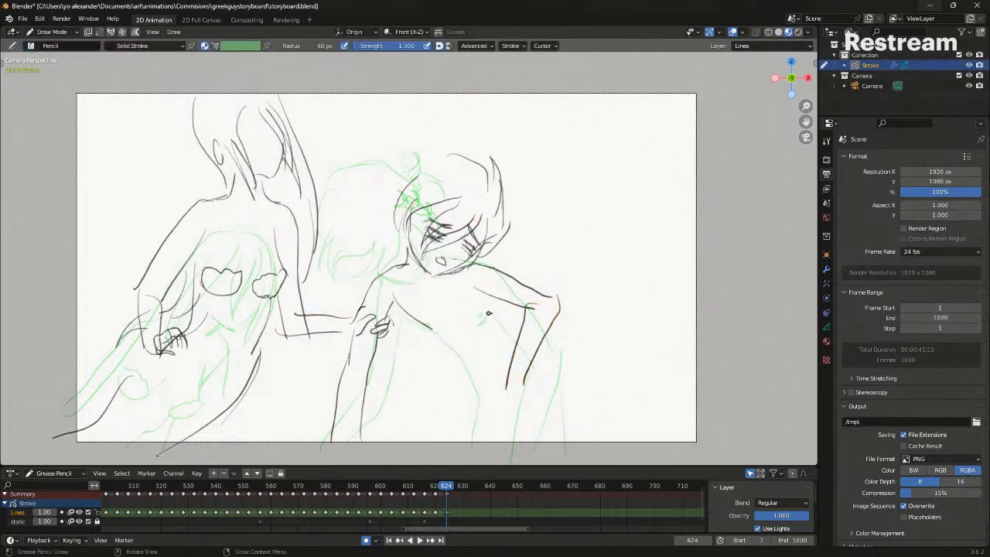
Draw the armpit and torso side lines down past the frame's lower edge, and compare with frame 620
left_click_drag(498, 300, 507, 332)
left_click_drag(468, 397, 454, 457)
left_click_drag(543, 352, 523, 459)
key("alt+shift+z")
key("Down")
key("Up")
key("Down")
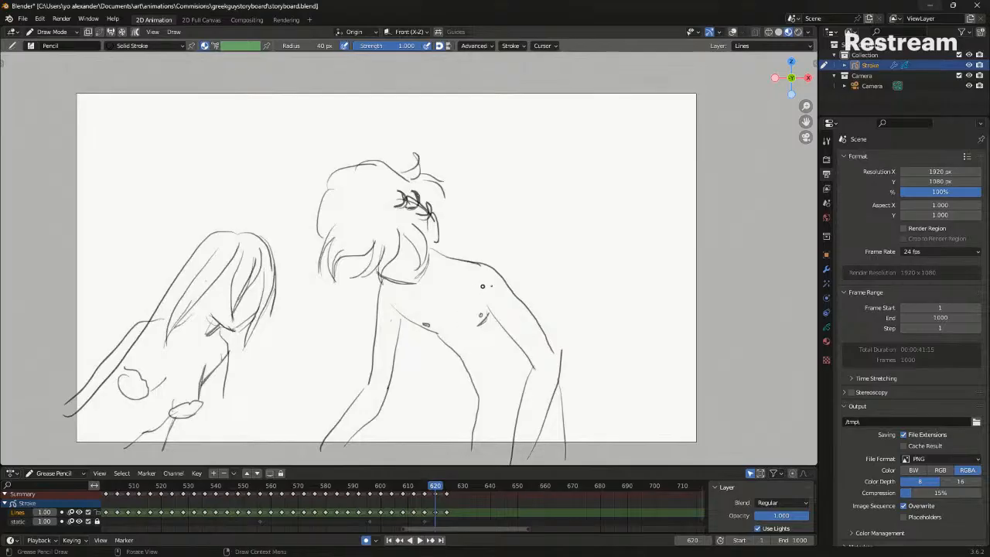
At frame 620, lasso the bent-over figure's strokes and move the figure slightly down
key("Tab")
mouse_move(568, 235)
right_mouse_down("ctrl")
mouse_move(331, 167)
mouse_move(517, 246)
right_mouse_up("ctrl")
key("g")
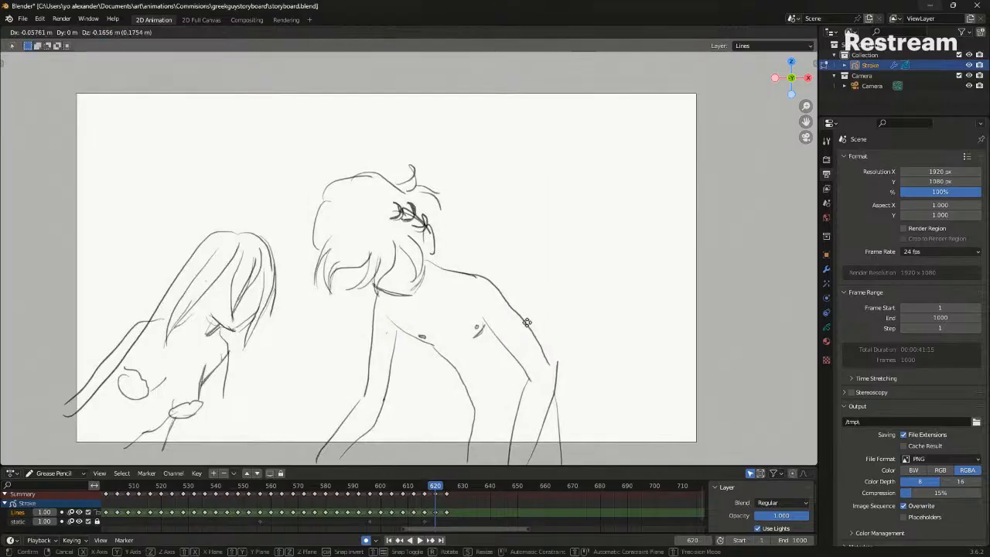
left_click(532, 335)
At frame 624, sculpt the bent-over figure's grabbed arm and torso, and compare the pose with the preceding frame
key("Up")
right_click_drag(552, 335, 548, 330, "ctrl")
right_click_drag(395, 377, 393, 395, "ctrl")
key("ctrl+Tab")
left_click(393, 448)
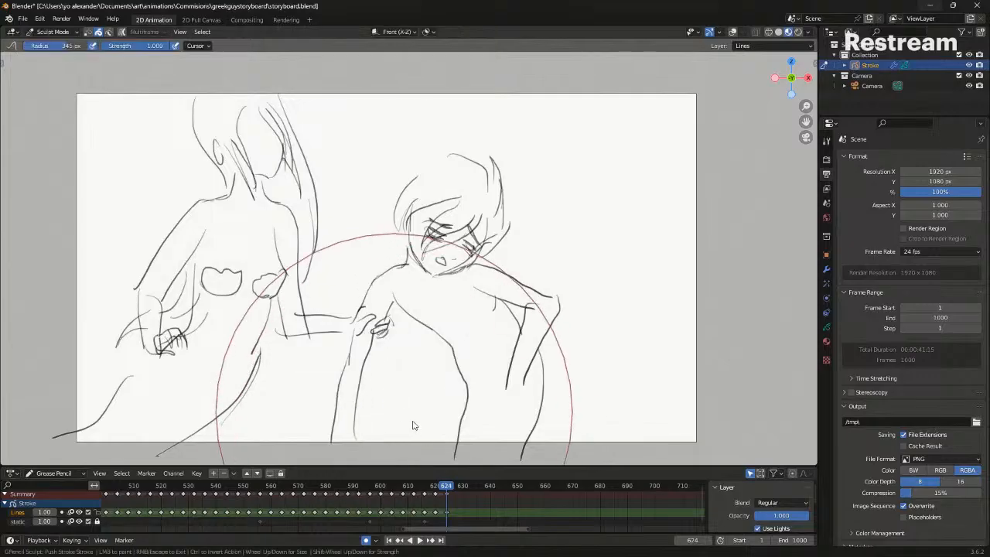
middle_click_drag(404, 259, 403, 155, "shift")
middle_click_drag(402, 294, 409, 212, "shift")
middle_click_drag(395, 323, 350, 463, "shift")
key("Down")
key("Up")
Rework the bent-over figure's face by redrawing the far shut eye with flatter lines
key("ctrl+Tab")
left_click(416, 289)
key("ctrl+Tab")
left_click(417, 212)
key("ctrl+Tab")
left_click(393, 276)
mouse_move(443, 173)
left_mouse_down()
mouse_move(456, 168)
mouse_move(437, 159)
mouse_move(491, 254)
mouse_move(467, 138)
left_mouse_up()
key("ctrl+Tab")
left_click(460, 118)
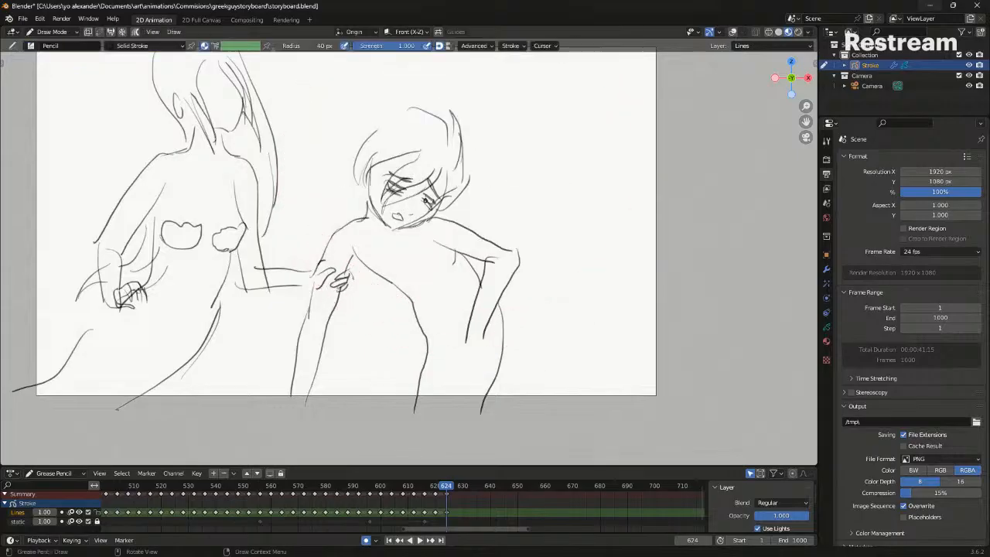
key("Tab")
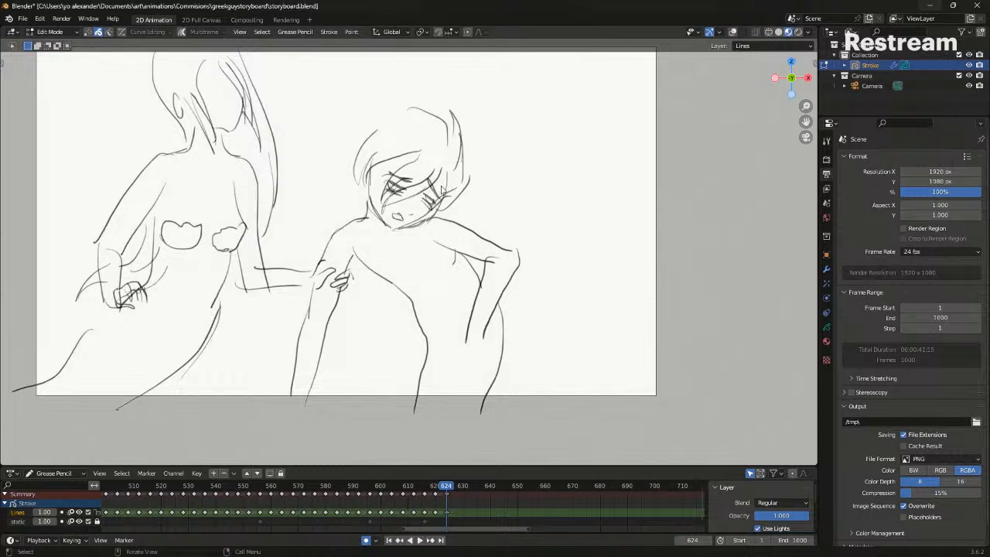
key("ctrl+Tab")
left_click(433, 248)
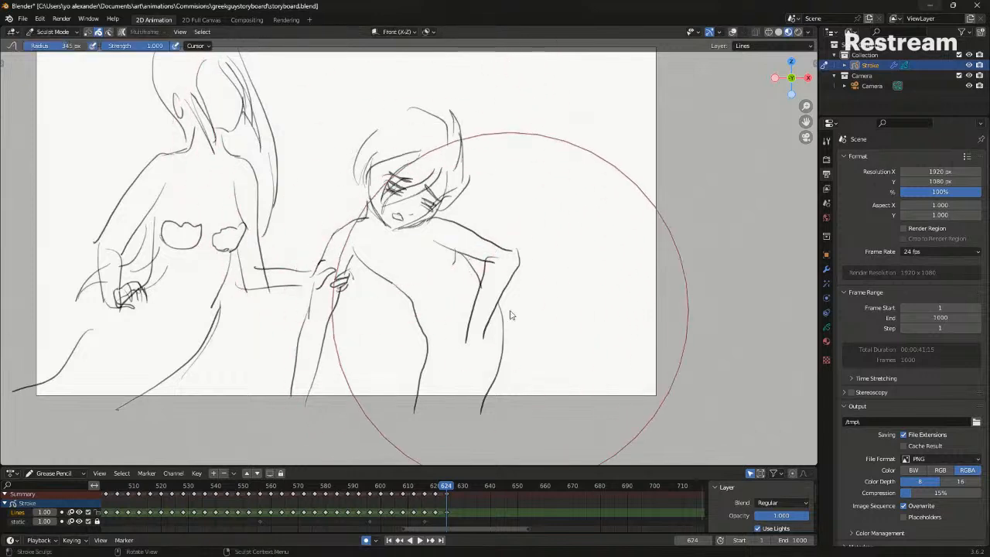
Compare with the adjacent frame and add curved hair strokes at the back of the bent-over figure's head
key("Left")
key("Right")
key("ctrl+Tab")
left_click(362, 130)
left_click_drag(378, 127, 350, 160)
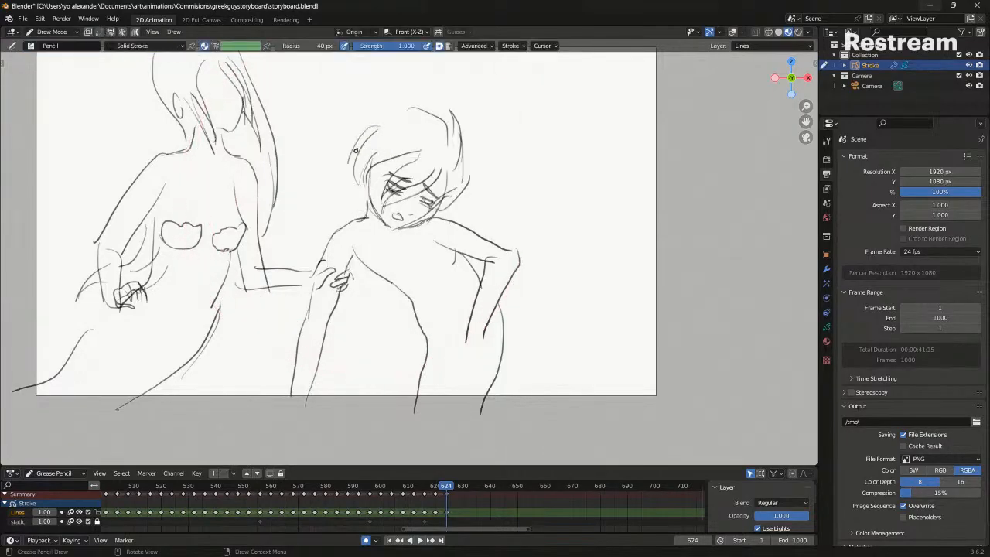
Sculpt the bent-over figure's waist line so that it slants outward below the bent arm
key("ctrl+Tab")
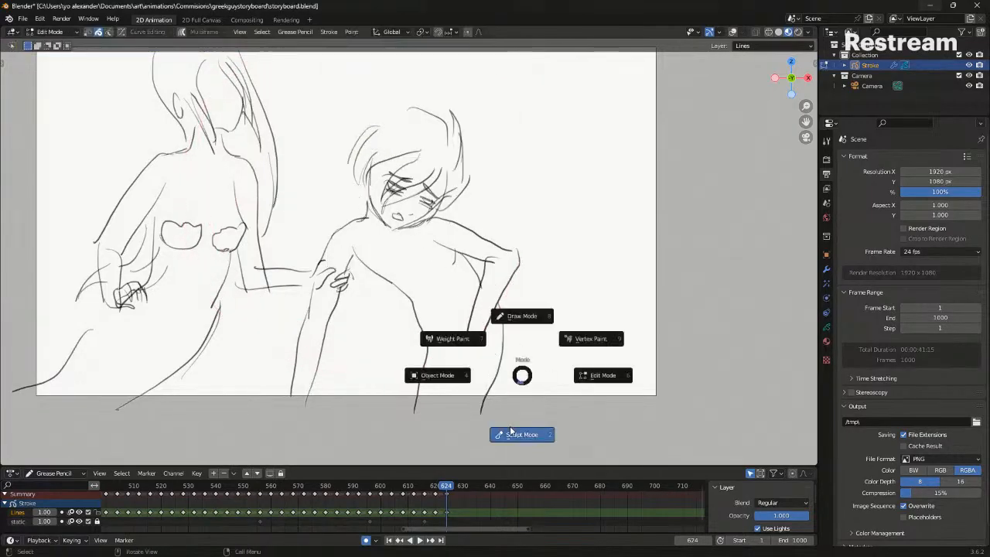
left_click(453, 335)
middle_click_drag(570, 402, 532, 194, "shift")
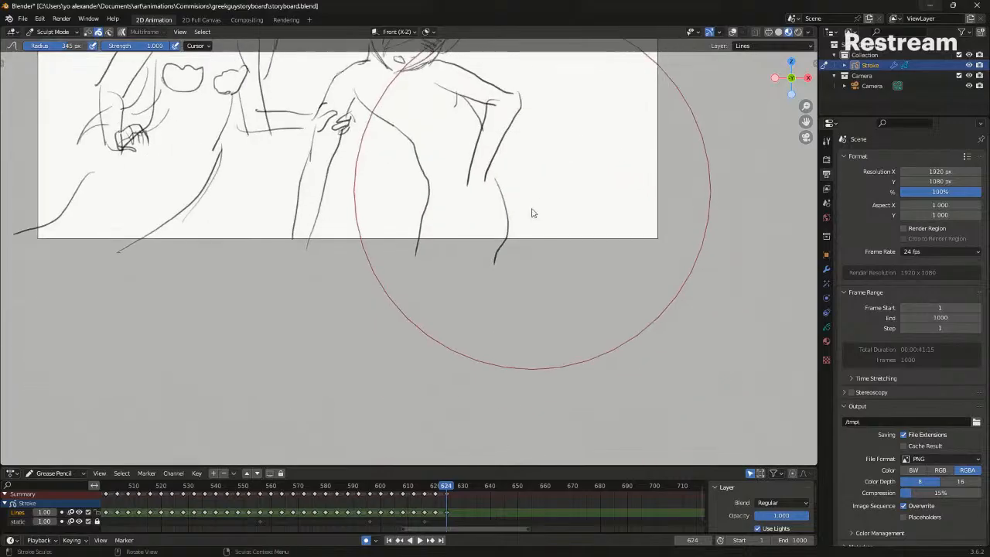
middle_click_drag(432, 108, 418, 259, "shift")
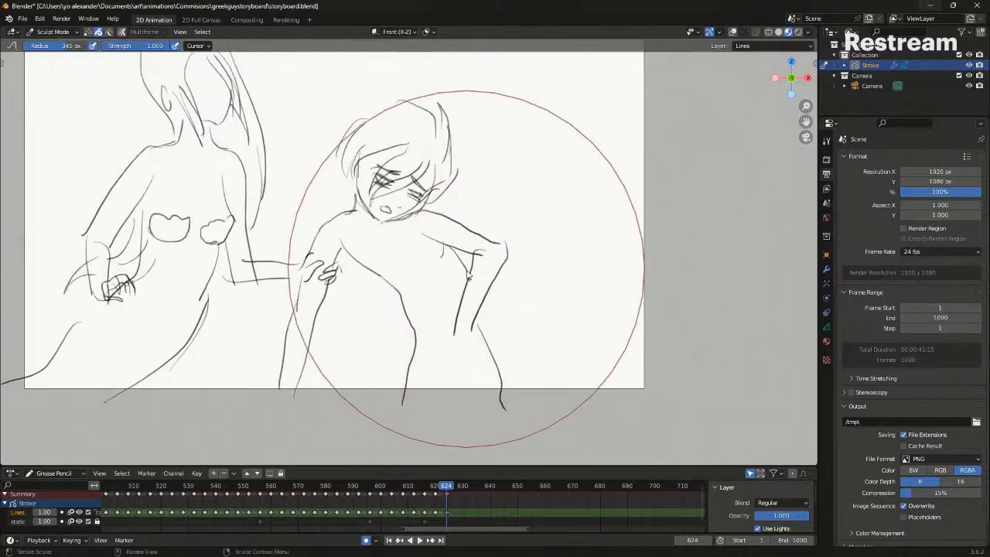
Sculpt the bent-over figure's free arm so the elbow sits lower and farther out, checking it against frame 620
key("Tab")
key("ctrl+Tab")
left_click(496, 319)
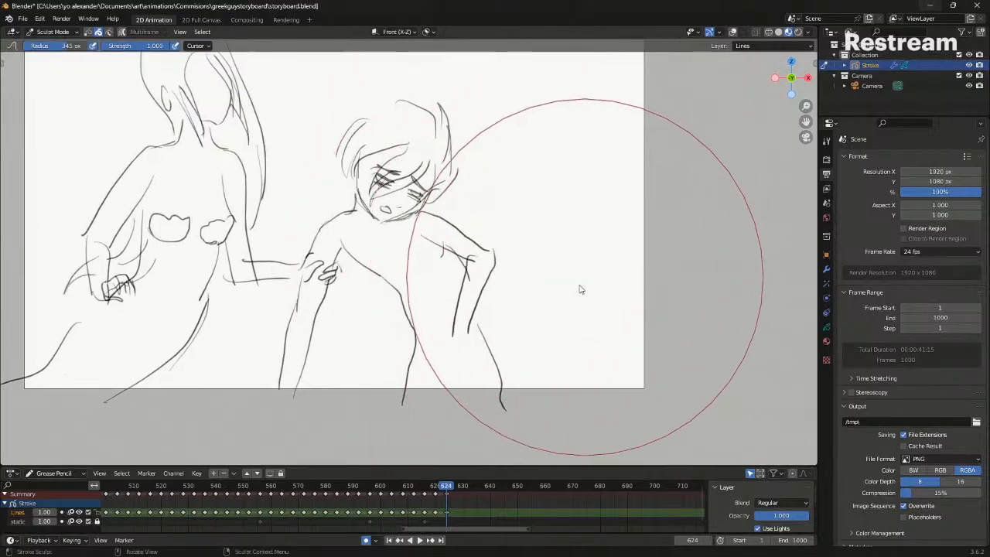
key("Down")
key("Up")
key("shift+alt+z")
mouse_move(497, 325)
left_mouse_down()
mouse_move(490, 312)
mouse_move(531, 232)
mouse_move(525, 211)
left_mouse_up()
key("shift+alt+z")
key("Down")
key("Up")
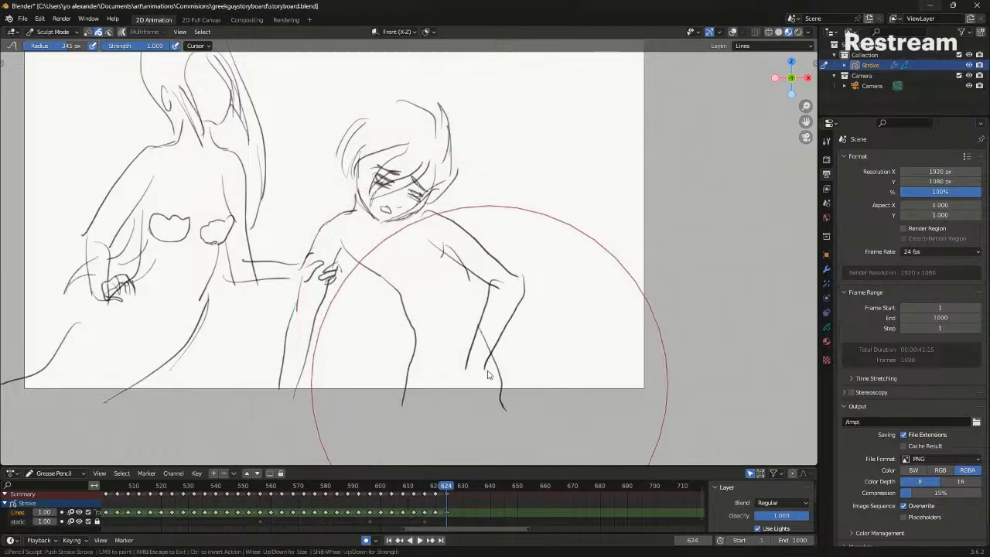
key("Down")
middle_click_drag(485, 345, 487, 374, "shift")
key("Up")
Insert a blank Grease Pencil keyframe at frame 628 and show the onion-skin overlay for drawing
key("Right")
key("Right")
key("Right")
key("Right")
key("ctrl+Tab")
left_click(411, 259)
key("shift+i")
key("shift+alt+z")
Draw the second figure's shoulders and the arm folded across the body toward the gripped wrist
mouse_move(342, 261)
left_mouse_down()
mouse_move(385, 240)
mouse_move(319, 280)
left_mouse_up()
key("ctrl+z")
key("ctrl+z")
left_click_drag(445, 247, 491, 307)
key("ctrl+z")
key("ctrl+z")
left_click_drag(441, 244, 446, 326)
mouse_move(433, 265)
left_mouse_down()
mouse_move(412, 319)
mouse_move(331, 296)
mouse_move(389, 335)
mouse_move(447, 326)
left_mouse_up()
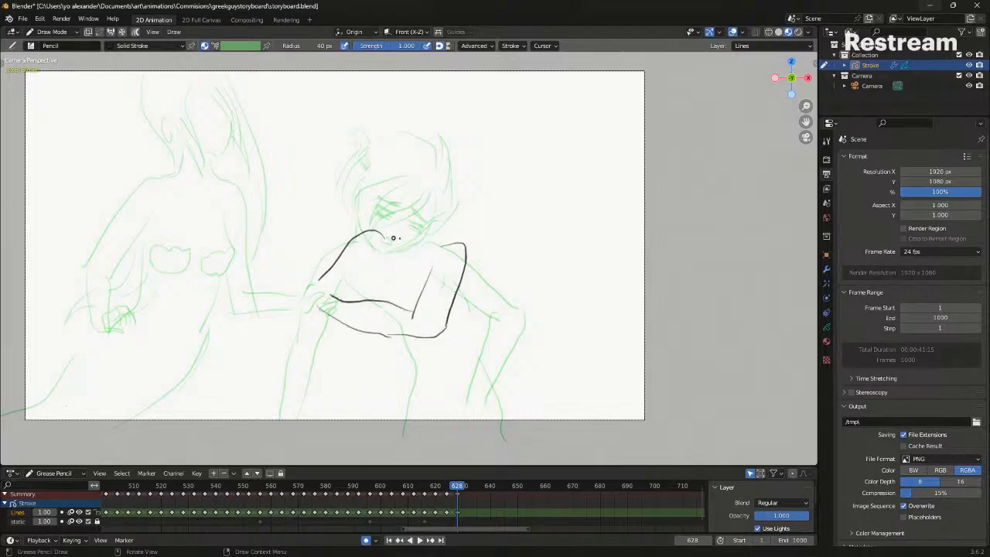
Draw the second figure's neck lines and two round open eyes above the shoulders
mouse_move(381, 230)
left_mouse_down()
mouse_move(421, 225)
mouse_move(428, 203)
mouse_move(416, 208)
left_mouse_up()
key("ctrl+z")
key("ctrl+z")
mouse_move(463, 171)
left_mouse_down()
mouse_move(451, 180)
mouse_move(450, 170)
mouse_move(455, 181)
mouse_move(457, 172)
mouse_move(485, 184)
left_mouse_up()
key("ctrl+z")
key("ctrl+z")
key("ctrl+z")
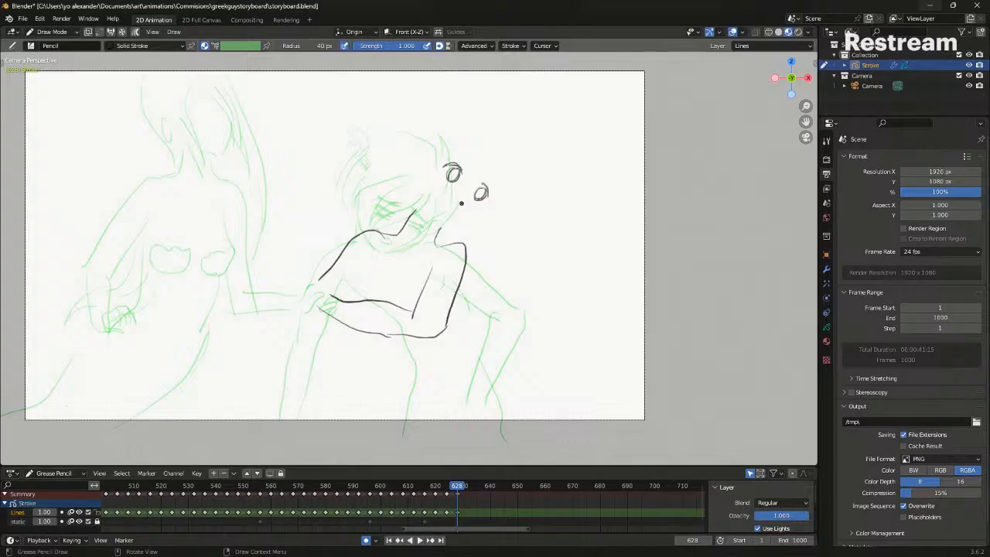
Draw the second figure's mouth, nose, eyebrow, jaw line and ear around the open eyes
left_click_drag(455, 204, 454, 205)
mouse_move(472, 159)
left_mouse_down()
mouse_move(449, 155)
mouse_move(473, 162)
mouse_move(490, 197)
left_mouse_up()
key("ctrl+z")
key("ctrl+z")
key("ctrl+z")
mouse_move(446, 162)
left_mouse_down()
mouse_move(471, 163)
mouse_move(417, 218)
left_mouse_up()
key("ctrl+z")
mouse_move(424, 178)
left_mouse_down()
mouse_move(418, 217)
mouse_move(473, 221)
mouse_move(504, 200)
left_mouse_up()
mouse_move(424, 163)
left_mouse_down()
mouse_move(416, 180)
mouse_move(427, 184)
mouse_move(425, 164)
left_mouse_up()
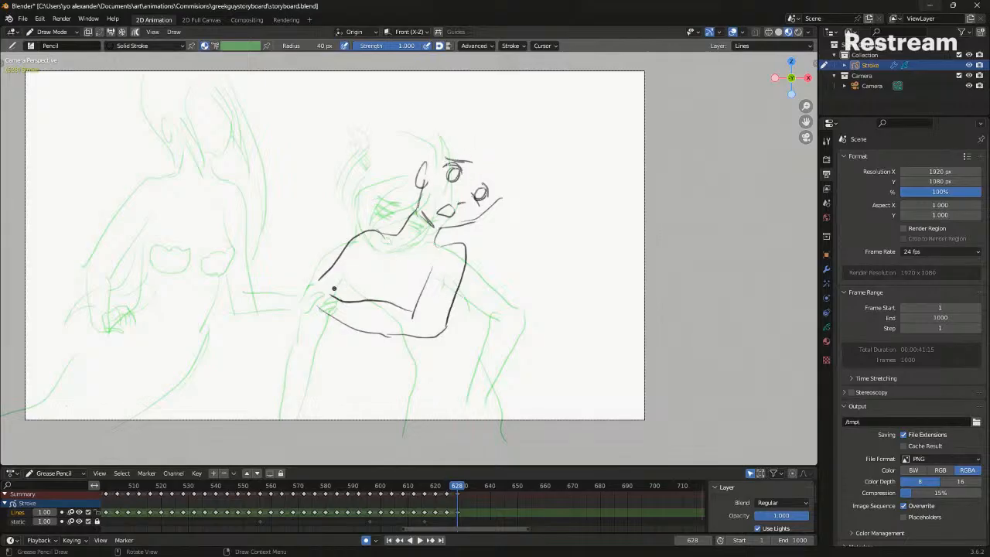
Draw two curved lines below the folded forearm and the inner line of the grabbed upper arm
key("ctrl+z")
left_click_drag(290, 316, 362, 361)
left_click_drag(343, 325, 374, 363)
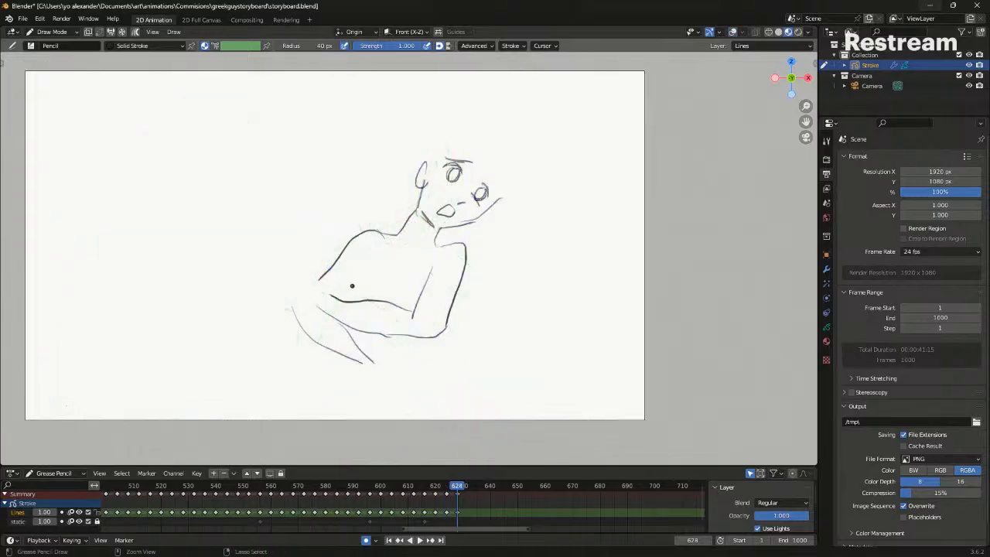
left_click_drag(356, 261, 358, 301)
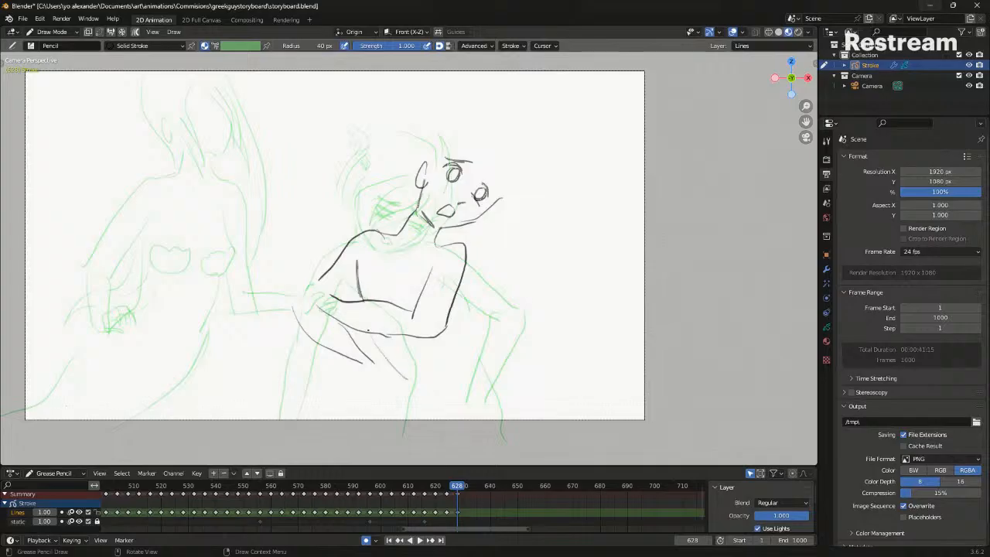
Draw both sides of the second figure's torso down to the frame edge and compare with frame 624
left_click_drag(378, 340, 418, 429)
left_click_drag(464, 317, 487, 363)
left_click_drag(459, 291, 515, 430)
left_click_drag(437, 411, 453, 424)
key("shift+alt+z")
key("Up")
key("Down")
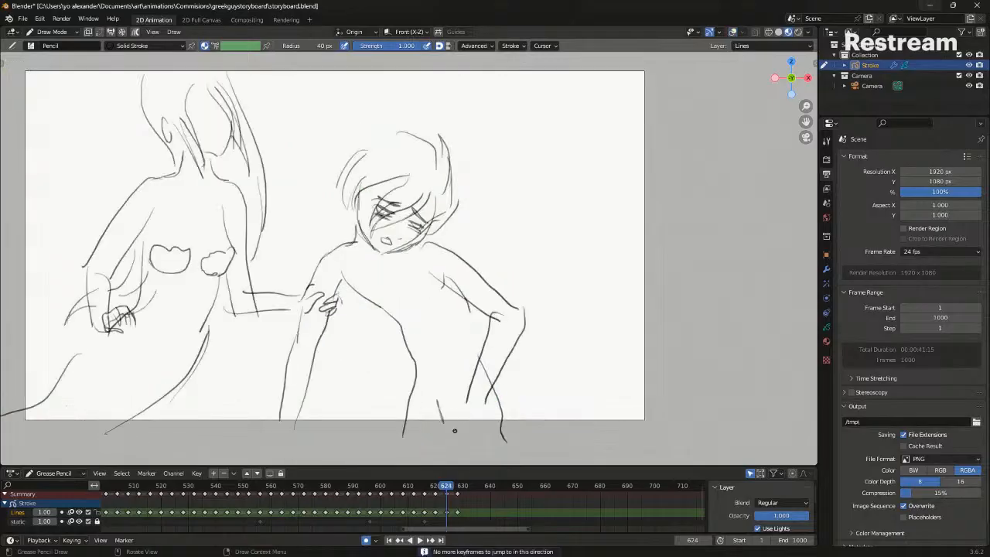
key("Down")
key("Up")
key("Up")
key("shift+alt+z")
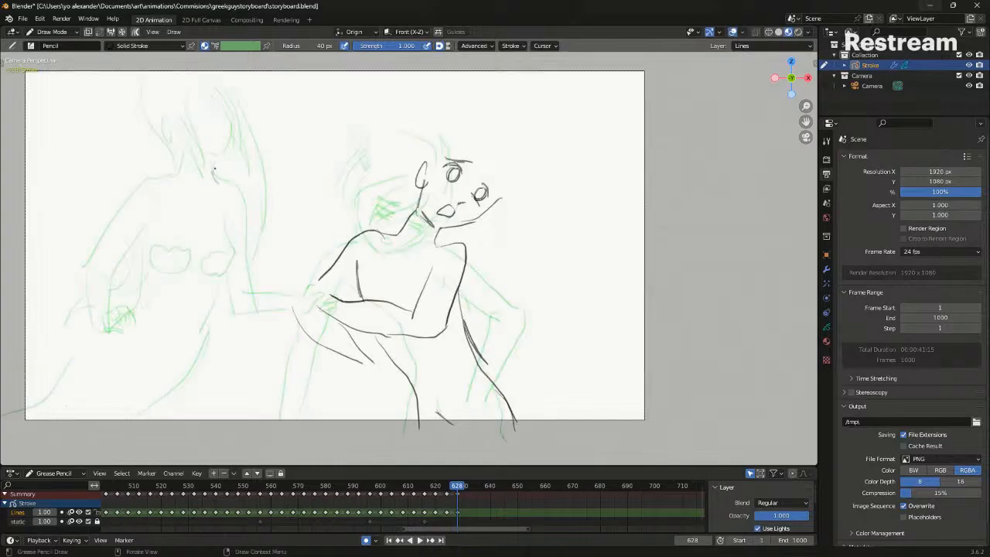
Draw the long-haired figure's front neck line, shoulder and extended arm reaching the grabbed wrist, plus the jaw line
key("ctrl+z")
mouse_move(218, 153)
left_mouse_down()
mouse_move(246, 190)
mouse_move(252, 269)
mouse_move(303, 294)
left_mouse_up()
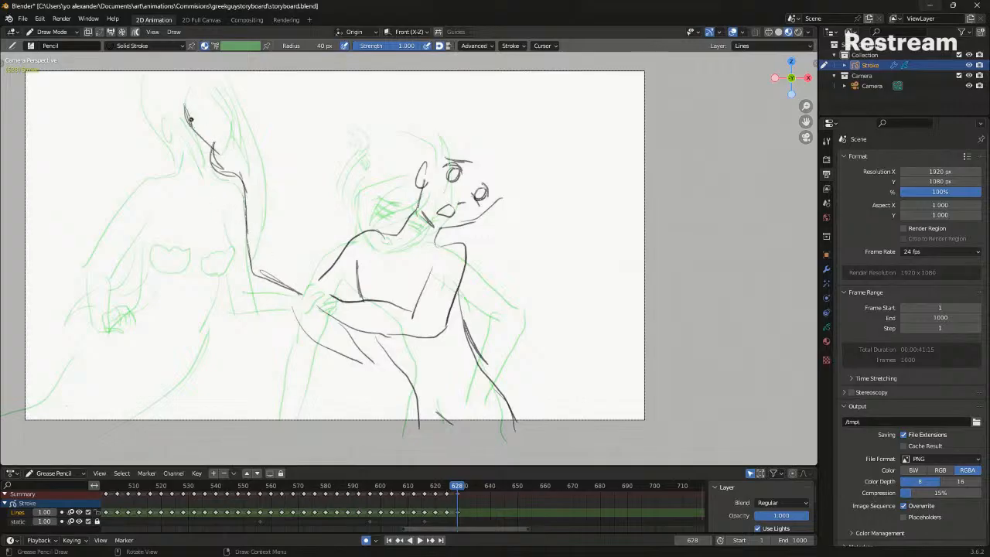
mouse_move(194, 100)
left_mouse_down()
mouse_move(216, 147)
mouse_move(256, 128)
mouse_move(266, 98)
left_mouse_up()
key("ctrl+z")
Draw the long-haired figure's back neck line, far shoulder and the bent arm resting on the hip
mouse_move(190, 121)
left_mouse_down()
mouse_move(181, 157)
mouse_move(144, 179)
mouse_move(138, 200)
left_mouse_up()
key("ctrl+z")
mouse_move(181, 164)
left_mouse_down()
mouse_move(138, 174)
mouse_move(68, 237)
mouse_move(147, 197)
left_mouse_up()
mouse_move(82, 243)
left_mouse_down()
mouse_move(147, 310)
mouse_move(144, 321)
mouse_move(164, 317)
left_mouse_up()
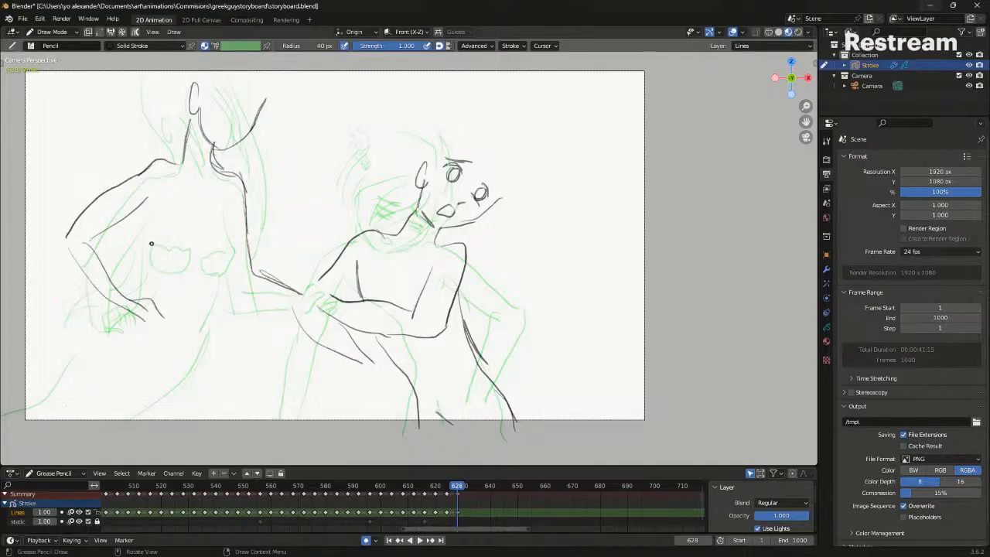
key("ctrl+z")
Draw both sides of the long-haired figure's torso, narrowing at the waist and widening over the hips to the frame edge
left_click_drag(143, 222, 176, 280)
mouse_move(223, 185)
left_mouse_down()
mouse_move(245, 232)
mouse_move(238, 288)
left_mouse_up()
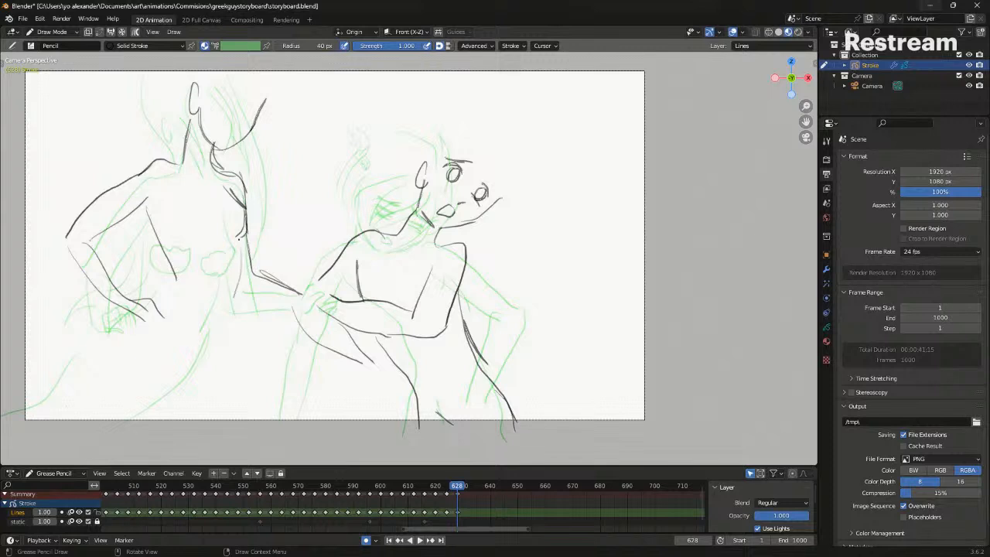
left_click_drag(239, 240, 168, 405)
left_click_drag(175, 272, 144, 300)
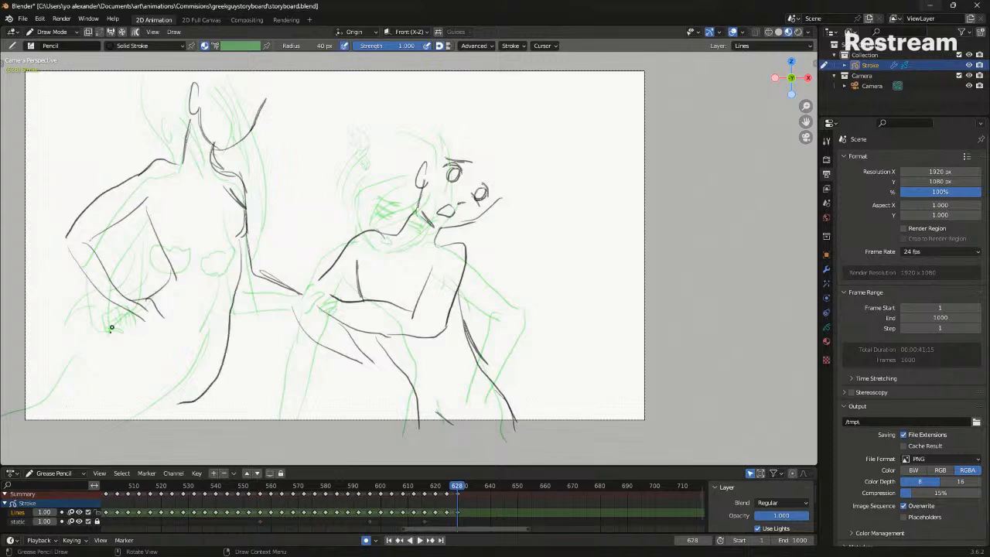
left_click_drag(110, 331, 77, 444)
left_click_drag(195, 401, 164, 436)
Play back the animation without overlays, flip between the neighbouring keyframes and save the storyboard file
key("shift+alt+z")
key("Down")
key("Up")
key("Down")
key("Down")
key("space")
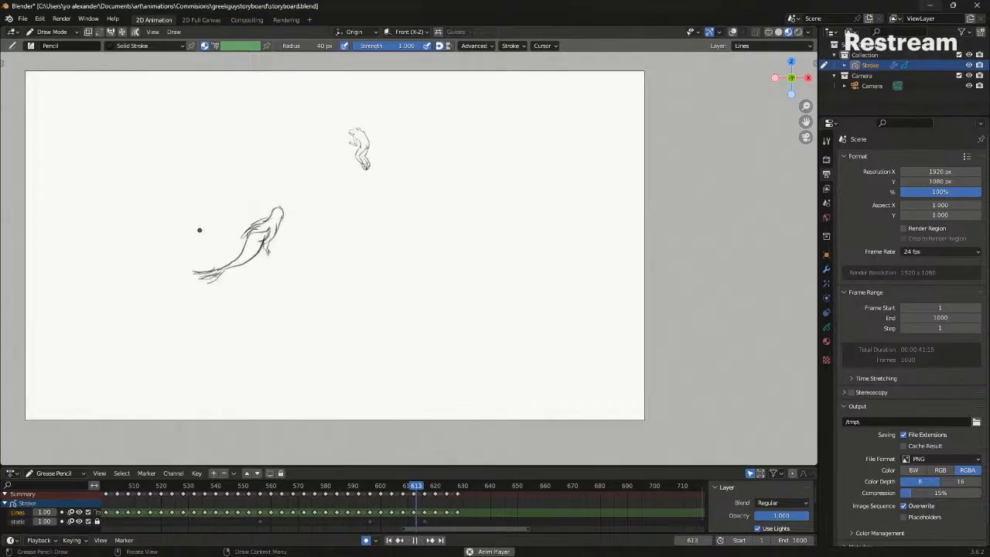
key("Down")
key("Down")
key("Down")
key("Up")
key("Up")
key("ctrl+s")
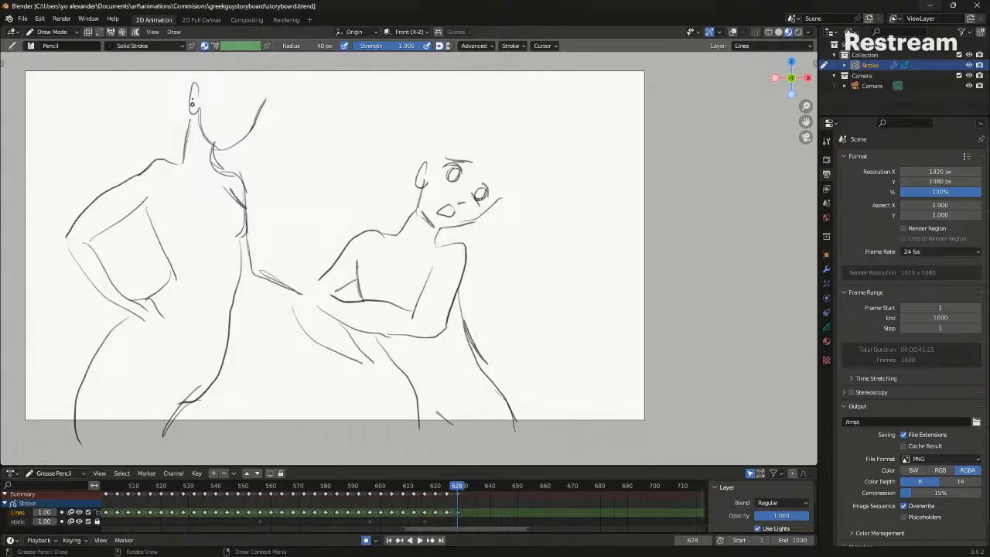
Draw the long-haired figure's flowing hair strands sweeping from the head over the extended arm
key("alt+shift+z")
left_click_drag(163, 65, 157, 130)
key("ctrl+z")
left_click(155, 46)
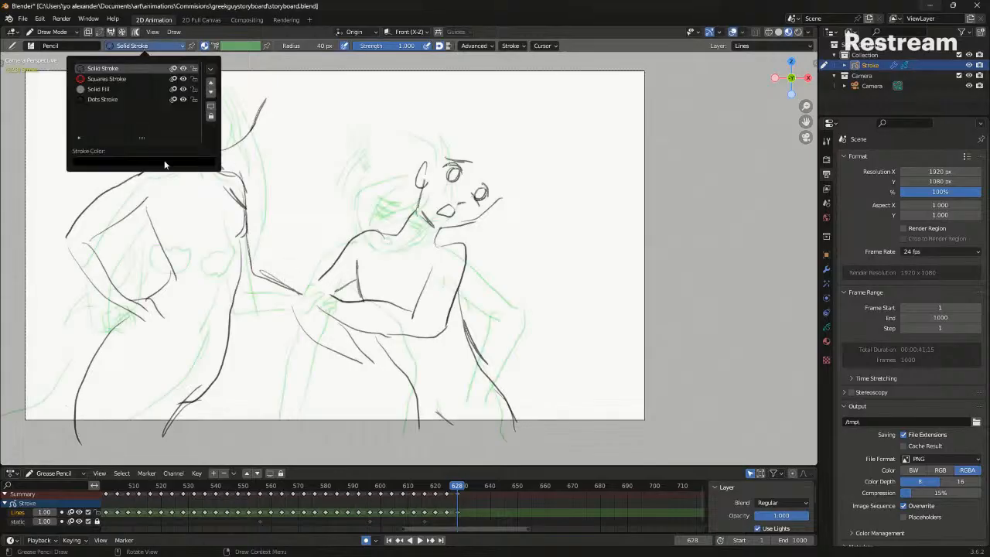
mouse_move(126, 62)
left_mouse_down()
mouse_move(130, 132)
mouse_move(164, 161)
left_mouse_up()
left_click_drag(275, 86, 331, 207)
left_click_drag(289, 116, 319, 224)
left_click_drag(294, 139, 272, 255)
left_click_drag(260, 217, 255, 248)
Draw the hair on the far side of the long-haired figure's head and compare with the previous keyframe
left_click_drag(124, 83, 142, 159)
left_click_drag(279, 102, 346, 90)
key("ctrl+z")
key("ctrl+z")
key("alt+shift+z")
key("Down")
key("Up")
key("Down")
key("Up")
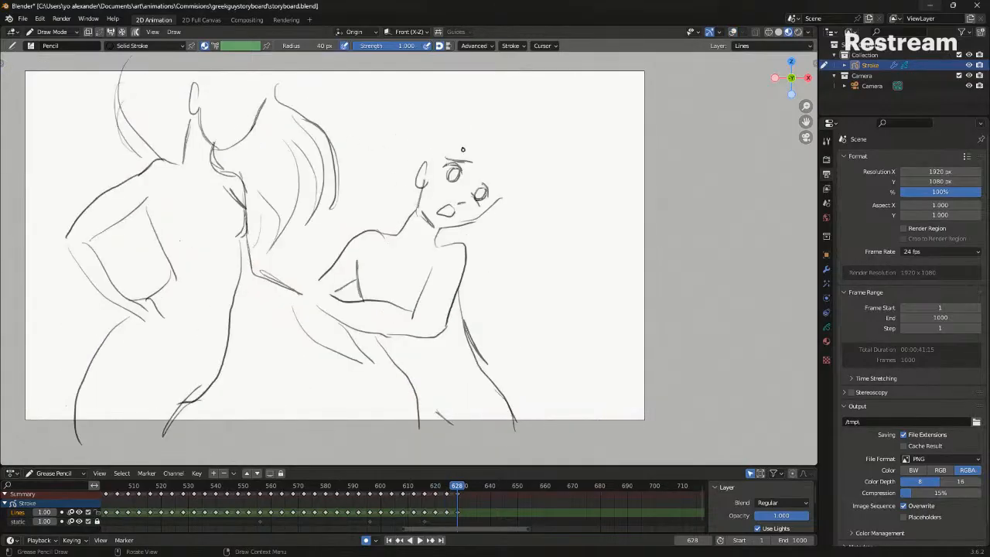
Draw the second figure's short hair and fringe around the face and compare frame 628 with the previous keyframe
mouse_move(469, 134)
left_mouse_down()
mouse_move(428, 158)
mouse_move(486, 144)
mouse_move(448, 161)
mouse_move(504, 167)
mouse_move(489, 198)
mouse_move(510, 171)
left_mouse_up()
mouse_move(465, 124)
left_mouse_down()
mouse_move(391, 169)
mouse_move(409, 200)
left_mouse_up()
left_click_drag(512, 177, 520, 146)
left_click_drag(486, 121, 517, 161)
key("shift+alt+z")
key("Down")
key("shift+alt+z")
key("Up")
key("Down")
key("Up")
Move ahead to frame 634 and start a new blank keyframe on the Lines layer
key("Right")
key("Right")
key("Right")
key("Right")
key("Right")
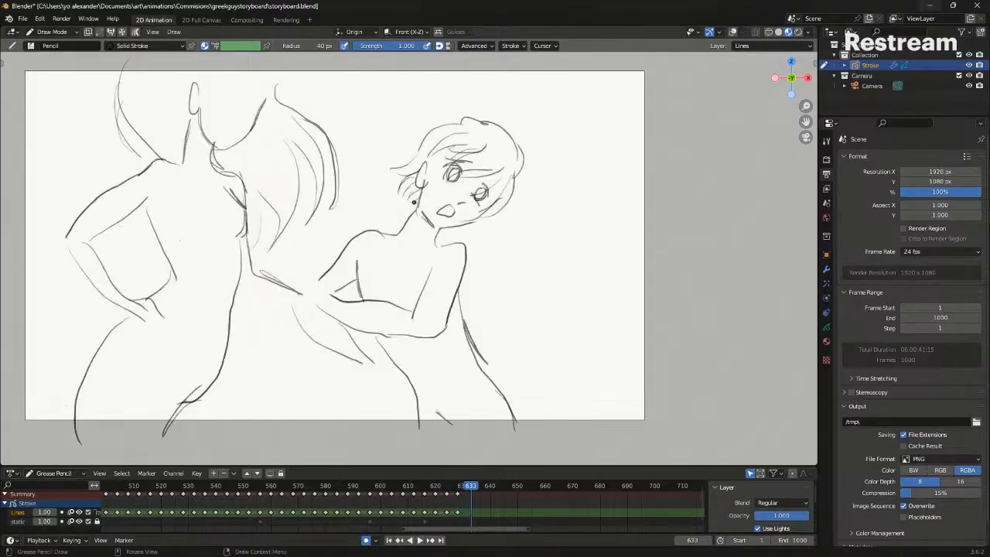
key("Right")
left_click(427, 275)
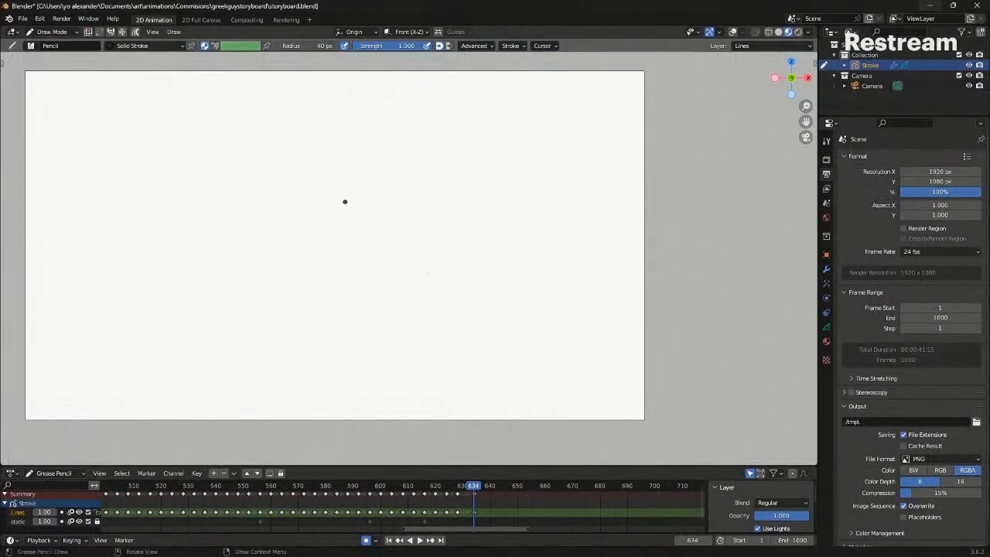
key("ctrl+z")
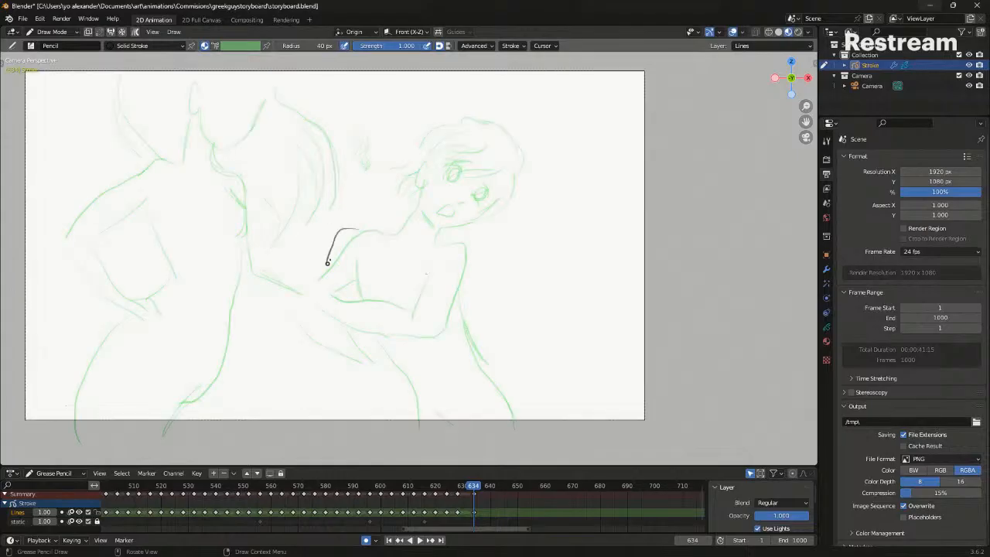
left_click_drag(351, 225, 313, 287)
key("ctrl+z")
key("Down")
key("alt+shift+z")
key("Down")
key("Up")
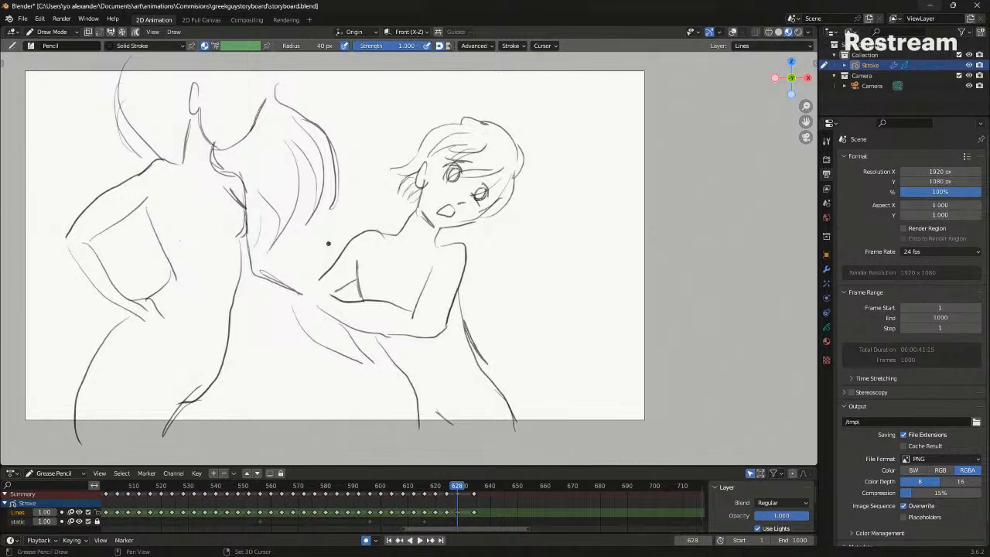
key("Up")
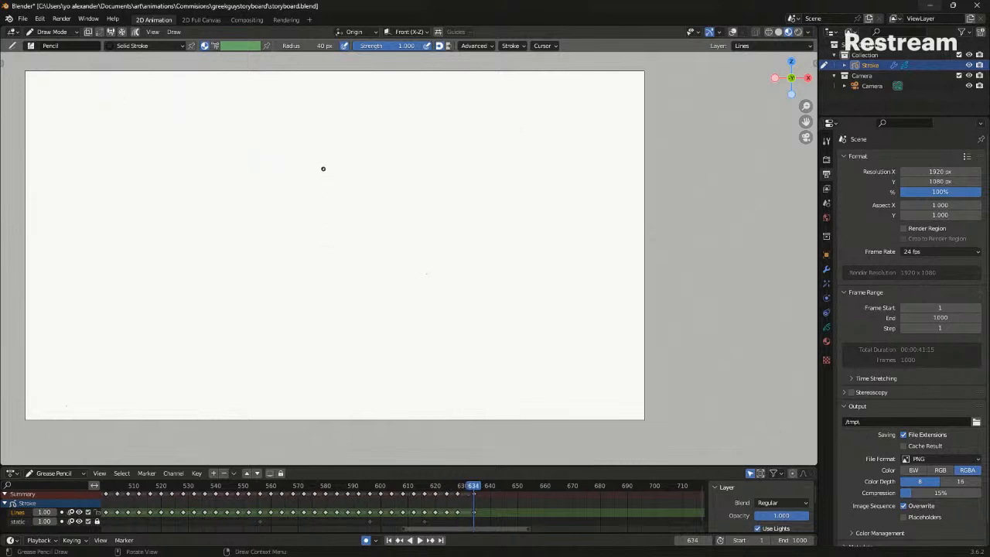
key("alt+shift+z")
key("ctrl+z")
left_click_drag(343, 150, 333, 228)
key("ctrl+z")
Draw the second figure's bowed head at frame 634 with its rounded hair outline and long fringe
left_click_drag(342, 150, 337, 225)
mouse_move(332, 178)
left_mouse_down()
mouse_move(339, 224)
mouse_move(359, 225)
left_mouse_up()
mouse_move(337, 191)
left_mouse_down()
mouse_move(381, 228)
mouse_move(396, 209)
mouse_move(415, 212)
left_mouse_up()
mouse_move(388, 179)
left_mouse_down()
mouse_move(416, 222)
mouse_move(433, 202)
left_mouse_up()
mouse_move(343, 154)
left_mouse_down()
mouse_move(421, 151)
mouse_move(438, 129)
left_mouse_up()
Draw the second figure's hair strands blowing backward and the details around the lowered face
left_click_drag(434, 137, 418, 151)
mouse_move(410, 153)
left_mouse_down()
mouse_move(444, 146)
mouse_move(419, 167)
left_mouse_up()
left_click_drag(419, 167, 446, 167)
mouse_move(442, 185)
left_mouse_down()
mouse_move(420, 193)
mouse_move(441, 186)
left_mouse_up()
mouse_move(435, 195)
left_mouse_down()
mouse_move(418, 207)
mouse_move(428, 209)
left_mouse_up()
left_click_drag(425, 204, 424, 224)
Draw the second figure's shoulders, folded arm and the raised hand with spread fingers
mouse_move(332, 213)
left_mouse_down()
mouse_move(361, 236)
mouse_move(404, 249)
mouse_move(409, 212)
mouse_move(407, 248)
mouse_move(398, 215)
mouse_move(447, 243)
mouse_move(447, 313)
left_mouse_up()
mouse_move(421, 255)
left_mouse_down()
mouse_move(420, 317)
mouse_move(331, 305)
left_mouse_up()
left_click_drag(348, 238, 323, 286)
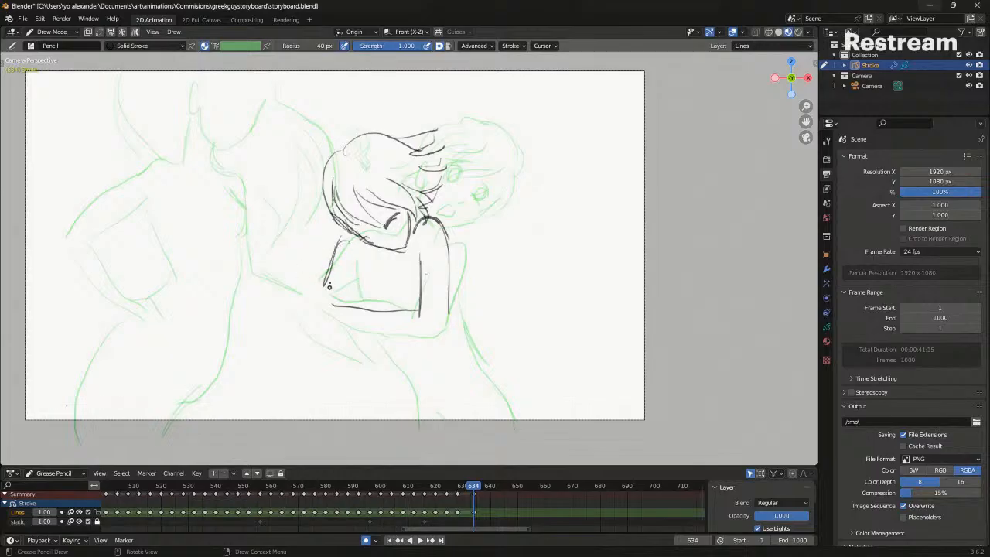
mouse_move(309, 299)
left_mouse_down()
mouse_move(318, 308)
mouse_move(290, 314)
mouse_move(329, 280)
left_mouse_up()
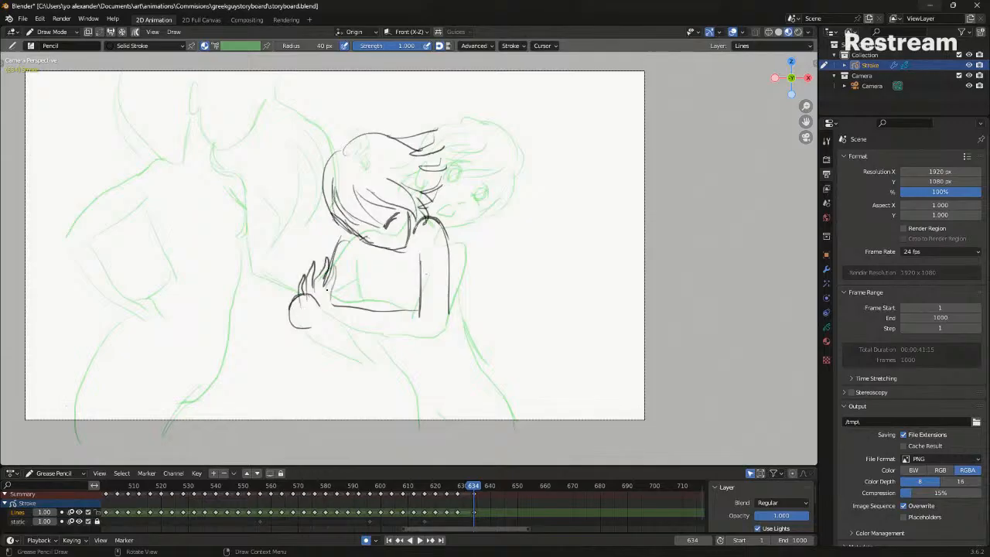
mouse_move(338, 320)
left_mouse_down()
mouse_move(330, 265)
mouse_move(305, 309)
left_mouse_up()
Draw the underside of the forearm, the short chest line and the mouth after comparing with frame 628
key("alt+shift+z")
key("Down")
key("Up")
left_click_drag(338, 325, 424, 335)
left_click_drag(360, 280, 380, 310)
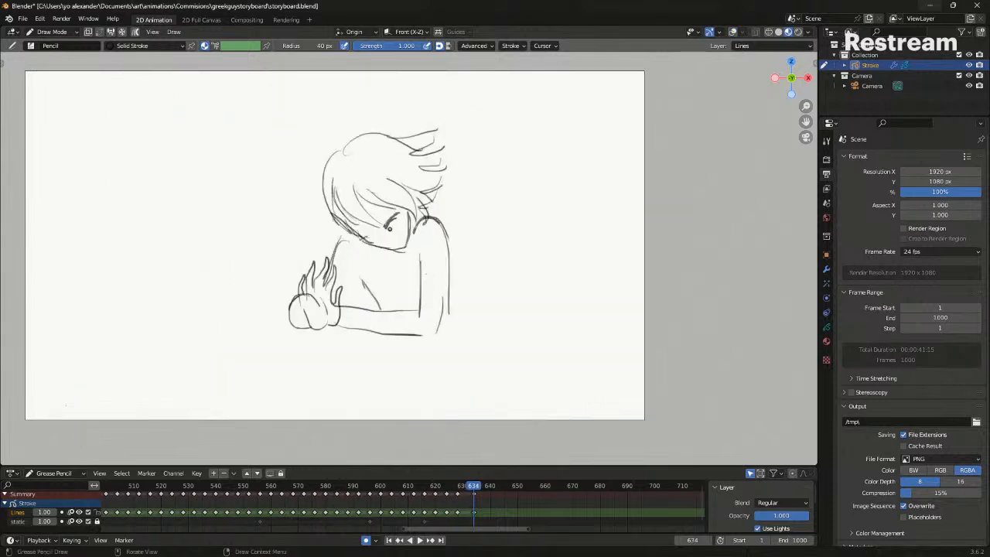
left_click_drag(407, 240, 399, 247)
key("ctrl+z")
Draw the second figure's front torso line and long curved back line down past the frame edge
key("shift+alt+z")
key("shift+alt+z")
key("shift+alt+z")
left_click_drag(396, 338, 409, 430)
left_click_drag(452, 267, 488, 409)
key("ctrl+z")
left_click_drag(446, 236, 482, 437)
Reshape the lower end of the second figure's back line in Sculpt Mode, compare with frame 628 and return to Draw Mode
key("Tab")
left_click(414, 400)
key("ctrl+Tab")
left_click(443, 453)
middle_click_drag(469, 444, 448, 344, "shift")
left_click_drag(464, 387, 437, 390)
key("shift+alt+z")
key("Down")
key("Up")
key("ctrl+Tab")
left_click(396, 270)
Draw a short vertical line and a small curve between the torso sides near the frame's lower edge
key("shift+alt+z")
left_click_drag(395, 297, 397, 325)
key("shift+alt+z")
scroll(403, 319, "up", 3, "shift")
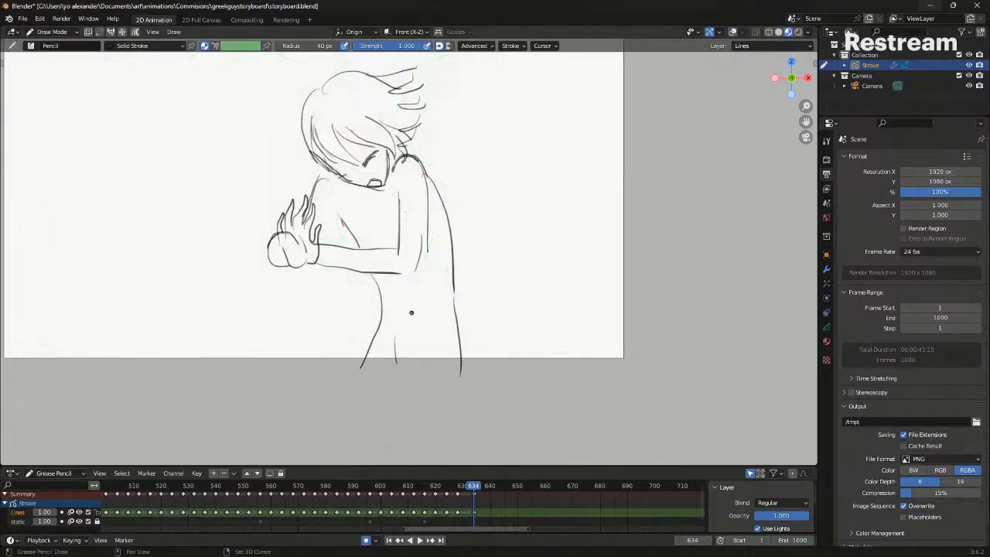
left_click_drag(422, 357, 431, 349)
middle_click_drag(442, 268, 438, 346, "shift")
key("Down")
key("Up")
Compare the second figure's pose at frame 634 with frame 628, with and without onion skinning
key("shift+alt+z")
middle_click_drag(325, 301, 378, 301, "shift")
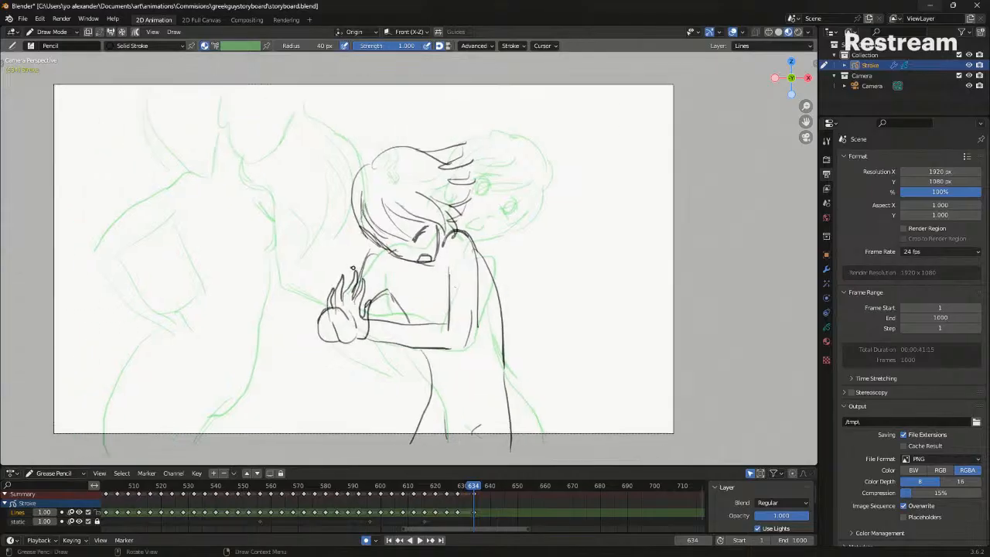
key("Down")
key("shift+alt+z")
key("Down")
key("Up")
key("Up")
key("Up")
key("shift+alt+z")
Select all strokes at frame 634 and move the figure slightly down and to the left, then return to Draw Mode
key("Tab")
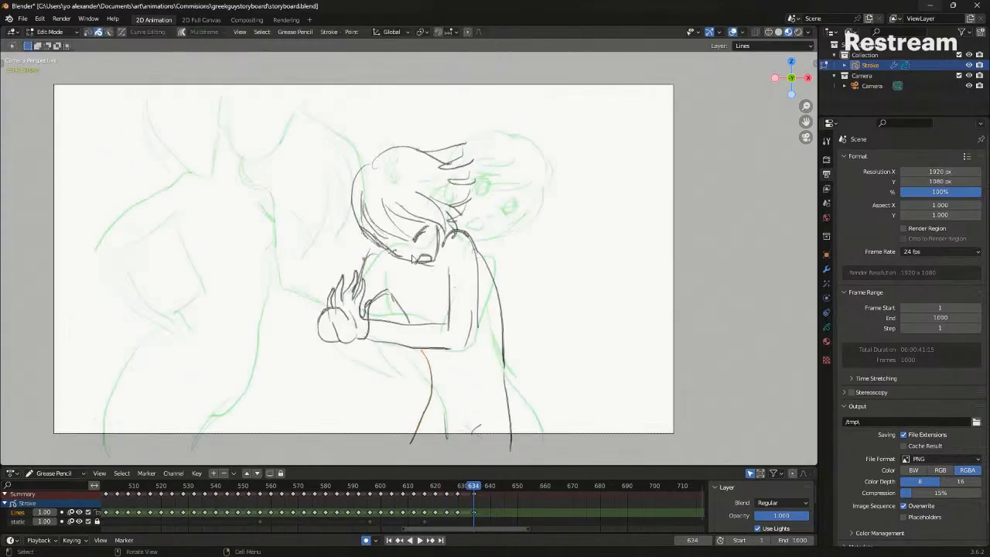
key("a")
key("g")
left_click(460, 258)
key("shift+alt+z")
key("Down")
key("Up")
key("ctrl+Tab")
left_click(296, 268)
key("shift+alt+z")
Push the second figure's raised hand farther from the body with a resized sculpt brush, compare keyframes and return to Draw Mode
key("ctrl+Tab")
left_click(311, 321)
key("f")
left_click(186, 323)
left_click_drag(268, 328, 246, 291)
key("shift+alt+z")
key("shift+alt+z")
key("shift+alt+z")
key("Down")
key("Up")
key("ctrl+Tab")
left_click(307, 283)
key("shift+alt+z")
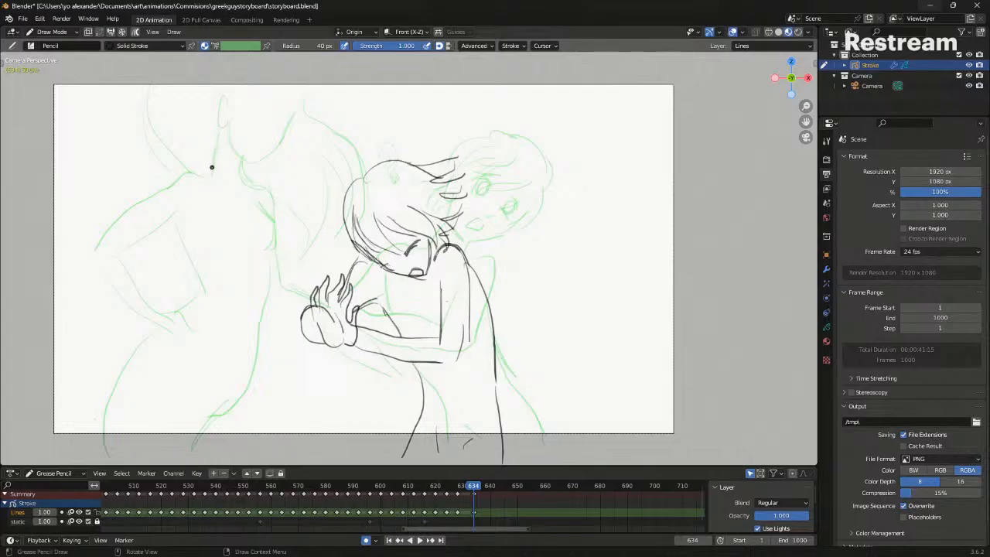
Sketch the long-haired figure's ear, jaw side and chin line at frame 634, undoing the stray strokes
key("ctrl+z")
mouse_move(211, 167)
left_mouse_down()
mouse_move(204, 143)
mouse_move(213, 170)
mouse_move(209, 145)
mouse_move(197, 165)
left_mouse_up()
key("ctrl+z")
key("ctrl+z")
mouse_move(228, 103)
left_mouse_down()
mouse_move(249, 172)
mouse_move(243, 200)
mouse_move(258, 161)
mouse_move(229, 173)
left_mouse_up()
key("ctrl+z")
Select the new ear and jaw strokes, reposition them with a 345 px sculpt brush and return to Draw Mode
key("Tab")
key("ctrl+Tab")
left_click_drag(252, 286, 204, 263)
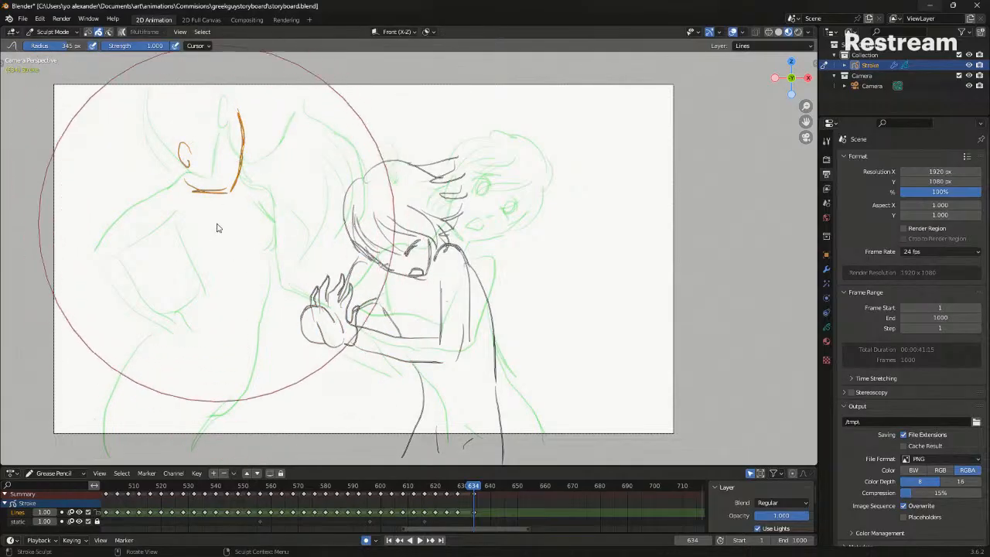
key("ctrl+Tab")
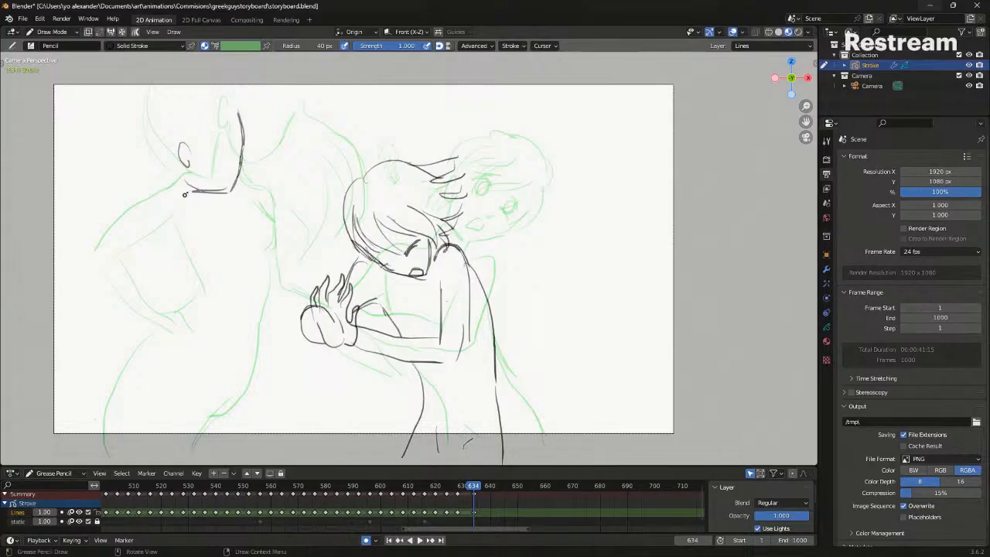
Draw the long-haired figure's neck, shoulders, outer arm and front armpit line at frame 634, checking the pose against frame 628
mouse_move(184, 173)
left_mouse_down()
mouse_move(179, 202)
mouse_move(139, 240)
mouse_move(110, 313)
left_mouse_up()
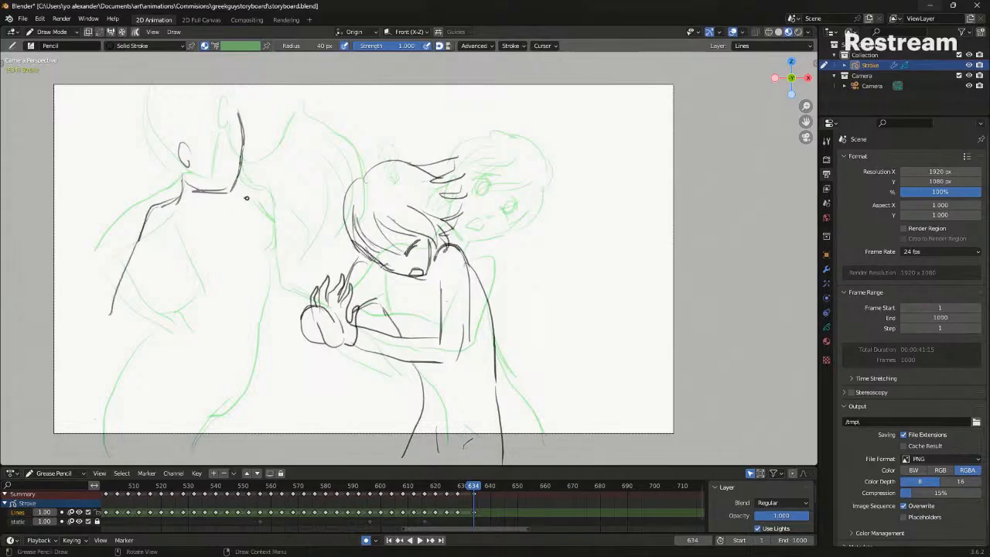
mouse_move(230, 187)
left_mouse_down()
mouse_move(255, 192)
mouse_move(254, 243)
left_mouse_up()
key("Down")
key("Down")
key("Down")
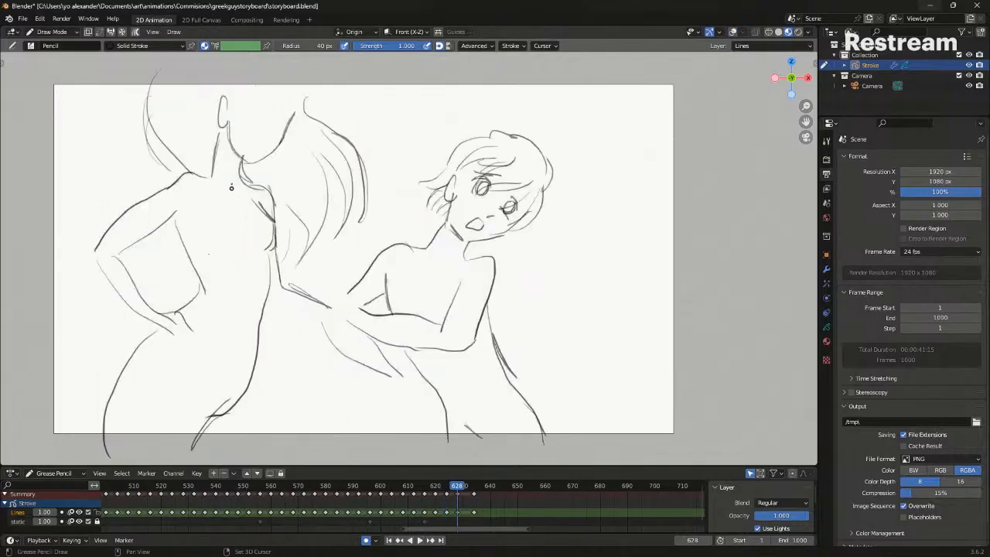
key("Up")
key("Up")
key("Up")
key("shift+alt+z")
left_click_drag(239, 208, 258, 217)
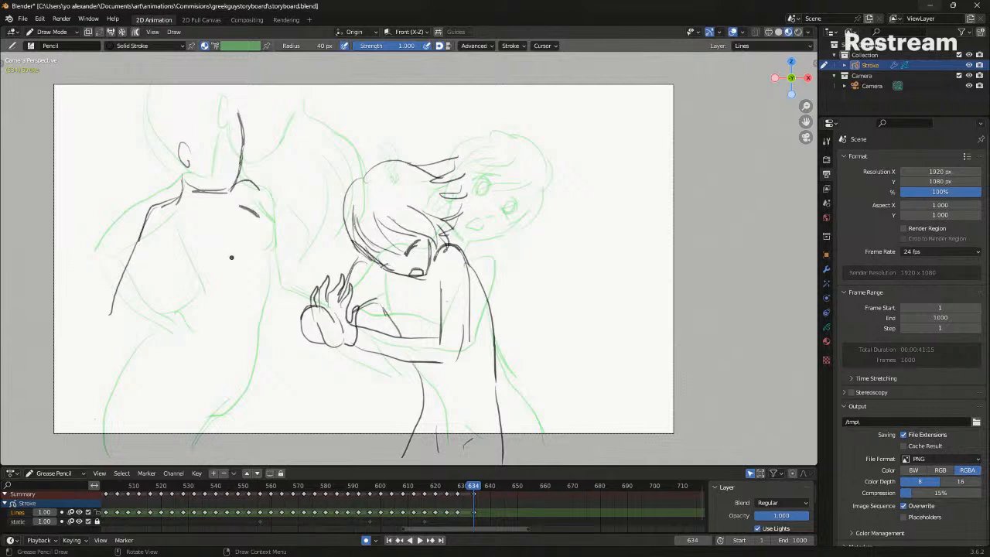
Draw the two rounded chest shapes, the edge of the far shoulder and both sides of the long-haired figure's torso
mouse_move(198, 260)
left_mouse_down()
mouse_move(221, 240)
mouse_move(202, 274)
left_mouse_up()
mouse_move(245, 232)
left_mouse_down()
mouse_move(269, 258)
mouse_move(271, 223)
left_mouse_up()
left_click(260, 246)
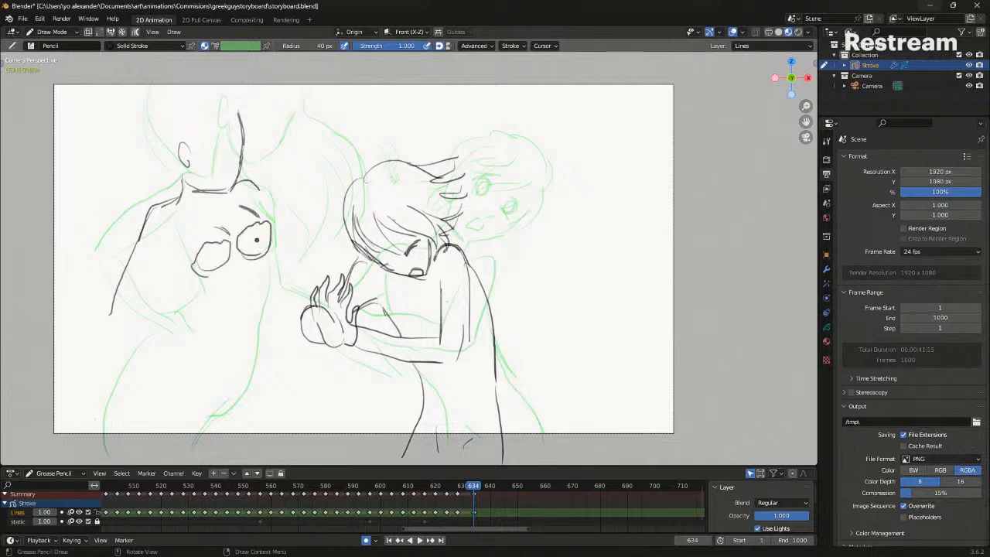
left_click_drag(249, 179, 259, 219)
left_click_drag(257, 257, 266, 325)
left_click_drag(175, 234, 194, 317)
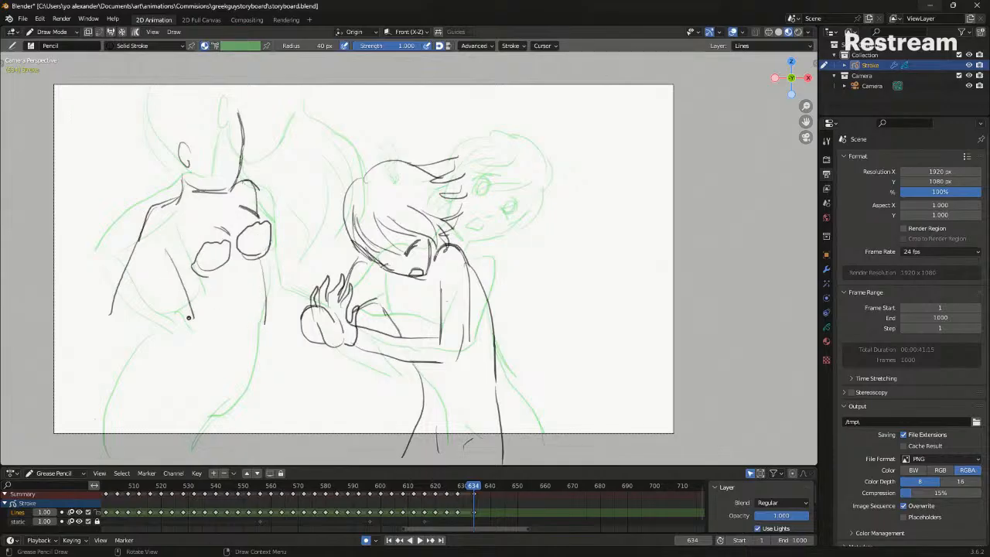
Draw the long-haired figure's bent forearm and both hip lines down past the frame's lower edge, and compare with the previous keyframe
mouse_move(173, 234)
left_mouse_down()
mouse_move(144, 309)
mouse_move(212, 331)
left_mouse_up()
left_click_drag(266, 307, 272, 402)
left_click_drag(180, 335, 144, 443)
left_click_drag(273, 398, 245, 452)
key("shift+alt+z")
key("Down")
key("Up")
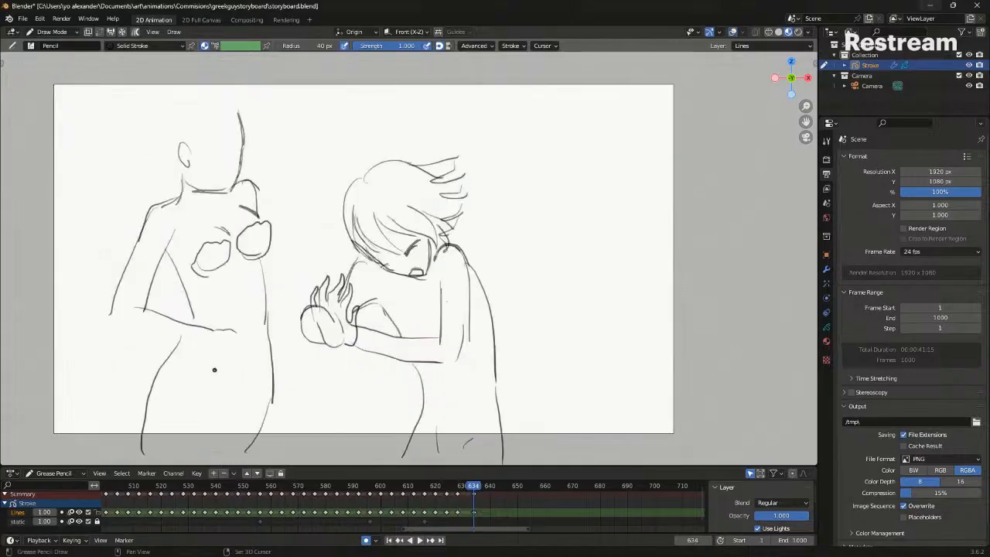
Draw the long-haired figure's other arm reaching from the torso to the second figure's hand, and compare keyframes
mouse_move(268, 285)
left_mouse_down()
mouse_move(305, 306)
mouse_move(288, 313)
mouse_move(297, 315)
left_mouse_up()
key("shift+alt+z")
key("shift+alt+z")
key("Down")
key("Up")
Delete the long-haired figure's ear and redraw it lower on the head beside the jaw
key("Tab")
key("x")
key("ctrl+Tab")
left_click(202, 98)
left_click_drag(181, 175, 188, 185)
key("ctrl+z")
key("shift+alt+z")
key("shift+alt+z")
Draw the long-haired figure's fringe strands and the curved back of the head, and check them against the previous keyframe
left_click_drag(192, 128, 258, 160)
left_click_drag(223, 100, 266, 137)
left_click_drag(244, 85, 274, 123)
key("shift+alt+z")
left_click_drag(125, 91, 178, 173)
key("shift+alt+z")
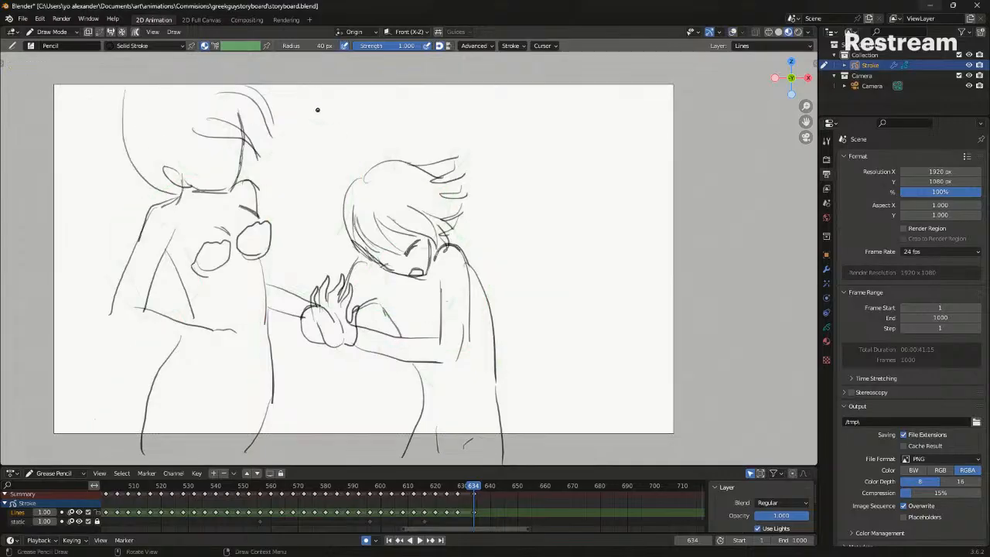
key("Down")
key("Down")
key("shift+alt+z")
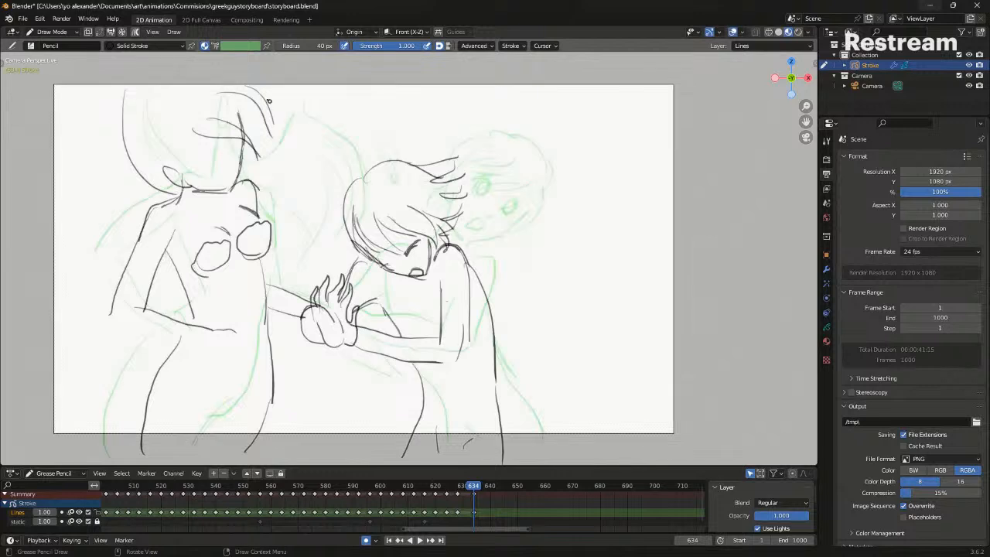
left_click_drag(249, 89, 361, 102)
left_click_drag(309, 89, 355, 94)
key("ctrl+z")
key("ctrl+z")
Draw the long-haired figure's hair streaming from the top of the head and over the far shoulder towards the second figure
mouse_move(258, 92)
left_mouse_down()
mouse_move(348, 66)
mouse_move(345, 77)
left_mouse_up()
left_click_drag(264, 189, 316, 248)
left_click_drag(317, 201, 319, 242)
mouse_move(315, 148)
left_mouse_down()
mouse_move(348, 184)
mouse_move(321, 242)
left_mouse_up()
mouse_move(313, 135)
left_mouse_down()
mouse_move(363, 184)
mouse_move(373, 132)
left_mouse_up()
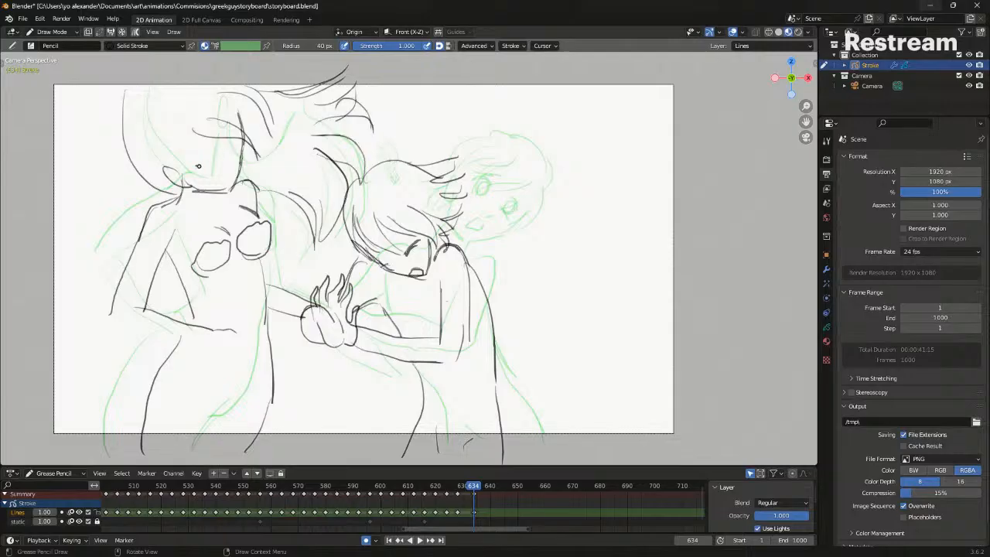
left_click_drag(283, 204, 255, 235)
Compare the figures' poses at frame 634 with the preceding keyframes without onion skinning
key("shift+alt+z")
key("Down")
key("Down")
key("Up")
key("Up")
key("Down")
key("Up")
key("Down")
key("Up")
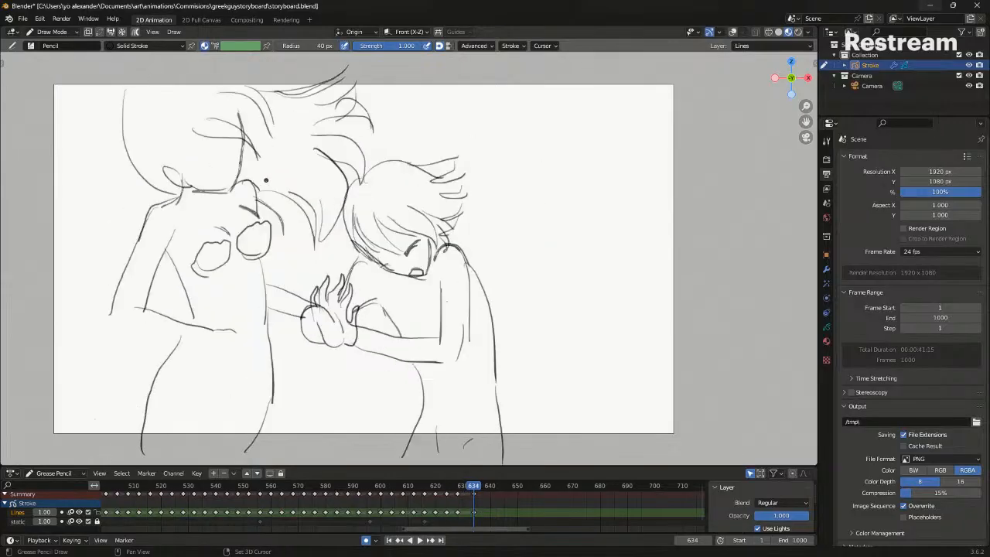
key("Down")
key("Up")
Draw a rounded lock of hair behind the long-haired figure's neck above the near shoulder, and compare keyframes
left_click_drag(141, 160, 161, 210)
key("Down")
key("Up")
key("Down")
key("Up")
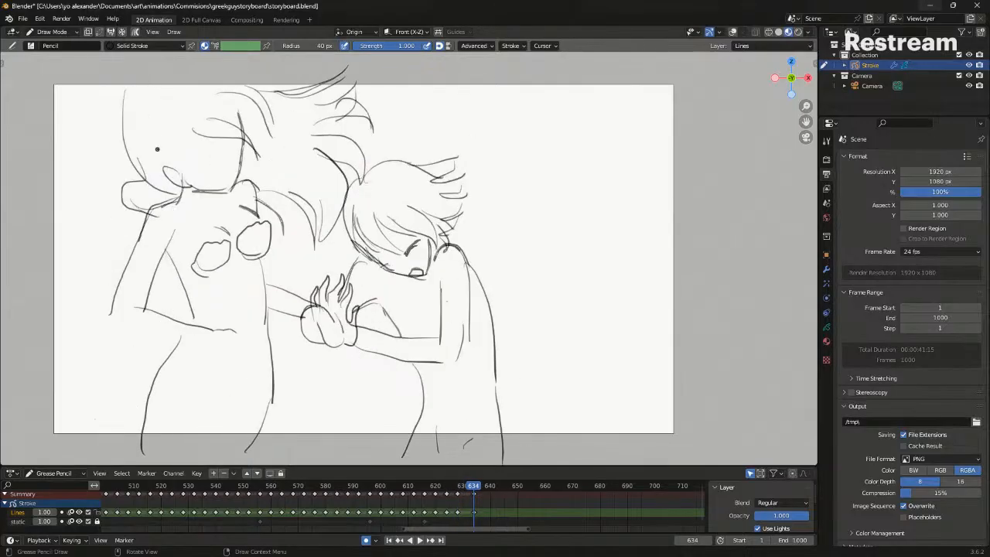
Step back several keyframes and play the animation past frame 634 to check the new pose
key("Right")
key("Right")
key("Down")
key("Down")
key("Down")
key("Down")
key("Down")
key("Down")
key("Down")
key("Down")
key("Down")
key("Down")
key("space")
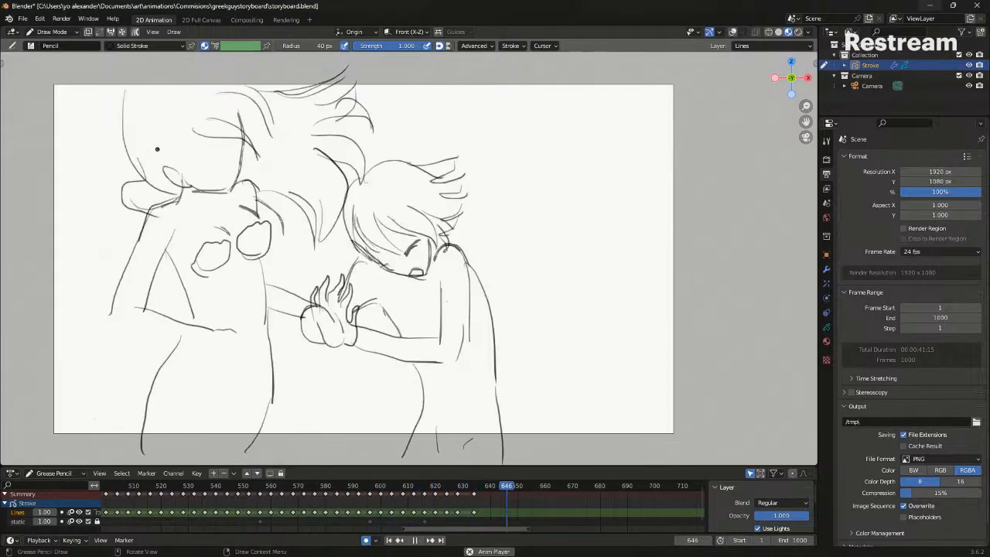
key("space")
Step back to frame 588 and replay the animation past the last keyframe
key("Down")
key("Down")
key("Down")
key("Down")
key("Down")
key("Down")
key("Down")
key("Down")
key("Down")
key("Down")
key("Down")
key("Down")
key("Down")
key("Down")
key("Down")
key("Down")
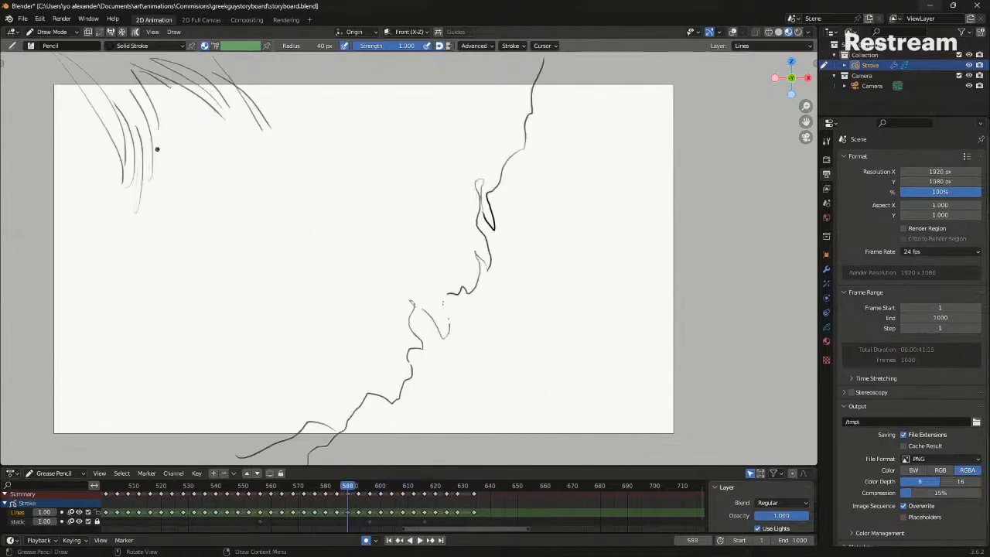
key("space")
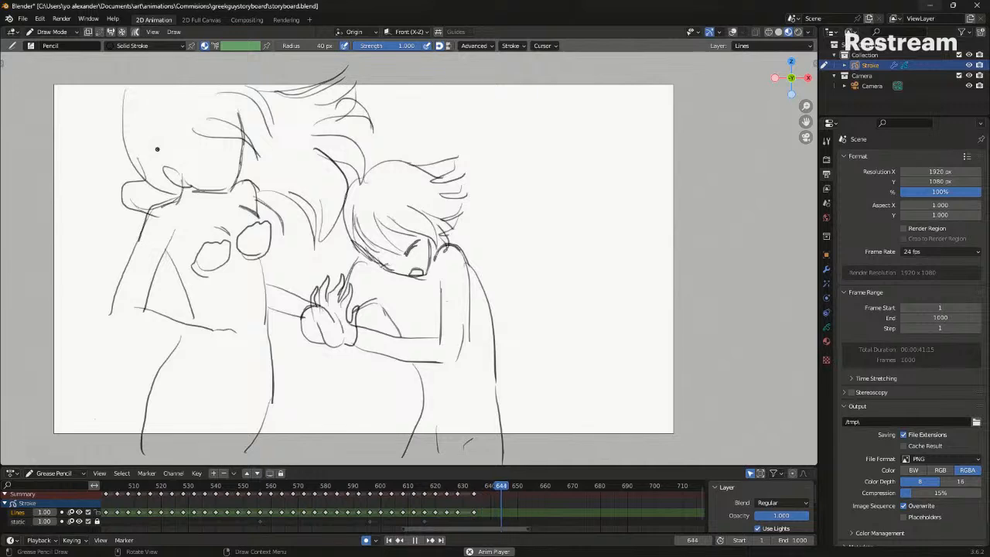
key("space")
Step back to about frame 420 and play the longer sequence through the swimming and grabbing shots
key("Up")
key("Down")
key("Down")
key("Down")
key("Down")
key("Down")
key("Down")
key("Down")
key("Down")
key("Down")
key("Down")
key("Down")
key("Down")
key("Down")
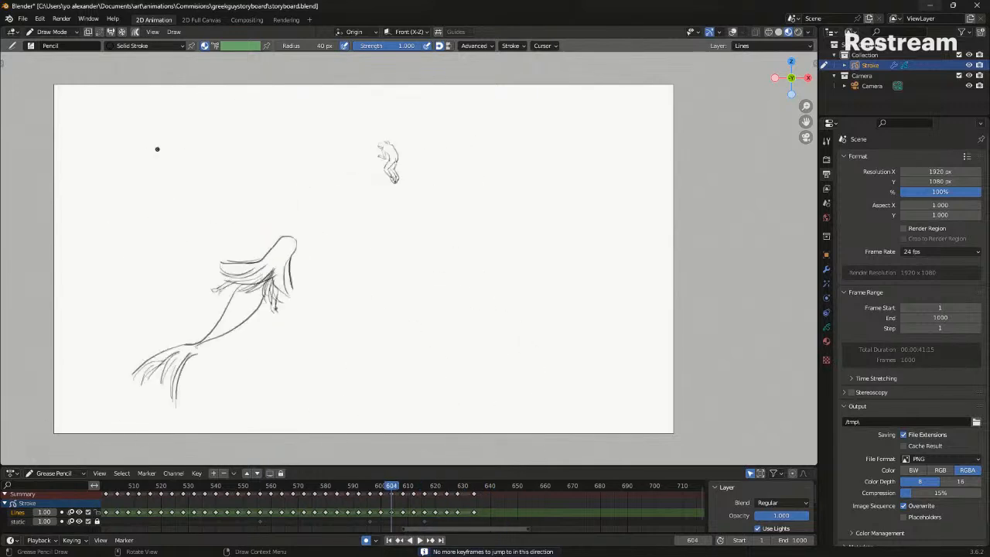
key("Down")
key("Down")
key("Down")
key("Down")
key("Down")
key("Down")
key("Down")
key("Down")
key("Down")
key("Down")
key("Down")
key("Down")
key("space")
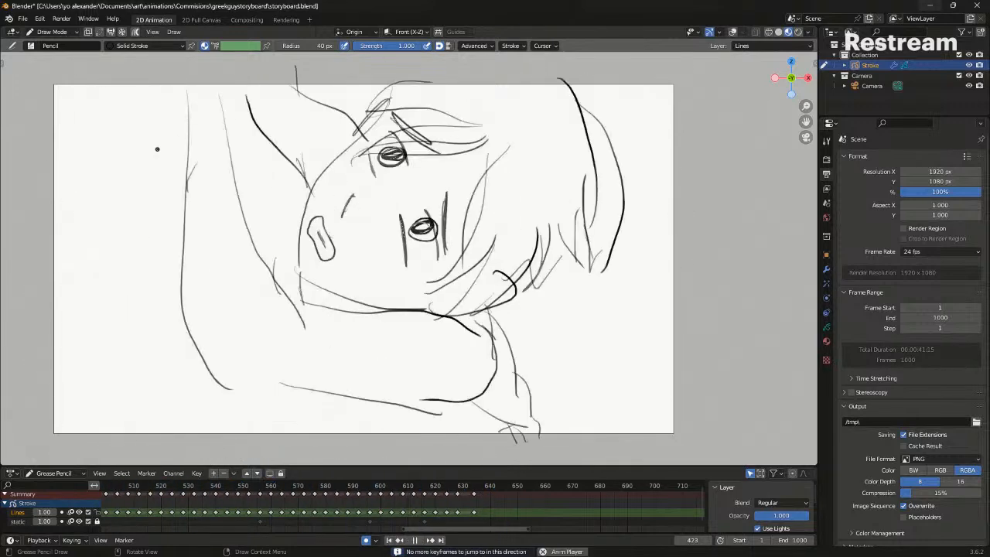
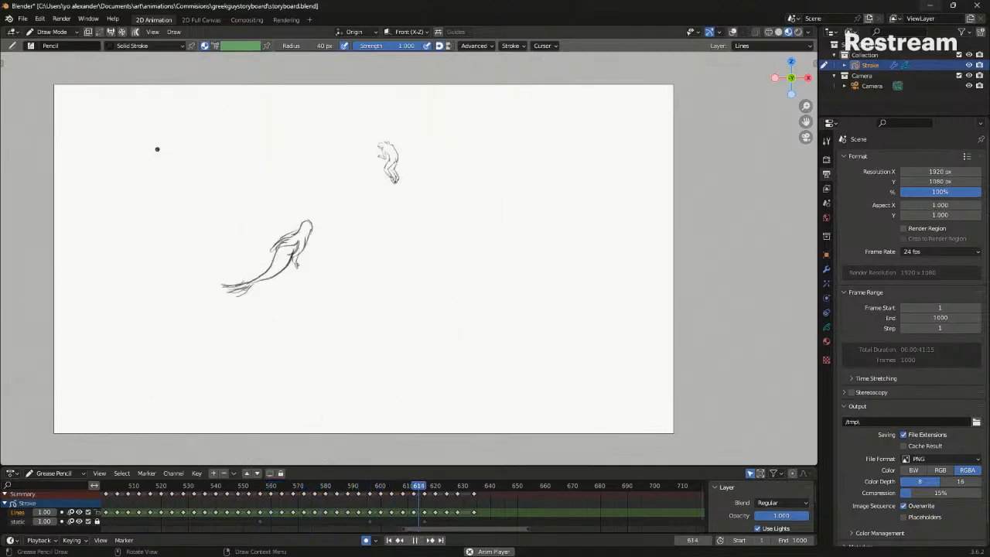
key("space")
Step back through many keyframes and play the swimming and grabbing shots past frame 634
key("Down")
key("Down")
key("Down")
key("Down")
key("Down")
key("Down")
key("Down")
key("Down")
key("Down")
key("Down")
key("Down")
key("Down")
key("Down")
key("Down")
key("Down")
key("Down")
key("Down")
key("Down")
key("Down")
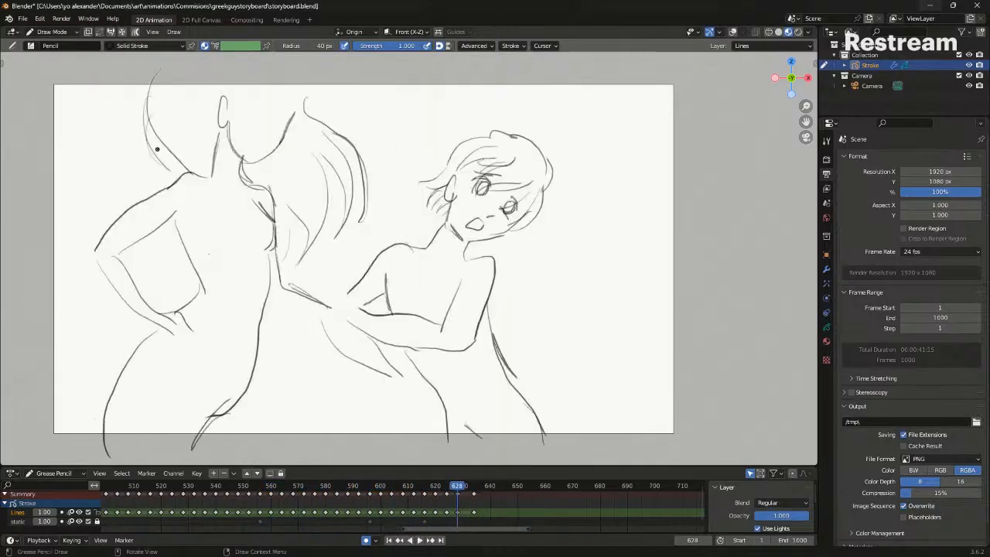
key("space")
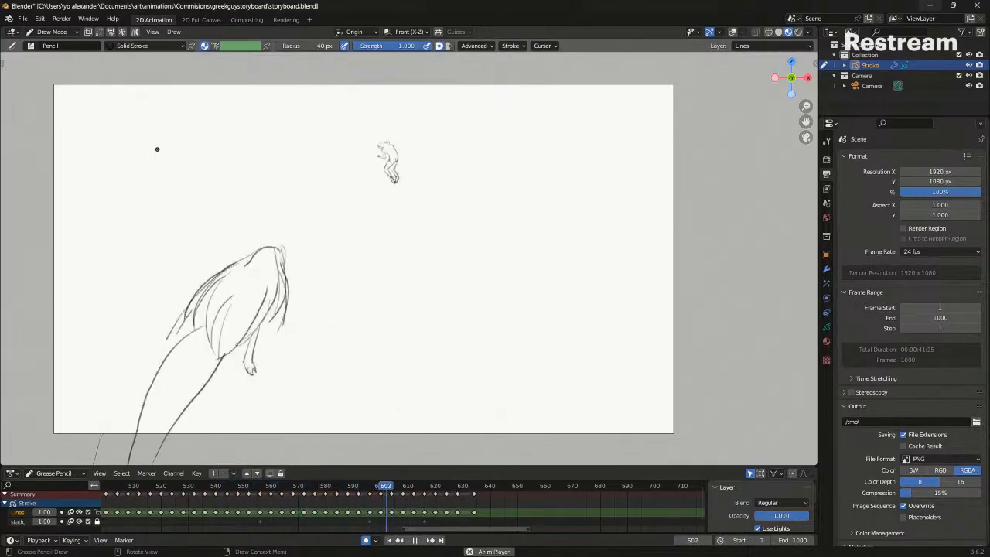
key("space")
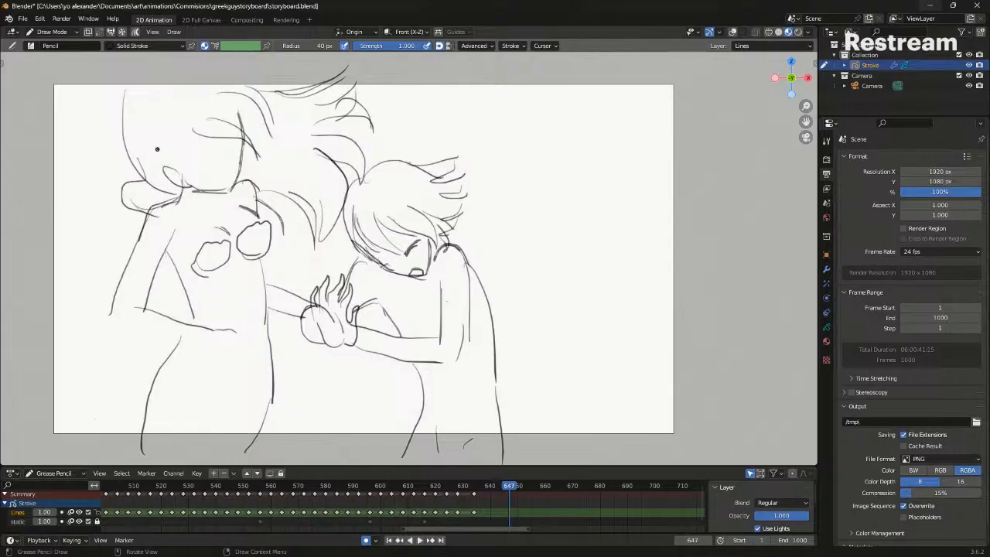
Step back about eleven keyframes and replay the approach and the grab
key("Down")
key("Down")
key("Down")
key("Down")
key("Down")
key("Down")
key("Down")
key("Down")
key("Down")
key("Down")
key("Down")
key("space")
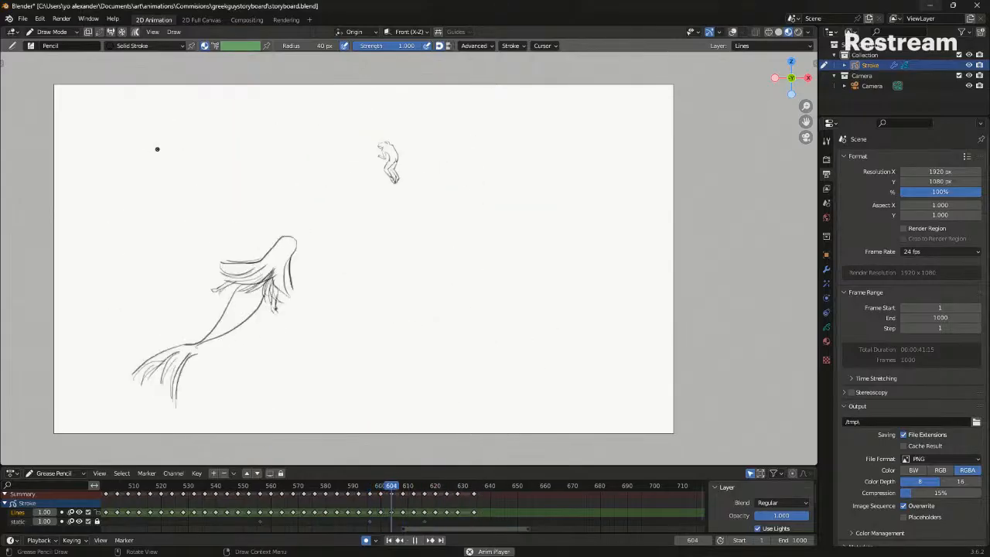
key("space")
Step back a few keyframes and replay the turning poses
key("Down")
key("Down")
key("Down")
key("Down")
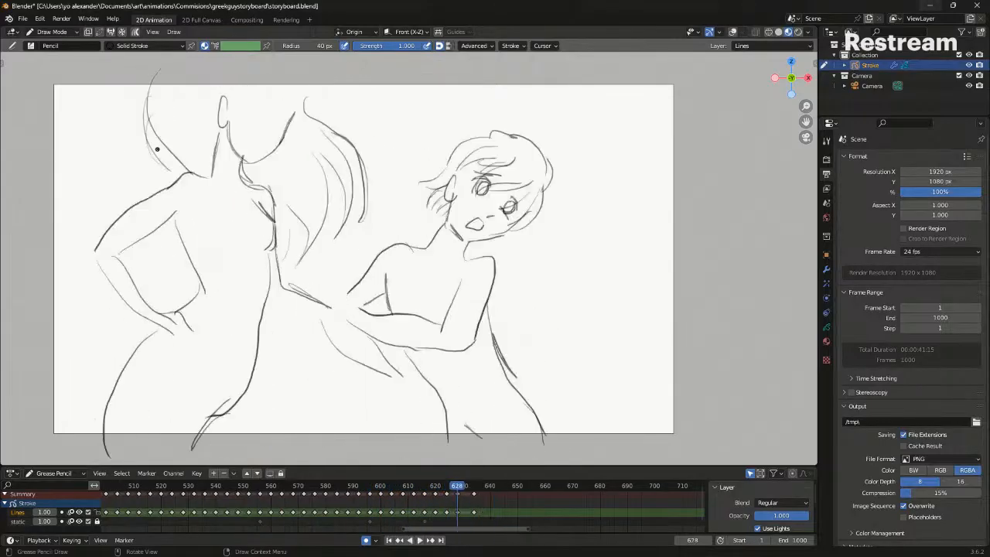
key("space")
key("space")
At frame 616, show the onion skin and, in Edit Mode, move the short-haired figure's strokes down onto the neighbouring keyframe's pose
key("Down")
key("Down")
key("Down")
key("Down")
key("Up")
key("Down")
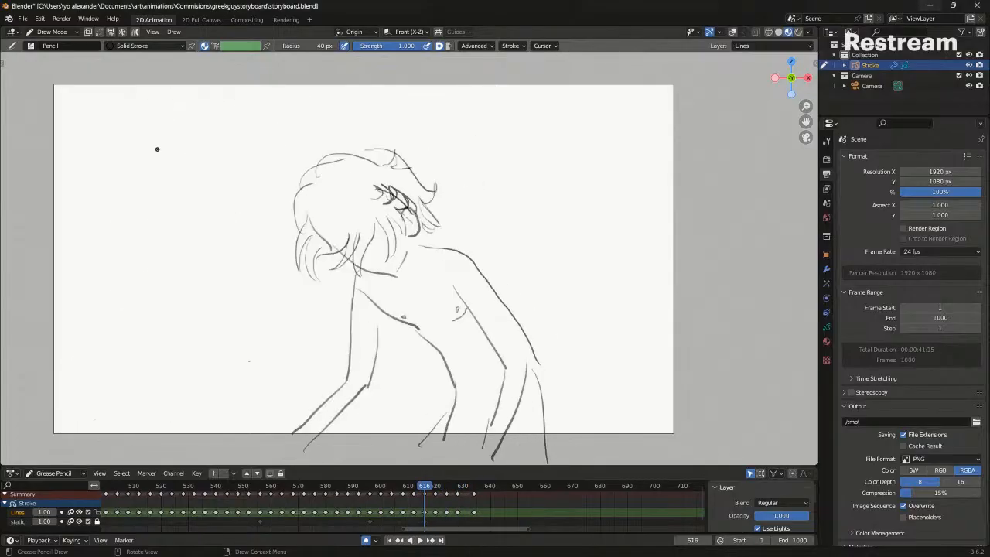
key("alt+shift+z")
key("Tab")
mouse_move(394, 117)
left_mouse_down()
mouse_move(570, 186)
mouse_move(402, 146)
left_mouse_up()
left_click_drag(551, 122, 553, 136)
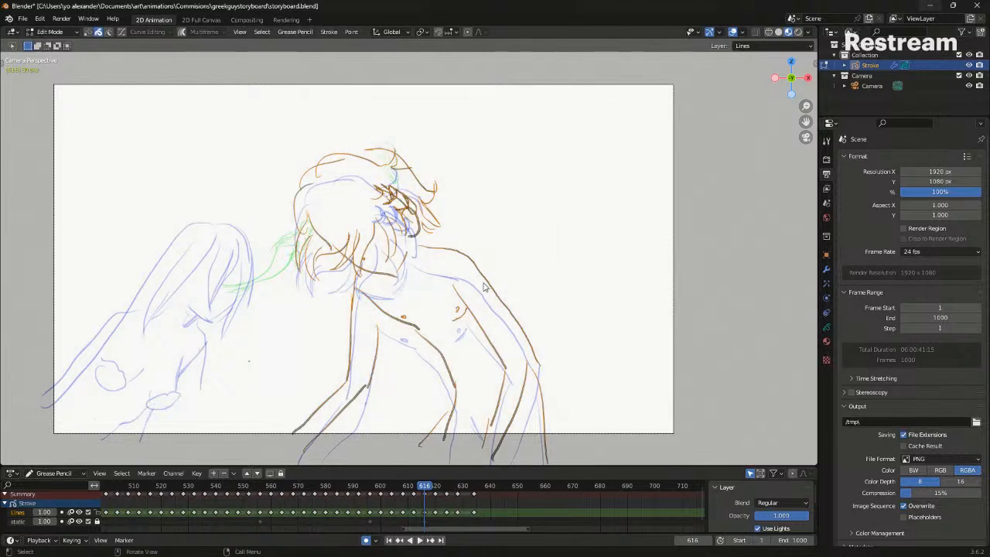
key("g")
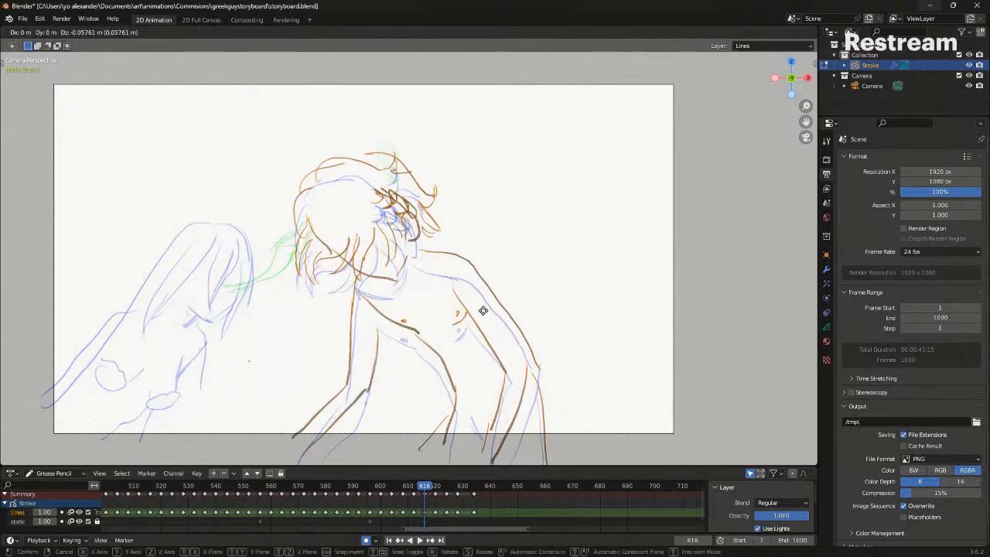
left_click(484, 332)
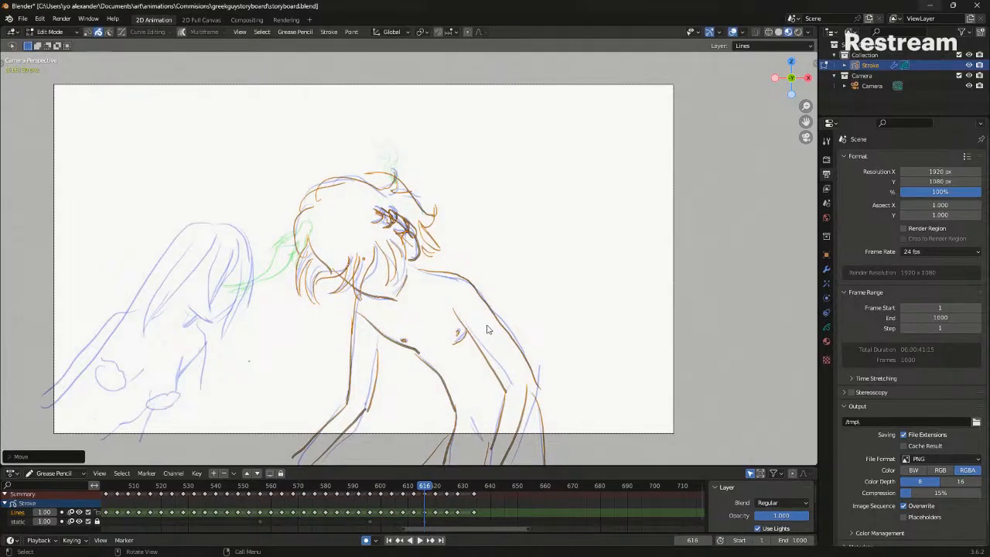
Save the storyboard file, replay the animation and stop on the last keyframe at frame 634
key("ctrl+shift+space")
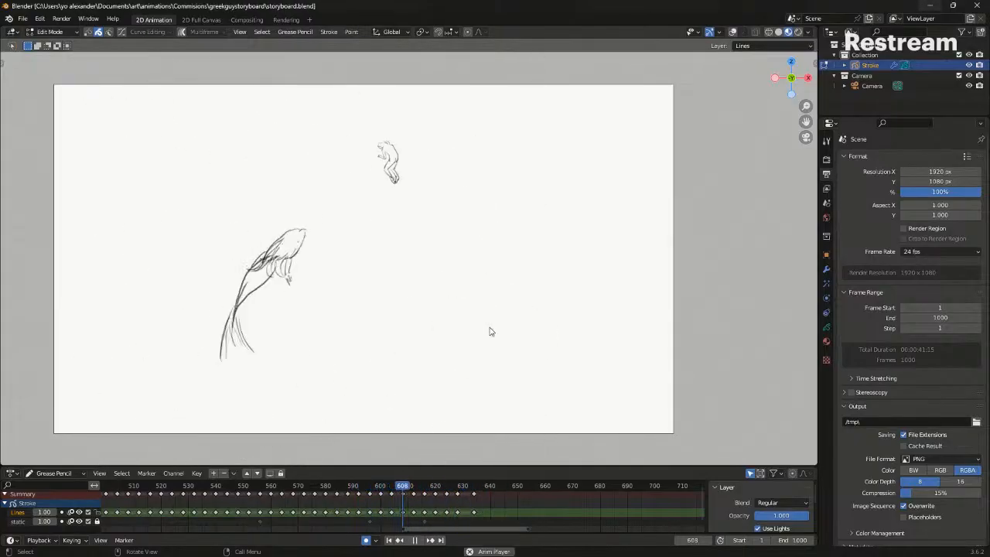
key("space")
key("Down")
key("Down")
key("Up")
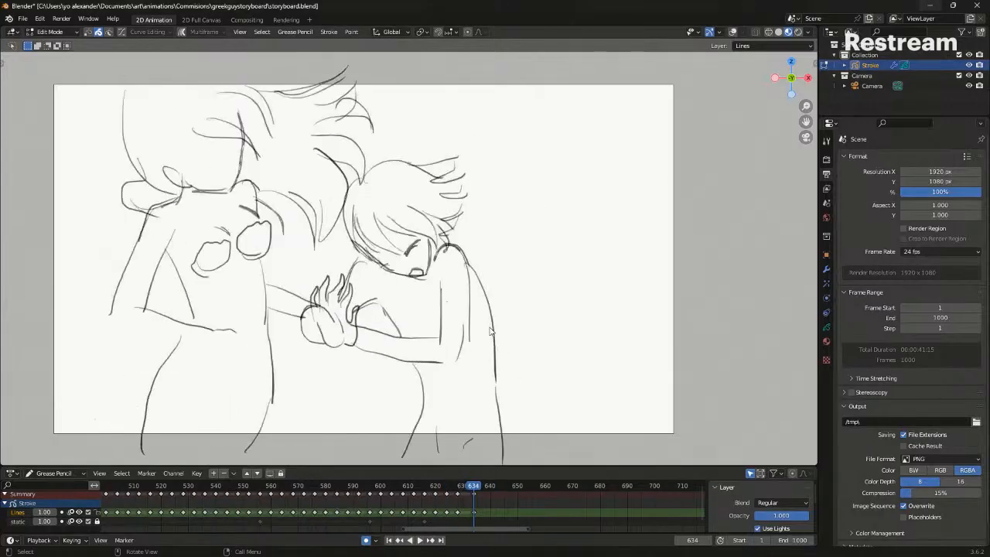
Shift the last keyframe to frame 632 in the timeline and replay the animation to check the timing
key("g")
left_click(492, 508)
key("g")
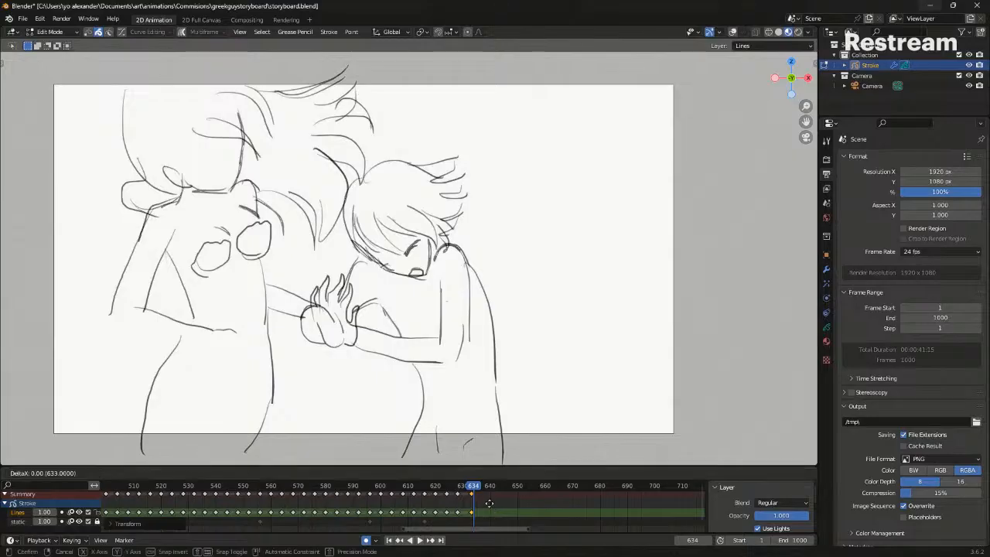
left_click(489, 506)
left_click_drag(472, 486, 456, 487)
key("Down")
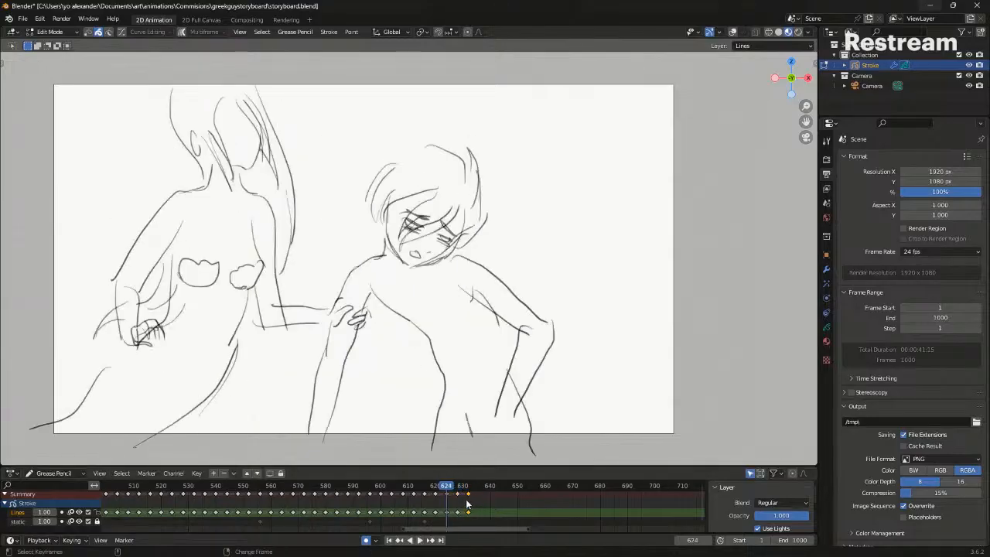
key("Up")
key("Up")
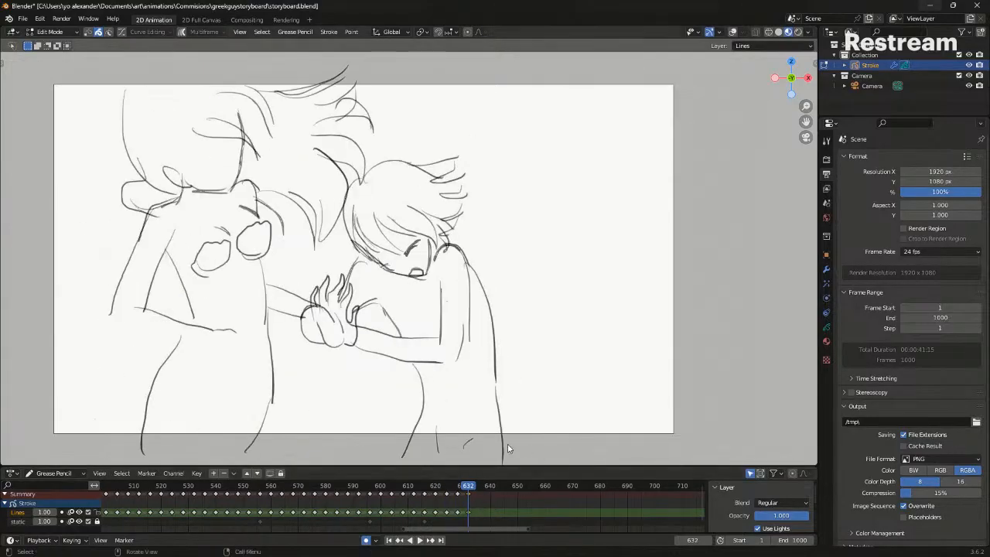
key("space")
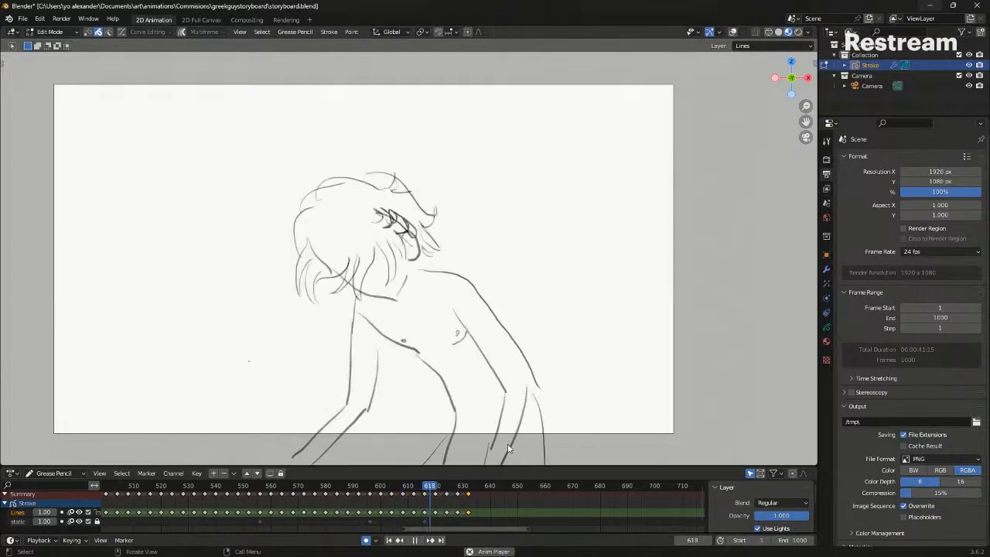
key("Escape")
At frame 636, switch to Draw Mode with the onion skin shown and draw the short-haired figure's jaw and lower hair strands
key("Right")
key("Right")
key("Right")
key("Right")
key("ctrl+Tab")
left_click(385, 250)
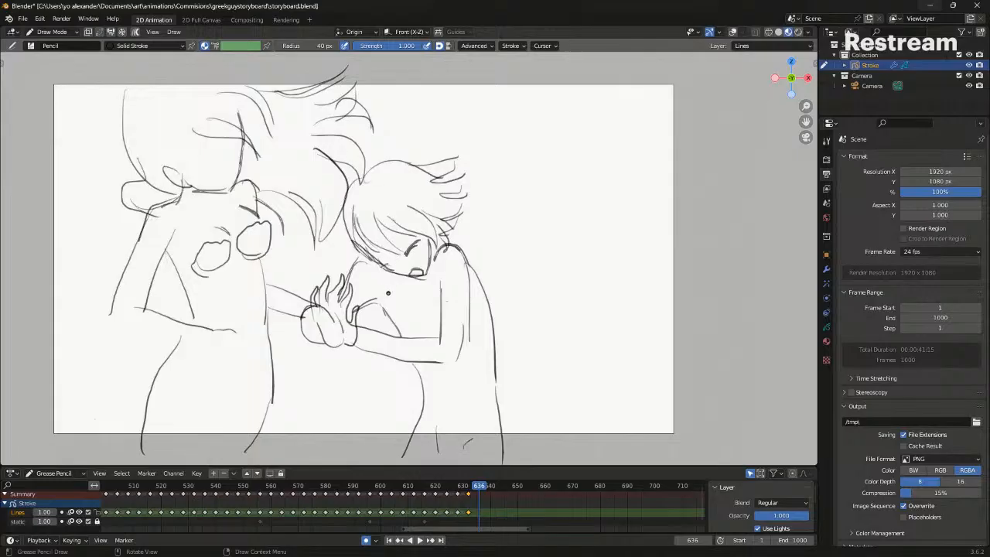
left_click(393, 298)
key("shift+alt+z")
key("ctrl+z")
left_click_drag(318, 240, 347, 287)
mouse_move(327, 251)
left_mouse_down()
mouse_move(347, 285)
mouse_move(369, 281)
left_mouse_up()
left_click_drag(337, 267, 384, 271)
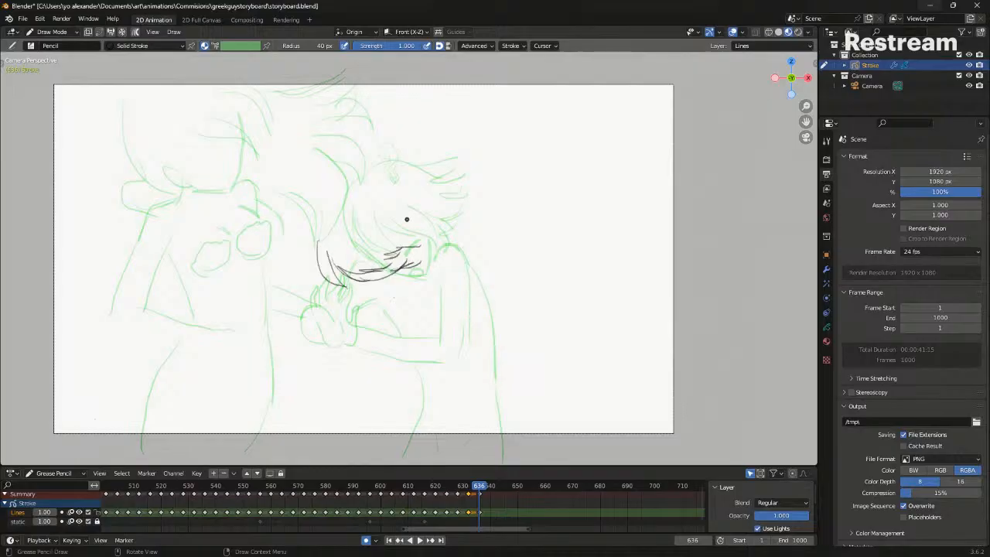
Draw the short-haired figure's head outline, spiky hair, shoulder and upper arm at frame 636
mouse_move(317, 246)
left_mouse_down()
mouse_move(309, 195)
mouse_move(410, 174)
mouse_move(431, 207)
mouse_move(459, 331)
left_mouse_up()
key("ctrl+z")
key("ctrl+z")
mouse_move(417, 245)
left_mouse_down()
mouse_move(485, 332)
mouse_move(361, 322)
left_mouse_up()
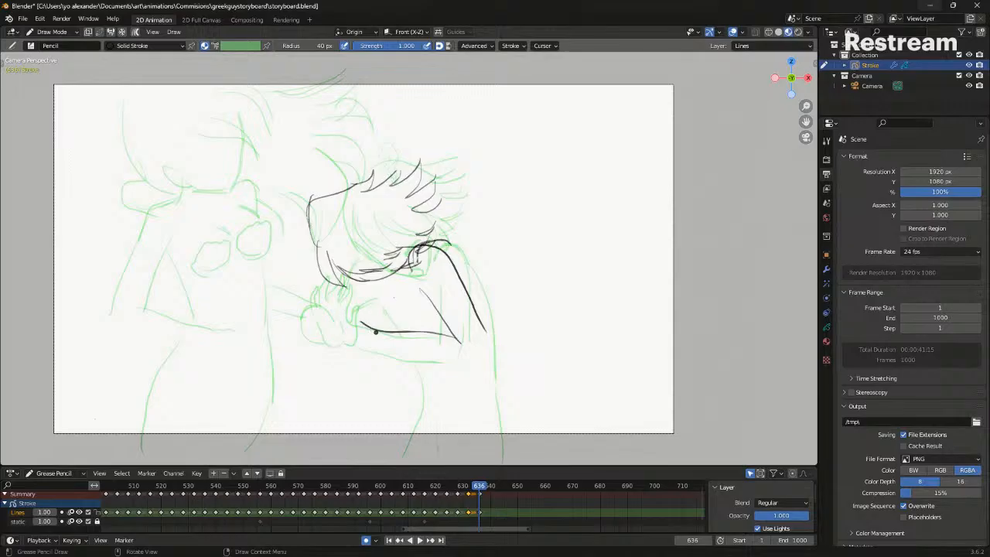
Draw the short-haired figure's hand and the forearm crossing the chest, and compare with the previous keyframe
left_click_drag(390, 309, 405, 293)
key("ctrl+z")
mouse_move(388, 315)
left_mouse_down()
mouse_move(314, 318)
mouse_move(327, 310)
mouse_move(320, 319)
left_mouse_up()
key("ctrl+z")
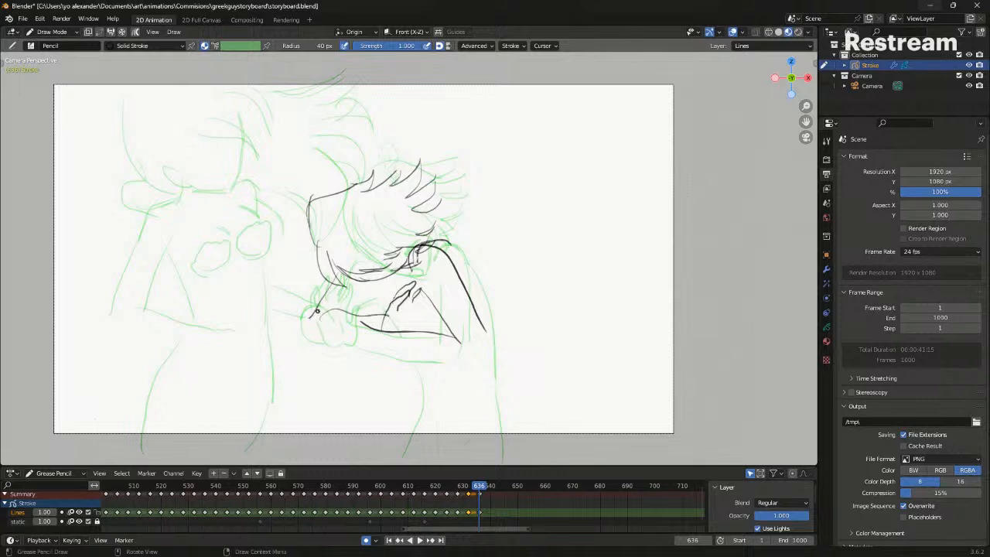
key("shift+alt+z")
key("Down")
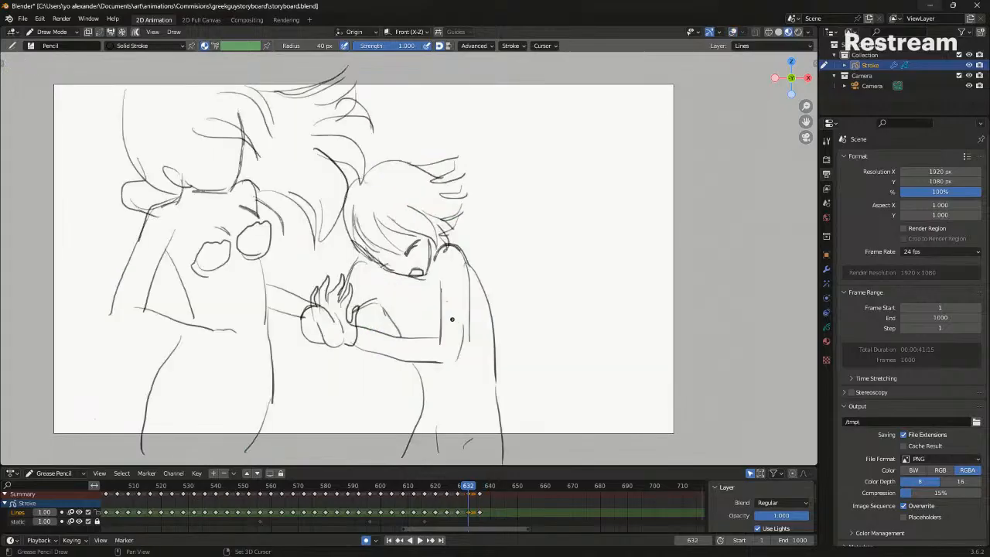
key("Up")
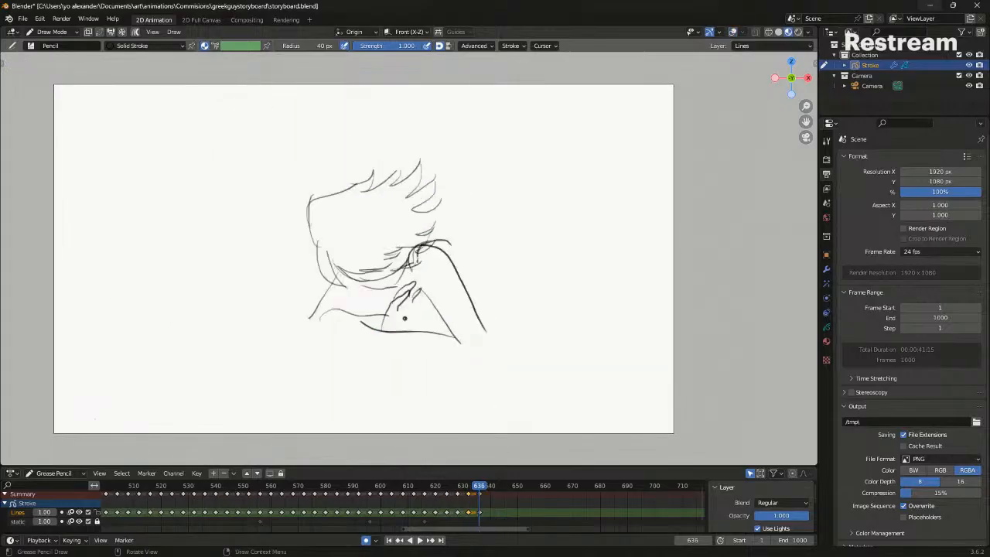
key("shift+alt+z")
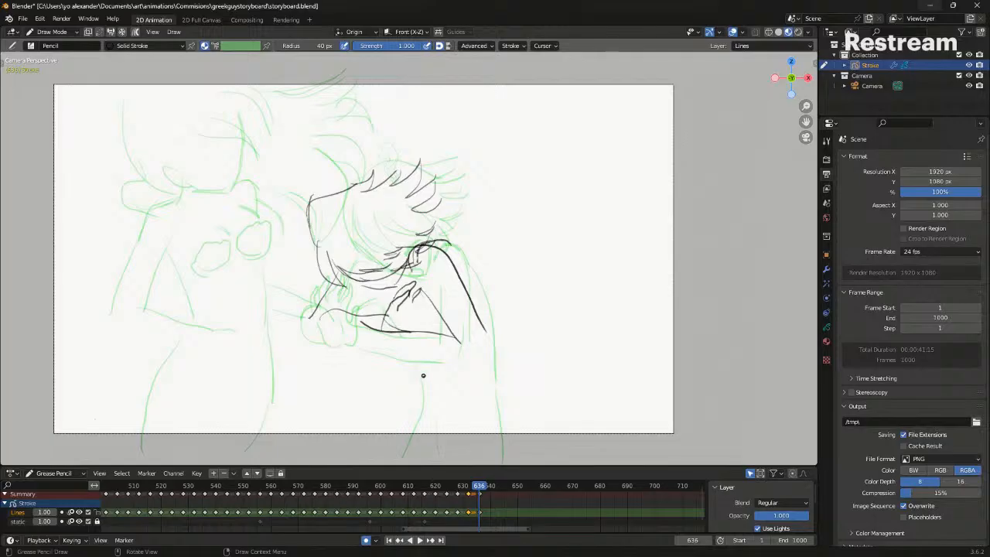
Draw the short-haired figure's lower forearm, waist, back and hip lines, and compare with the previous keyframe
left_click_drag(361, 347, 474, 356)
left_click_drag(431, 390, 403, 454)
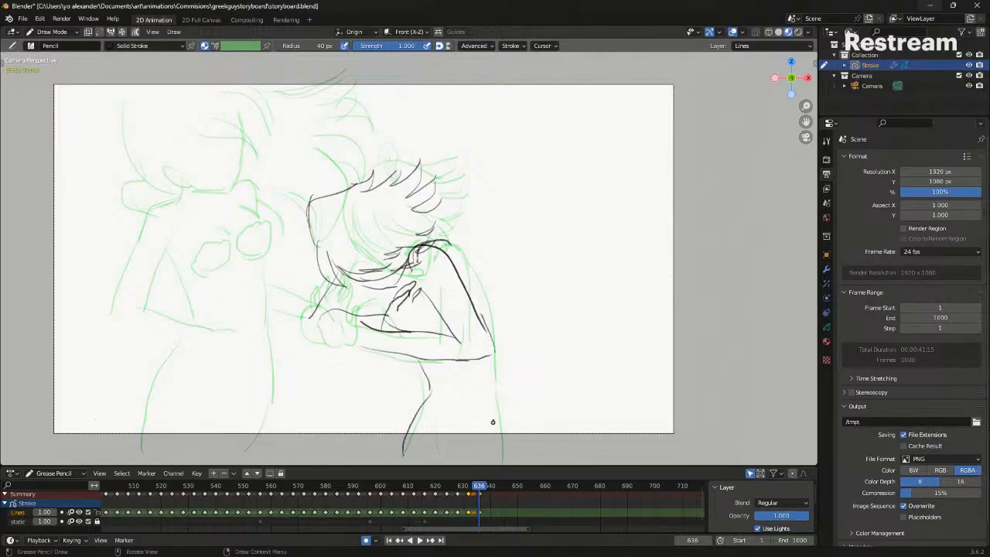
left_click_drag(492, 352, 501, 461)
key("alt+shift+z")
key("Down")
key("Up")
key("Down")
key("Up")
key("alt+shift+z")
key("alt+shift+z")
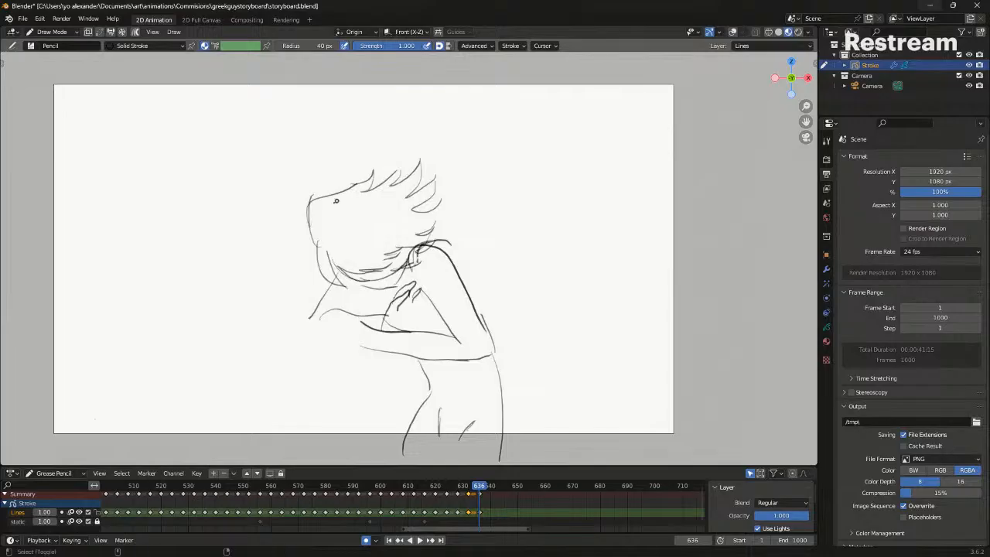
key("alt+shift+z")
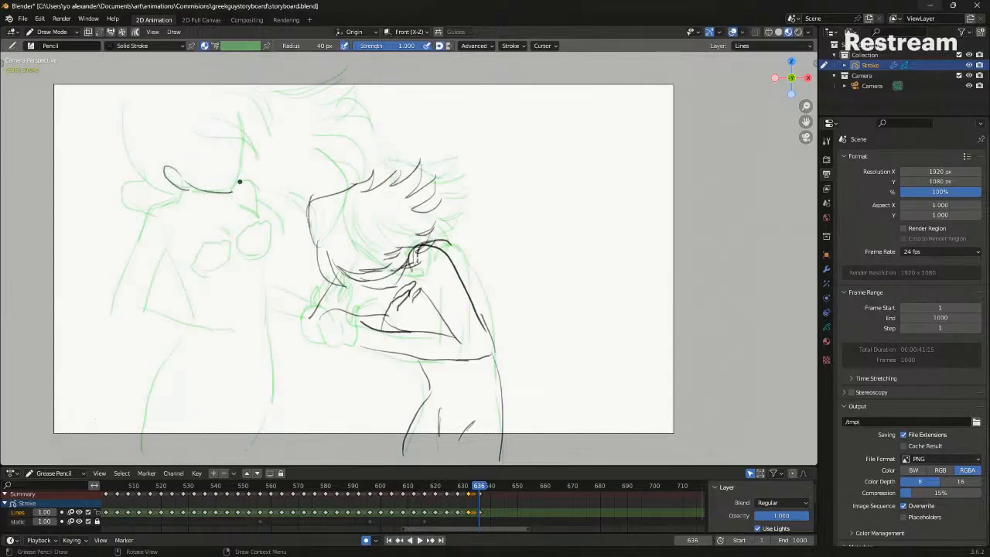
Draw the long-haired figure's jaw line, neck, shoulders and bent arm over the onion skin at frame 636
left_click_drag(235, 193, 244, 122)
key("ctrl+z")
left_click_drag(233, 190, 239, 111)
key("ctrl+z")
key("ctrl+z")
left_click_drag(143, 254, 123, 313)
key("ctrl+z")
mouse_move(189, 190)
left_mouse_down()
mouse_move(162, 198)
mouse_move(113, 319)
mouse_move(214, 341)
left_mouse_up()
left_click_drag(180, 227, 150, 311)
left_click_drag(140, 304, 237, 331)
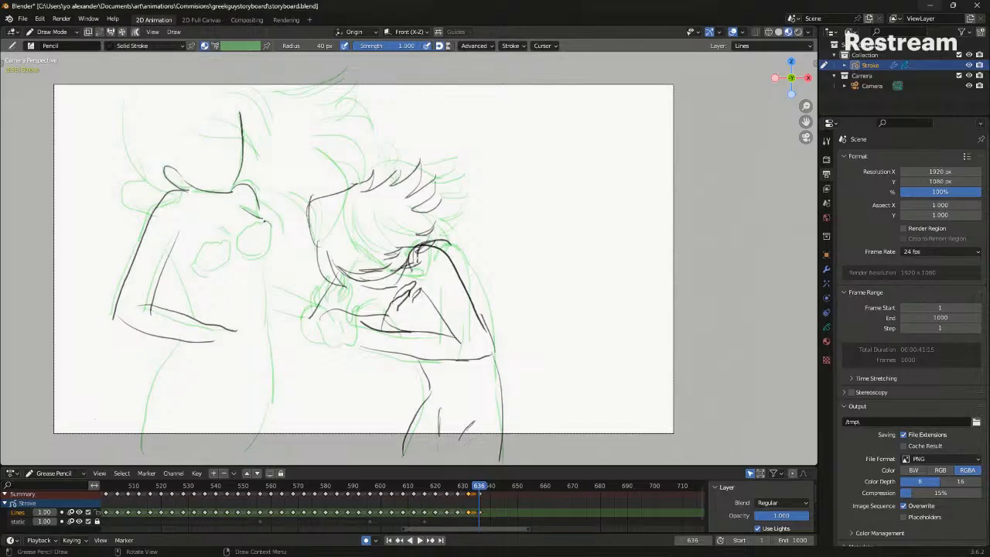
Draw the long-haired figure's two chest shells and compare with the previous keyframe
left_click_drag(256, 223, 243, 254)
key("ctrl+z")
left_click_drag(221, 231, 236, 241)
key("alt+shift+z")
key("Down")
key("Up")
key("alt+shift+z")
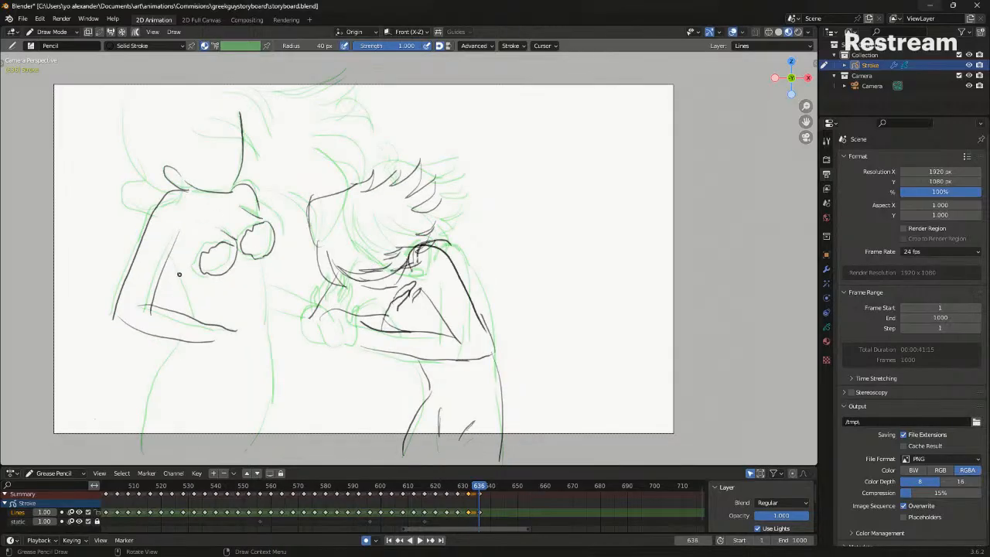
Draw the long-haired figure's waist and hip contours on both sides and compare with the previous keyframe
left_click_drag(170, 261, 199, 336)
left_click_drag(272, 259, 260, 448)
key("alt+shift+z")
key("Down")
key("Up")
key("Down")
key("Up")
key("alt+shift+z")
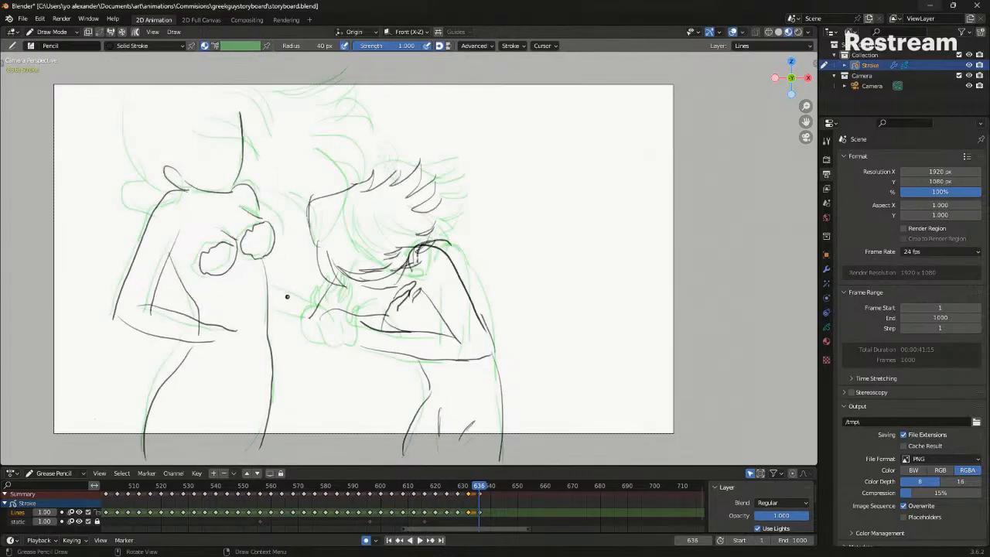
Draw the long-haired figure's extended arm reaching to the other figure, and compare it with the earlier keyframes
left_click_drag(275, 292, 328, 317)
key("alt+shift+z")
key("Down")
key("Up")
key("Down")
key("Down")
key("Down")
key("Up")
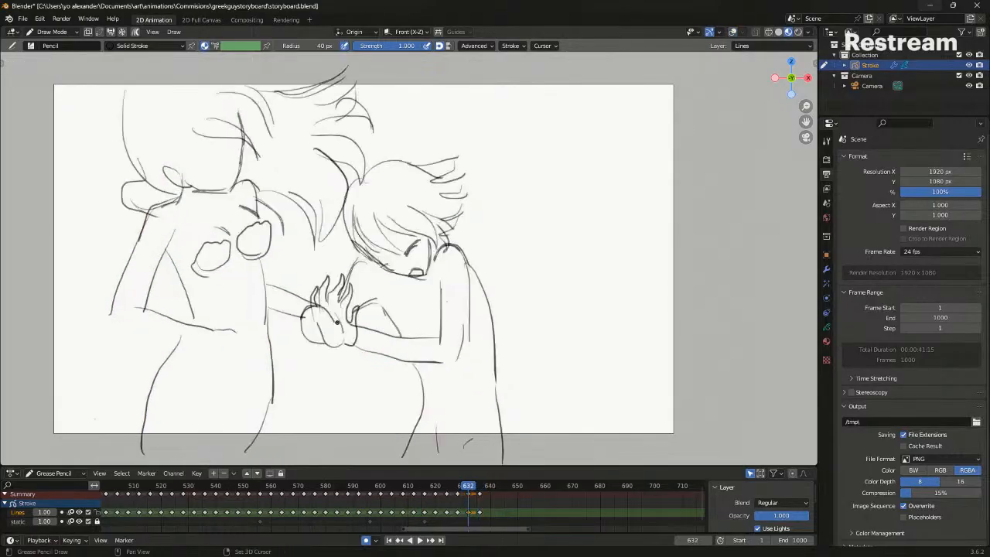
key("Up")
key("Up")
key("alt+shift+z")
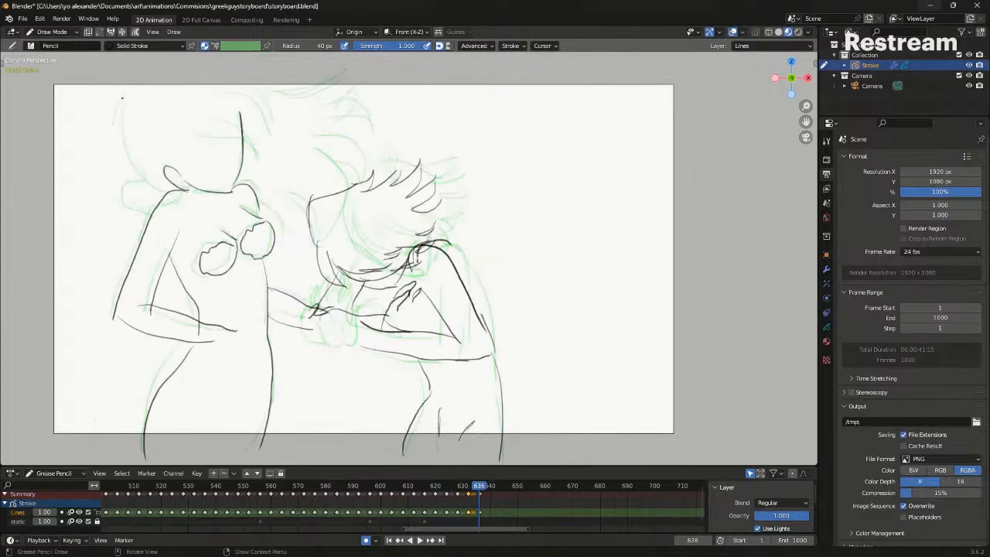
Draw the long hair falling beside the long-haired figure's face onto the shoulder, and compare with earlier keyframes
left_click_drag(123, 86, 147, 197)
key("ctrl+z")
left_click_drag(120, 94, 154, 207)
key("alt+shift+z")
key("Down")
key("Up")
key("alt+shift+z")
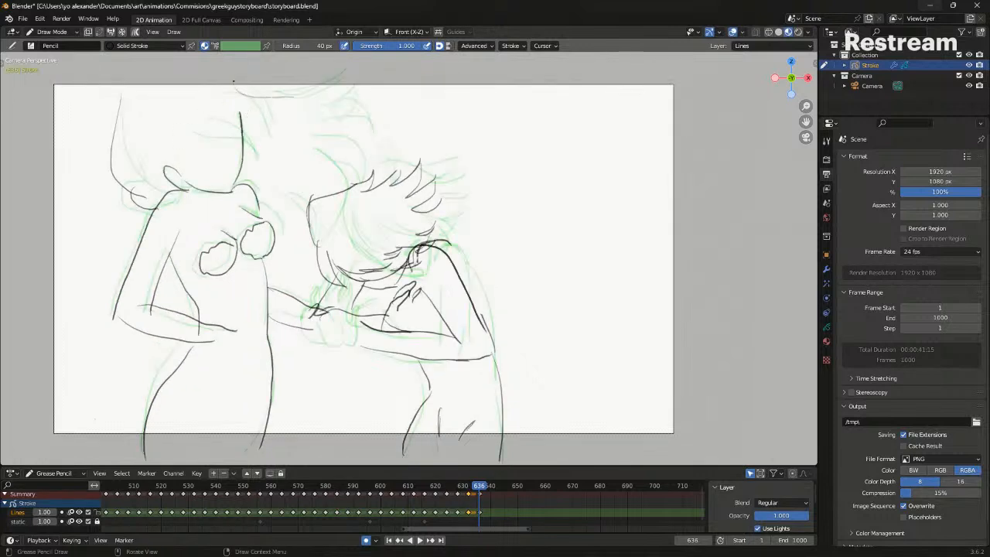
key("alt+shift+z")
key("Down")
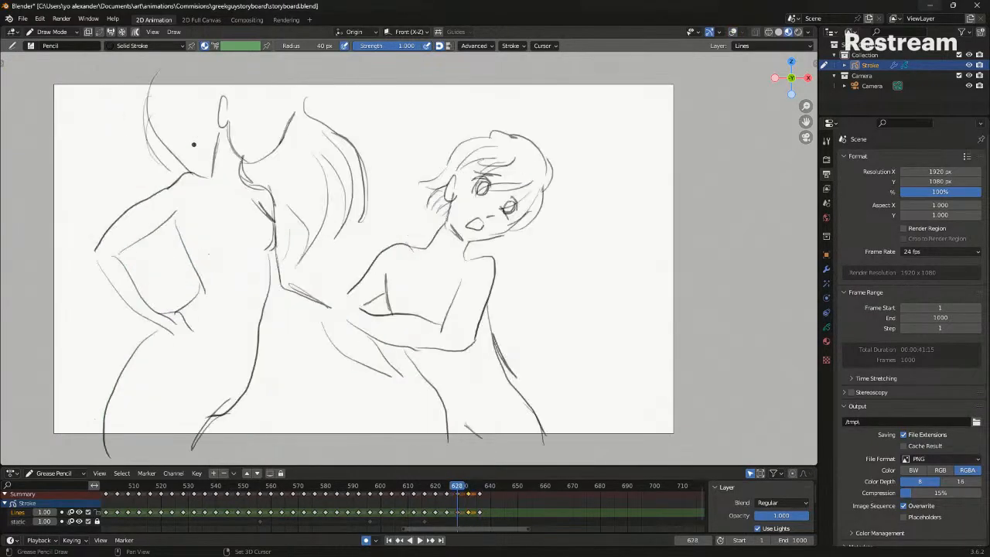
key("Up")
key("Up")
key("alt+shift+z")
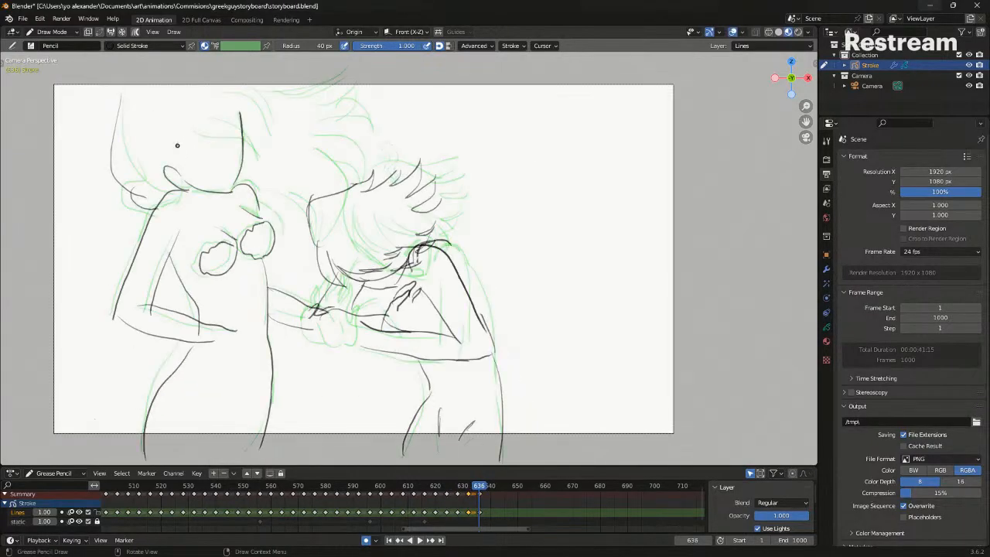
Draw the long-haired figure's fringe and the strands sweeping across the face, and compare with the previous keyframe
left_click_drag(176, 136, 178, 189)
key("ctrl+z")
left_click_drag(205, 129, 252, 153)
left_click_drag(229, 99, 280, 144)
key("Down")
key("Up")
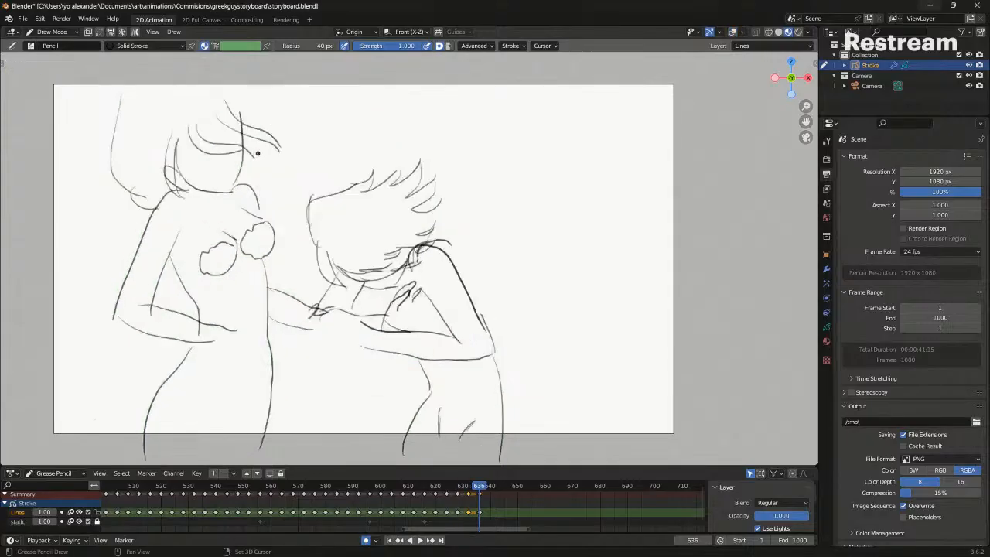
Examine the frame 636 drawing against the preceding keyframes, with and without the onion-skin overlay
key("Down")
key("Down")
key("Up")
key("Up")
key("shift+alt+z")
key("shift+alt+z")
key("Down")
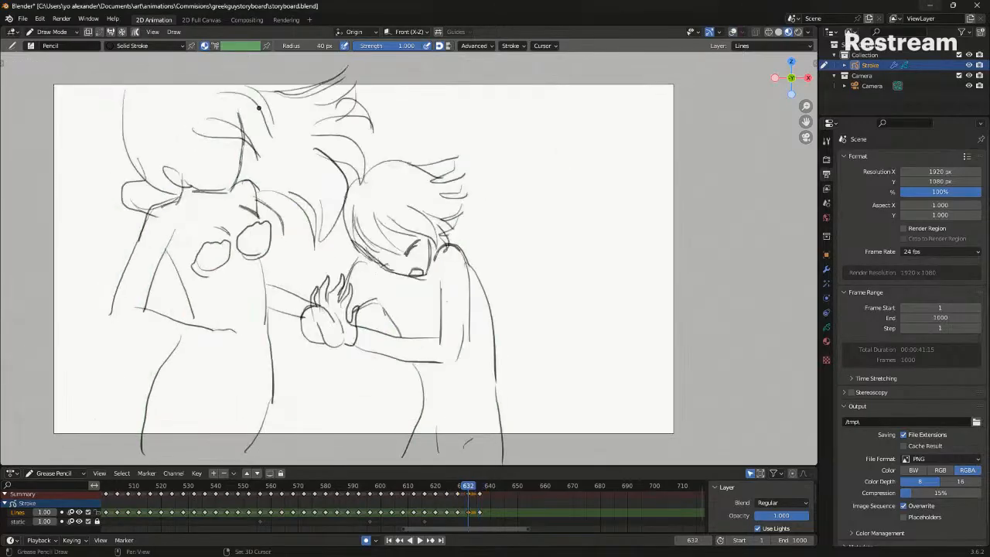
key("Down")
key("Right")
key("Right")
key("Right")
key("Right")
Draw the long-haired figure's flowing hair strands streaming toward the short-haired figure's head on frame 636
left_click_drag(239, 79, 320, 84)
left_click_drag(254, 185, 329, 199)
left_click_drag(335, 198, 315, 157)
left_click_drag(345, 192, 310, 137)
left_click_drag(364, 160, 295, 145)
left_click_drag(360, 134, 296, 124)
left_click_drag(366, 118, 296, 115)
left_click_drag(339, 82, 305, 90)
Flip repeatedly between frame 636 and the previous keyframe to check the flow of the hair
key("shift+alt+z")
key("Down")
key("Up")
key("Down")
key("Up")
key("shift+alt+z")
key("shift+alt+z")
key("Down")
key("Up")
key("Down")
key("Up")
key("Down")
key("Up")
key("Down")
key("Up")
key("Down")
key("Up")
key("Down")
key("Up")
Insert a blank Grease Pencil keyframe at frame 640 and show the onion-skin overlay
key("Right")
key("Right")
key("Right")
key("Right")
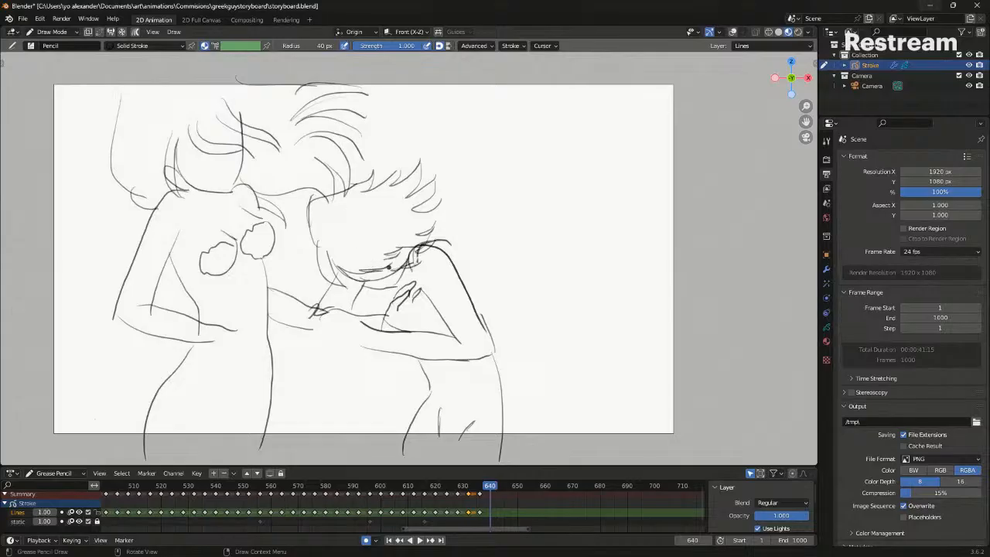
key("shift+i")
key("shift+alt+z")
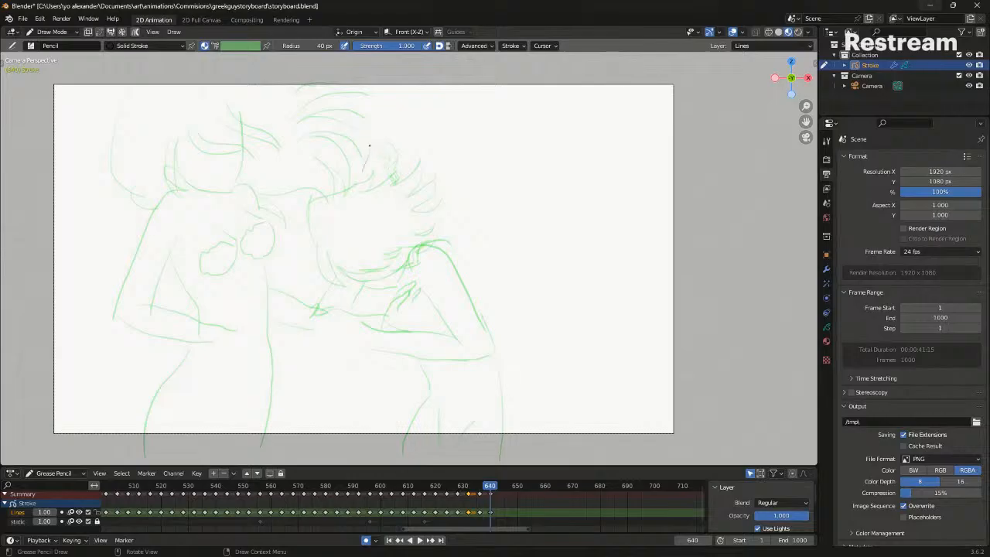
Draw the short-haired figure's face on frame 640, with the profile line, eyes, jaw and ear
key("ctrl+z")
key("ctrl+z")
key("ctrl+z")
left_click_drag(367, 147, 347, 222)
key("ctrl+z")
left_click_drag(361, 151, 344, 222)
key("ctrl+z")
left_click_drag(360, 151, 342, 220)
left_click_drag(352, 207, 349, 203)
mouse_move(371, 176)
left_mouse_down()
mouse_move(377, 183)
mouse_move(352, 178)
left_mouse_up()
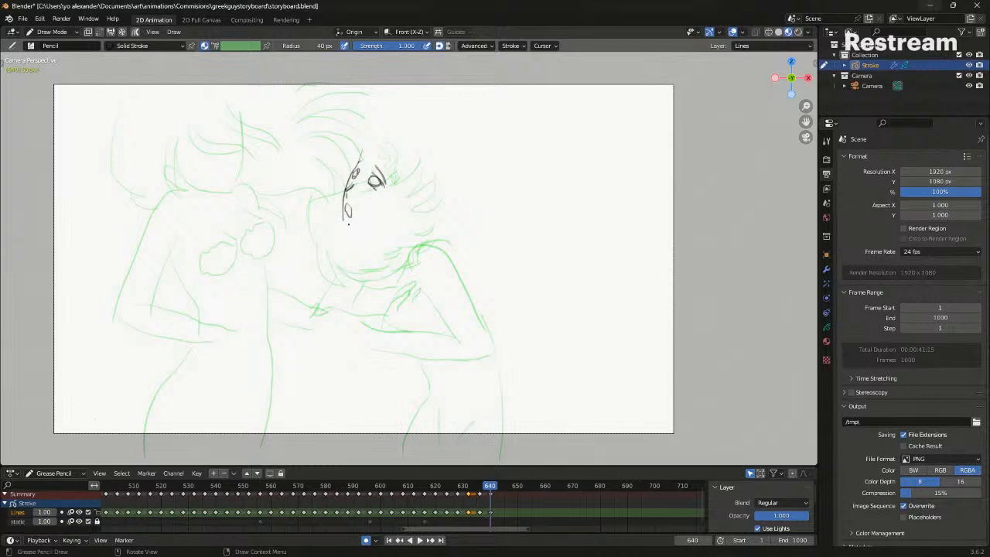
mouse_move(342, 225)
left_mouse_down()
mouse_move(370, 233)
mouse_move(403, 217)
left_mouse_up()
Play back the latest keyframes without overlays to review the motion leading into frame 640
key("shift+alt+z")
key("Down")
key("Up")
key("Down")
key("Down")
key("space")
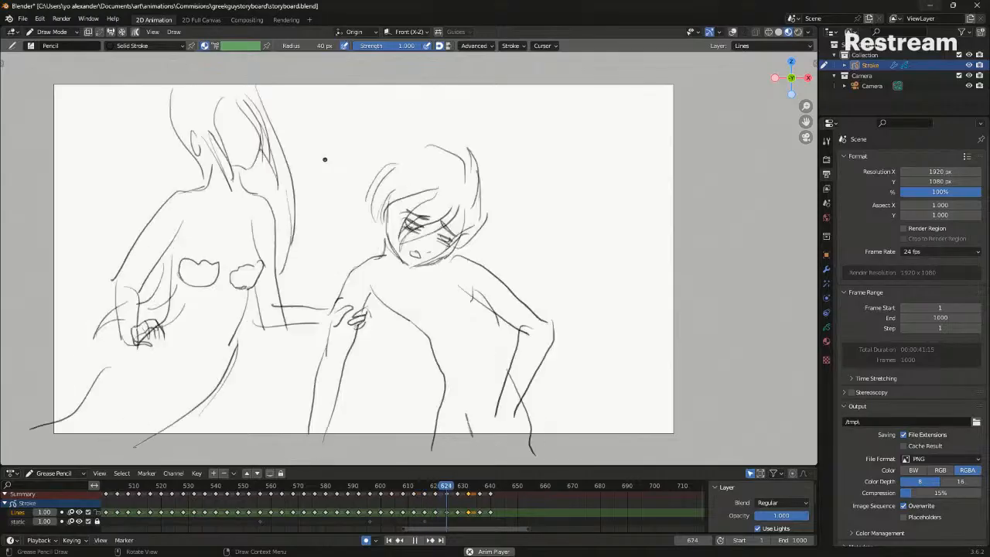
key("space")
key("Down")
key("Down")
key("Down")
key("Up")
key("space")
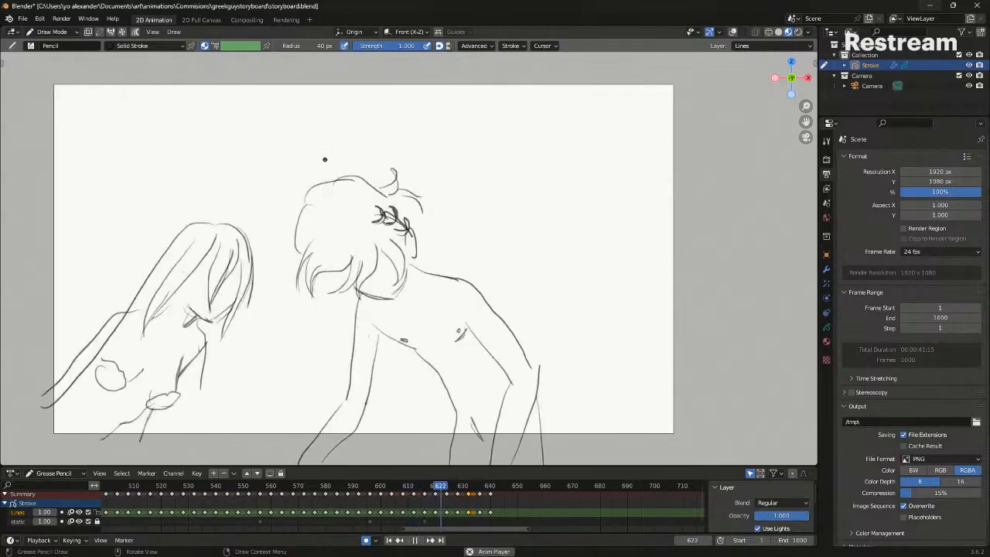
key("space")
Draw the short-haired figure's fringe, side strands and the hair around the back of the head
left_click_drag(371, 134, 347, 166)
key("ctrl+z")
key("ctrl+z")
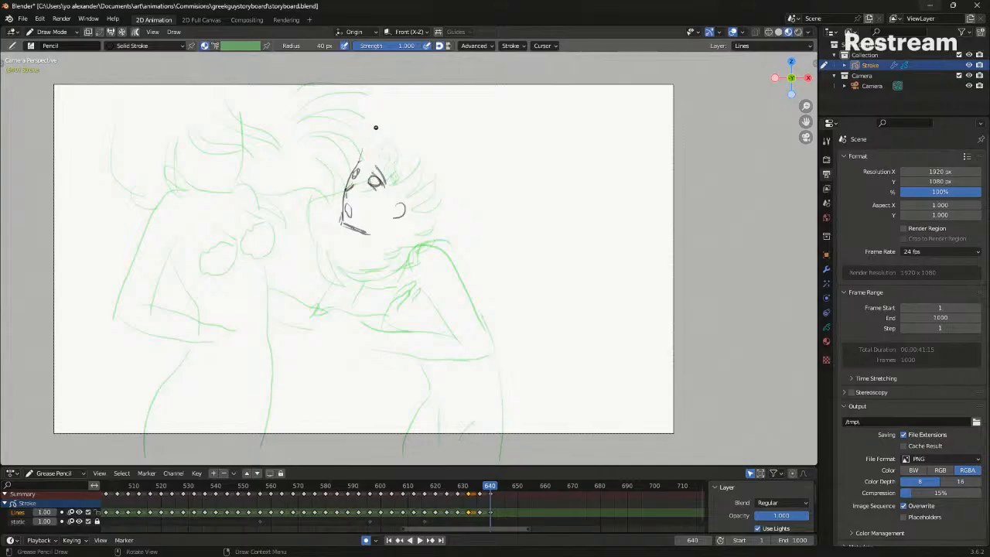
mouse_move(373, 128)
left_mouse_down()
mouse_move(342, 184)
mouse_move(352, 189)
left_mouse_up()
left_click_drag(376, 147, 361, 208)
left_click_drag(399, 160, 389, 199)
mouse_move(419, 132)
left_mouse_down()
mouse_move(440, 208)
mouse_move(427, 229)
left_mouse_up()
Draw the short-haired figure's back, front shoulder and upper arm contours on frame 640
mouse_move(443, 164)
left_mouse_down()
mouse_move(421, 246)
mouse_move(396, 242)
mouse_move(385, 257)
mouse_move(473, 312)
mouse_move(484, 337)
left_mouse_up()
mouse_move(354, 256)
left_mouse_down()
mouse_move(365, 251)
mouse_move(316, 300)
left_mouse_up()
key("ctrl+z")
left_click_drag(371, 240, 316, 307)
mouse_move(376, 277)
left_mouse_down()
mouse_move(345, 312)
mouse_move(360, 317)
mouse_move(340, 297)
mouse_move(348, 323)
mouse_move(362, 295)
mouse_move(355, 342)
mouse_move(336, 338)
mouse_move(340, 346)
mouse_move(445, 335)
left_mouse_up()
left_click_drag(419, 282, 441, 338)
Draw the short-haired figure's bent forearm in front of the chest, and compare it with the previous keyframe
key("Down")
key("Up")
mouse_move(368, 339)
left_mouse_down()
mouse_move(472, 358)
mouse_move(465, 291)
left_mouse_up()
key("alt+shift+z")
key("Down")
key("Up")
key("Down")
key("Up")
key("alt+shift+z")
Draw the short-haired figure's chest line and both sides of the waist and hips
left_click_drag(374, 283, 405, 318)
key("ctrl+z")
left_click_drag(376, 277, 405, 317)
left_click_drag(491, 352, 497, 456)
left_click_drag(420, 355, 401, 446)
Compare the short-haired figure's body on frame 640 with the previous keyframe
key("alt+shift+z")
key("Down")
key("Up")
key("Down")
key("Up")
key("Down")
key("Up")
key("alt+shift+z")
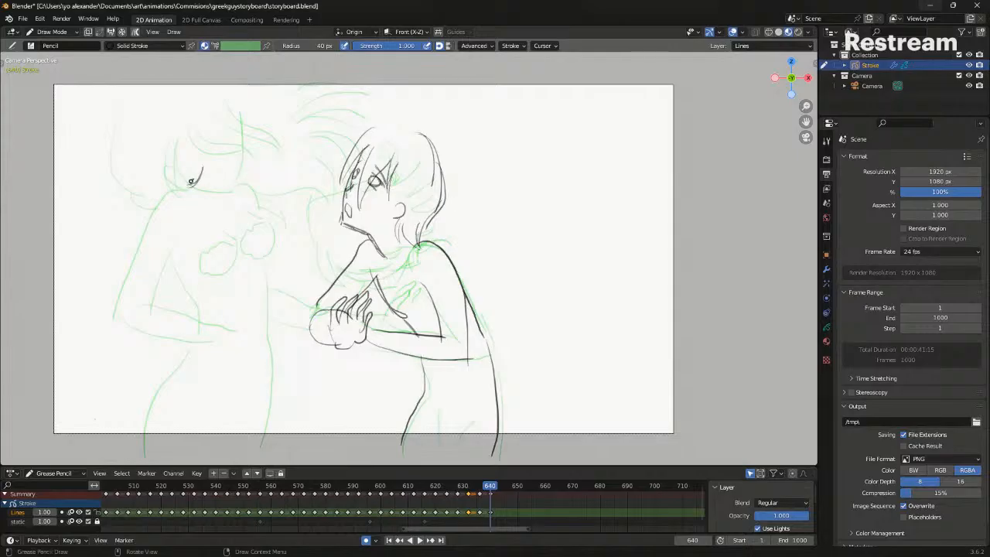
Draw the long-haired figure's ear, jaw and face outline on frame 640
left_click_drag(197, 177, 190, 190)
mouse_move(188, 124)
left_mouse_down()
mouse_move(197, 158)
mouse_move(233, 181)
mouse_move(257, 160)
left_mouse_up()
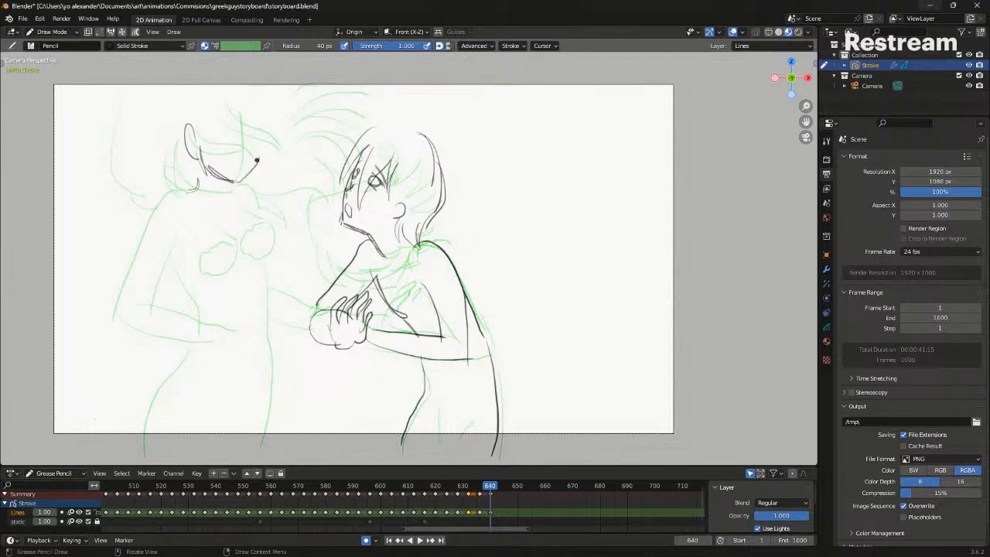
left_click_drag(271, 101, 260, 145)
Scale and reposition the long-haired figure's head strokes in Edit Mode, and return to Draw Mode
key("alt+shift+z")
key("Tab")
key("alt+shift+z")
left_click_drag(283, 102, 307, 131)
key("s")
left_click(296, 171)
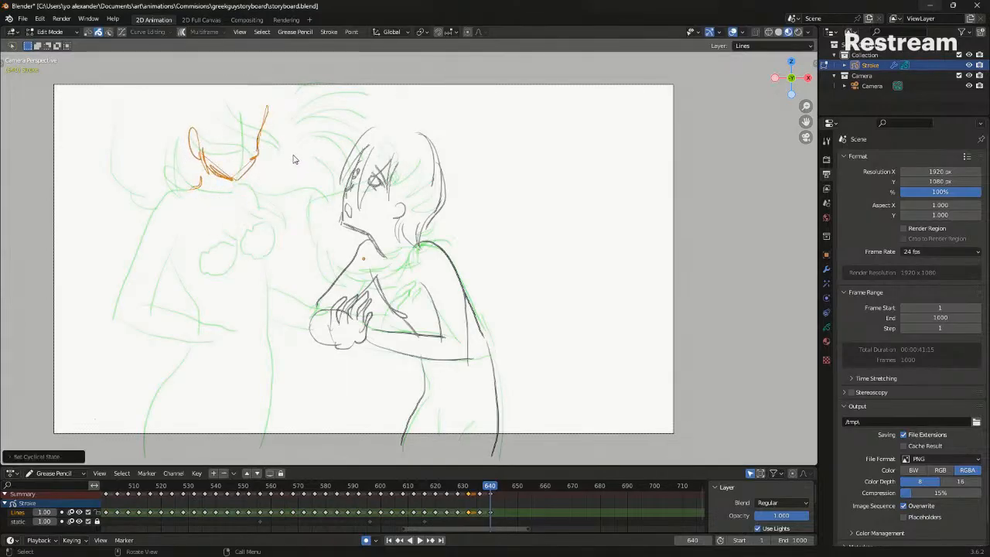
key("g")
left_click(292, 153)
key("ctrl+Tab")
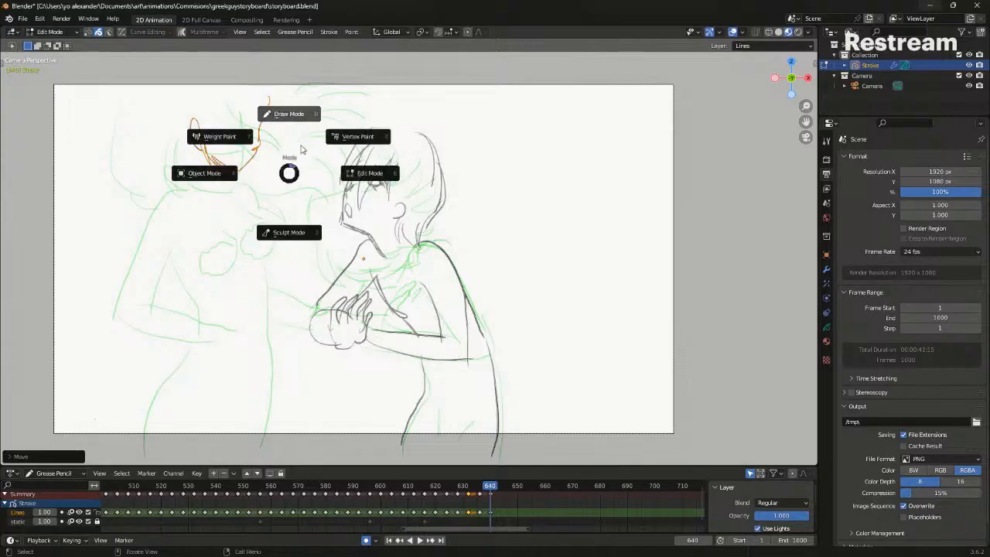
left_click(290, 116)
key("ctrl+Tab")
left_click(248, 130)
key("alt+shift+z")
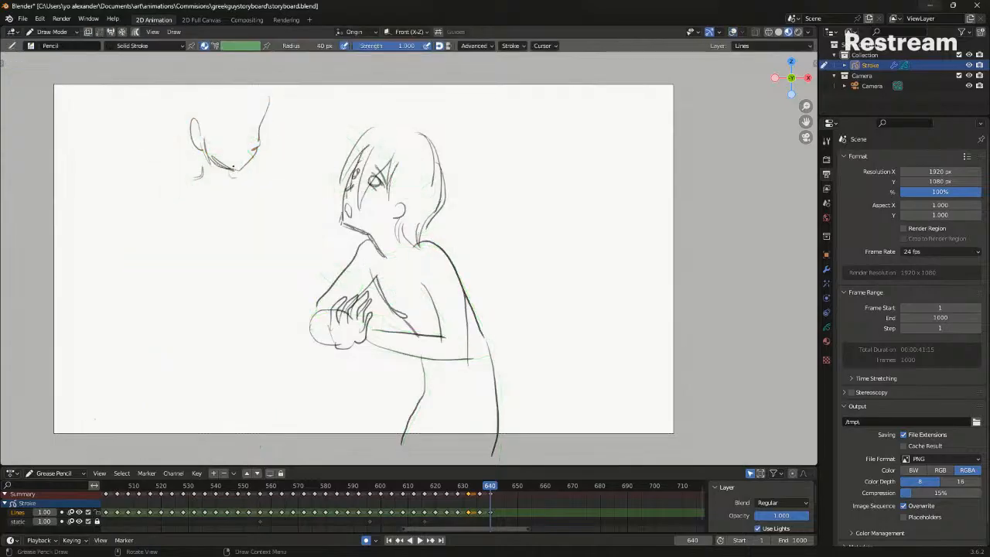
Draw the long-haired figure's neck and both shoulders, and compare them with the previous keyframe
key("alt+shift+z")
mouse_move(230, 172)
left_mouse_down()
mouse_move(242, 185)
mouse_move(190, 184)
mouse_move(141, 239)
left_mouse_up()
mouse_move(239, 185)
left_mouse_down()
mouse_move(274, 232)
mouse_move(275, 260)
mouse_move(260, 266)
mouse_move(271, 230)
left_mouse_up()
key("alt+shift+z")
key("alt+shift+z")
key("alt+shift+z")
key("Down")
key("Up")
key("alt+shift+z")
Draw the long-haired figure's chest coverings and both contours of the torso down to the hips
left_click_drag(219, 249, 223, 278)
mouse_move(236, 228)
left_mouse_down()
mouse_move(264, 331)
mouse_move(246, 444)
left_mouse_up()
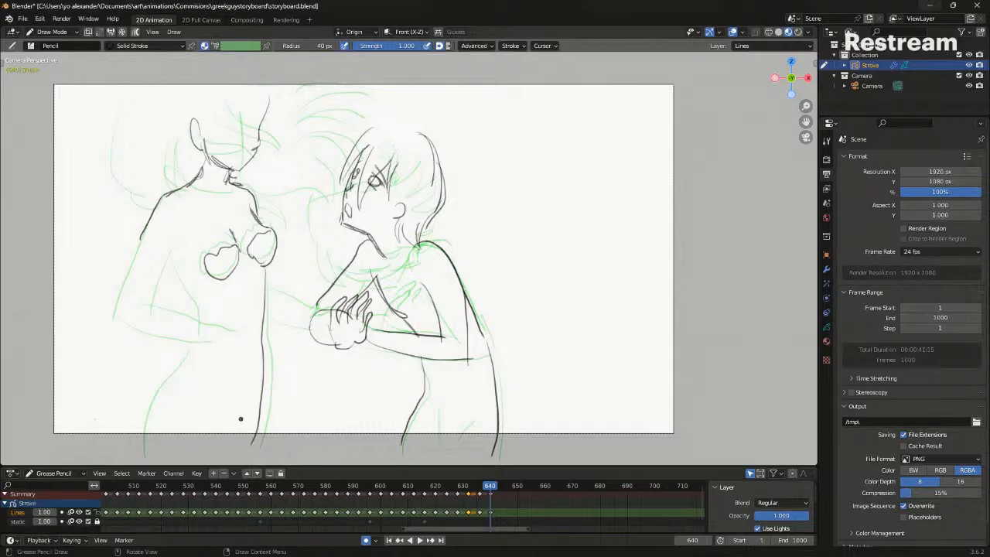
mouse_move(170, 249)
left_mouse_down()
mouse_move(189, 318)
mouse_move(139, 453)
left_mouse_up()
Draw the long-haired figure's bent arm resting across the waist
mouse_move(146, 234)
left_mouse_down()
mouse_move(124, 310)
mouse_move(205, 345)
left_mouse_up()
left_click_drag(140, 305, 220, 332)
left_click_drag(159, 300, 172, 268)
Compare the long-haired figure's pose on frame 640 with the preceding keyframes
key("alt+shift+z")
key("Down")
key("Up")
key("Down")
key("Up")
key("Down")
key("Up")
key("Down")
key("Up")
key("alt+shift+z")
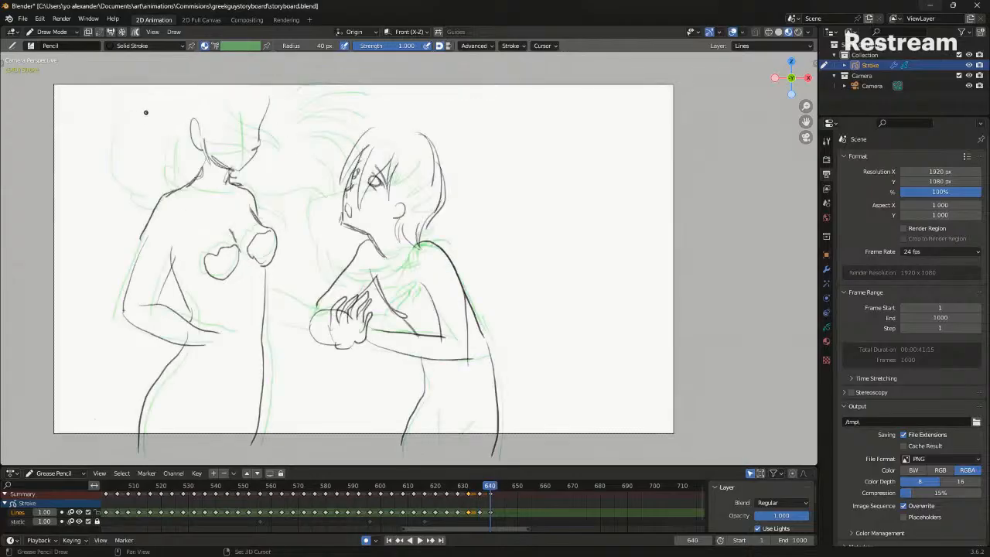
key("alt+shift+z")
key("Down")
key("Down")
key("Up")
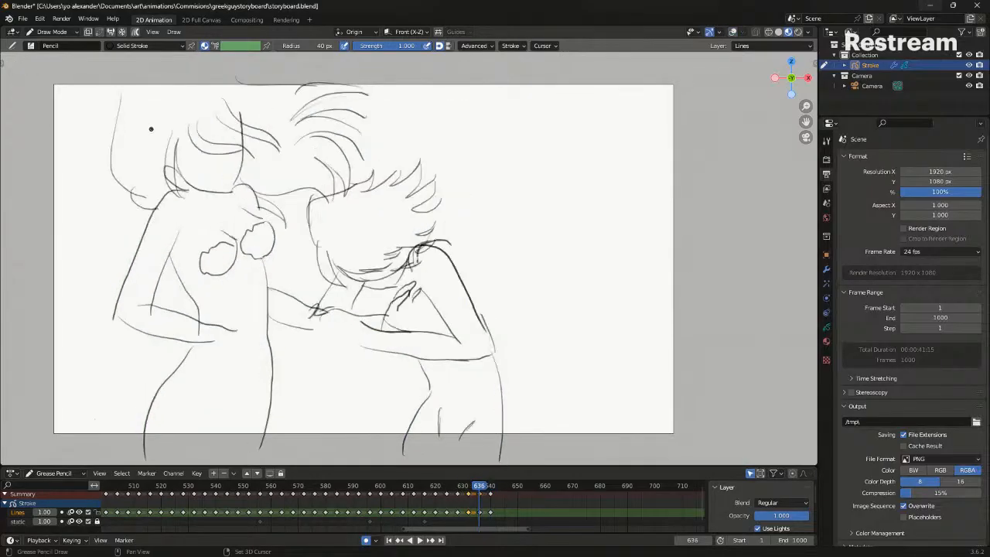
key("Up")
key("alt+shift+z")
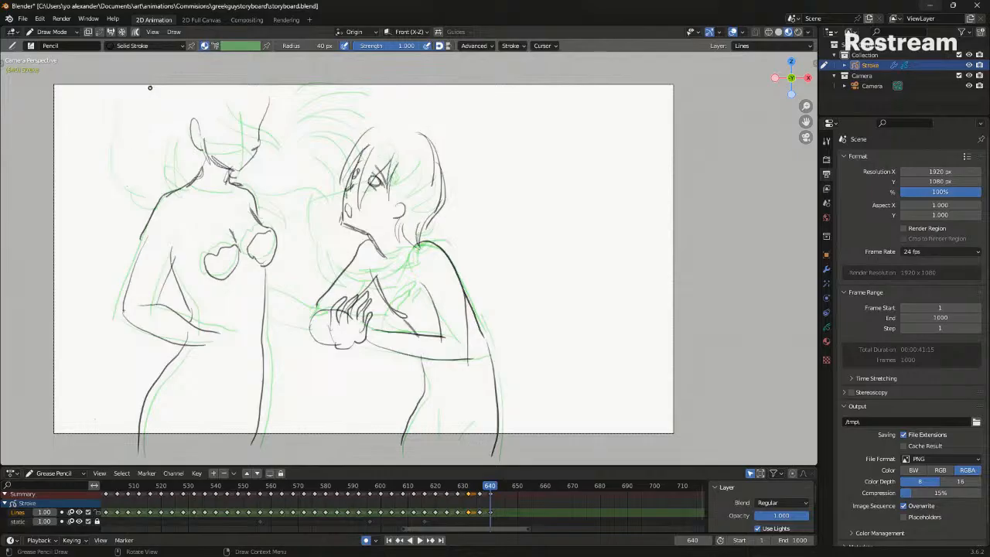
Draw the hair falling behind the long-haired figure's head on frame 640 and compare it with the previous keyframe
key("ctrl+z")
mouse_move(158, 69)
left_mouse_down()
mouse_move(126, 139)
mouse_move(127, 195)
left_mouse_up()
mouse_move(135, 144)
left_mouse_down()
mouse_move(128, 193)
mouse_move(144, 208)
left_mouse_up()
left_click_drag(137, 159, 153, 212)
key("alt+shift+z")
key("Down")
key("Up")
key("Down")
key("Up")
key("alt+shift+z")
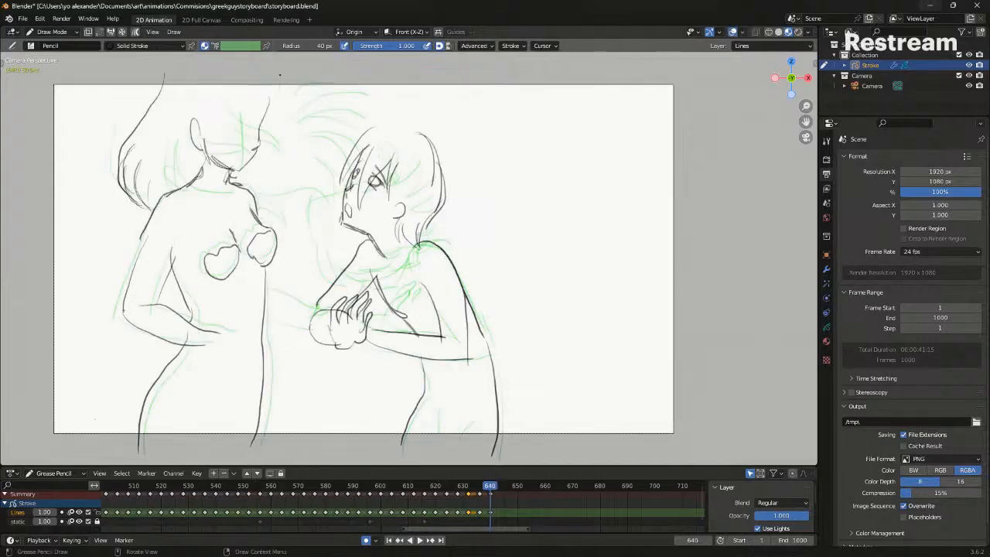
Draw long curved hair strands streaming from the long-haired figure's face toward the other figure, and compare them with the preceding keyframes
key("ctrl+z")
left_click_drag(270, 88, 327, 87)
mouse_move(288, 134)
left_mouse_down()
mouse_move(327, 89)
mouse_move(334, 111)
left_mouse_up()
mouse_move(338, 113)
left_mouse_down()
mouse_move(281, 150)
mouse_move(335, 144)
left_mouse_up()
left_click_drag(264, 160, 345, 130)
left_click_drag(266, 179, 342, 138)
left_click_drag(247, 200, 316, 183)
key("alt+shift+z")
key("Down")
key("Up")
key("Down")
key("Down")
key("Up")
key("Up")
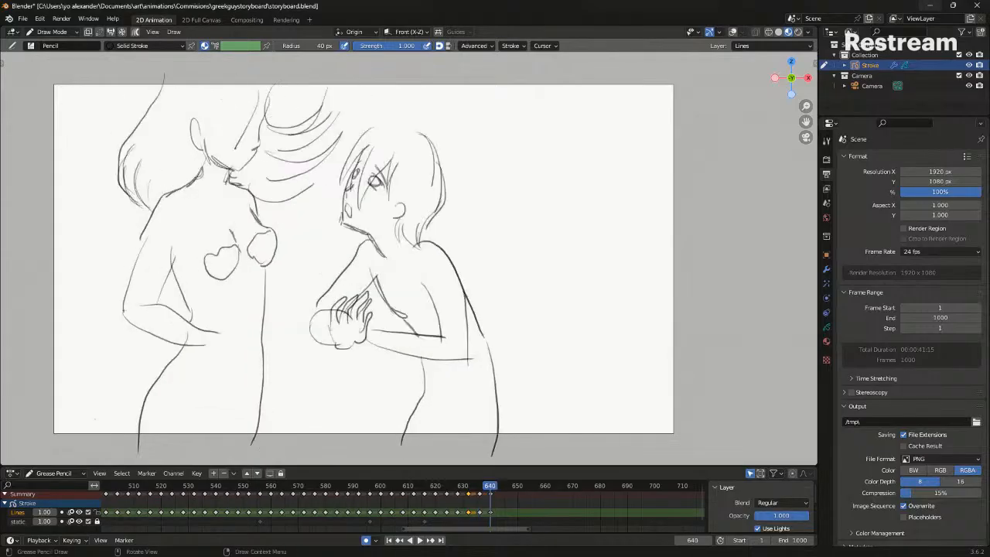
Draw the front hair strands framing the long-haired figure's face
left_click_drag(258, 102, 230, 172)
key("ctrl+Tab")
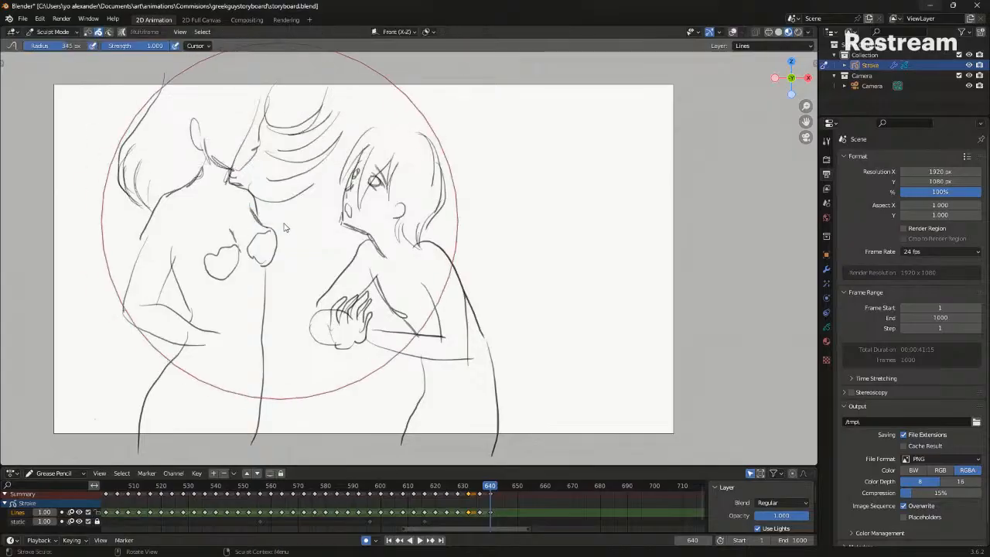
key("ctrl+Tab")
left_click(220, 139)
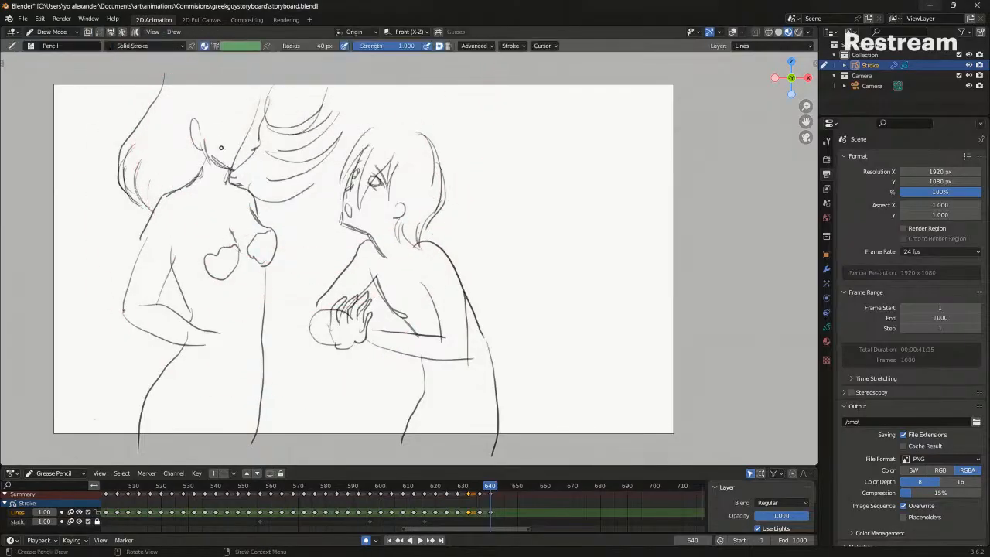
key("ctrl+Tab")
left_click(220, 141)
left_click_drag(222, 101, 210, 162)
left_click_drag(256, 91, 220, 177)
key("shift+alt+z")
mouse_move(267, 99)
left_mouse_down()
mouse_move(249, 138)
mouse_move(268, 127)
mouse_move(250, 183)
left_mouse_up()
Examine the drawing on frame 640 with and without onion skinning and step through the adjacent frames
key("shift+alt+z")
key("shift+alt+z")
key("shift+alt+z")
key("Left")
key("Right")
key("Right")
key("Right")
key("shift+alt+z")
key("Left")
key("Left")
Draw the long-haired figure's forearm reaching from the torso to the other figure's hands, and check it on frame 640
left_click_drag(266, 270, 331, 317)
mouse_move(264, 317)
left_mouse_down()
mouse_move(311, 322)
mouse_move(342, 311)
left_mouse_up()
key("shift+alt+z")
left_click_drag(316, 308, 342, 313)
key("shift+alt+z")
key("shift+alt+z")
key("Left")
key("Left")
key("Right")
key("Right")
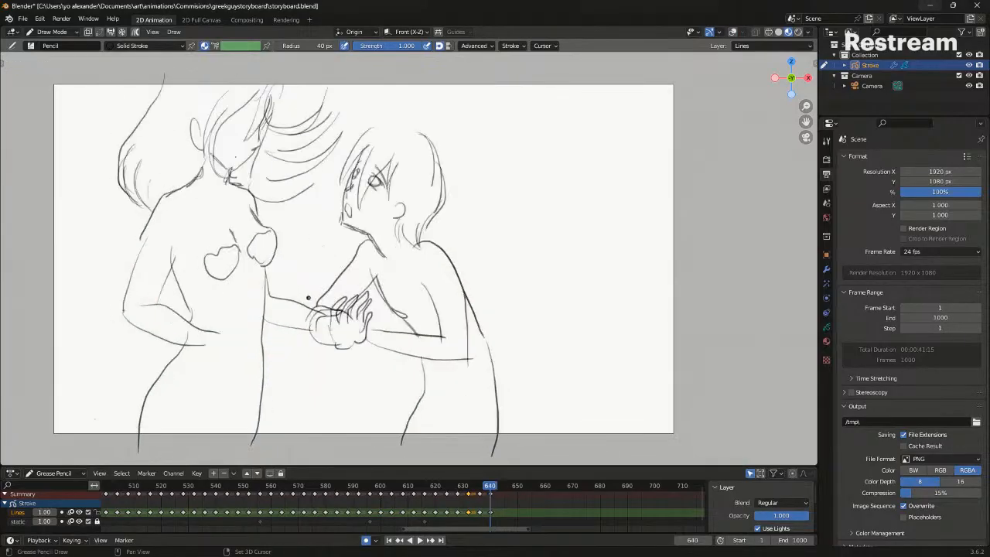
Start a new keyframe on frame 644 and draw the short-haired figure's face outline, brow, eyes and ear over the onion skin
key("Right")
key("Right")
key("Right")
key("Right")
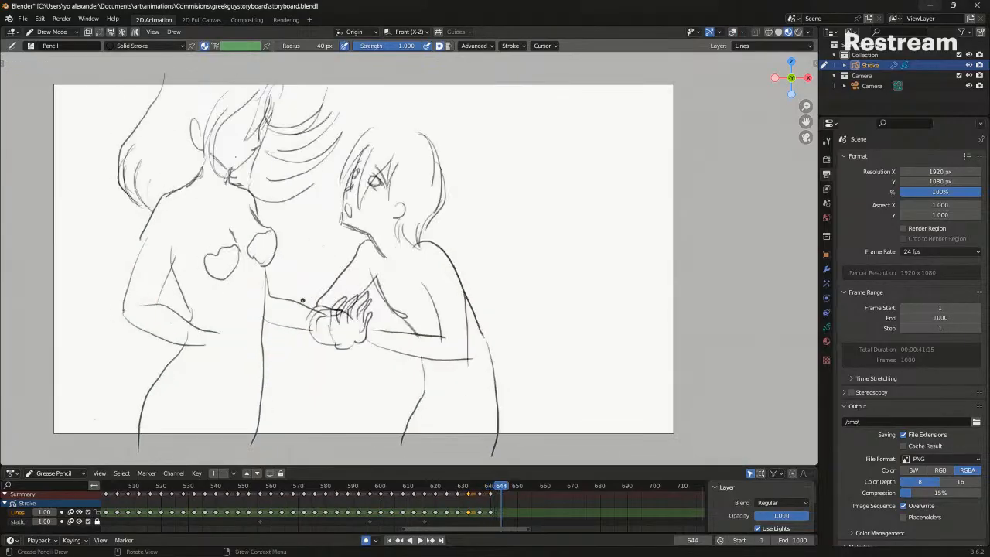
scroll(302, 300, "up", 1)
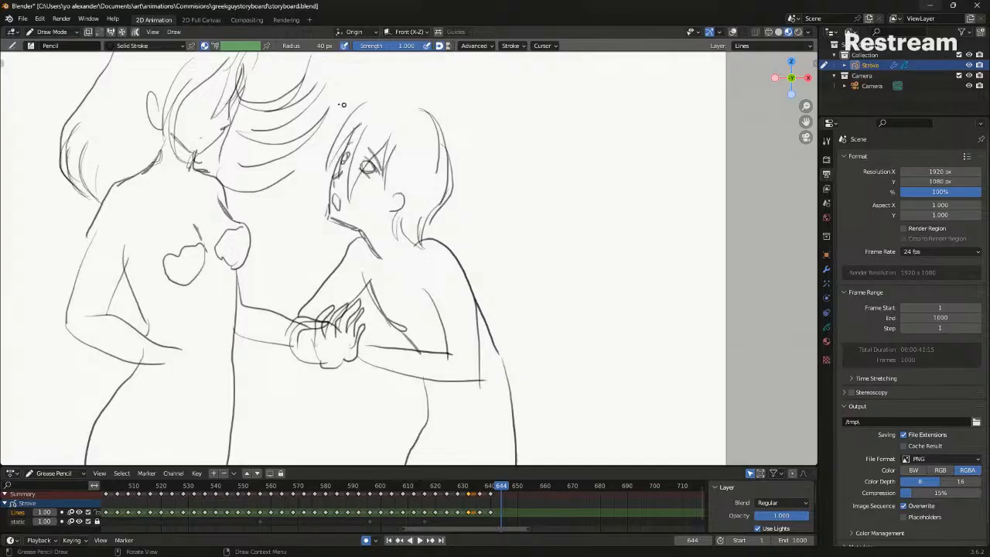
left_click(387, 231)
key("shift+alt+z")
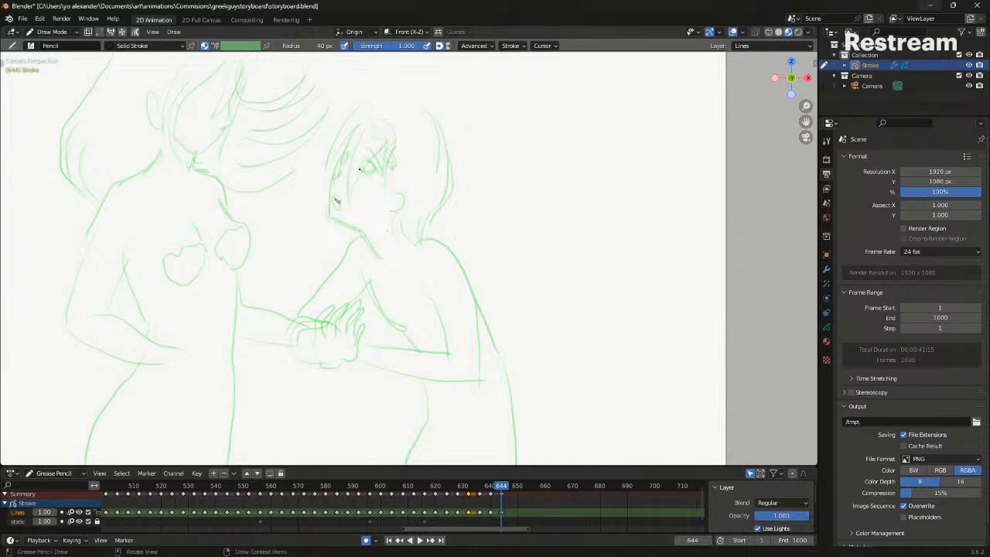
left_click_drag(369, 147, 378, 160)
left_click_drag(363, 162, 371, 170)
left_click_drag(345, 144, 330, 191)
mouse_move(397, 192)
left_mouse_down()
mouse_move(410, 198)
mouse_move(397, 205)
left_mouse_up()
key("Down")
key("Up")
Draw the short-haired figure's fringe, side locks, back hair and crown on frame 644
mouse_move(368, 105)
left_mouse_down()
mouse_move(321, 165)
mouse_move(354, 167)
left_mouse_up()
mouse_move(391, 120)
left_mouse_down()
mouse_move(365, 173)
mouse_move(388, 190)
left_mouse_up()
left_click_drag(401, 150, 397, 200)
left_click_drag(429, 110, 467, 179)
mouse_move(447, 132)
left_mouse_down()
mouse_move(468, 173)
mouse_move(467, 206)
left_mouse_up()
mouse_move(450, 183)
left_mouse_down()
mouse_move(457, 218)
mouse_move(448, 220)
left_mouse_up()
left_click_drag(439, 187, 428, 221)
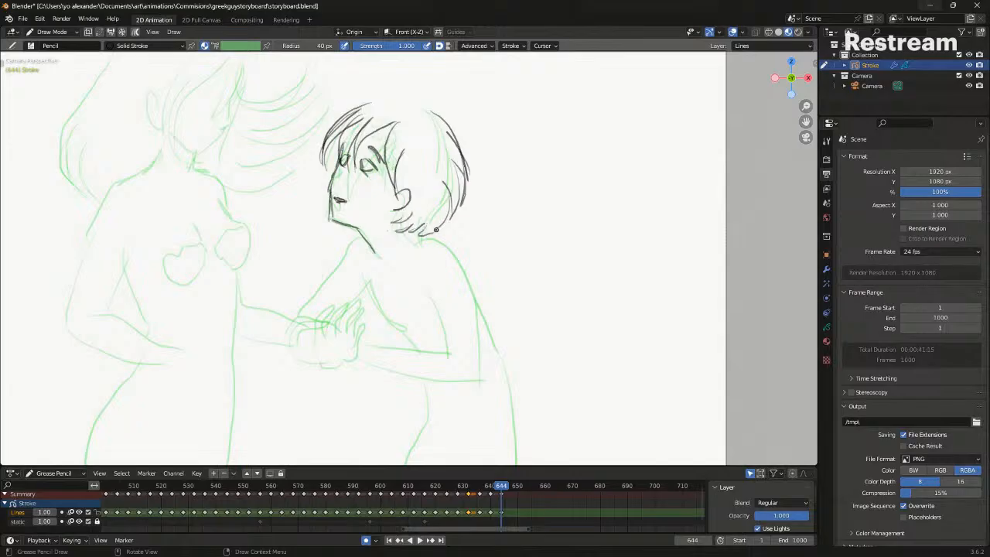
left_click_drag(437, 102, 474, 171)
left_click_drag(449, 127, 473, 171)
left_click_drag(445, 108, 407, 109)
left_click_drag(418, 97, 372, 117)
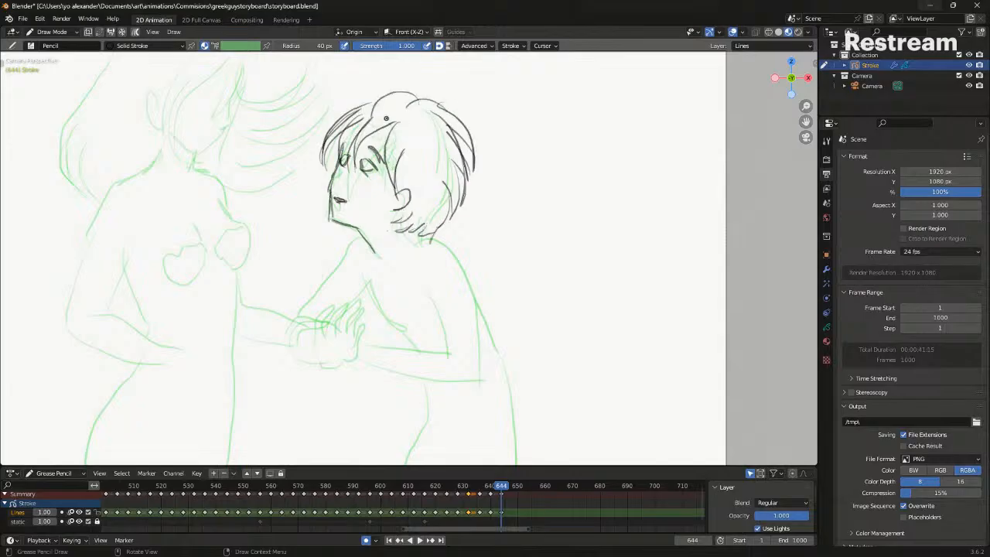
key("alt+shift+z")
key("alt+shift+z")
key("alt+shift+z")
key("alt+shift+z")
Draw the short-haired figure's shoulders and bent arm
middle_click_drag(375, 197, 363, 139, "shift")
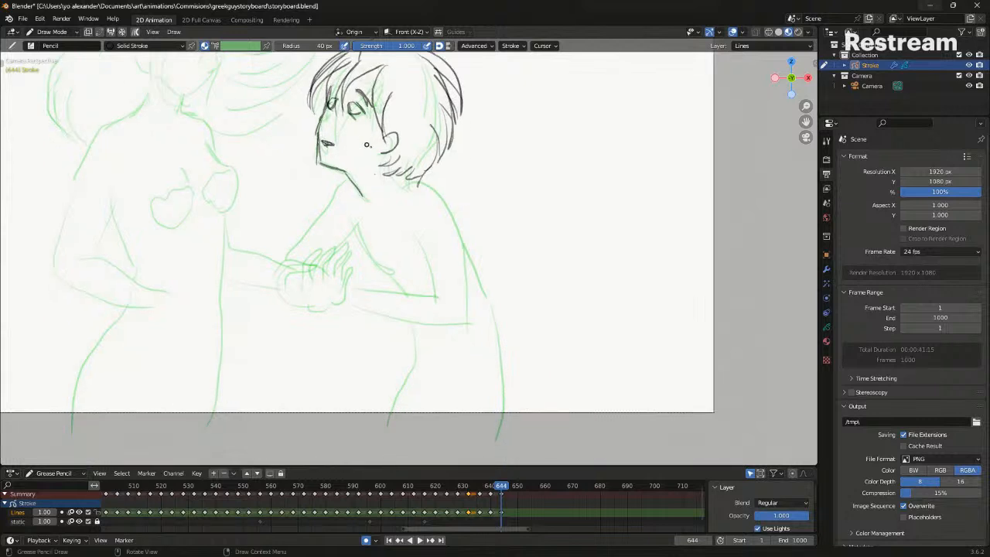
left_click_drag(407, 182, 478, 317)
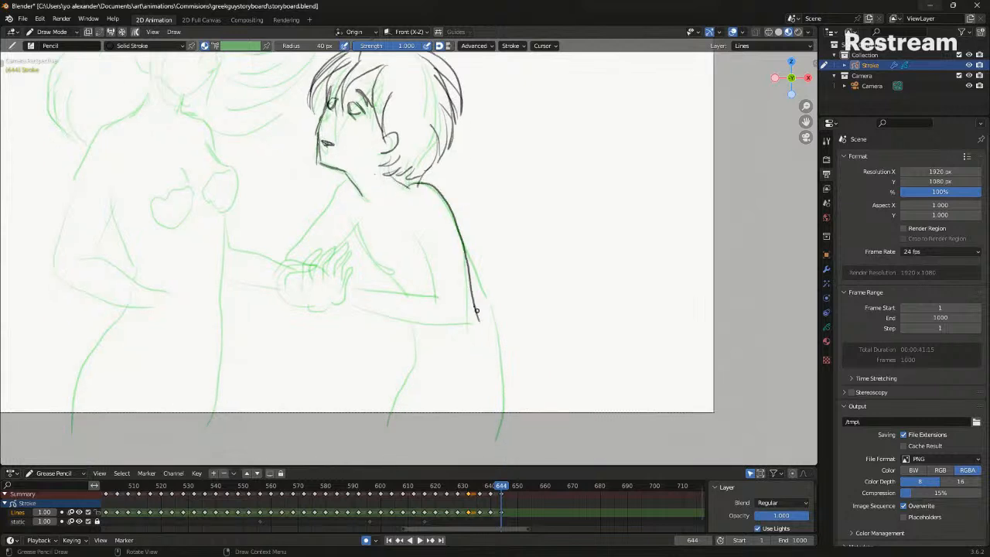
mouse_move(416, 229)
left_mouse_down()
mouse_move(441, 297)
mouse_move(352, 282)
mouse_move(478, 322)
left_mouse_up()
left_click_drag(359, 178, 289, 251)
key("alt+shift+z")
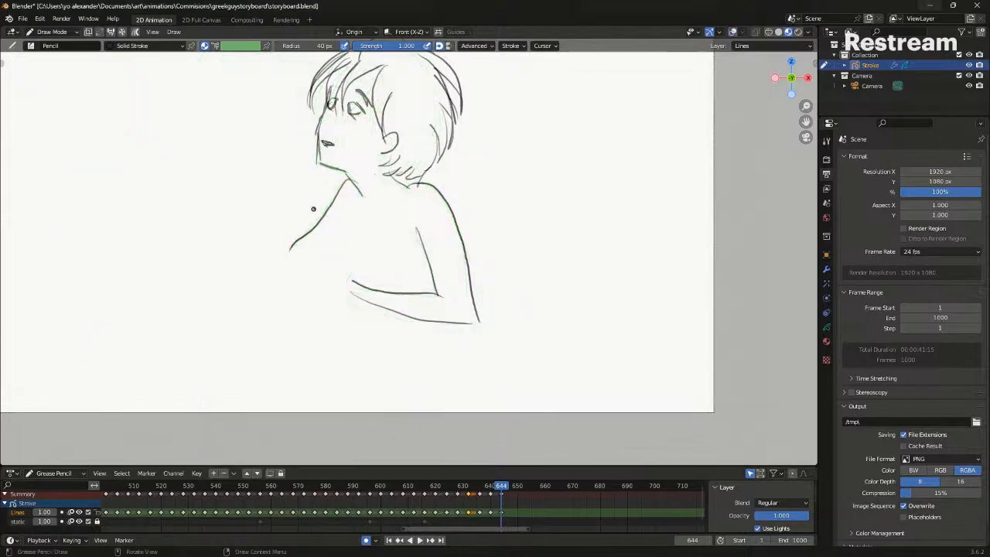
Compare the short-haired figure on frame 644 with the previous keyframe and save the file
middle_click_drag(328, 233, 356, 329, "shift")
key("alt+shift+z")
key("Down")
key("alt+shift+z")
key("Up")
key("Down")
key("Up")
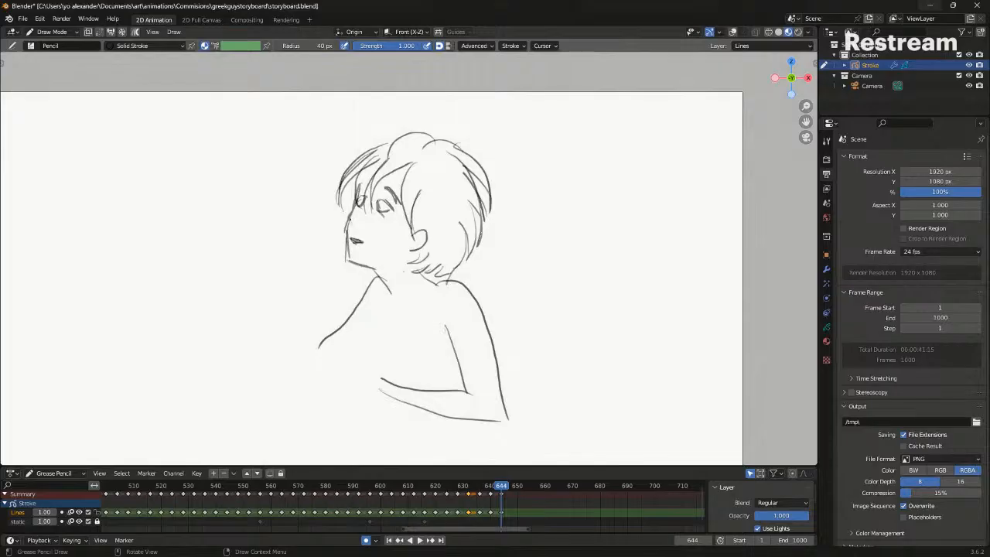
key("alt+shift+z")
key("alt+shift+z")
key("Down")
key("Up")
key("ctrl+s")
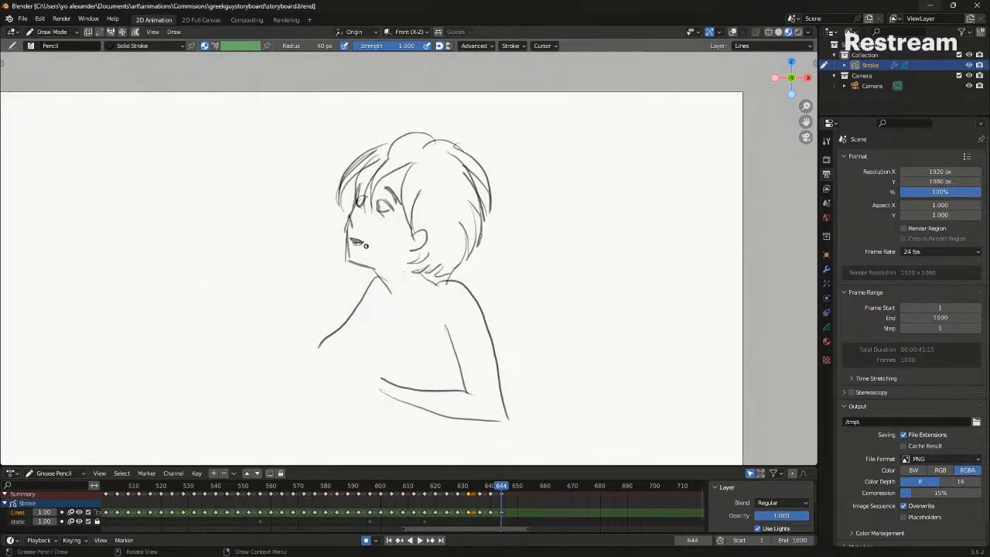
Draw the long-haired figure's face profile, chin, brow and eye on frame 644, undoing the unwanted strokes
middle_click_drag(387, 281, 371, 200, "shift")
key("Down")
key("Up")
middle_click_drag(329, 229, 373, 254, "shift")
key("alt+shift+z")
middle_click_drag(260, 216, 286, 265, "shift")
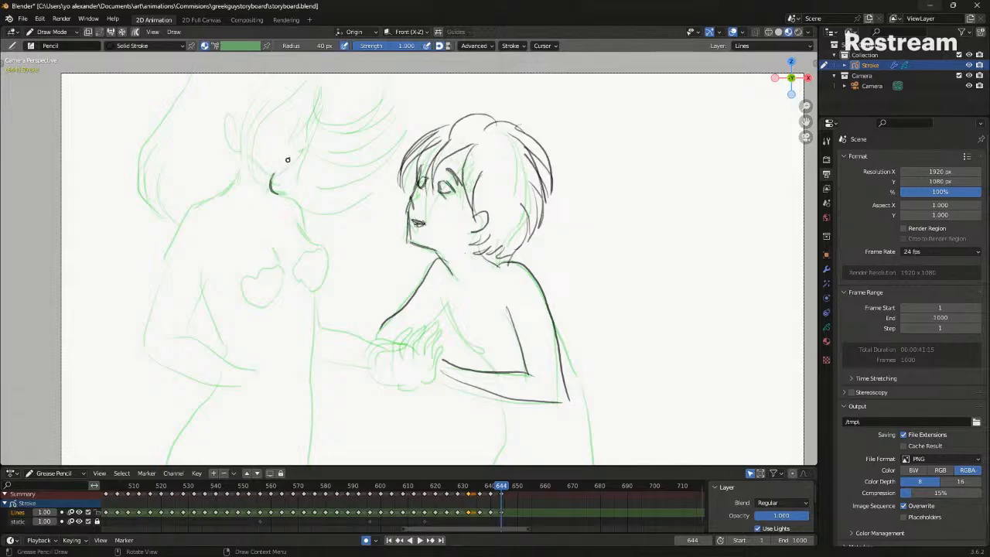
key("ctrl+z")
key("ctrl+z")
key("ctrl+z")
left_click_drag(333, 75, 300, 161)
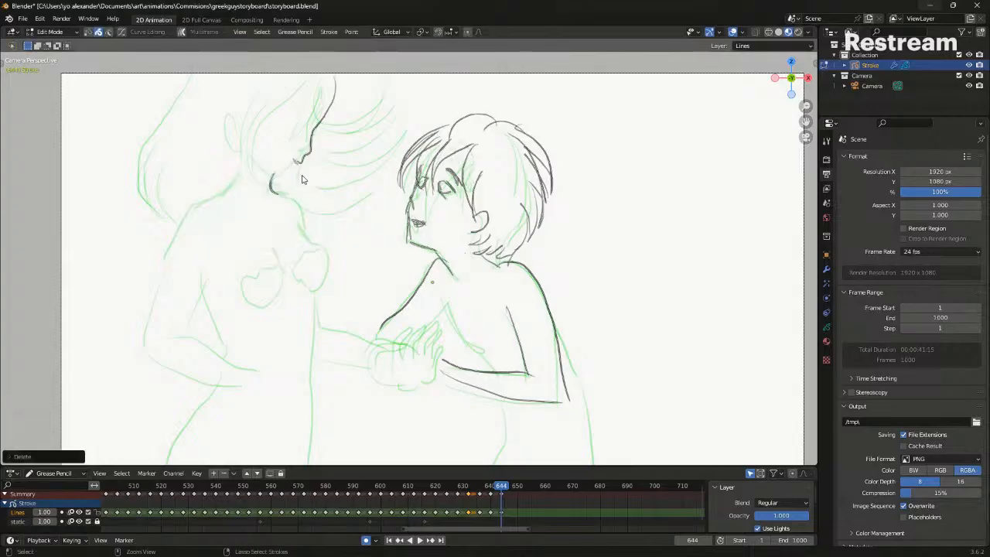
middle_click_drag(297, 126, 312, 192, "shift")
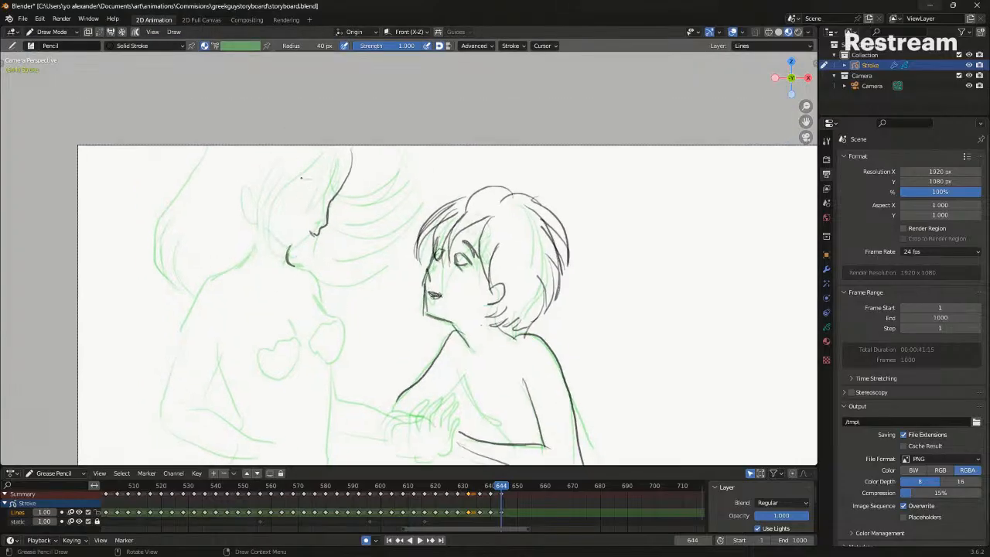
left_click_drag(328, 172, 301, 177)
middle_click_drag(301, 247, 305, 218, "shift")
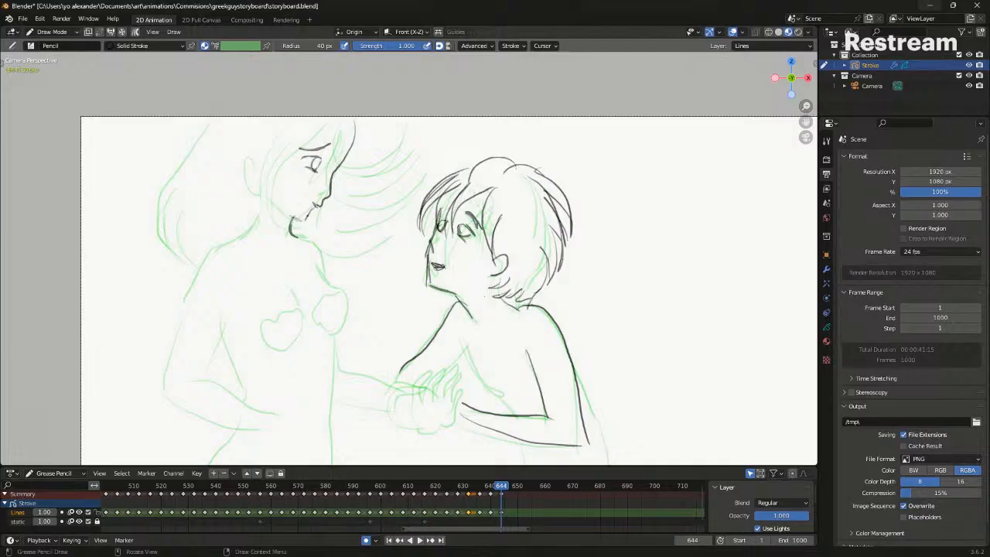
Select the long-haired figure's face profile stroke, reshape it in Sculpt Mode, and compare the face with the previous keyframe
key("Tab")
left_click(330, 194)
key("ctrl+Tab")
left_click(338, 262)
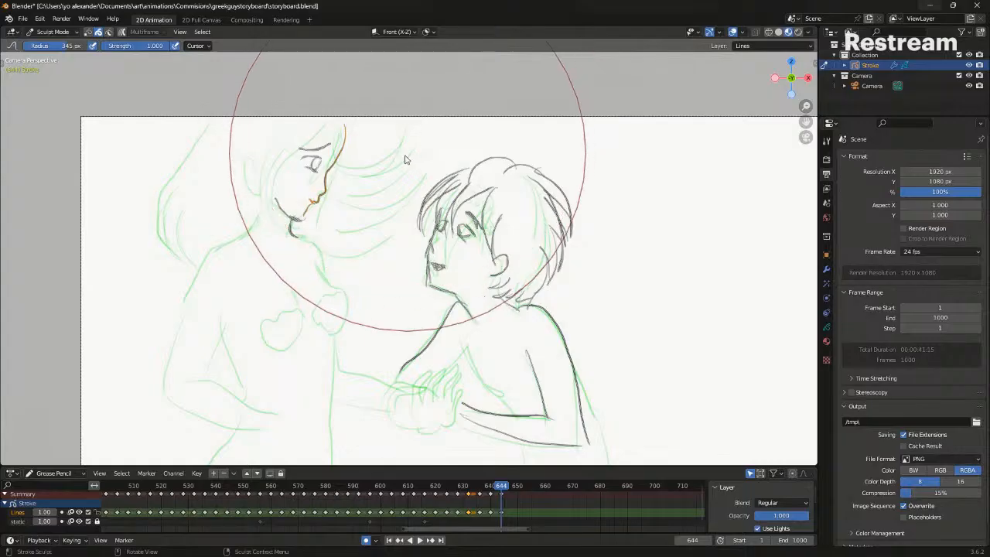
key("ctrl+z")
key("alt+shift+z")
key("Down")
key("Up")
key("ctrl+Tab")
left_click(308, 196)
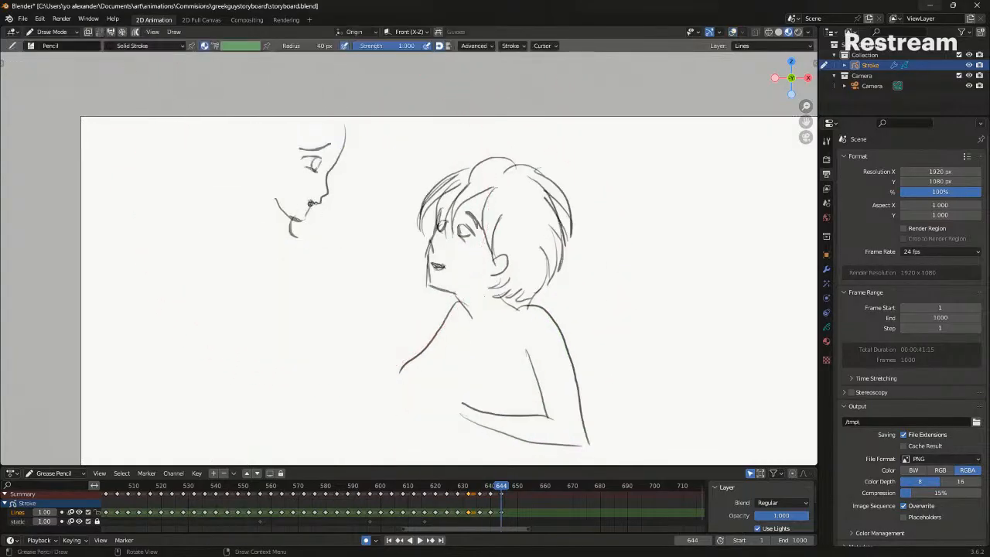
Draw the long-haired figure's ear, neck and front shoulder line on frame 644
middle_click_drag(331, 237, 310, 159, "shift")
key("alt+shift+z")
left_click_drag(234, 84, 227, 119)
key("alt+shift+z")
key("Down")
key("Up")
middle_click_drag(259, 121, 267, 100, "shift")
key("alt+shift+z")
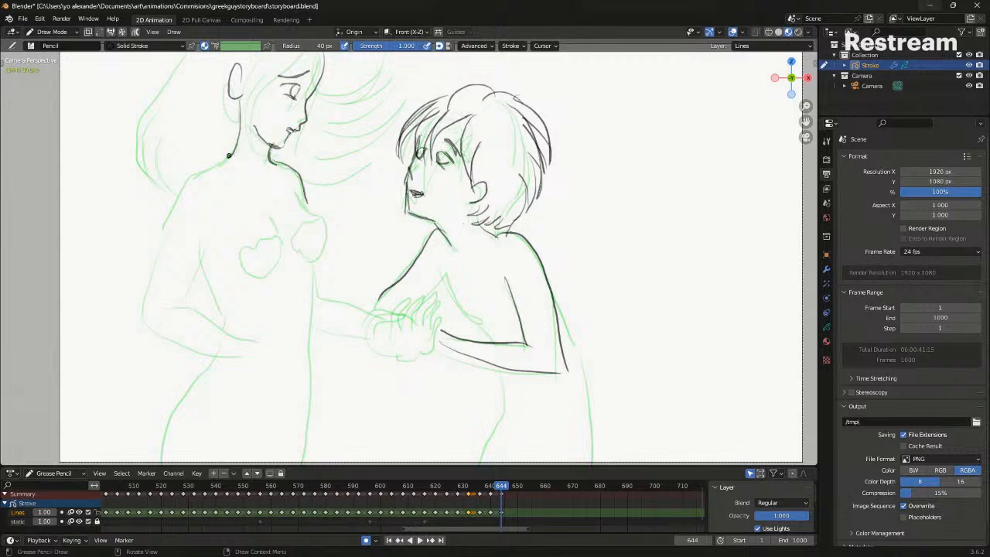
Draw the long-haired figure's rear shoulder, bent arm and hand raised in front of the chest
mouse_move(213, 195)
left_mouse_down()
mouse_move(215, 292)
mouse_move(323, 239)
left_mouse_up()
key("ctrl+z")
mouse_move(215, 290)
left_mouse_down()
mouse_move(301, 241)
mouse_move(302, 265)
mouse_move(209, 326)
left_mouse_up()
left_click_drag(188, 264, 209, 325)
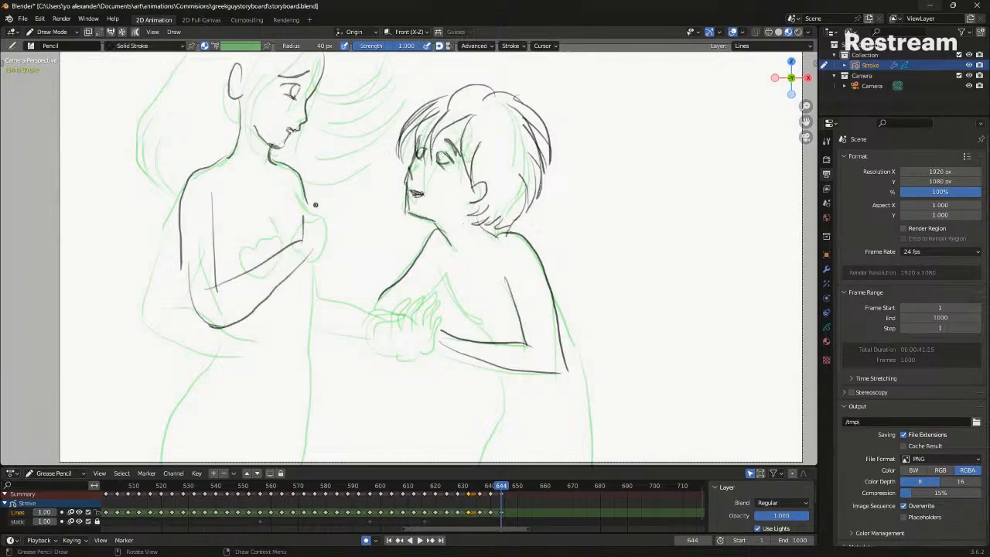
left_click_drag(308, 256, 332, 208)
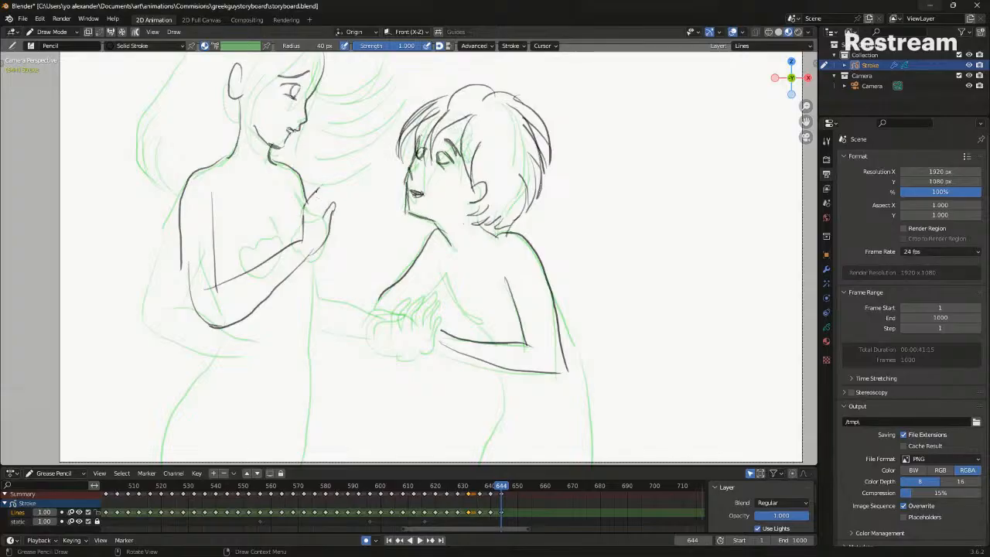
Draw the fingers of the standing woman's raised hand on frame 644 and compare the pose with the previous drawing
left_click_drag(320, 219, 336, 179)
key("alt+shift+z")
key("Down")
key("Up")
middle_click_drag(307, 160, 334, 150, "shift")
key("alt+shift+z")
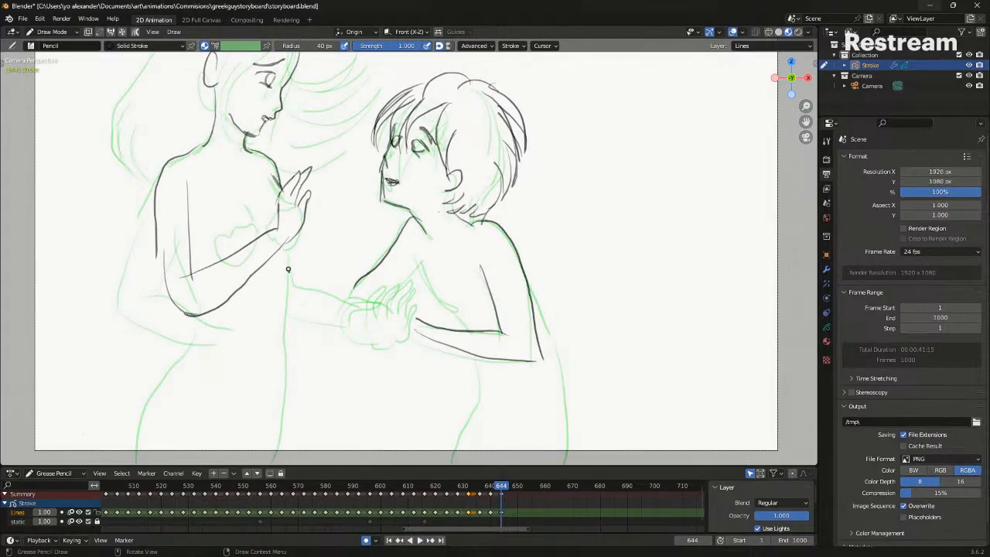
Draw the standing woman's hip and leg outline and the front contour of her waist, following the onion-skin guide
middle_click_drag(215, 300, 238, 245, "shift")
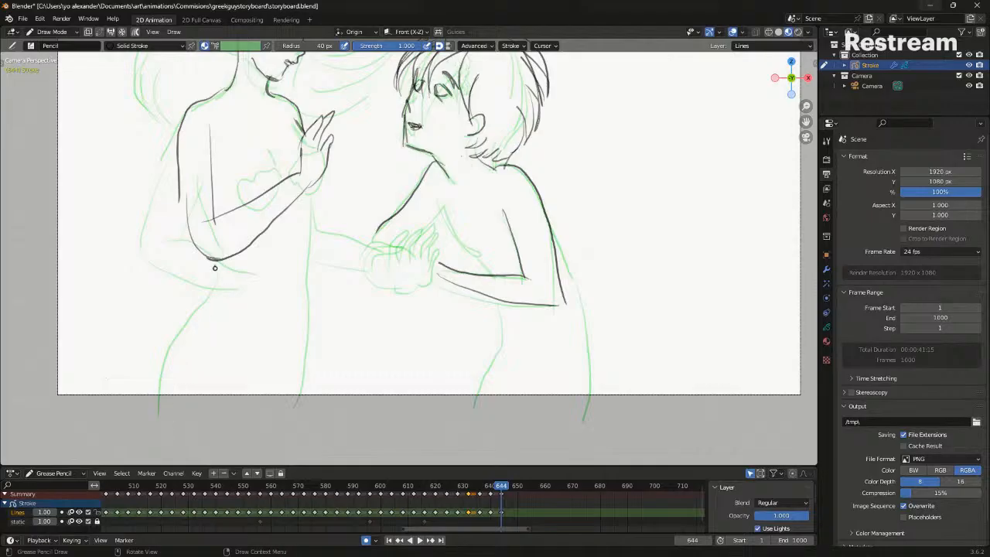
left_click_drag(199, 305, 171, 422)
key("ctrl+z")
mouse_move(218, 262)
left_mouse_down()
mouse_move(165, 372)
mouse_move(162, 421)
left_mouse_up()
left_click_drag(297, 407, 302, 251)
key("ctrl+z")
left_click_drag(310, 233, 302, 262)
left_click_drag(318, 184, 303, 263)
middle_click_drag(309, 201, 297, 295, "shift")
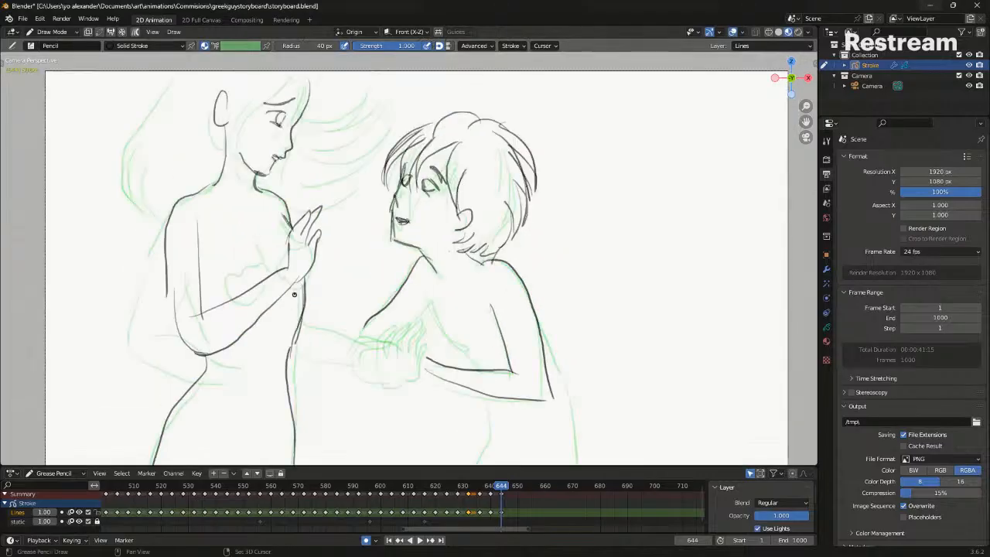
Draw the woman's fringe and the hair strands framing her face on frame 644, checking against the previous drawing
key("Down")
key("shift+alt+z")
key("Up")
scroll(283, 284, "down", 2)
key("Down")
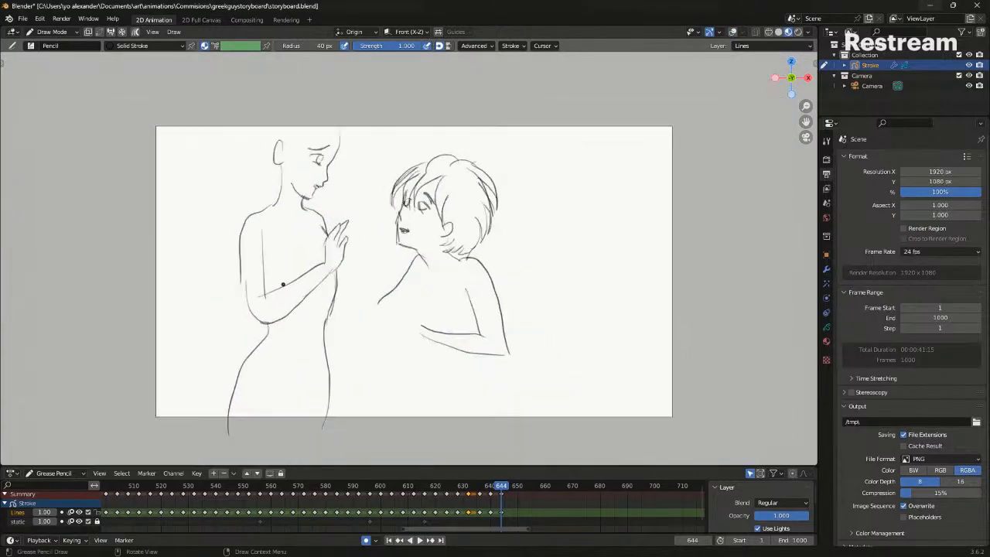
key("Up")
key("shift+alt+z")
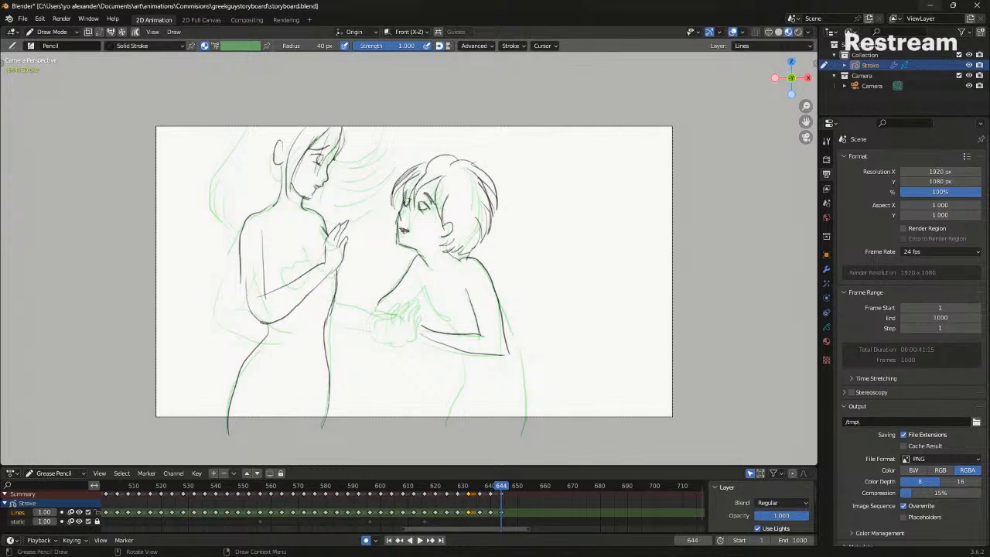
key("shift+alt+z")
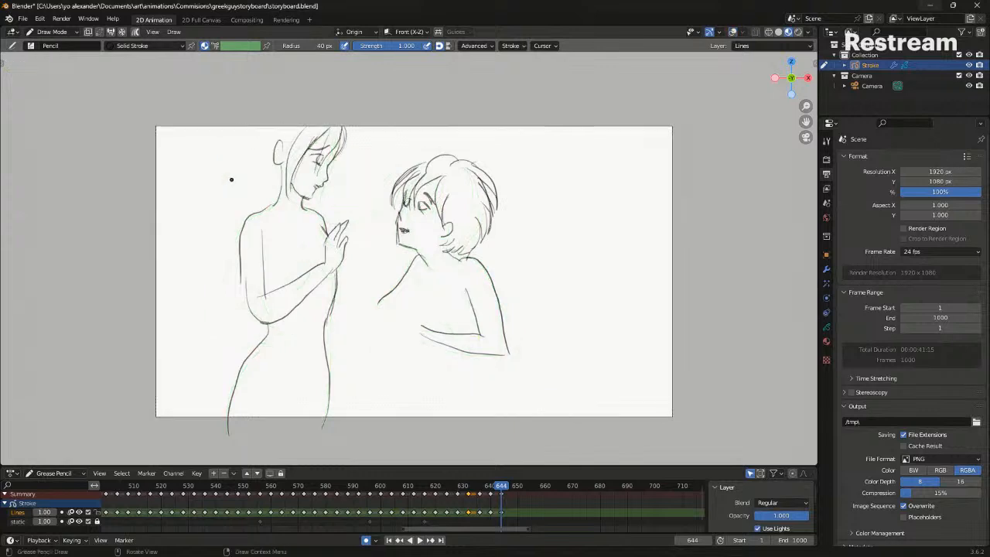
Redraw the long hair flowing behind the woman's head and back, and compare it with the neighbouring drawing
key("Down")
key("Down")
key("Up")
key("Up")
key("shift+alt+z")
key("ctrl+z")
mouse_move(254, 118)
left_mouse_down()
mouse_move(220, 246)
mouse_move(242, 258)
left_mouse_up()
key("shift+alt+z")
key("Down")
key("Up")
key("shift+alt+z")
Draw the windblown hair strands in front of the woman's face and flip through the earlier drawings to check the motion
mouse_move(334, 177)
left_mouse_down()
mouse_move(379, 144)
mouse_move(387, 162)
left_mouse_up()
mouse_move(382, 225)
left_mouse_down()
mouse_move(333, 213)
mouse_move(344, 226)
left_mouse_up()
key("shift+alt+z")
key("Down")
key("Up")
key("Down")
key("Down")
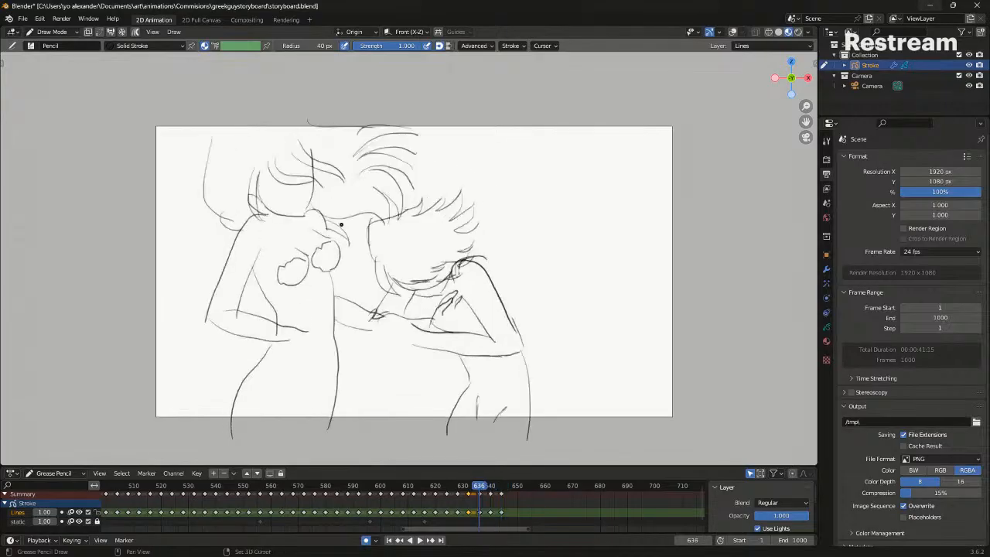
key("Up")
key("Up")
Draw the woman's extended forearm and its hand with fingers reaching the other figure's arms
middle_click_drag(386, 221, 304, 210, "shift")
key("shift+alt+z")
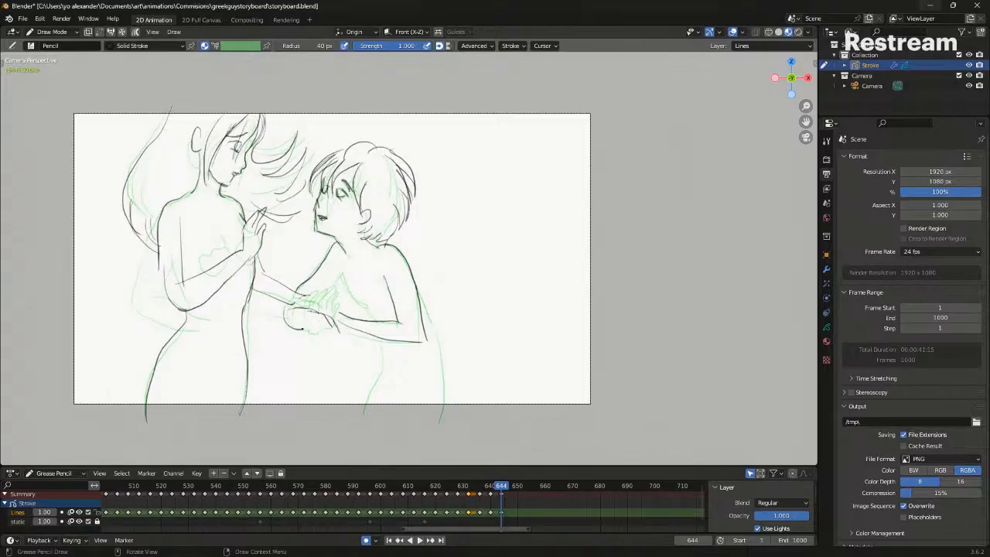
key("ctrl+z")
key("alt+shift+z")
key("Down")
key("Up")
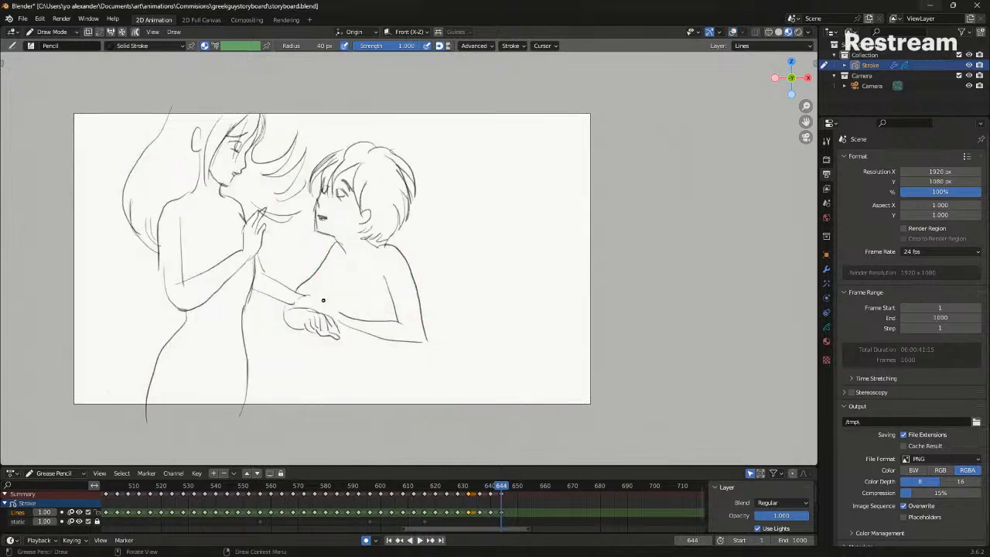
Draw the short-haired figure's waist contour and the long outline of the back down past the frame edge
middle_click_drag(373, 318, 355, 253, "shift")
key("alt+shift+z")
left_click_drag(369, 308, 344, 360)
left_click_drag(402, 232, 418, 369)
key("ctrl+z")
left_click_drag(402, 230, 422, 365)
Play the animation forward and backward to review the motion leading up to frame 644
key("shift+ctrl+space")
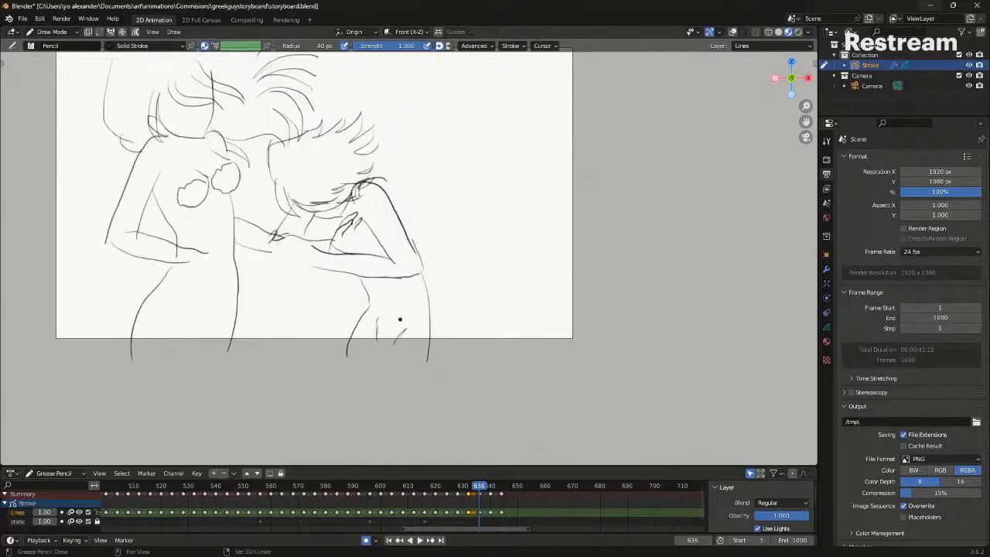
key("space")
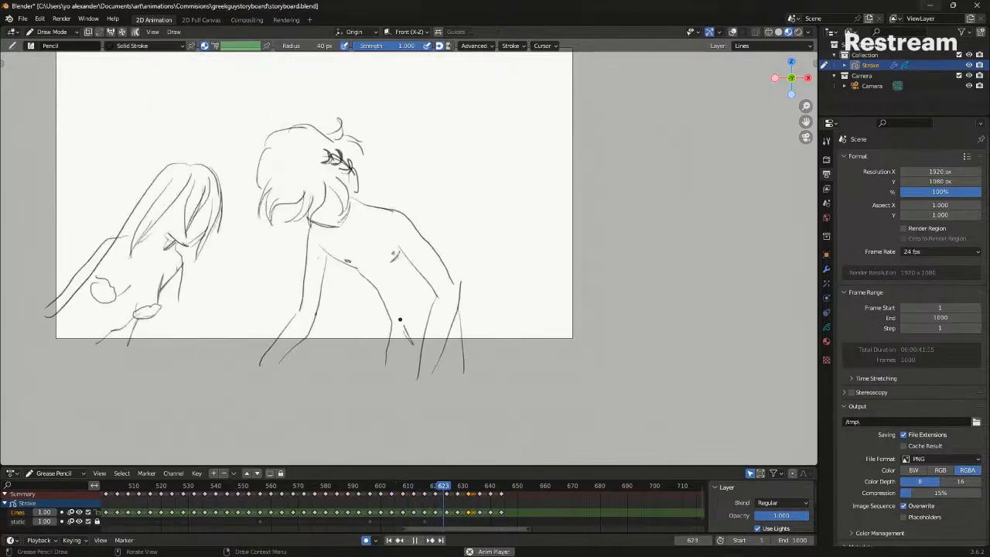
key("space")
key("shift+ctrl+space")
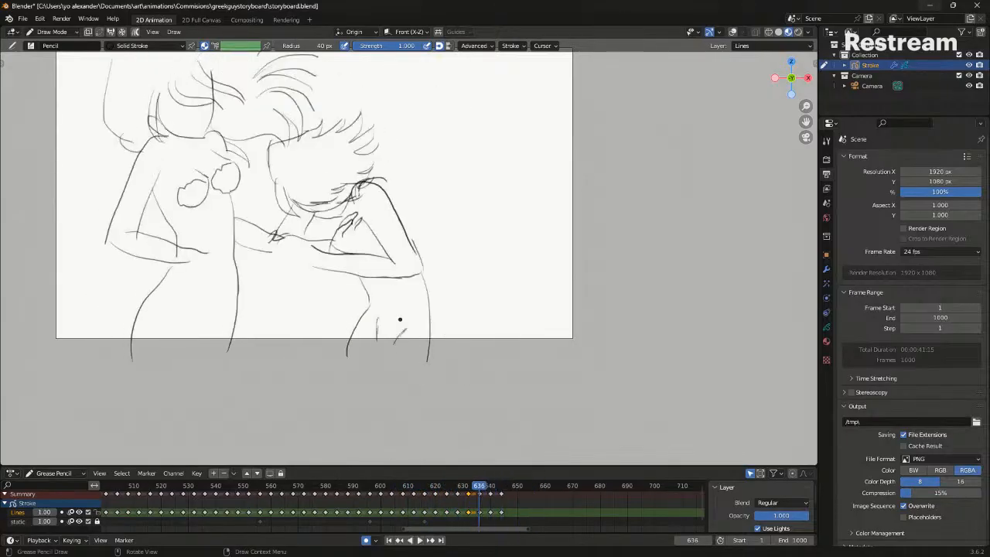
key("space")
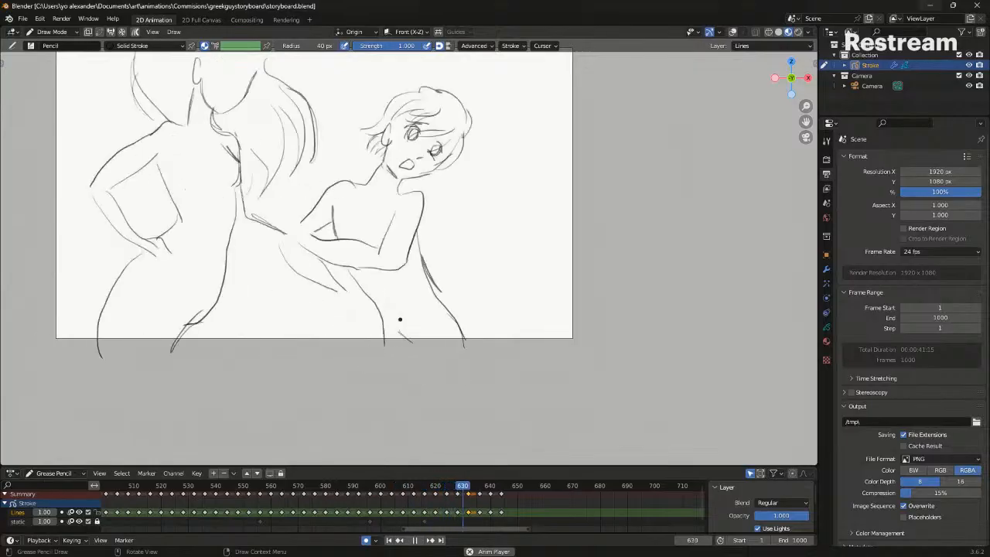
key("space")
key("space")
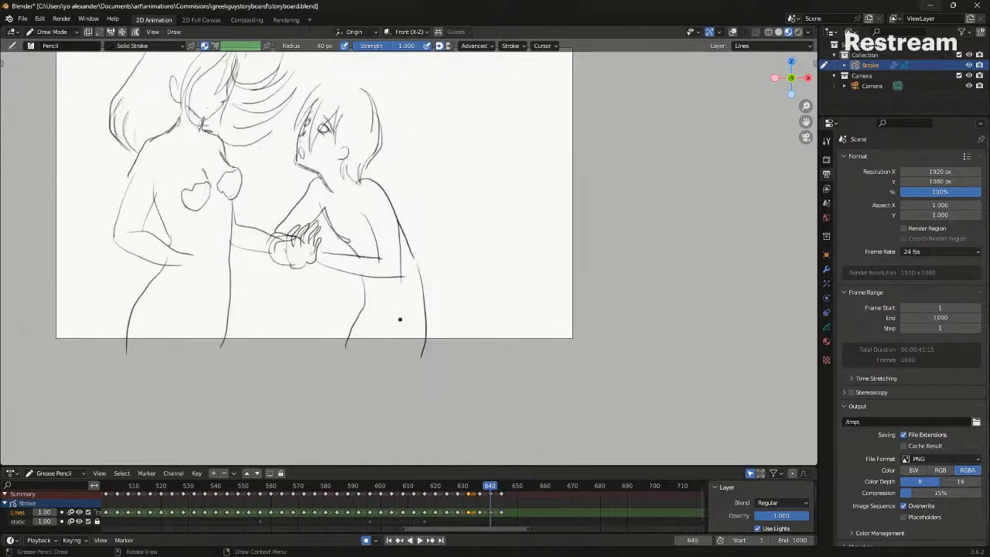
key("space")
key("shift+ctrl+space")
key("space")
key("space")
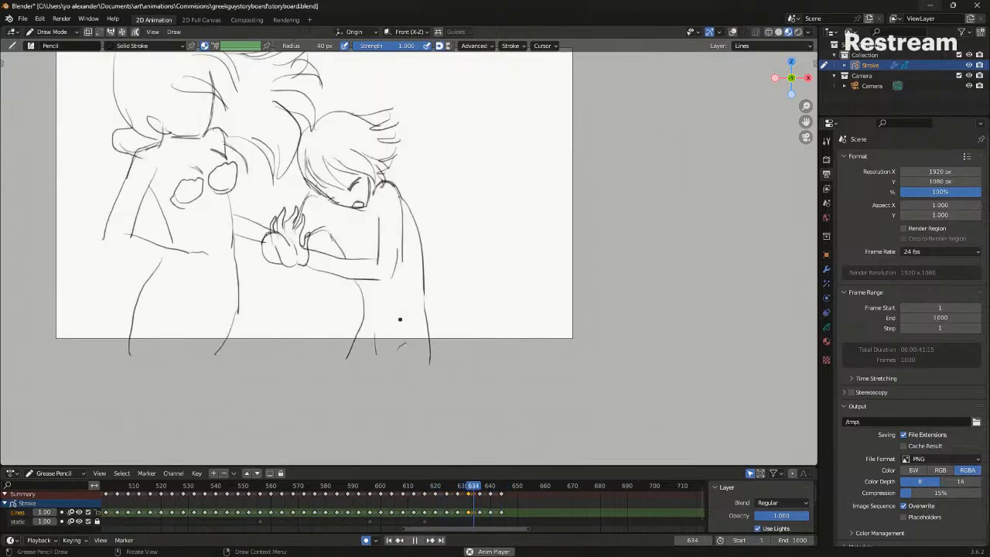
key("space")
Step through the drawings before frame 644 and examine how the short-haired figure's pose changes
key("Down")
key("Down")
key("Down")
key("Down")
key("Up")
key("Up")
key("Up")
key("Up")
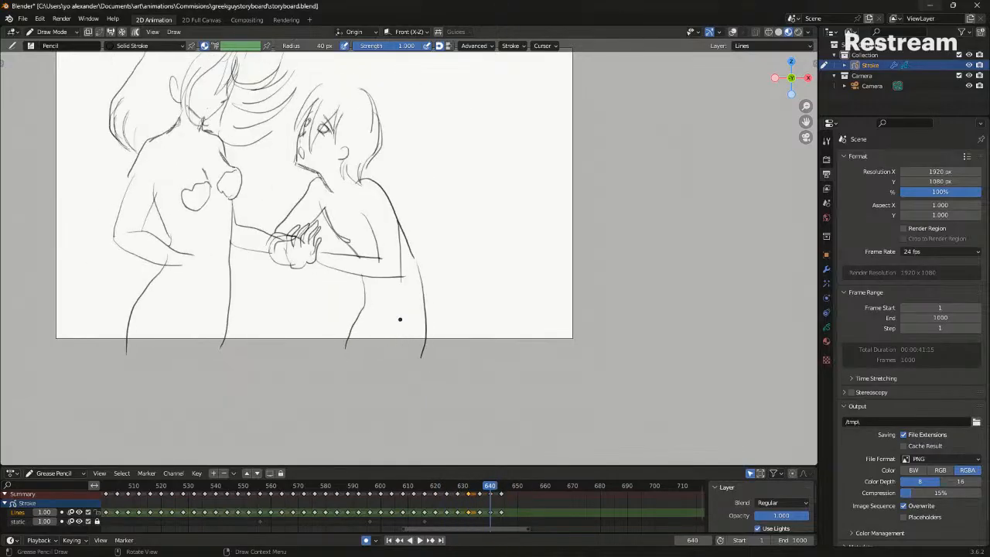
key("Up")
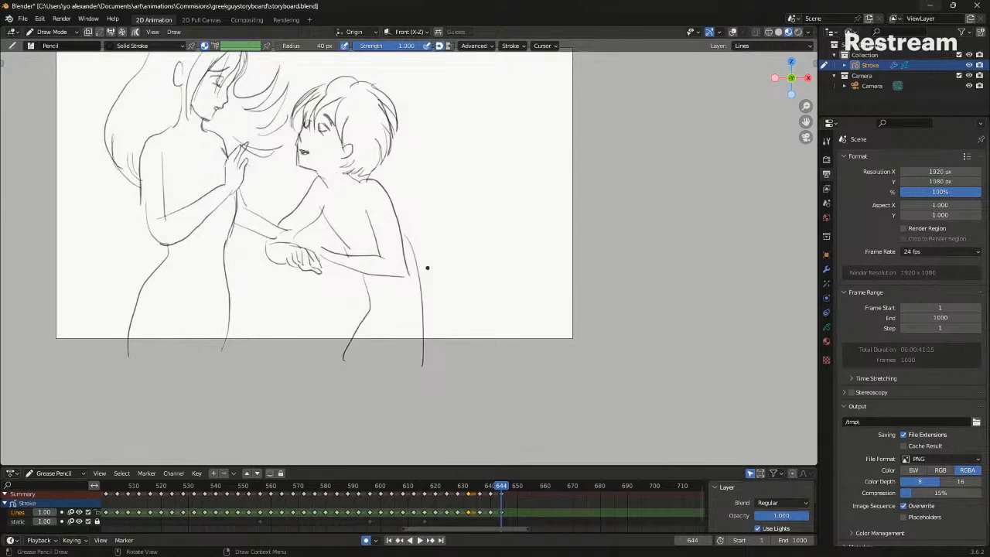
key("Down")
key("Down")
key("Down")
key("Down")
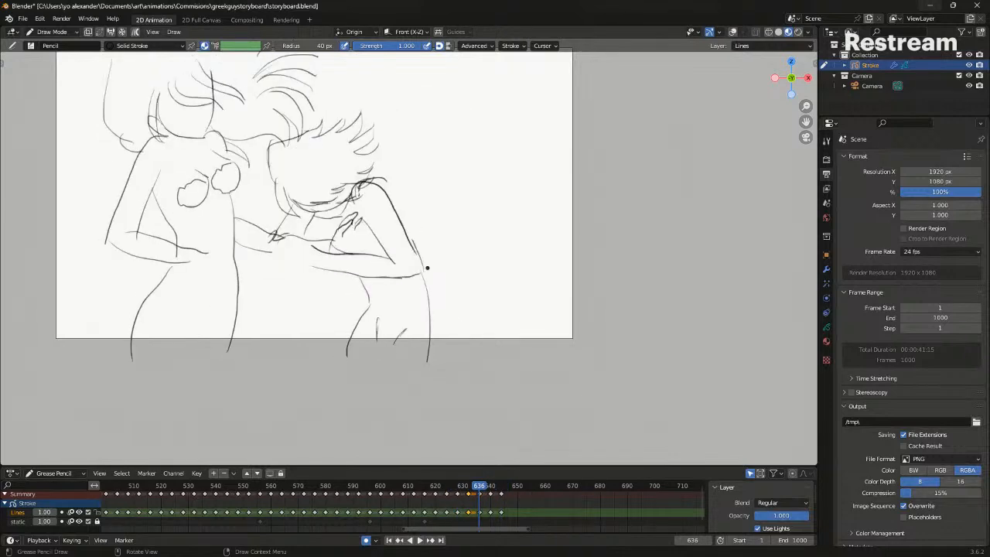
On frame 640, select the short-haired figure's shoulder and arm strokes and sculpt them inward, comparing with neighbouring drawings
key("Up")
key("ctrl+Tab")
left_click(397, 319)
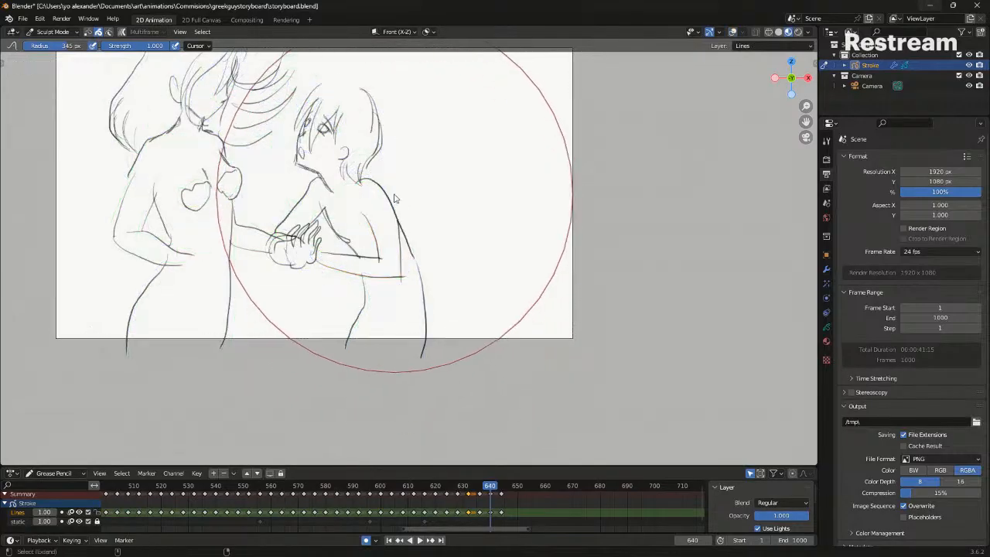
key("Tab")
key("ctrl+Tab")
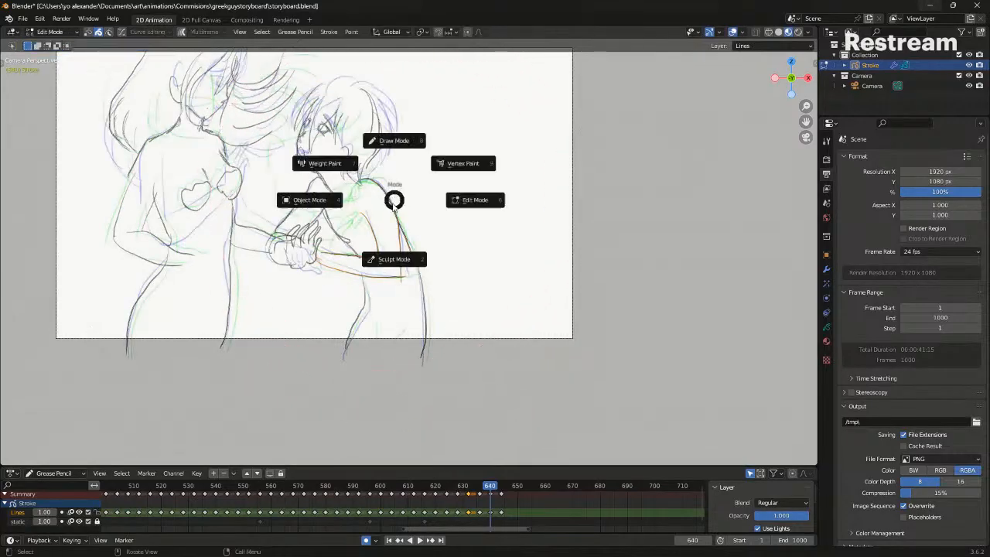
left_click(392, 267)
key("shift+alt+z")
key("Down")
key("Up")
key("Up")
key("Down")
key("Down")
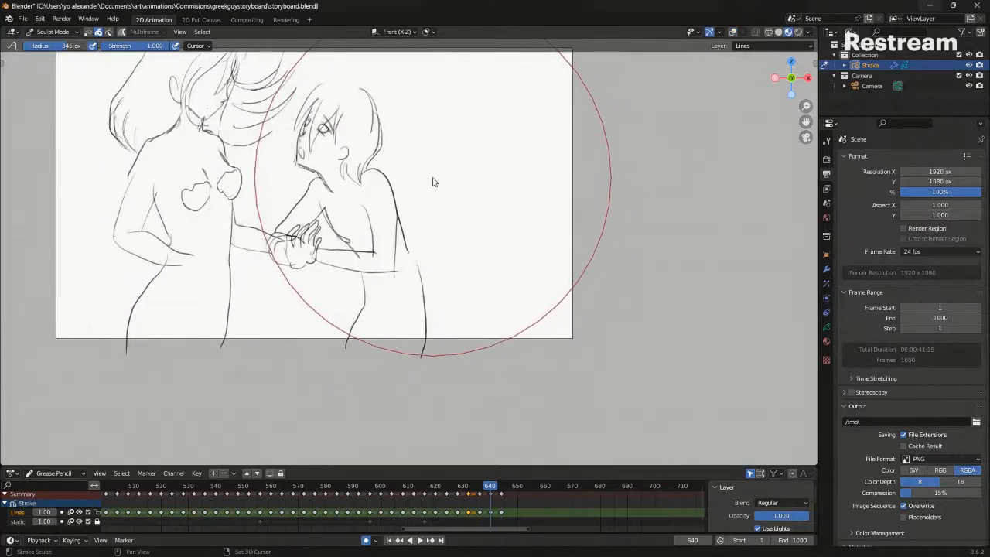
Play back the sequence and compare the adjusted frame 640 drawing with its neighbours
key("Up")
key("Up")
key("space")
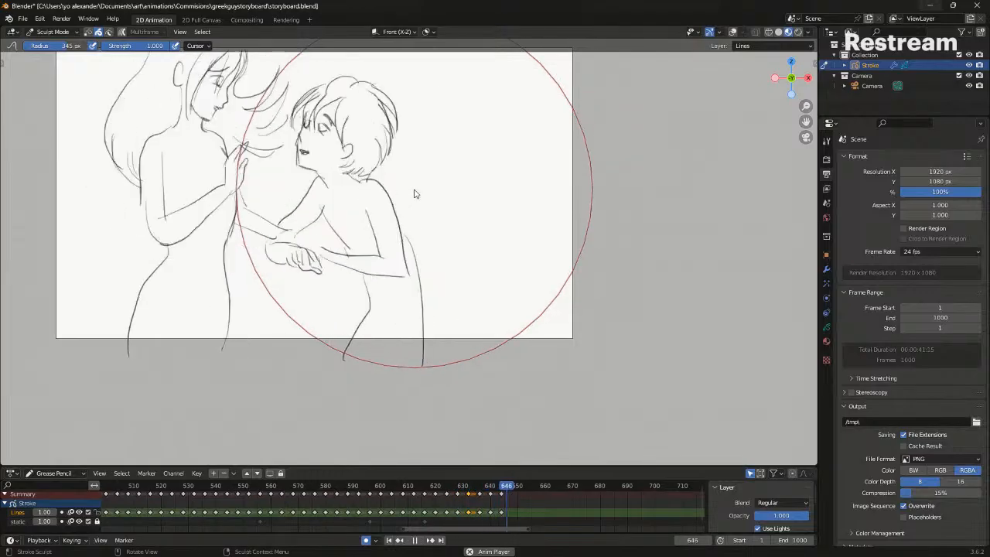
key("space")
key("Down")
key("Down")
key("Up")
key("Up")
On frame 644, sculpt the short-haired figure's selected shoulder, upper back and bent arm strokes inward
key("Up")
key("Up")
key("Up")
key("Up")
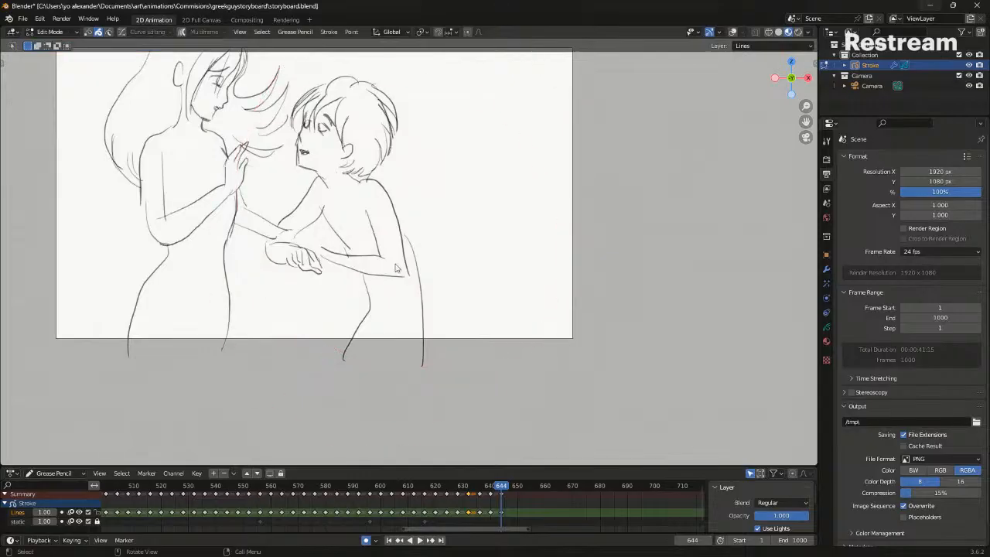
key("shift+alt+z")
left_click_drag(397, 157, 408, 151)
key("shift+alt+z")
Play the animation and step through the drawings to check the reshaped arm and shoulder on frame 644
key("space")
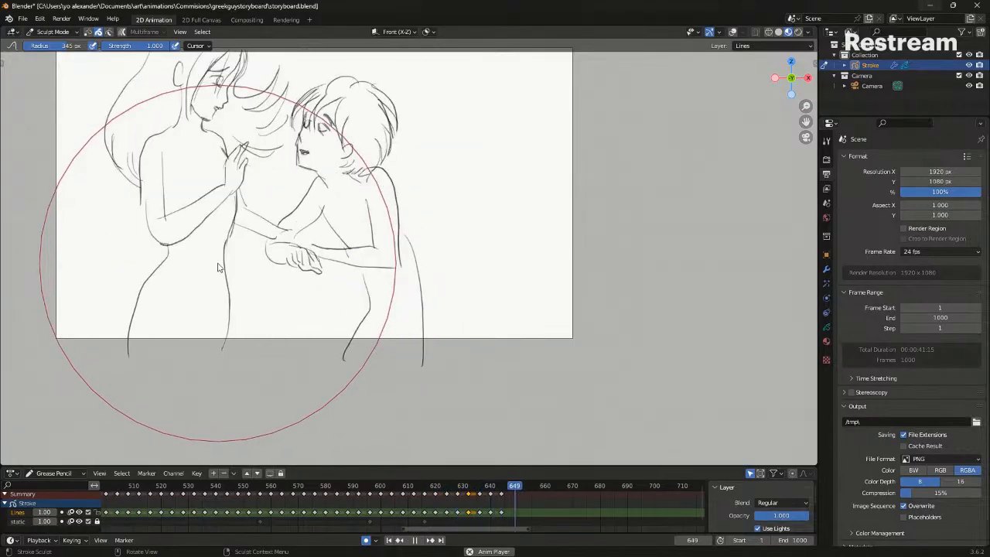
key("space")
key("Down")
key("Down")
key("Up")
key("Right")
key("Down")
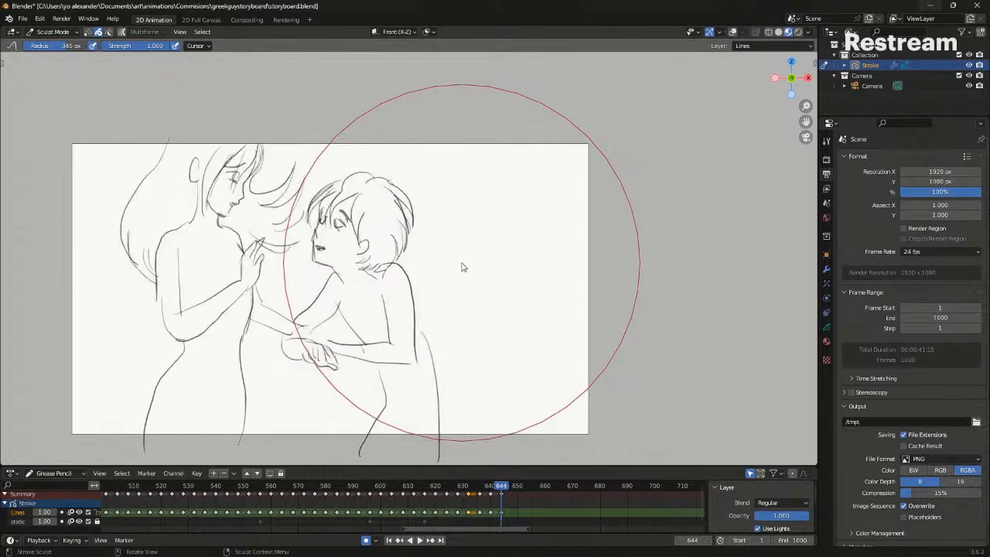
Move the finished drawing's keyframe from 644 to 648 and insert a blank keyframe at 644 in Draw Mode
left_click(501, 512)
key("g")
left_click(523, 510)
key("ctrl+Tab")
left_click(502, 361)
key("shift+i")
key("ctrl+Tab")
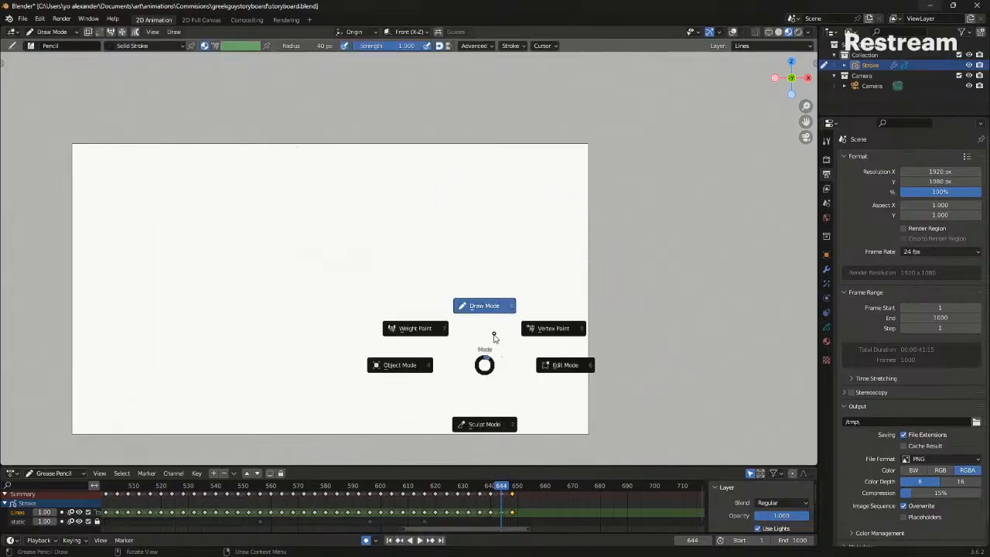
left_click(492, 338)
Draw the woman's shoulder, bent arm and curled hand as an in-between on frame 644, using the onion skins
key("shift+alt+z")
middle_click_drag(493, 335, 517, 341, "shift")
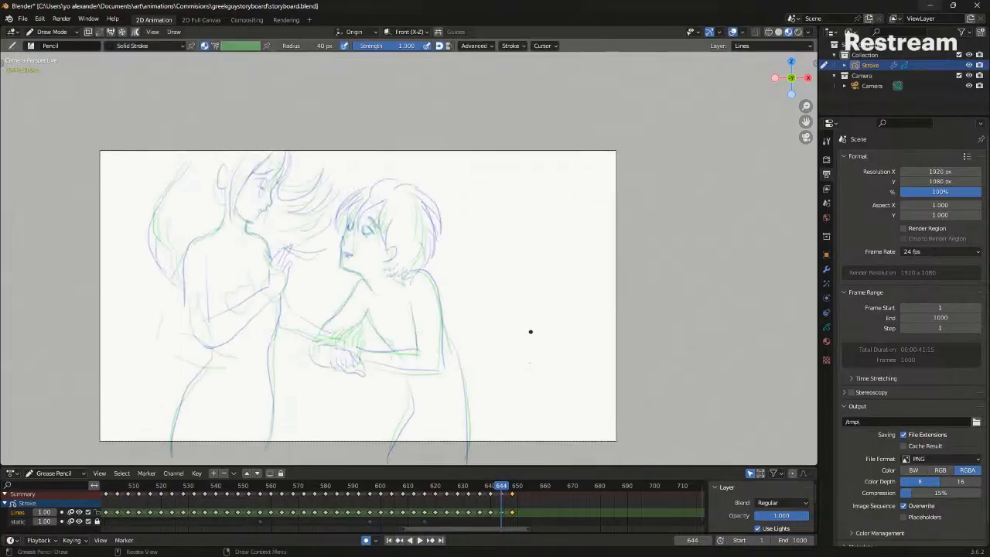
scroll(531, 332, "up", 3)
middle_click_drag(294, 266, 459, 187, "shift")
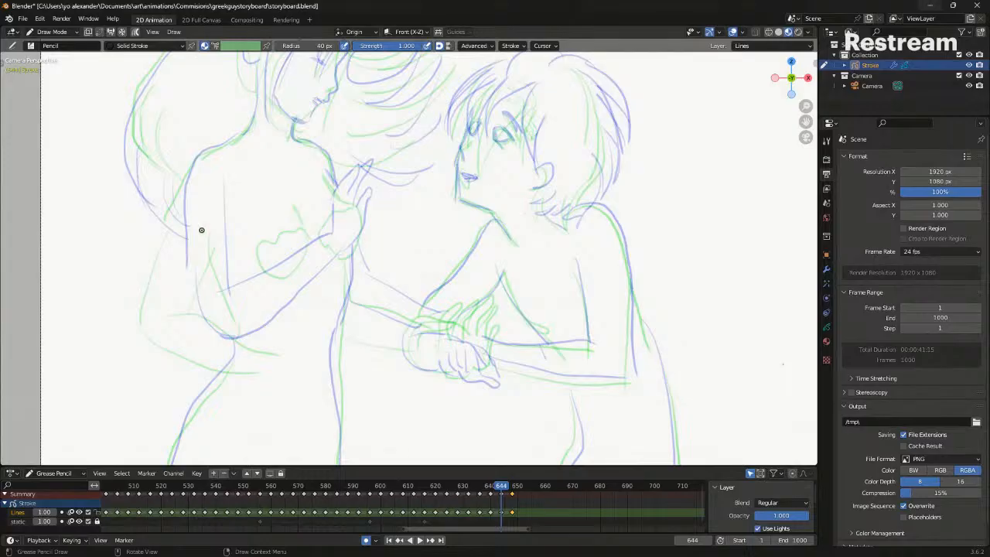
left_click_drag(237, 138, 160, 315)
mouse_move(219, 191)
left_mouse_down()
mouse_move(207, 300)
mouse_move(287, 267)
left_mouse_up()
key("ctrl+z")
mouse_move(207, 299)
left_mouse_down()
mouse_move(294, 274)
mouse_move(173, 338)
left_mouse_up()
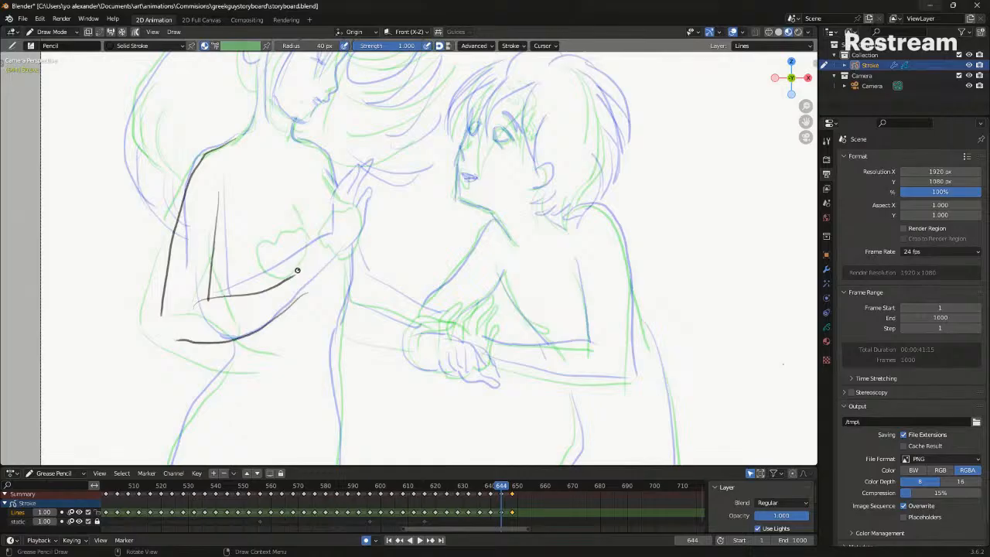
key("ctrl+z")
mouse_move(337, 279)
left_mouse_down()
mouse_move(299, 304)
mouse_move(345, 251)
left_mouse_up()
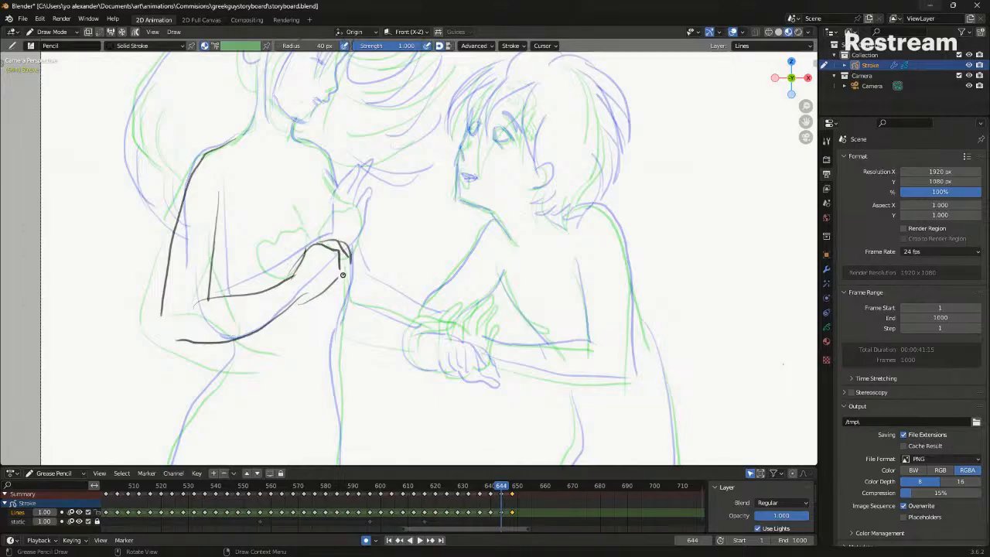
Compare the in-between arm and hand on frame 644 with the drawings before and after it
key("shift+alt+z")
key("Down")
key("Up")
key("Up")
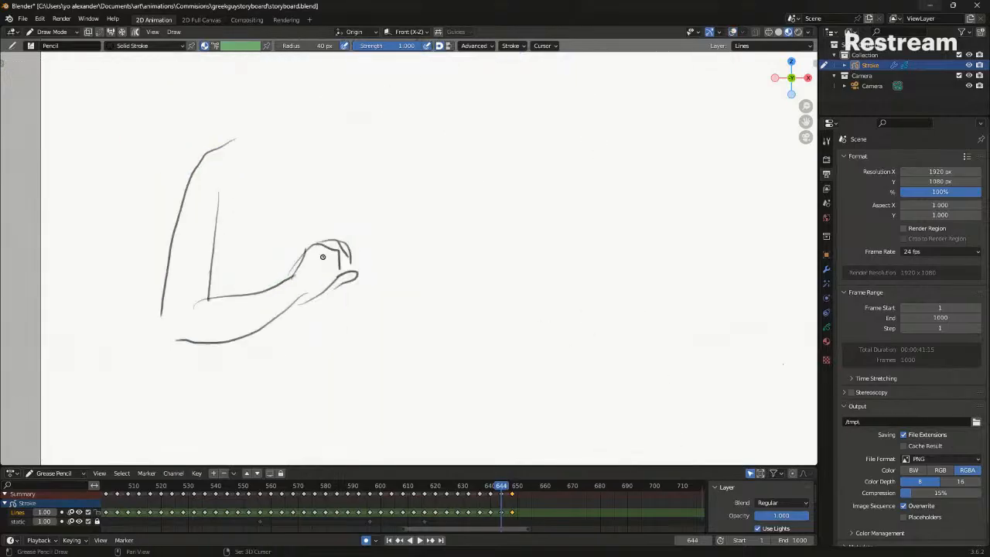
key("Down")
key("Down")
key("Up")
key("Up")
Draw the woman's chest contours above the bent forearm on frame 644 and check them against the adjacent drawing
middle_click_drag(311, 218, 325, 278, "shift")
key("shift+alt+z")
key("Down")
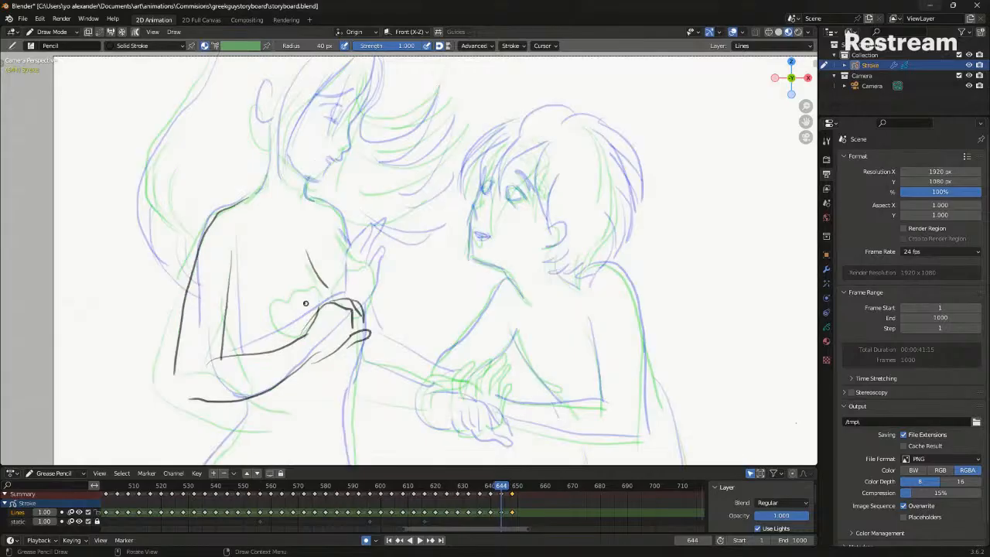
left_click_drag(326, 296, 290, 329)
key("shift+alt+z")
key("Up")
key("Down")
key("shift+alt+z")
left_click_drag(343, 291, 328, 301)
left_click_drag(370, 275, 363, 319)
Draw the front contour of the woman's waist and leg below the hand, and sculpt its lower end onto the onion-skin guide
middle_click_drag(353, 380, 368, 198, "shift")
left_click_drag(363, 232, 345, 403)
key("ctrl+z")
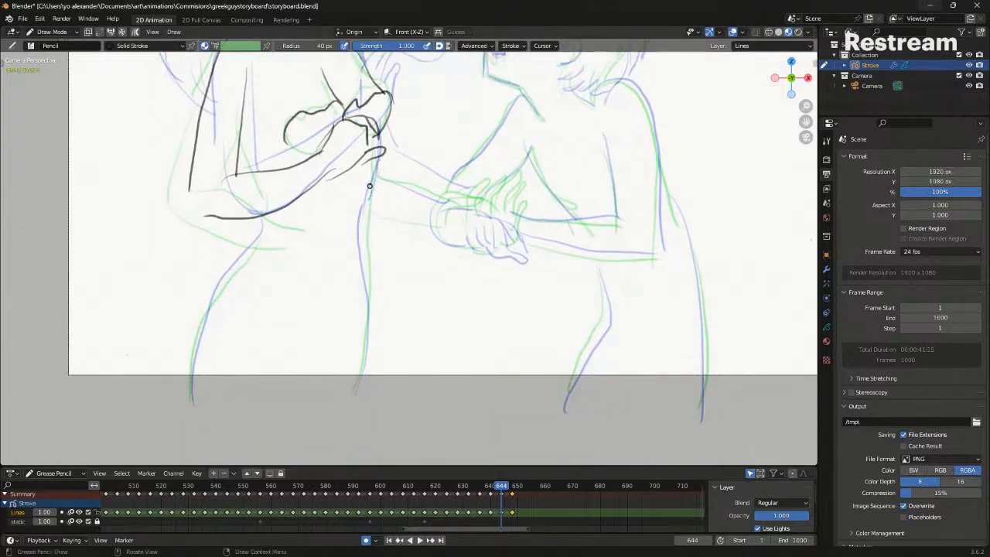
left_click_drag(378, 157, 367, 241)
key("ctrl+z")
key("Tab")
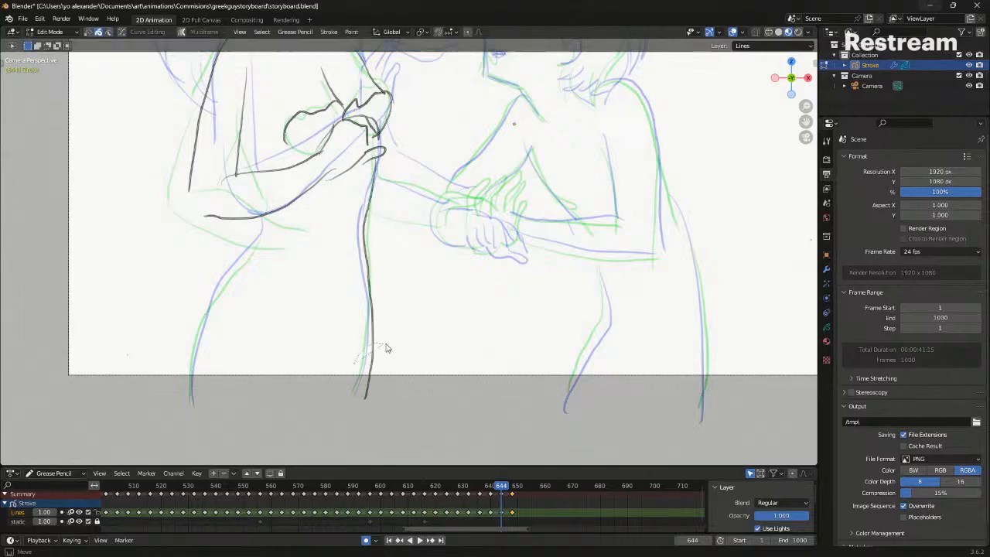
key("ctrl+Tab")
left_click_drag(410, 429, 388, 418)
key("ctrl+Tab")
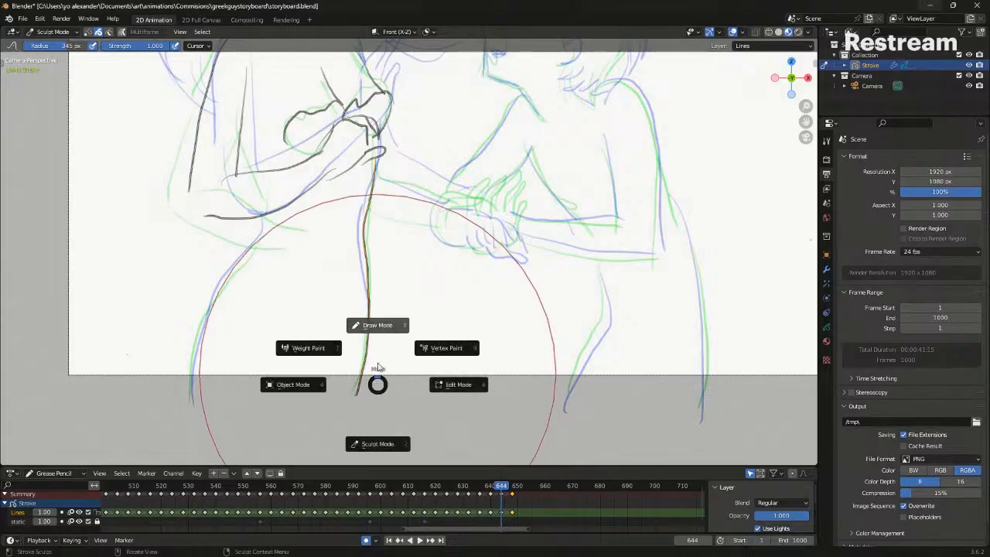
Draw the back contour of the woman's waist and hip on frame 644 and compare it with the adjacent drawings
left_click(222, 266)
middle_click_drag(229, 154, 266, 333, "shift")
key("shift+alt+z")
key("Down")
key("Up")
key("Down")
key("Up")
key("shift+alt+z")
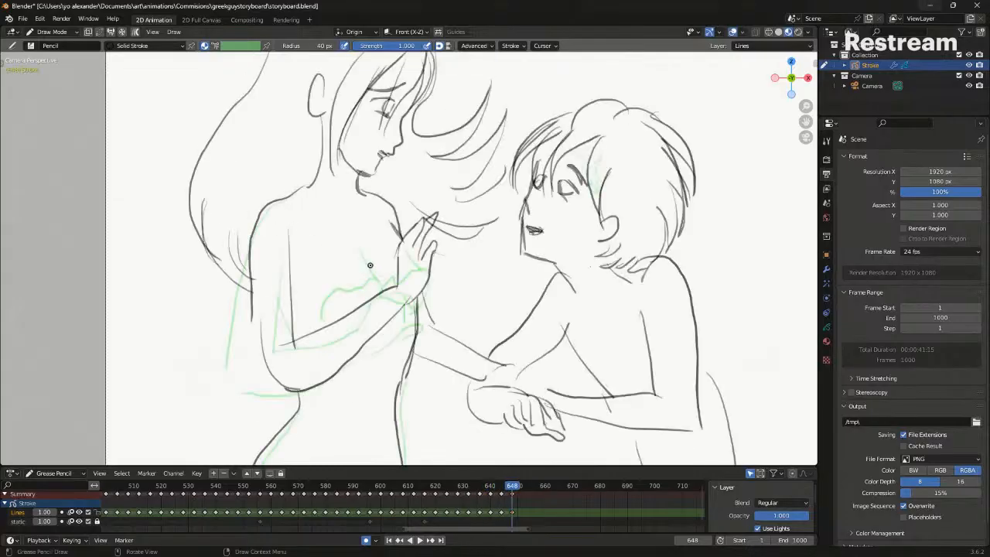
Draw the woman's chest contour above her raised forearm on frame 648 and compare it with frame 644
left_click_drag(348, 288, 385, 294)
key("shift+alt+z")
key("Down")
key("Up")
key("Up")
middle_click_drag(389, 215, 305, 227, "shift")
key("Down")
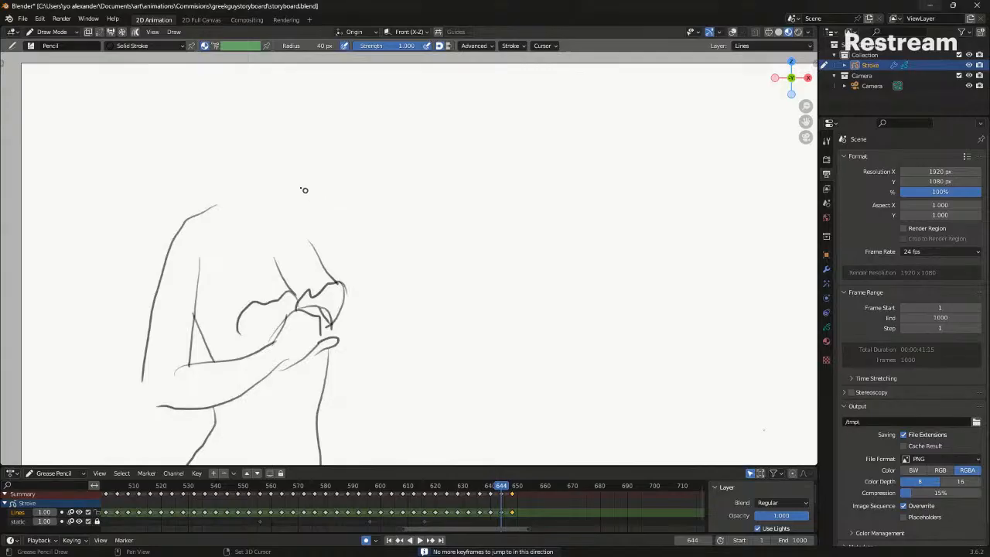
Draw the woman's ear, jawline and the front edge of her face on frame 644, using the onion skins
middle_click_drag(241, 160, 301, 258, "shift")
key("shift+alt+z")
left_click_drag(294, 198, 301, 244)
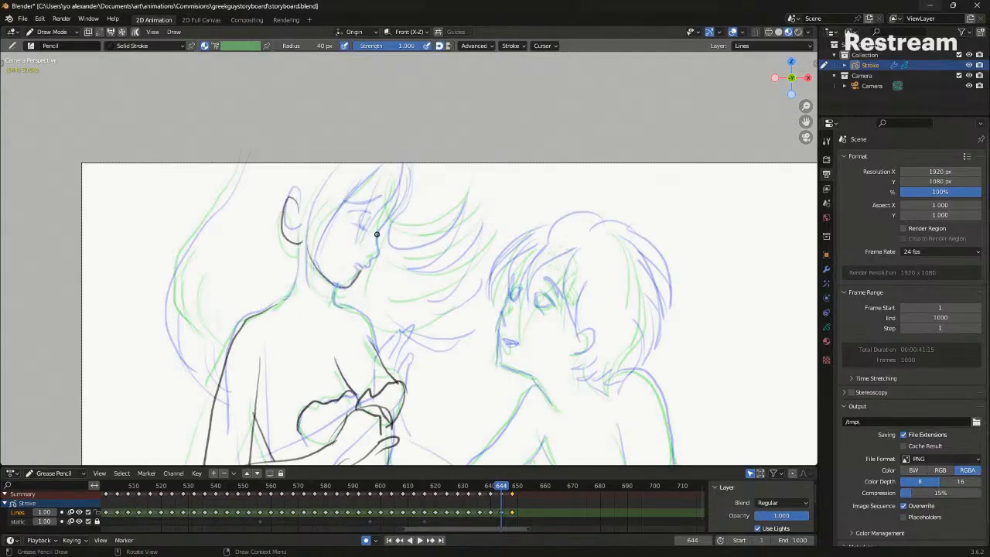
middle_click_drag(373, 216, 351, 151, "shift")
Step through the neighbouring drawings and play back the animation to check the woman's motion through frame 644
key("shift+alt+z")
key("Down")
key("Up")
scroll(310, 172, "down", 3)
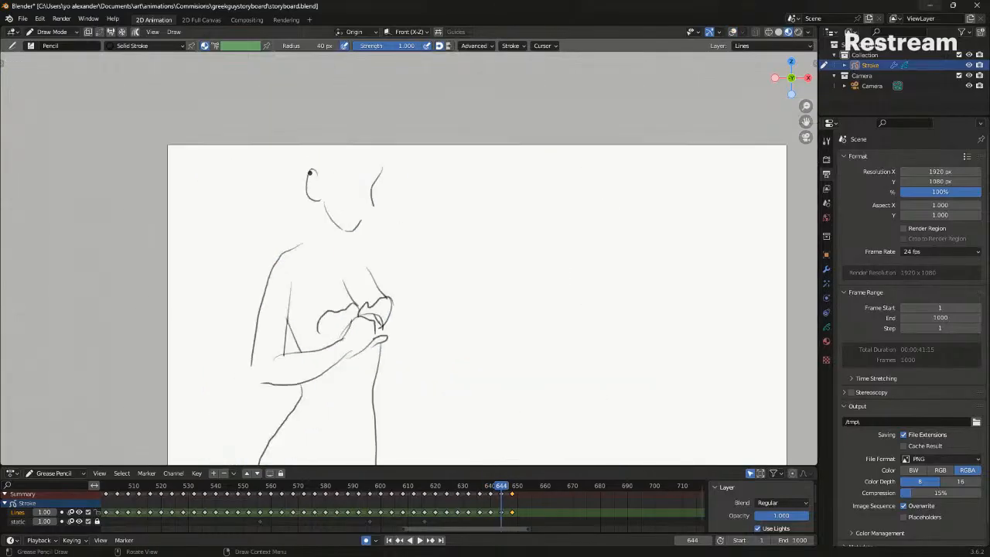
key("Down")
key("Down")
key("Down")
key("Down")
key("space")
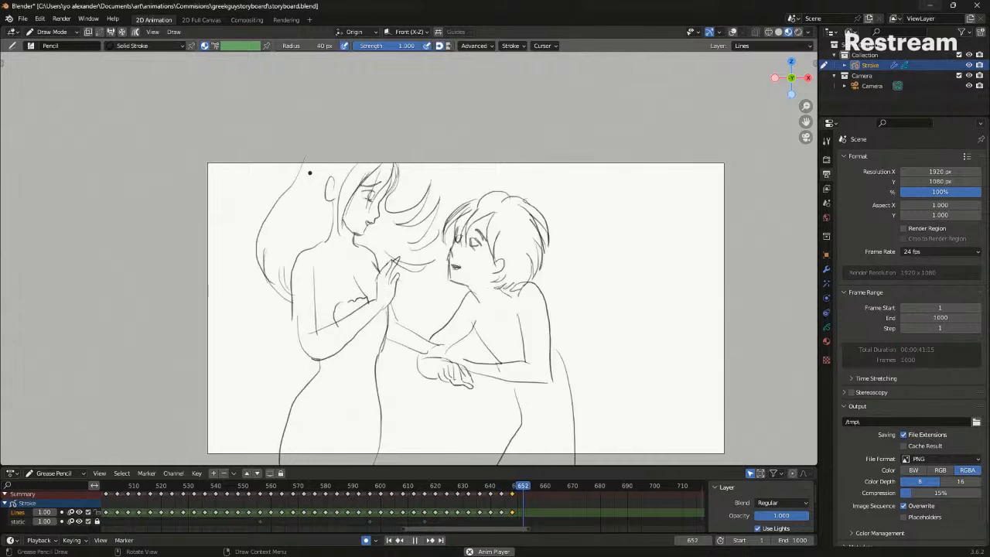
key("space")
Draw the man's shoulder, outer and inner arm lines, upper forearm edge and curled hand as an in-between on frame 644
middle_click_drag(497, 233, 404, 140, "shift")
scroll(384, 152, "up", 2)
key("Down")
key("shift+alt+z")
middle_click_drag(440, 247, 419, 218, "shift")
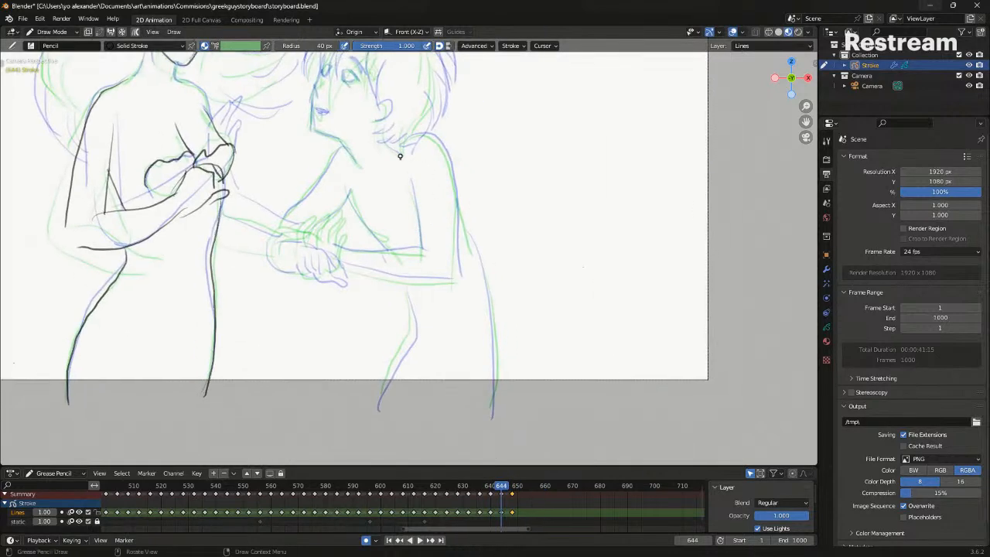
left_click_drag(401, 150, 455, 283)
key("ctrl+z")
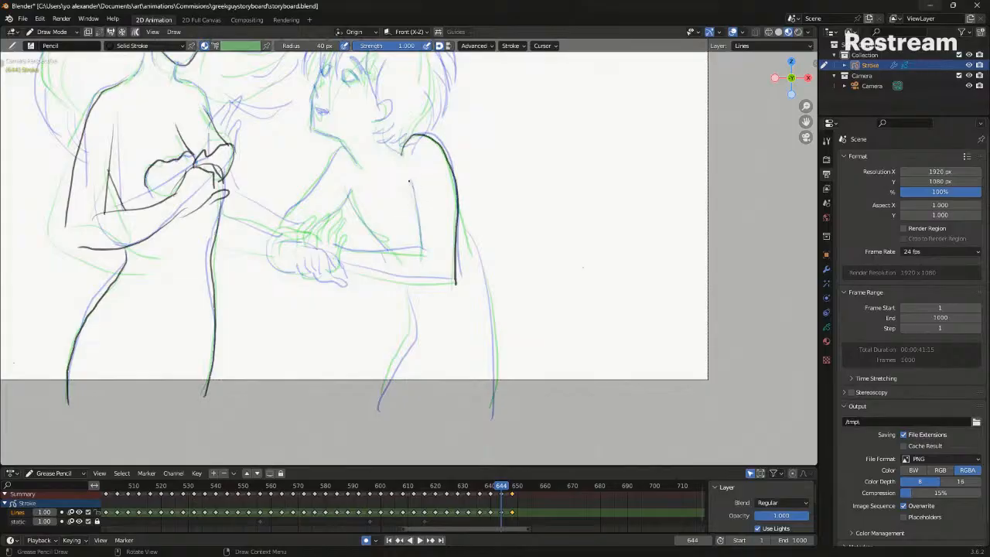
left_click_drag(426, 250, 334, 250)
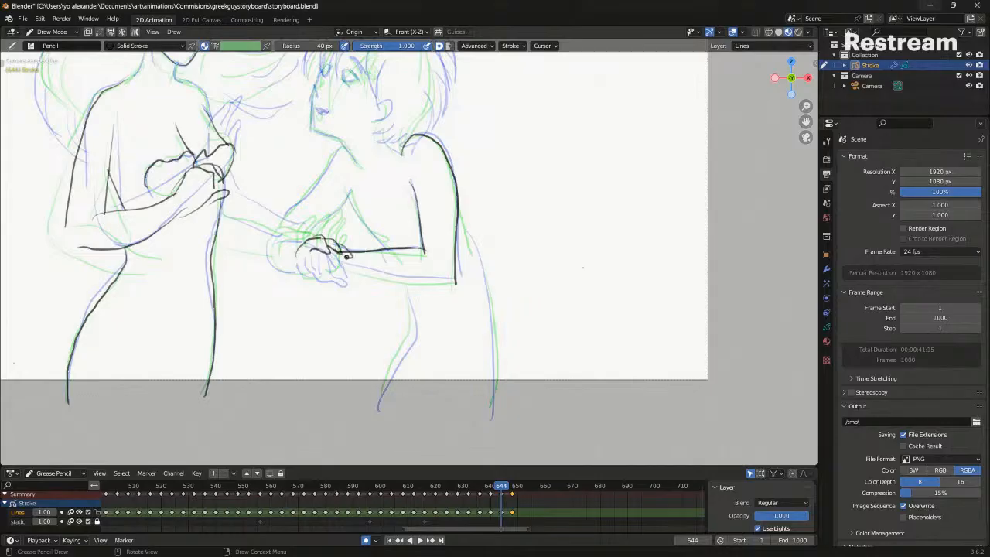
left_click_drag(347, 272, 286, 271)
Compare the man's arm and hand on frame 644 with the drawings before and after it
key("alt+shift+z")
key("Down")
key("Up")
key("Up")
key("Down")
key("Down")
key("Up")
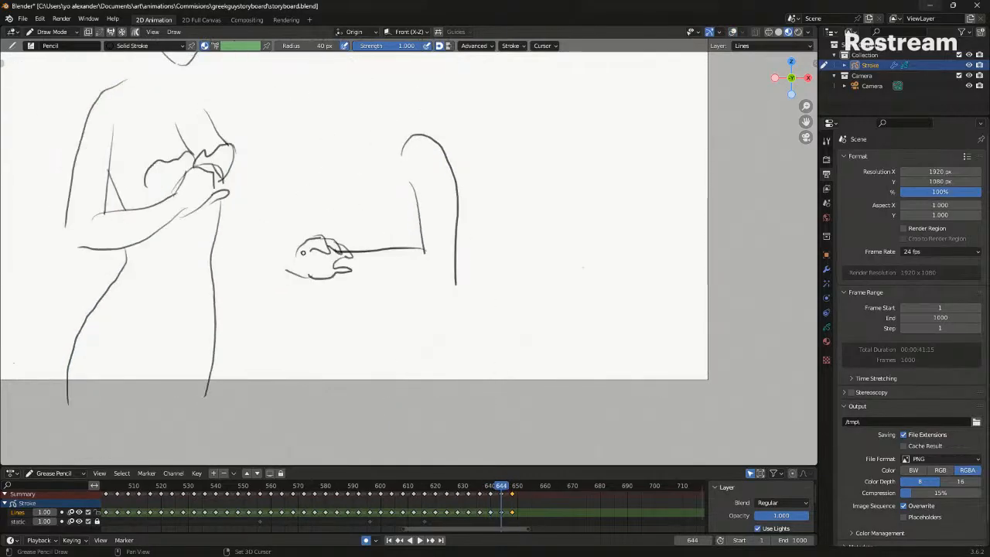
key("Up")
Draw the man's outer hand contour, front shoulder line and the chest lines behind his forearm on frame 644
middle_click_drag(297, 245, 302, 273, "shift")
key("alt+shift+z")
key("Down")
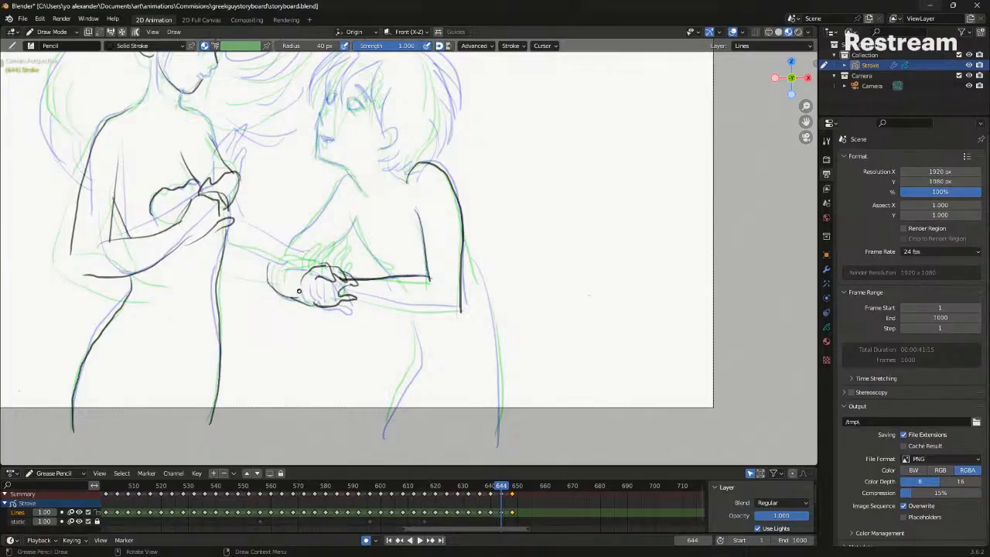
mouse_move(288, 247)
left_mouse_down()
mouse_move(338, 175)
mouse_move(323, 201)
left_mouse_up()
key("ctrl+z")
left_click_drag(287, 249, 347, 175)
middle_click_drag(338, 156, 340, 194, "shift")
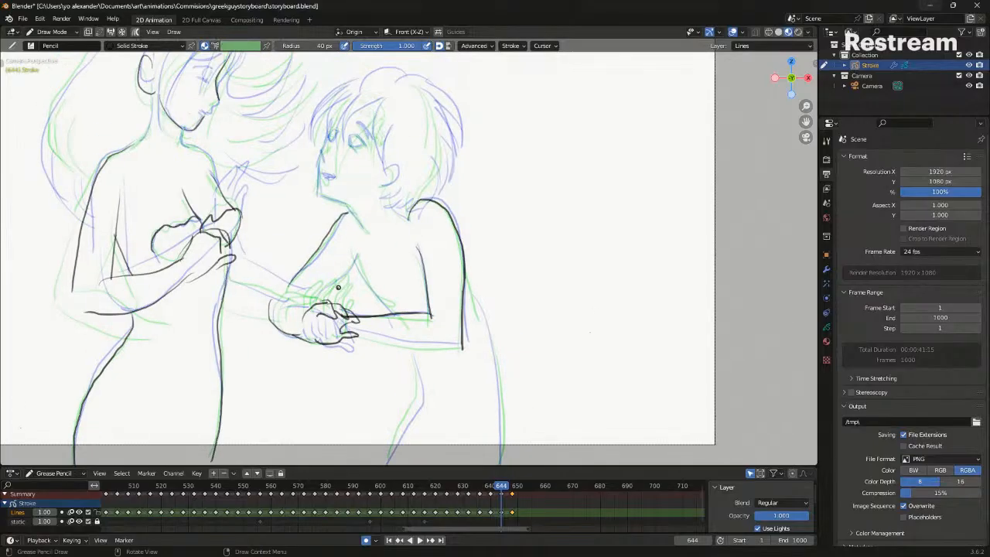
middle_click_drag(355, 254, 338, 190, "shift")
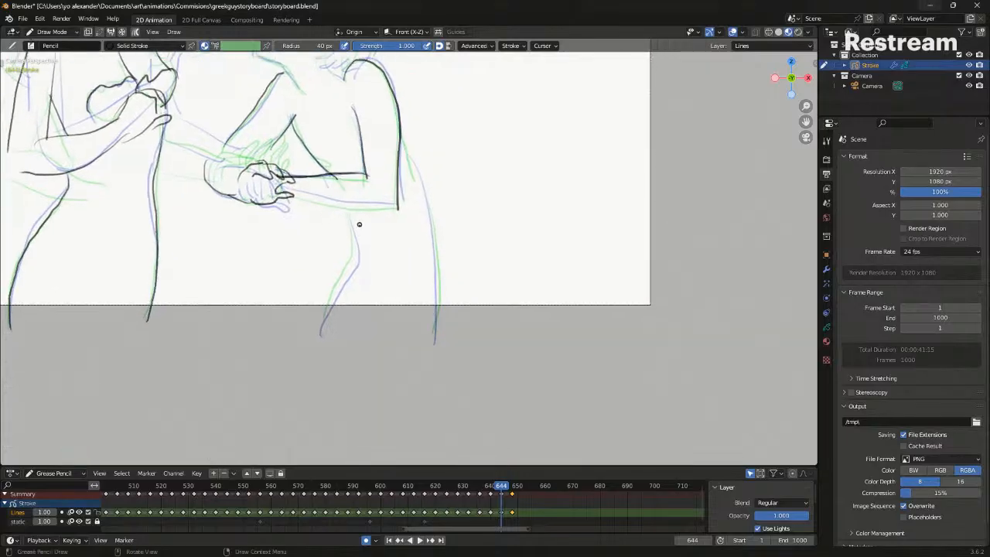
Draw the underside of the man's forearm, his front waist and leg contour, and his back contour on frame 644
left_click_drag(287, 198, 391, 205)
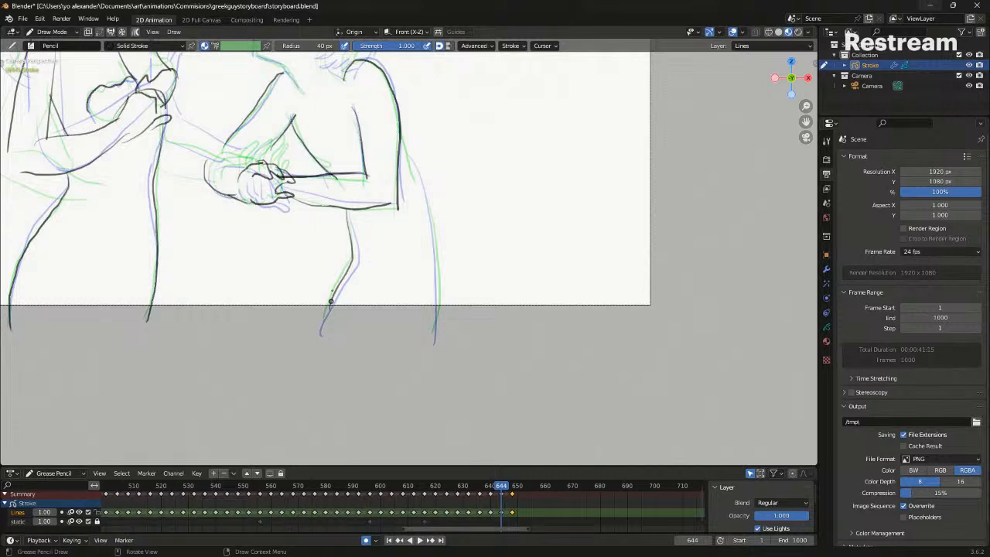
left_click_drag(430, 223, 436, 334)
middle_click_drag(365, 108, 425, 296, "shift")
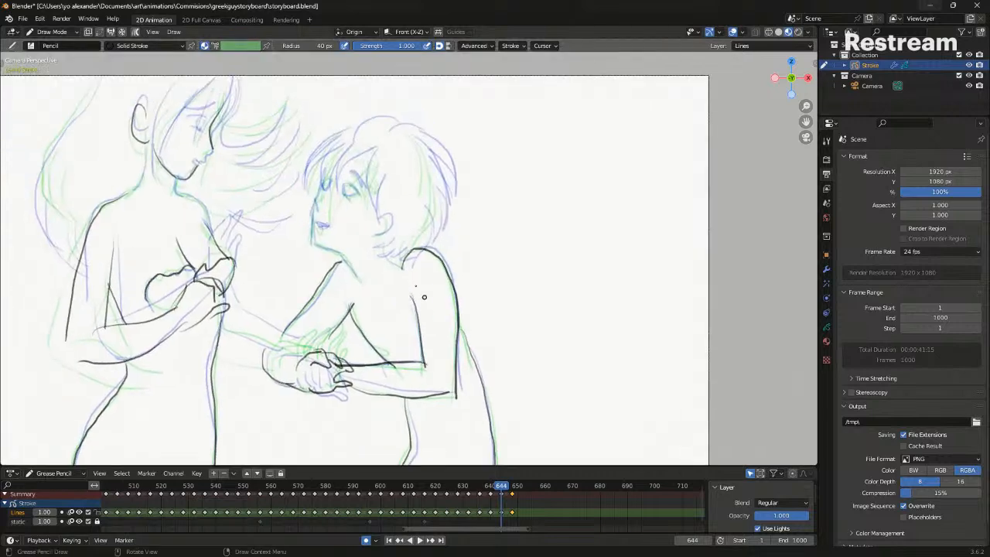
Draw the man's mouth on frame 644, redoing rejected strokes, and compare it with the adjacent drawing
middle_click_drag(336, 241, 351, 275, "shift")
scroll(351, 273, "up", 5)
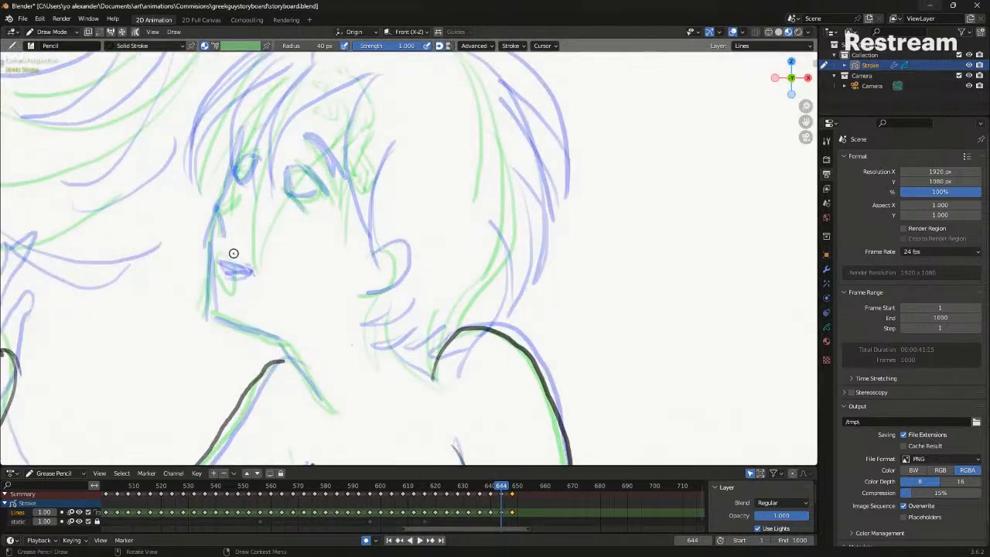
mouse_move(279, 267)
left_mouse_down()
mouse_move(270, 261)
mouse_move(271, 281)
mouse_move(272, 263)
left_mouse_up()
key("ctrl+z")
key("ctrl+z")
key("ctrl+z")
key("ctrl+z")
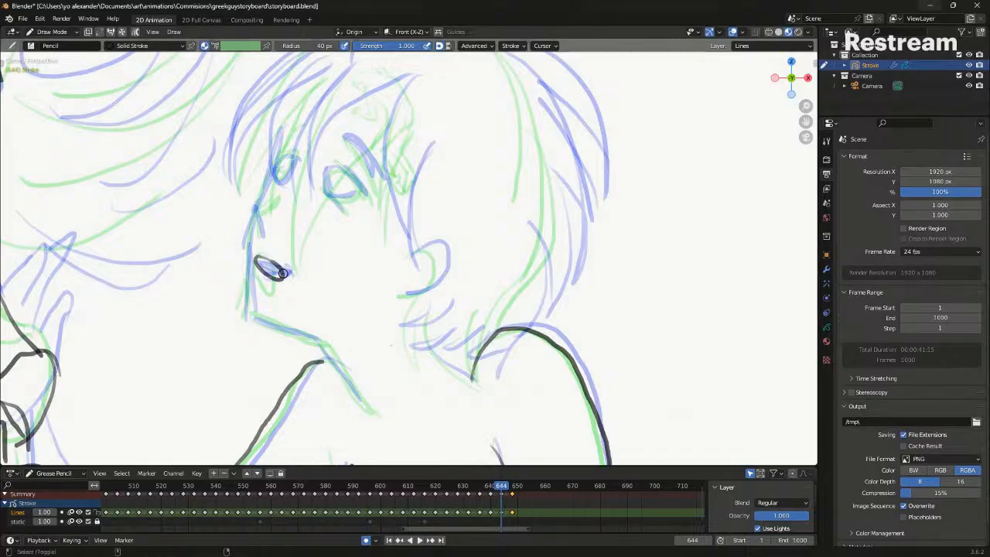
key("space")
key("Up")
key("Down")
key("shift+alt+z")
Draw the man's eyes, eyebrows, facial profile, jaw, neck and ear on frame 644 over the onion skins
mouse_move(348, 170)
left_mouse_down()
mouse_move(328, 185)
mouse_move(355, 176)
left_mouse_up()
left_click_drag(340, 135, 377, 188)
middle_click_drag(328, 125, 353, 193, "shift")
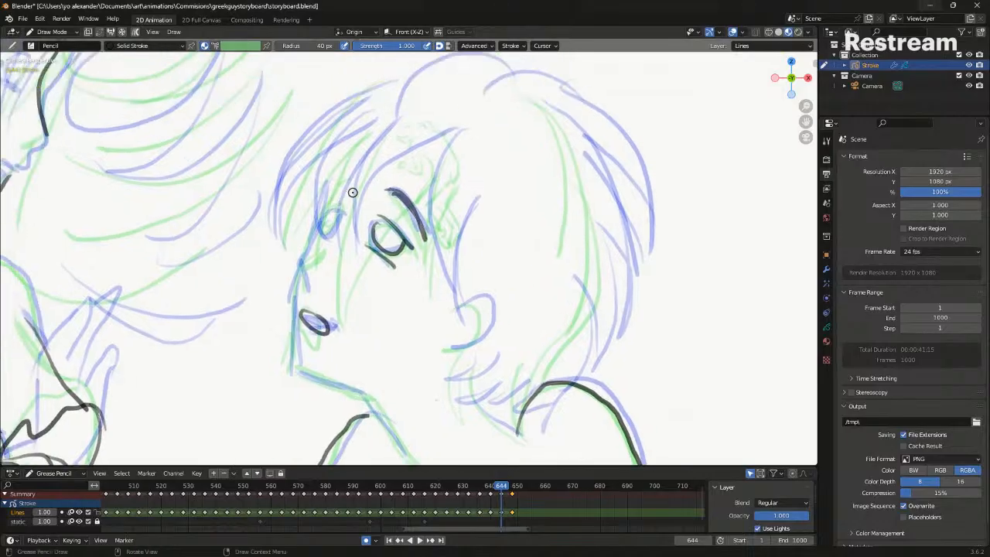
mouse_move(328, 198)
left_mouse_down()
mouse_move(354, 184)
mouse_move(319, 225)
left_mouse_up()
middle_click_drag(319, 281, 320, 211, "shift")
mouse_move(328, 184)
left_mouse_down()
mouse_move(308, 194)
mouse_move(312, 227)
left_mouse_up()
mouse_move(332, 134)
left_mouse_down()
mouse_move(300, 254)
mouse_move(303, 300)
mouse_move(376, 334)
mouse_move(424, 400)
left_mouse_up()
left_click_drag(467, 238, 464, 293)
Draw the man's fringe strands over the forehead on frame 644 and compare them with the adjacent drawing
middle_click_drag(425, 111, 402, 201, "shift")
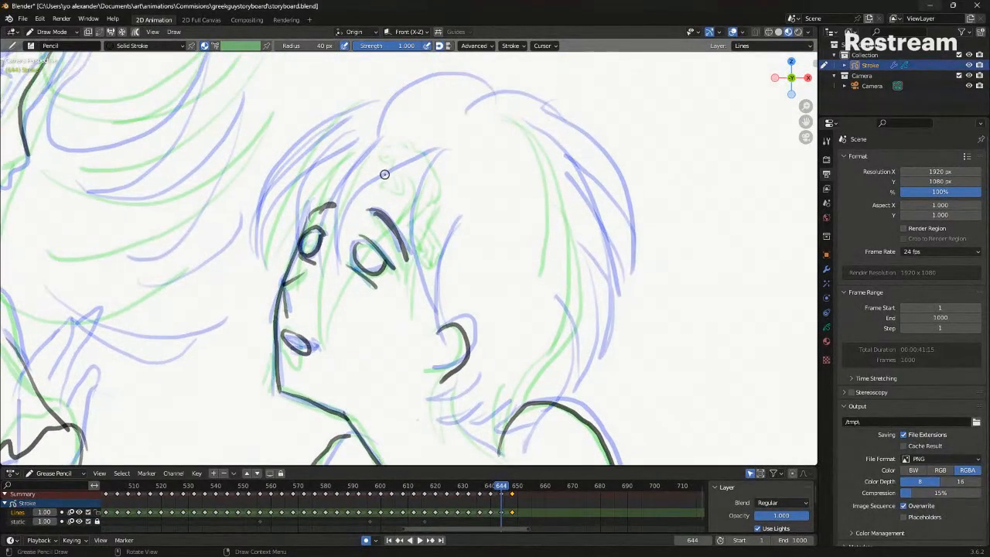
mouse_move(379, 144)
left_mouse_down()
mouse_move(332, 202)
mouse_move(331, 289)
left_mouse_up()
left_click_drag(341, 298, 412, 175)
left_click_drag(421, 165, 423, 326)
left_click_drag(426, 321, 449, 193)
mouse_move(372, 106)
left_mouse_down()
mouse_move(279, 236)
mouse_move(277, 267)
mouse_move(271, 259)
mouse_move(354, 153)
left_mouse_up()
key("ctrl+z")
key("shift+alt+z")
key("Down")
key("Up")
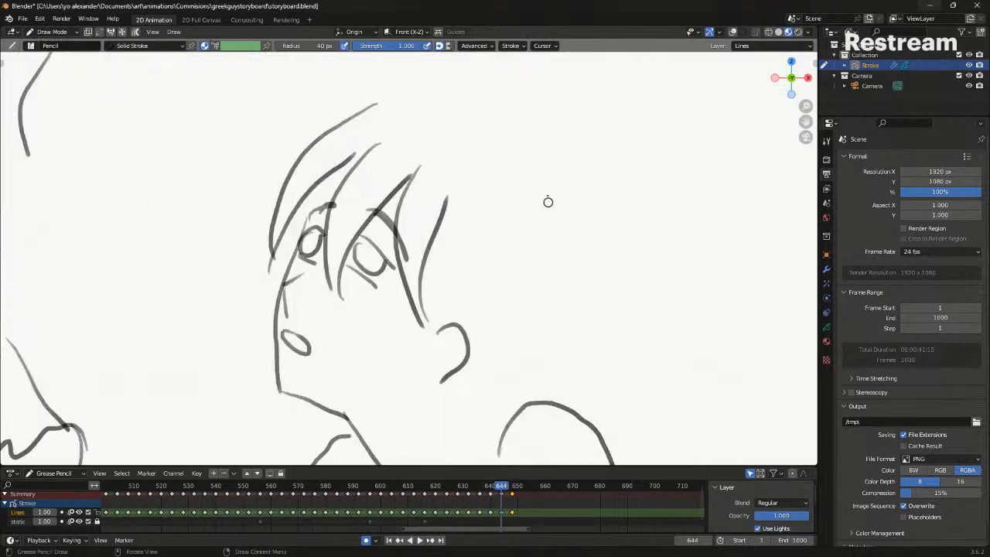
Draw the hair strands down the back of the man's head and around his nape on frame 644
middle_click_drag(545, 142, 492, 124, "shift")
key("shift+alt+z")
left_click_drag(458, 79, 557, 253)
left_click_drag(504, 142, 540, 328)
left_click_drag(539, 327, 512, 146)
left_click_drag(512, 243, 540, 327)
mouse_move(529, 272)
left_mouse_down()
mouse_move(472, 402)
mouse_move(502, 356)
left_mouse_up()
left_click_drag(454, 384, 492, 357)
mouse_move(399, 355)
left_mouse_down()
mouse_move(374, 403)
mouse_move(441, 385)
left_mouse_up()
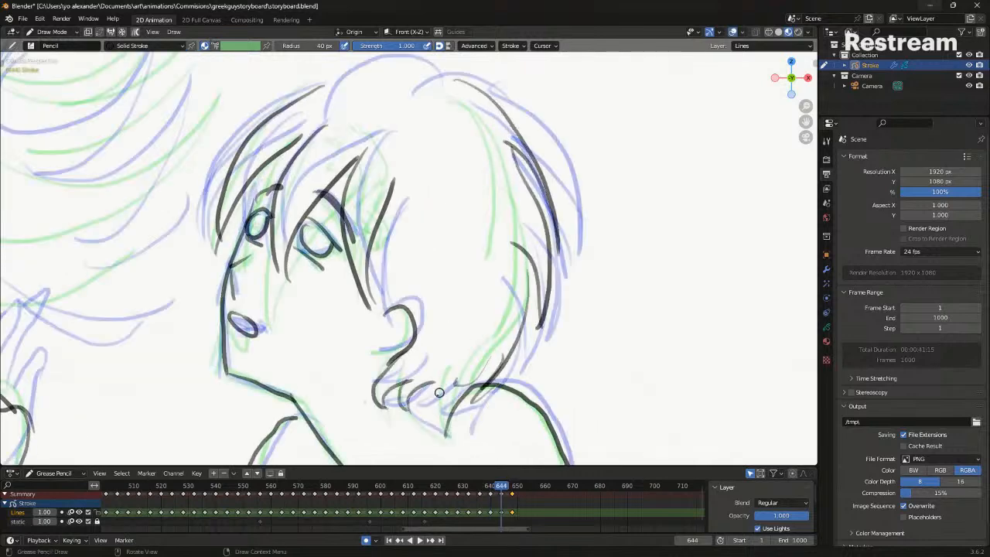
Draw the outline of the man's hair across the crown on frame 644 and check it against the adjacent drawings
middle_click_drag(417, 163, 426, 213, "shift")
left_click_drag(433, 137, 318, 171)
left_click_drag(438, 137, 500, 161)
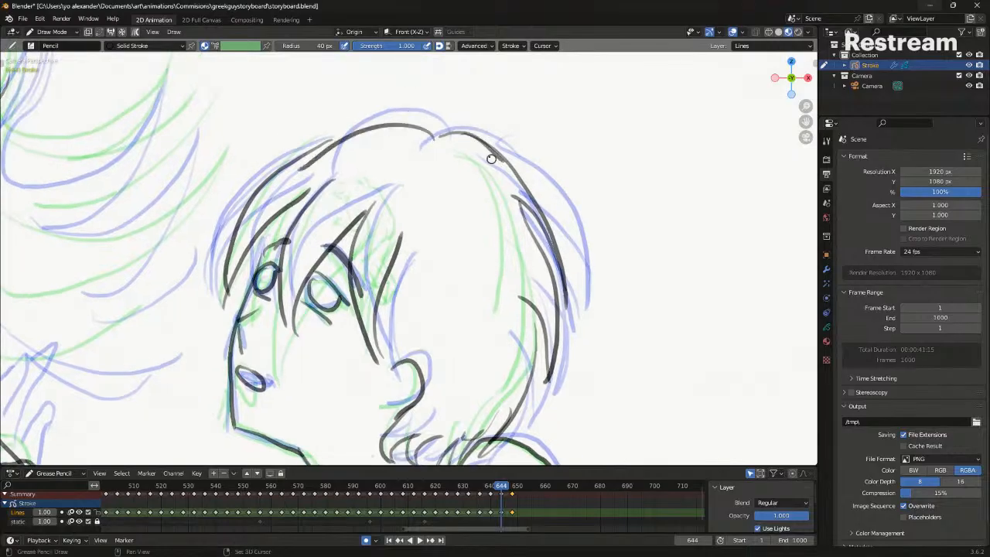
key("shift+alt+z")
key("Down")
key("Up")
key("Up")
Play back and step through the drawings from frame 628 to 644 to review both figures' motion
scroll(489, 157, "down", 4)
scroll(489, 157, "down", 2)
key("shift+ctrl+space")
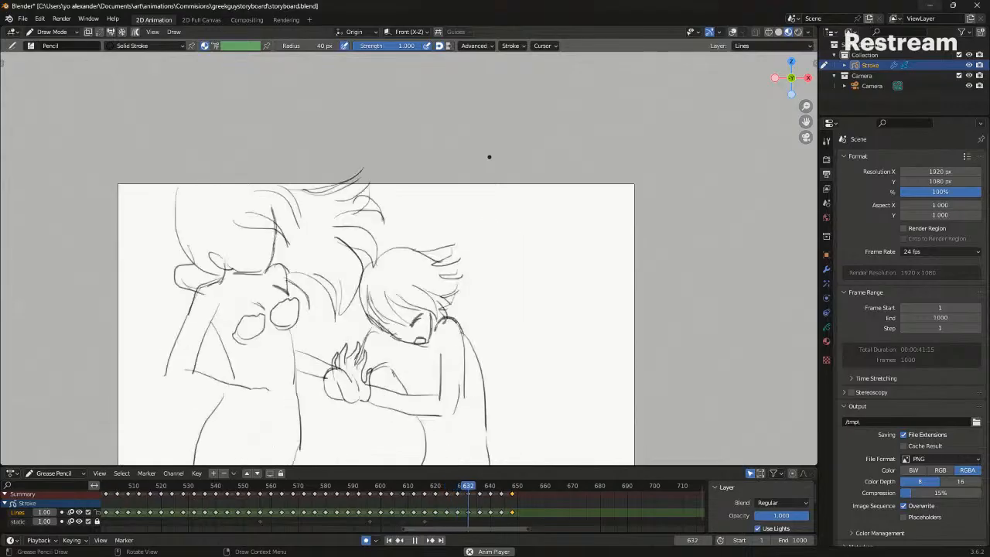
key("space")
key("Down")
key("Down")
key("space")
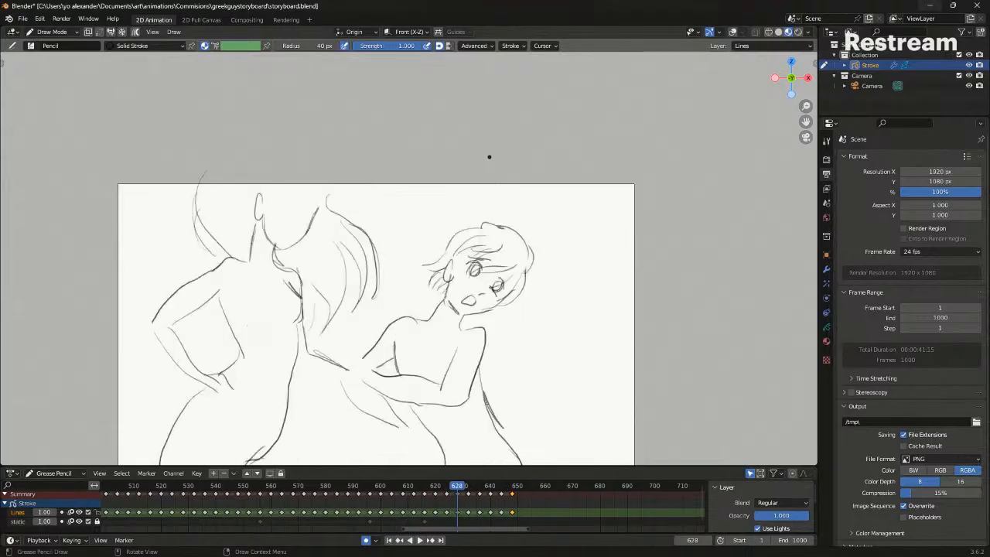
key("space")
key("Down")
key("Down")
key("Down")
key("Down")
key("Down")
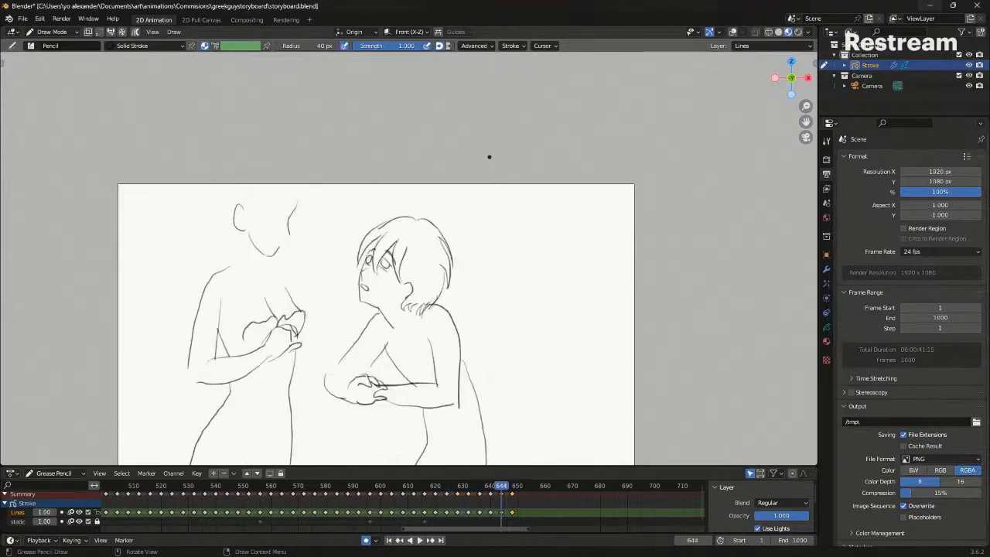
key("Up")
key("Up")
Select the man's head strokes on frame 640, rotate them about -6.4 degrees and shift them slightly down toward the woman
middle_click_drag(490, 157, 464, 101, "shift")
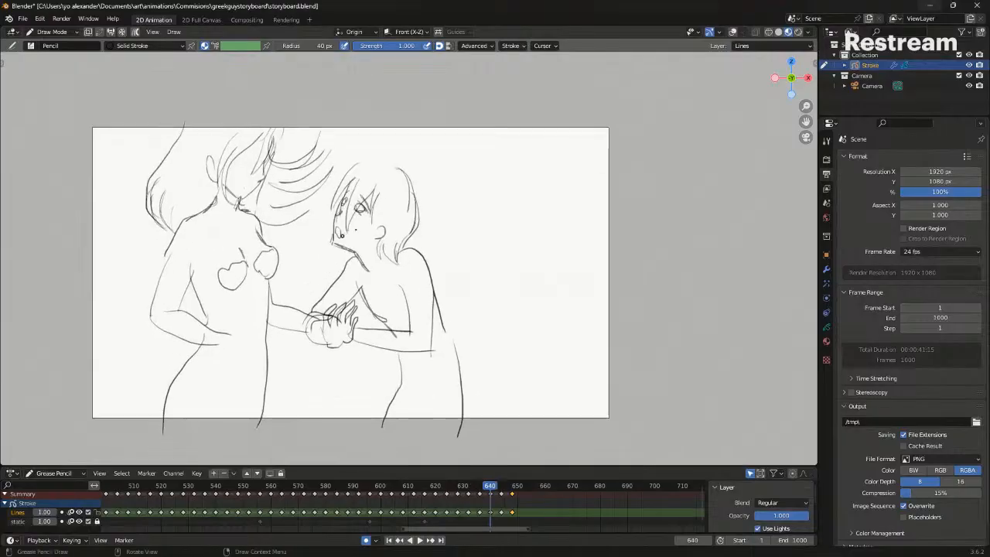
key("alt+shift+z")
key("Tab")
mouse_move(424, 159)
left_mouse_down()
mouse_move(437, 192)
mouse_move(355, 261)
mouse_move(444, 166)
left_mouse_up()
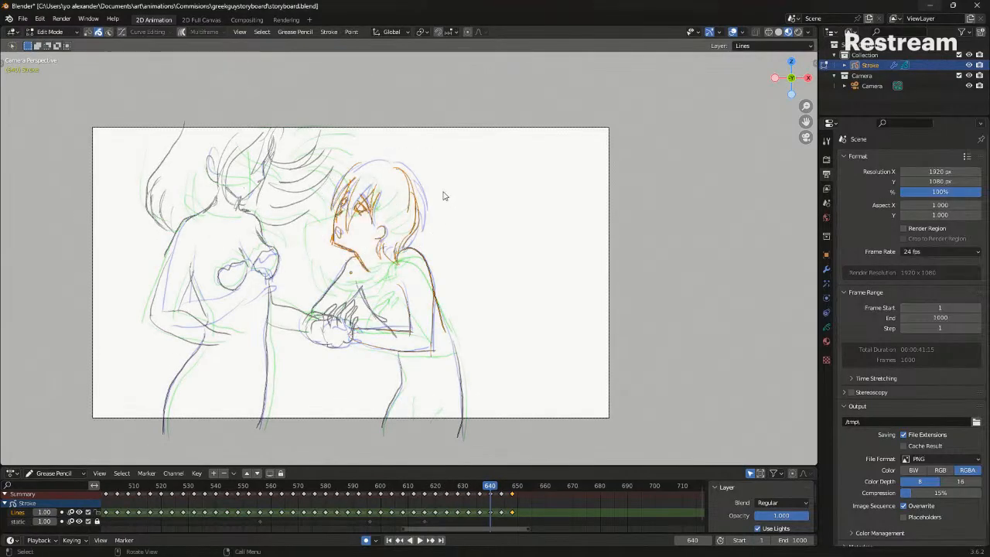
key("r")
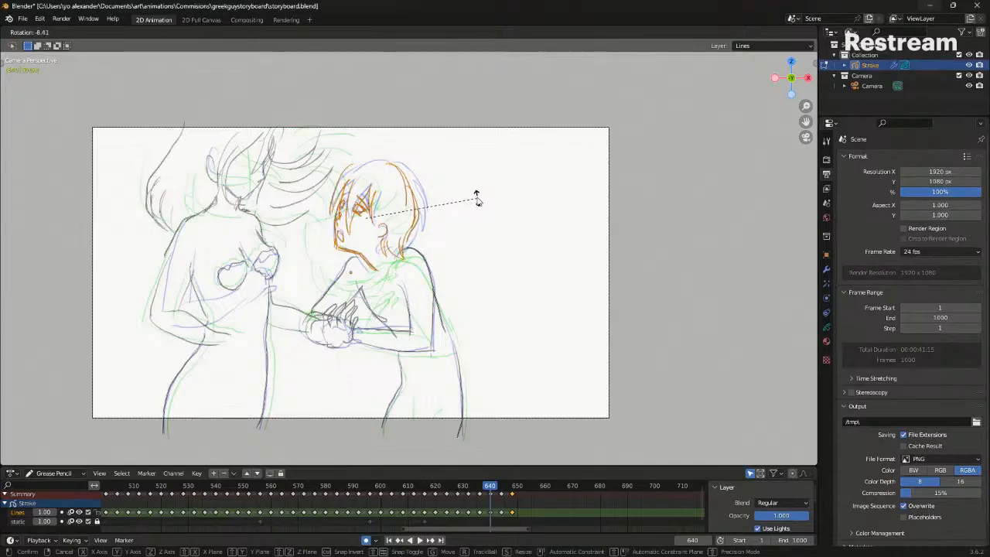
left_click(476, 199)
key("g")
left_click(466, 214)
Play back and step between frames 636 and 648 to examine the adjusted head motion
key("alt+shift+z")
key("Down")
key("space")
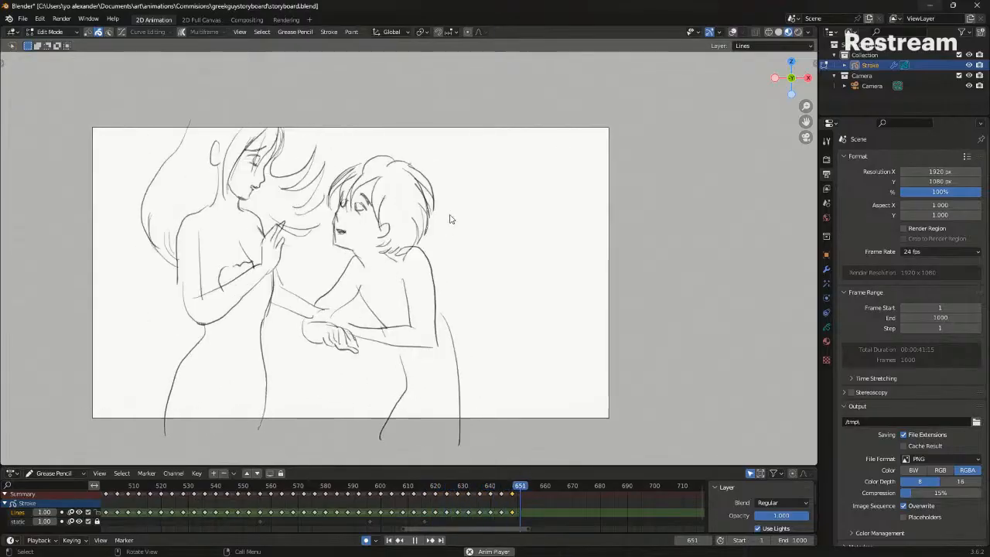
key("space")
key("Up")
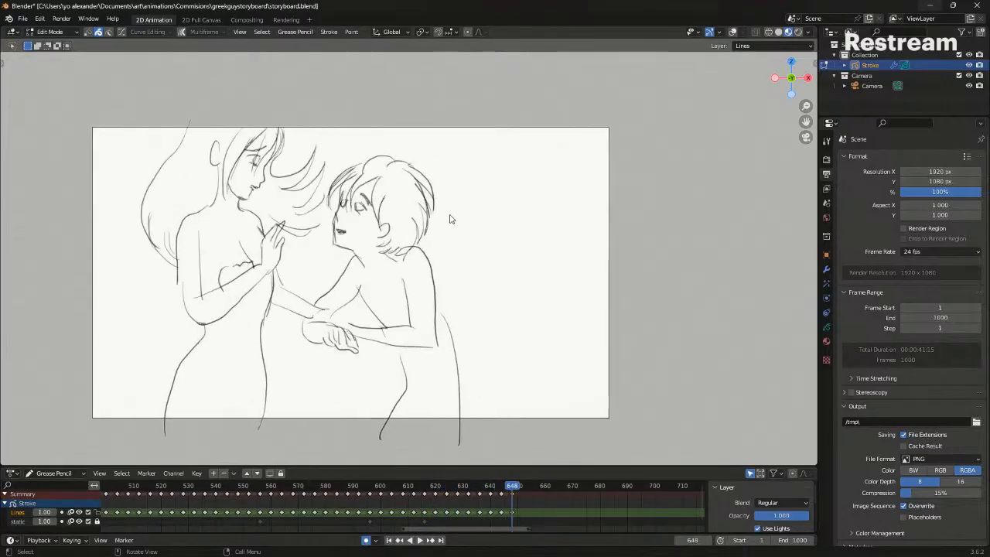
key("Down")
key("Down")
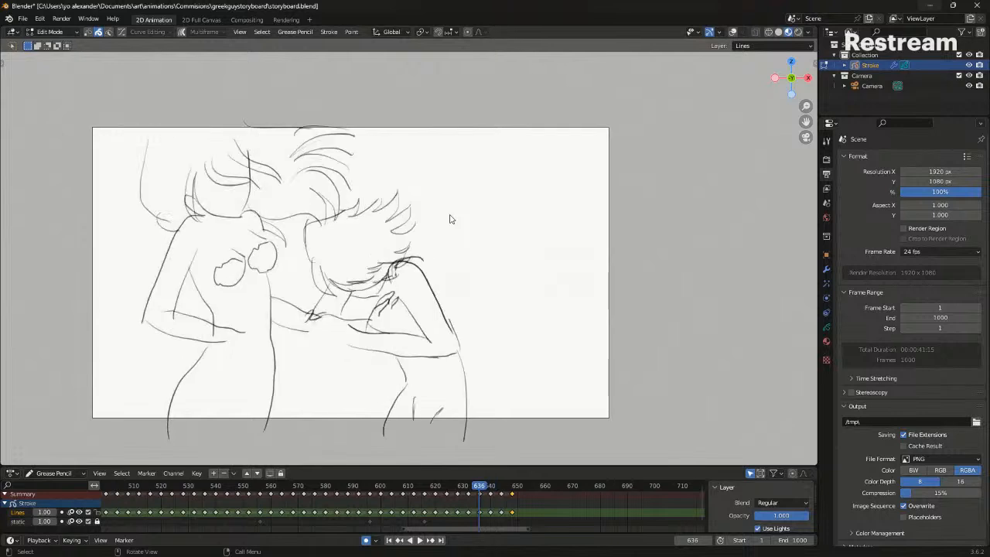
key("Up")
key("Up")
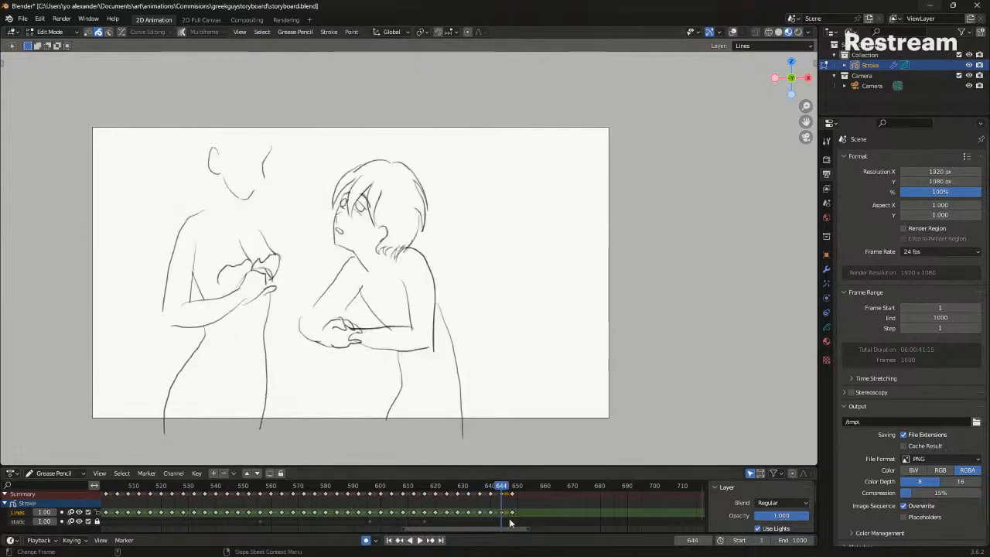
Duplicate the frame 644 drawing to frame 652 and the frame 640 drawing to frame 656
key("shift+d")
left_click(528, 520)
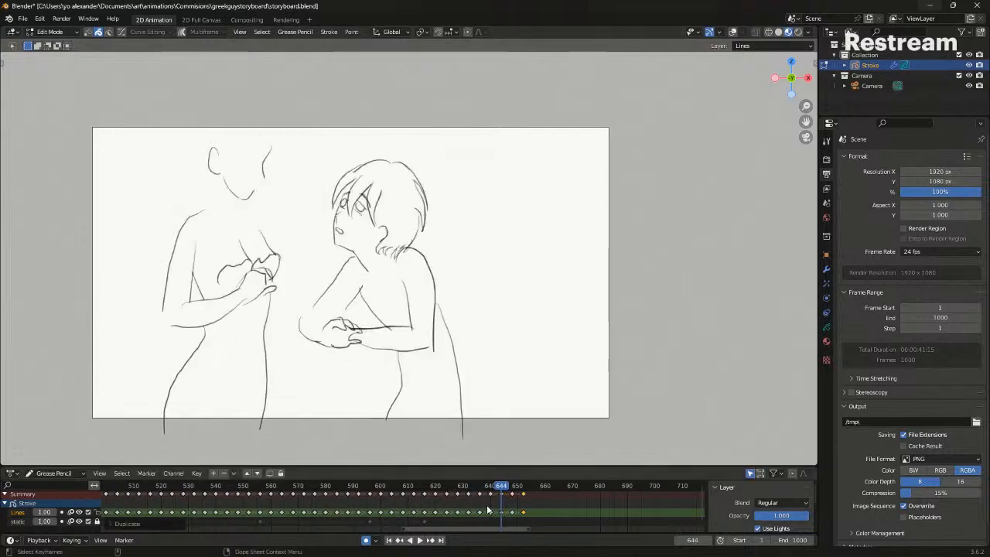
key("shift+d")
left_click(515, 485)
Play back the ending with the duplicated drawings and return to frame 652 for a closer look at the man
key("space")
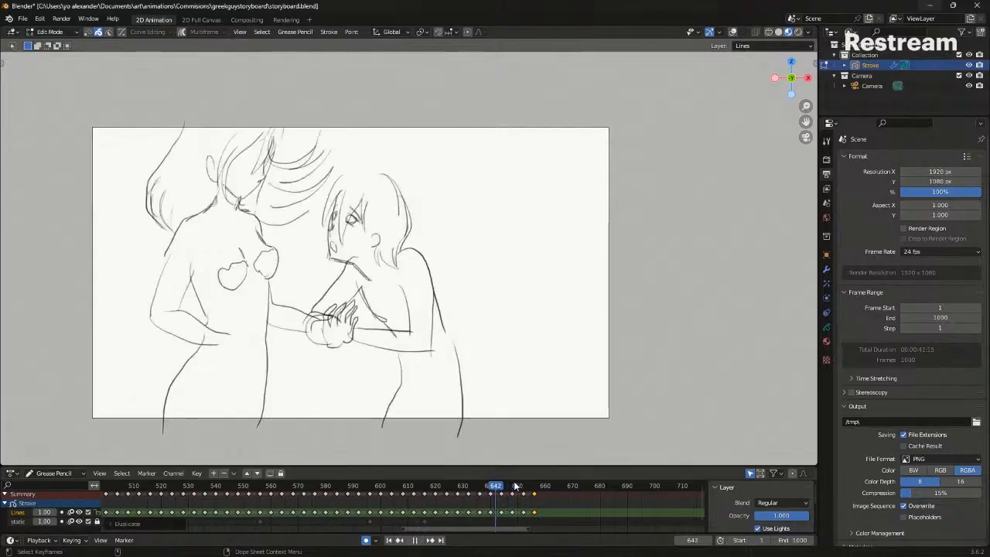
key("Escape")
key("space")
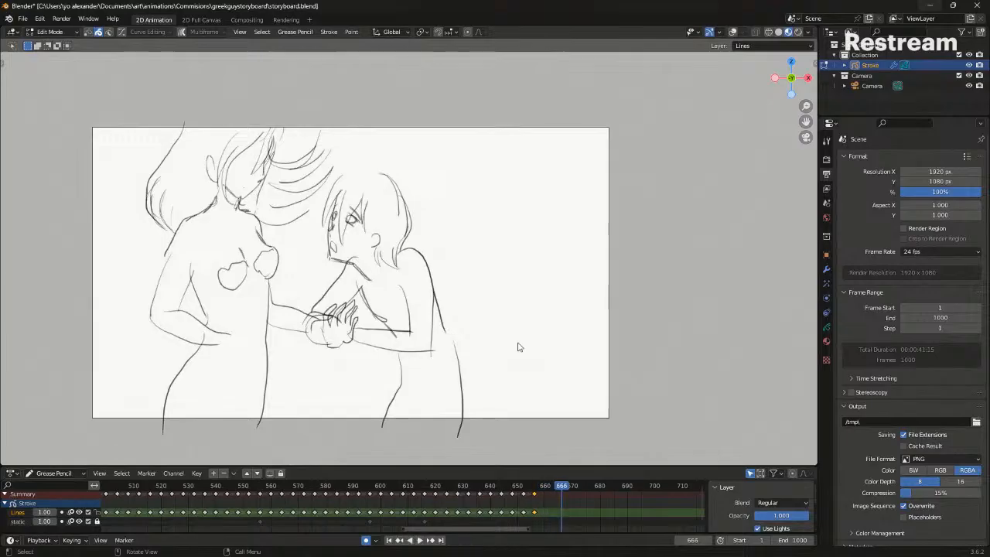
scroll(518, 347, "down", 18, "alt")
scroll(518, 347, "up", 8, "alt")
scroll(518, 346, "up", 6)
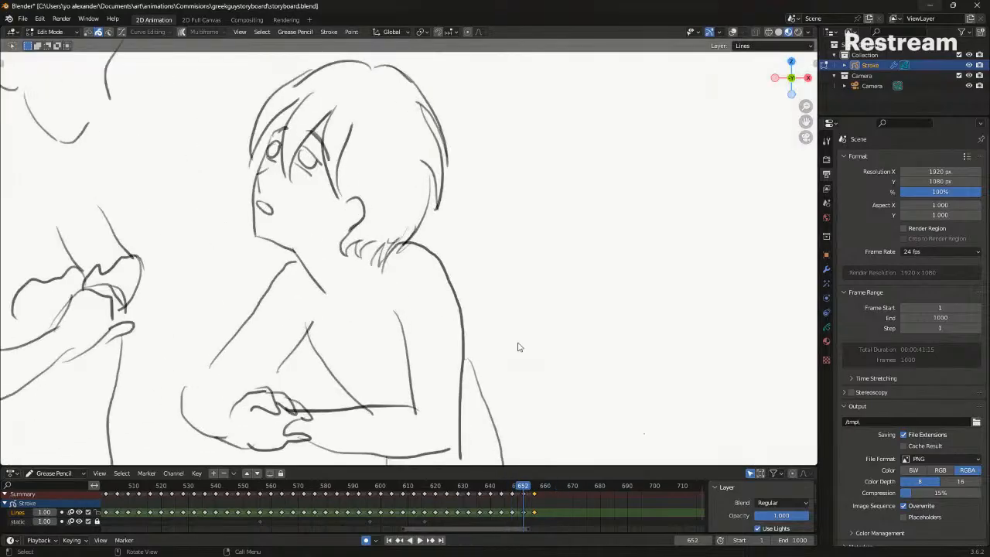
Delete the man's open-eye strokes on frame 656 and draw slanted lines to make his eyes closed
middle_click_drag(304, 225, 362, 312, "shift")
right_click_drag(328, 242, 338, 257, "ctrl")
key("x")
left_click(338, 257)
key("Tab")
left_click_drag(307, 260, 336, 273)
key("Tab")
right_click_drag(290, 242, 291, 234, "ctrl")
key("x")
left_click(290, 235)
key("ctrl+Tab")
left_click(289, 207)
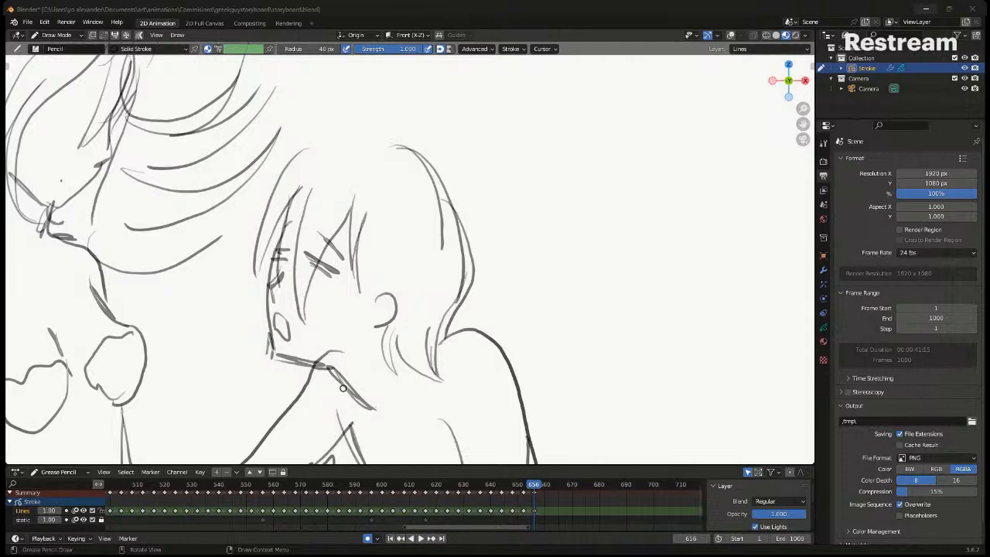
Step back and forth between the drawings from frame 656 to 640 to compare the man's eyes
key("Down")
key("Up")
key("Down")
key("Up")
key("Down")
key("Down")
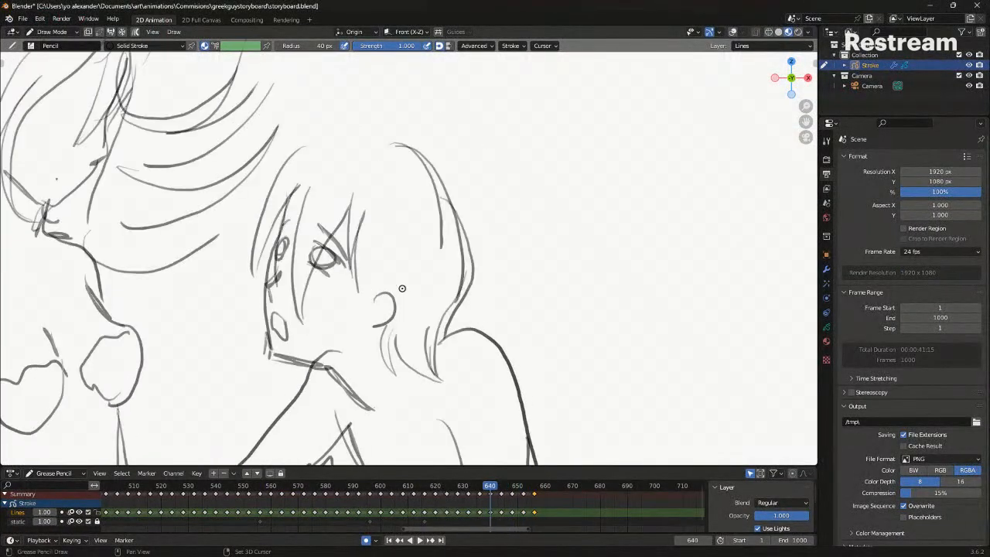
Play back the full shot and step between frames 648, 652 and 656 to examine the ending motion
scroll(402, 288, "down", 5)
key("Down")
key("Down")
key("Down")
key("space")
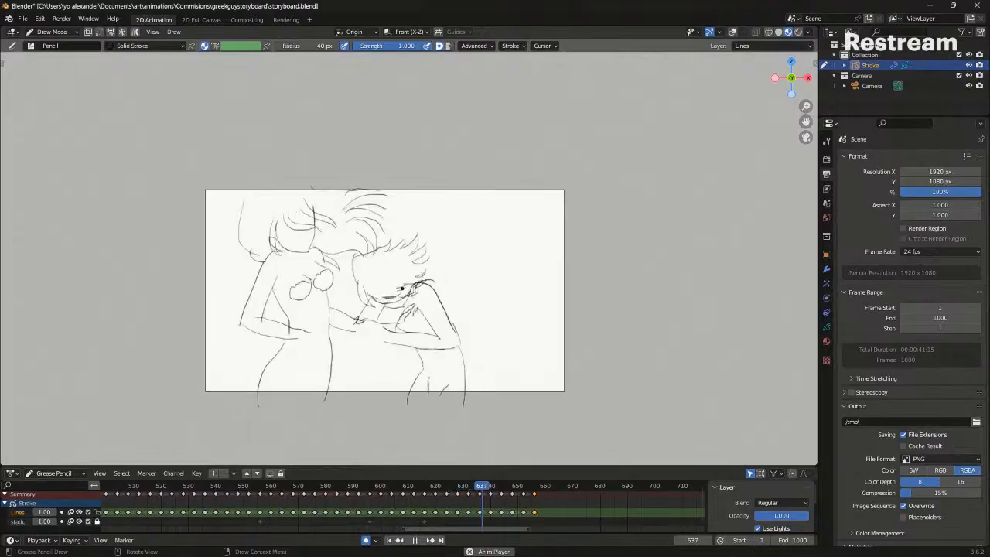
key("space")
key("Up")
key("Down")
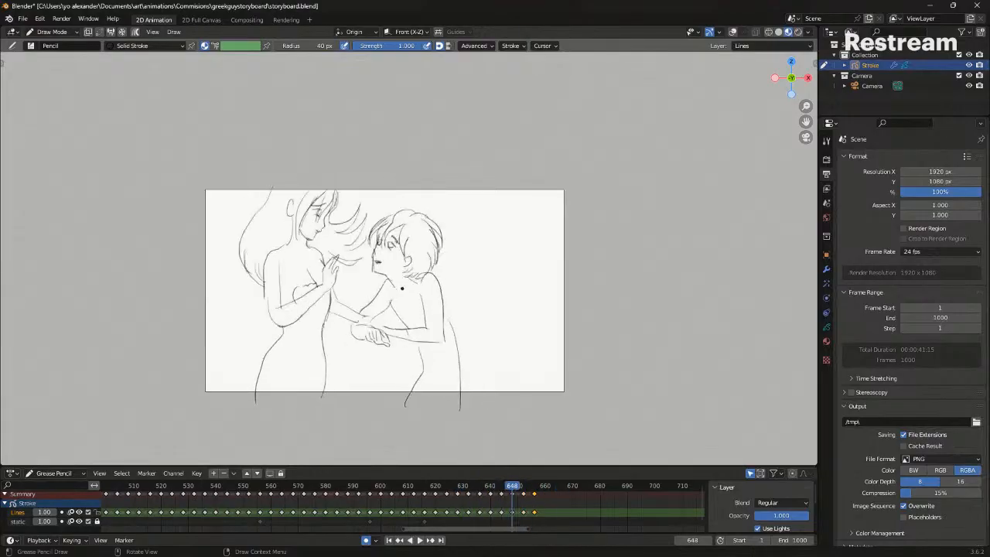
key("Up")
key("Down")
key("Down")
key("Up")
key("Up")
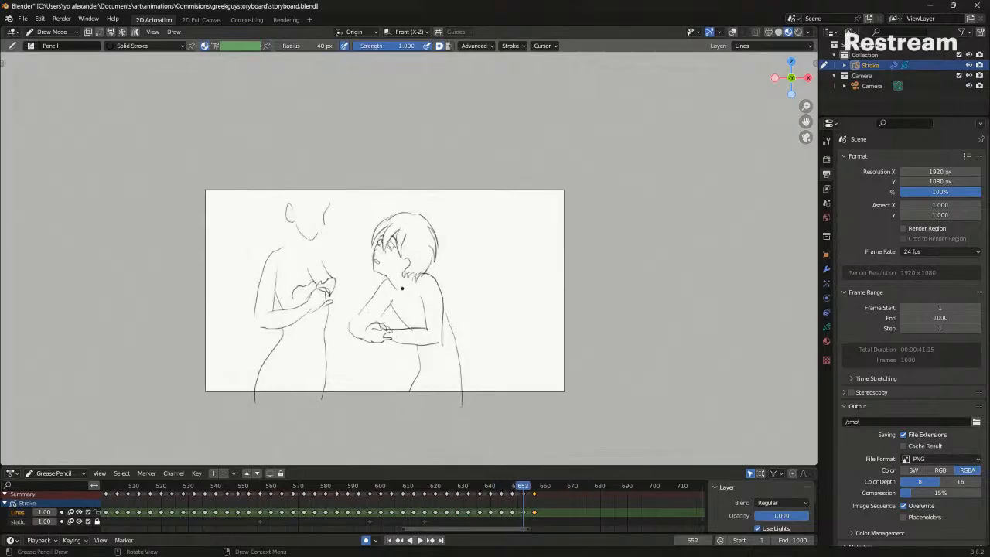
Show the onion skin on frame 652, delete all of the woman's strokes and return to Draw Mode
scroll(402, 288, "up", 3)
scroll(402, 288, "down", 2)
key("Tab")
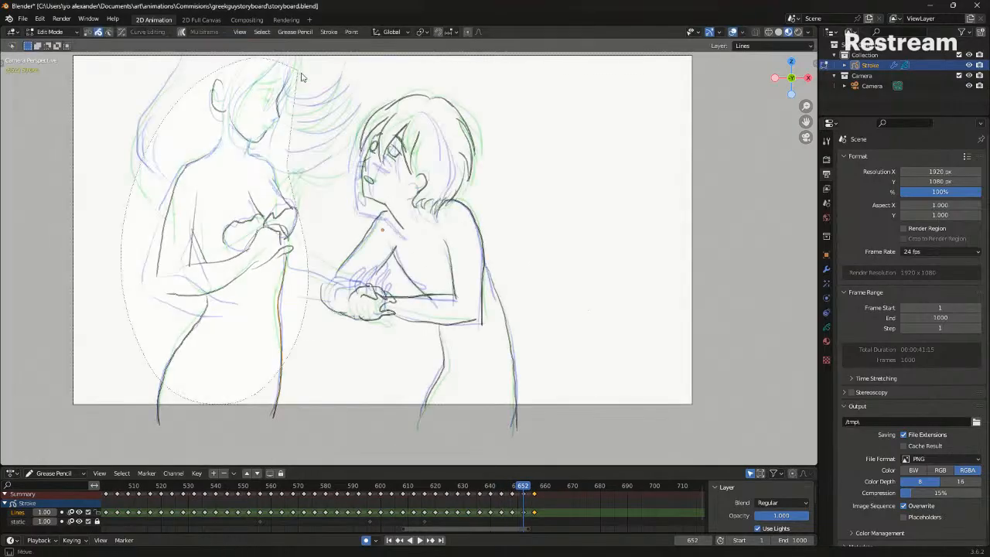
key("Delete")
key("ctrl+Tab")
left_click(313, 177)
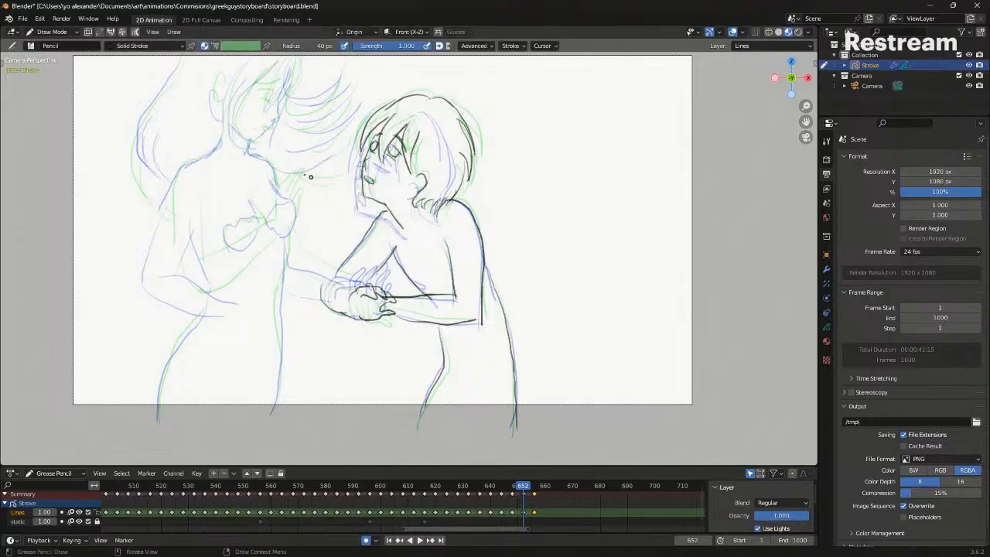
middle_click_drag(194, 203, 239, 233, "shift")
mouse_move(232, 184)
left_mouse_down()
mouse_move(260, 179)
mouse_move(219, 205)
mouse_move(183, 287)
left_mouse_up()
key("ctrl+z")
key("ctrl+z")
mouse_move(255, 182)
left_mouse_down()
mouse_move(206, 240)
mouse_move(190, 292)
left_mouse_up()
key("ctrl+z")
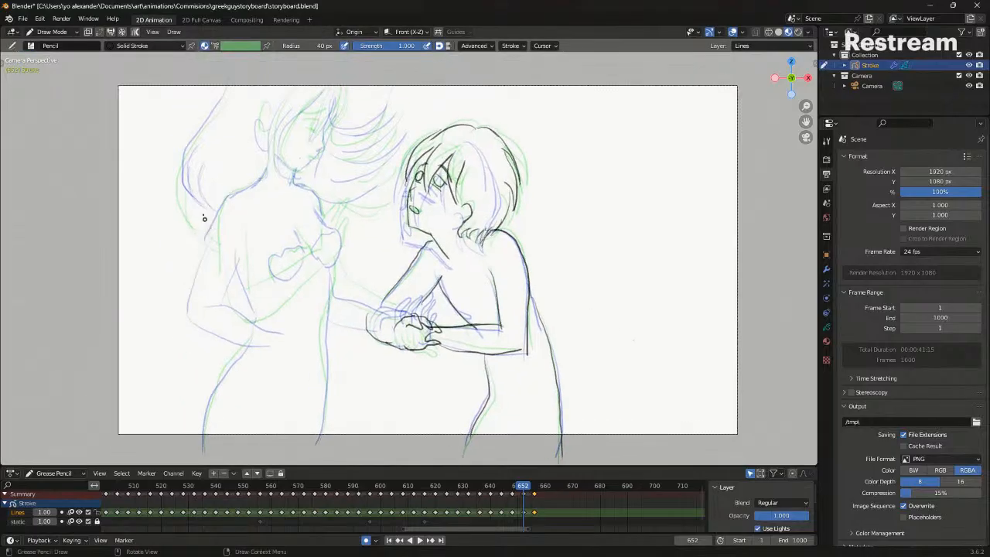
mouse_move(245, 191)
left_mouse_down()
mouse_move(217, 242)
mouse_move(239, 328)
left_mouse_up()
left_click_drag(249, 217, 257, 287)
key("ctrl+z")
key("ctrl+z")
Draw the woman's raised hand, the upper edge of her forearm and her inner upper arm on frame 652
mouse_move(349, 235)
left_mouse_down()
mouse_move(360, 207)
mouse_move(378, 231)
mouse_move(369, 244)
left_mouse_up()
mouse_move(372, 226)
left_mouse_down()
mouse_move(388, 212)
mouse_move(385, 195)
mouse_move(345, 261)
mouse_move(303, 299)
left_mouse_up()
key("alt+shift+z")
key("Down")
key("Up")
key("alt+shift+z")
key("ctrl+z")
left_click_drag(248, 223, 294, 277)
left_click_drag(349, 235, 295, 282)
left_click_drag(221, 217, 284, 322)
key("ctrl+z")
Select the woman's strokes on frame 656, delete them and return to frame 652
key("Up")
key("Tab")
mouse_move(232, 394)
right_mouse_down("ctrl")
mouse_move(433, 103)
mouse_move(387, 178)
right_mouse_up("ctrl")
key("x")
left_click(376, 110)
right_click_drag(291, 277, 332, 272, "ctrl")
key("Down")
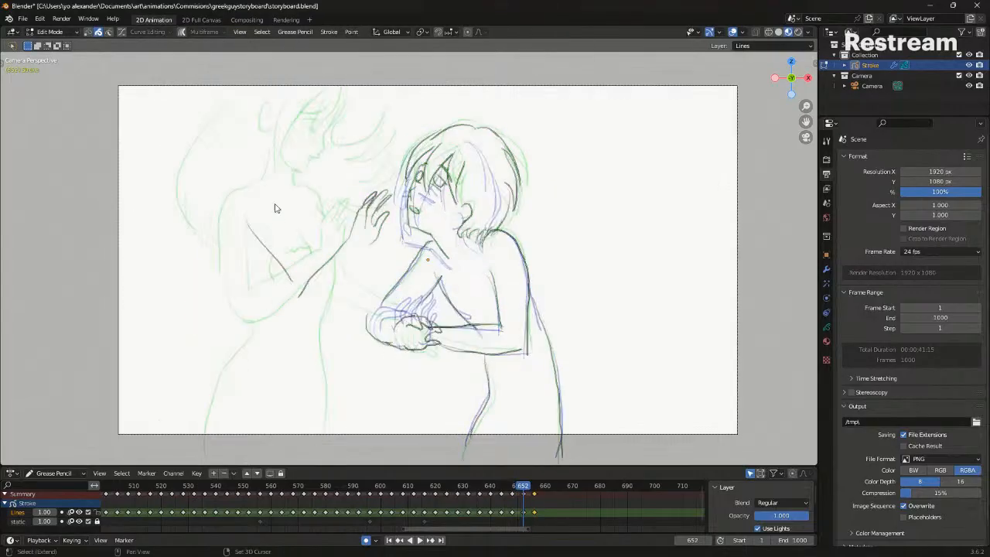
Draw the lower edge of the woman's raised forearm and the outer line from her shoulder to the elbow
key("ctrl+Tab")
left_click(370, 242)
left_click_drag(369, 242, 309, 306)
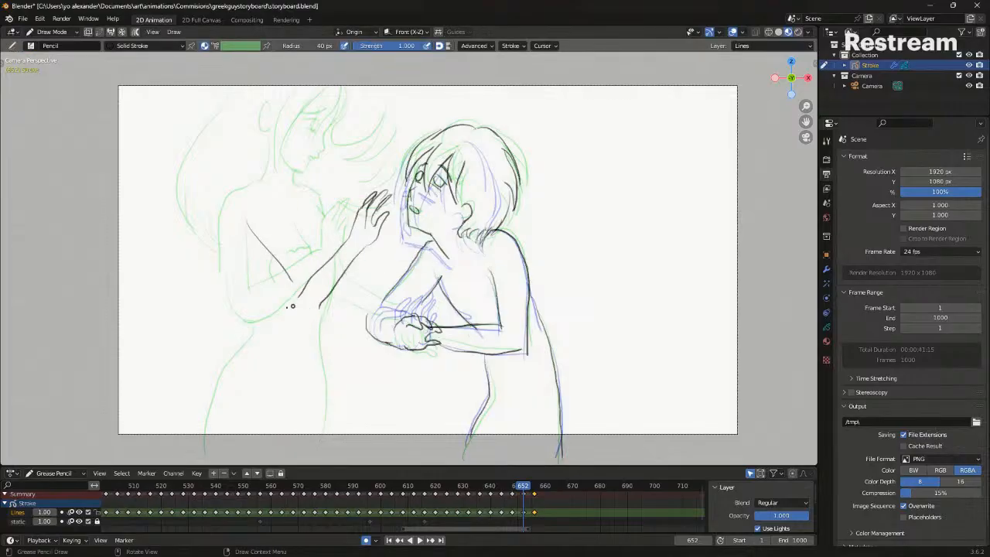
mouse_move(240, 189)
left_mouse_down()
mouse_move(221, 263)
mouse_move(311, 309)
left_mouse_up()
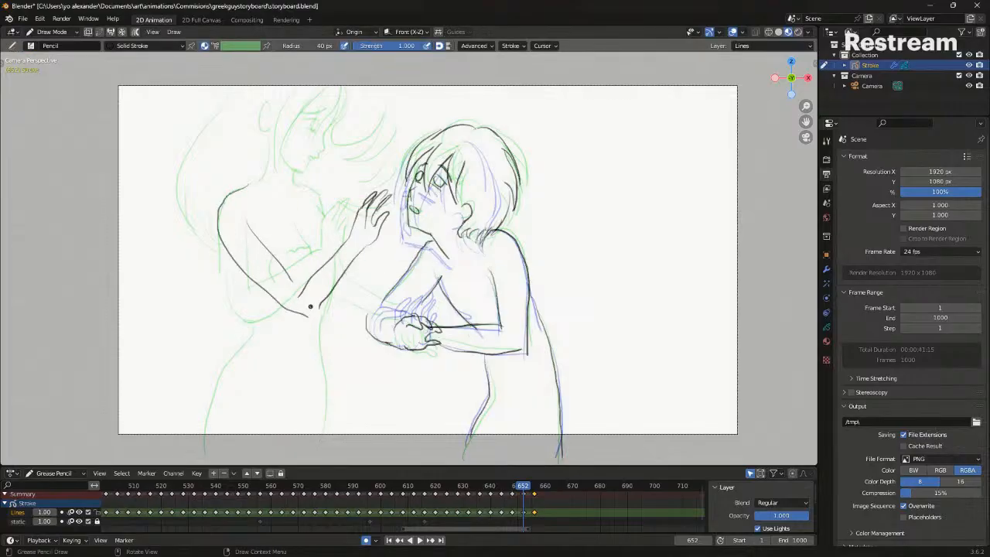
Draw the woman's neck and front chest line on frame 652, checking them against the neighbouring drawing
left_click_drag(243, 191, 267, 134)
key("ctrl+z")
key("shift+alt+z")
left_click_drag(293, 180, 341, 230)
key("Down")
key("Up")
key("shift+alt+z")
key("ctrl+z")
key("shift+alt+z")
key("shift+alt+z")
Draw the woman's waist and hip lines on both sides on frame 652 and compare with the adjacent drawings
mouse_move(245, 282)
left_mouse_down()
mouse_move(254, 329)
mouse_move(202, 462)
left_mouse_up()
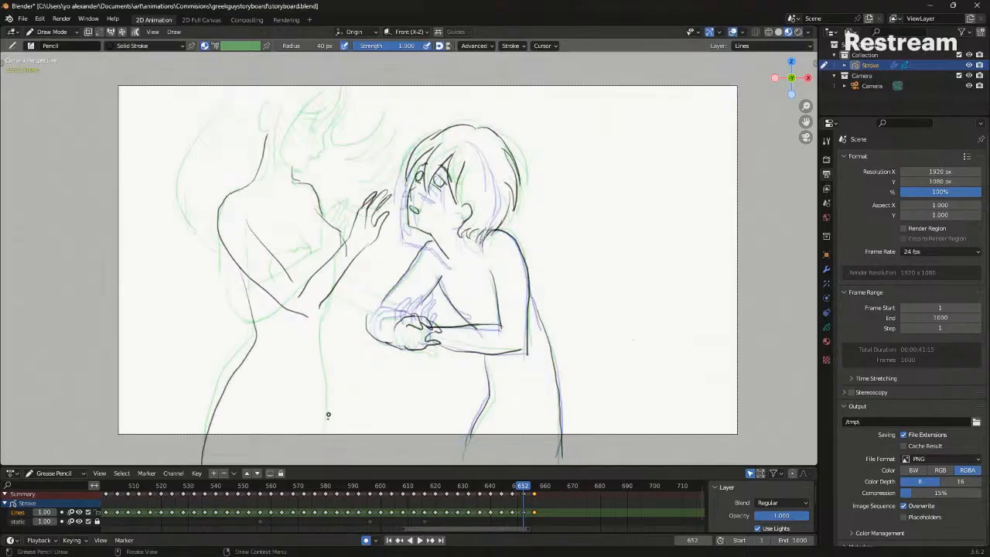
left_click_drag(322, 449, 327, 290)
key("shift+alt+z")
key("Down")
key("Up")
key("Down")
key("Down")
key("Up")
key("Up")
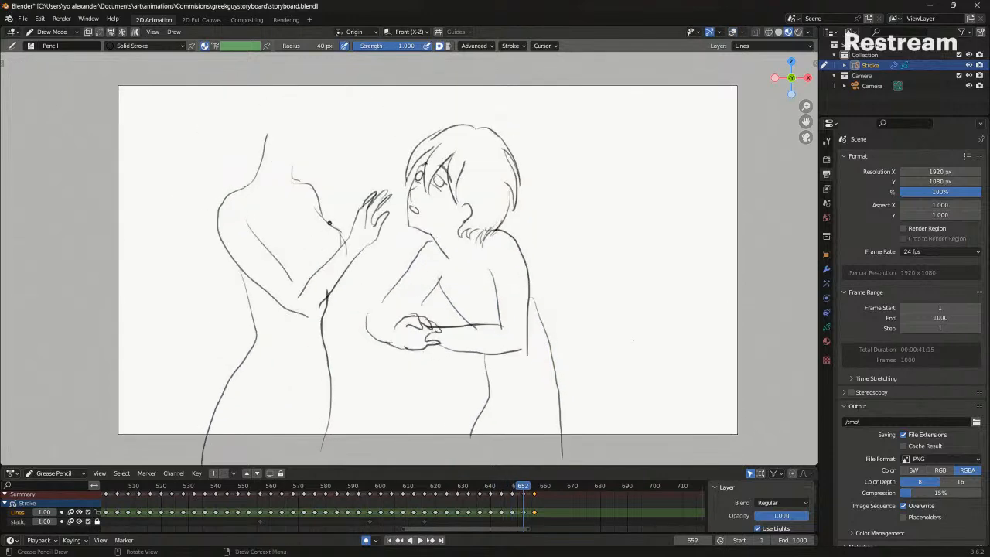
Add the lower chest contour behind the woman's raised arm on frame 652 and flip to the adjacent drawing to check it
middle_click_drag(307, 214, 320, 246, "shift")
key("shift+alt+z")
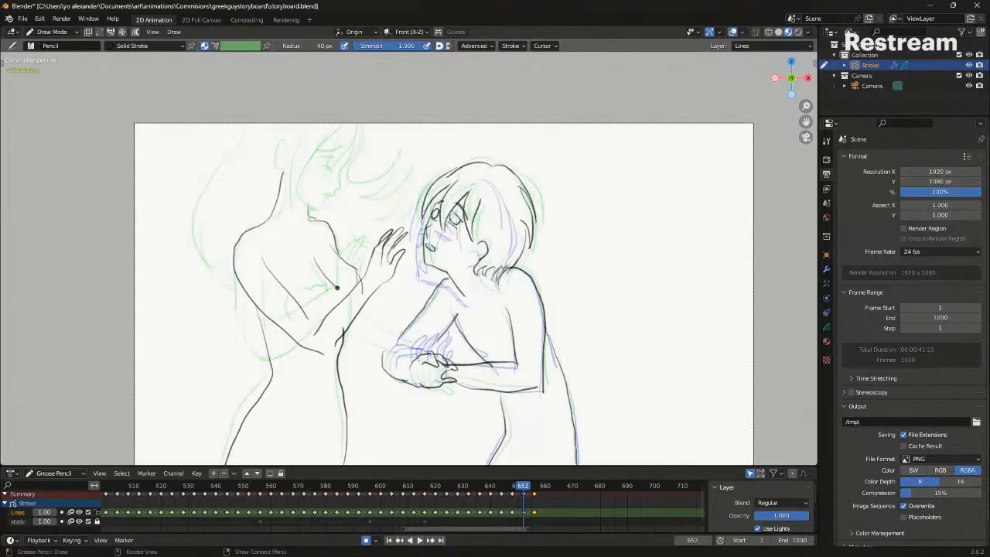
mouse_move(333, 289)
left_mouse_down()
mouse_move(303, 304)
mouse_move(335, 286)
mouse_move(315, 312)
mouse_move(340, 306)
left_mouse_up()
key("ctrl+z")
key("shift+alt+z")
key("Down")
key("Up")
key("Down")
key("Up")
key("shift+alt+z")
Draw the woman's face profile from chin to forehead on frame 652 and compare it with the previous drawing
left_click_drag(324, 206, 354, 120)
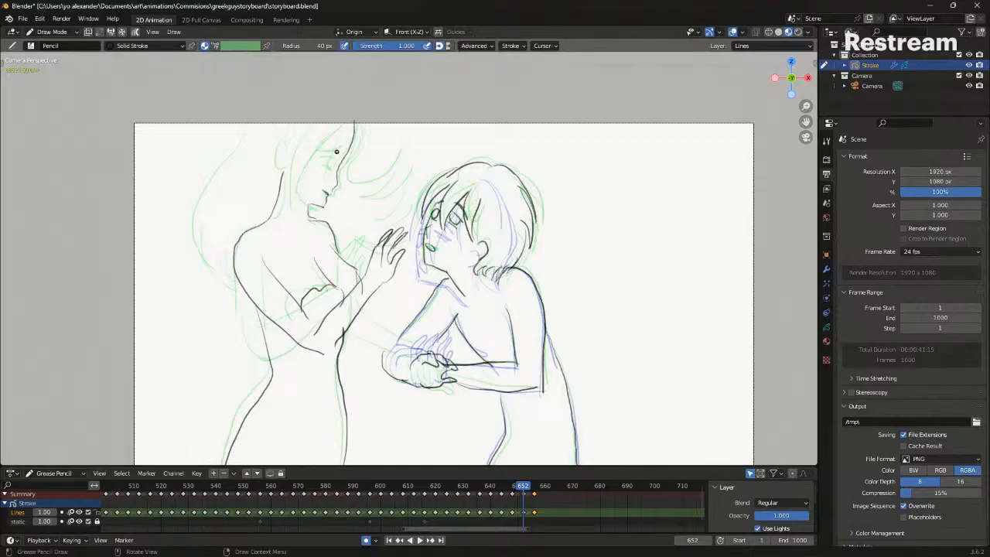
key("shift+alt+z")
key("Down")
key("Up")
key("shift+alt+z")
Draw the woman's ear and the hair strands framing her face on frame 652
left_click_drag(280, 144, 284, 169)
mouse_move(313, 125)
left_mouse_down()
mouse_move(294, 198)
mouse_move(319, 125)
left_mouse_up()
left_click_drag(294, 204, 333, 124)
left_click_drag(336, 167, 343, 126)
left_click_drag(336, 167, 351, 131)
mouse_move(338, 184)
left_mouse_down()
mouse_move(348, 136)
mouse_move(336, 179)
left_mouse_up()
left_click_drag(353, 147, 338, 216)
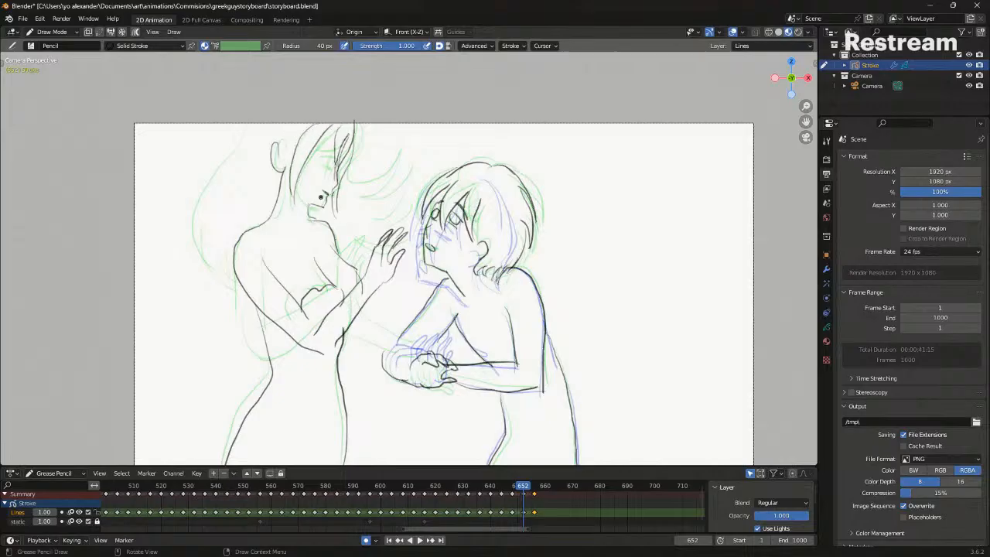
Draw the woman's long hair falling behind her back and the strands blowing in front of her face on frame 652
mouse_move(233, 114)
left_mouse_down()
mouse_move(198, 195)
mouse_move(219, 169)
mouse_move(227, 296)
left_mouse_up()
key("ctrl+z")
mouse_move(205, 249)
left_mouse_down()
mouse_move(243, 294)
mouse_move(262, 291)
left_mouse_up()
left_click_drag(340, 183, 395, 173)
left_click_drag(374, 210, 401, 179)
Step through the drawings around frames 644 to 652 to examine the woman's arm and hair motion
key("Down")
key("Down")
key("Down")
key("Down")
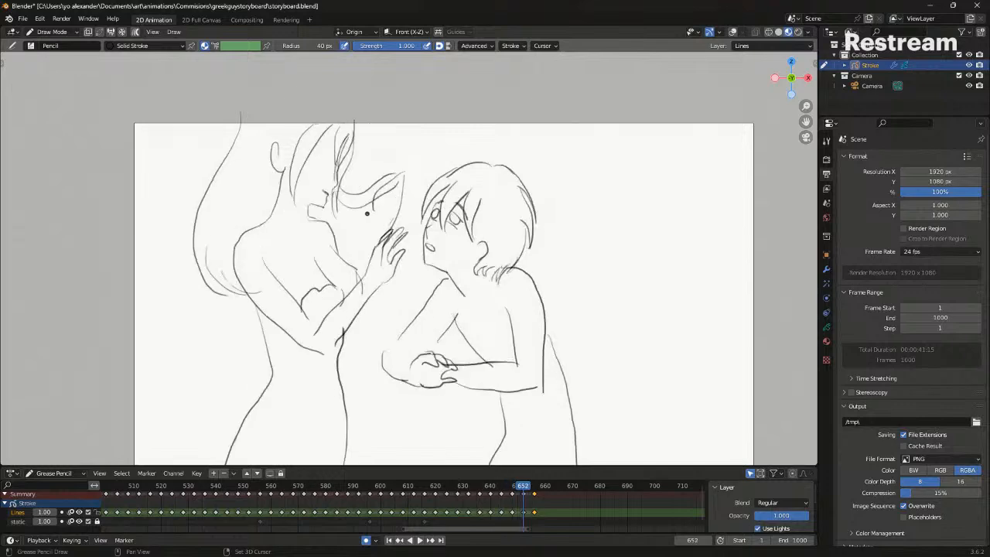
key("Up")
key("Down")
key("Down")
key("Up")
key("Up")
key("Down")
Show the onion skin on frame 644 and draw the woman's long back hair, bangs and front blowing strands
key("shift+alt+z")
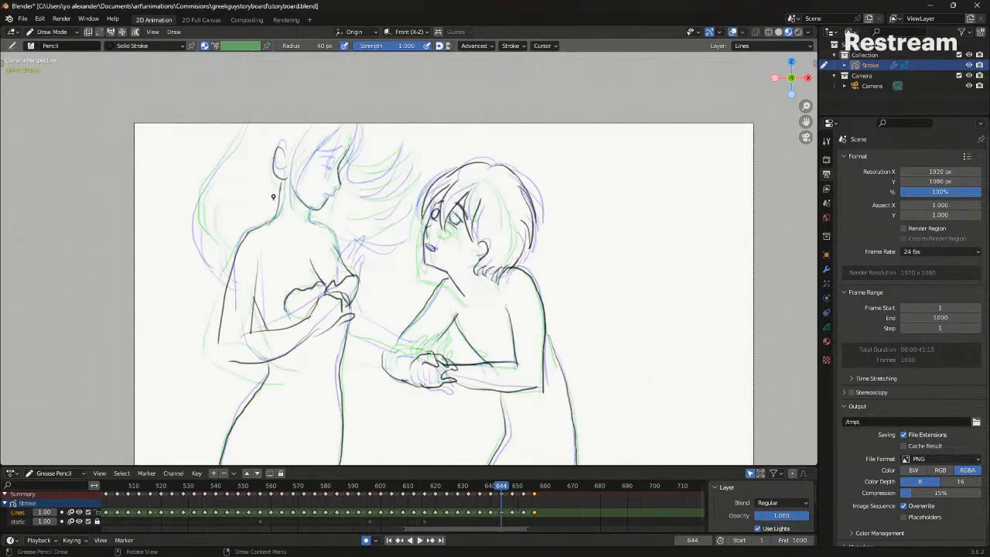
mouse_move(249, 109)
left_mouse_down()
mouse_move(201, 204)
mouse_move(219, 268)
left_mouse_up()
left_click_drag(214, 223, 235, 269)
mouse_move(319, 125)
left_mouse_down()
mouse_move(297, 163)
mouse_move(301, 209)
left_mouse_up()
left_click_drag(295, 197, 337, 125)
mouse_move(344, 126)
left_mouse_down()
mouse_move(324, 162)
mouse_move(358, 123)
mouse_move(350, 175)
left_mouse_up()
mouse_move(400, 150)
left_mouse_down()
mouse_move(373, 174)
mouse_move(395, 173)
left_mouse_up()
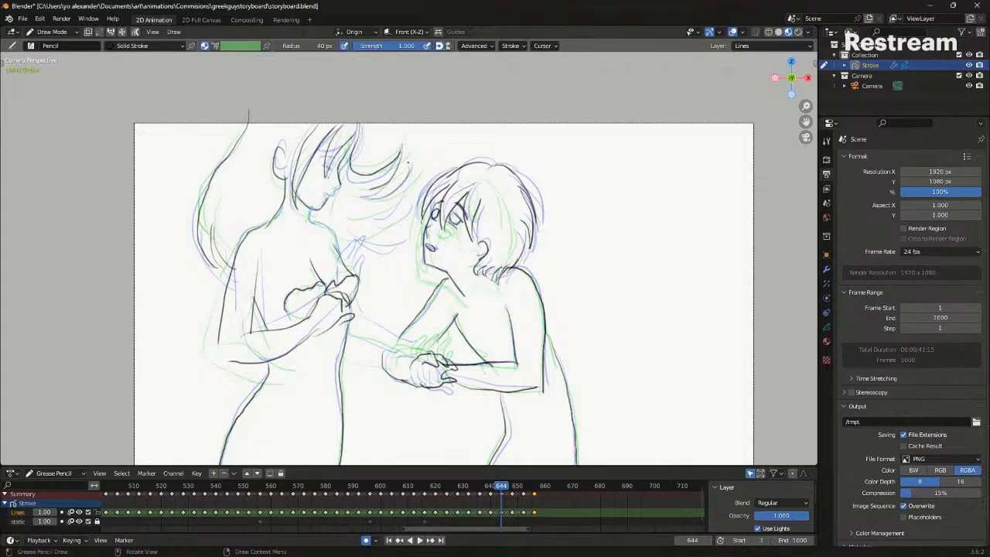
Step through frames 640 to 648 to examine the woman's added hair in motion
key("Right")
key("Right")
key("Right")
key("Right")
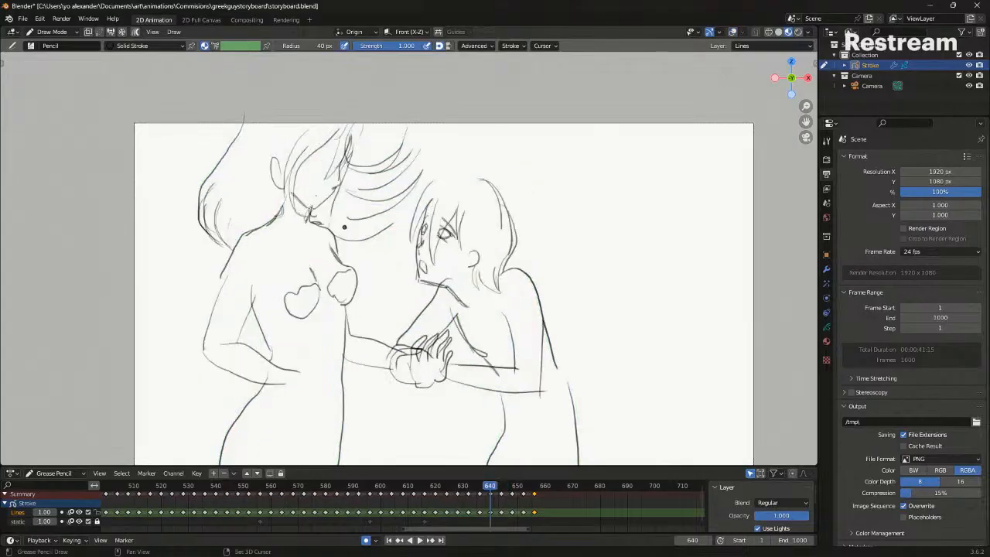
key("Right")
key("Right")
key("Right")
key("Right")
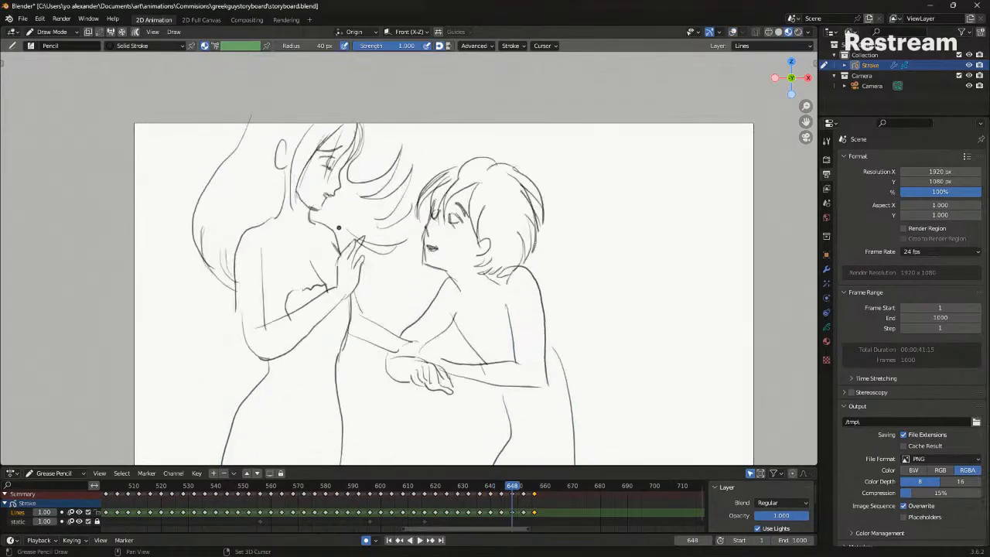
Step through and play back the drawings up to frame 652 to examine the figures' arm and hair motion
middle_click_drag(423, 265, 323, 214, "shift")
key("Left")
key("Left")
key("Left")
key("Left")
key("Left")
key("Left")
key("Left")
key("Left")
key("Left")
key("Left")
key("Left")
key("Left")
key("Left")
key("Left")
key("Left")
key("Left")
key("Left")
key("Left")
key("Left")
key("Left")
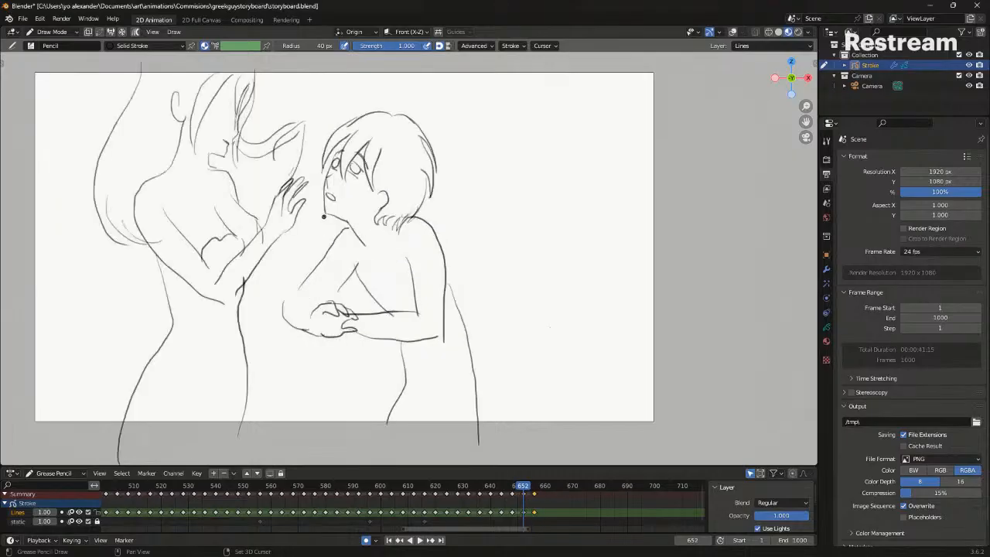
key("Right")
key("Right")
key("Right")
key("Right")
key("Right")
key("Right")
key("Right")
key("Right")
key("Right")
key("Right")
key("Right")
key("Right")
key("Right")
key("Right")
key("Right")
key("Right")
key("Right")
key("Right")
key("Right")
key("Right")
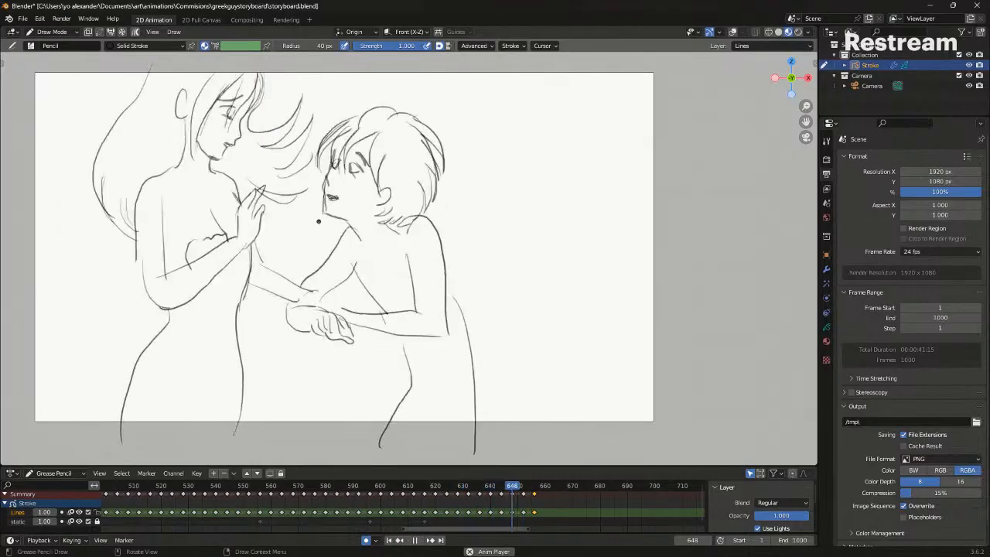
key("ctrl+shift+space")
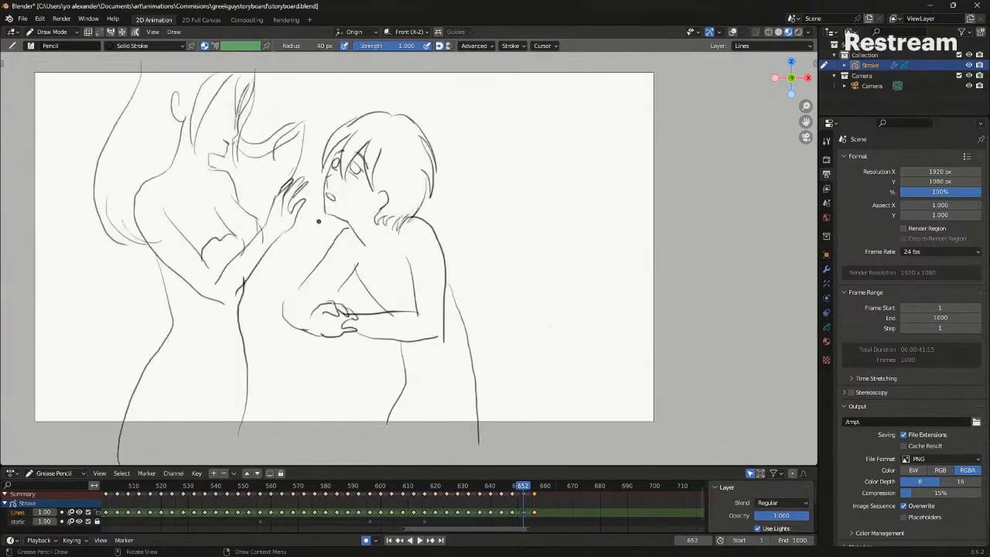
key("space")
Switch to Sculpt Mode on frame 652 and push the man's back and arm strokes with a 345 px brush
key("Up")
key("ctrl+Tab")
mouse_move(580, 229)
left_mouse_down()
mouse_move(457, 111)
mouse_move(453, 198)
left_mouse_up()
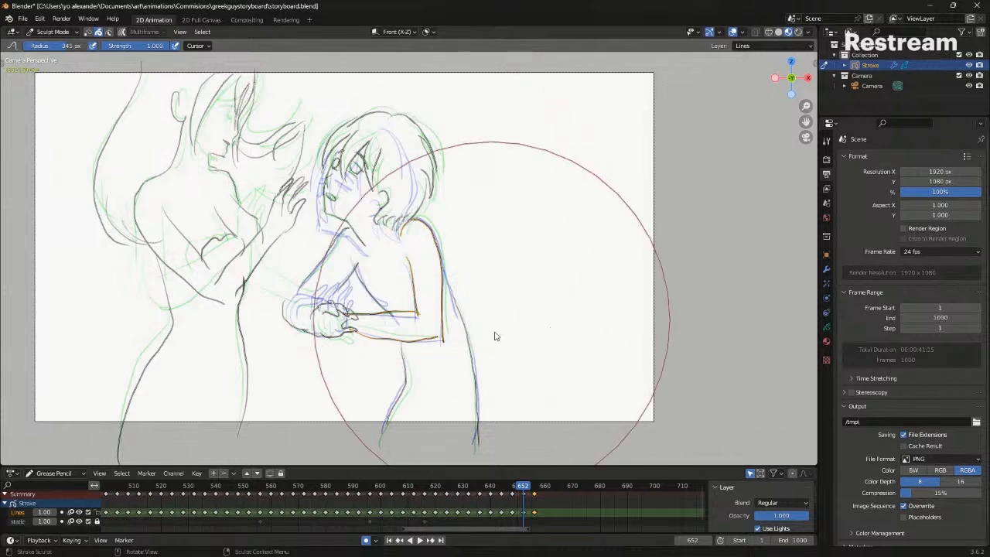
Nudge the man's figure on frame 656 with the sculpt brush and hide the viewport overlays
key("Down")
key("Up")
key("Up")
key("Tab")
key("Tab")
mouse_move(455, 394)
left_mouse_down()
mouse_move(435, 221)
mouse_move(401, 229)
mouse_move(408, 215)
left_mouse_up()
key("alt+shift+z")
Flip between frame 656 and the preceding drawings to compare the man's pose
key("Down")
key("Up")
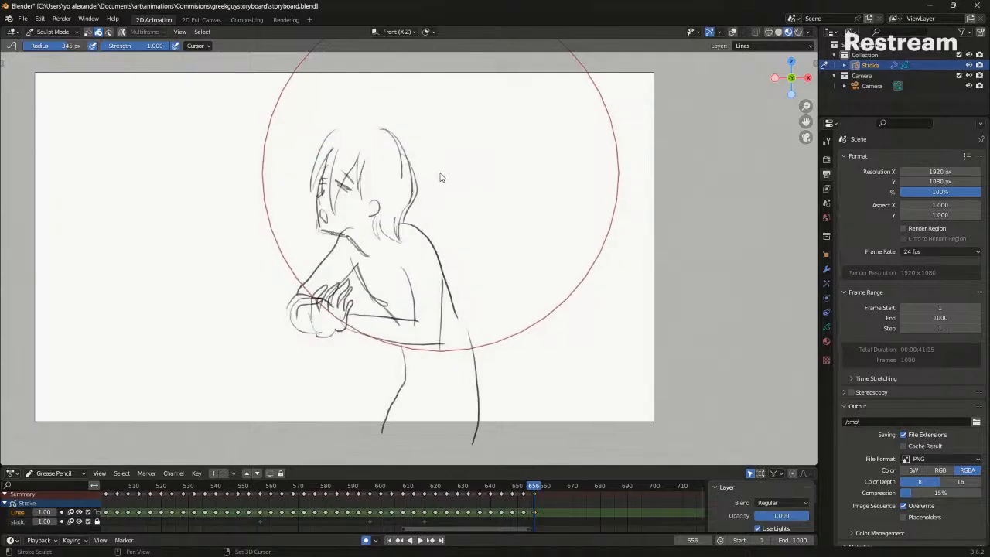
key("Down")
key("Down")
key("Up")
key("Up")
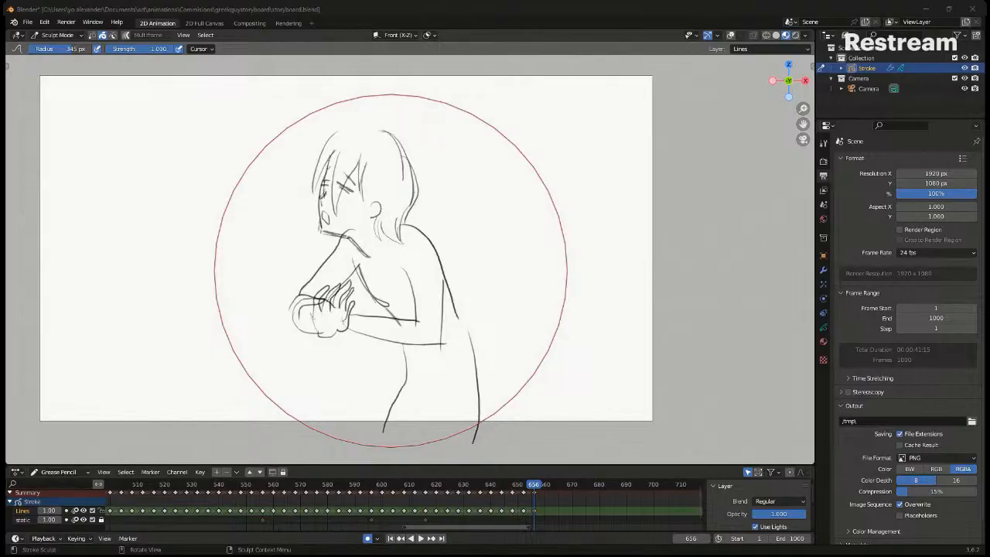
Save the storyboard file and open finalscenesmakerRGGR1_4reco1.blend
key("ctrl+s")
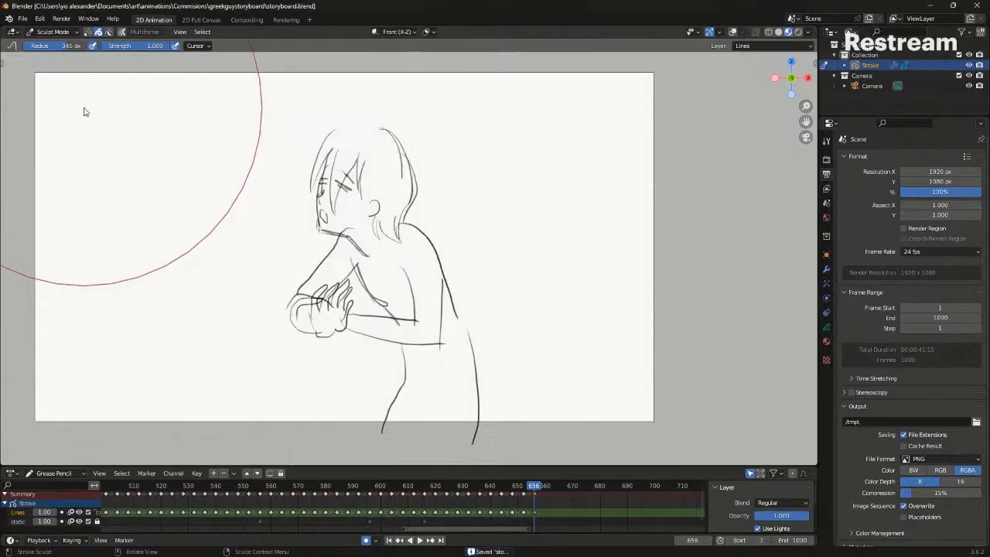
left_click(22, 18)
mouse_move(78, 51)
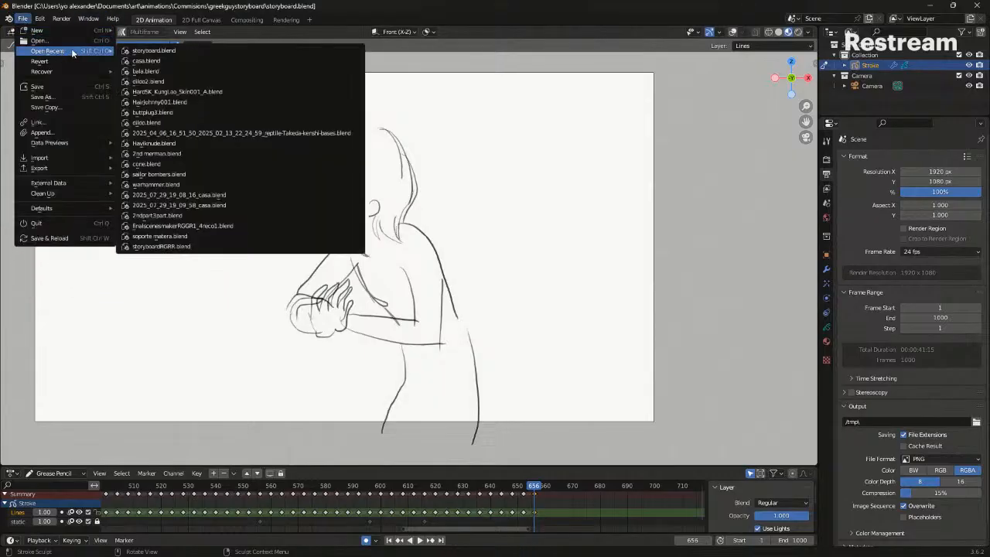
mouse_move(46, 30)
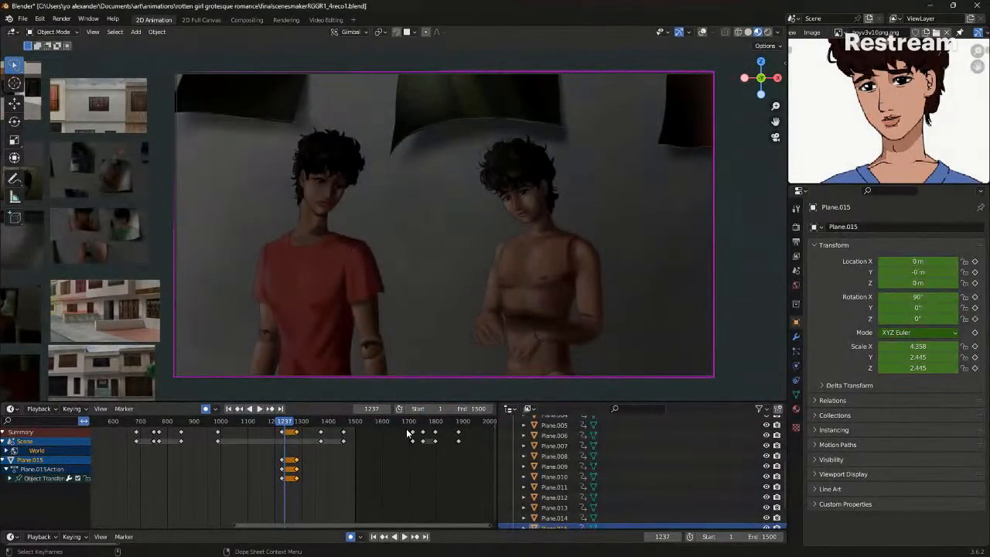
Go to frame 878 and select the green-haired girl's Grease Pencil object with its materials displayed
left_click_drag(248, 424, 189, 425)
key("shift+alt+z")
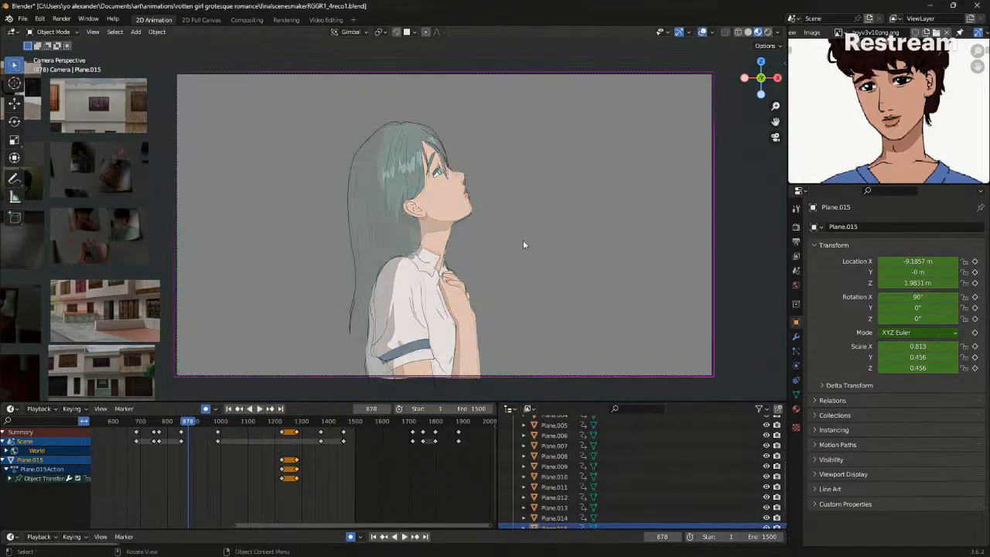
key("shift+alt+z")
left_click(796, 408)
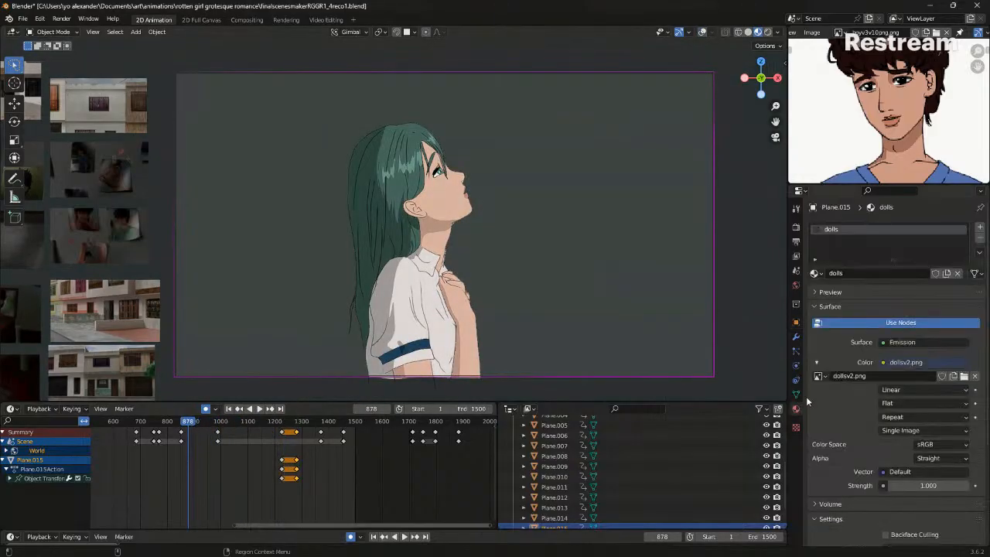
left_click(323, 198)
left_click(420, 194)
Toggle the visibility of the skin, eyewhites and iris materials to check which parts of the girl they fill
scroll(817, 300, "up", 10)
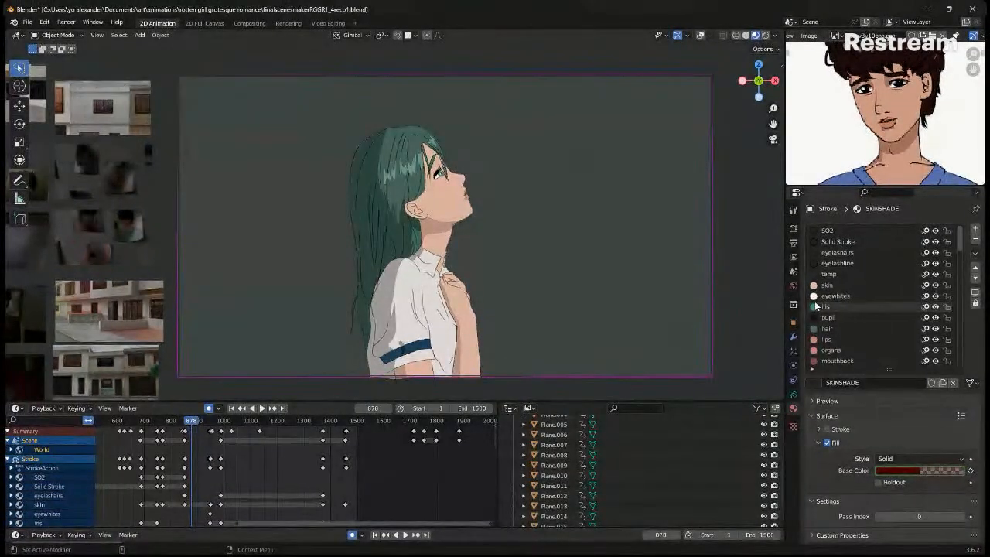
scroll(817, 305, "down", 2)
left_click(935, 264)
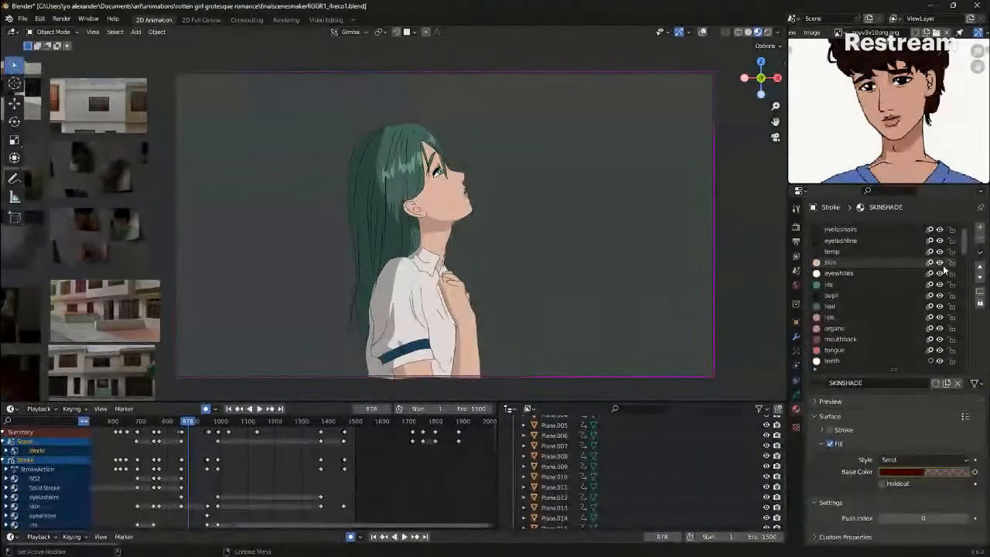
left_click(940, 262)
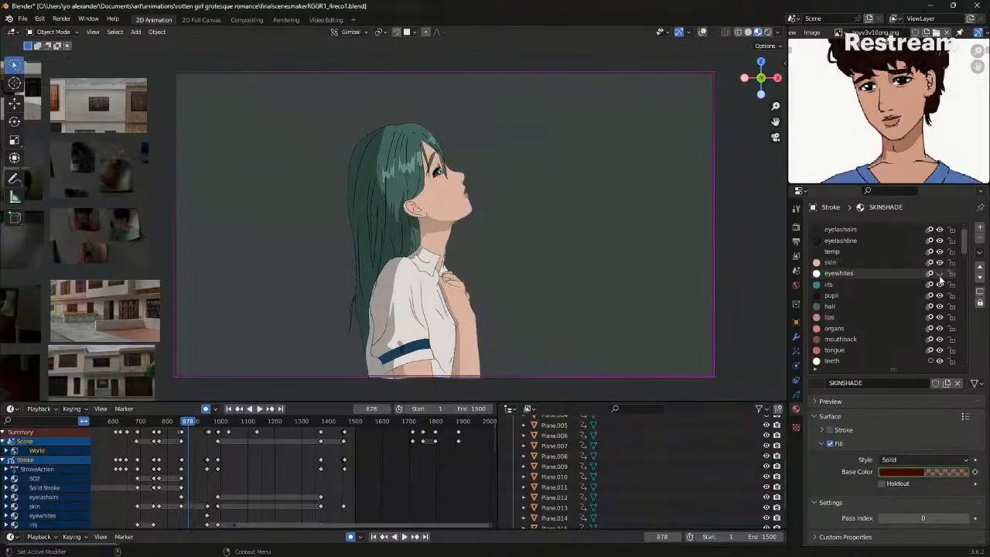
left_click(939, 287)
Scrub through the hugging shot around frame 808 and on to the boy's shot at frame 202
middle_click_drag(168, 504, 367, 442)
mouse_move(385, 422)
left_mouse_down()
mouse_move(331, 425)
mouse_move(369, 431)
left_mouse_up()
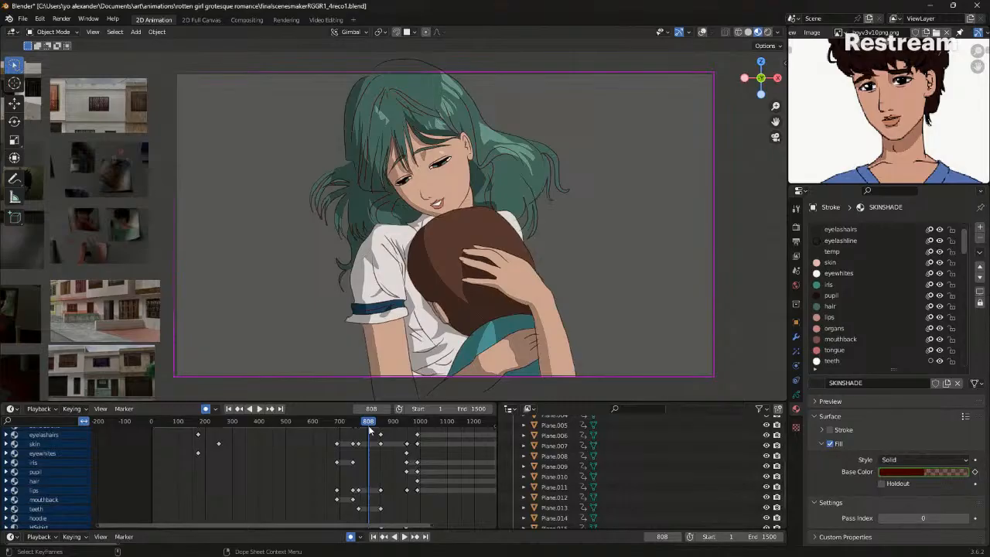
left_click_drag(369, 431, 206, 438)
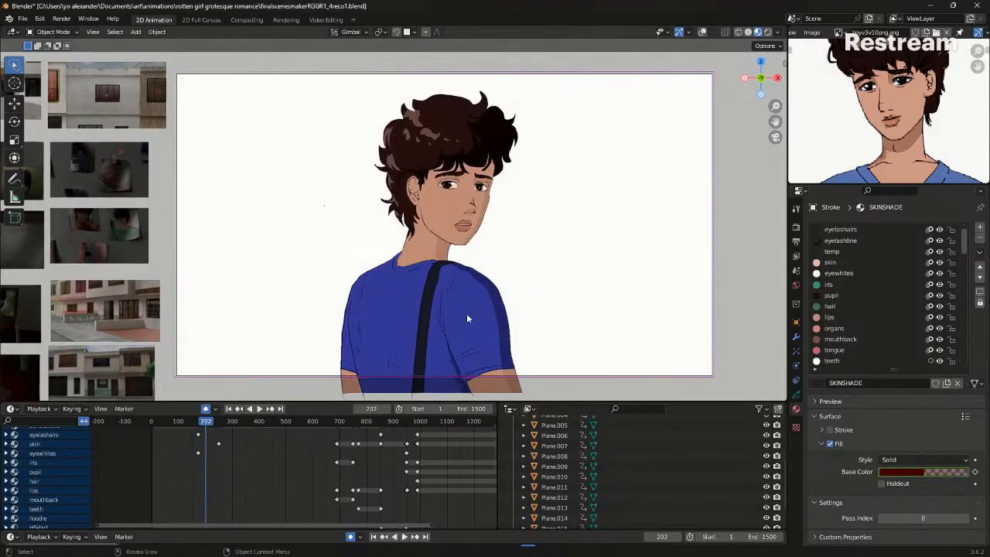
mouse_move(329, 495)
middle_mouse_down()
mouse_move(318, 499)
mouse_move(359, 450)
middle_mouse_up()
scroll(395, 349, "up", 2)
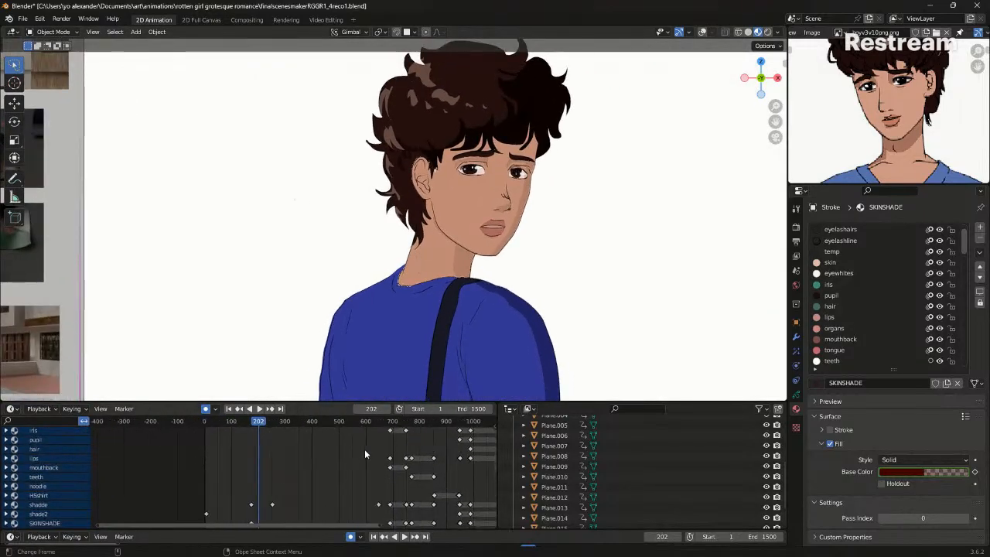
Switch the upper animation editor to the Dope Sheet to display the Grease Pencil layer keyframes
left_click(11, 409)
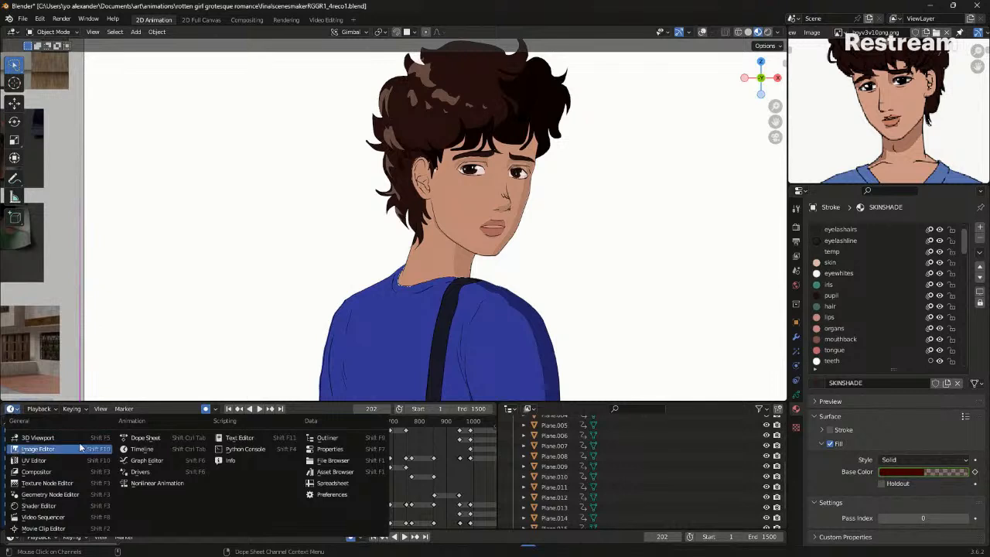
left_click(157, 451)
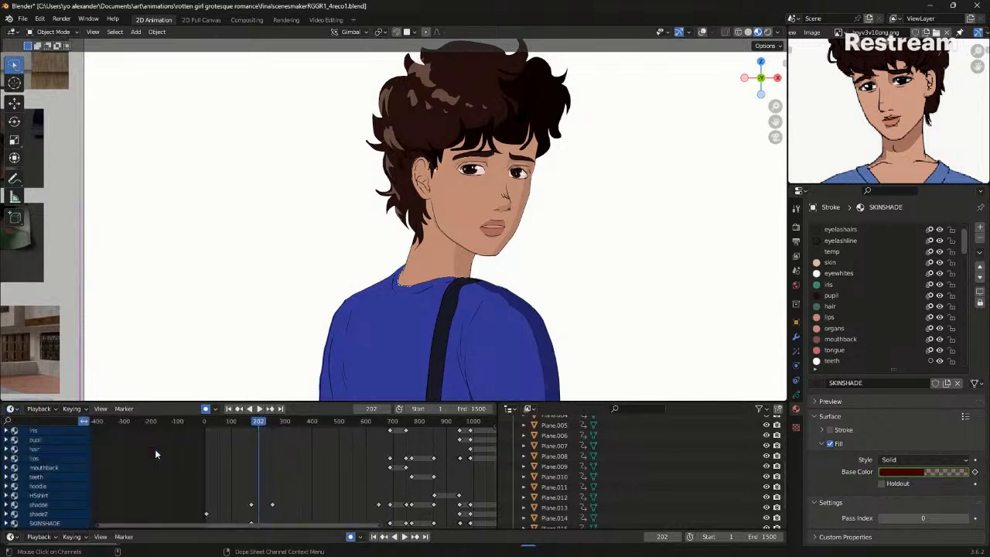
left_click(11, 410)
left_click(141, 438)
middle_click_drag(141, 449, 162, 483)
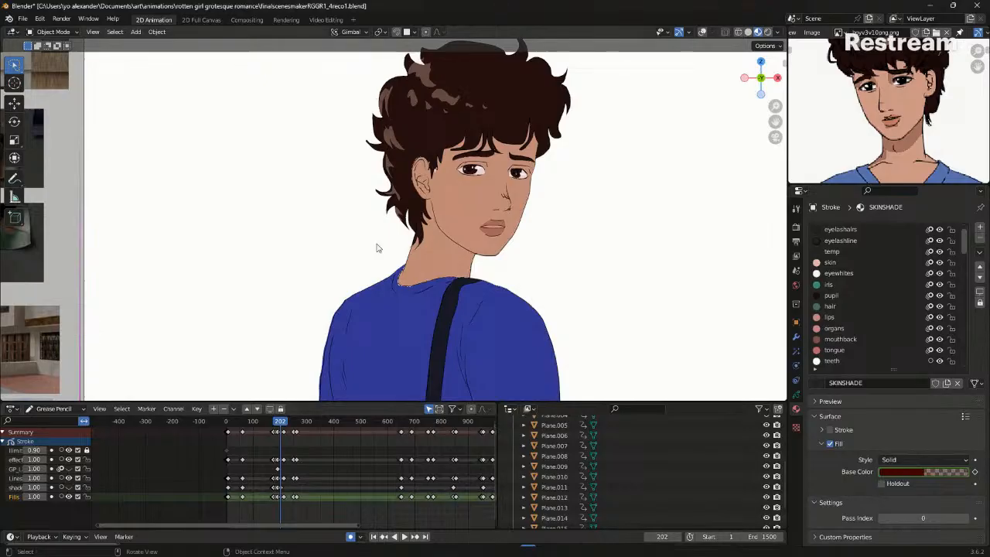
Examine the linework and fills of the boy's face, hair and blue shirt on frame 202
scroll(376, 247, "down", 4)
scroll(515, 266, "up", 6)
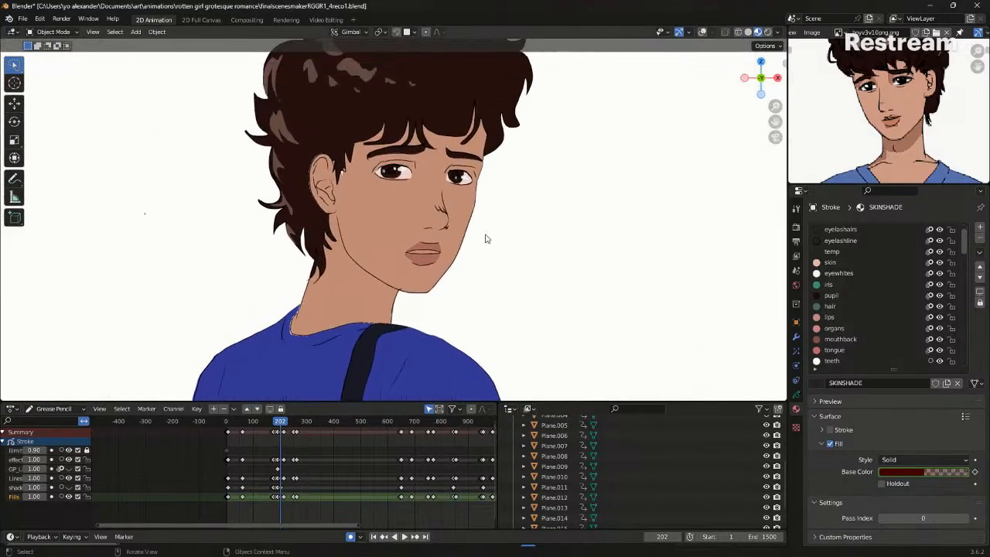
scroll(486, 236, "down", 6)
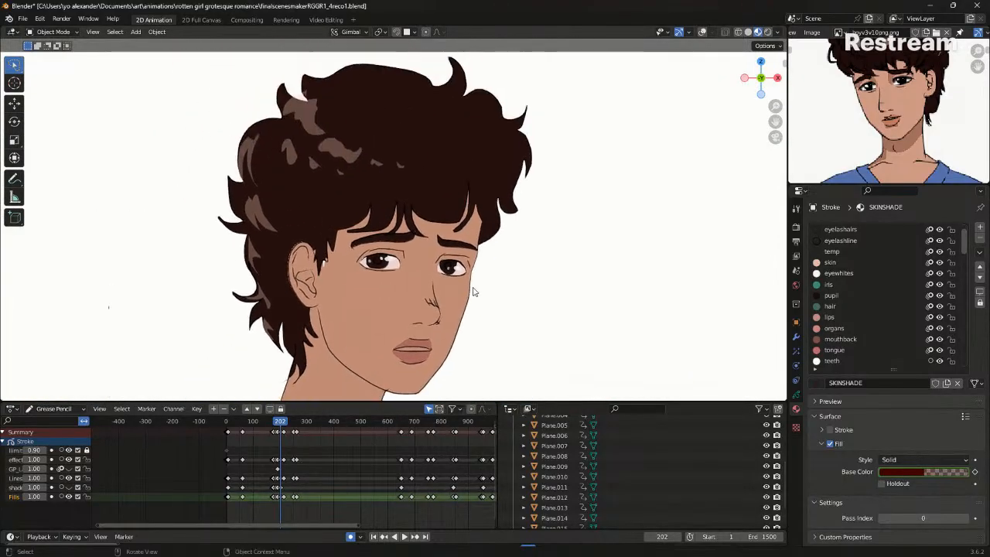
scroll(474, 292, "up", 6)
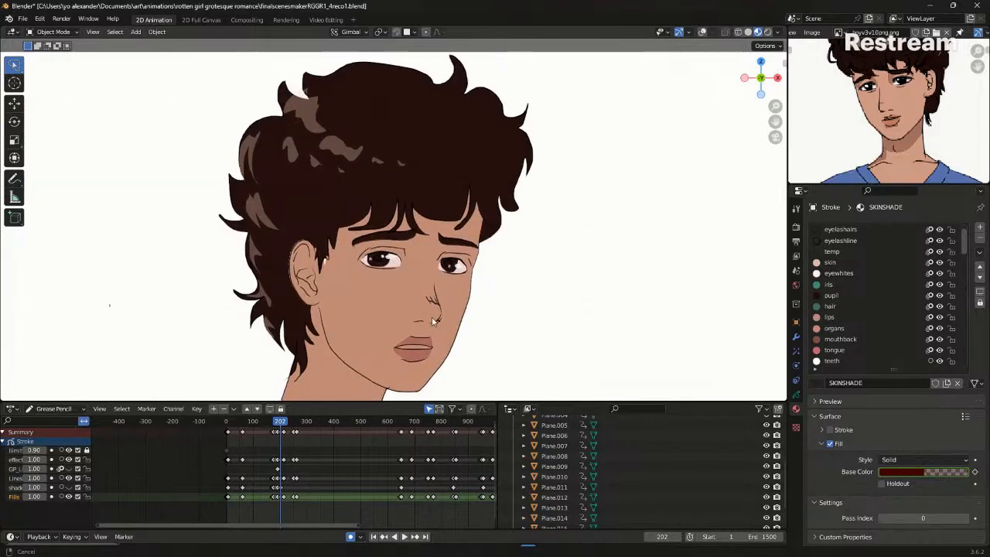
scroll(469, 286, "down", 6, "shift")
scroll(492, 276, "down", 3)
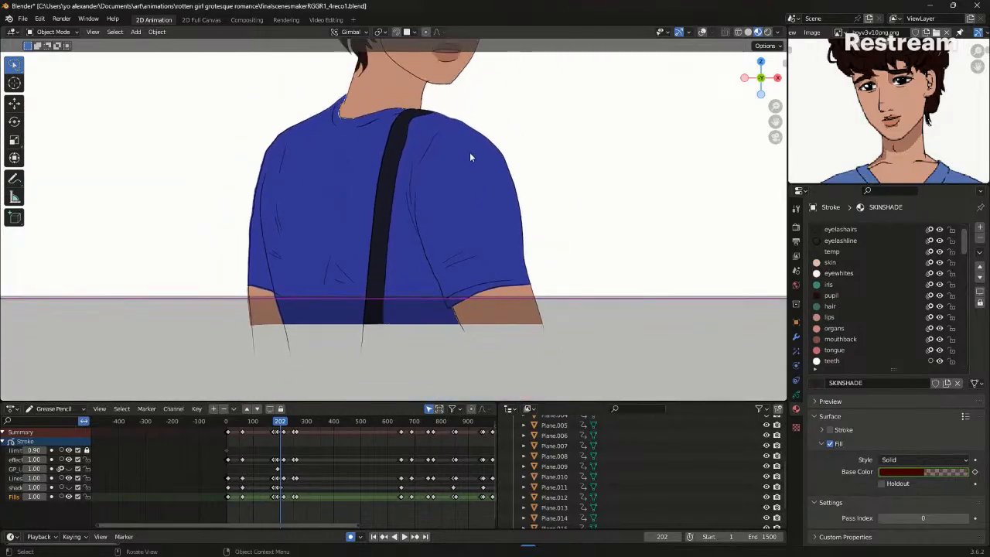
scroll(464, 167, "up", 5, "shift")
scroll(464, 261, "up", 3, "shift")
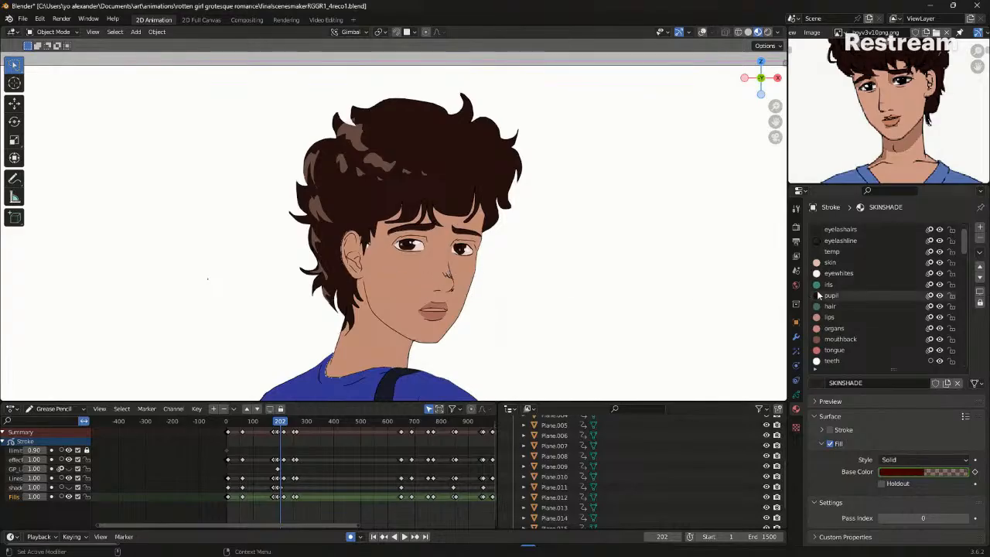
Look through the Stroke object's material list and inspect the boy's eye up close
scroll(909, 79, "down", 3)
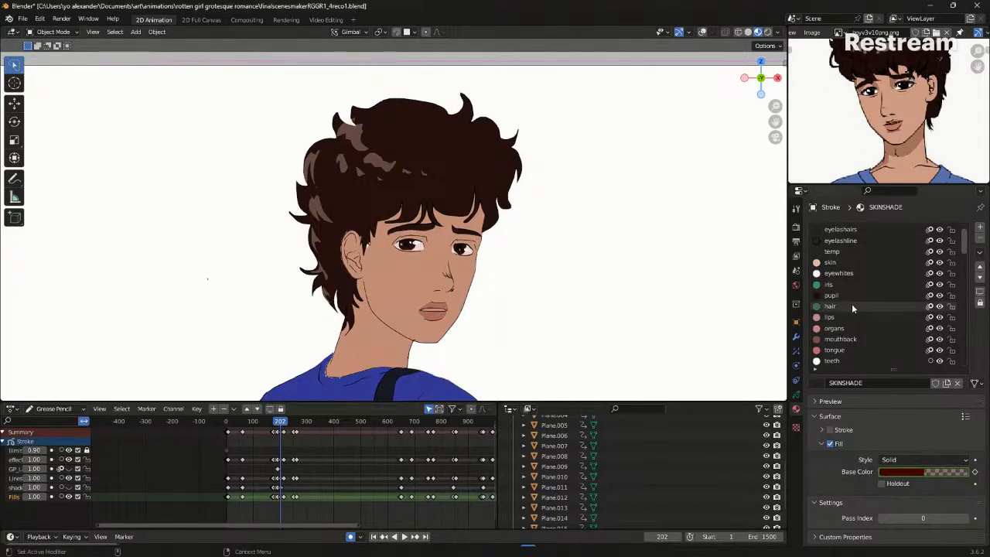
scroll(852, 303, "up", 2)
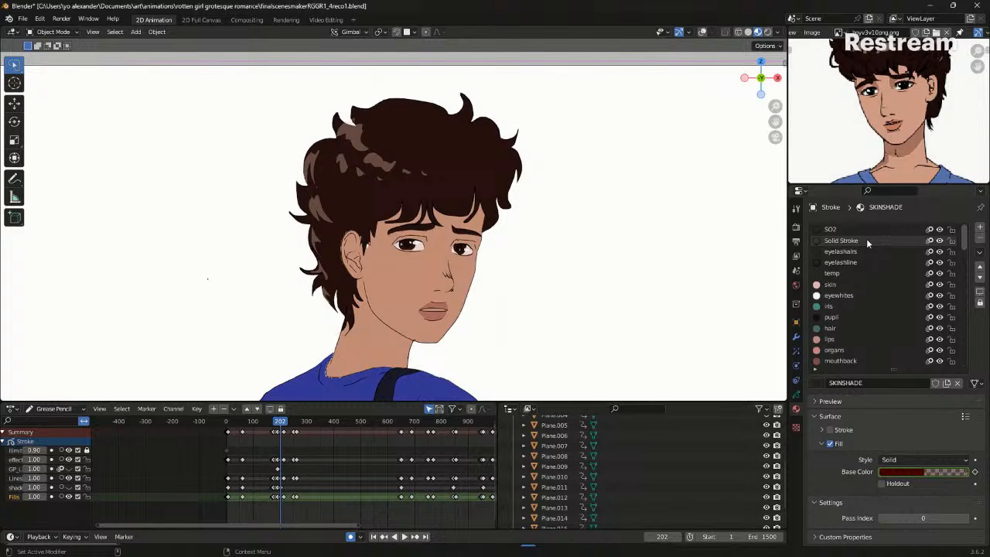
middle_click_drag(655, 277, 685, 237, "shift")
scroll(680, 243, "up", 6)
middle_click_drag(596, 234, 477, 276, "shift")
scroll(477, 276, "up", 6)
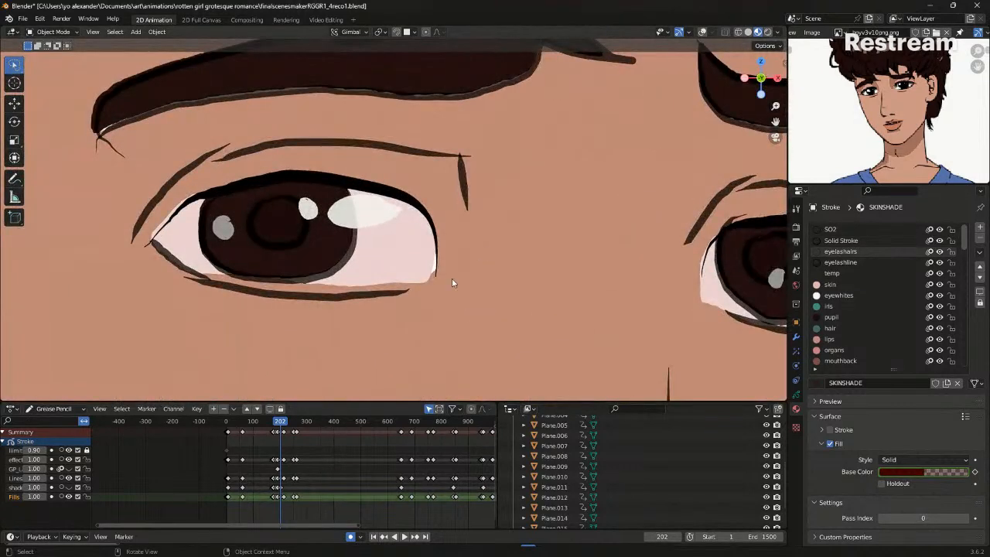
Step back to the boy's close-up on frame 174 and examine his eyes, eyebrows and hair
key("Down")
key("Down")
key("Up")
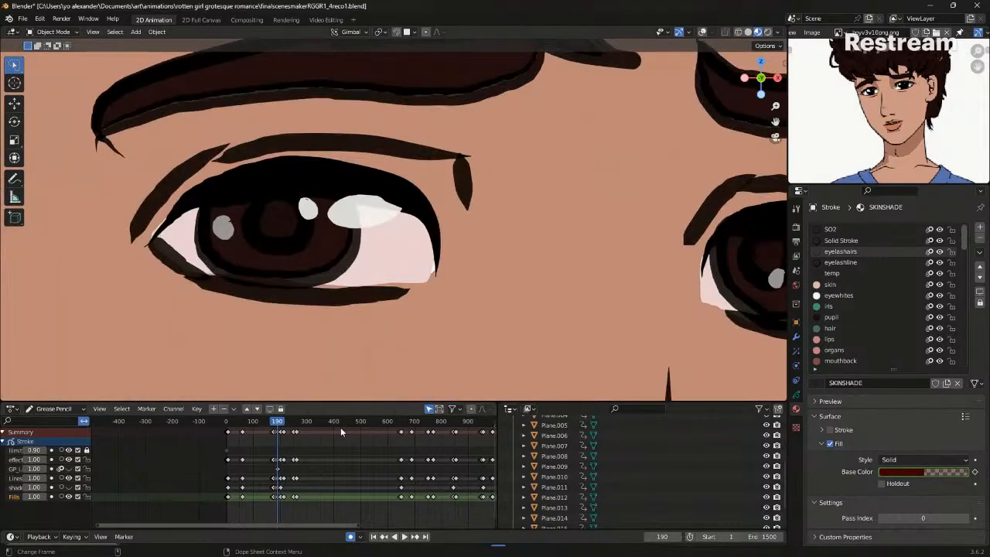
key("Down")
key("Down")
key("Up")
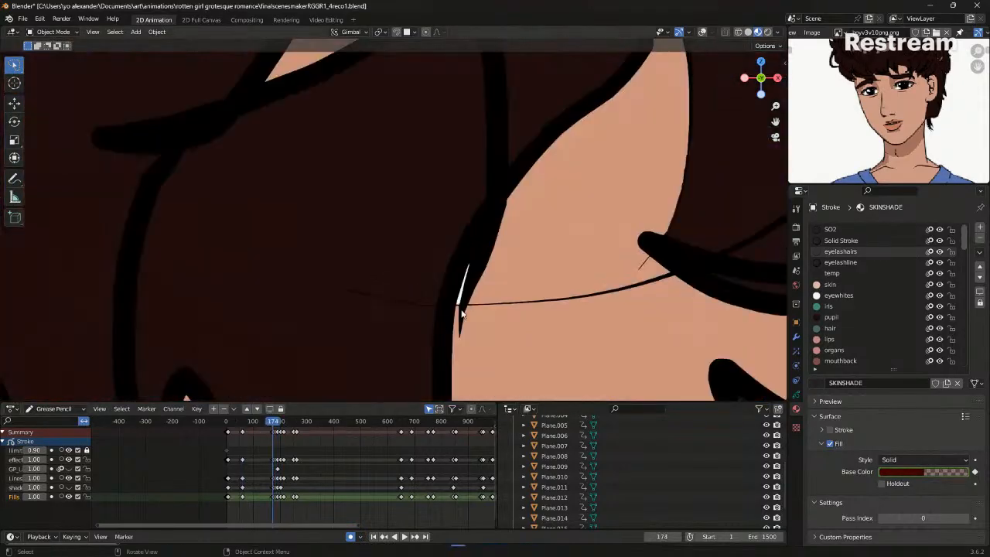
scroll(461, 311, "down", 8)
scroll(461, 312, "down", 5)
scroll(462, 293, "up", 4)
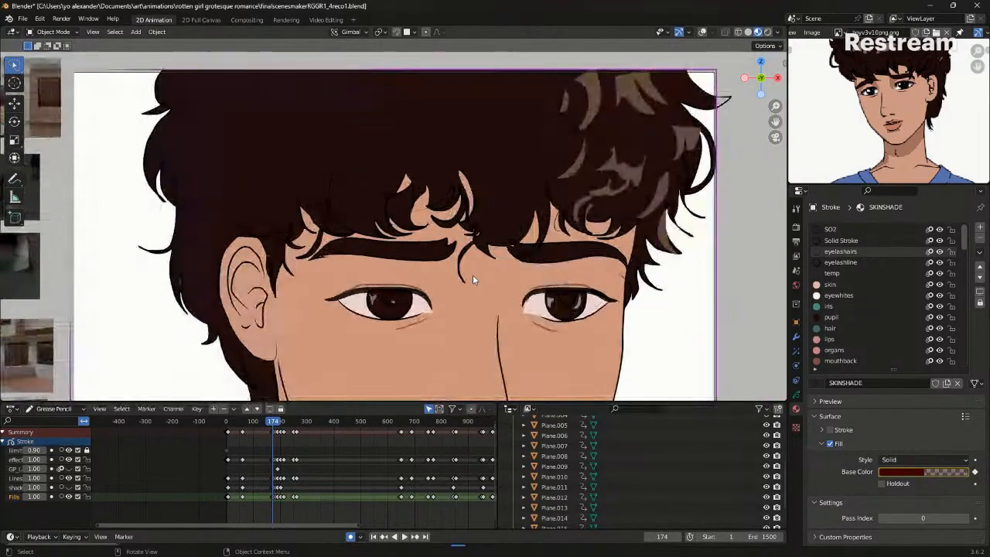
middle_click_drag(553, 286, 542, 243, "shift")
left_click(458, 550)
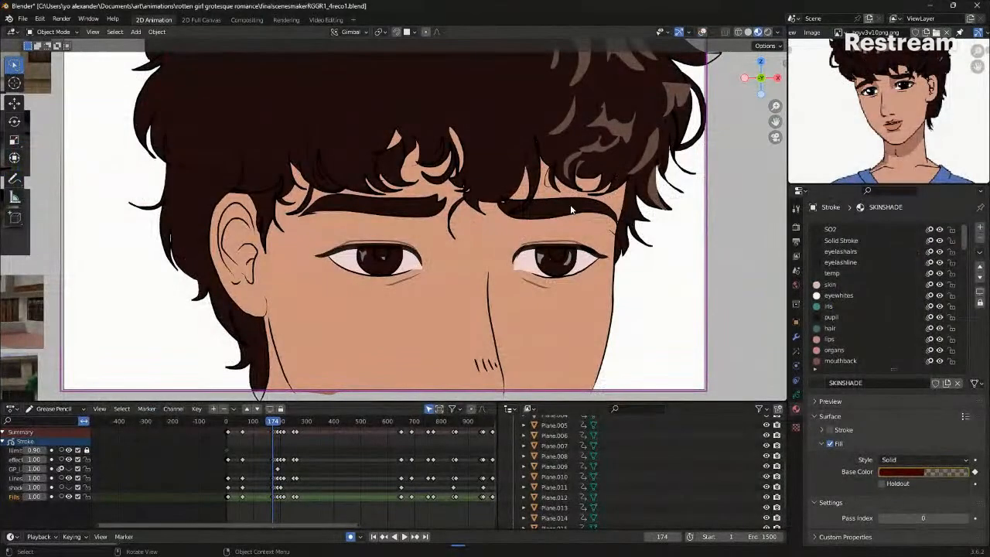
scroll(475, 289, "up", 6)
scroll(484, 275, "down", 9)
scroll(464, 231, "up", 8)
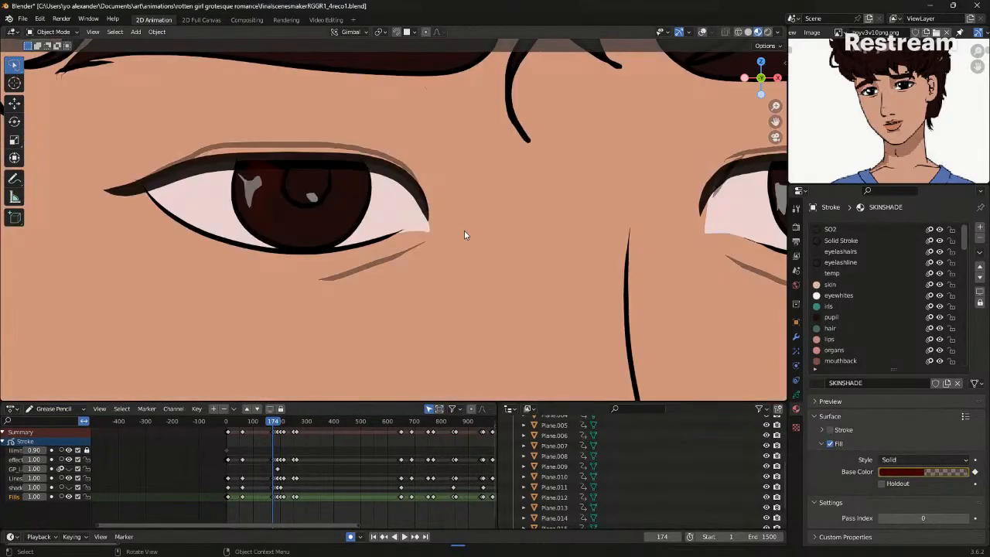
scroll(464, 231, "down", 10)
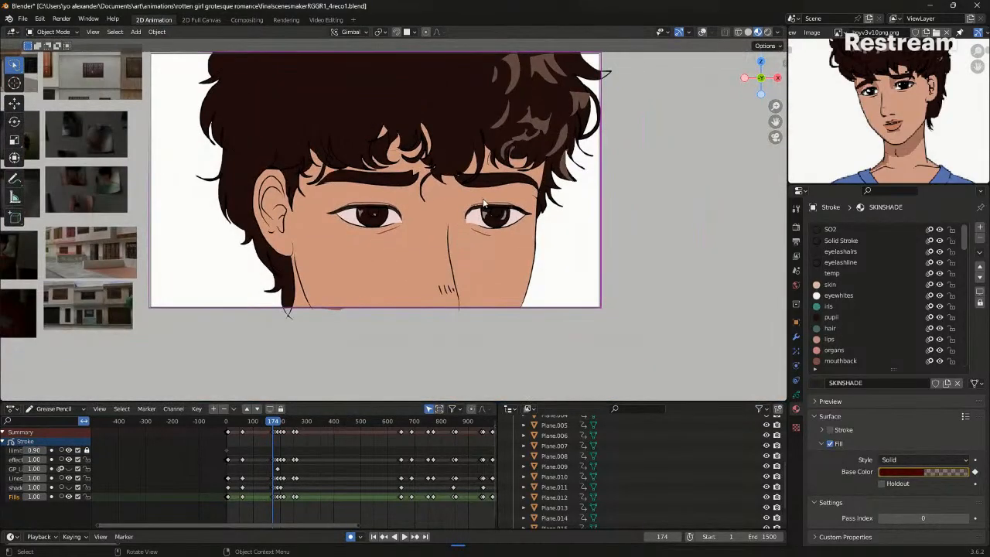
scroll(489, 238, "up", 2)
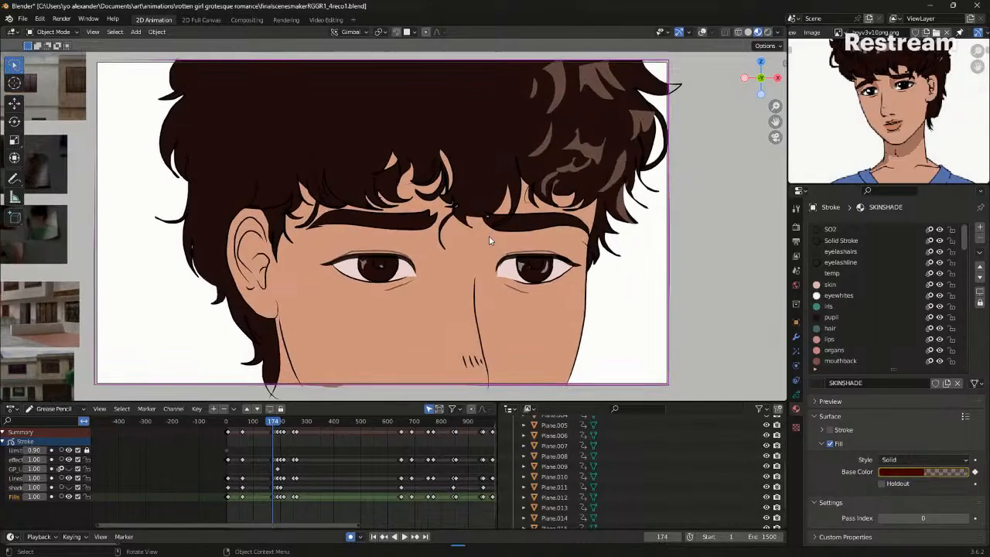
Put the Stroke object into Draw Mode on frame 174 and activate the Fill tool
left_click(671, 360)
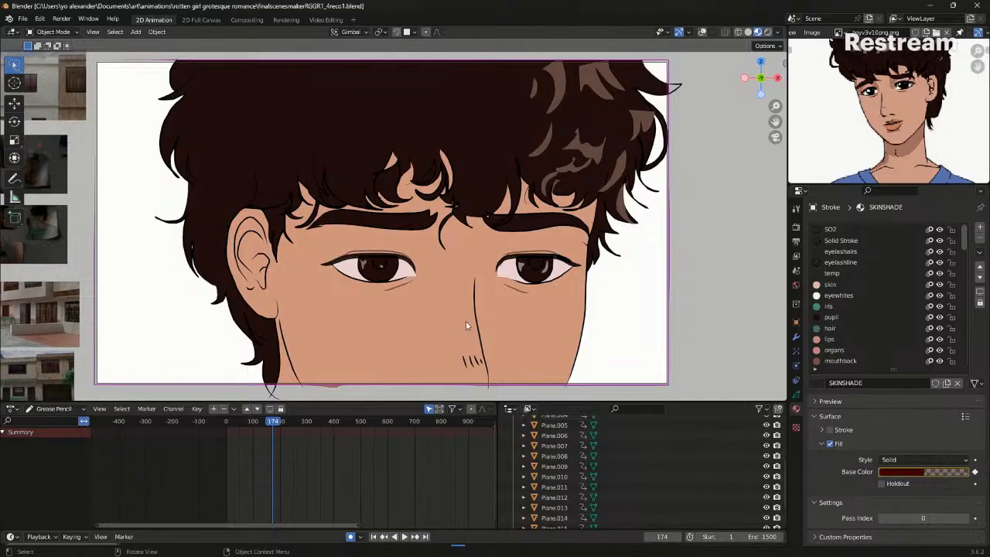
scroll(465, 321, "down", 2)
scroll(465, 320, "up", 2)
key("ctrl+Tab")
left_click(239, 183)
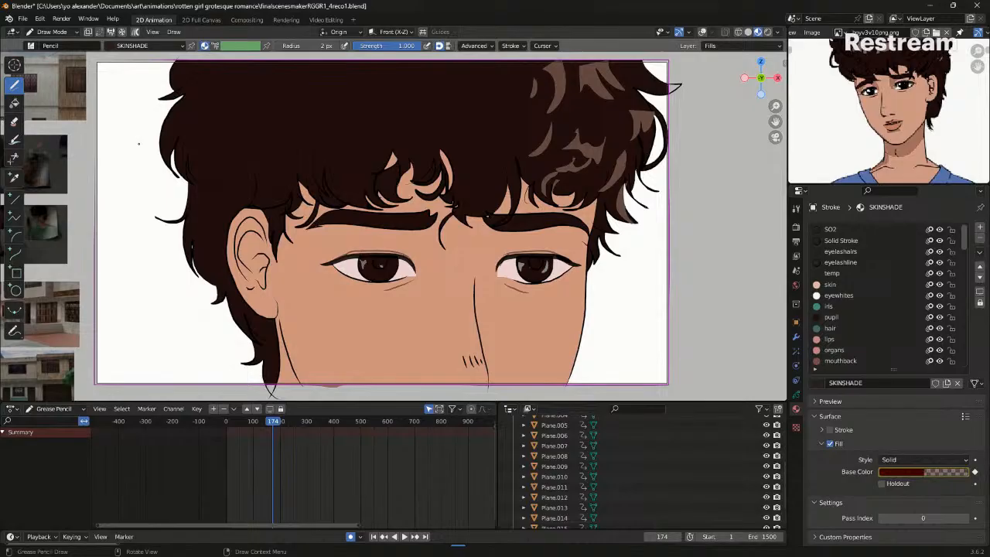
mouse_move(153, 141)
left_mouse_down()
mouse_move(113, 183)
mouse_move(157, 141)
left_mouse_up()
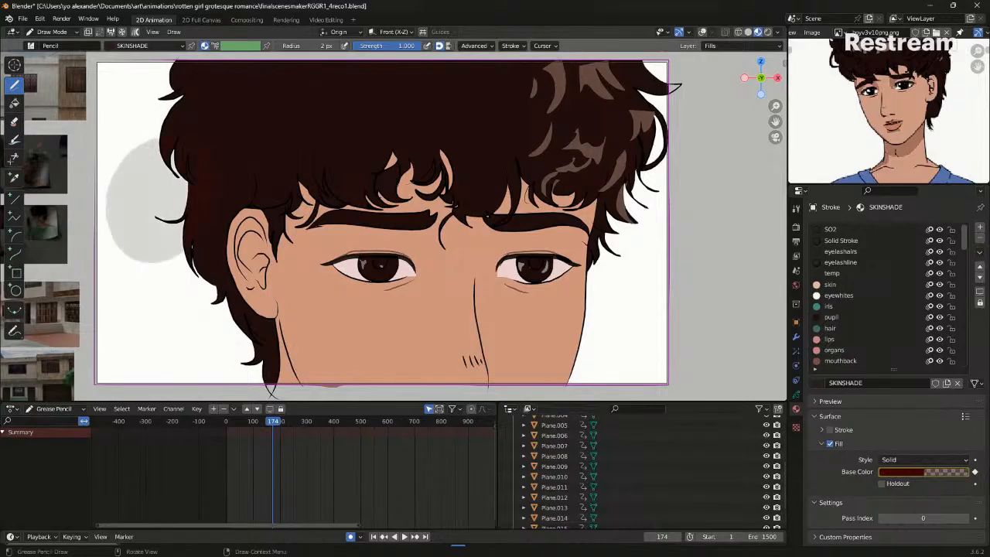
key("ctrl+z")
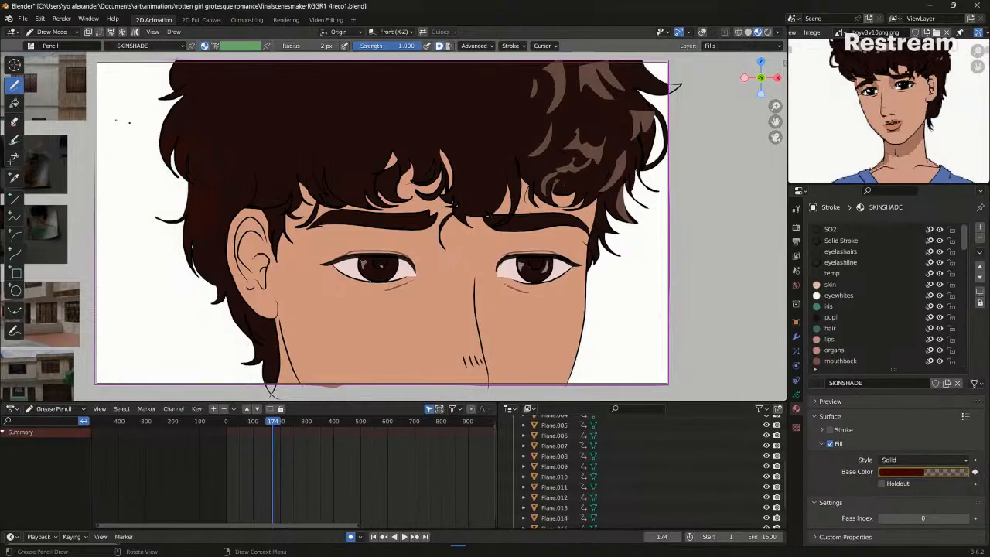
left_click(15, 102)
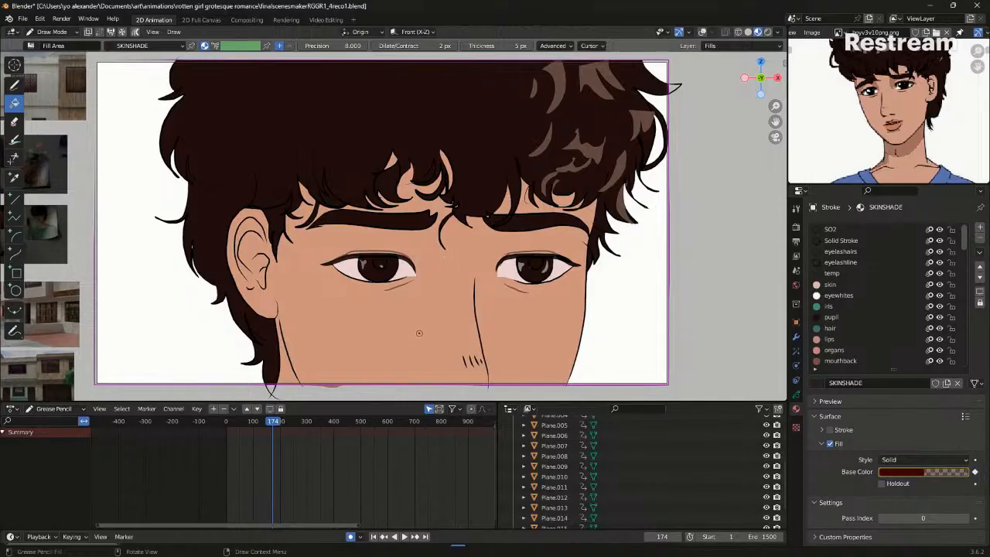
Inspect the inner corner of the boy's eye and the settings of the temp, eyelashline, iris and hair materials
scroll(419, 332, "up", 2)
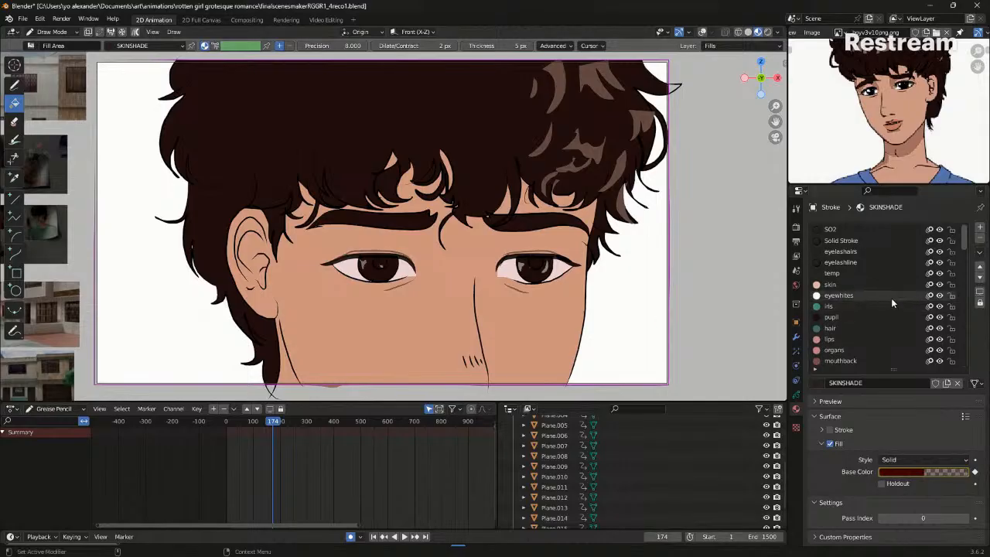
scroll(475, 274, "up", 1)
scroll(476, 274, "up", 8)
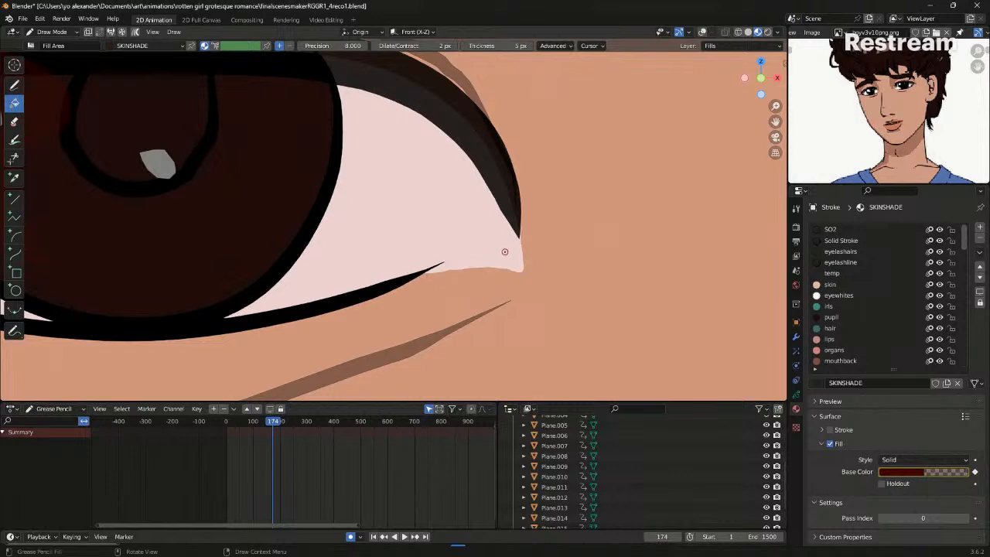
scroll(913, 87, "up", 3)
scroll(914, 116, "up", 3, "shift")
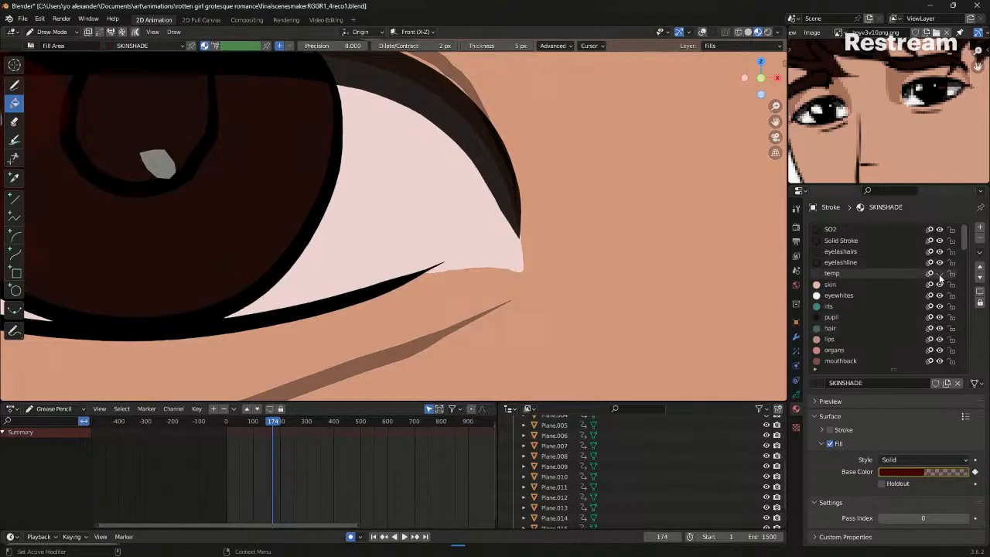
left_click(893, 273)
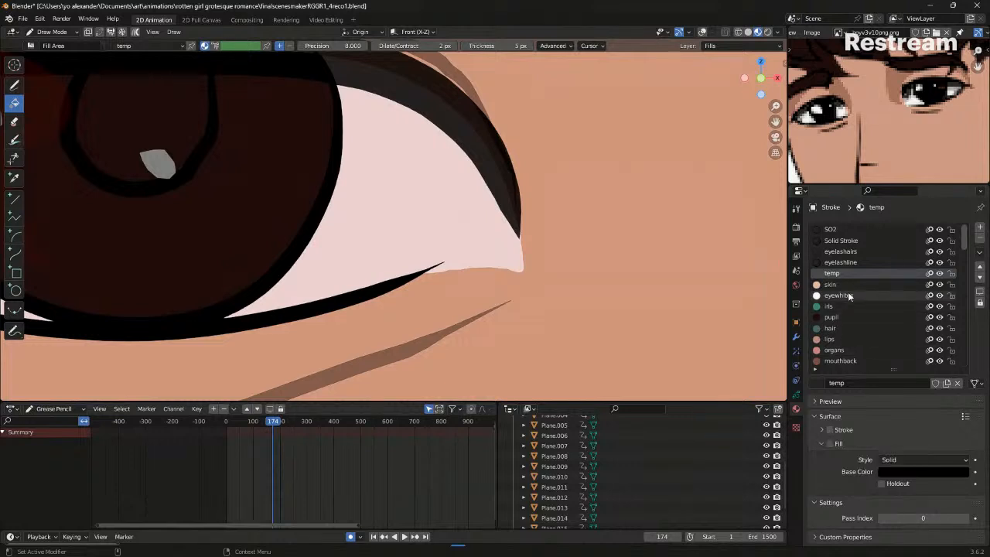
left_click(859, 262)
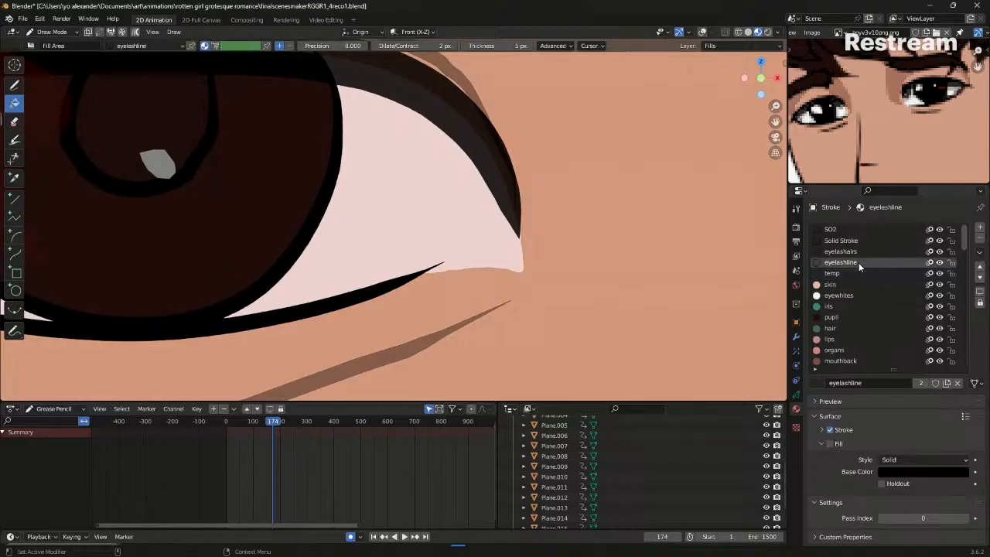
left_click(856, 306)
left_click(847, 328)
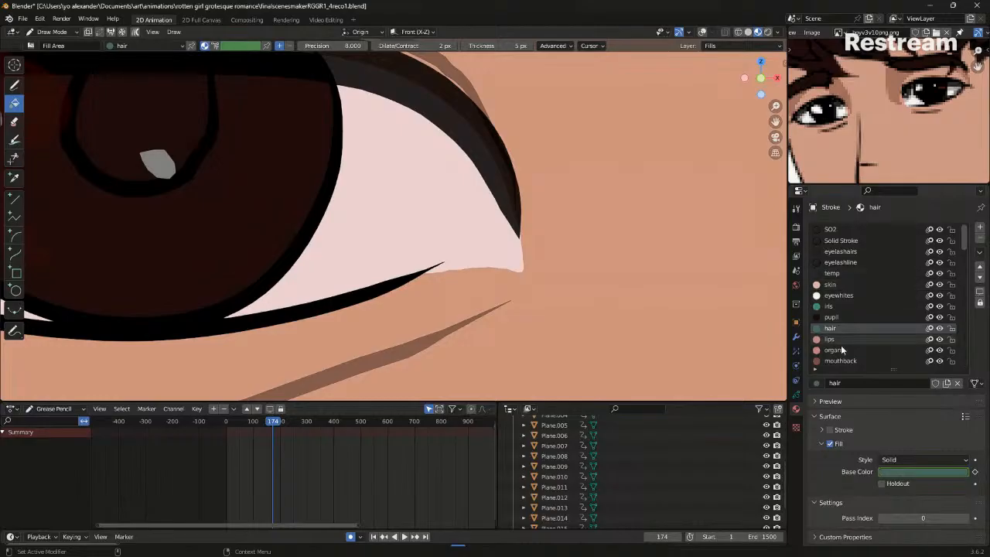
left_click(830, 444)
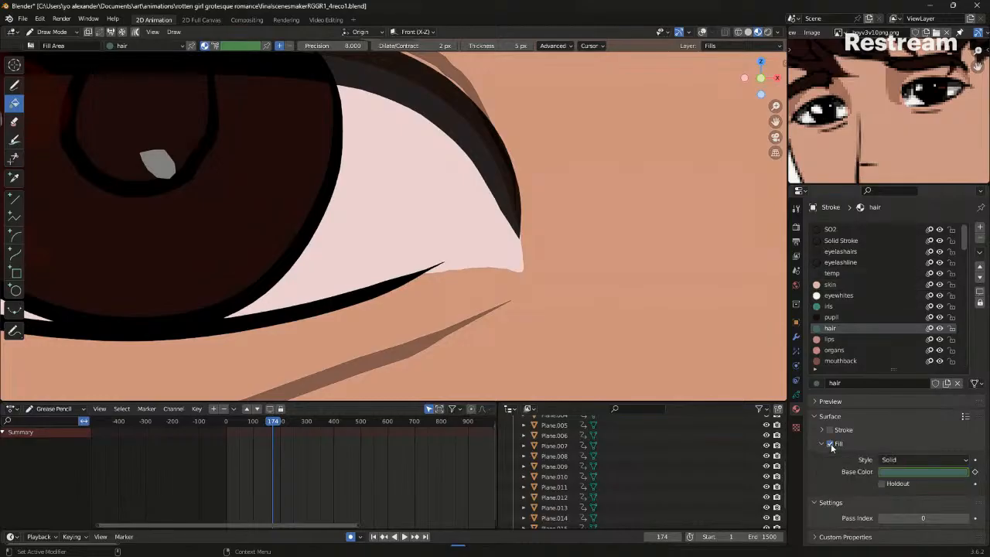
left_click(840, 262)
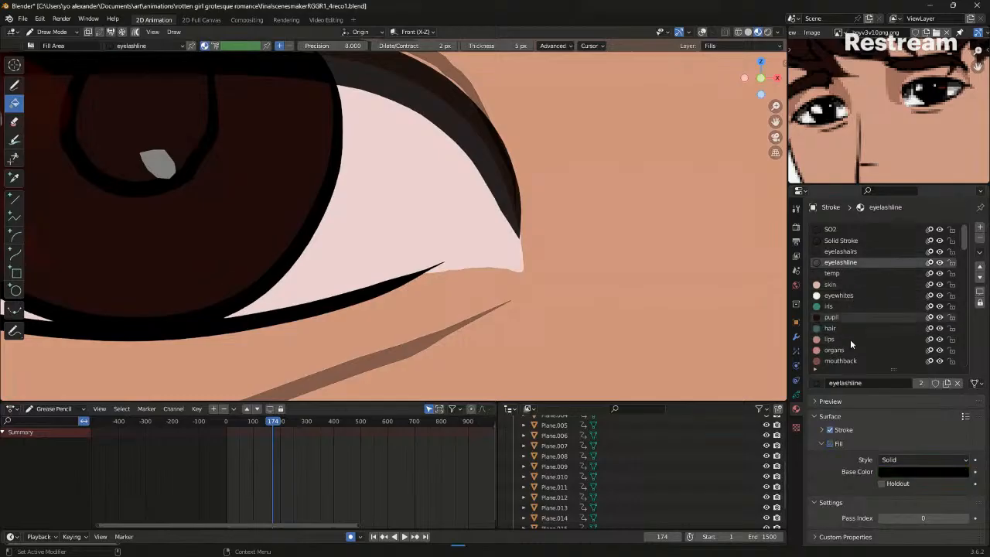
Switch the Solid Stroke material's stroke off and back on to compare the eye's linework
left_click(850, 241)
left_click(830, 430)
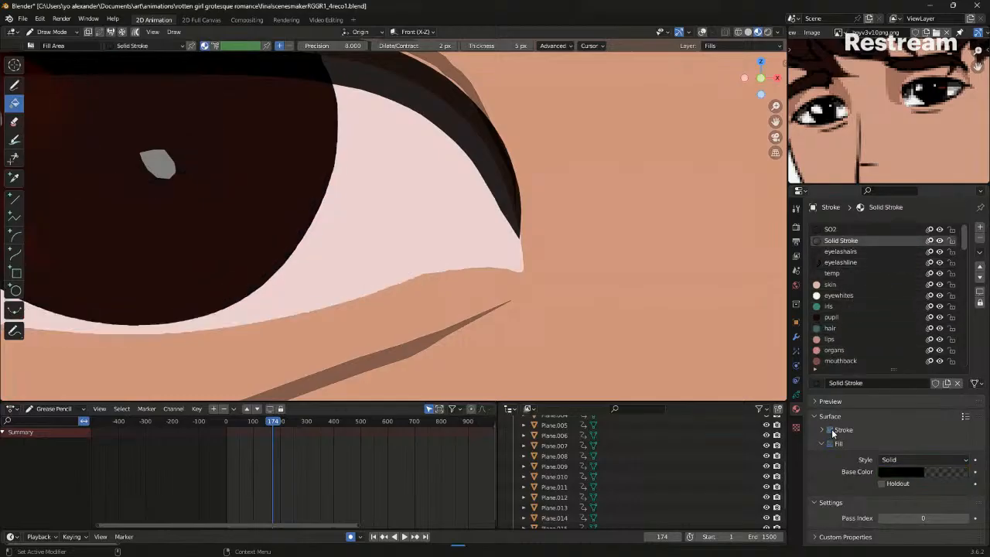
left_click(830, 430)
left_click(830, 430)
left_click(831, 430)
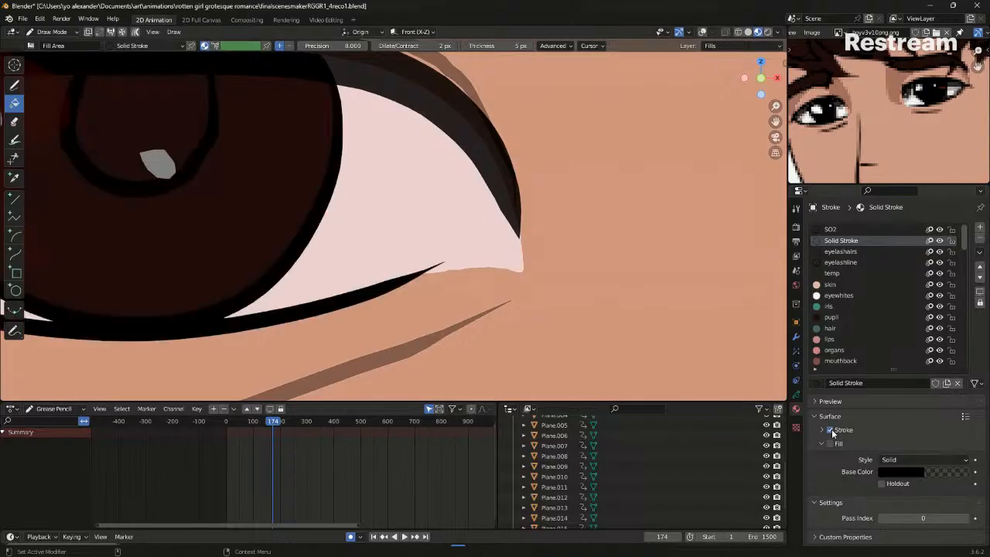
Enable the stroke of the temp material to show its red guide lines on the boy's face
left_click(856, 284)
left_click(845, 272)
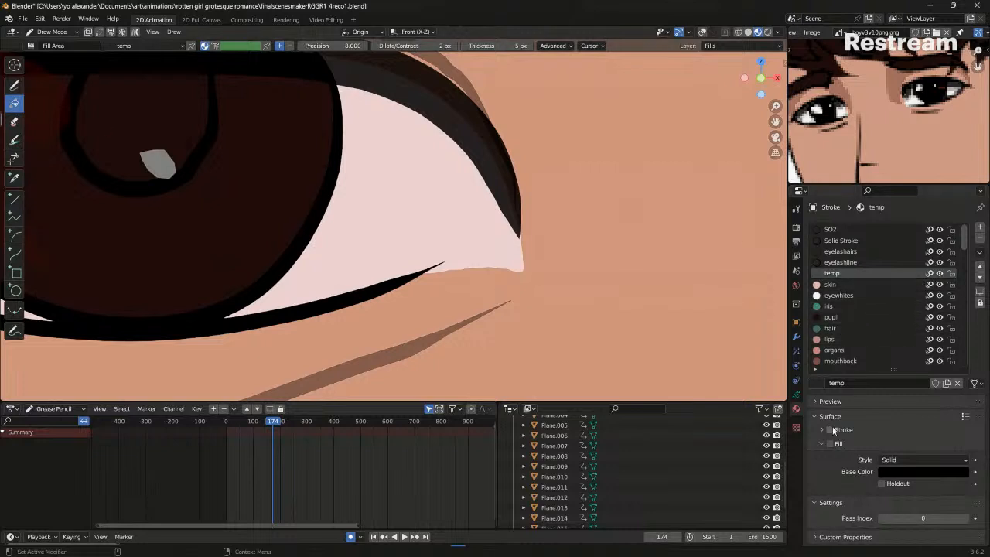
scroll(661, 363, "down", 7)
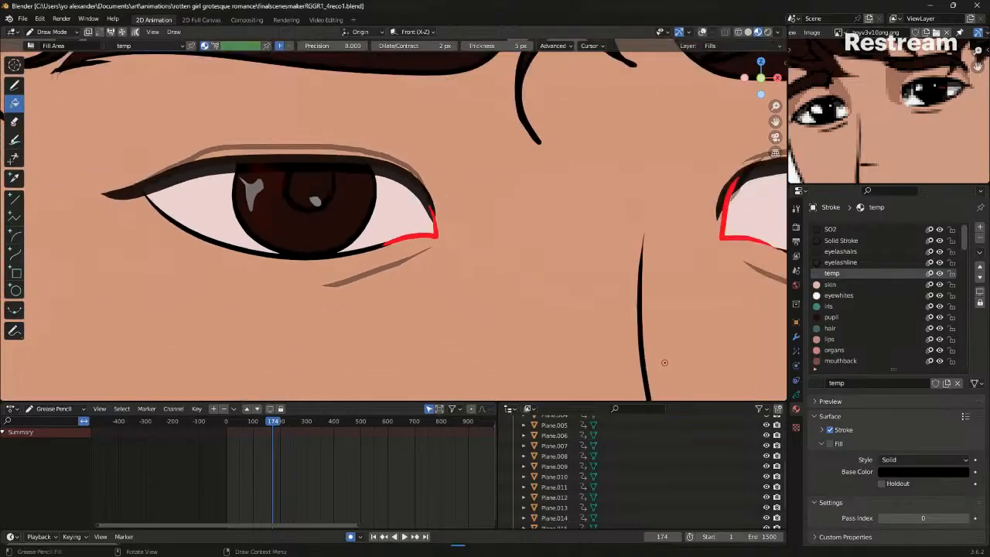
Examine the red temp lines dividing the hair and closing the inner eye corners on frame 174
scroll(663, 362, "down", 6)
scroll(513, 249, "down", 1)
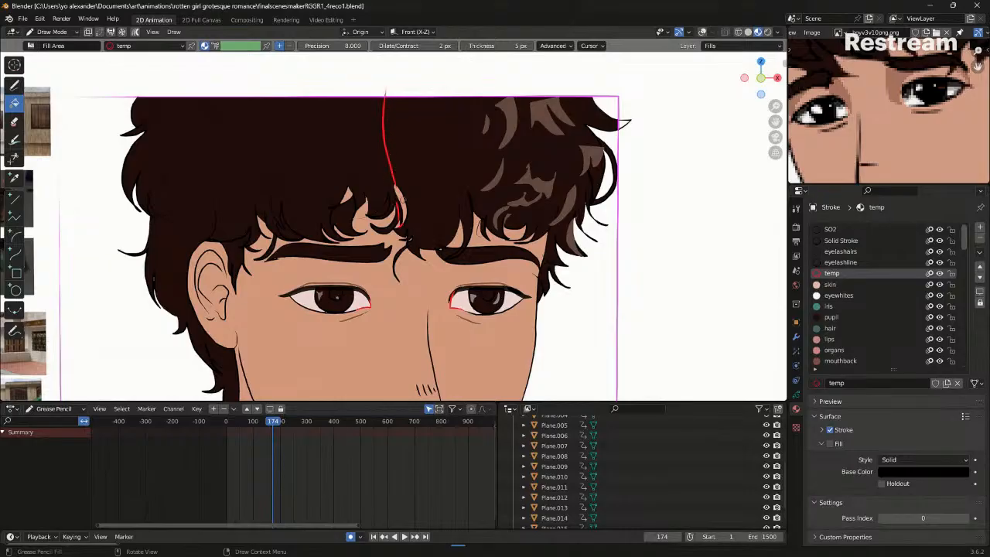
middle_click_drag(360, 160, 393, 127, "shift")
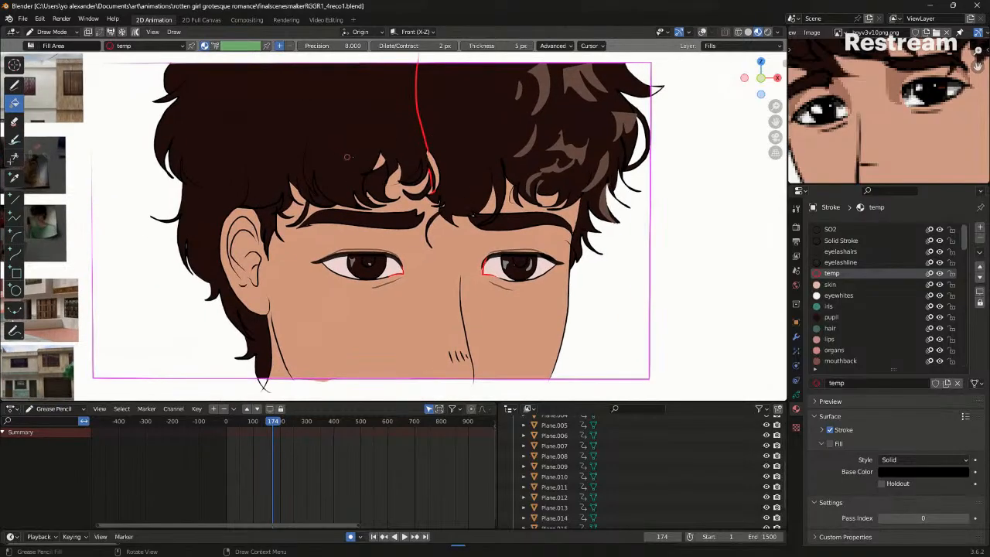
scroll(402, 146, "up", 8)
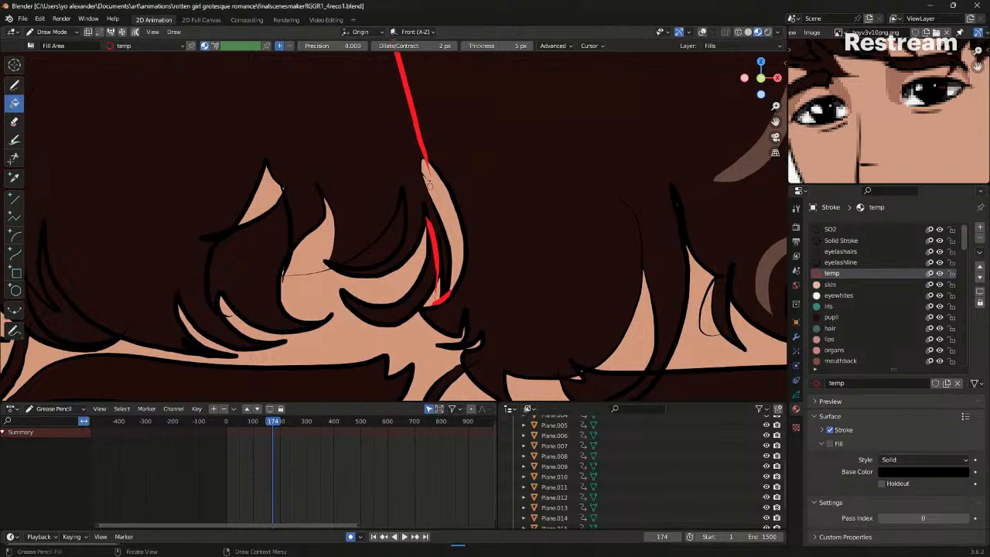
scroll(428, 160, "down", 5)
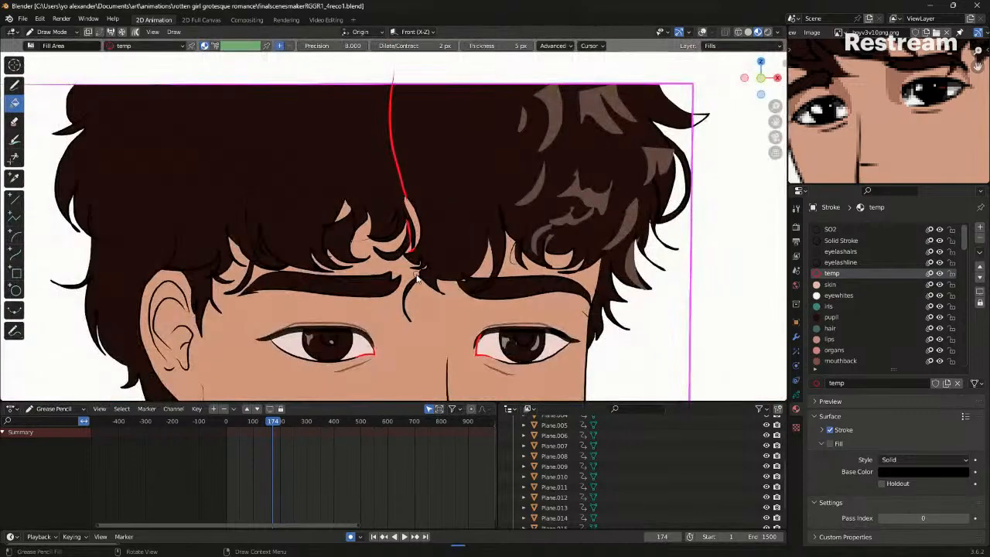
middle_click_drag(412, 226, 429, 199, "shift")
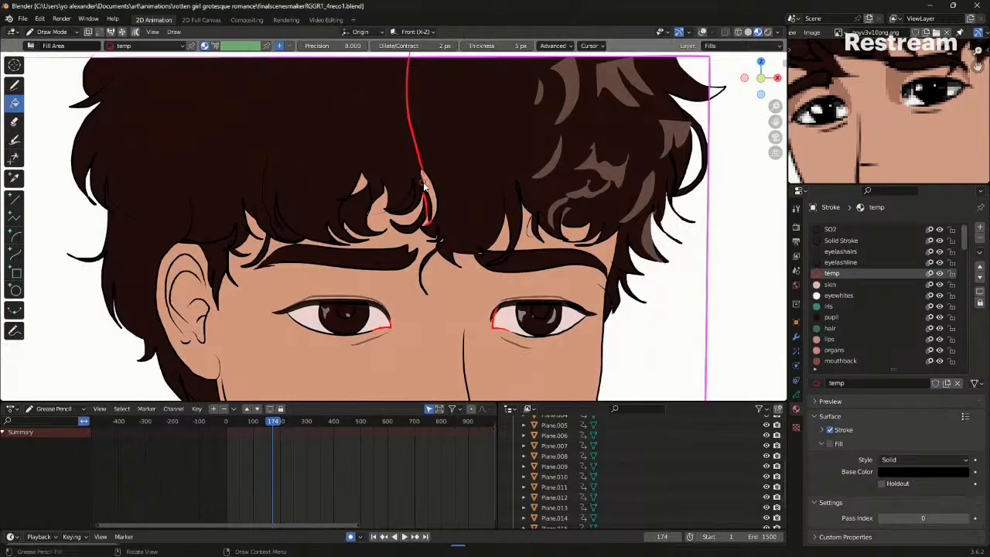
middle_click_drag(444, 224, 453, 193, "shift")
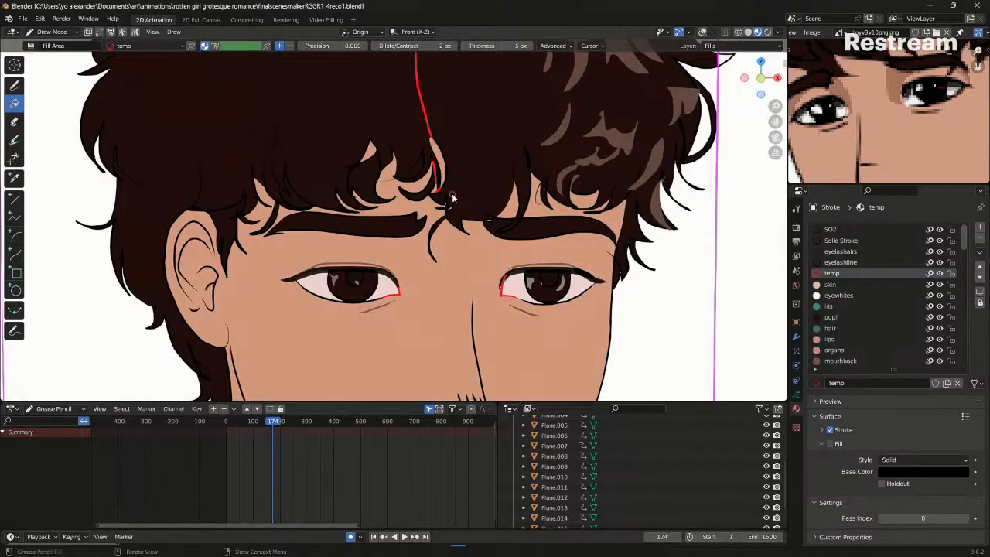
mouse_move(424, 237)
middle_mouse_down("shift")
mouse_move(416, 210)
mouse_move(411, 245)
mouse_move(420, 220)
middle_mouse_up("shift")
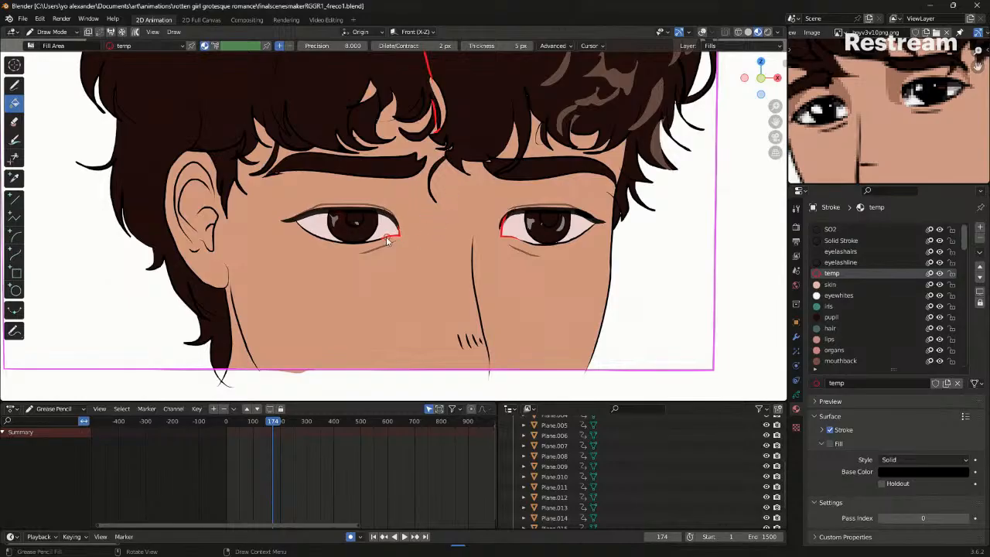
Go to the boy's pose on frame 202 and examine the red temp lines running across his eyes and cheeks
key("Right")
key("Up")
key("Up")
key("Up")
key("Down")
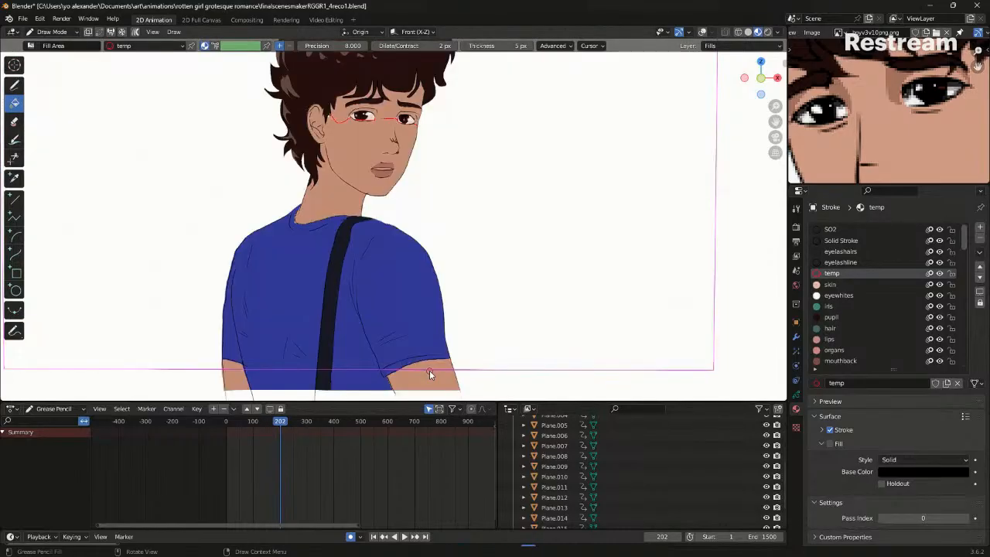
scroll(416, 188, "up", 8)
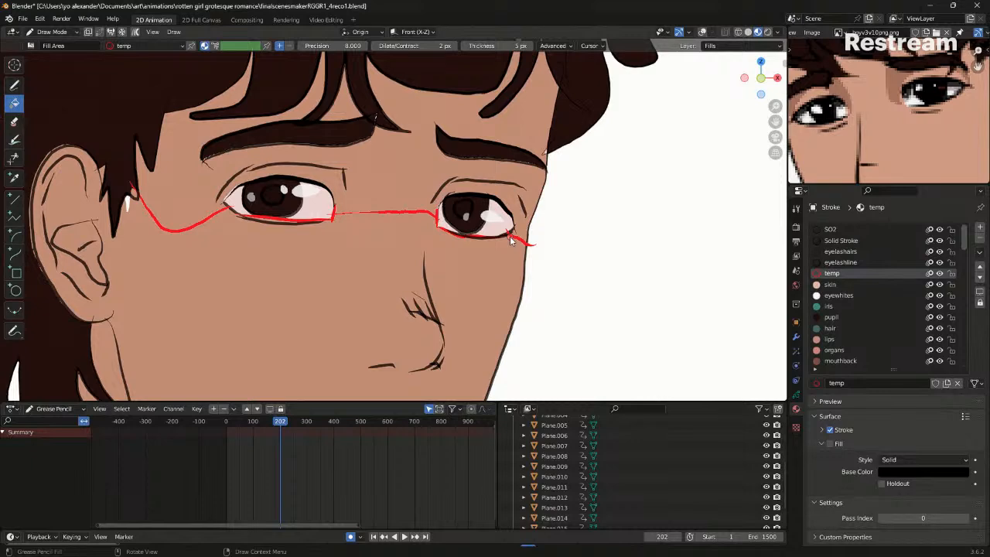
scroll(510, 240, "down", 4)
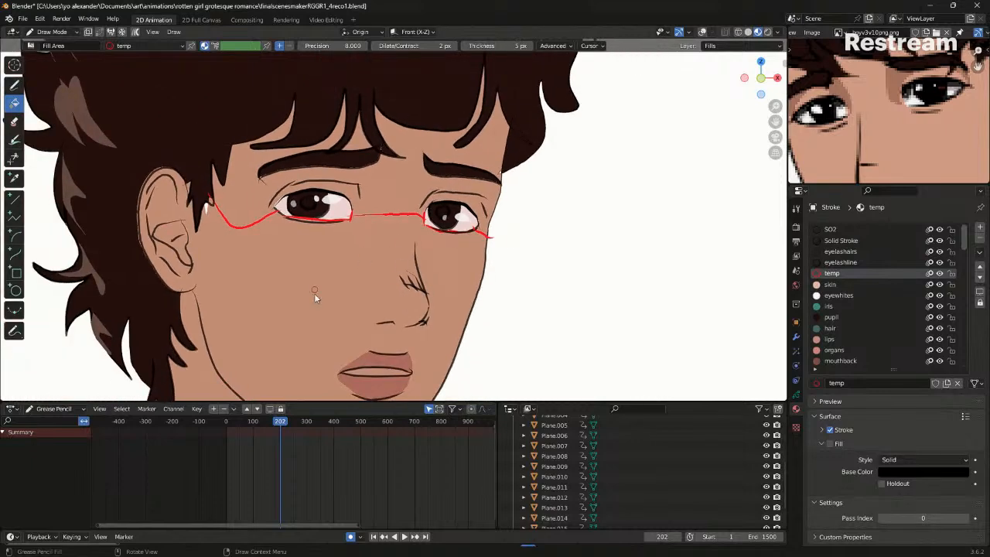
middle_click_drag(369, 263, 398, 234, "shift")
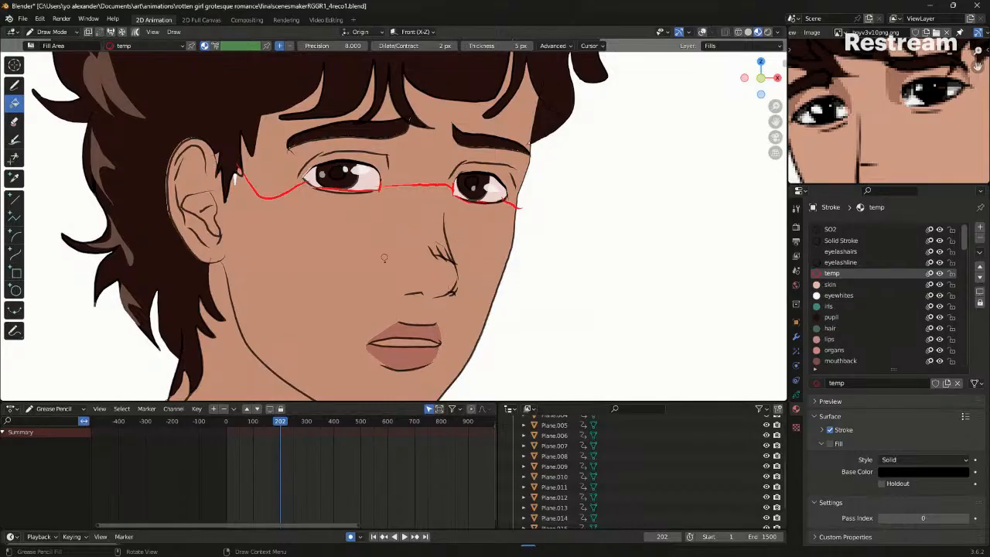
scroll(391, 250, "down", 2)
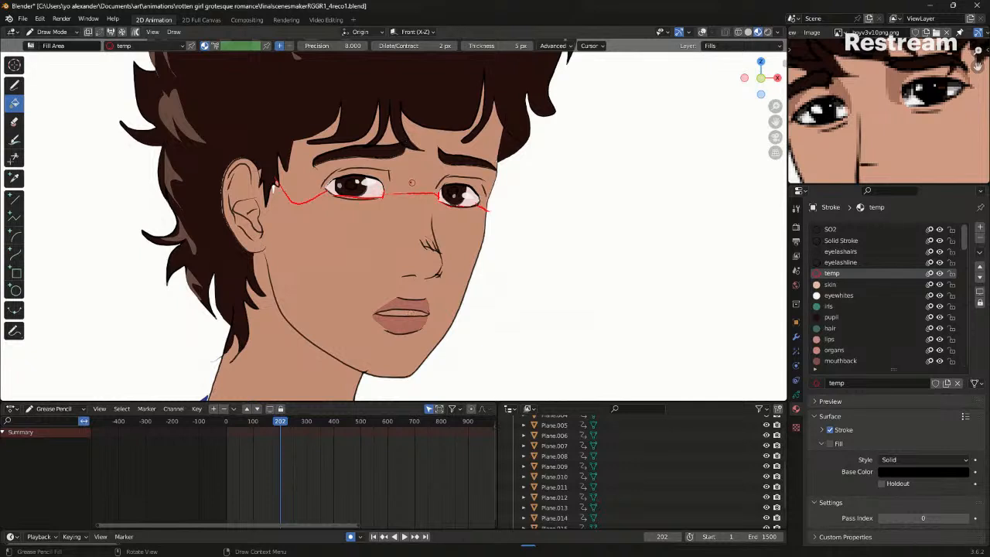
middle_click_drag(417, 184, 405, 213, "shift")
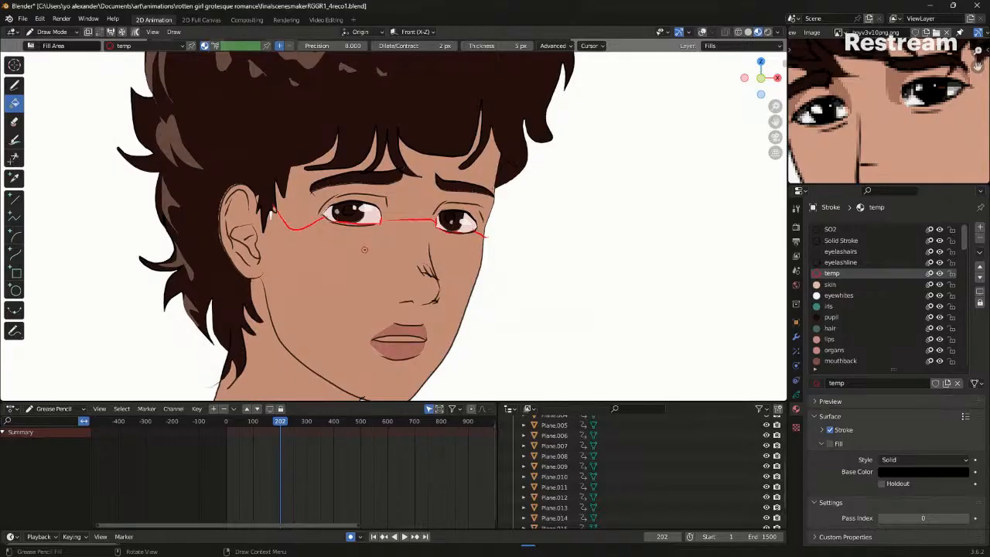
Check the boy in front of the building on frame 204 and return to frame 202
key("Right")
key("Right")
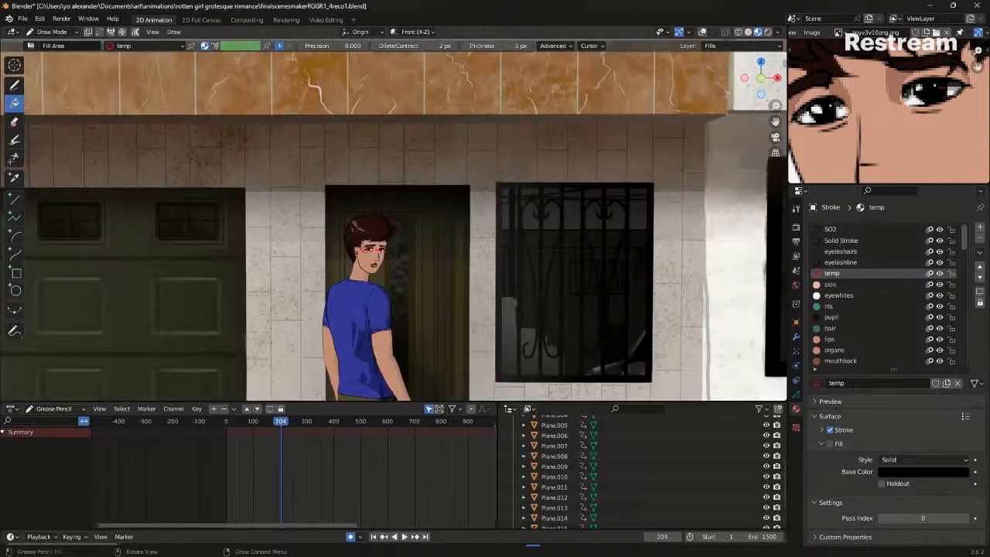
key("Left")
key("Left")
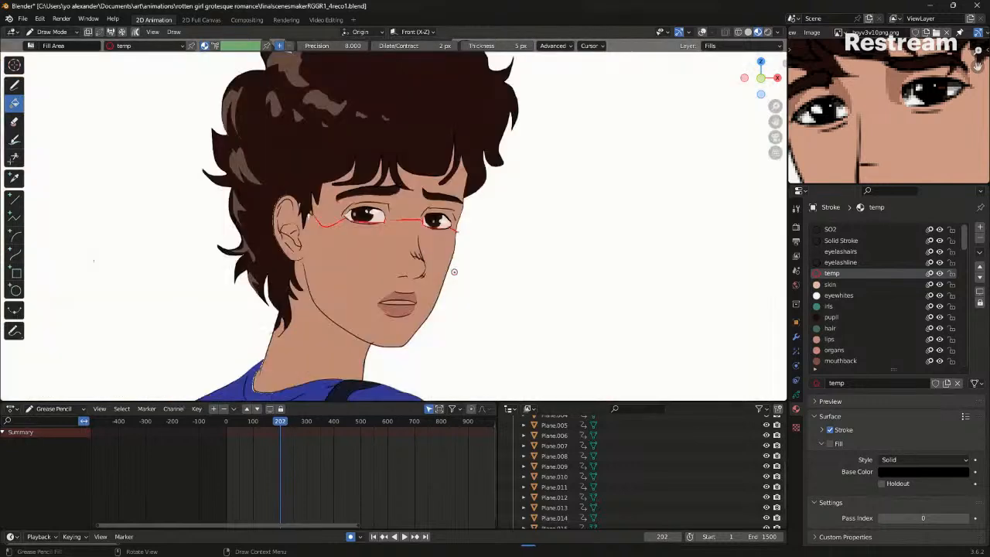
middle_click_drag(454, 267, 508, 192, "shift")
Return the Stroke object to Object Mode and frame the boy's head and shirt
key("ctrl+Tab")
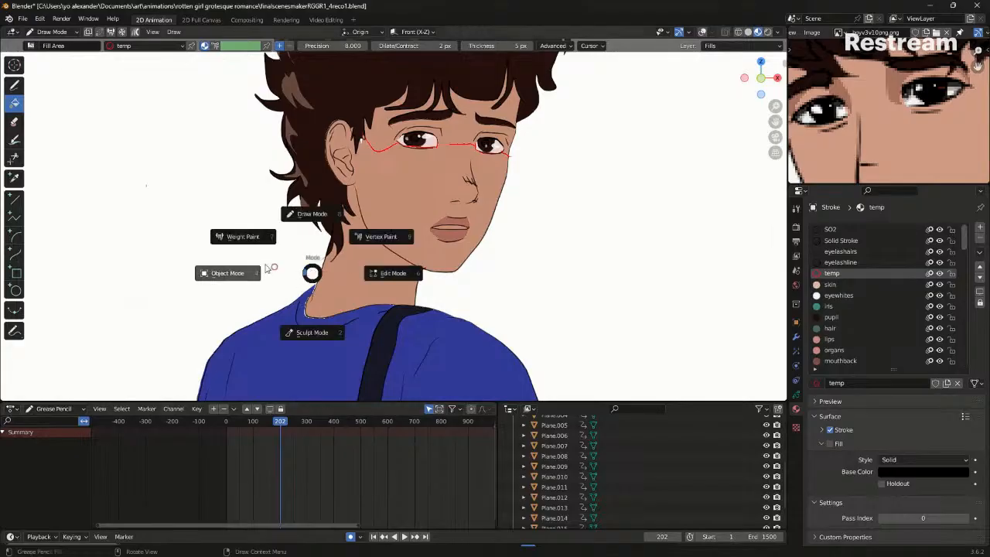
left_click(308, 267)
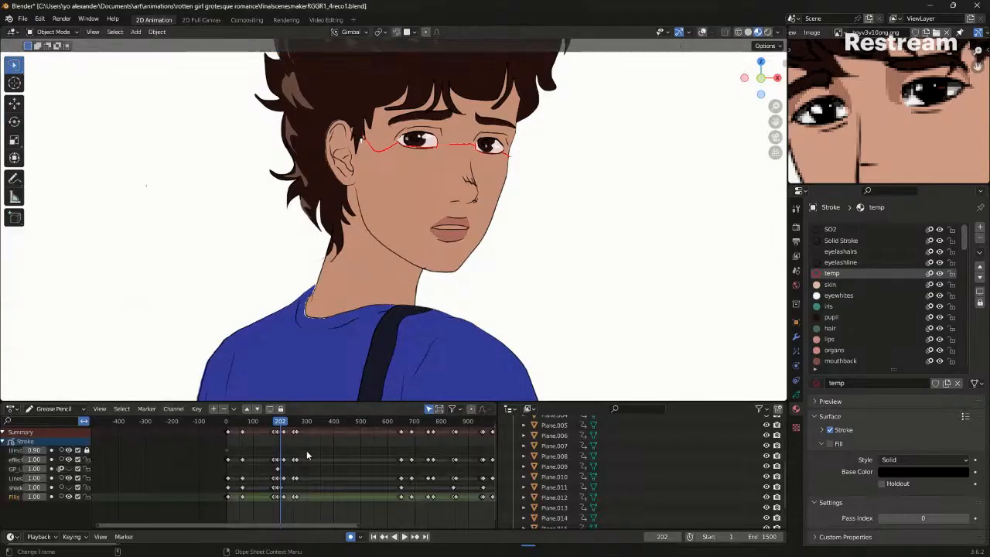
scroll(473, 241, "down", 2)
left_click_drag(445, 279, 445, 261, "shift")
middle_click_drag(445, 261, 446, 251, "shift")
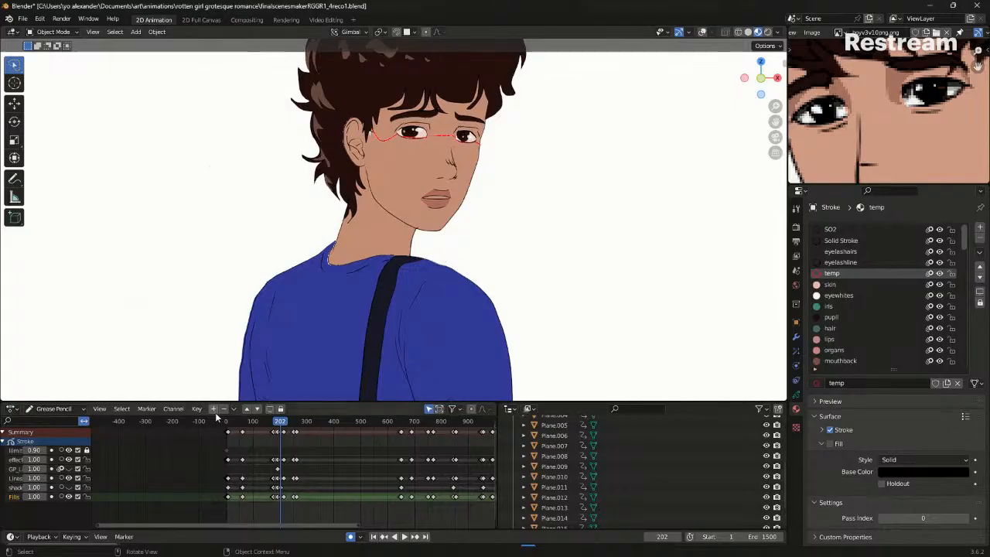
Make the shading visible on the boy's pose at frame 202 and play ahead to the eye close-up on frame 252
left_click(68, 487)
scroll(361, 363, "right", 3)
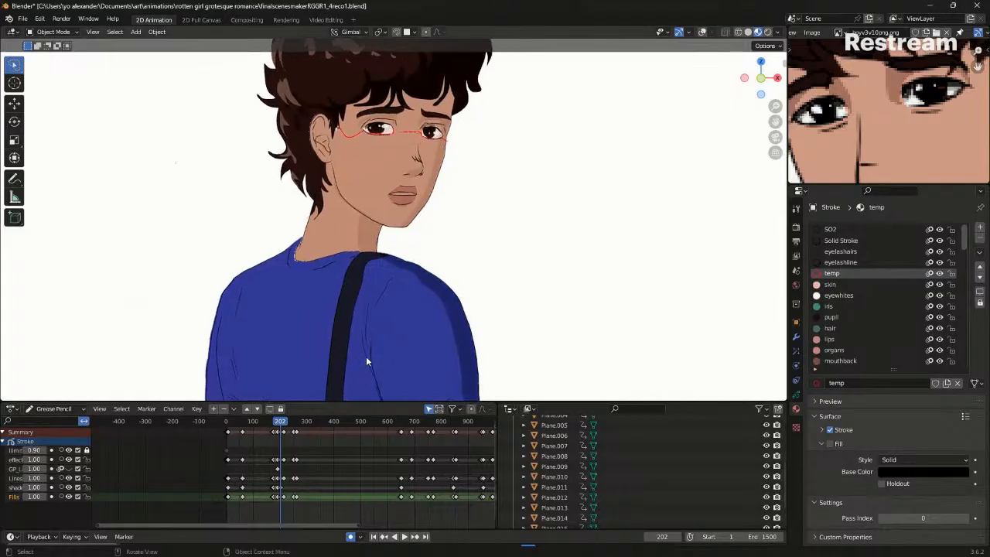
key("space")
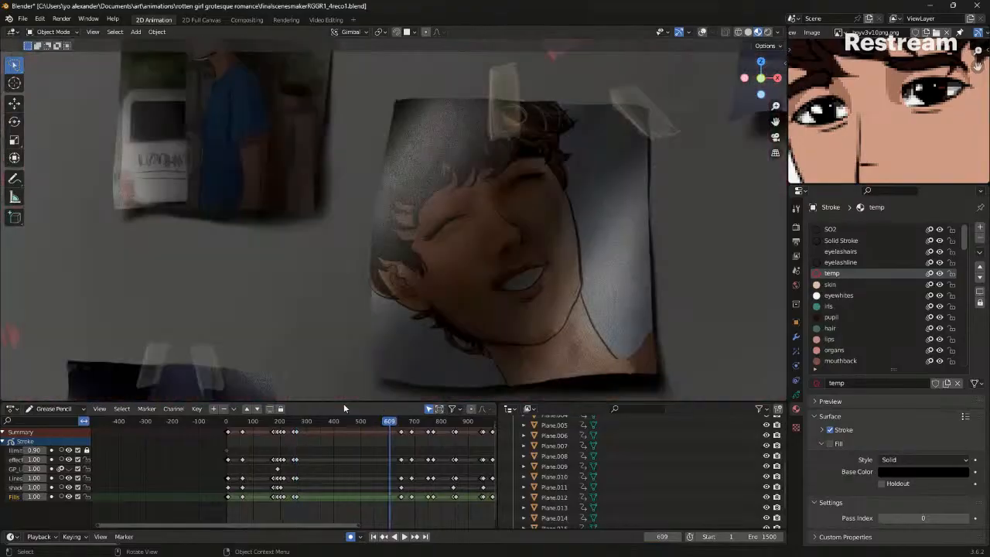
key("Escape")
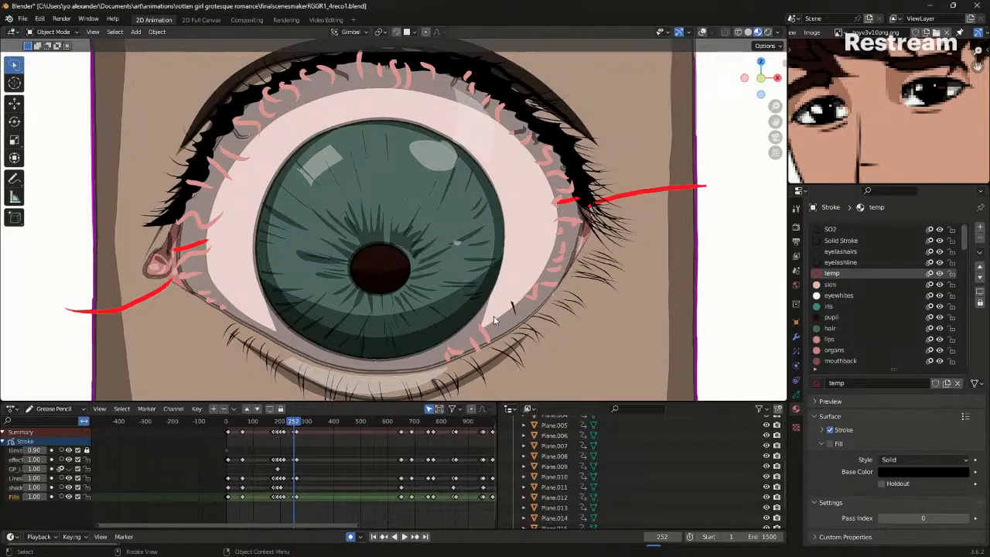
key("space")
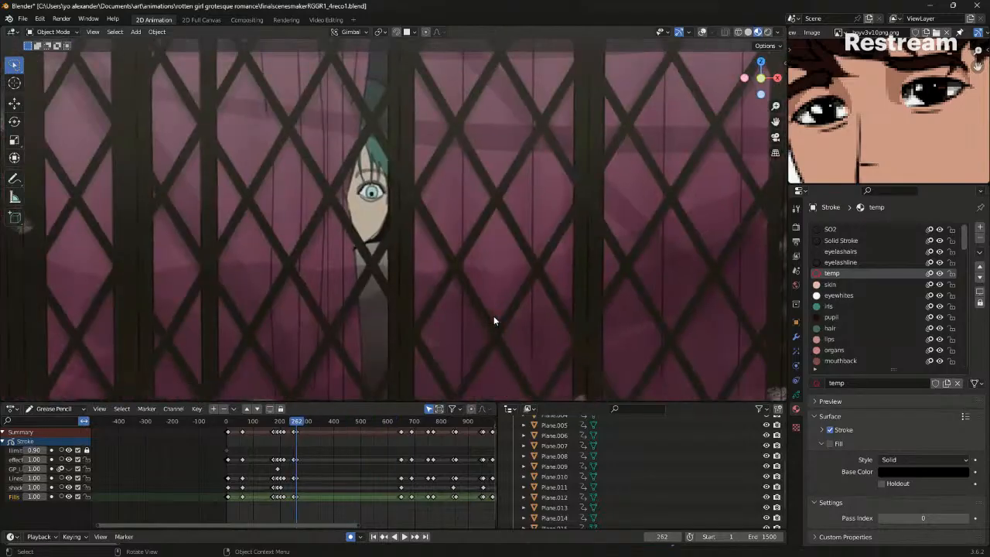
key("Escape")
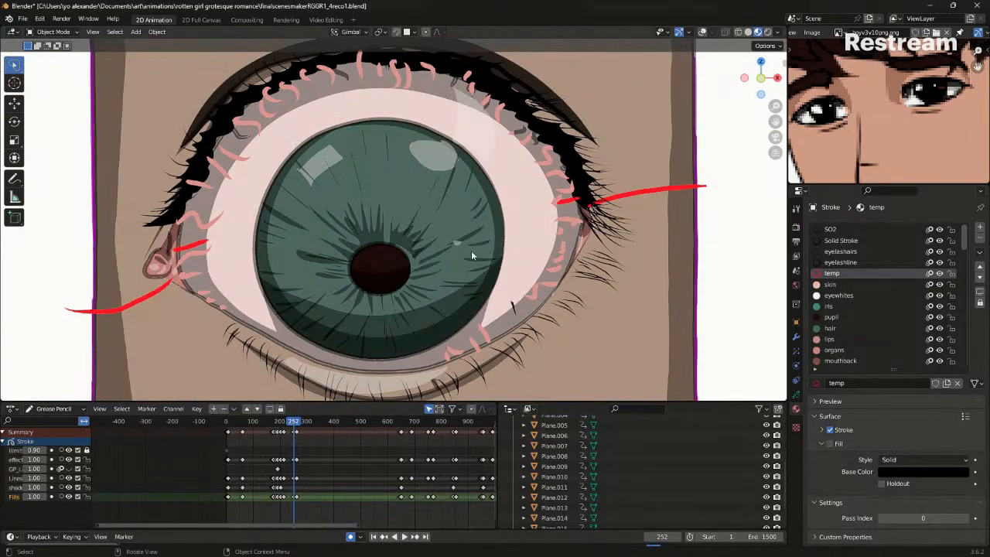
Play ahead to frame 650 and examine the fills and shading on the boy's hair and the hand holding his head
key("space")
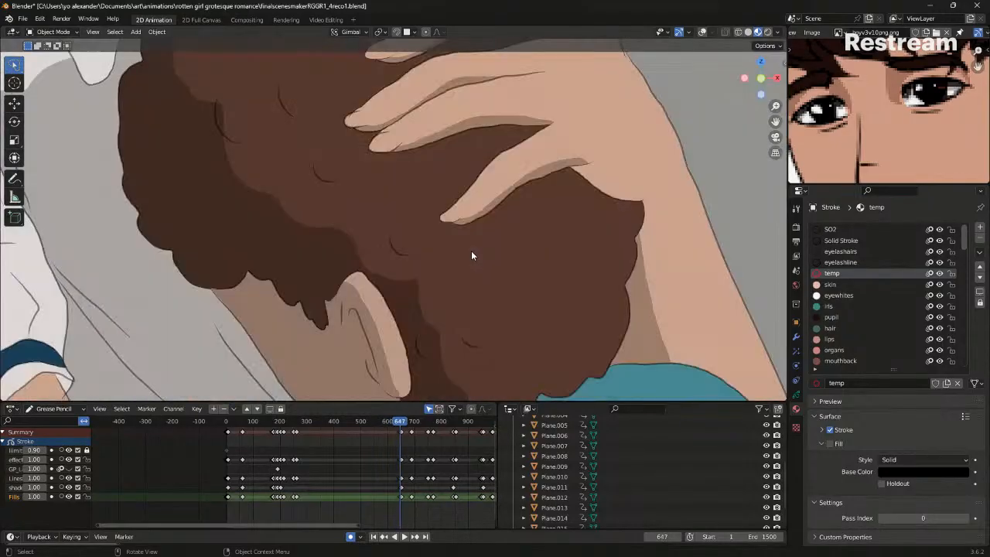
scroll(471, 250, "down", 5)
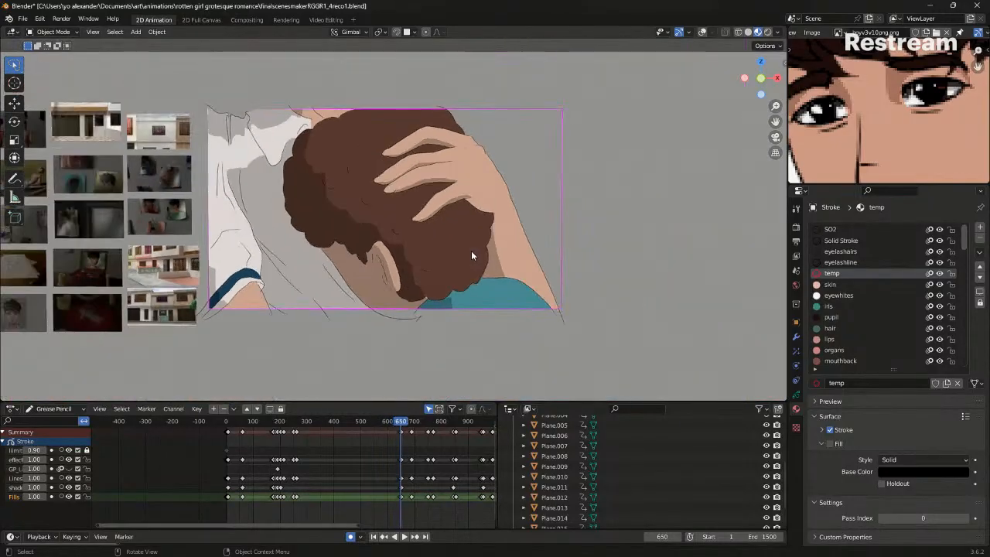
scroll(471, 250, "up", 2)
scroll(471, 250, "down", 2)
scroll(470, 250, "up", 5)
scroll(471, 250, "down", 2)
scroll(465, 204, "up", 2)
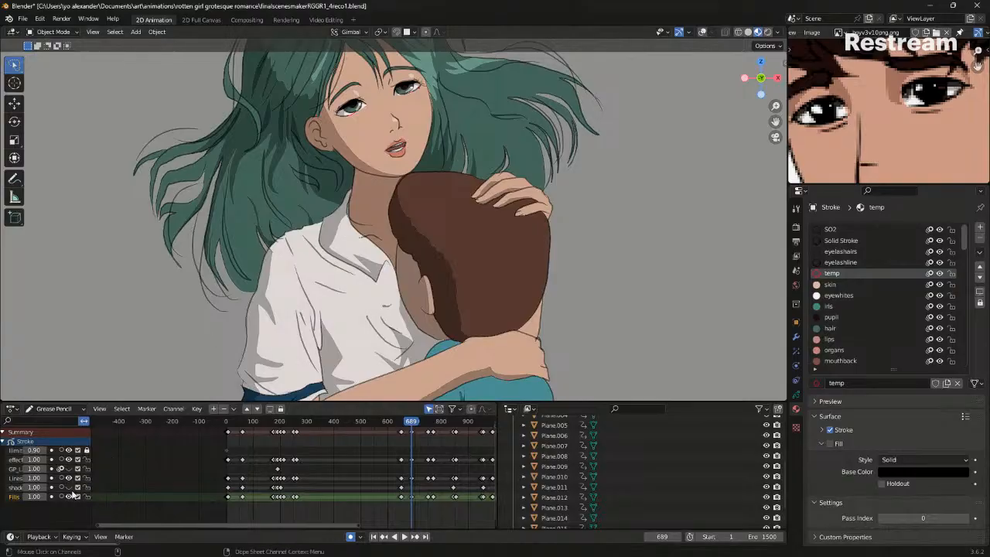
Compare frame 689 with the Fills layer hidden and shown, and examine the temp lines in the face-to-face shot on frame 750
left_click(69, 495)
left_click(70, 495)
key("space")
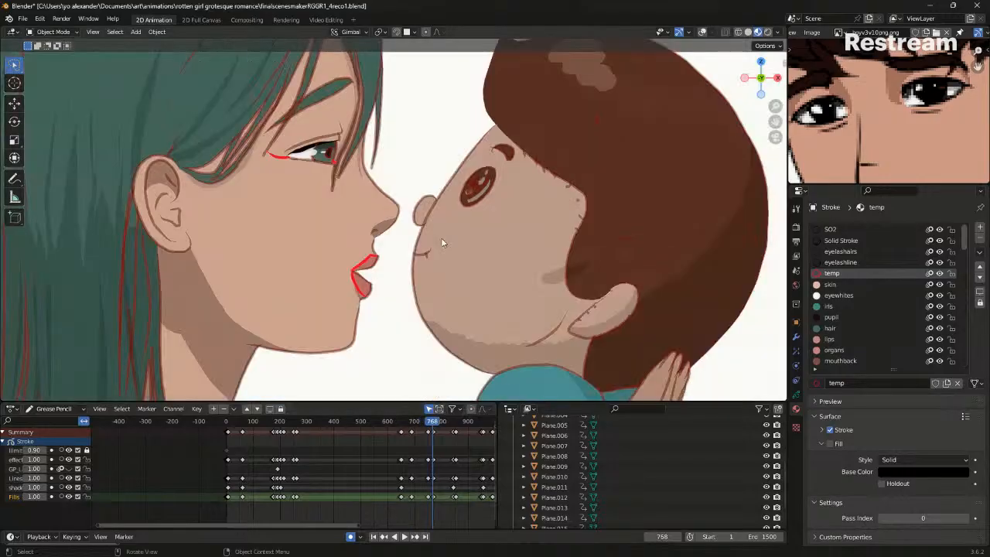
scroll(441, 237, "down", 3)
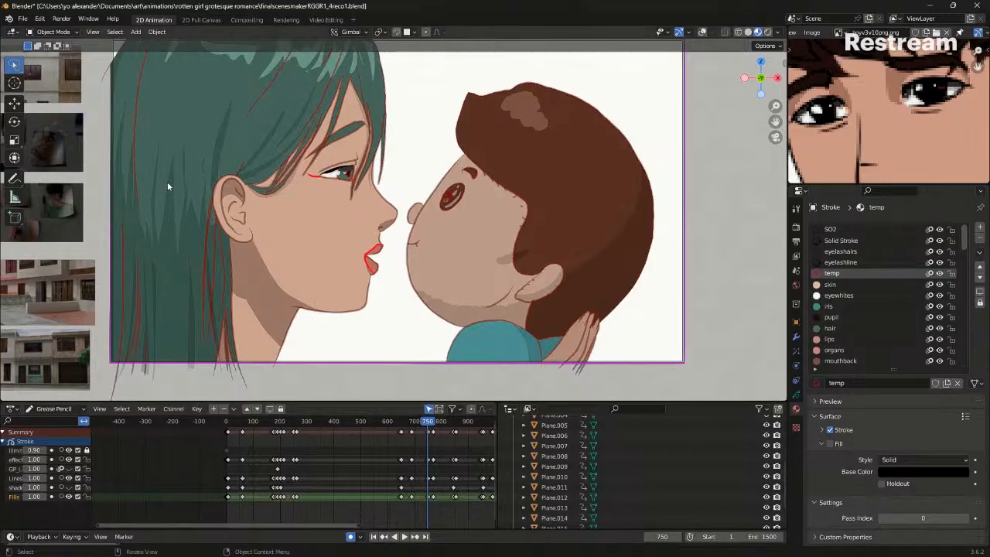
middle_click_drag(594, 189, 544, 231, "shift")
middle_click_drag(409, 277, 459, 265, "shift")
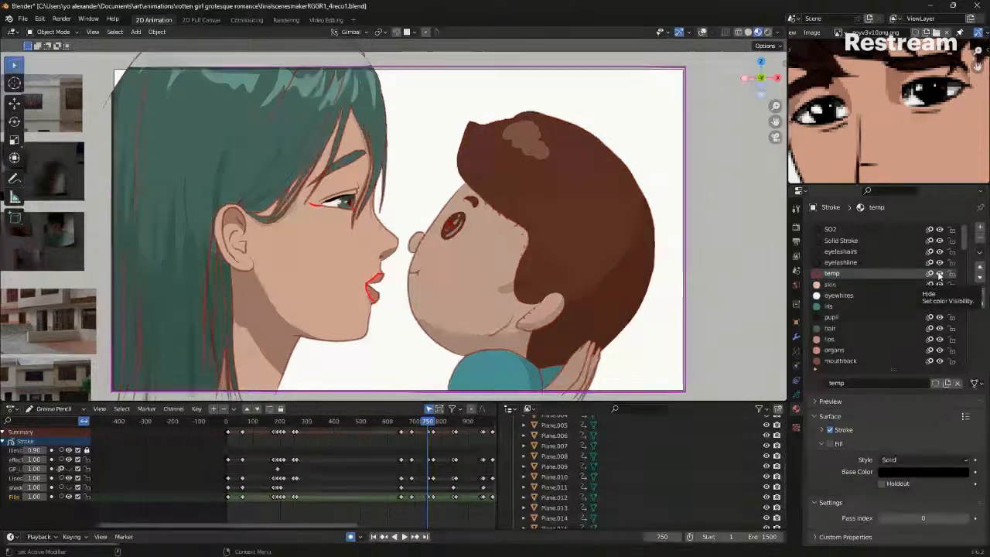
Turn off the temp material's stroke and turn on the SHADING material's stroke to display the green shading boundaries
left_click(831, 429)
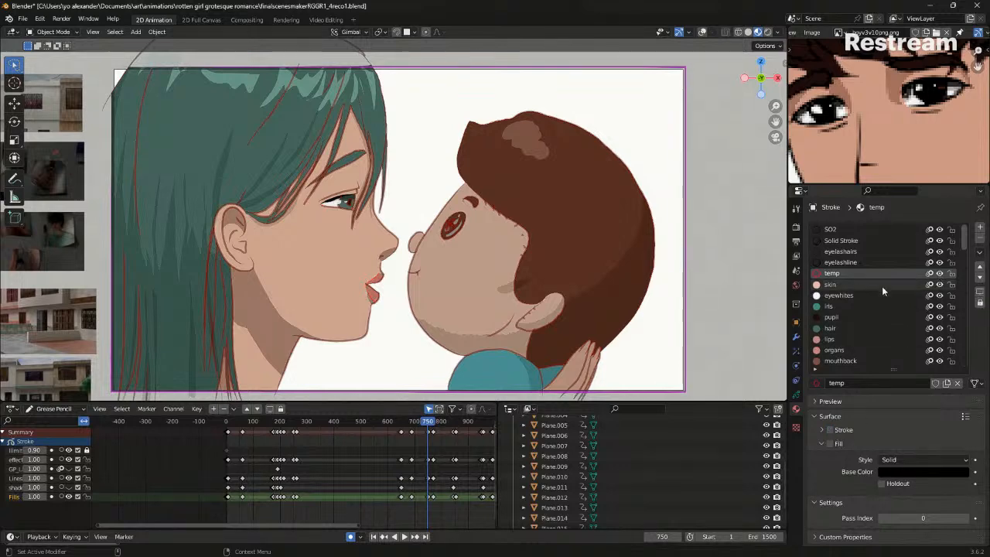
scroll(881, 286, "down", 5)
scroll(882, 286, "down", 4)
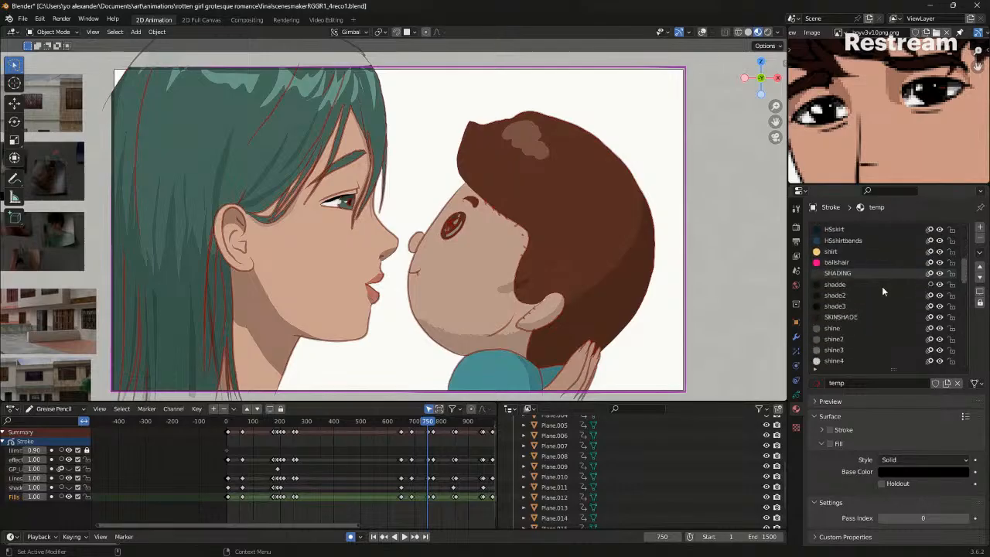
left_click(861, 275)
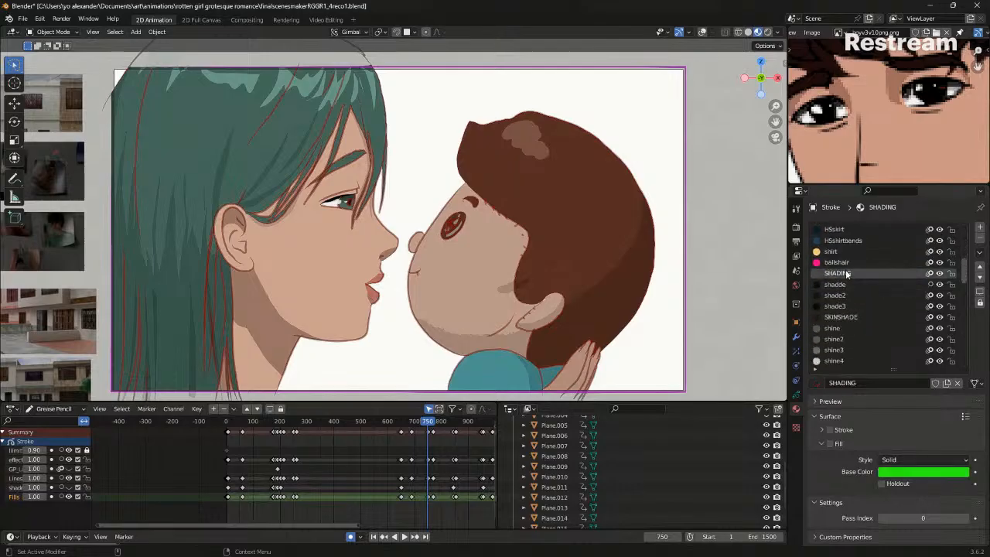
left_click(830, 430)
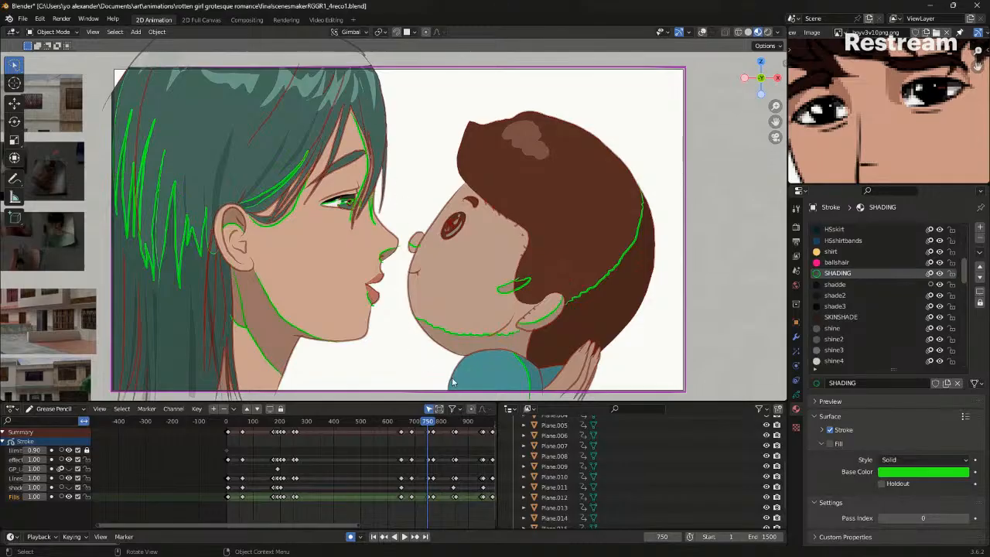
Go to the hugging shot on frame 769, compare it with and without the SHADING stroke, and leave that stroke off
scroll(857, 252, "up", 5)
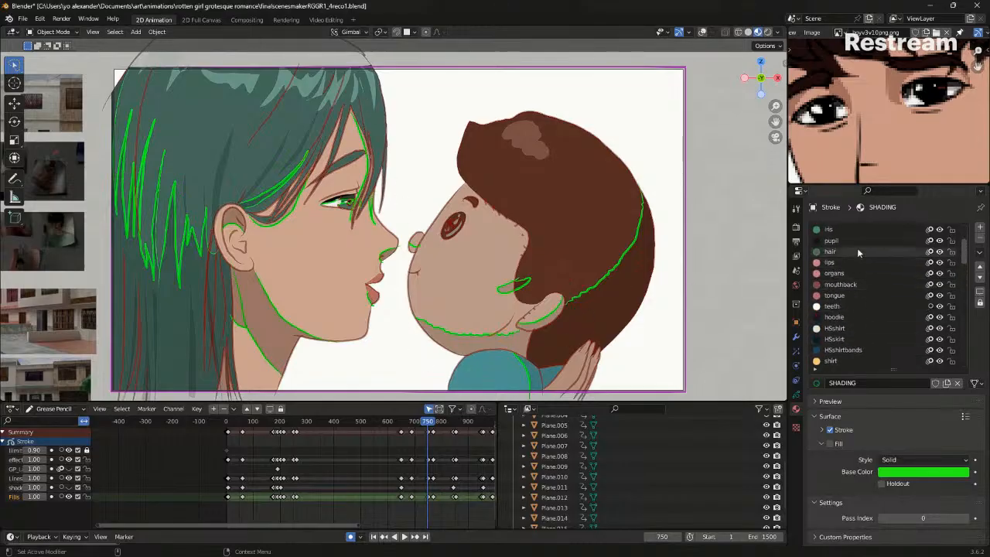
scroll(859, 246, "down", 4)
scroll(859, 236, "down", 1)
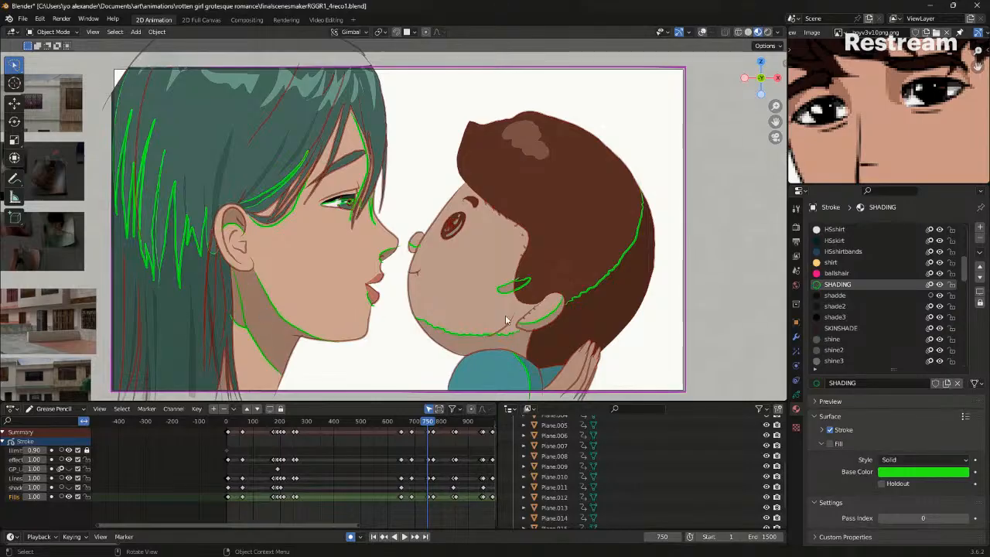
key("Up")
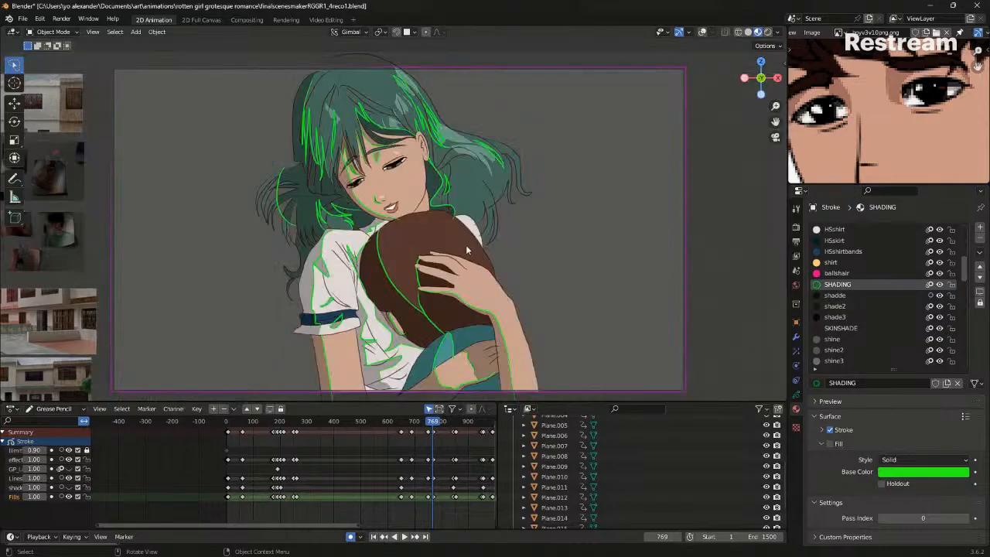
left_click(831, 429)
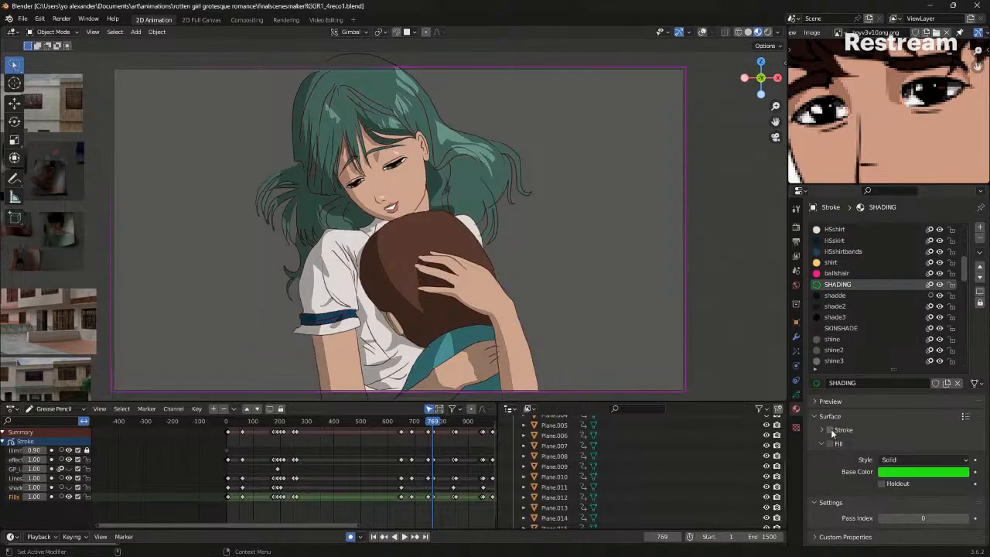
left_click(831, 429)
left_click(831, 430)
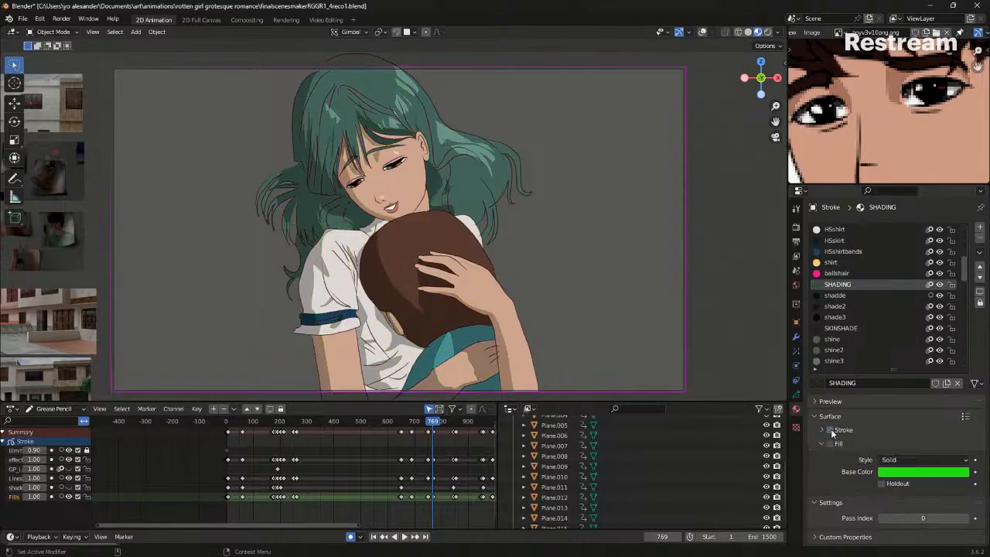
left_click(831, 430)
left_click(830, 430)
Go to the girl looking upward on frame 944 and compare the drawing with the Fills layer hidden and shown
key("Up")
key("Up")
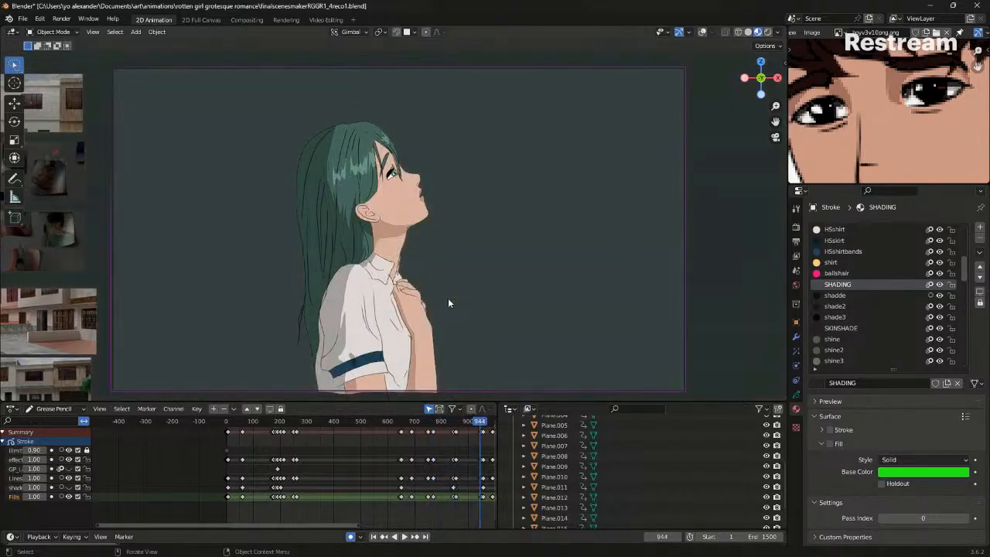
left_click(68, 496)
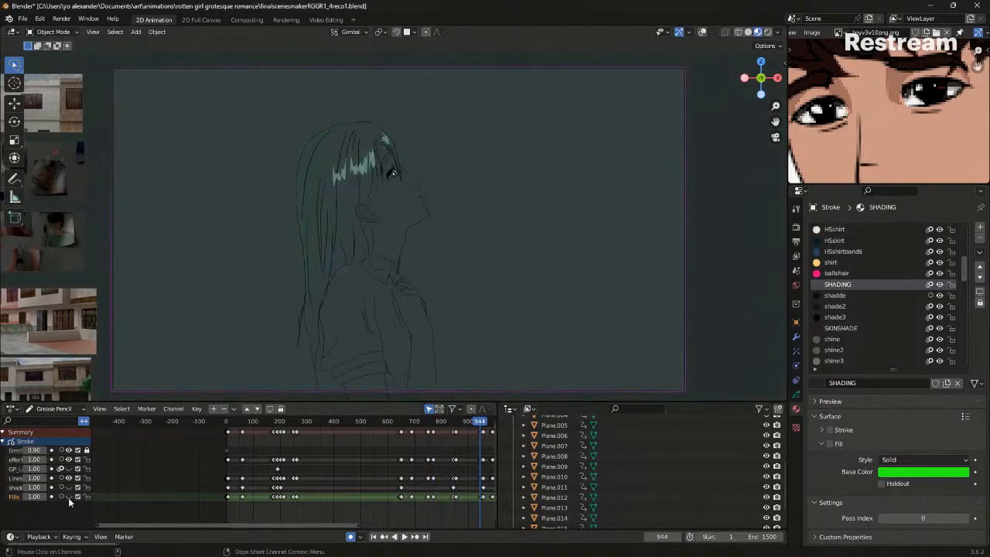
left_click(68, 496)
Step through the remaining coloured poses up to frame 1883 and save the file
key("Up")
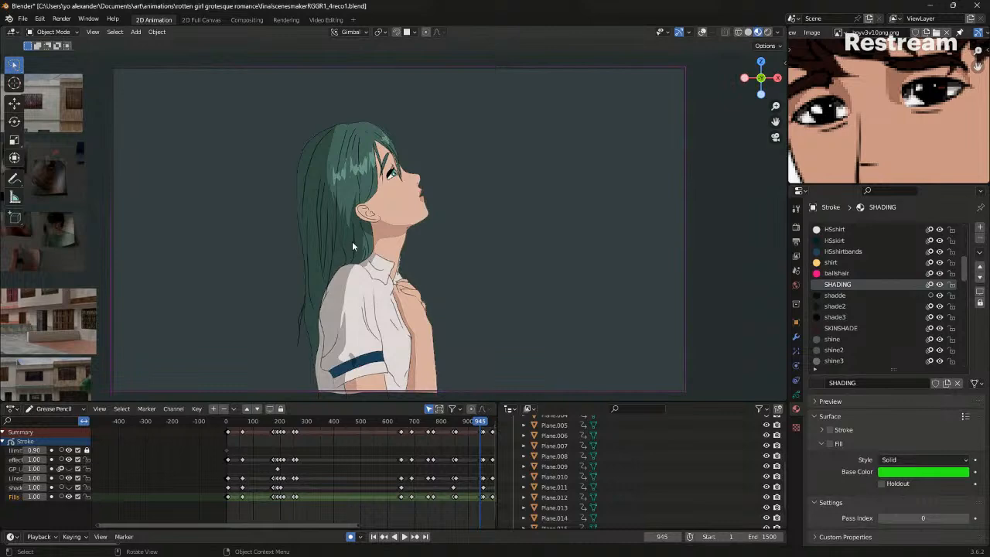
key("Up")
key("Up")
key("Up")
key("Up")
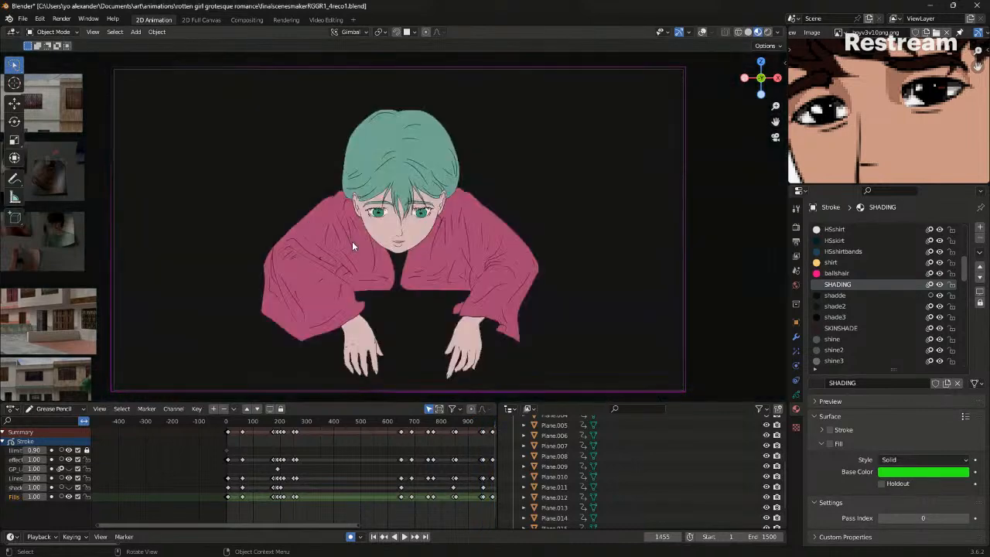
key("Up")
key("Up")
key("Up")
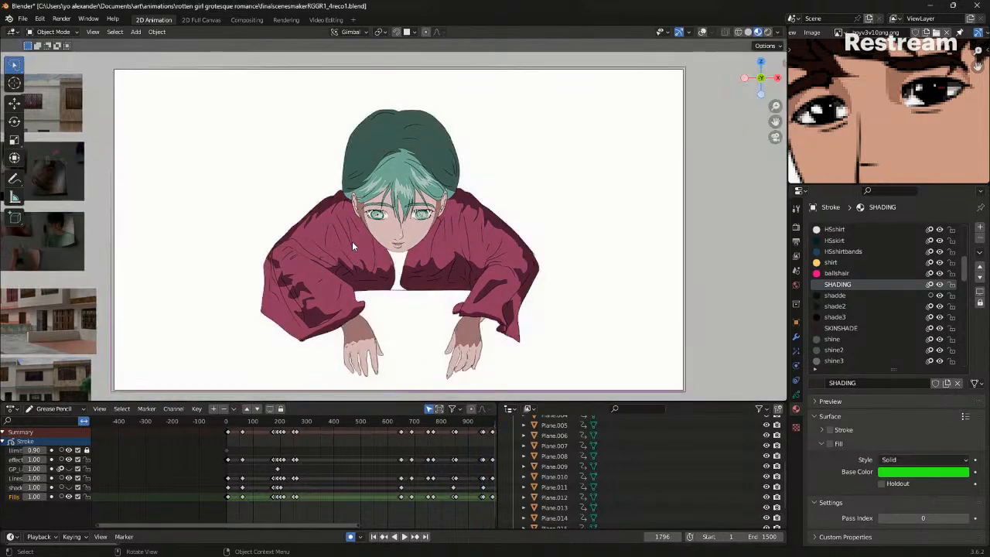
key("Right")
key("ctrl+s")
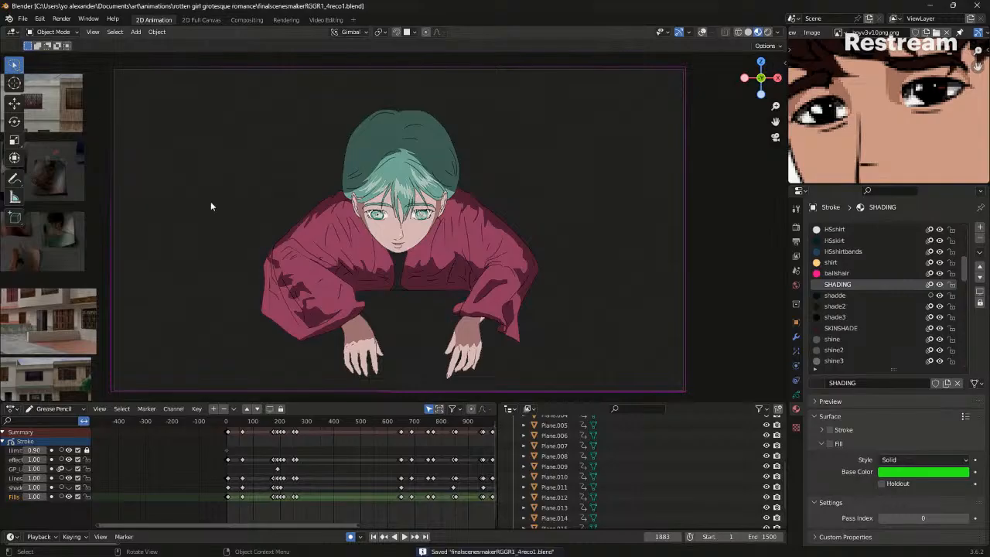
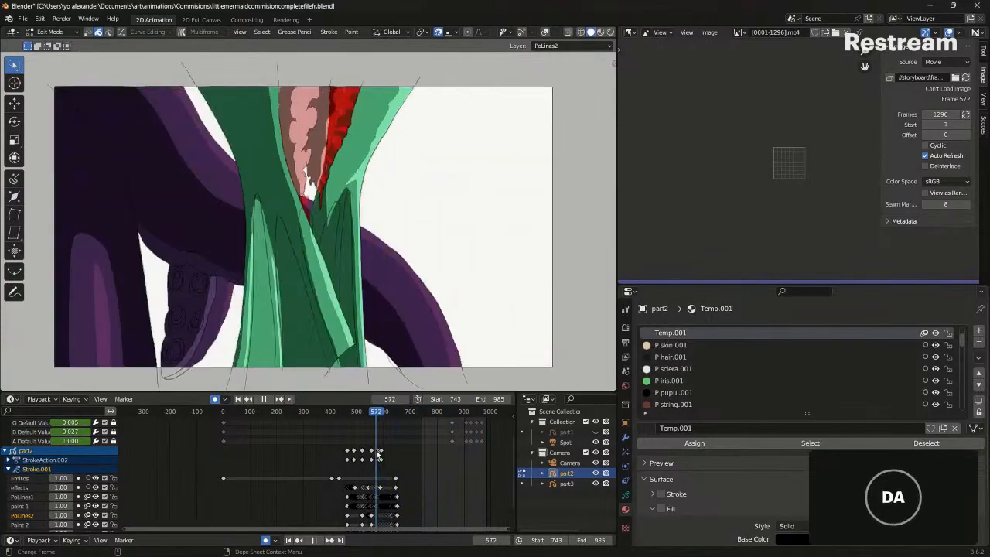
Move the mermaid animation to frame 464 and set the scene's start frame to 464
left_click_drag(367, 412, 348, 413)
left_click(537, 539)
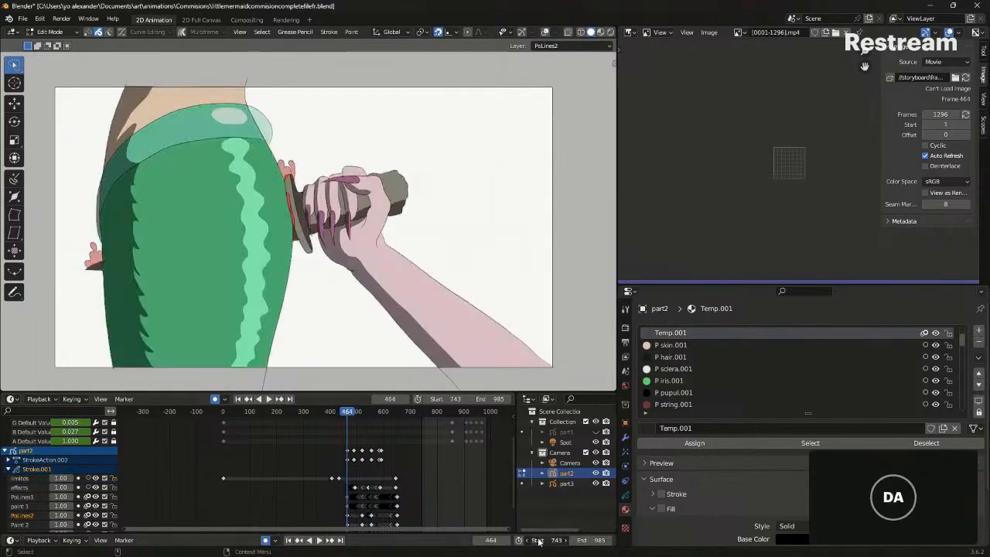
type("464")
key("Return")
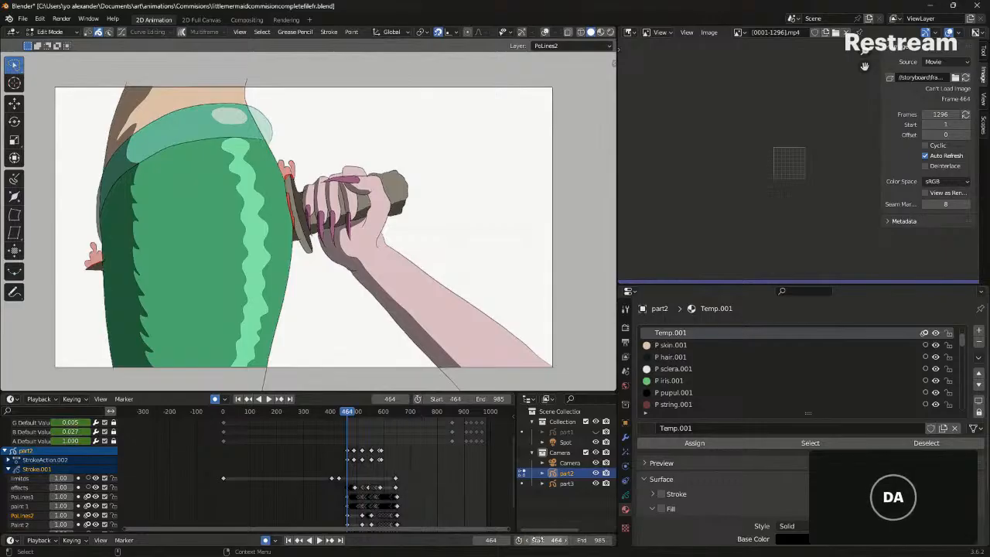
Change the upper Timeline editor to a Dope Sheet showing the Grease Pencil layers of part2
scroll(106, 484, "down", 2)
scroll(105, 484, "up", 3)
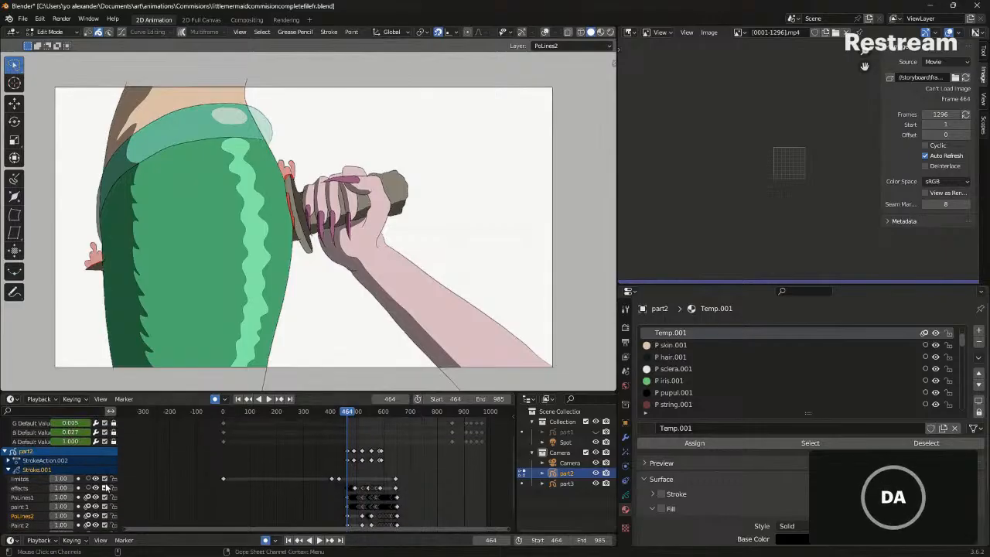
left_click(11, 399)
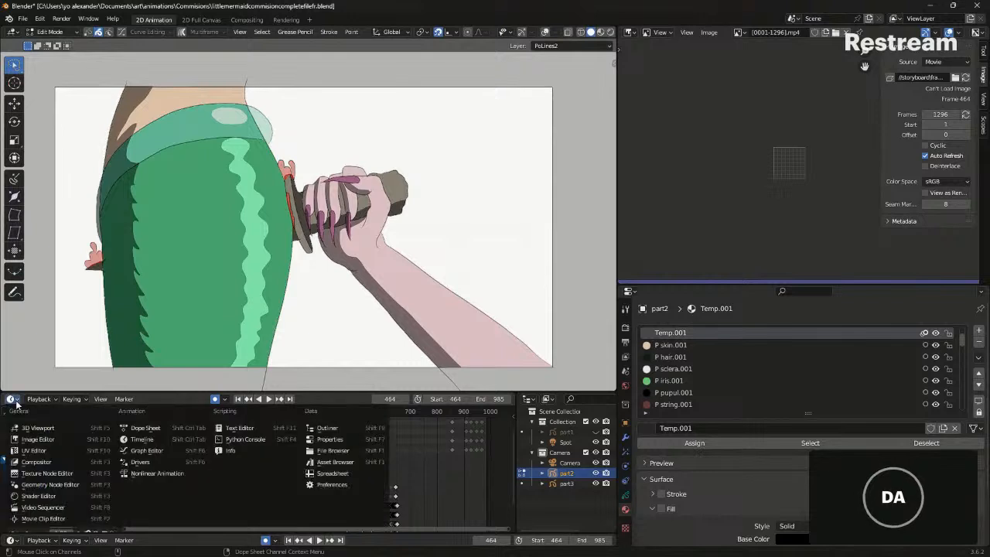
left_click(159, 432)
scroll(64, 456, "up", 3)
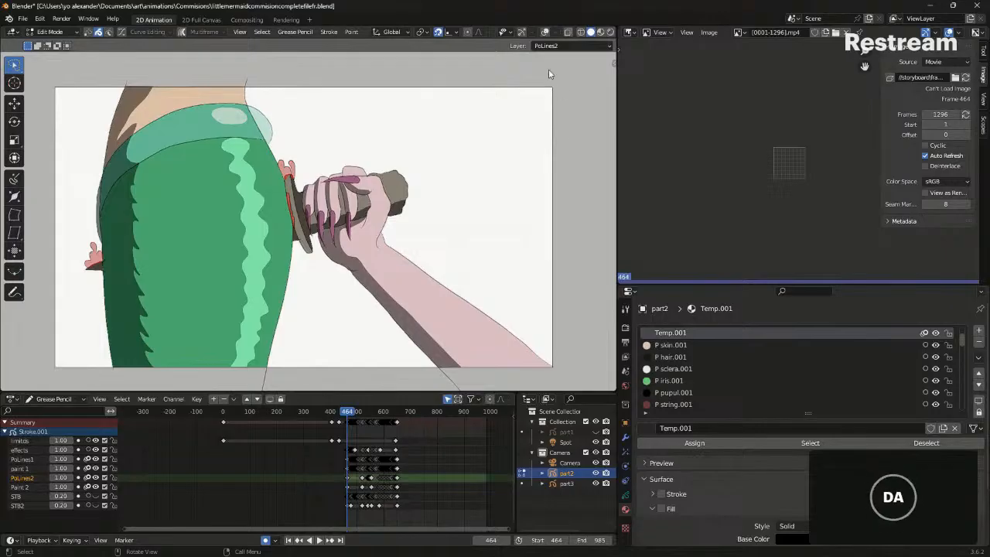
Select the limits.001 material of part2 and turn on its stroke to show the frame's green boundary
scroll(858, 385, "down", 3)
scroll(857, 381, "down", 6)
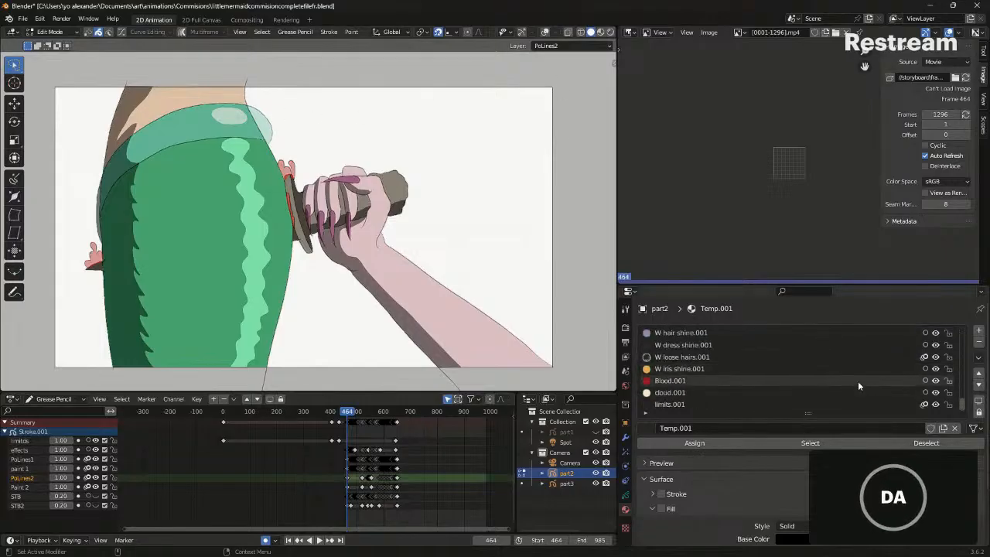
left_click(894, 405)
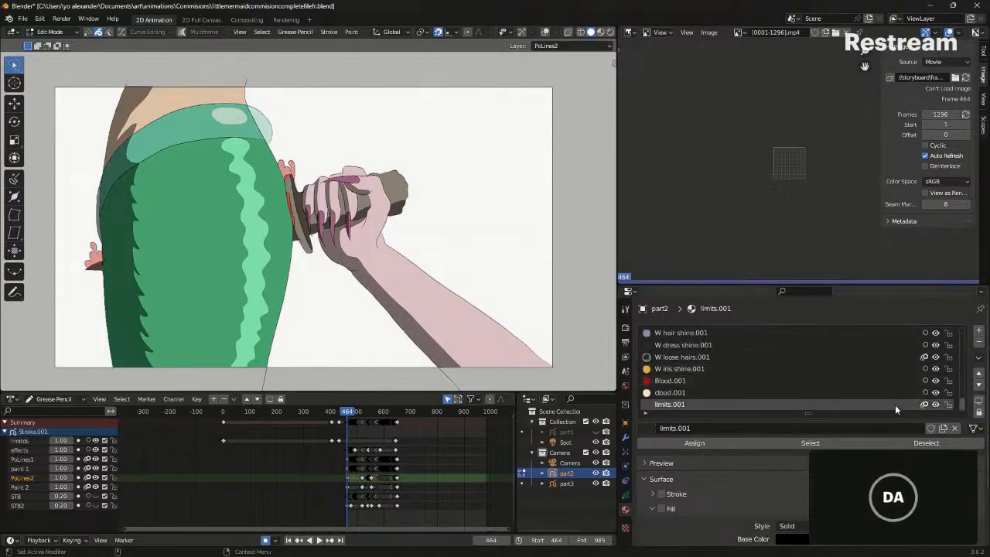
left_click(661, 493)
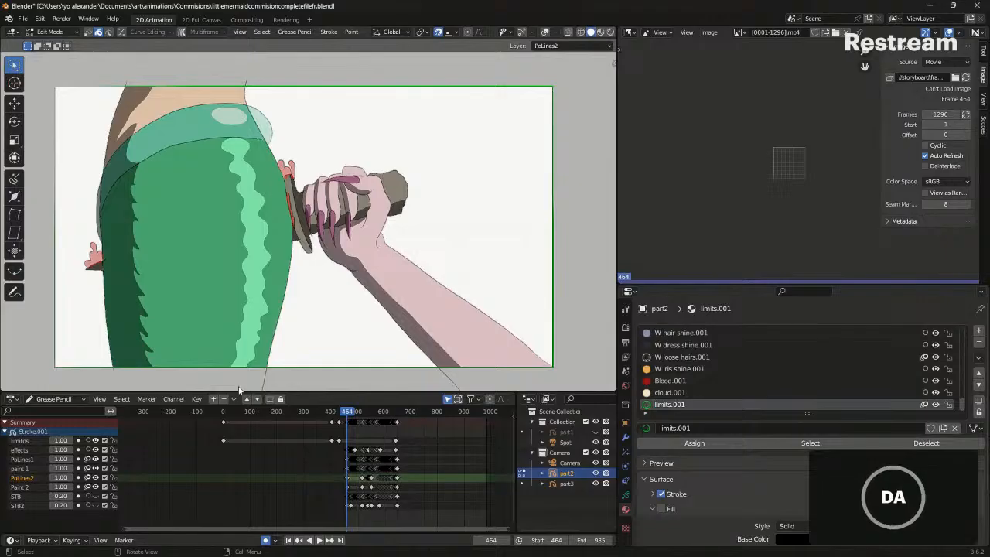
Toggle the visibility of part2's limits layer and make the effects layer active
left_click(96, 441)
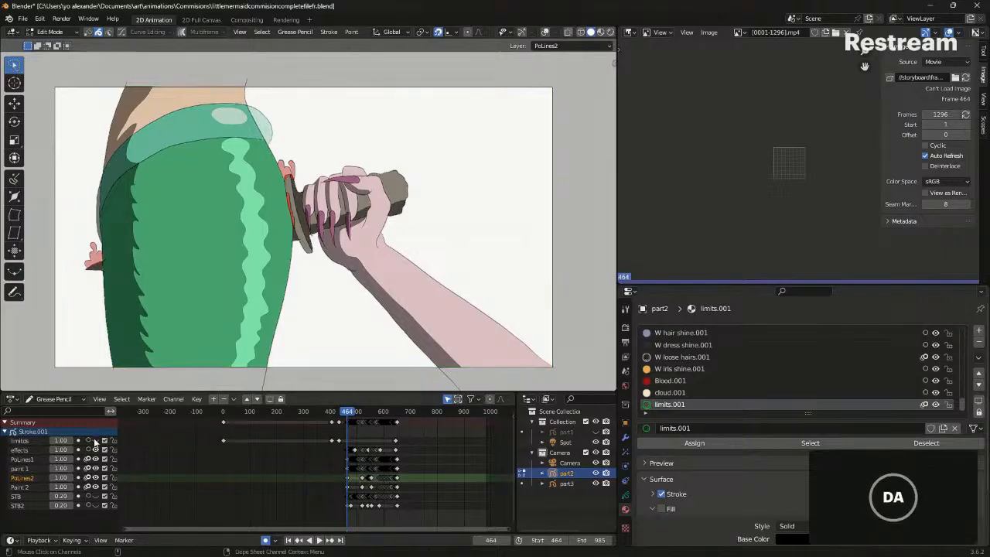
left_click(34, 447)
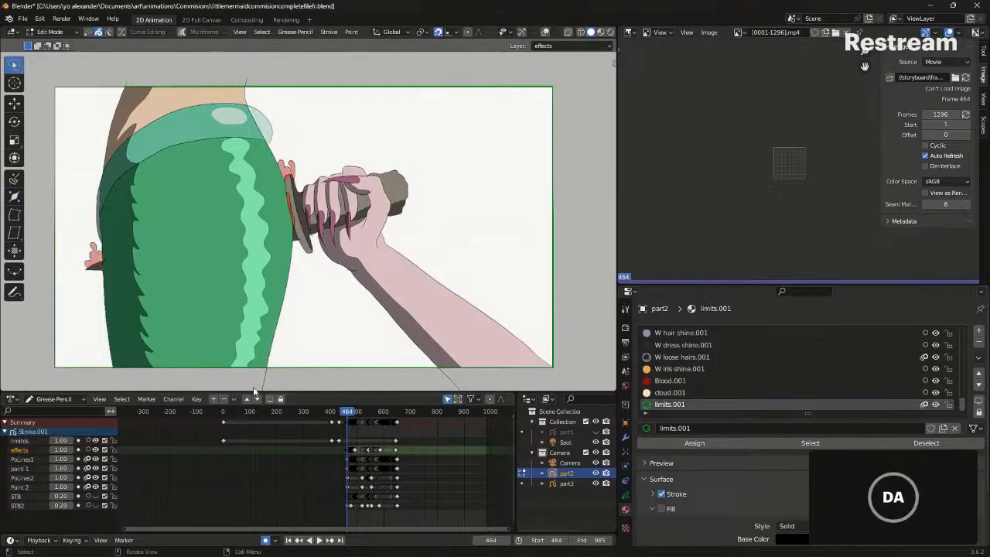
middle_click_drag(290, 304, 334, 303, "shift")
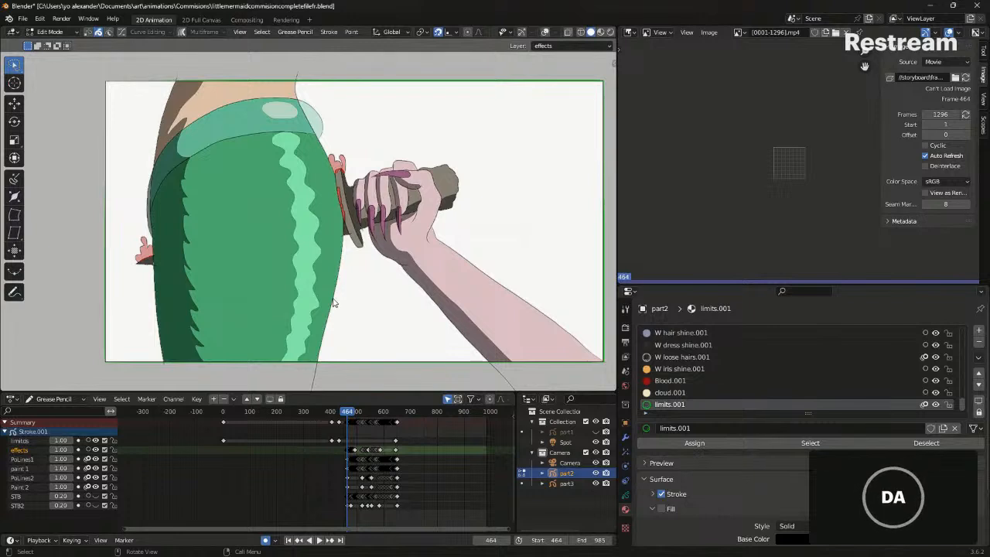
scroll(334, 303, "up", 2)
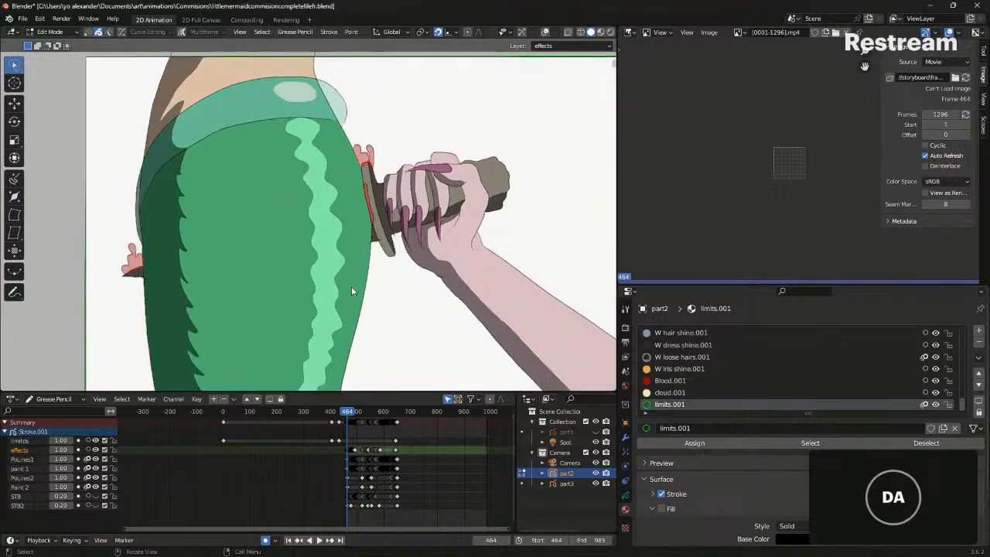
Step the mermaid animation forward to frame 476 and jump to frame 489
key("Right")
key("Right")
key("Right")
key("Right")
key("Right")
key("Right")
key("Right")
key("Right")
key("Right")
key("Right")
key("Right")
key("Right")
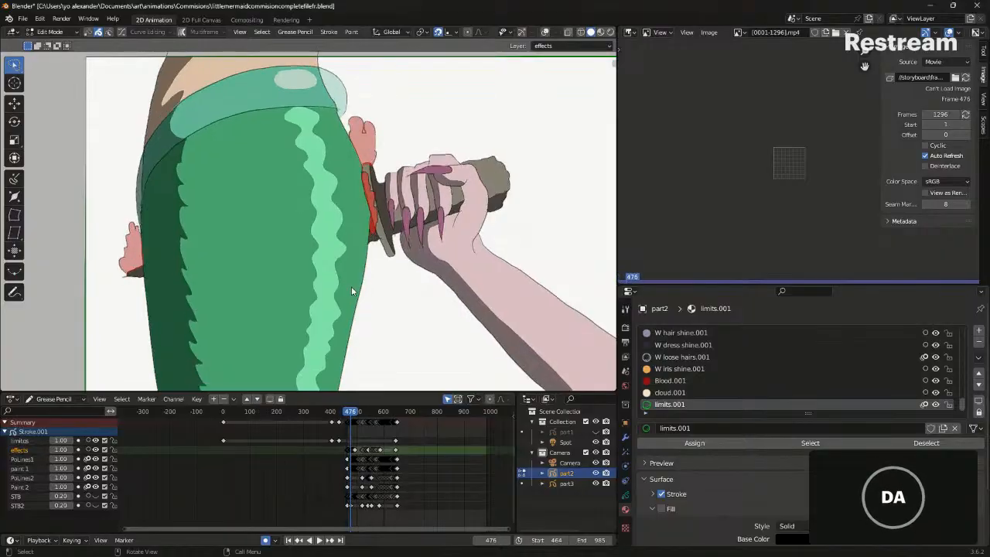
left_click(354, 408)
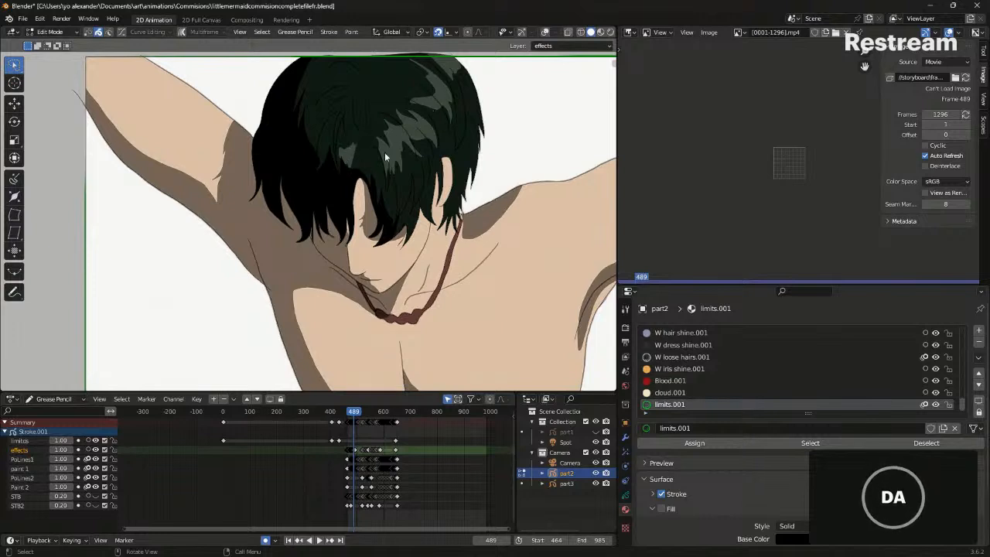
Select the Shading.001 material of part2 and turn on its stroke to show the pink shading lines
scroll(801, 356, "up", 5)
scroll(801, 355, "up", 4)
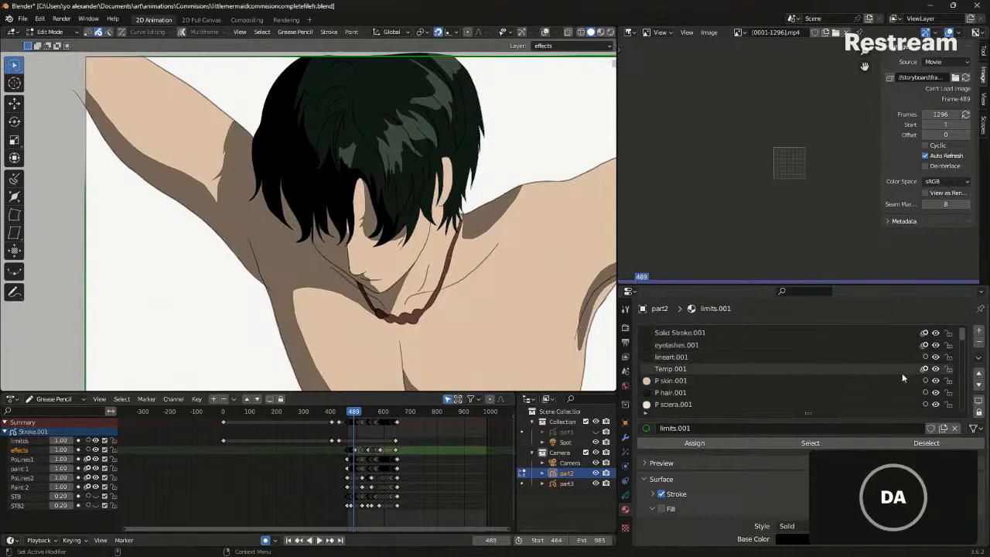
scroll(902, 373, "down", 5)
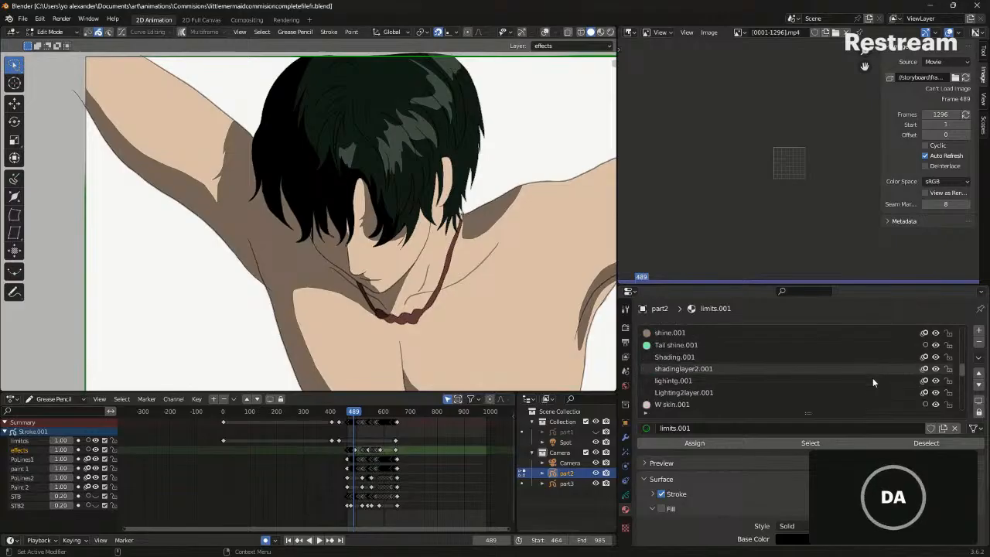
scroll(872, 382, "down", 1)
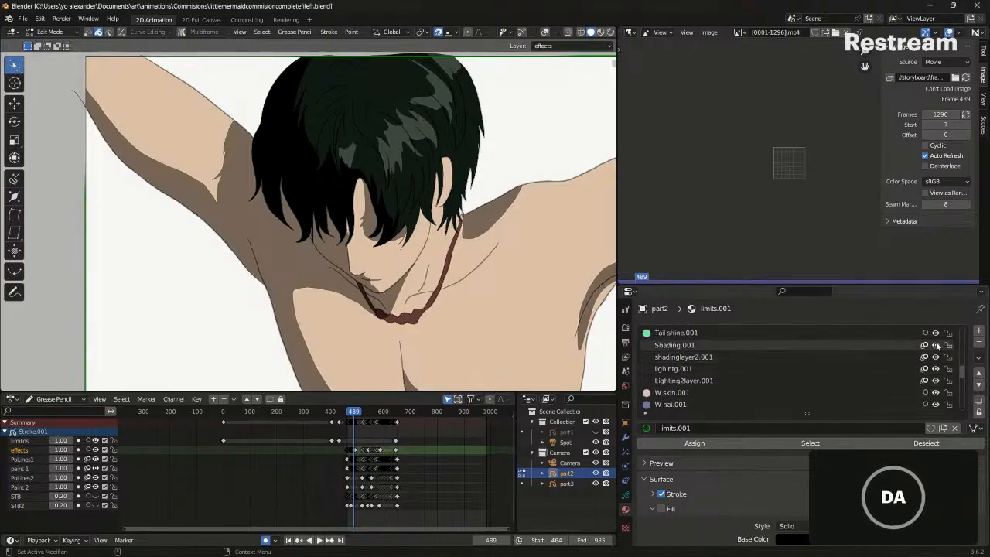
left_click(936, 346)
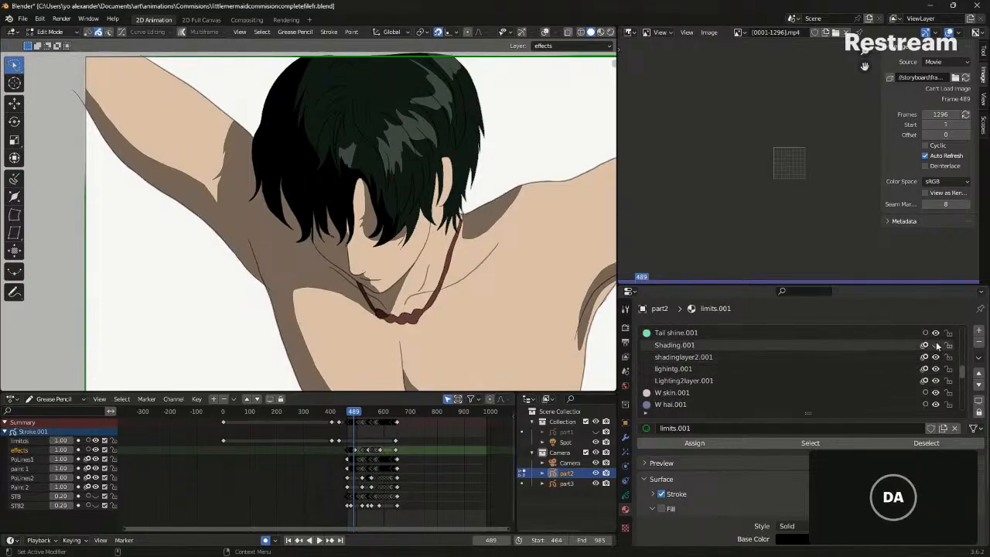
left_click(894, 345)
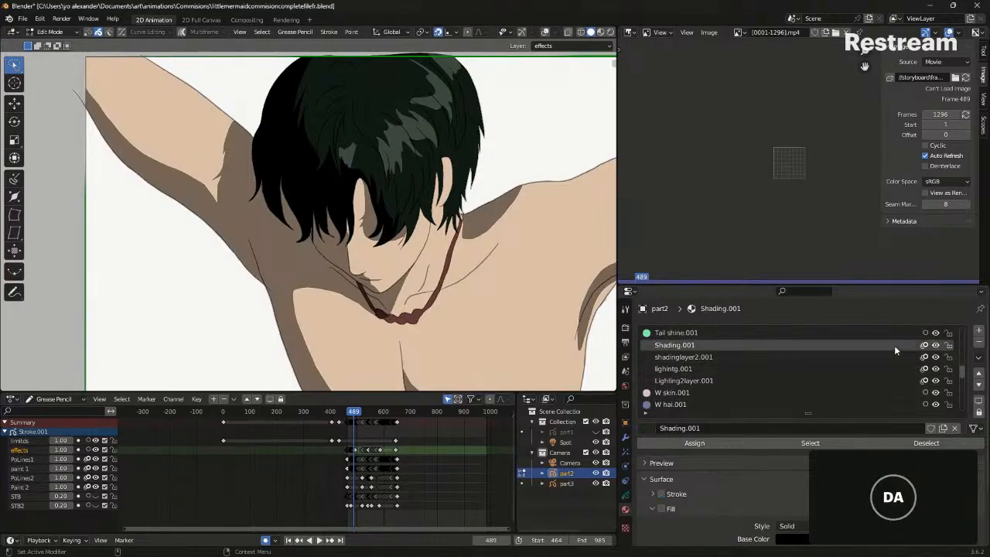
left_click(662, 493)
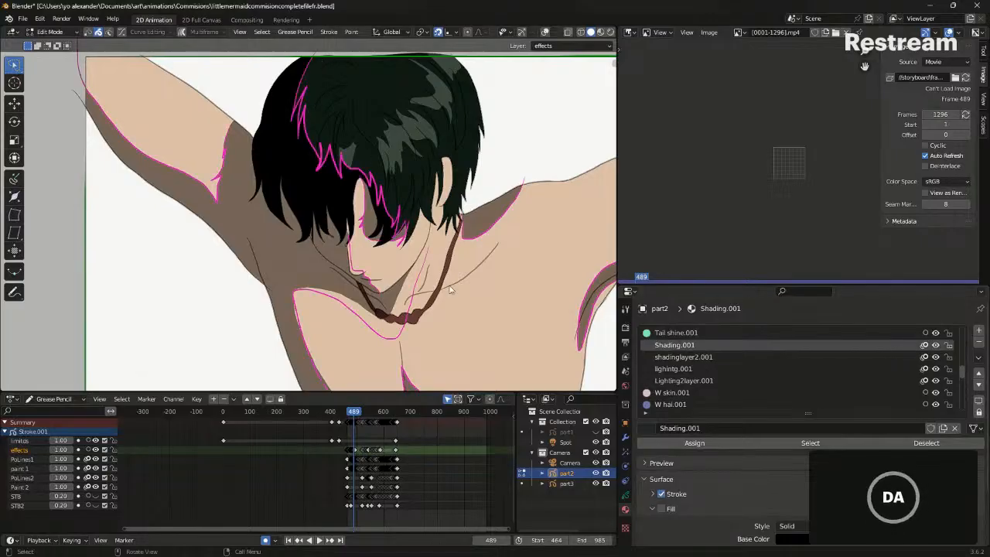
Select the lighintg.001 material and turn on its stroke to show the red highlight lines in the hair
left_click(676, 356)
left_click(673, 381)
left_click(667, 370)
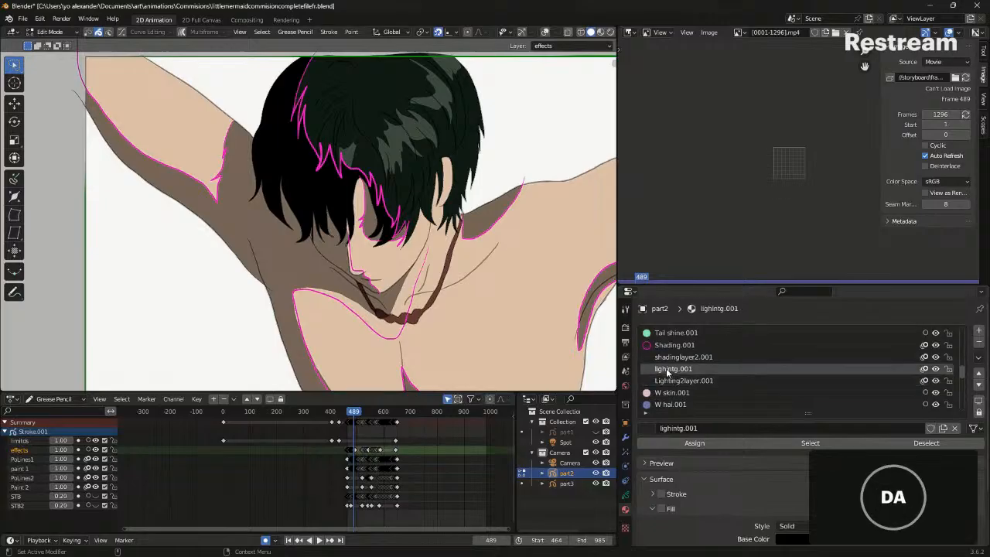
left_click(661, 494)
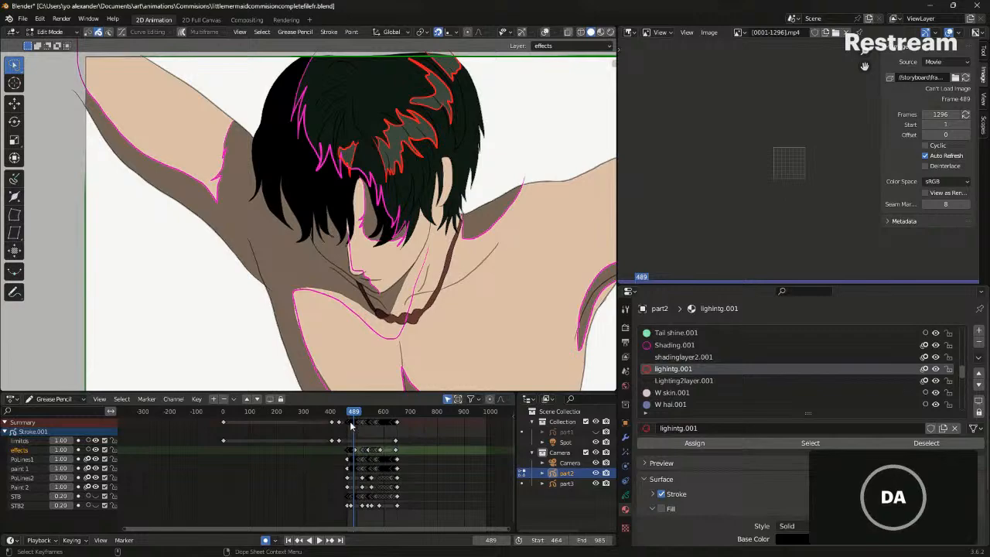
Move the animation to frame 602 and examine the shading lines across the character's eyes up close
key("space")
left_click_drag(358, 416, 385, 417)
key("space")
scroll(539, 143, "up", 7)
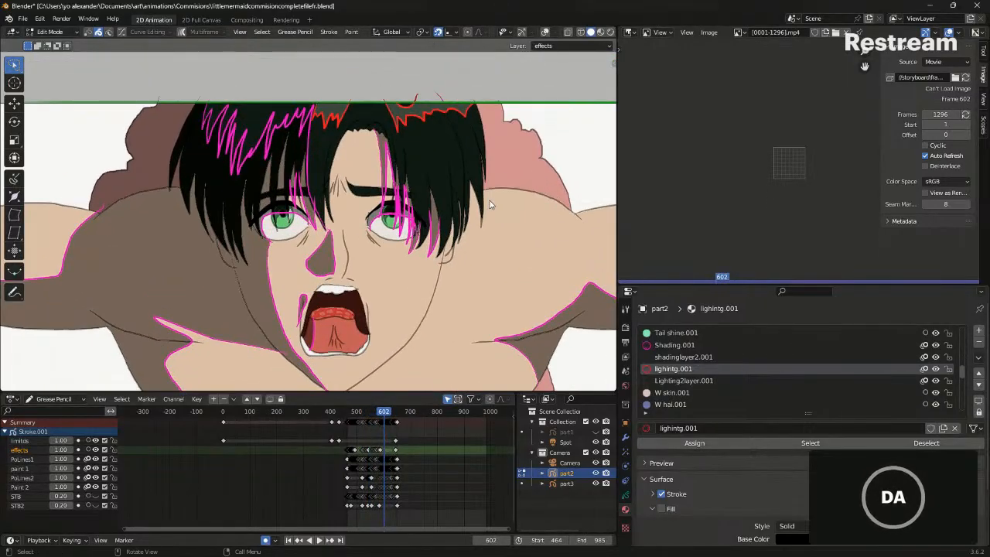
middle_click_drag(501, 260, 182, 248, "shift")
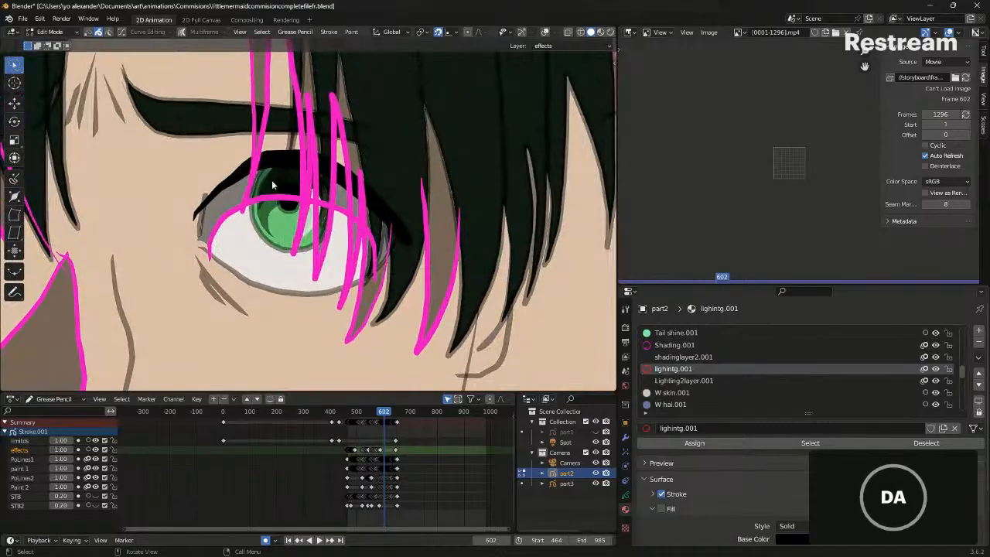
middle_click_drag(343, 259, 439, 275, "shift")
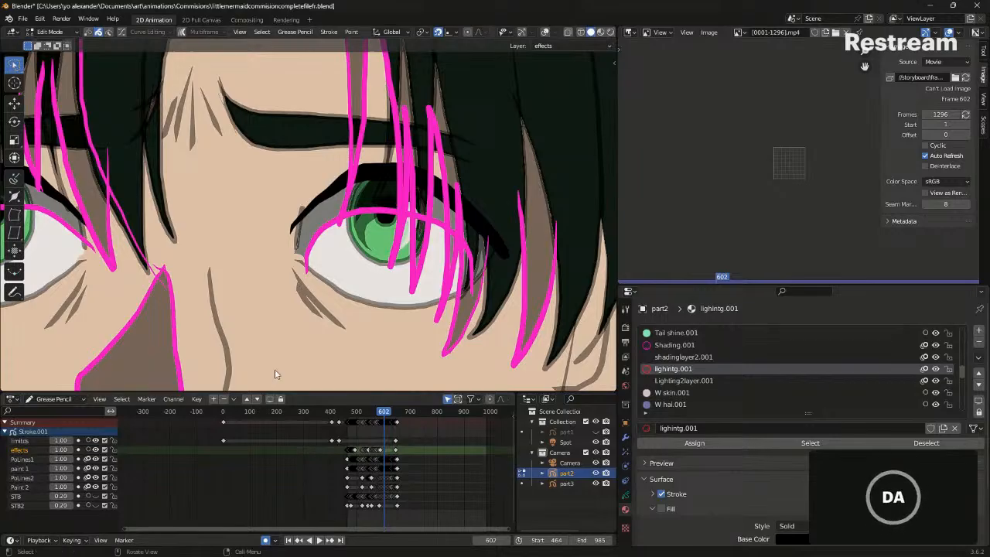
Go back to frame 582 and examine the shading and lighting lines on the eyes, hair and torso
key("Down")
key("Down")
key("Down")
middle_click_drag(372, 369, 450, 278, "shift")
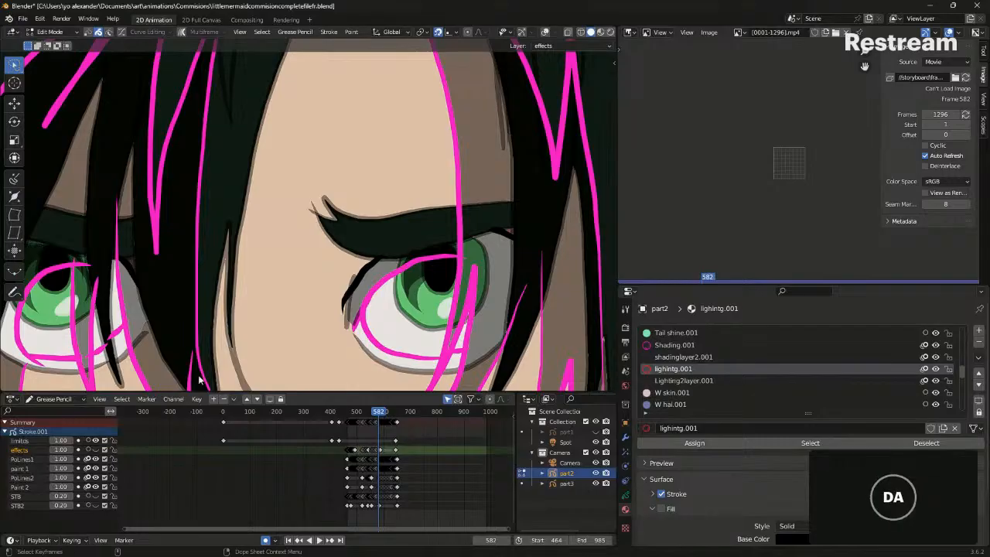
scroll(283, 330, "down", 1)
scroll(283, 330, "down", 6)
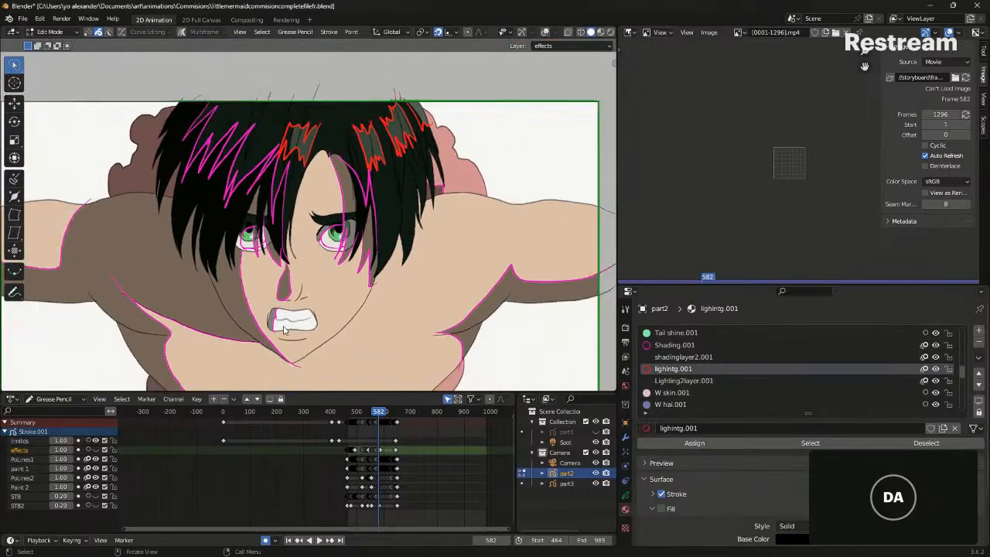
middle_click_drag(283, 331, 368, 287, "shift")
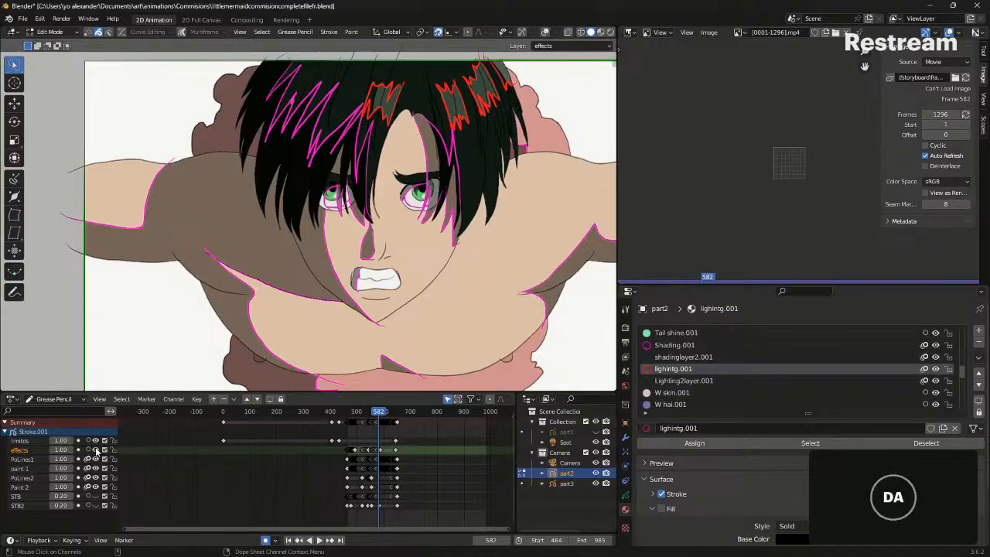
Step back through the tail and knife drawings to frame 558
key("Left")
key("Left")
key("Left")
key("Left")
key("Left")
key("Left")
key("Left")
key("Left")
key("Left")
key("Left")
key("Left")
key("Left")
key("Left")
key("Left")
key("Left")
key("Left")
key("Left")
key("Left")
key("Left")
key("Left")
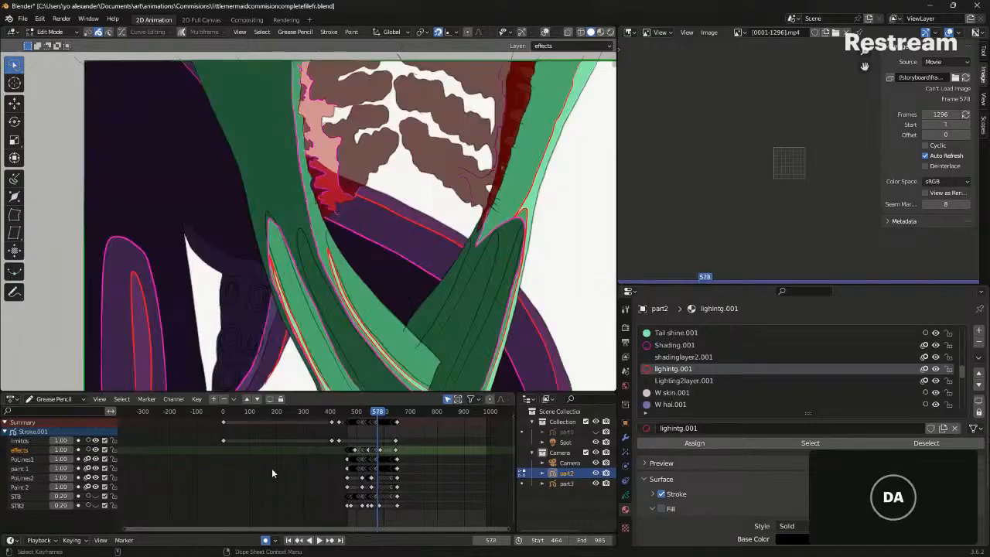
key("Right")
key("Right")
key("Right")
key("Right")
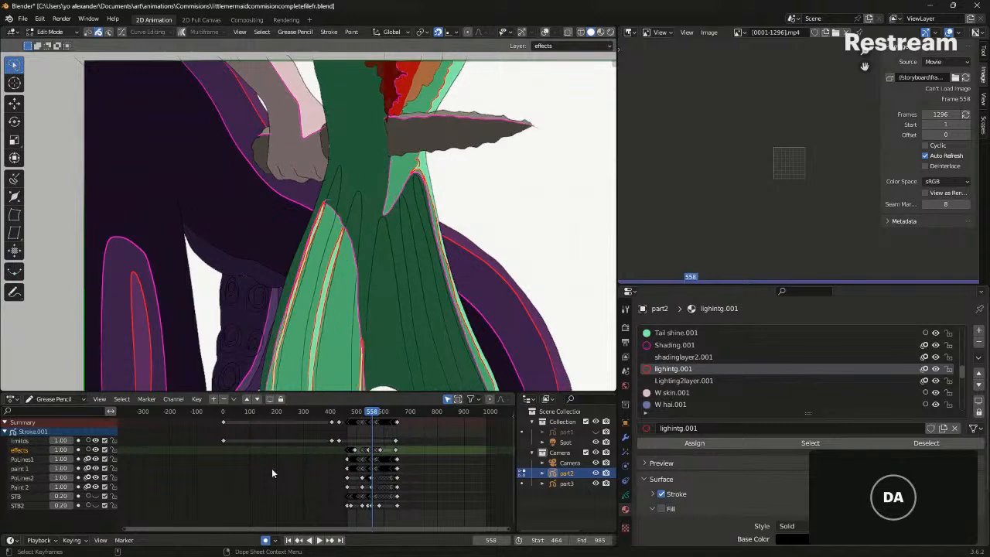
Hide and show the effects layer repeatedly to compare the whole frame 558 drawing with and without it
left_click(96, 450)
left_click(96, 450)
left_click(96, 450)
left_click(95, 450)
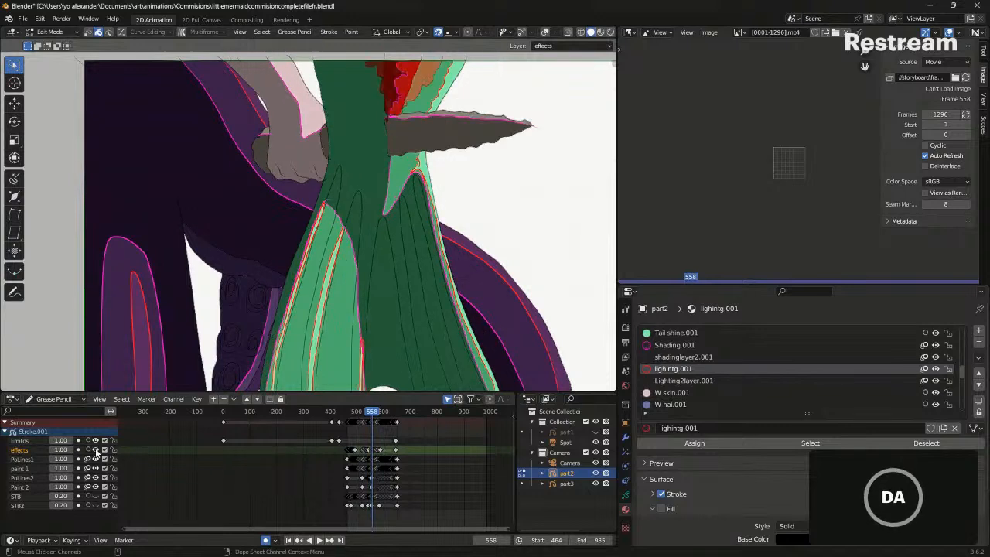
left_click(96, 450)
left_click(96, 450)
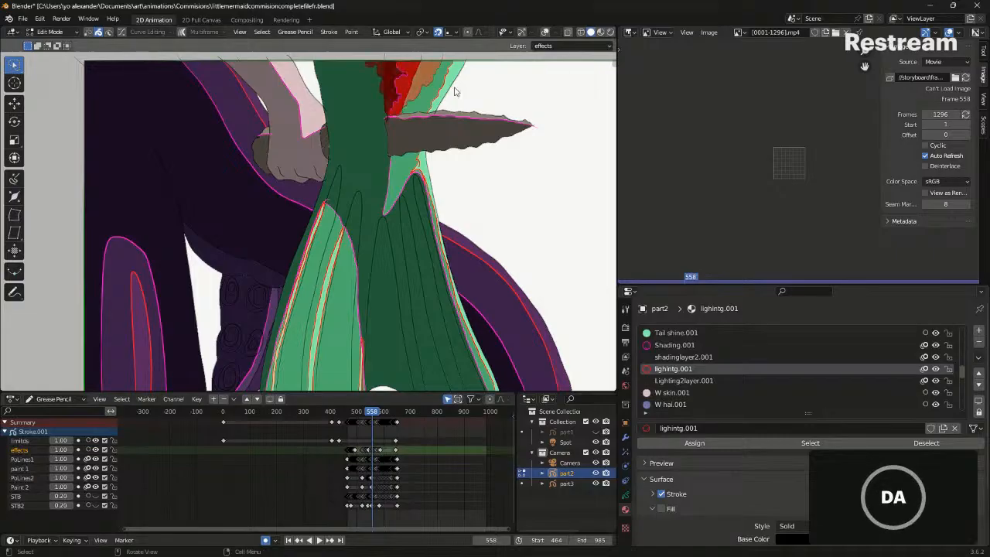
Examine the blood wound above the knife up close by hiding and showing the effects layer
scroll(333, 267, "up", 8)
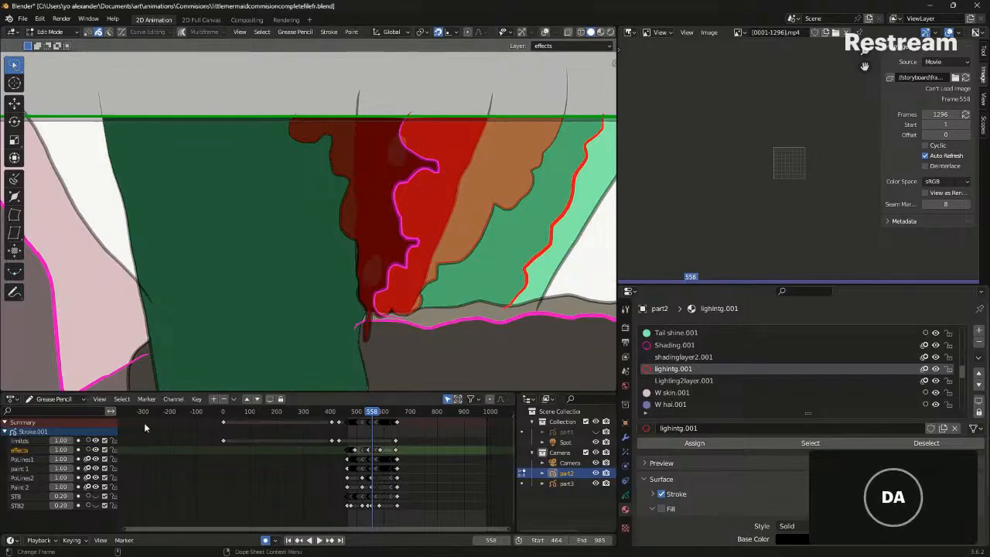
left_click(95, 449)
left_click(95, 449)
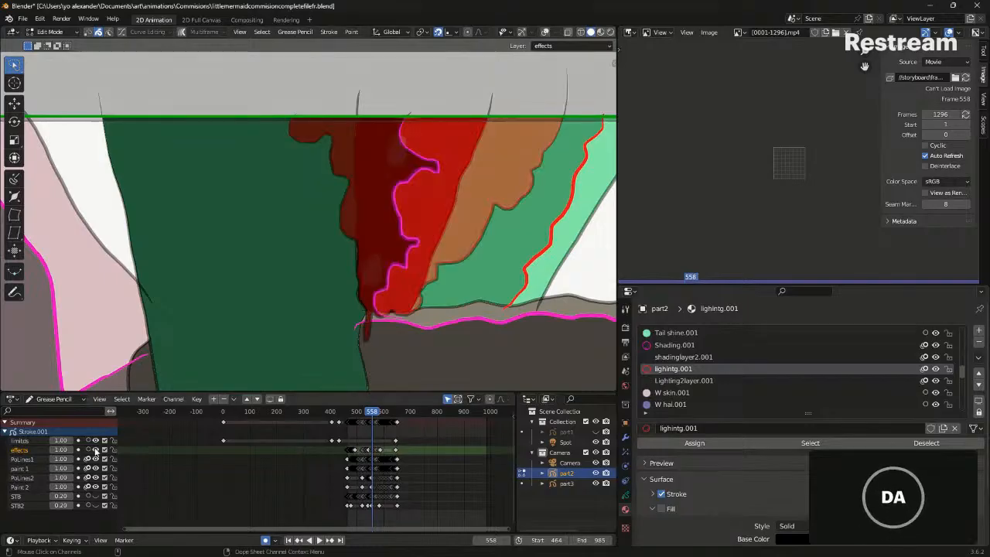
left_click(95, 449)
left_click(95, 449)
left_click(95, 450)
left_click(95, 449)
left_click(95, 449)
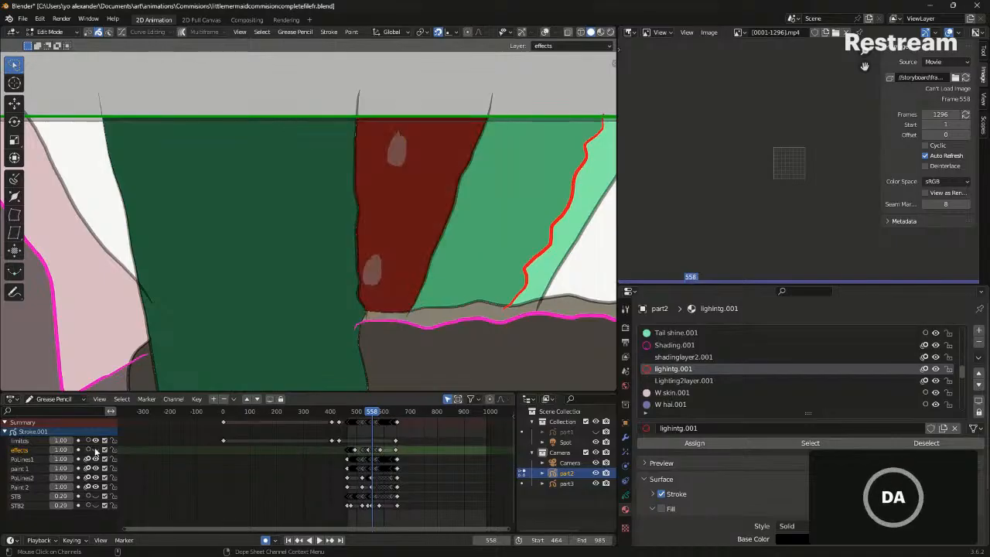
left_click(95, 449)
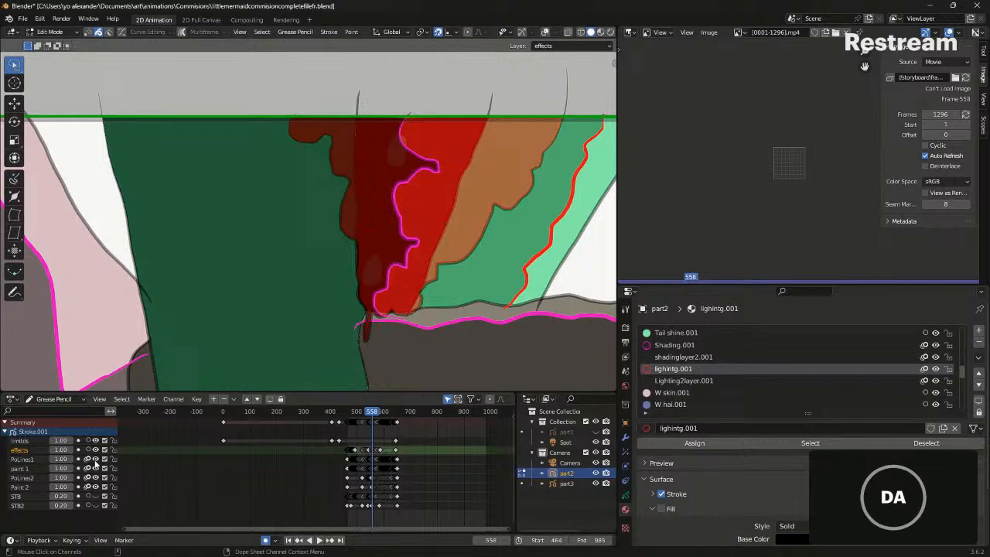
Toggle the PoLines1 and paint 1 layers off and on to compare lines and fills around the wound
left_click(95, 459)
left_click(95, 459)
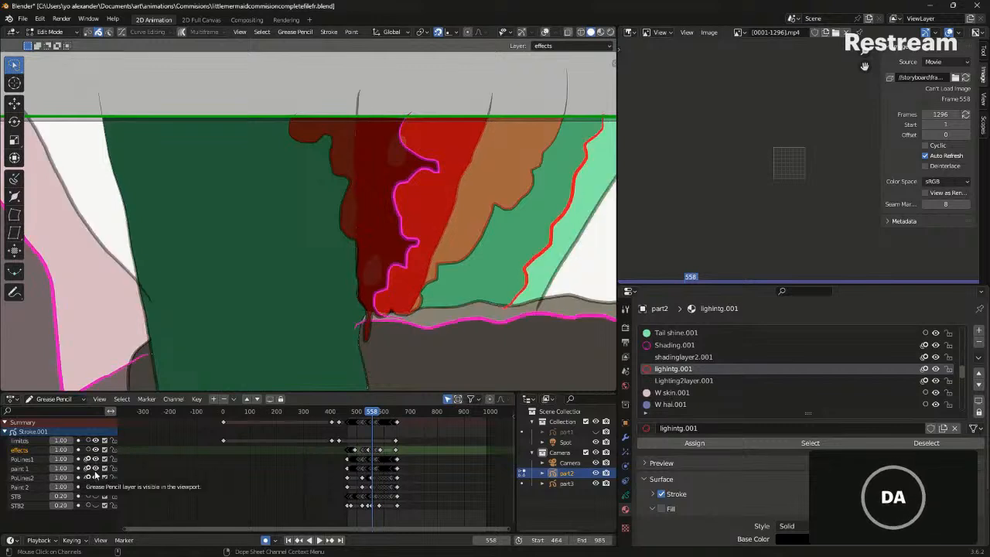
left_click(94, 474)
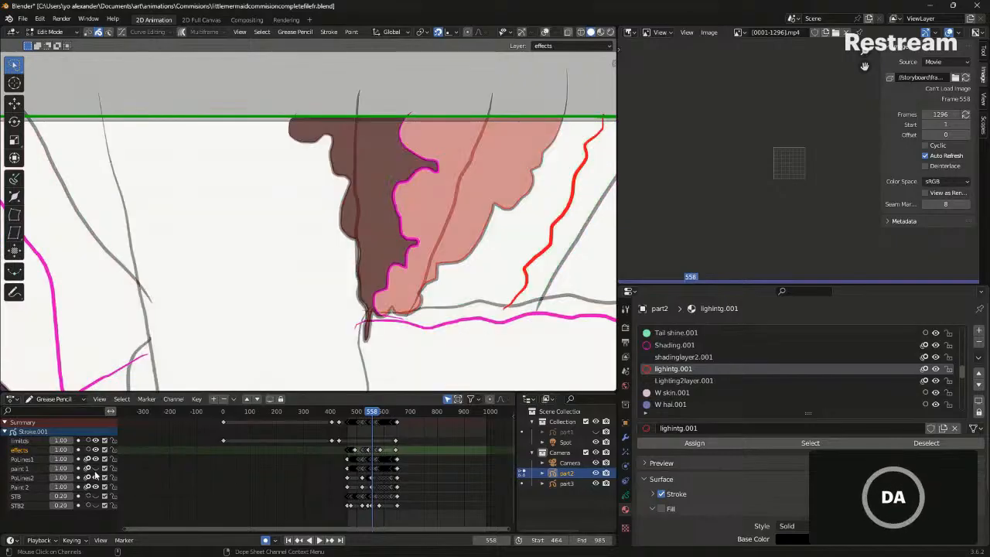
left_click(94, 474)
left_click(94, 473)
left_click(94, 474)
left_click(95, 474)
left_click(94, 473)
left_click(94, 473)
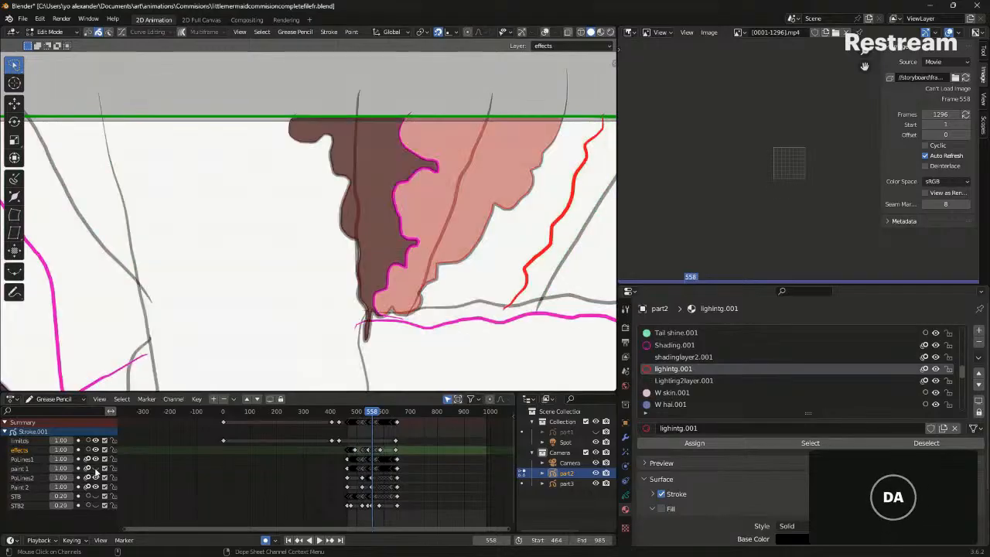
left_click(95, 471)
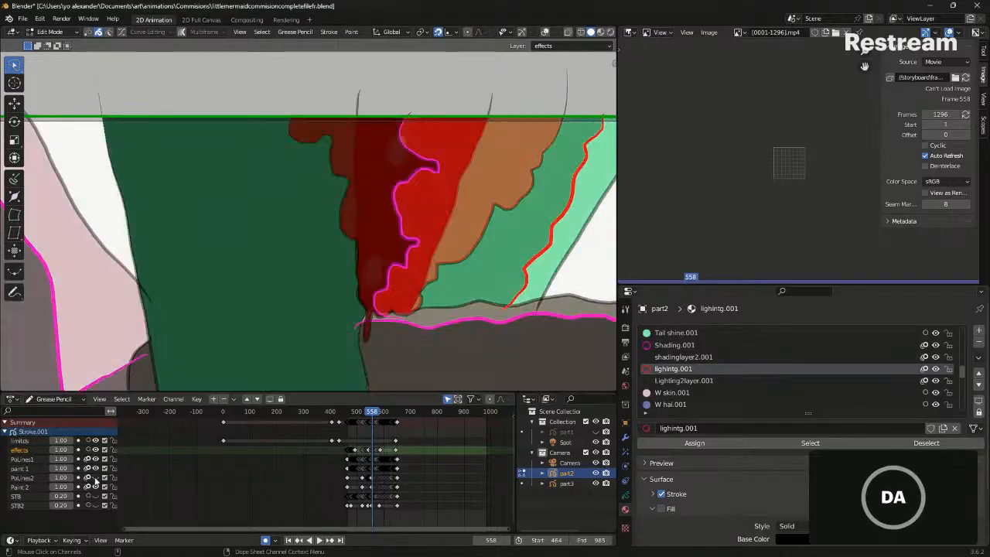
Make the paint 1 layer active and inspect its fills around the knife and tail
left_click(133, 471)
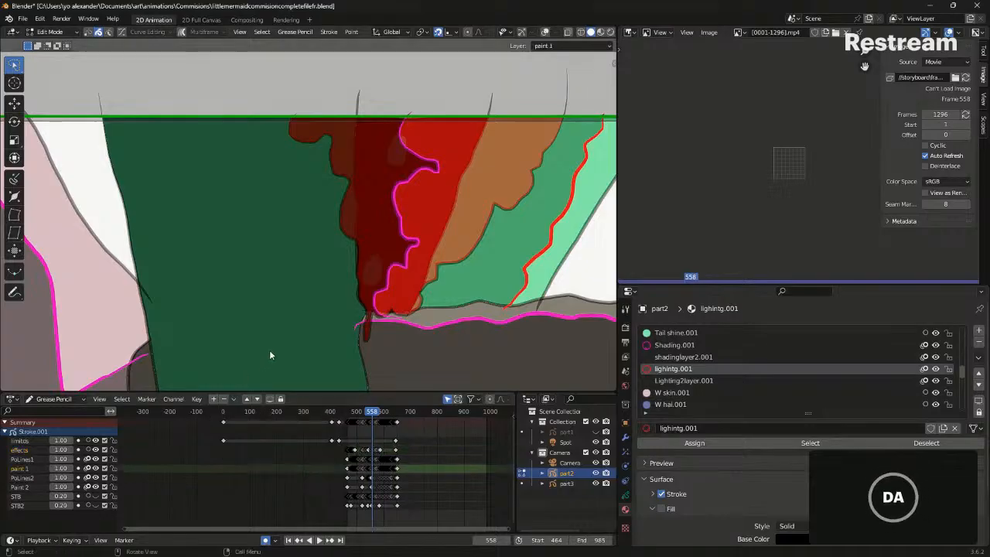
scroll(362, 262, "up", 3)
scroll(361, 261, "down", 4)
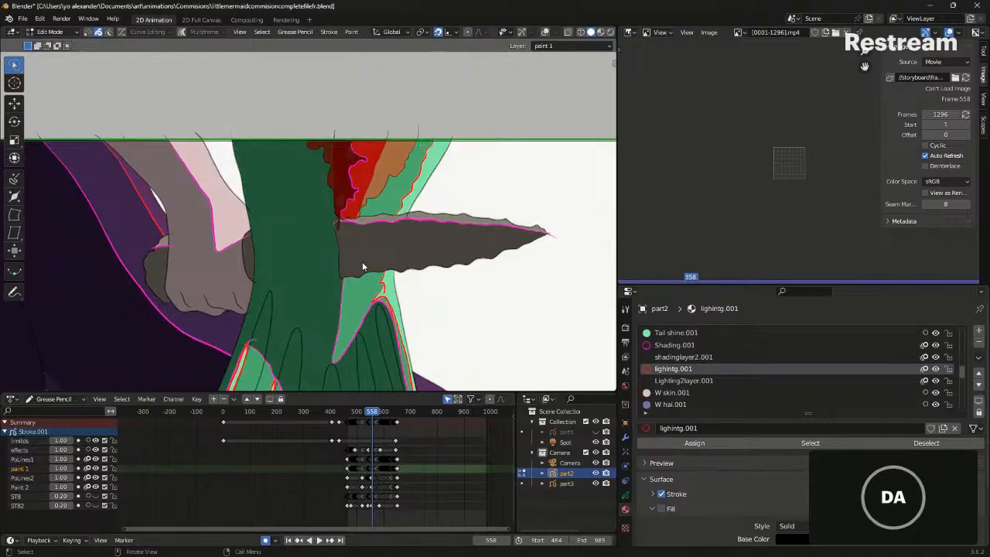
scroll(424, 189, "up", 3)
scroll(417, 193, "down", 2)
middle_click_drag(350, 209, 368, 174, "shift")
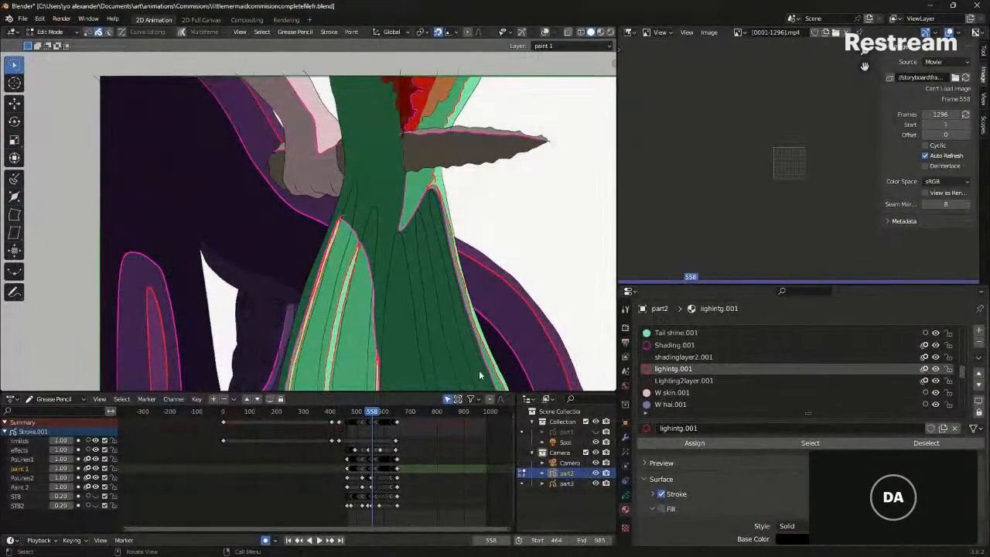
Open part2's modifiers and examine the outlines between the dark purple tentacle fills up close
middle_click_drag(411, 458, 348, 459)
middle_click_drag(448, 255, 408, 223, "shift")
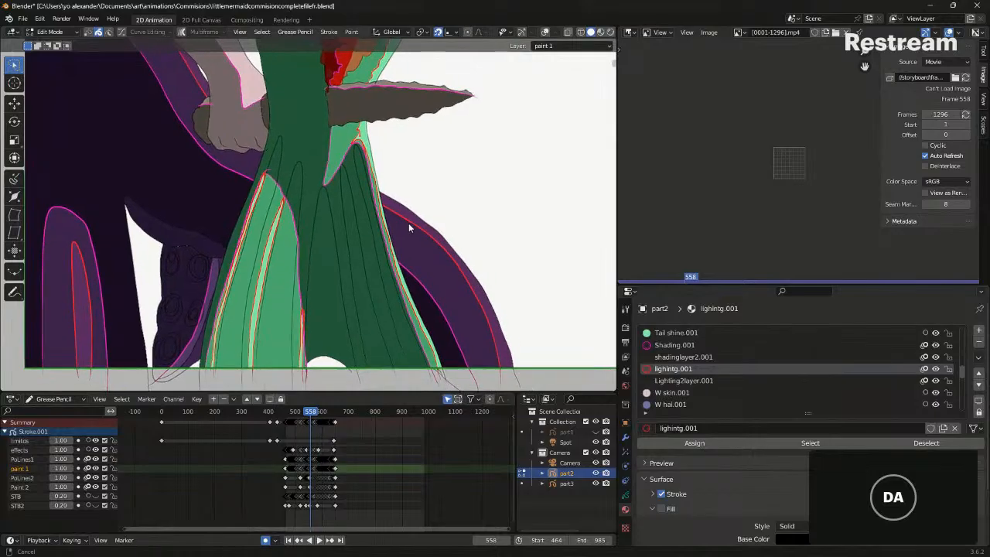
left_click(625, 437)
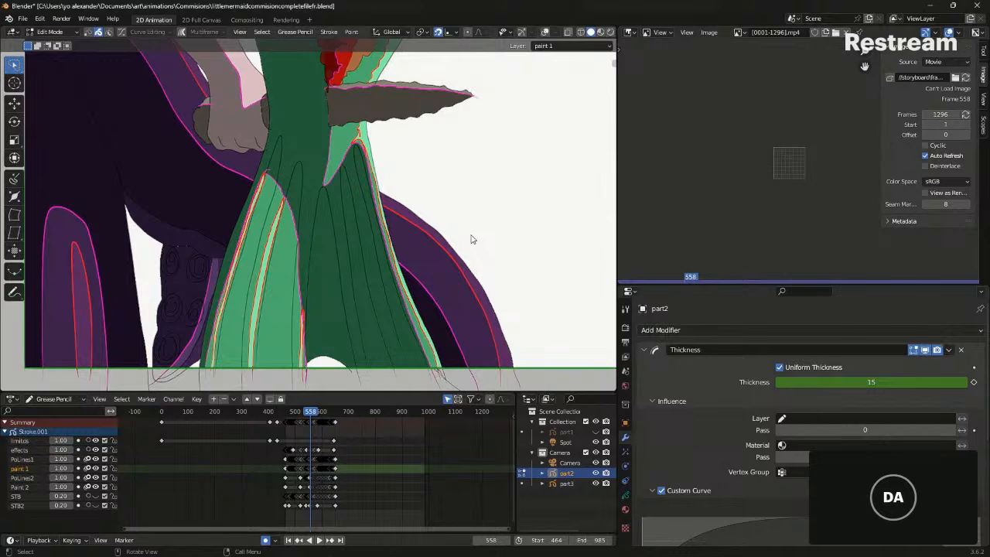
middle_click_drag(184, 241, 320, 237, "shift")
scroll(321, 236, "up", 1)
scroll(321, 236, "up", 4)
scroll(365, 262, "up", 2)
middle_click_drag(446, 319, 399, 243, "shift")
scroll(399, 243, "up", 4)
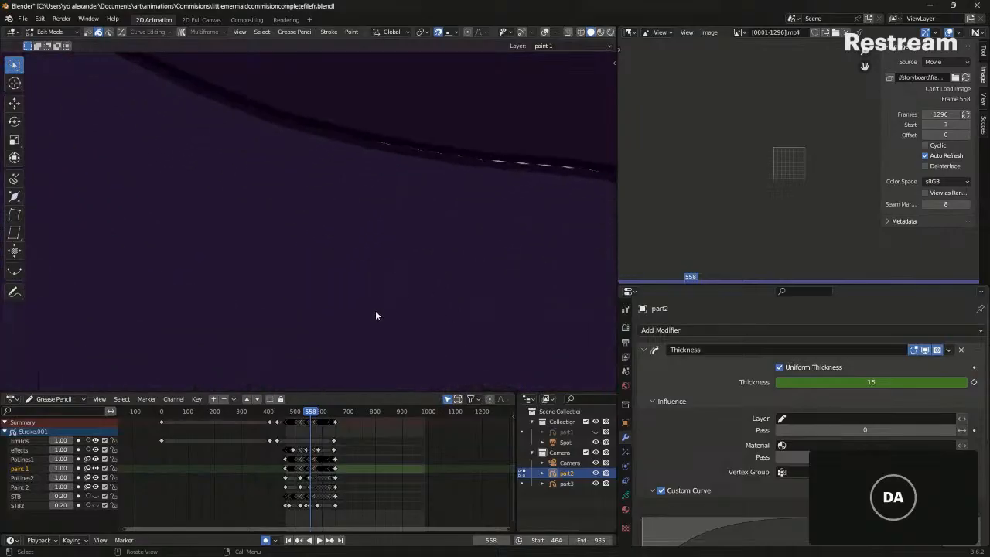
middle_click_drag(375, 311, 387, 214, "shift")
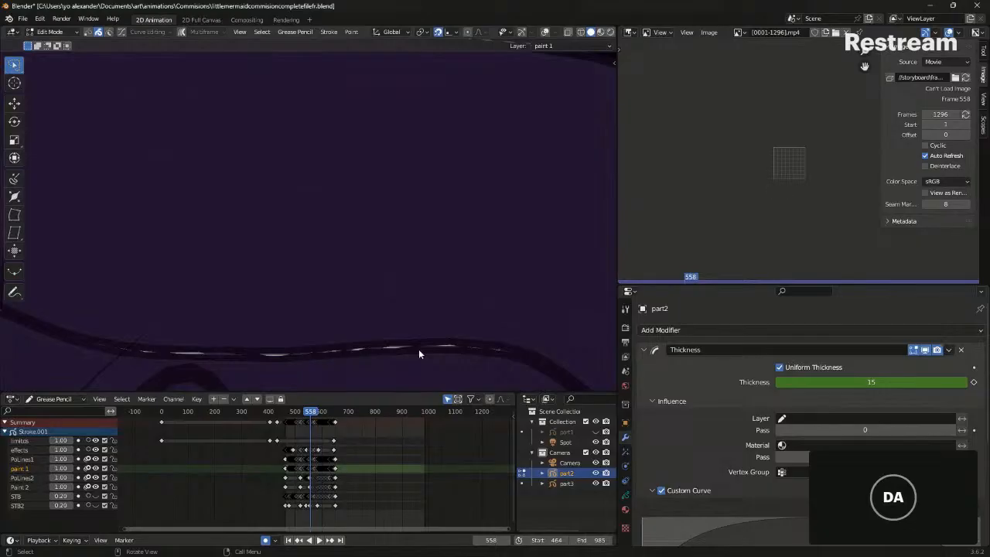
Turn off the viewport display of part2's Thickness and Thickness.001 modifiers, and save the file
left_click(924, 351)
key("ctrl+s")
mouse_move(470, 316)
middle_mouse_down("shift")
mouse_move(497, 305)
mouse_move(570, 230)
mouse_move(400, 316)
middle_mouse_up("shift")
left_click(644, 350)
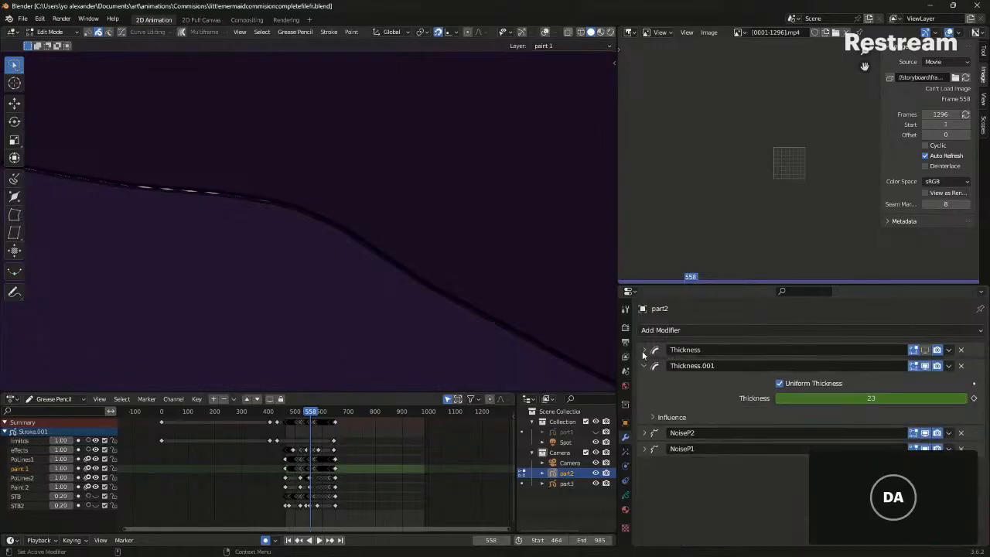
left_click(925, 366)
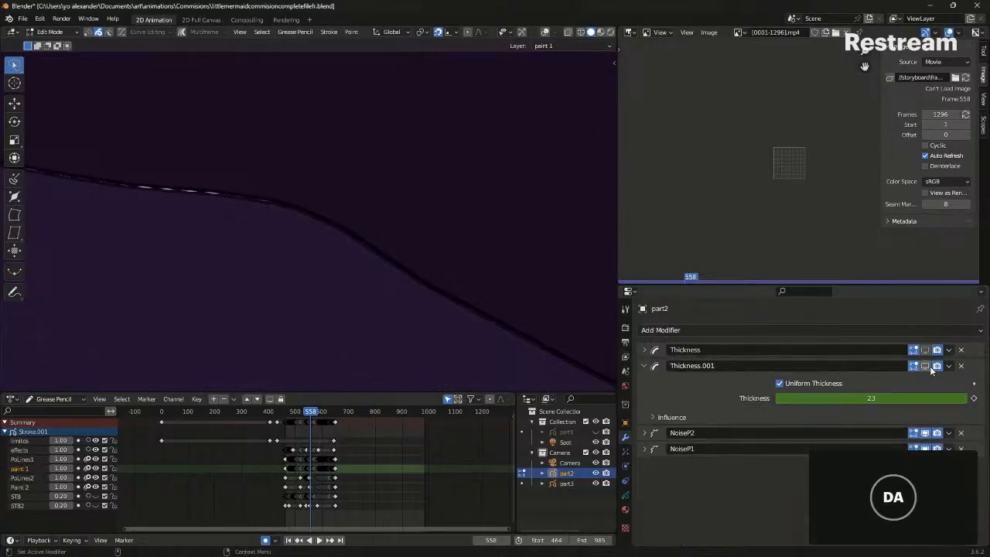
Compare the seam between the purple tentacle fills at near and far zoom, and save the file
middle_click_drag(449, 241, 524, 189, "shift")
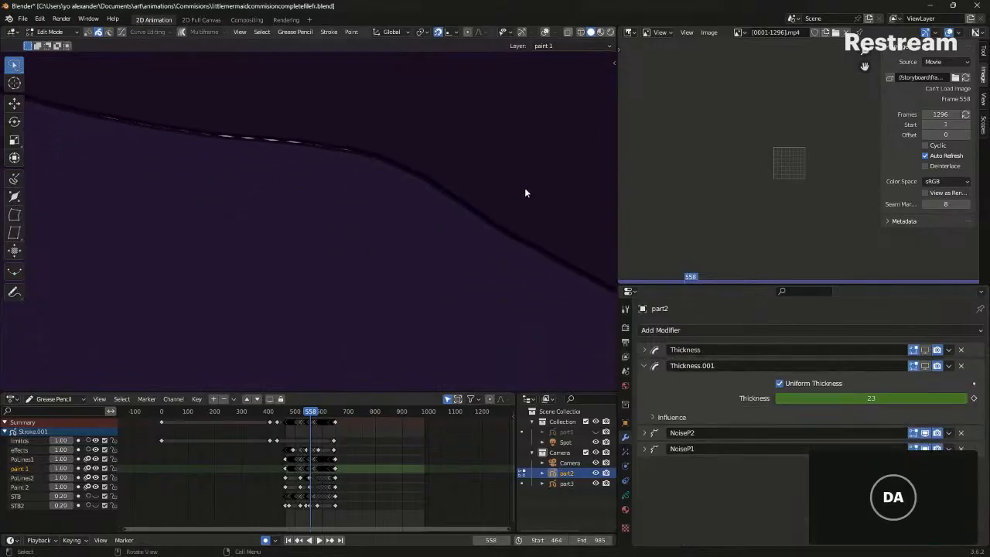
scroll(406, 202, "down", 2)
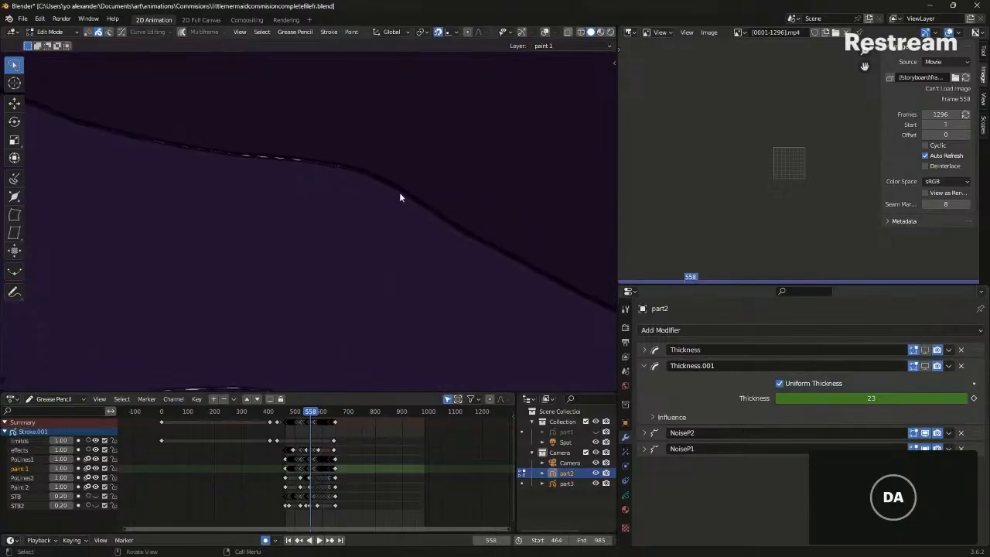
scroll(413, 201, "down", 8)
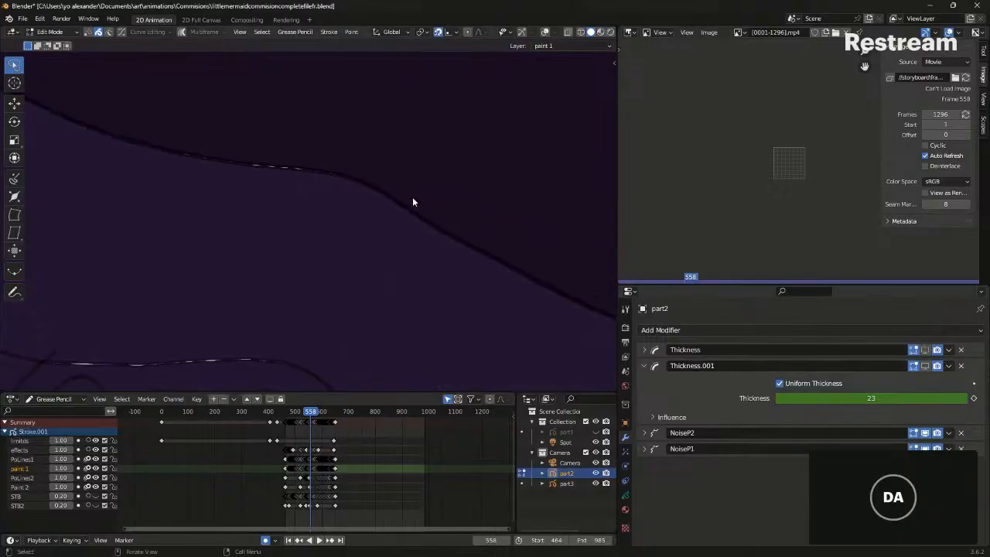
scroll(413, 202, "up", 10)
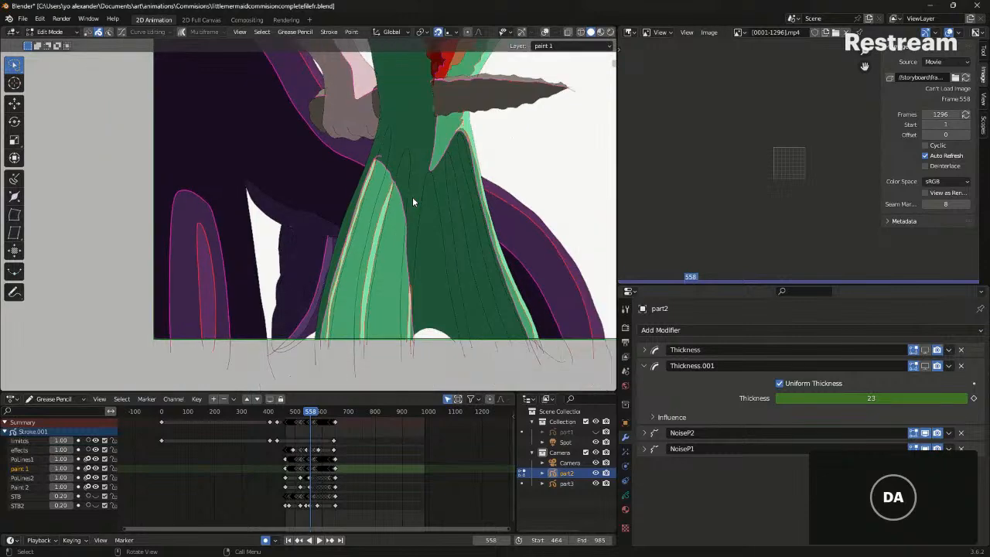
scroll(413, 202, "down", 5)
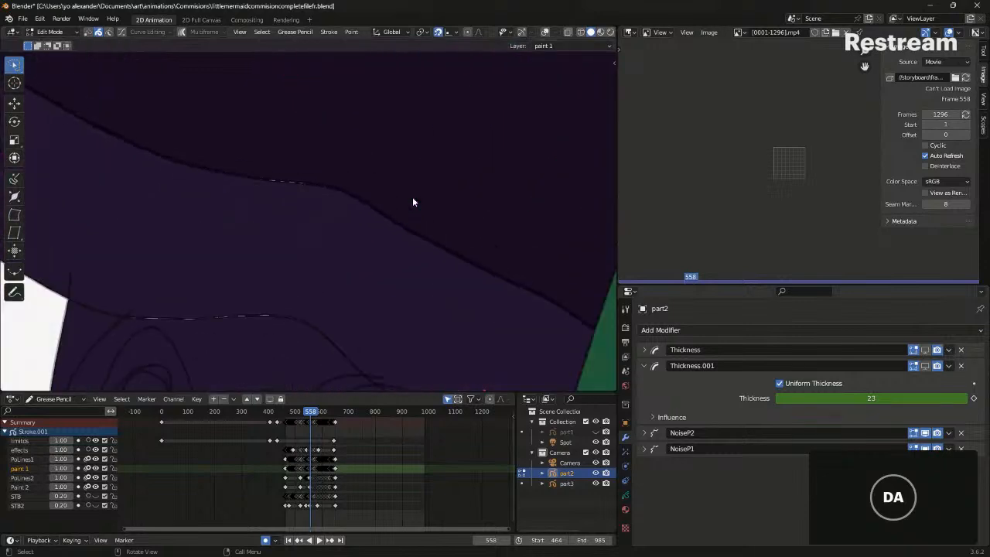
scroll(412, 202, "up", 5)
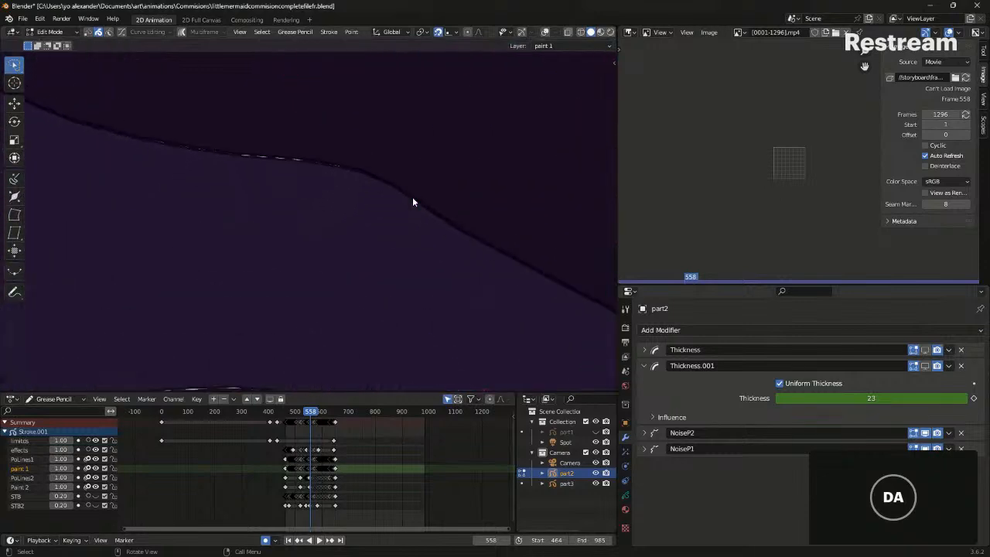
scroll(345, 243, "up", 2)
scroll(345, 244, "up", 2)
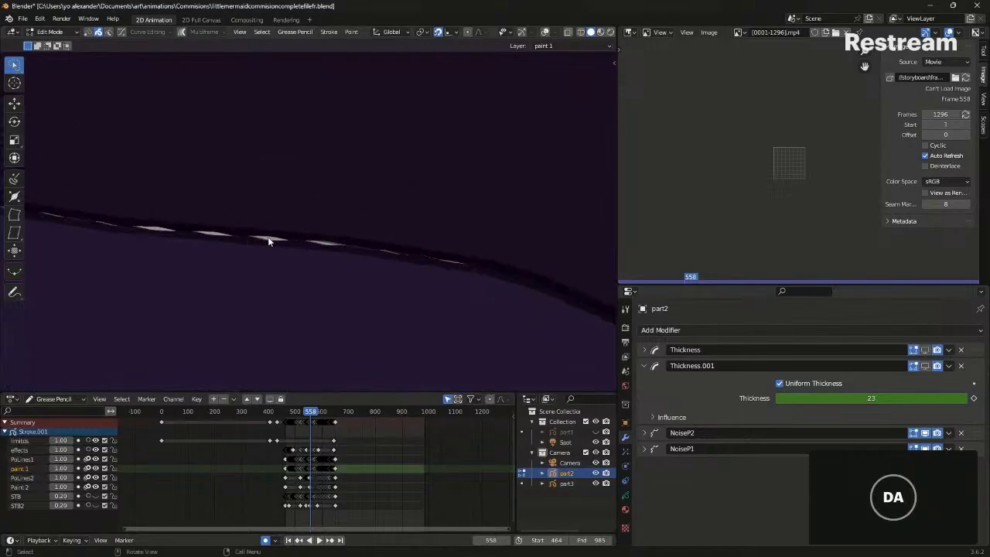
scroll(264, 242, "down", 6)
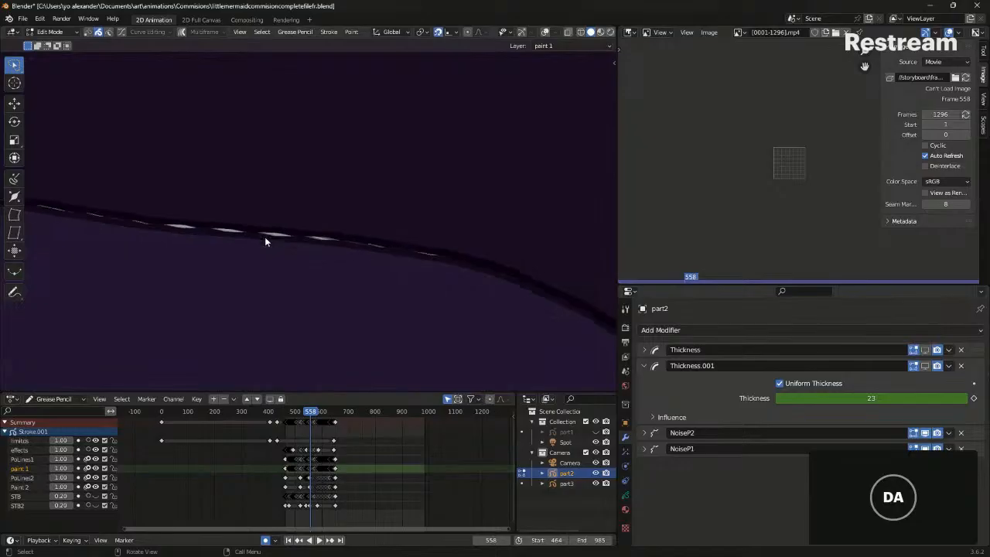
scroll(265, 242, "down", 2)
key("ctrl+s")
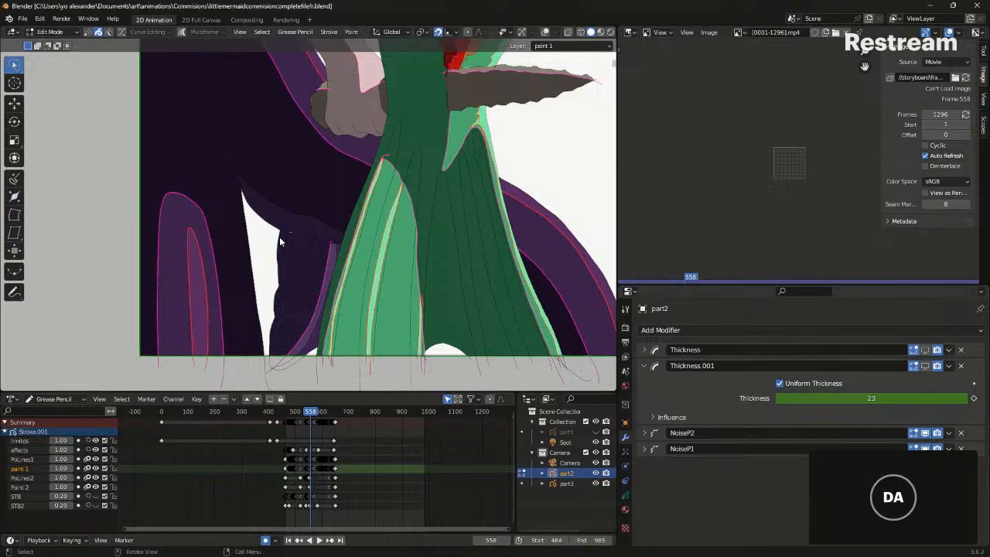
In Draw Mode, draw the outline of a hair lock with pointed strands on the white background, using the lighintg.001 material
key("ctrl+Tab")
key("ctrl+Tab")
left_click(473, 220)
middle_click_drag(483, 219, 328, 261, "shift")
middle_click_drag(400, 224, 433, 273, "shift")
scroll(426, 249, "up", 4)
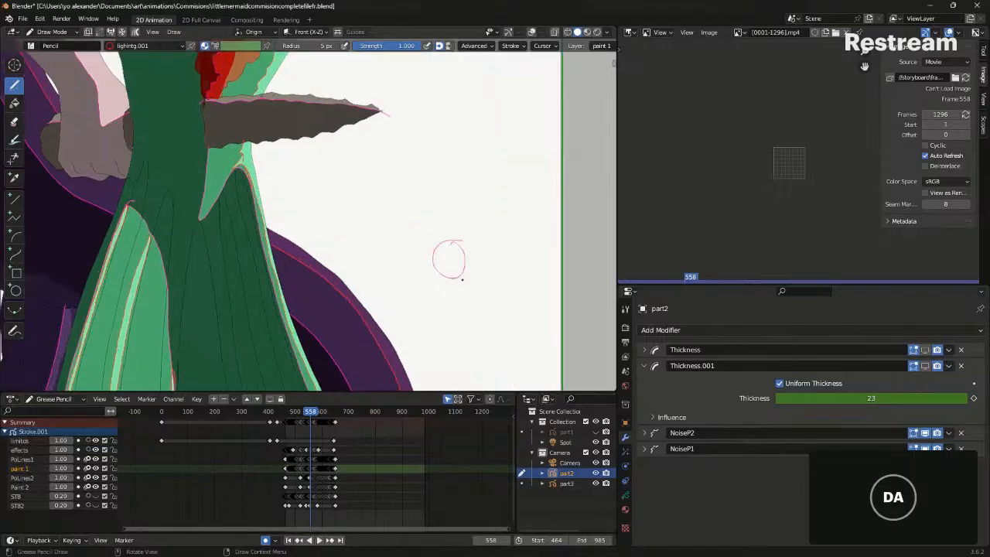
middle_click_drag(472, 259, 366, 210, "shift")
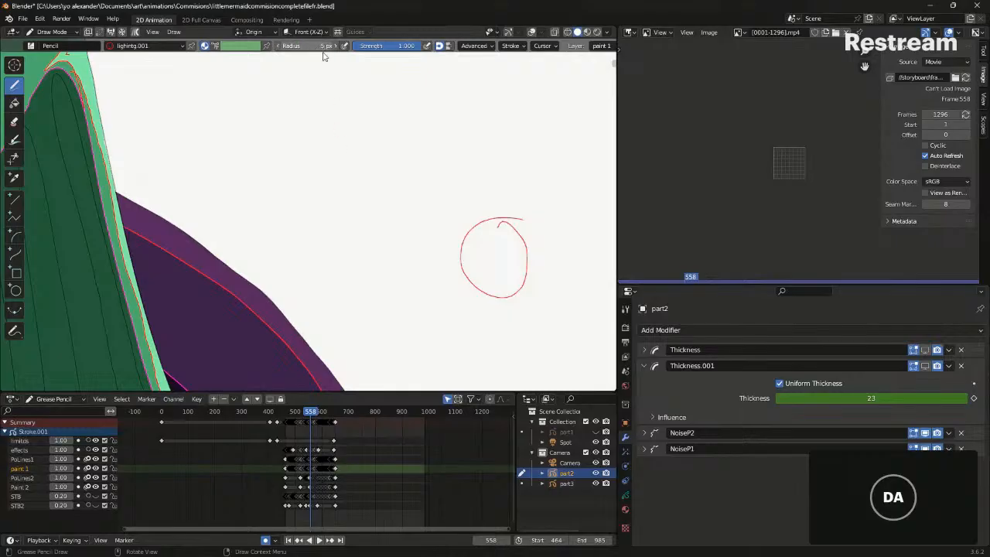
key("ctrl+z")
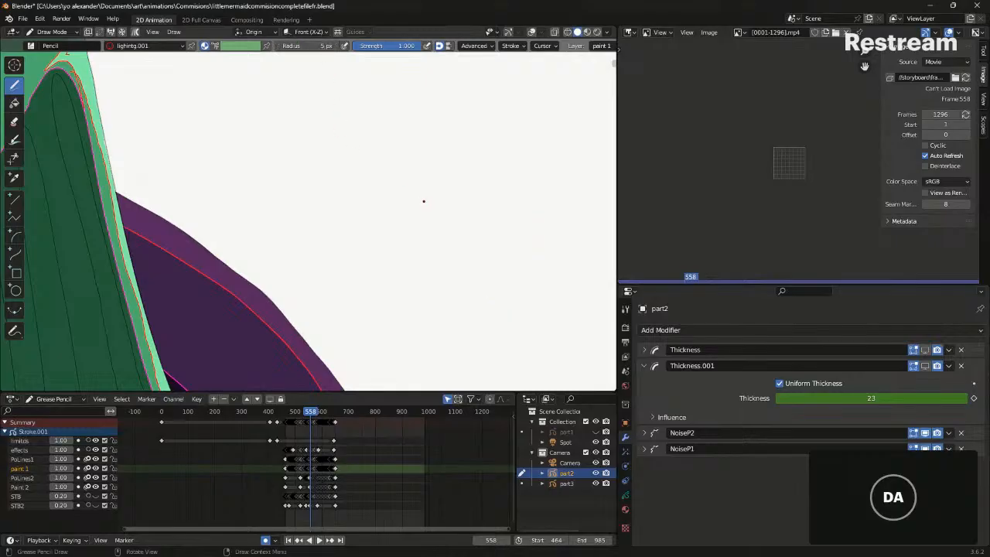
mouse_move(405, 126)
left_mouse_down()
mouse_move(408, 265)
mouse_move(429, 153)
mouse_move(486, 256)
mouse_move(474, 185)
left_mouse_up()
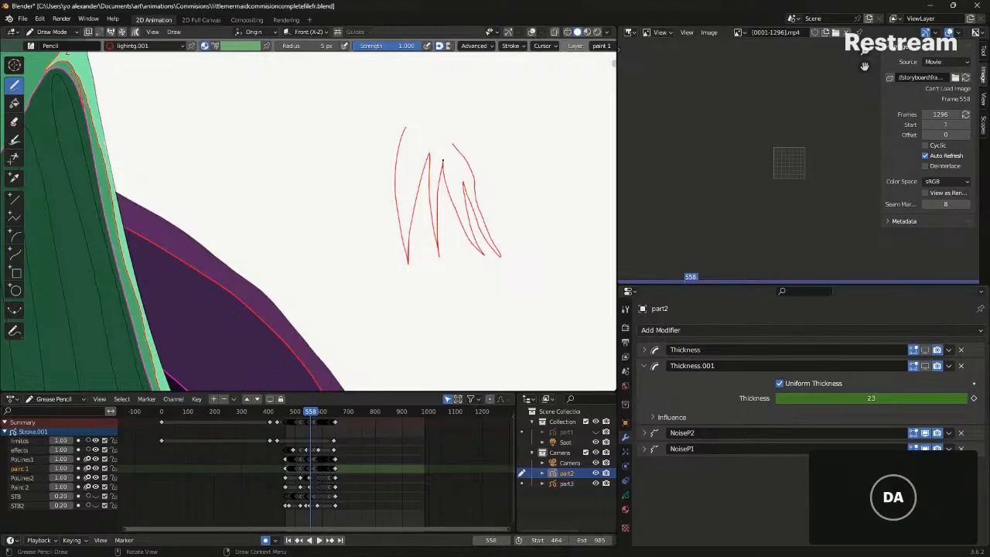
Fill the hair lock outline with the P hair.001 material using the Fill tool
key("ctrl+Tab")
key("shift+space")
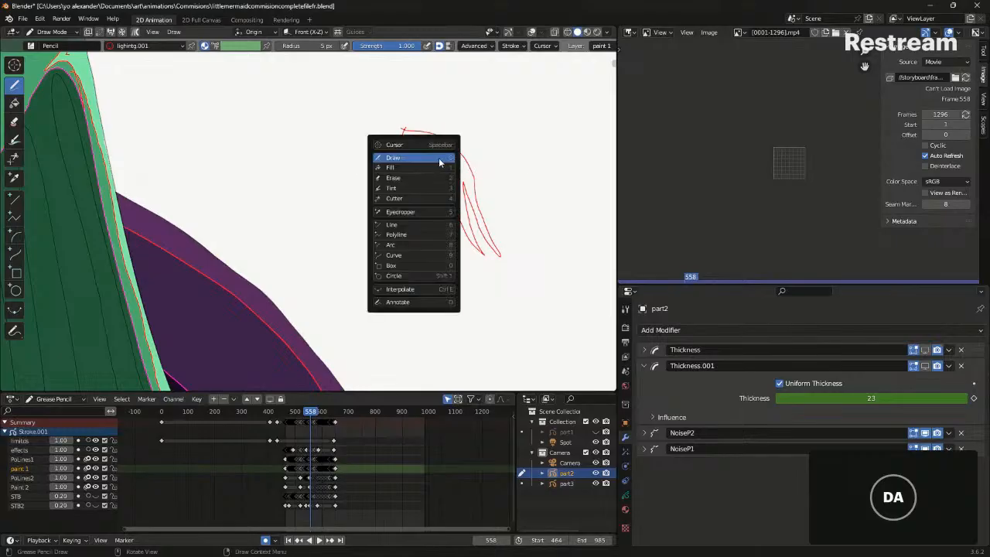
left_click(435, 168)
left_click(625, 509)
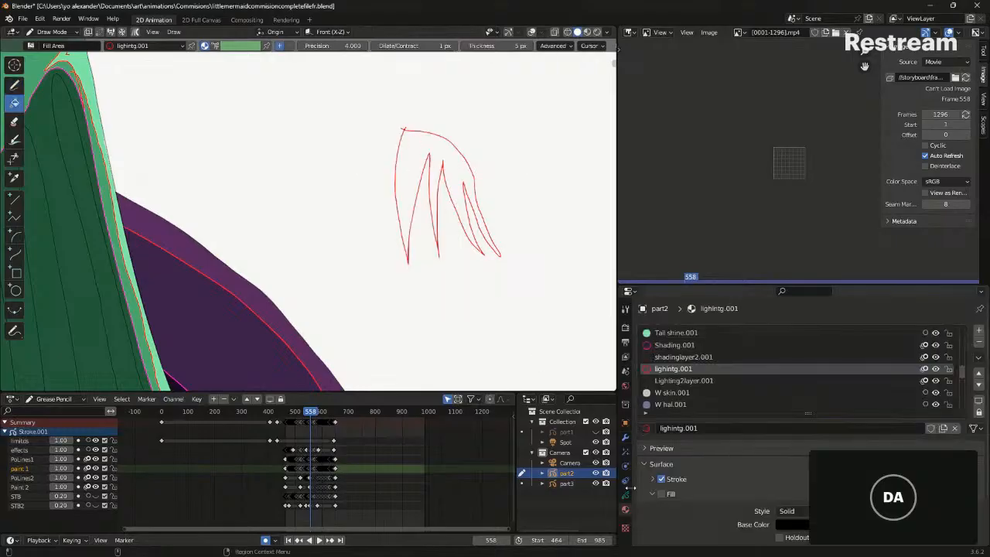
left_click(680, 332)
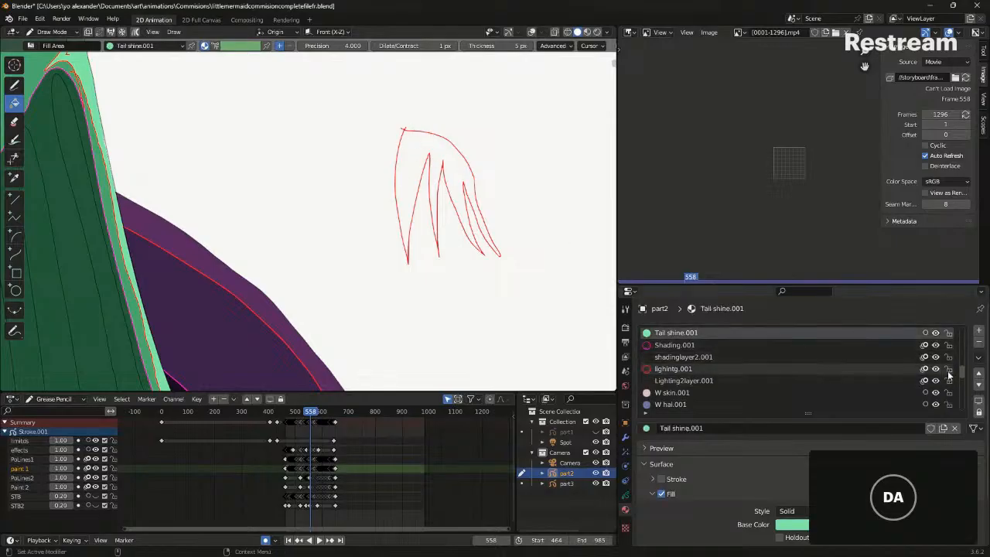
scroll(959, 372, "up", 5)
left_click(702, 392)
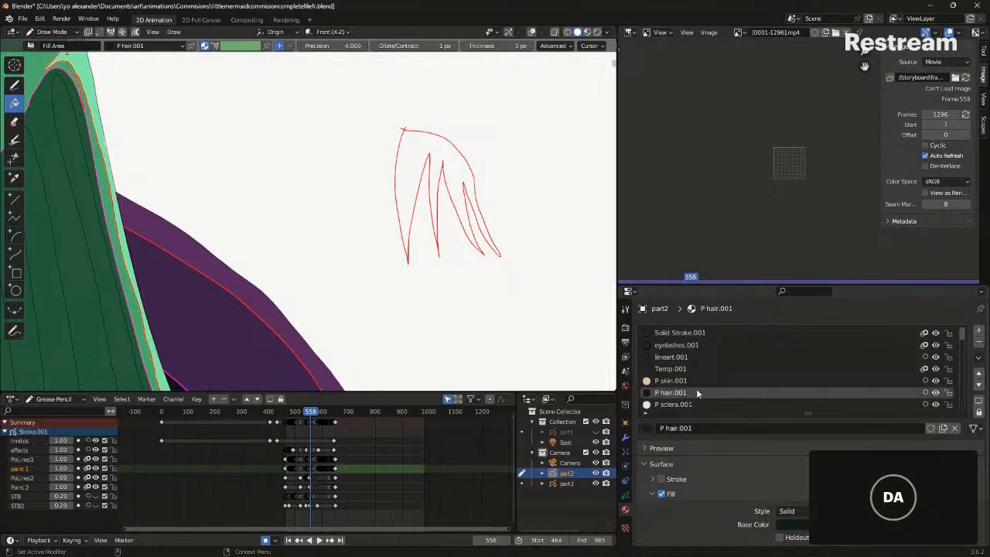
left_click(418, 157)
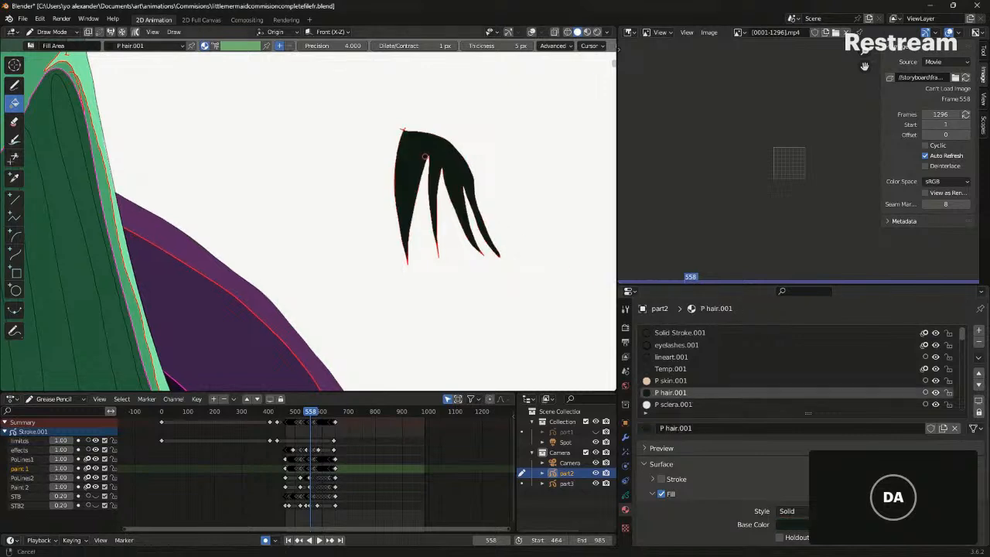
Examine how far the fill reaches into the pointed tips of the hair strands
scroll(386, 160, "up", 3)
scroll(369, 158, "up", 2)
middle_click_drag(518, 247, 396, 201, "shift")
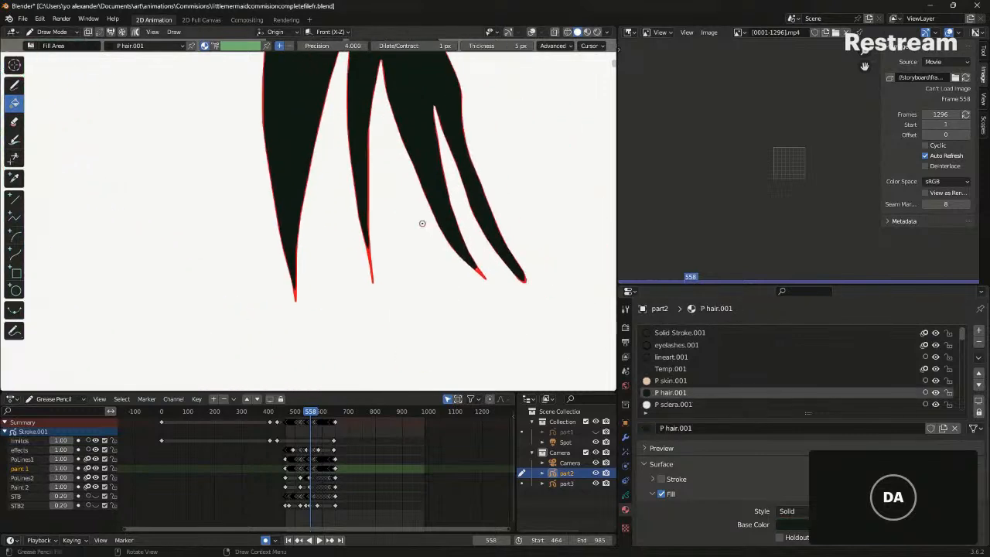
mouse_move(489, 262)
middle_mouse_down("shift")
mouse_move(439, 236)
mouse_move(438, 209)
mouse_move(239, 200)
middle_mouse_up("shift")
scroll(440, 236, "up", 8)
middle_click_drag(439, 245, 366, 235, "shift")
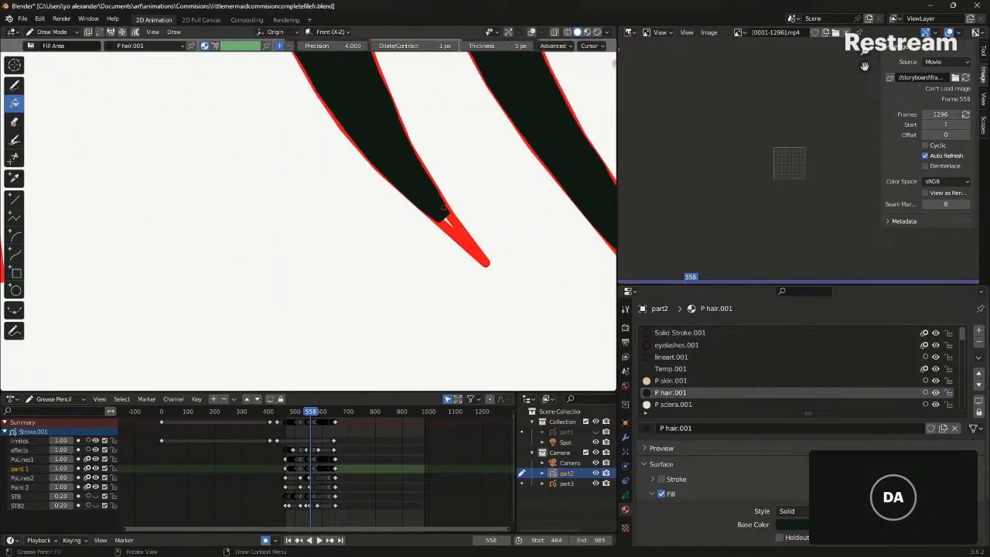
left_click(465, 240)
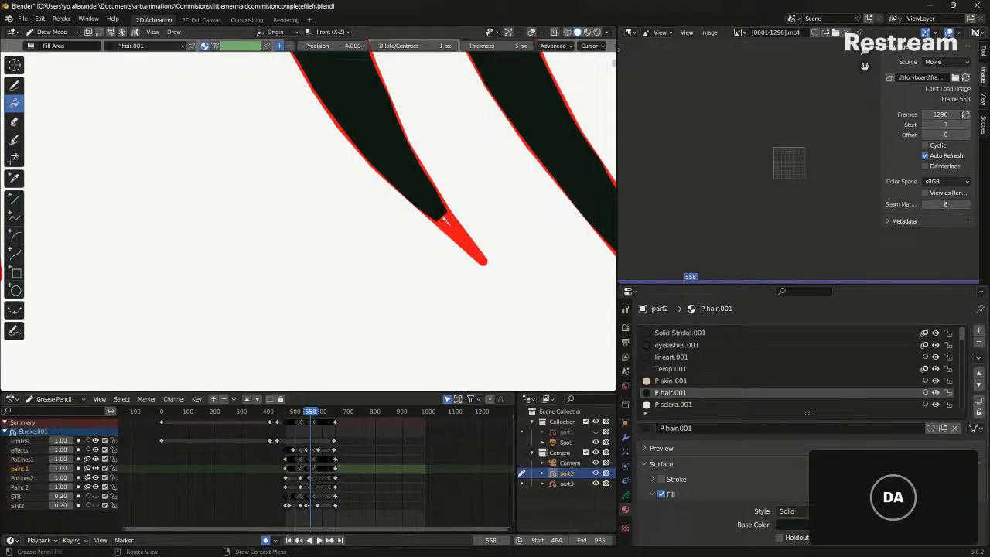
middle_click_drag(439, 198, 437, 265, "shift")
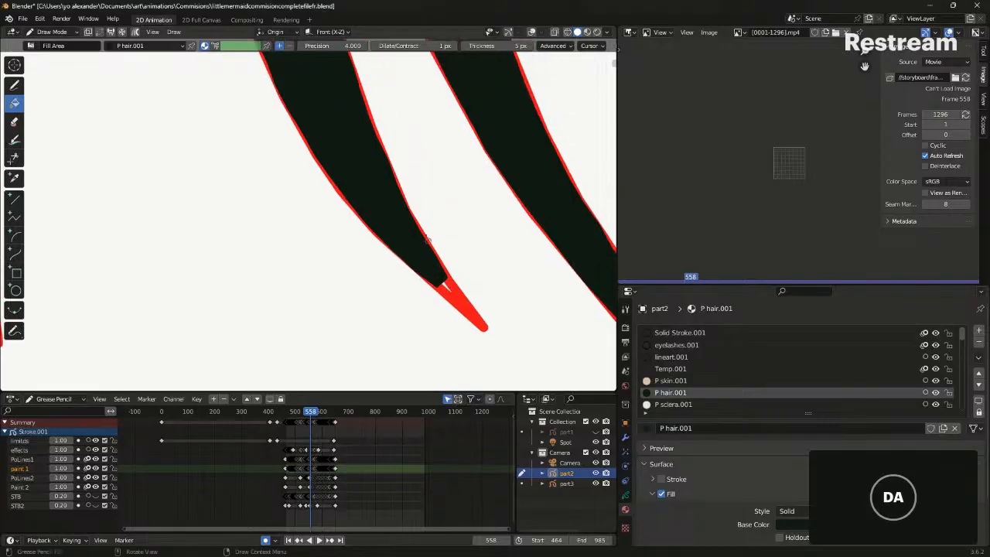
scroll(403, 212, "down", 6)
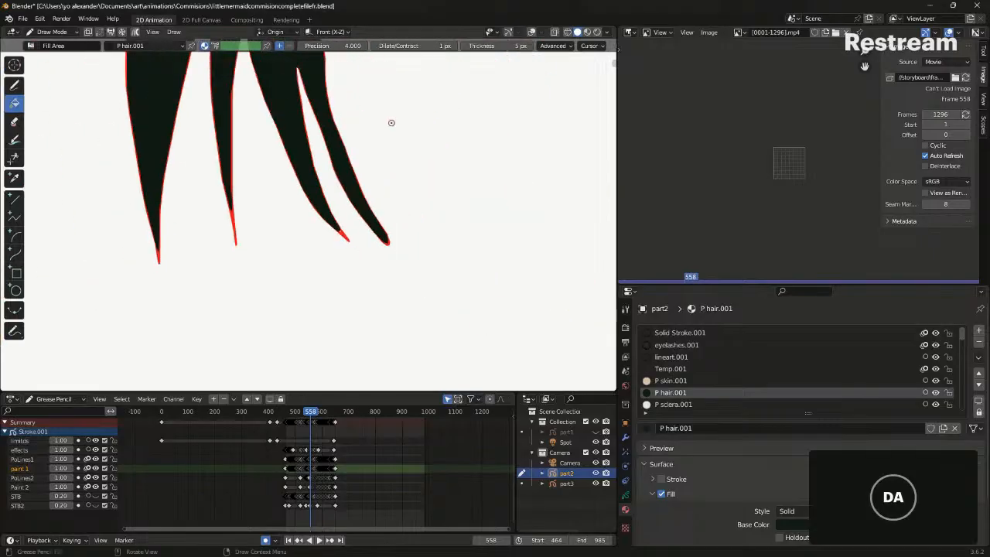
Delete the points of the dark fill inside the hair lock in Edit Mode, leaving only the red outline
middle_click_drag(379, 164, 430, 222, "shift")
key("Tab")
left_click_drag(372, 143, 375, 148)
key("x")
left_click(375, 155)
middle_click_drag(387, 166, 410, 209, "shift")
scroll(411, 205, "down", 2)
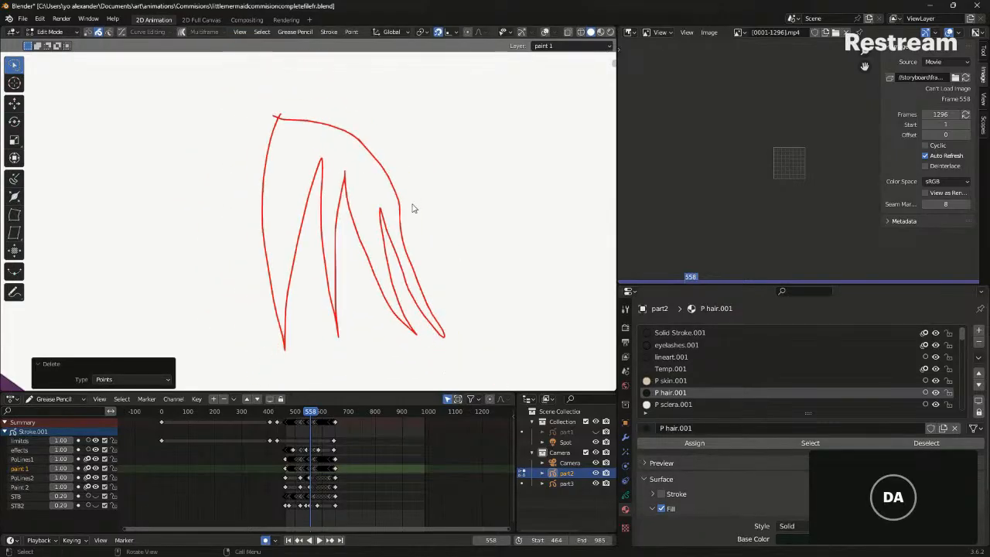
Normalize the thickness of the hair lock's red outline strokes to 30
left_click_drag(423, 143, 416, 142)
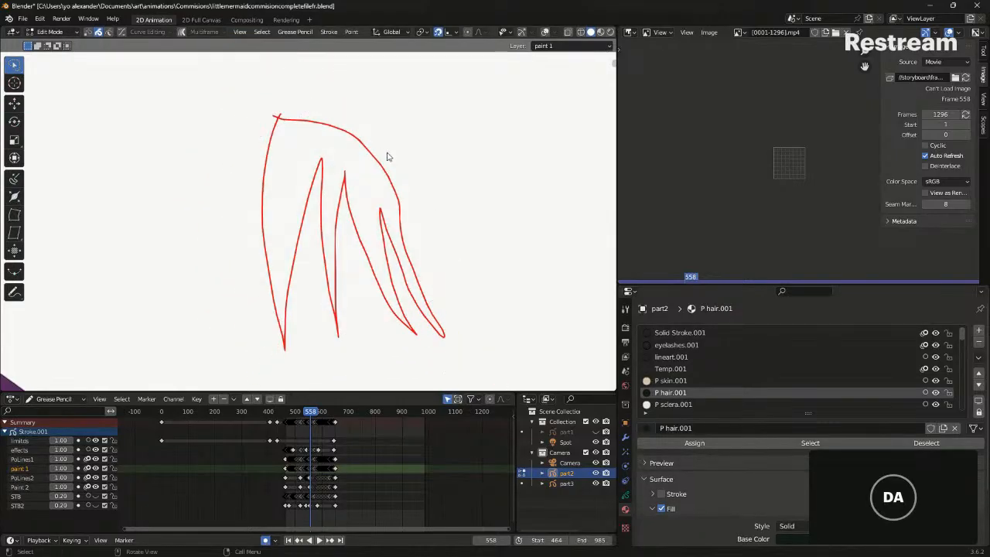
left_click(328, 31)
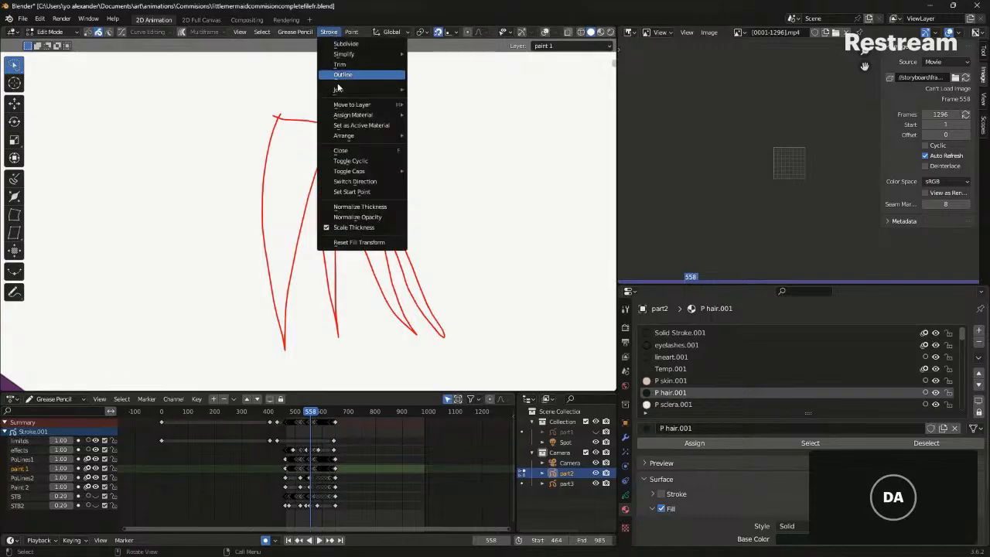
left_click(386, 208)
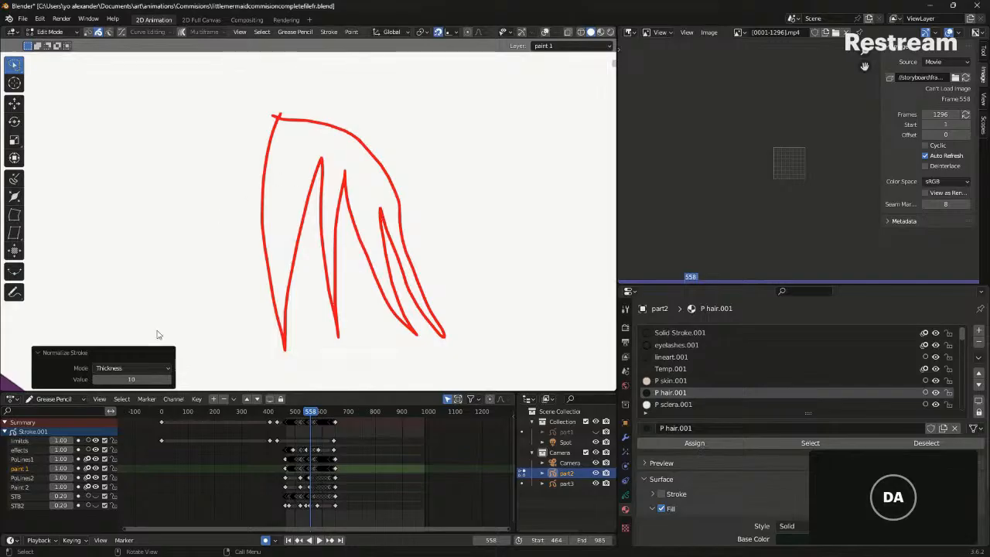
left_click(147, 382)
type("30")
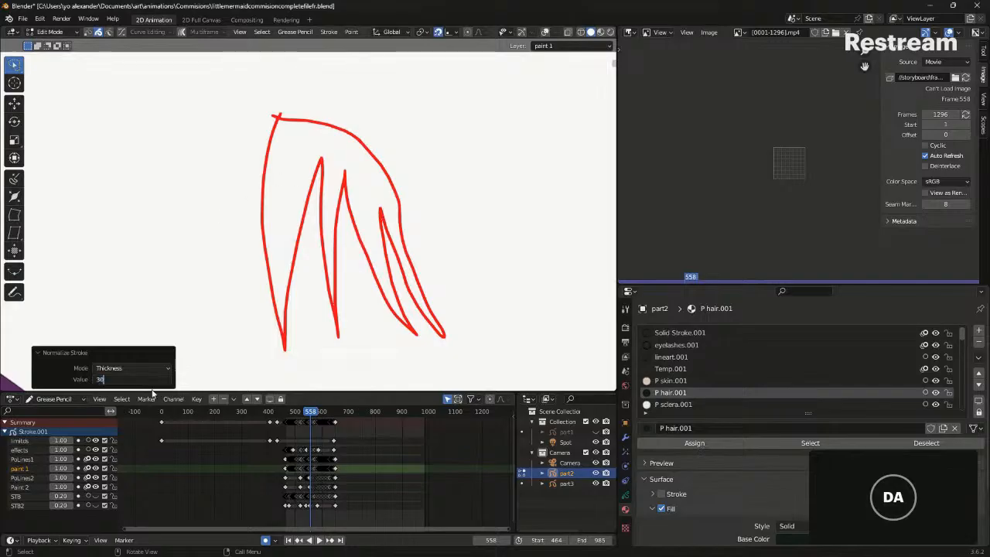
key("Return")
Fill the thickened hair lock outline with P hair.001 in Draw Mode and inspect the strand tips
key("ctrl+Tab")
left_click(334, 189)
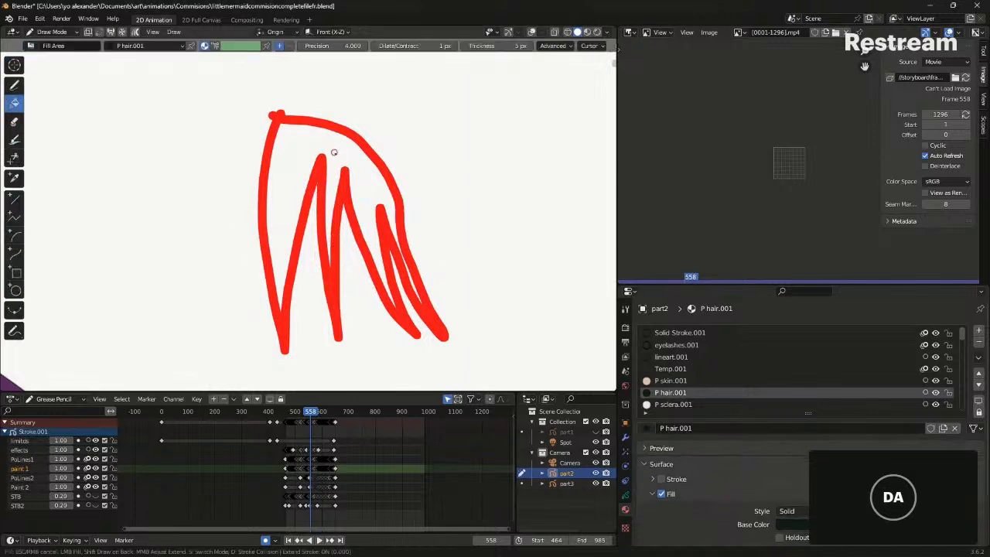
left_click(336, 155)
middle_click_drag(420, 322, 359, 241, "shift")
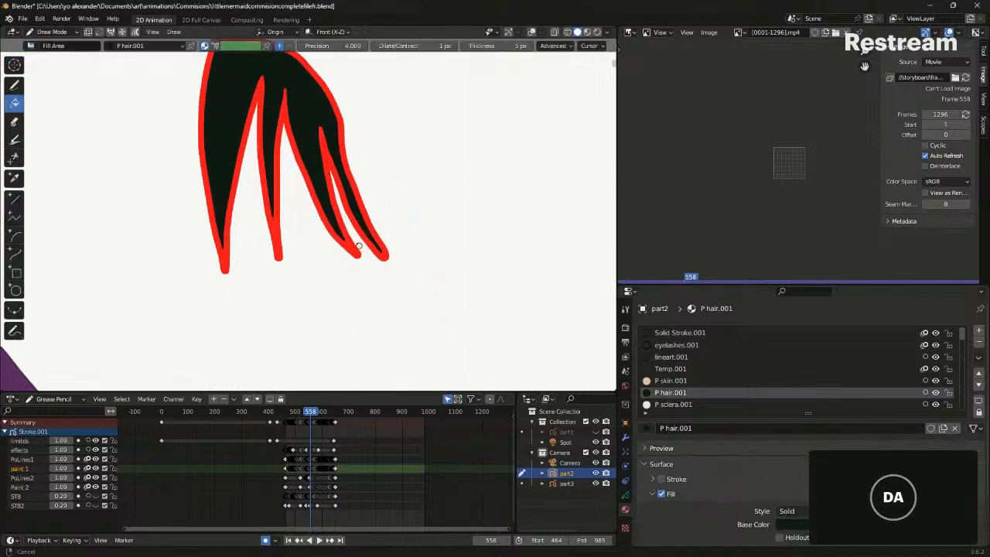
scroll(354, 237, "up", 1)
scroll(352, 237, "up", 2)
Show the viewport overlays in Edit Mode and select the hair lock's red outline strokes
key("Tab")
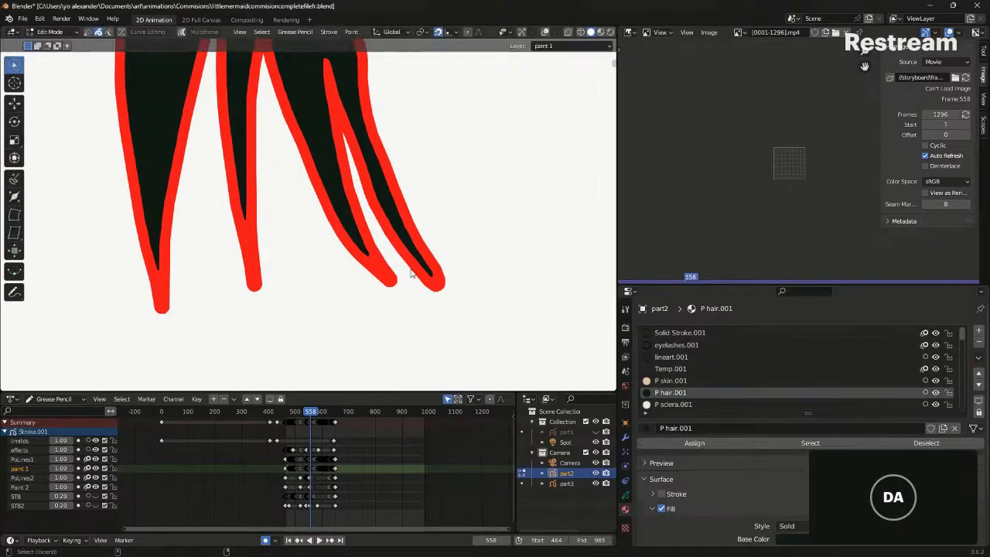
middle_click_drag(411, 272, 450, 303, "shift")
left_click(406, 270)
left_click(384, 224)
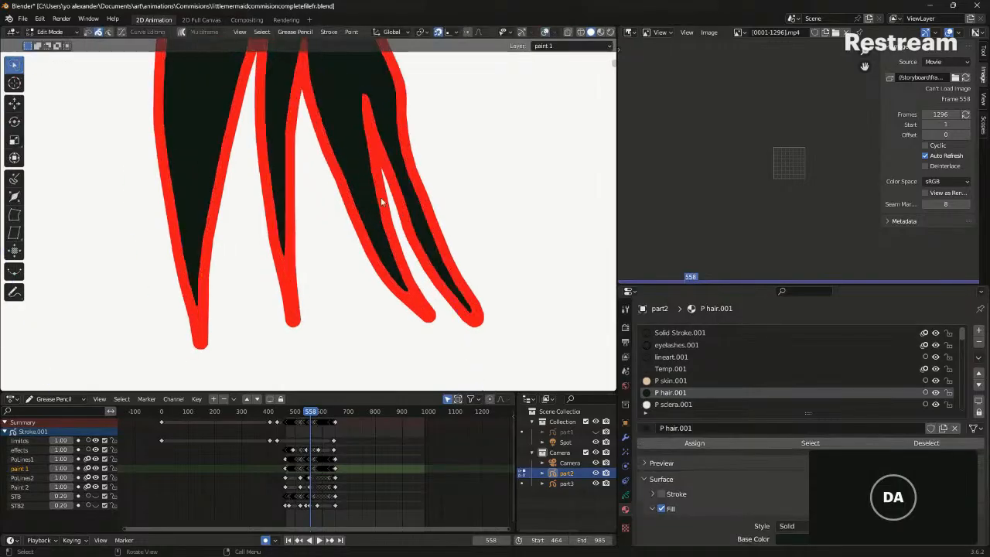
middle_click_drag(328, 163, 391, 239, "shift")
key("shift+alt+z")
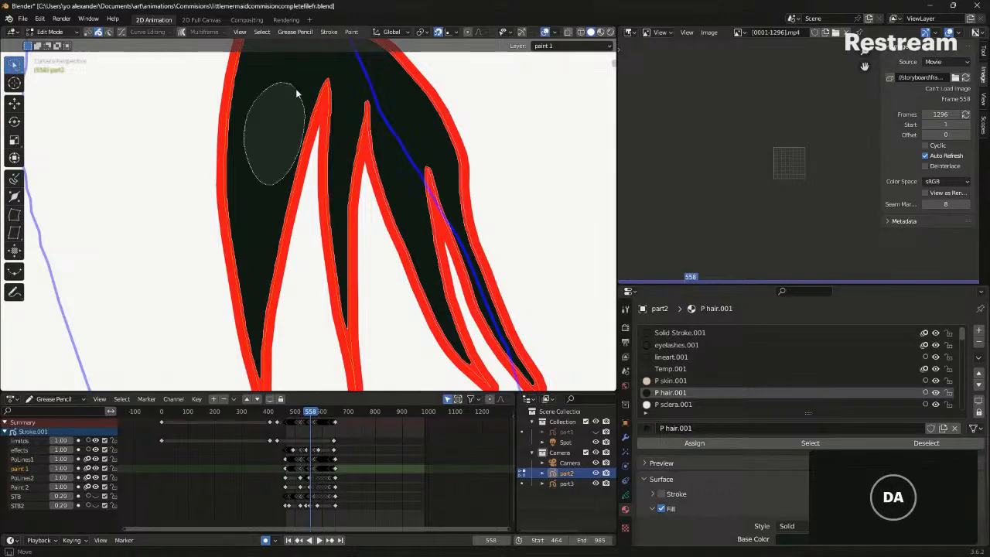
key("g")
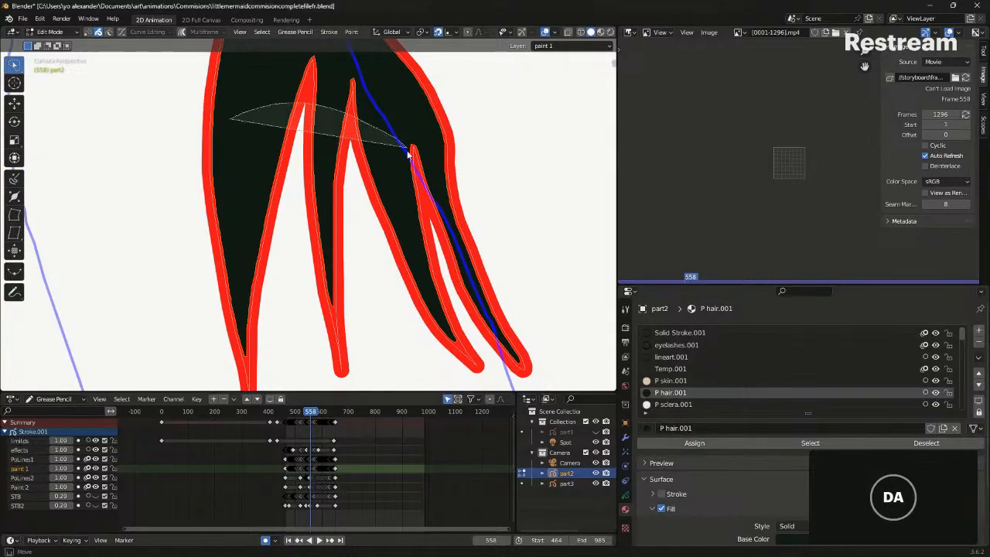
left_click(539, 119)
key("ctrl+z")
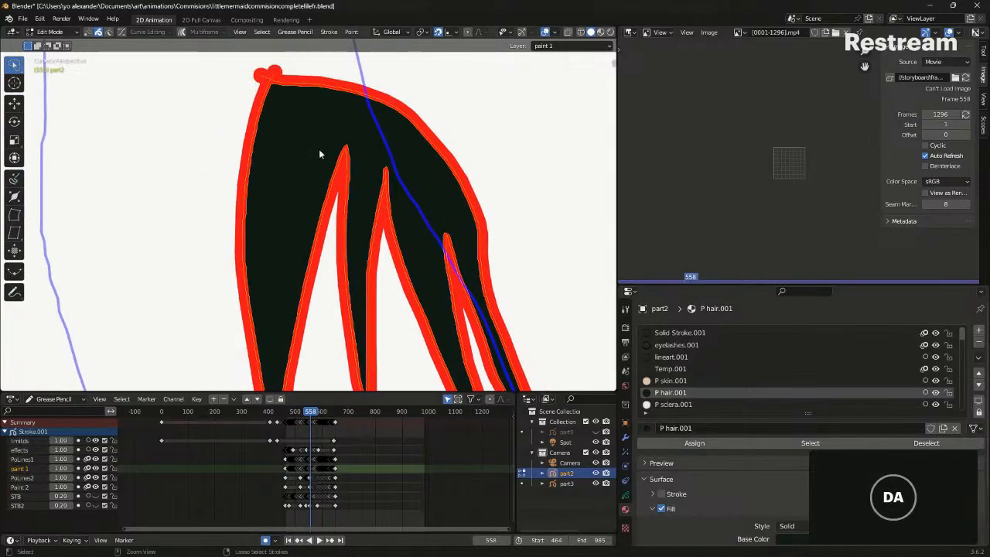
key("ctrl+z")
Normalize the thickness of the selected outline strokes to 1
left_click(328, 32)
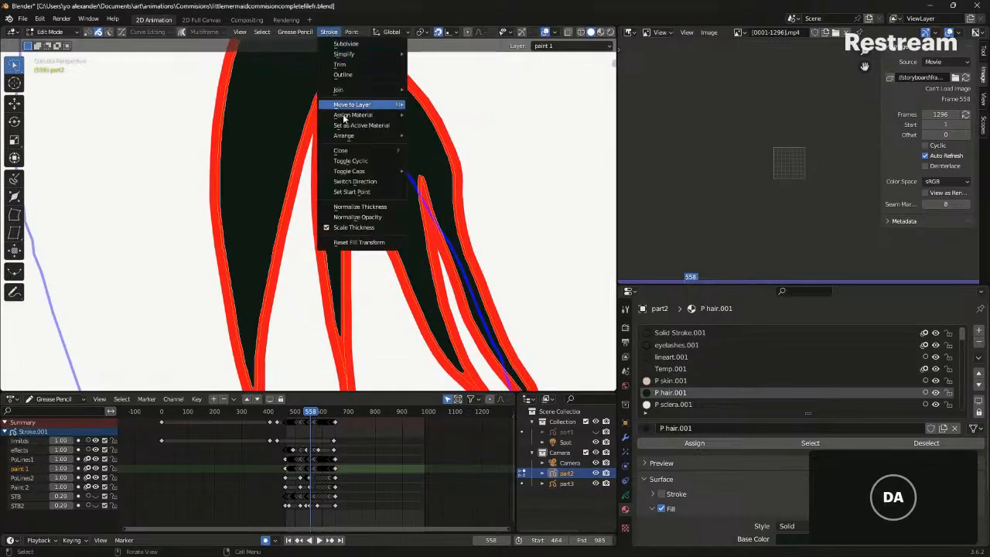
left_click(365, 214)
left_click(150, 379)
type("1")
key("Return")
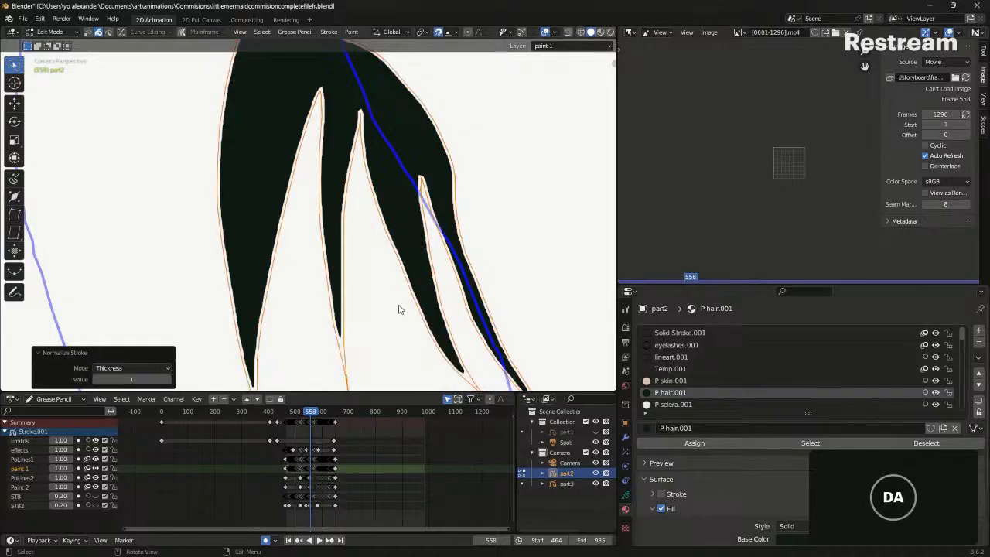
Select the dark fill inside the thin hair lock outline and delete its points
middle_click_drag(397, 305, 371, 225, "shift")
key("ctrl+z")
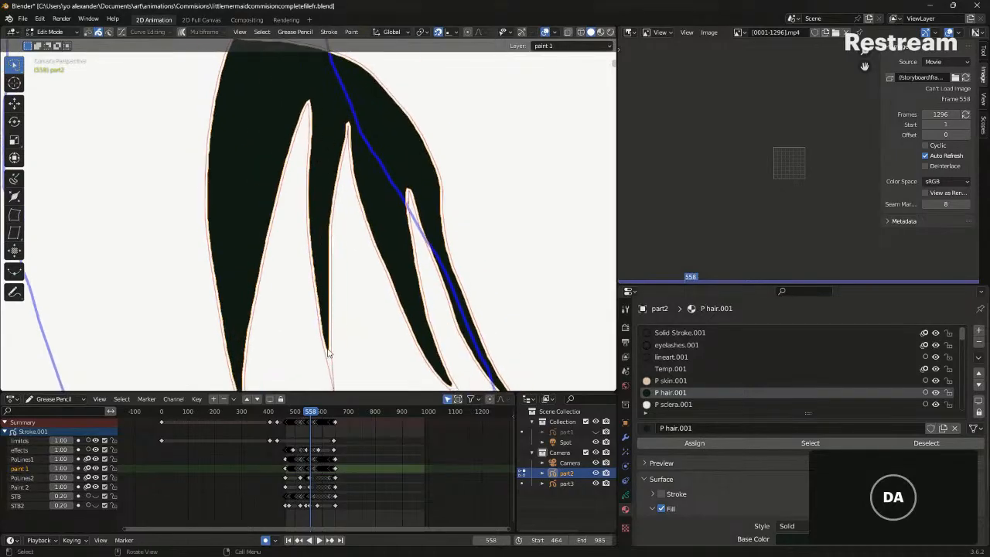
middle_click_drag(330, 354, 312, 138, "shift")
scroll(320, 209, "down", 3)
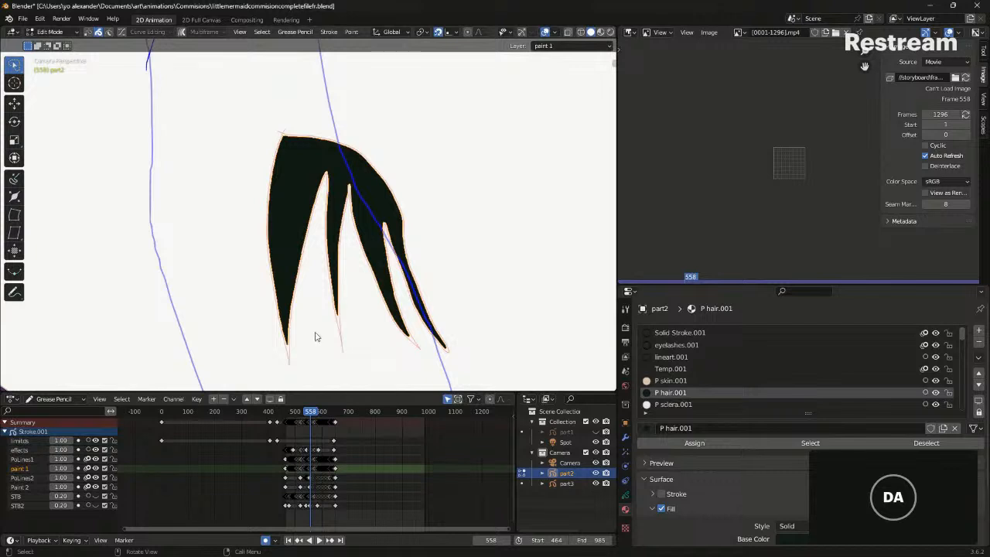
key("x")
left_click(352, 239)
Fill the thin hair lock outline with P hair.001 in Draw Mode and check how far it reaches into the tips
key("ctrl+Tab")
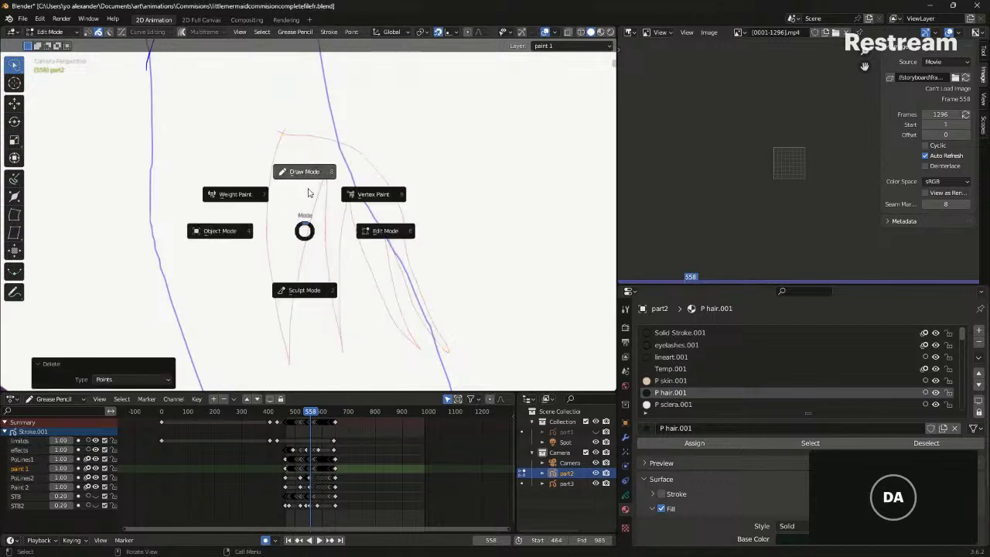
left_click(314, 174)
right_click(309, 184)
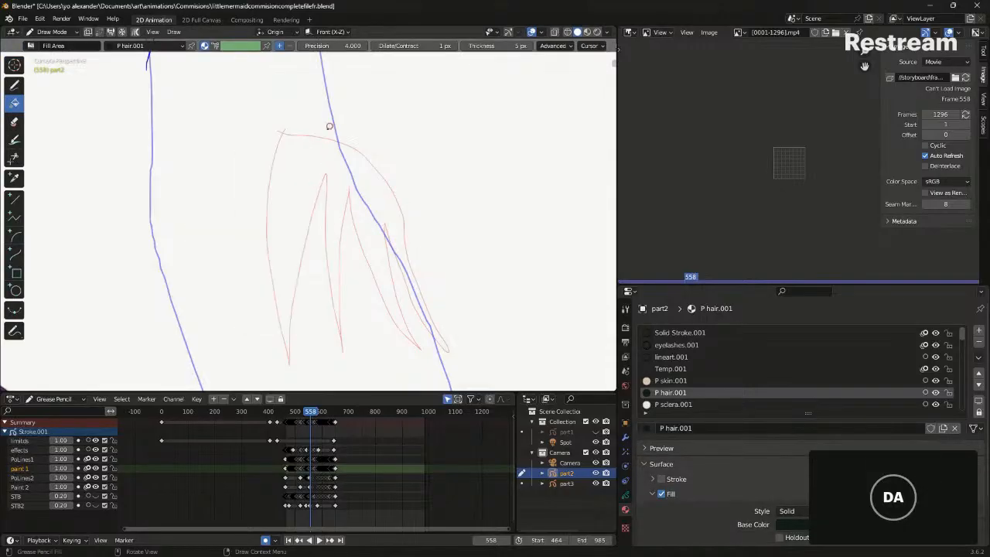
left_click(314, 183)
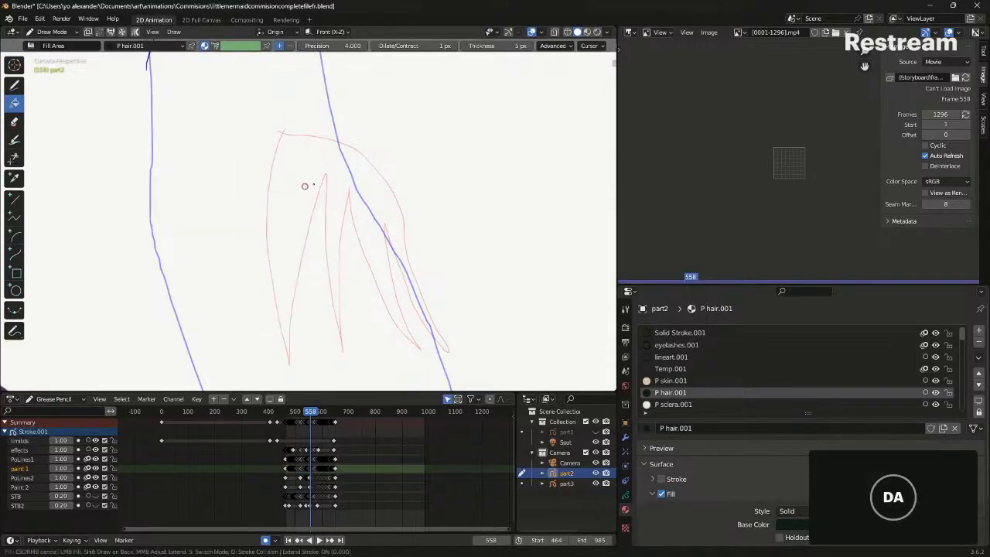
scroll(316, 183, "up", 5)
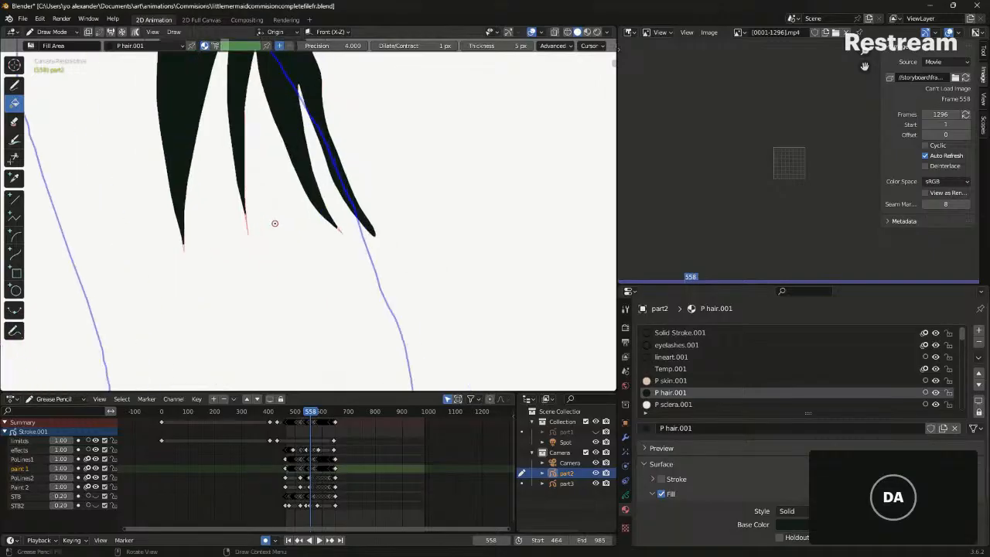
scroll(275, 223, "up", 2)
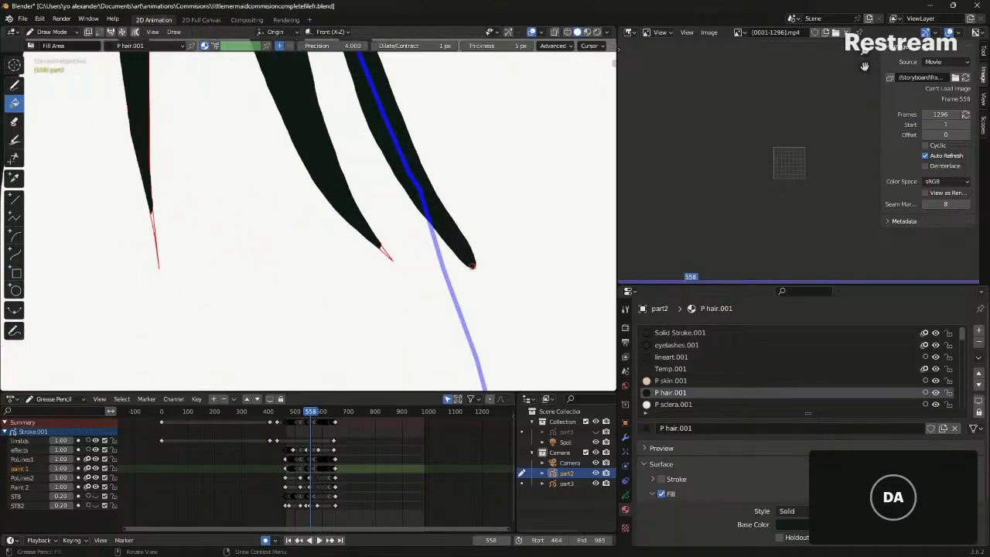
middle_click_drag(381, 250, 514, 267, "shift")
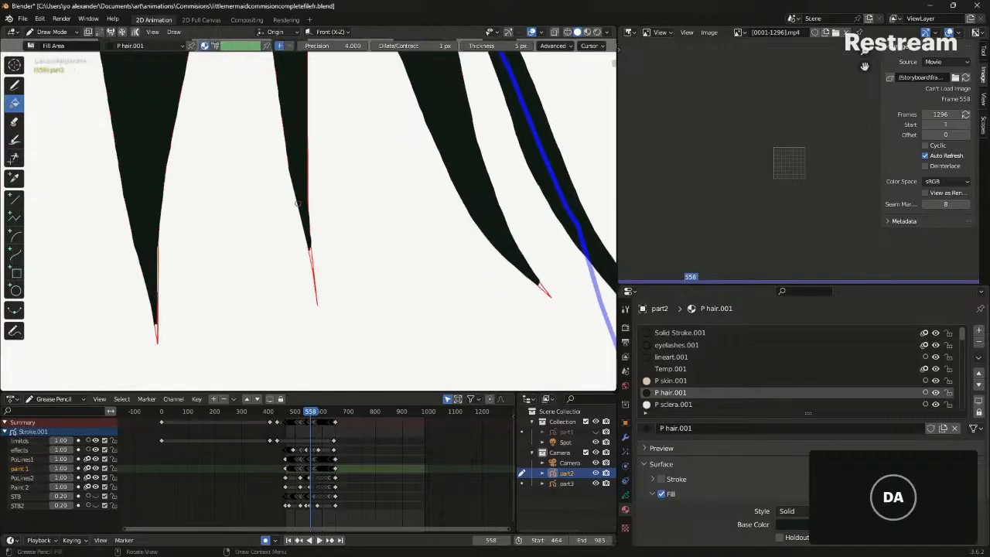
Delete the points of the new hair fill in Edit Mode, keeping the thin red outline
scroll(293, 182, "up", 3)
key("Tab")
left_click(245, 133)
key("x")
left_click(245, 134)
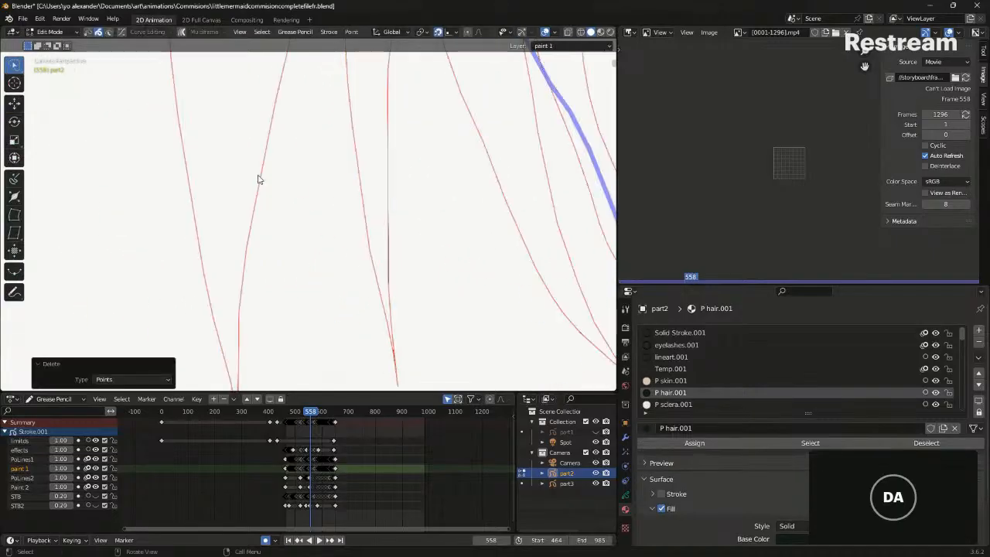
Undo a trial fill of the hair lock in Draw Mode and set the Fill tool's Precision to 8
scroll(258, 180, "down", 1)
left_click(320, 179)
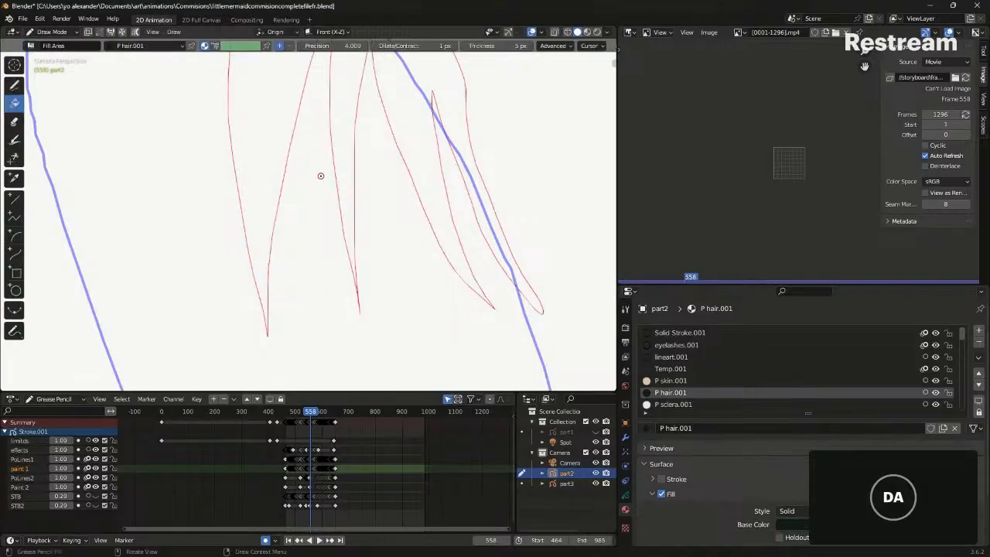
left_click(265, 152)
middle_click_drag(269, 195, 303, 182, "shift")
key("ctrl+z")
left_click(328, 46)
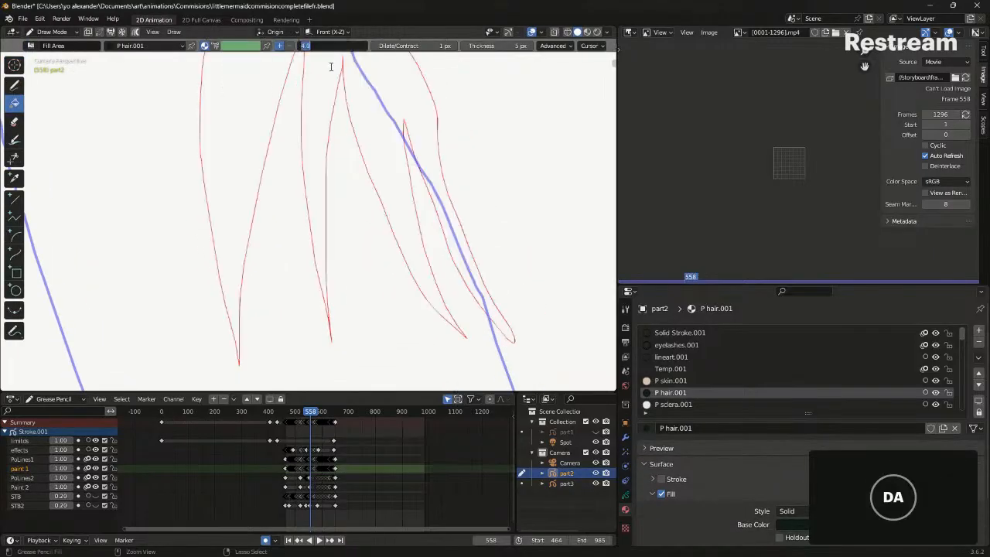
type("8")
key("Return")
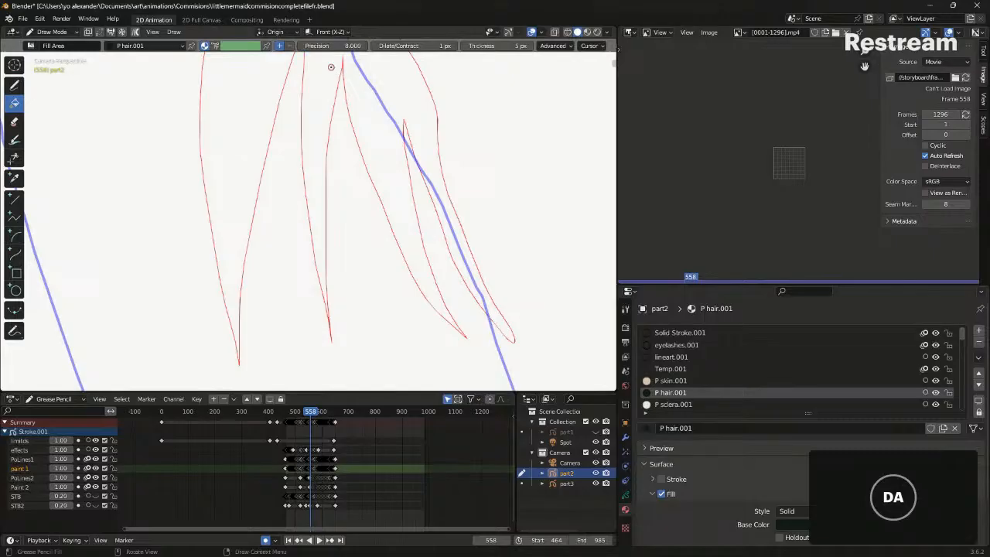
Fill the hair lock with P hair.001 at the higher precision and inspect the pointed strand tips
scroll(348, 188, "down", 3)
scroll(349, 188, "down", 2)
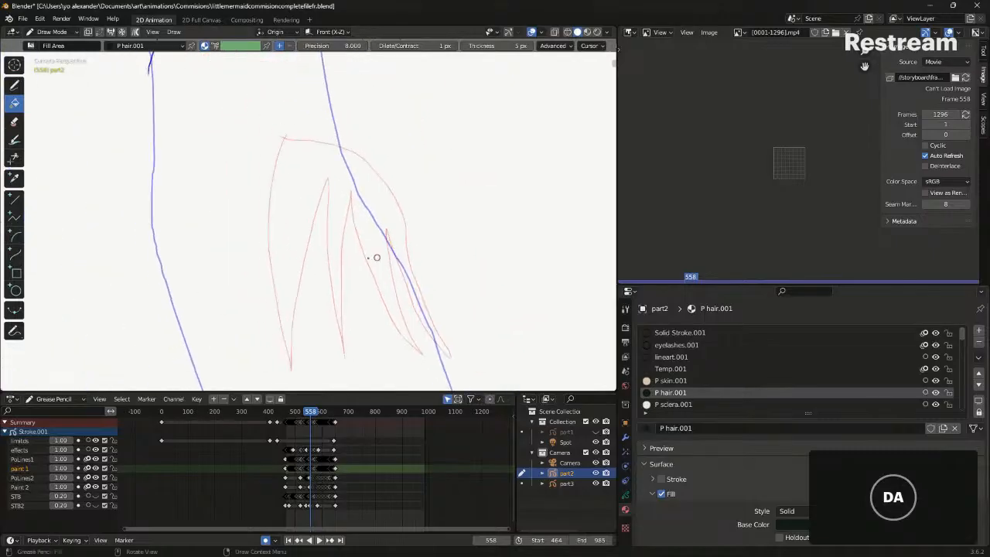
middle_click_drag(319, 288, 280, 147, "shift")
scroll(309, 218, "up", 1)
scroll(310, 218, "up", 7)
middle_click_drag(389, 209, 123, 246, "shift")
scroll(309, 223, "down", 4)
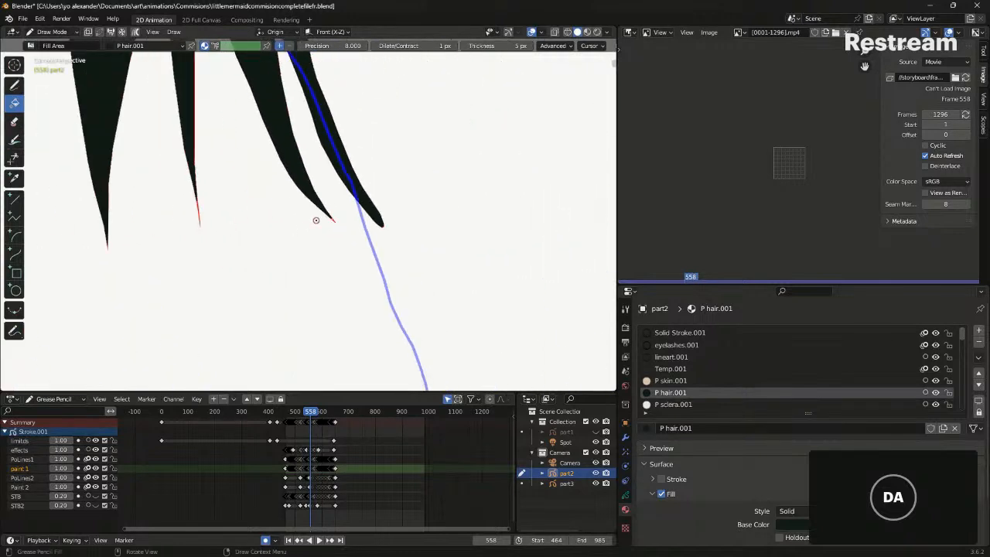
scroll(271, 171, "up", 6)
Select the high-precision hair fill in Edit Mode and delete its points
key("Tab")
mouse_move(277, 221)
right_mouse_down("ctrl")
mouse_move(289, 142)
mouse_move(307, 195)
right_mouse_up("ctrl")
right_click_drag(300, 109, 302, 126, "ctrl")
key("x")
left_click(303, 126)
middle_click_drag(371, 250, 343, 214, "shift")
Set the Fill tool's Dilate/Contract to 2 px, fill the hair lock with P hair.001, and inspect the strand tips
key("ctrl+Tab")
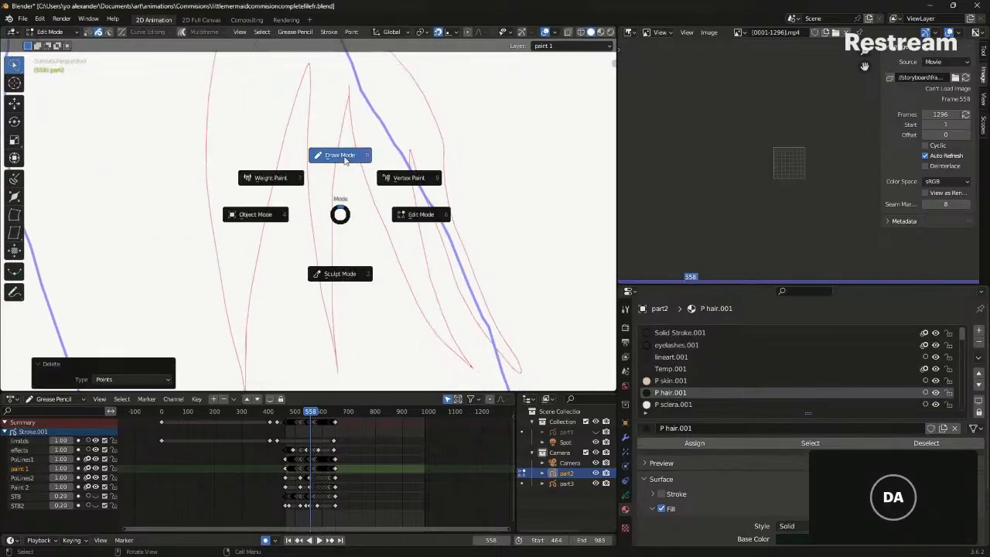
left_click(344, 159)
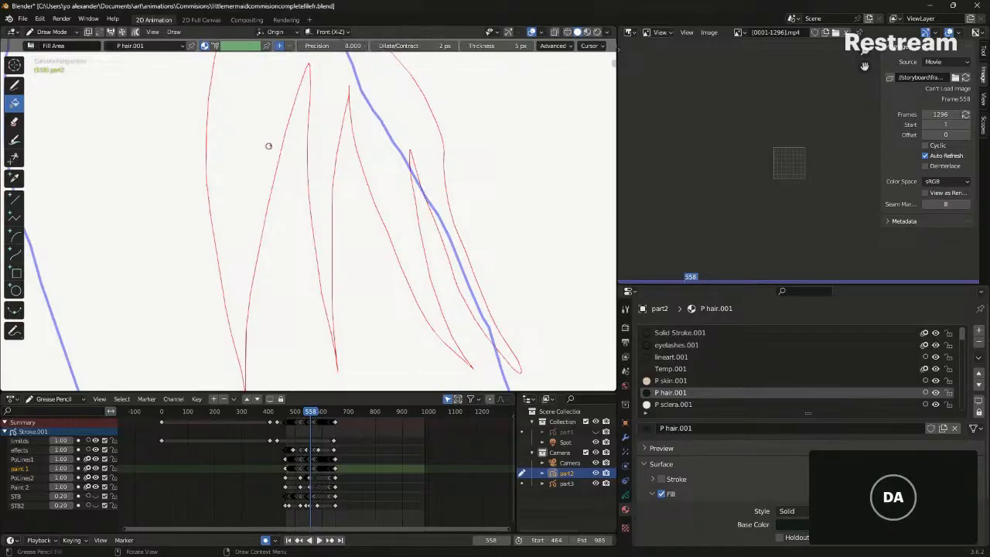
middle_click_drag(412, 151, 410, 158, "shift")
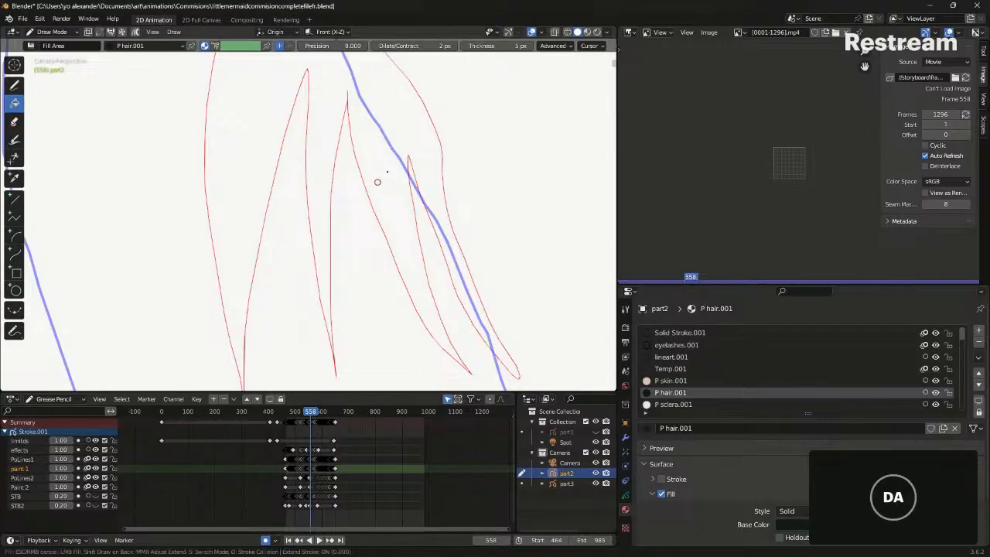
left_click(387, 171)
middle_click_drag(400, 260, 329, 165, "shift")
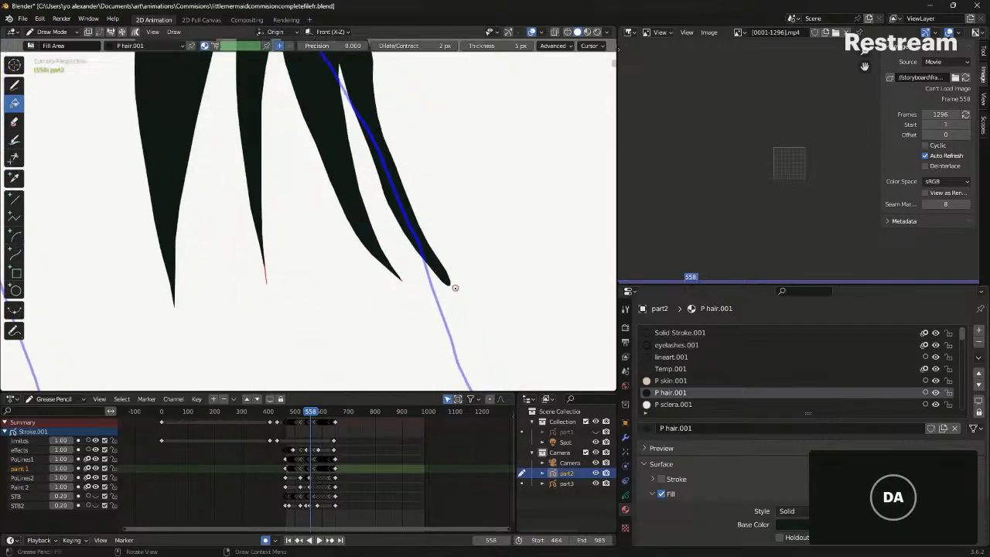
scroll(443, 292, "up", 3)
scroll(444, 292, "up", 1)
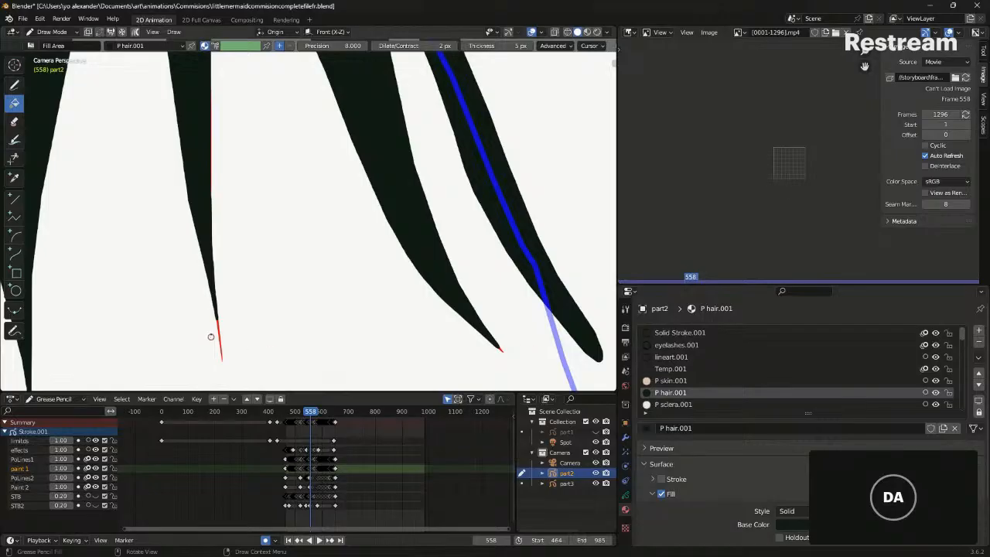
middle_click_drag(217, 319, 300, 293, "shift")
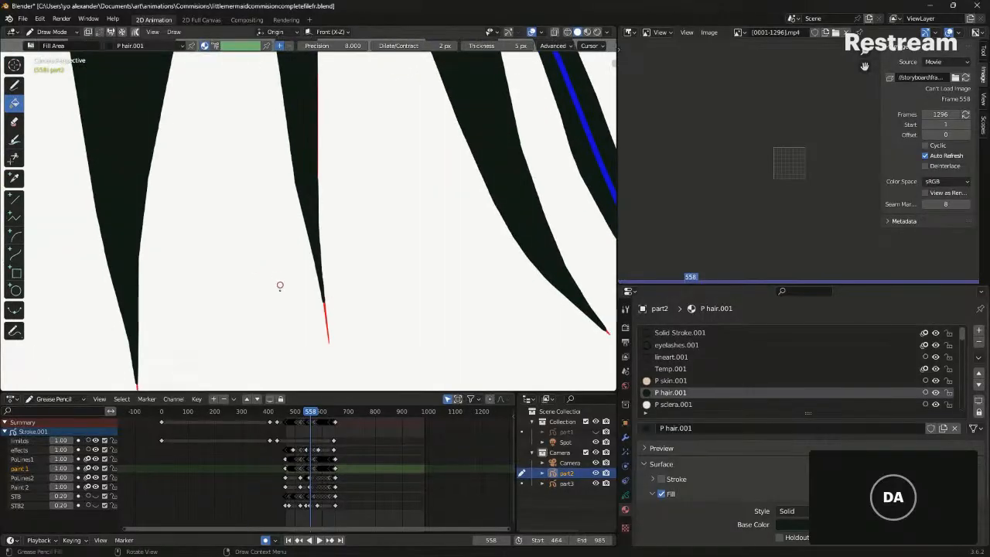
Select the outline stroke around the narrow middle strand's tip in Edit Mode and normalize its thickness to 5
scroll(279, 291, "down", 3)
key("Tab")
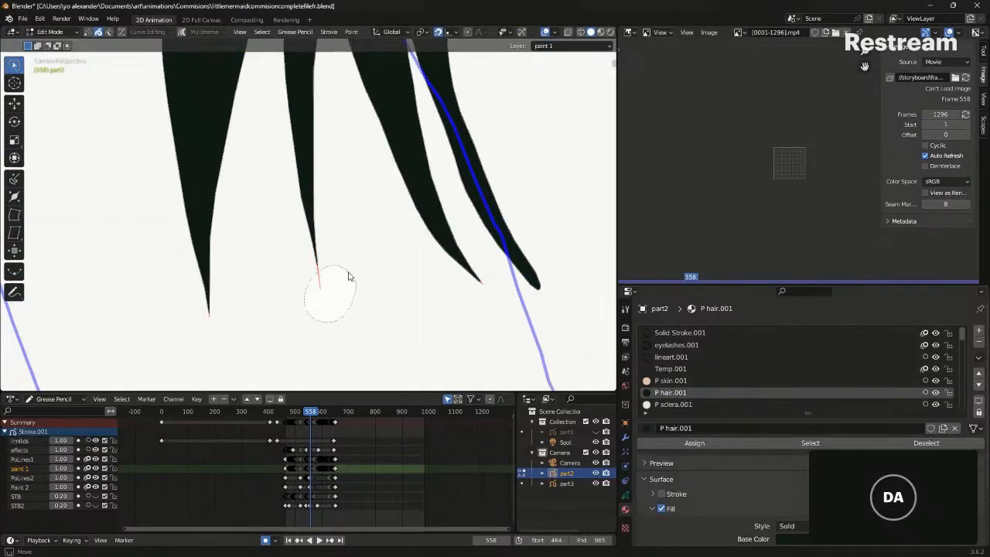
left_click(328, 32)
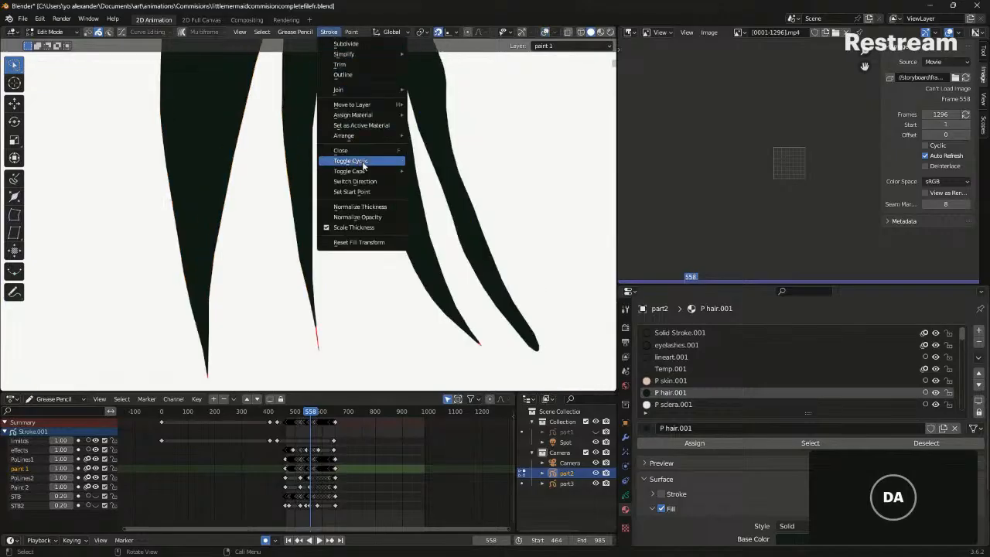
left_click(329, 34)
left_click(329, 34)
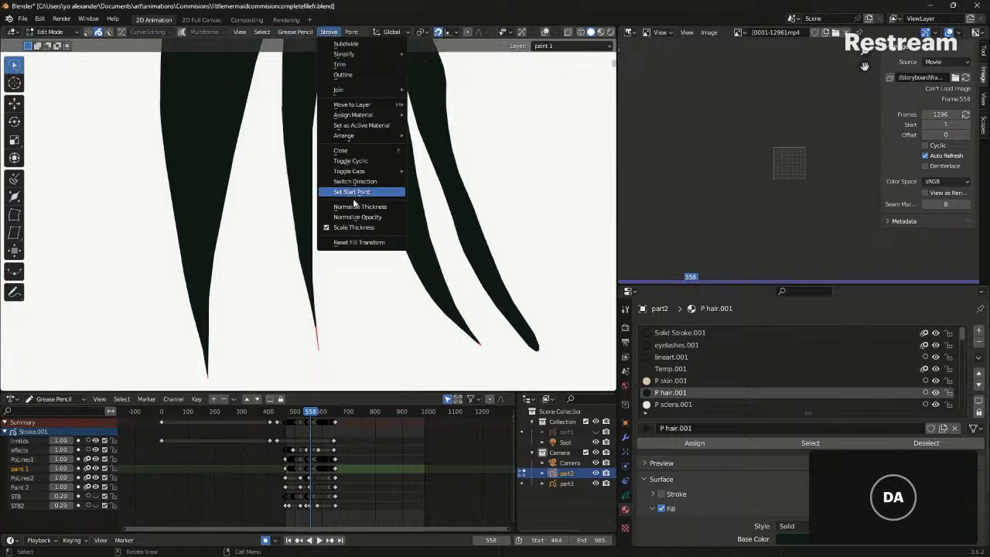
left_click(376, 206)
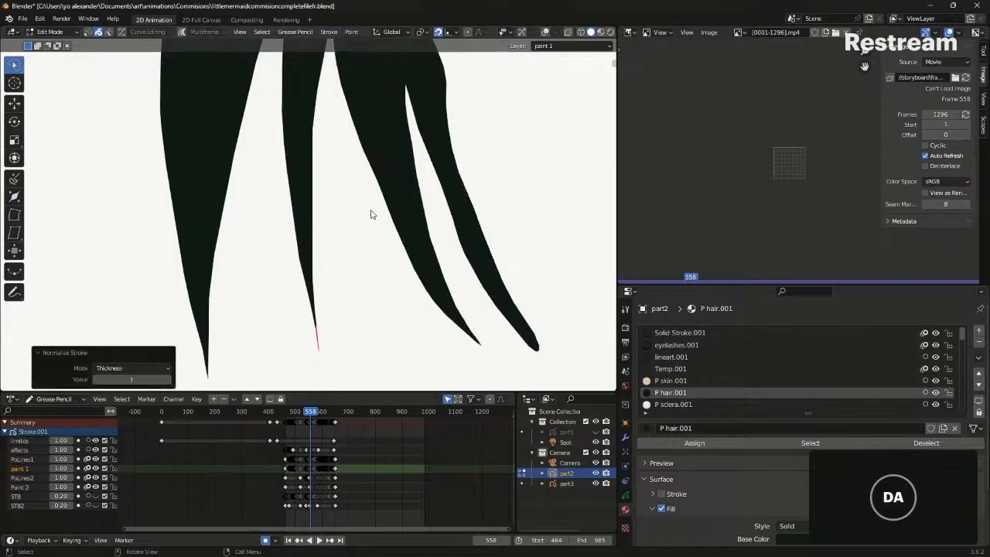
left_click(148, 378)
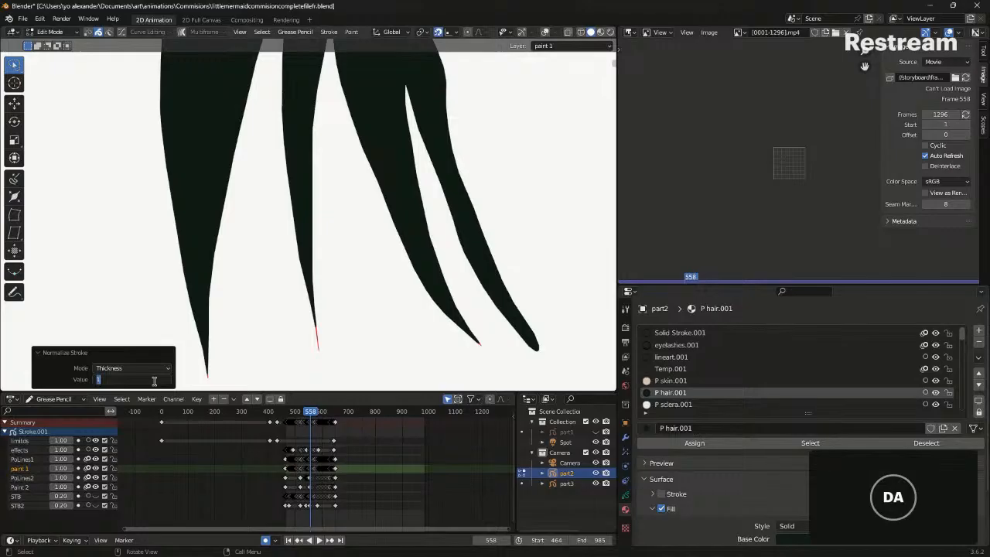
type("5")
key("Return")
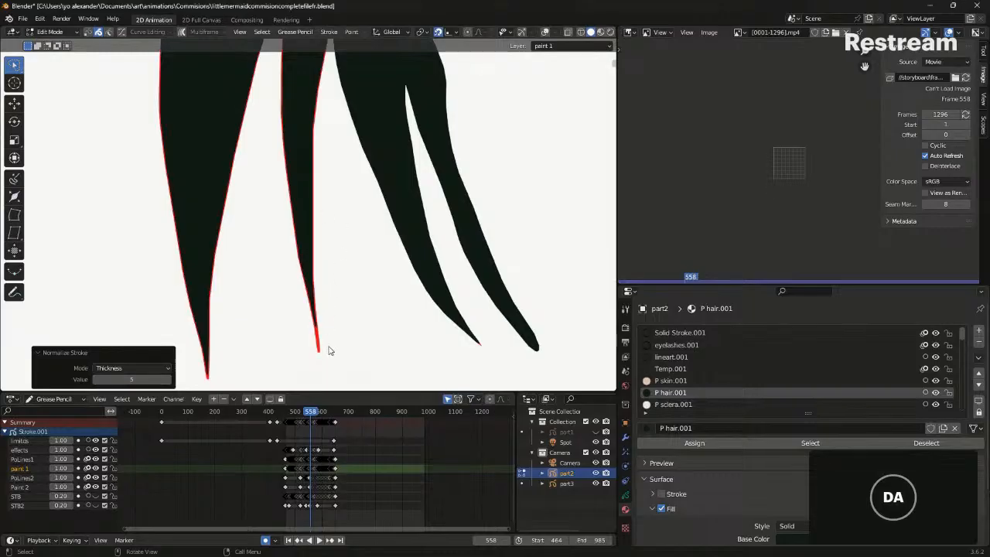
Examine the filled hair lock at several distances, with the viewport overlays on and off
middle_click_drag(345, 285, 357, 373, "shift")
scroll(352, 344, "down", 5)
key("shift+alt+z")
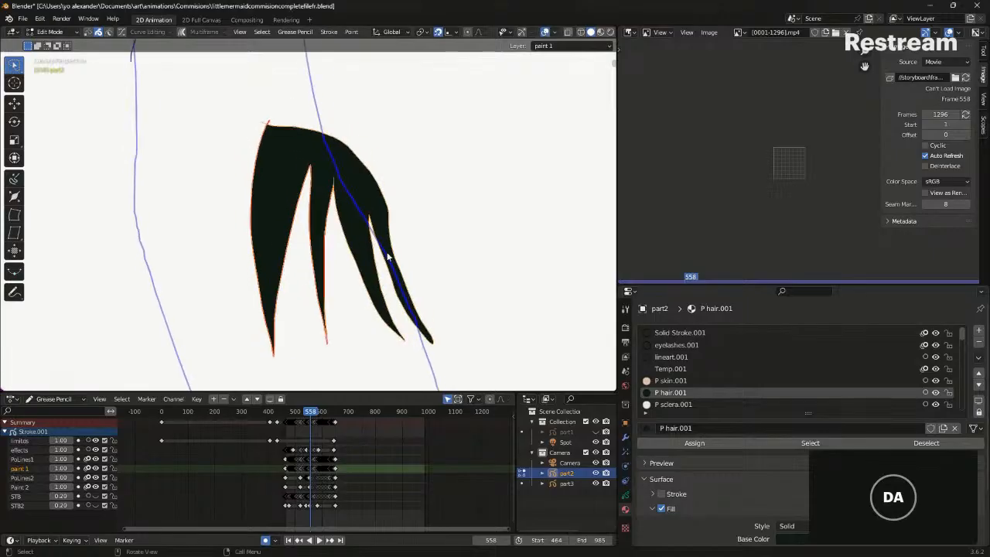
middle_click_drag(386, 257, 398, 243, "shift")
key("shift+alt+z")
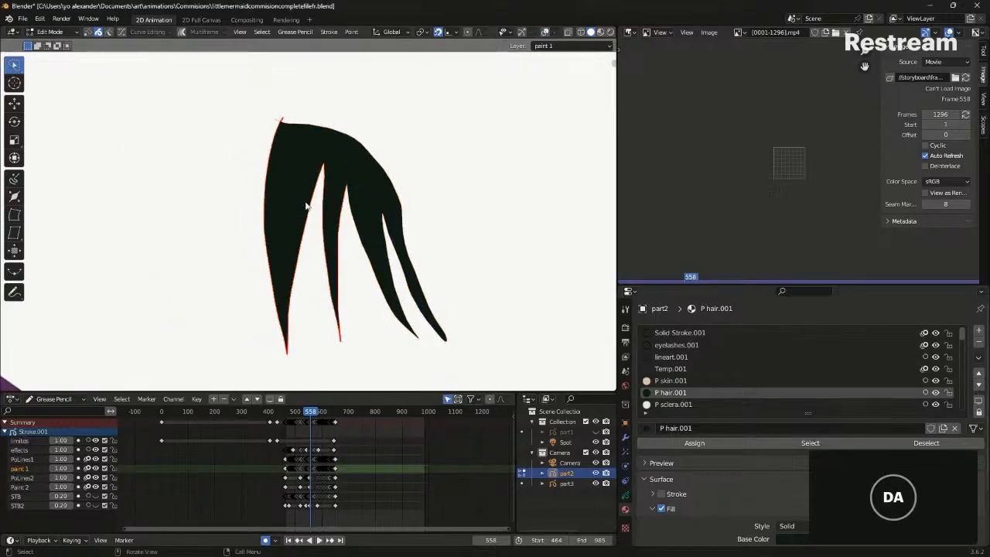
scroll(340, 205, "down", 5)
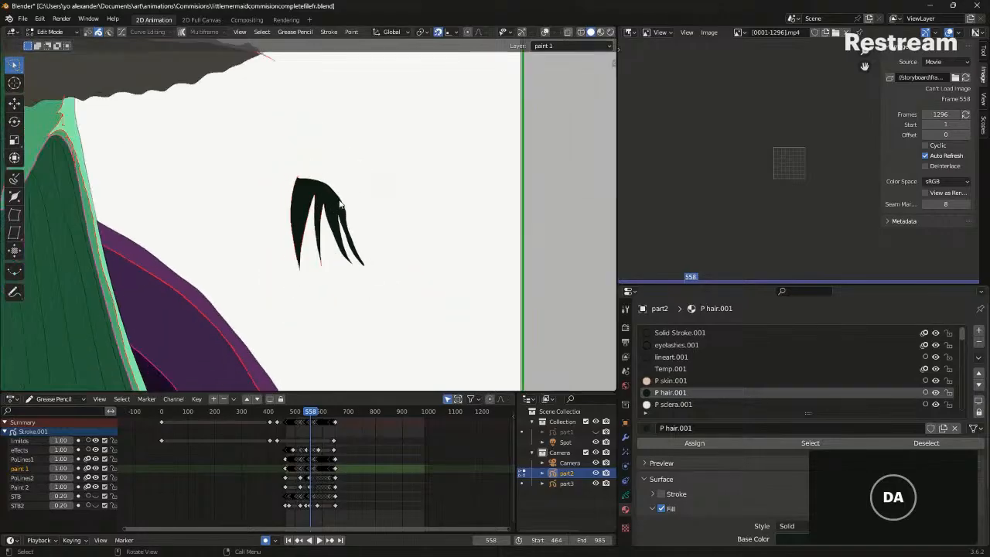
scroll(340, 205, "down", 4)
scroll(341, 205, "up", 8)
middle_click_drag(295, 259, 433, 233, "shift")
scroll(320, 222, "down", 1)
scroll(319, 224, "down", 4)
Render the image of frame 558 with the test hair lock in view
left_click(63, 18)
left_click(79, 30)
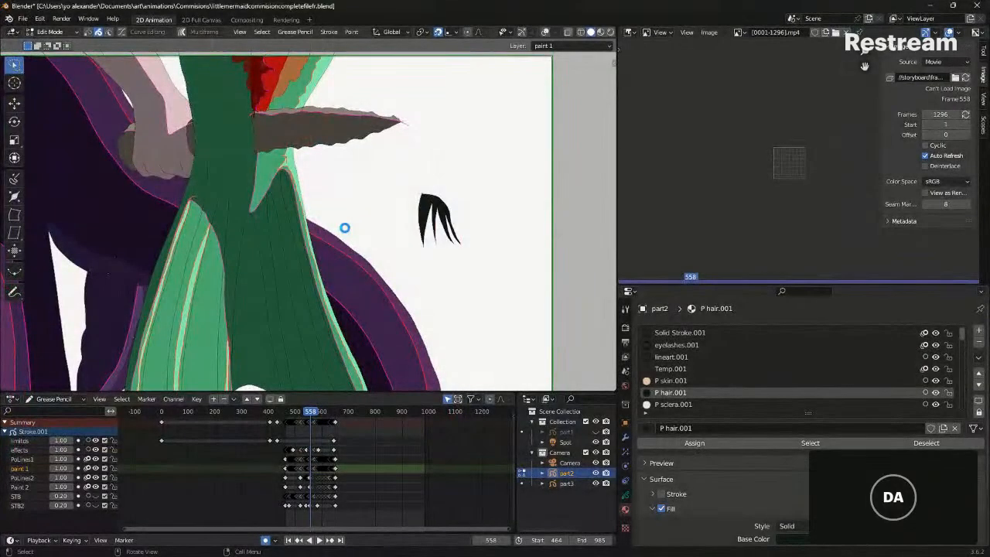
mouse_move(342, 228)
middle_mouse_down("shift")
mouse_move(323, 256)
mouse_move(483, 221)
middle_mouse_up("shift")
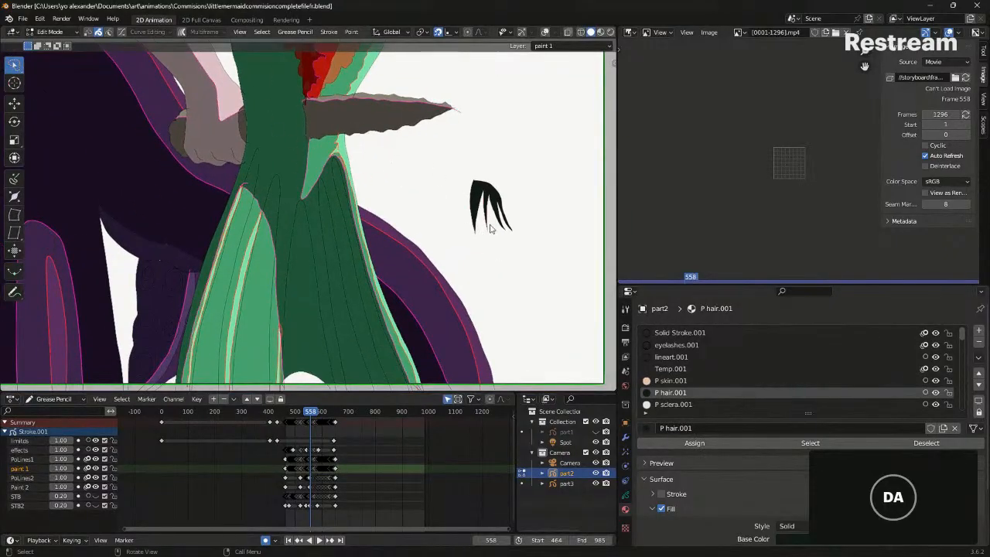
middle_click_drag(501, 226, 528, 236, "shift")
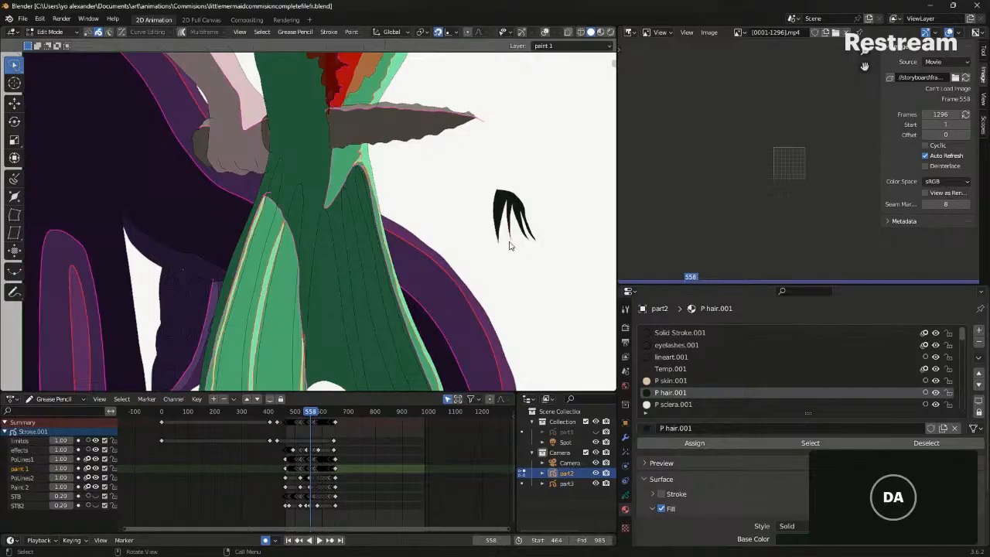
Inspect the fill edges of the purple tentacle beside the white gap, and switch the object to Draw Mode
middle_click_drag(548, 240, 508, 241, "shift")
scroll(338, 163, "up", 2)
scroll(308, 252, "up", 2)
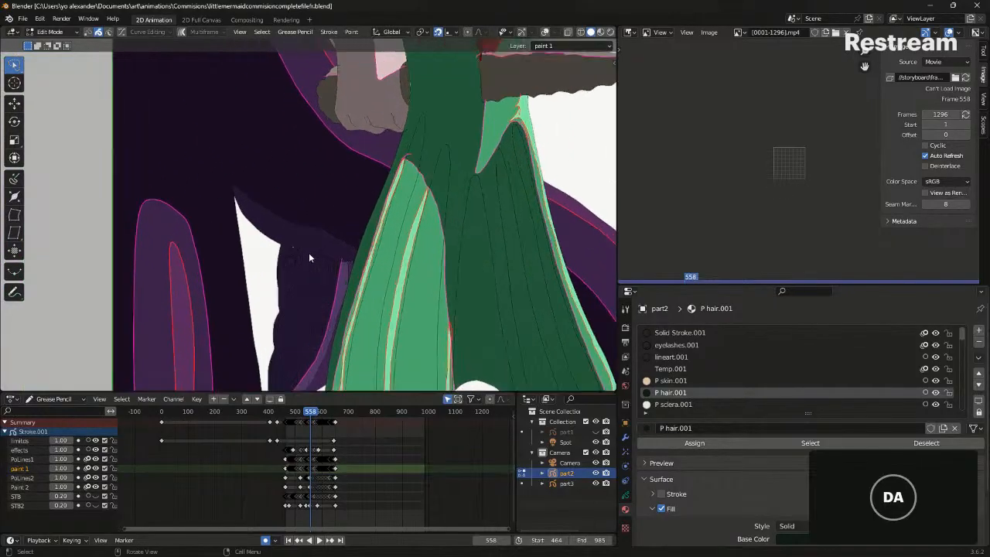
scroll(308, 256, "up", 2)
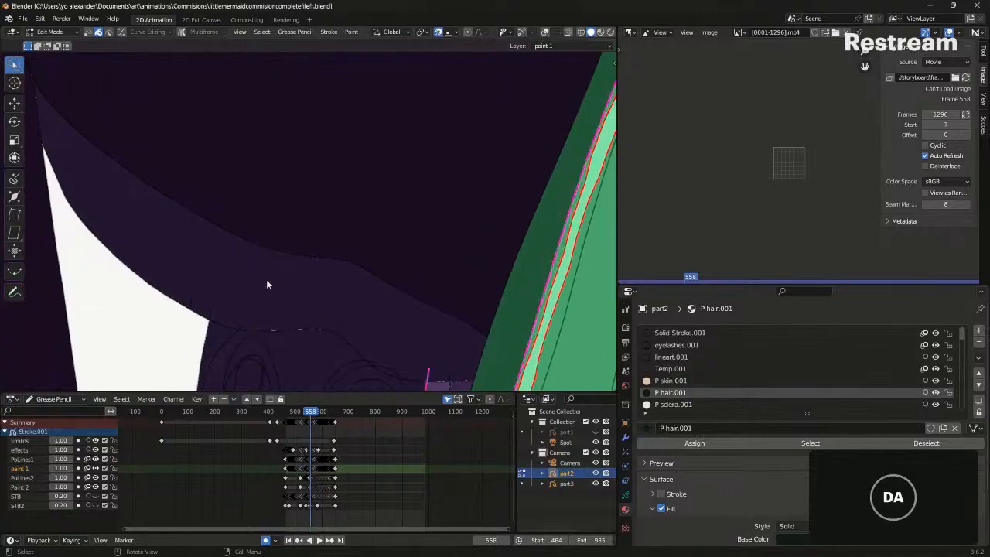
mouse_move(321, 272)
left_mouse_down()
mouse_move(353, 282)
mouse_move(338, 285)
left_mouse_up()
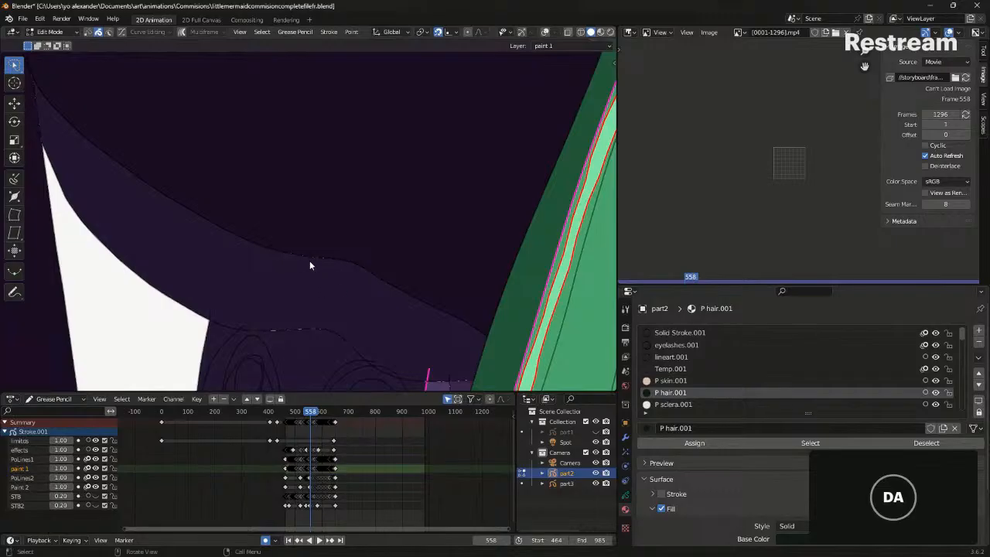
middle_click_drag(209, 264, 371, 338, "shift")
key("ctrl+Tab")
left_click(320, 198)
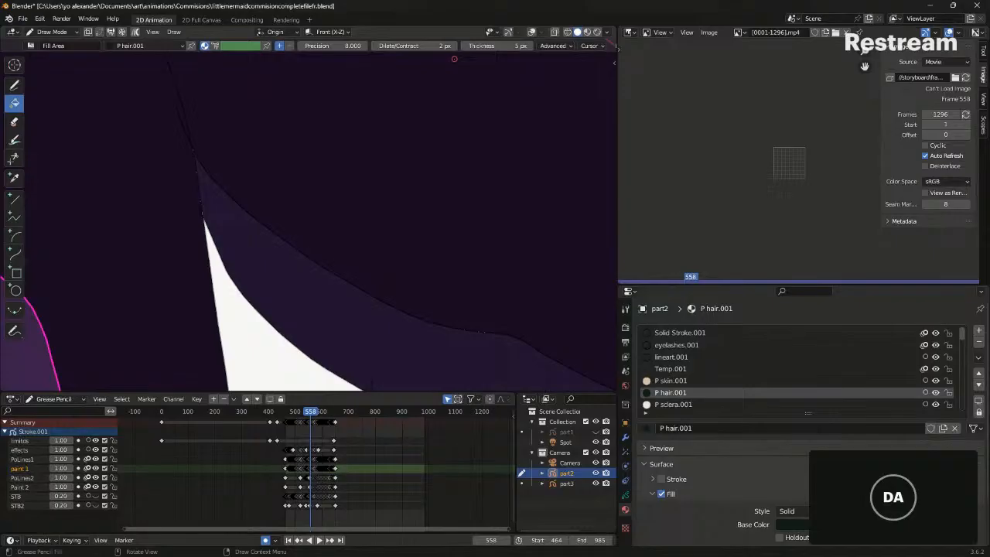
Frame the whole camera view of the tail shot and render its image again
middle_click_drag(454, 59, 338, 247, "ctrl")
left_click(61, 18)
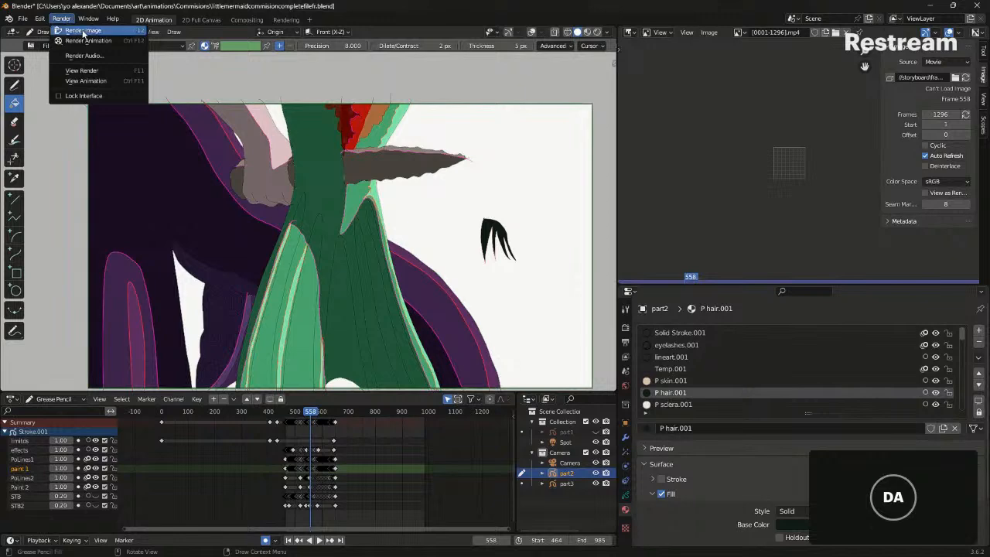
left_click(81, 33)
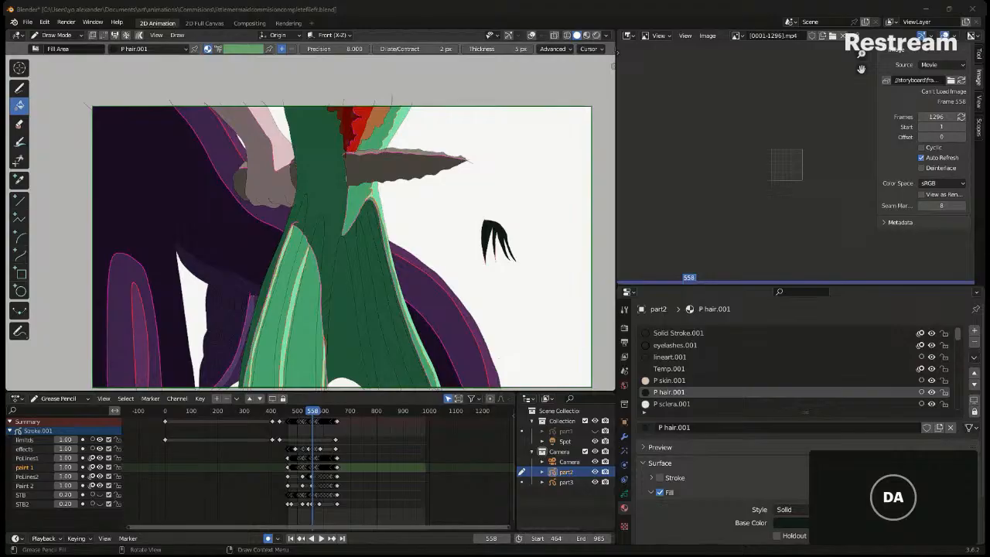
Scrub to frame 548, play the animation to review the coloured shots, and go back to frame 572
left_click_drag(309, 415, 311, 415)
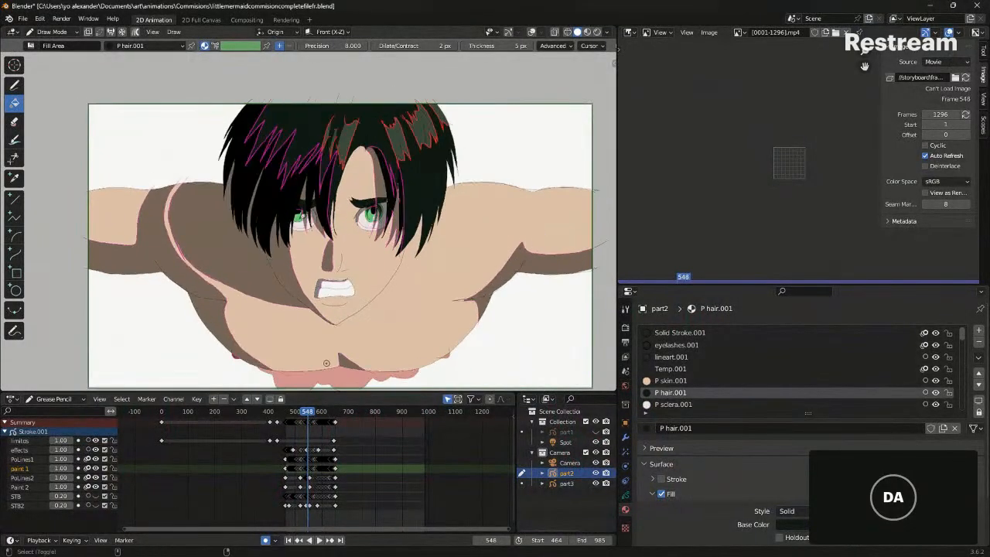
key("alt+shift+z")
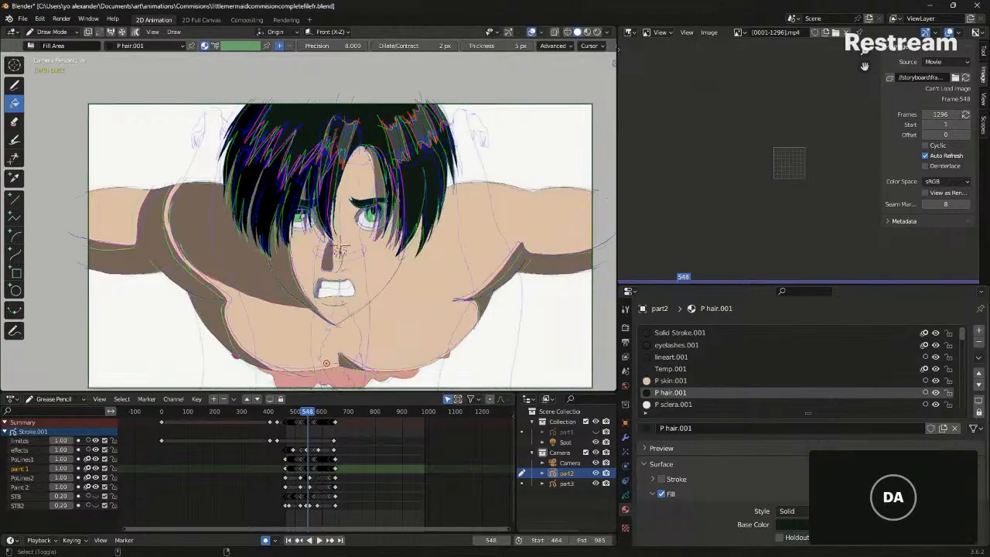
key("alt+shift+z")
key("space")
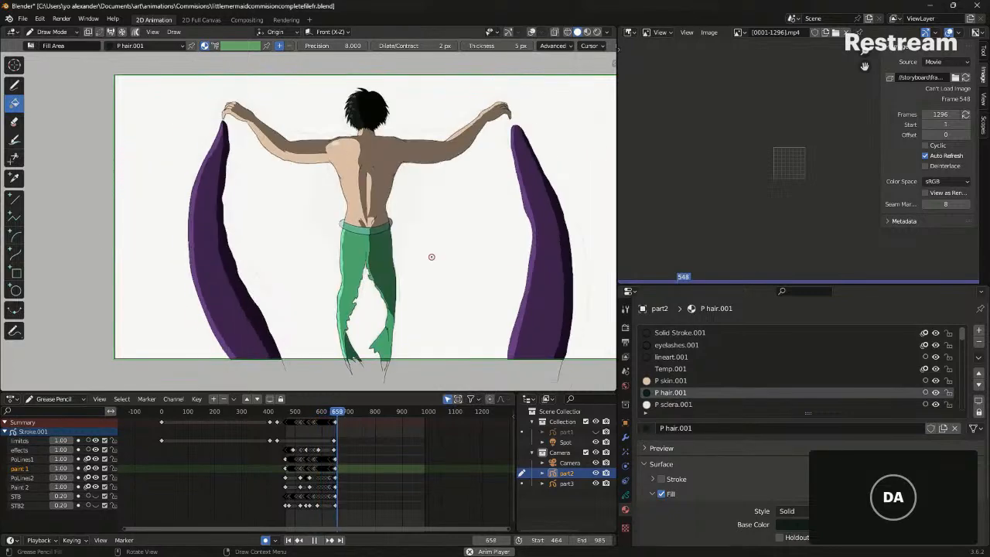
left_click(327, 411)
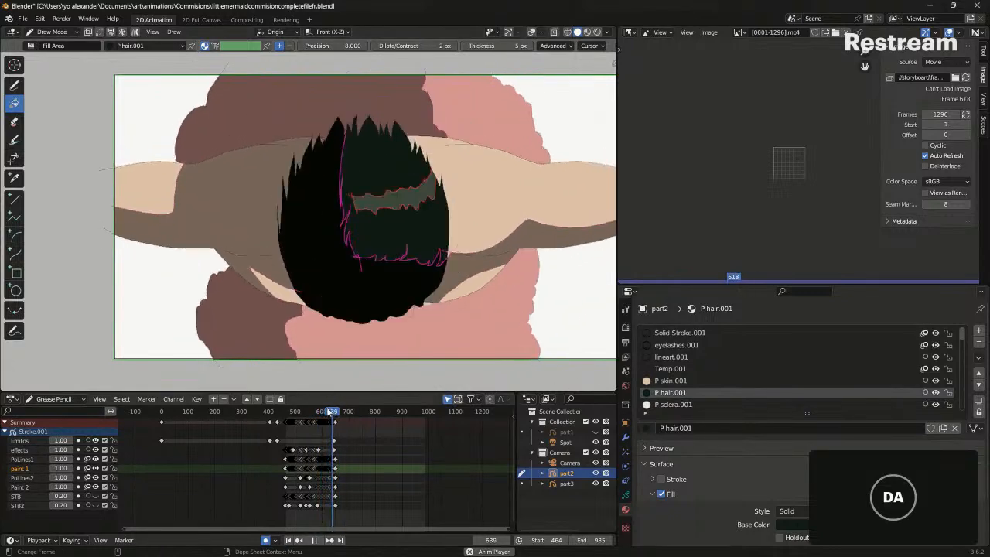
left_click(325, 412)
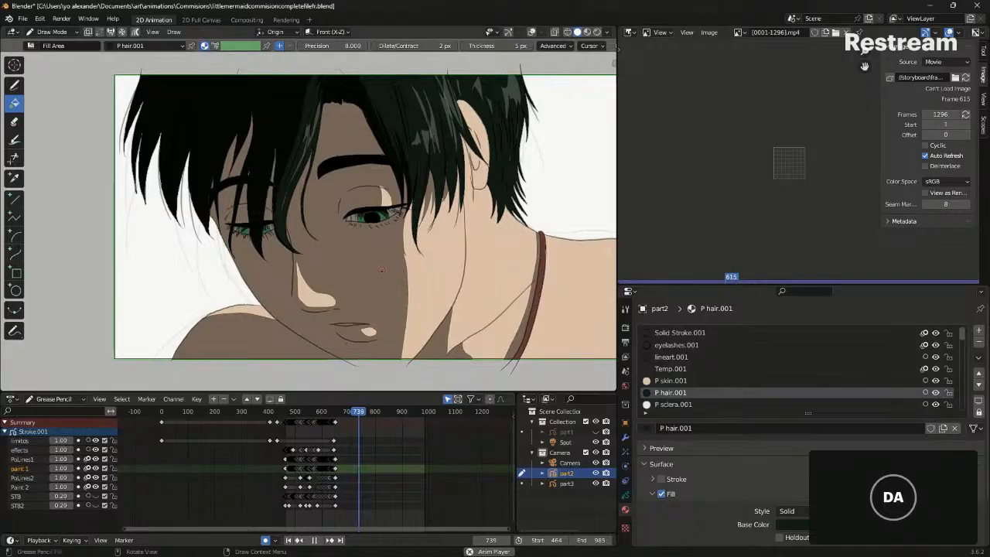
left_click(308, 411)
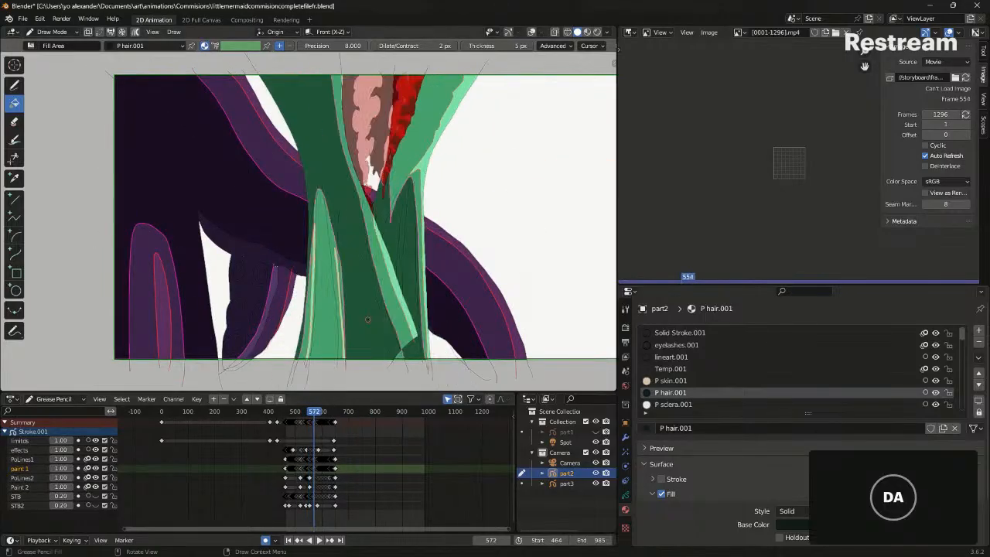
Look through the material list and hide the Paint 2 layer
scroll(392, 245, "right", 2)
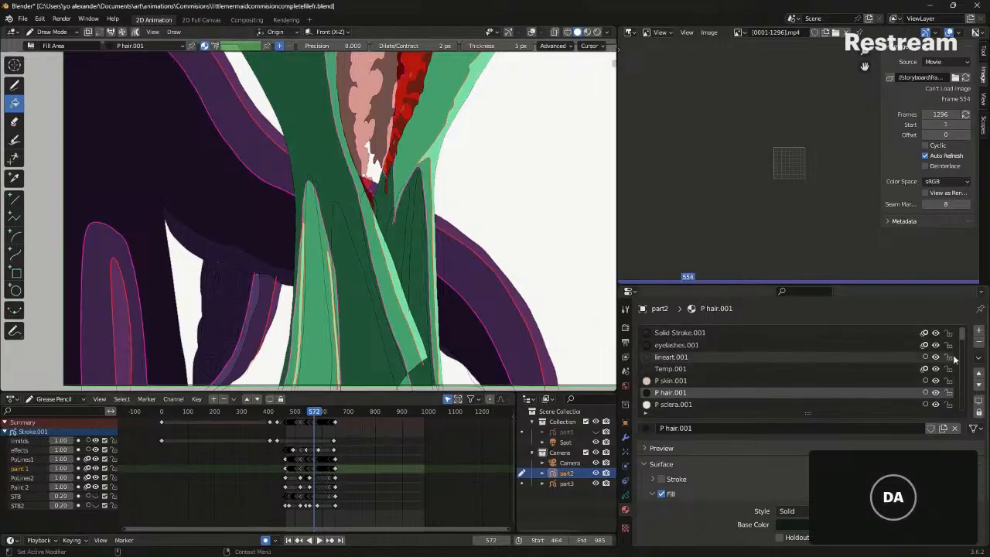
scroll(962, 337, "down", 5)
scroll(963, 337, "up", 6)
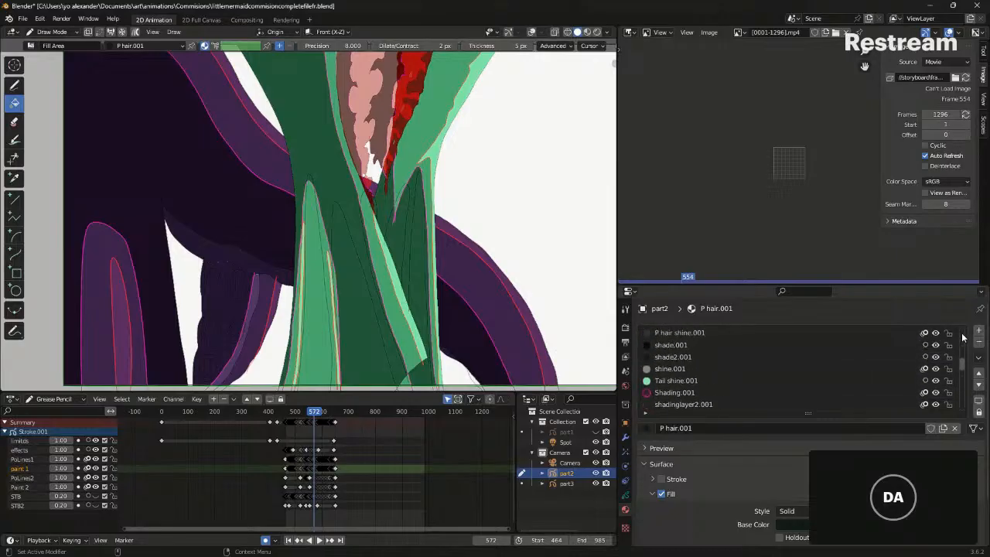
scroll(963, 337, "up", 2)
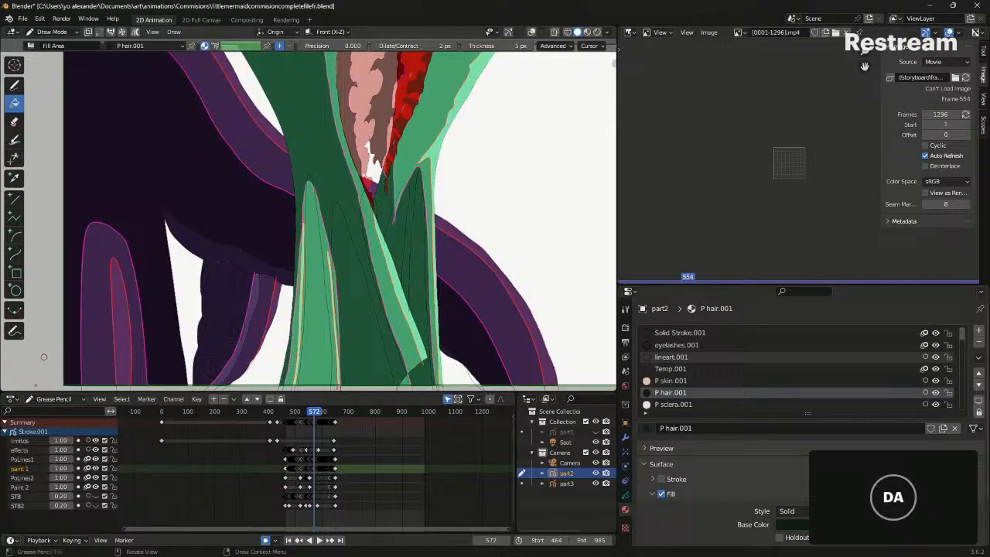
left_click(95, 488)
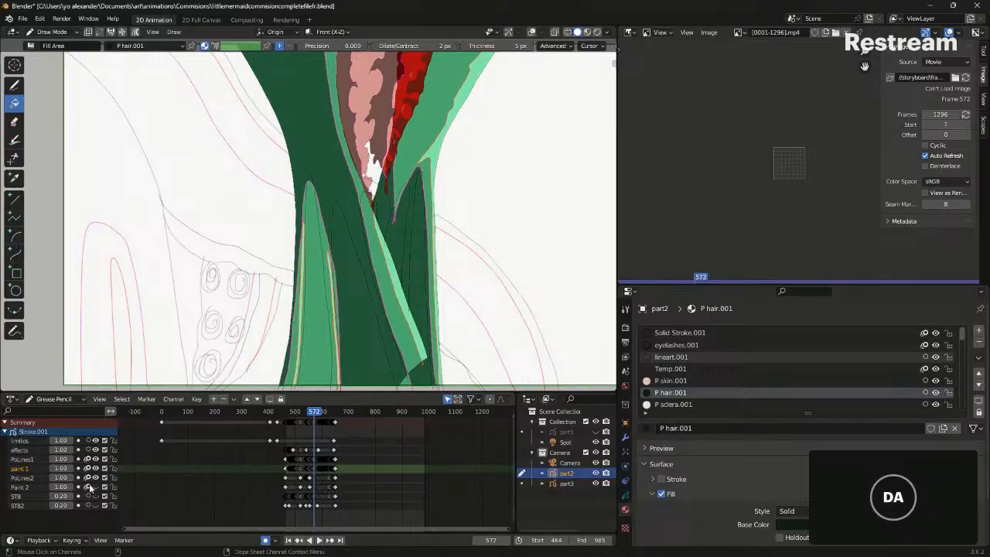
Activate the Draw tool and show the viewport overlays to view the onion-skin ghosts over the upper tail
key("shift+space")
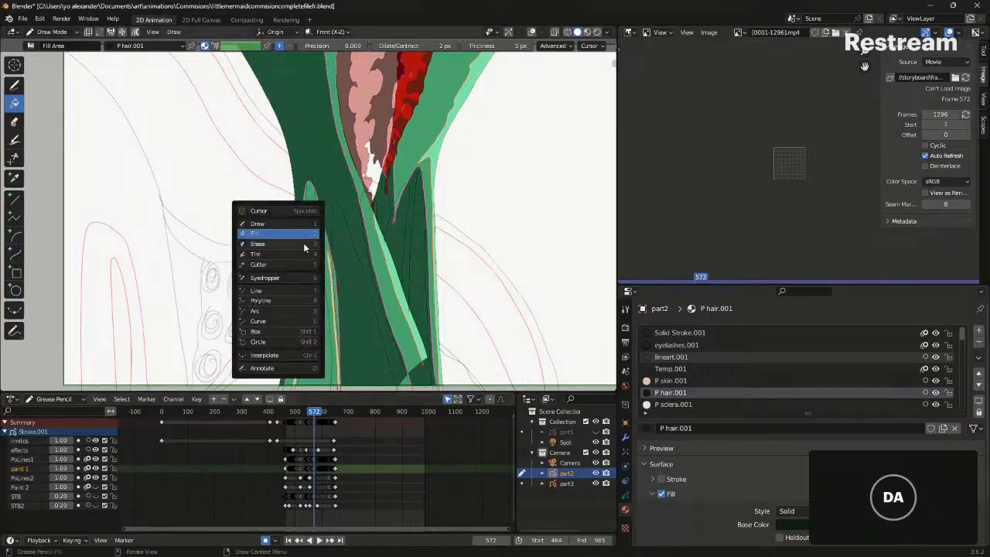
left_click(302, 224)
key("shift+alt+z")
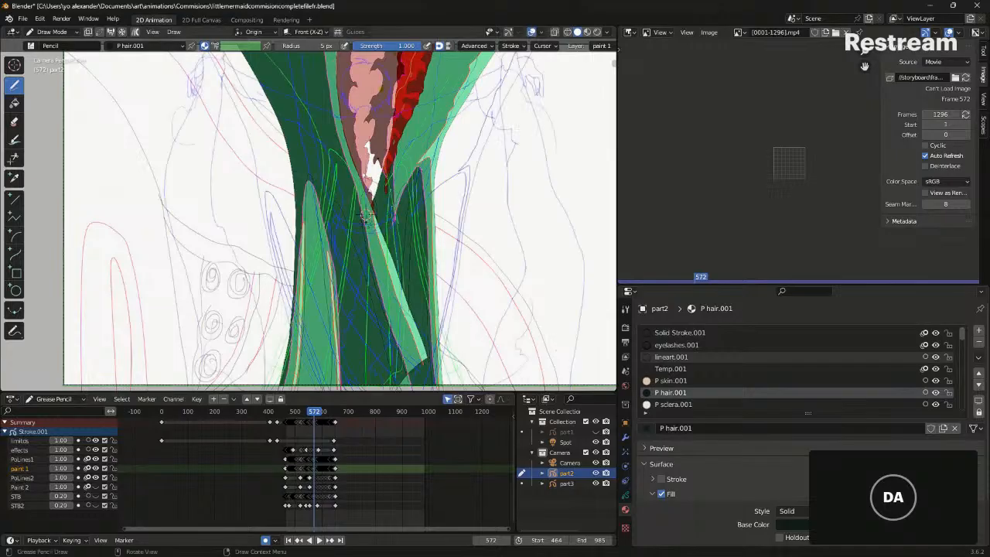
middle_click_drag(368, 246, 347, 225, "shift")
middle_click_drag(237, 193, 281, 239, "shift")
scroll(386, 244, "up", 5)
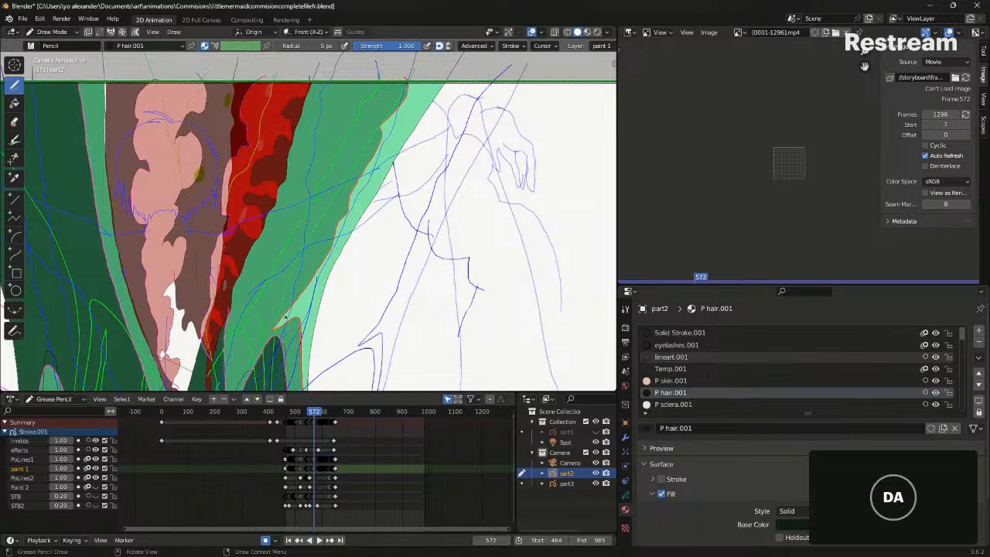
Turn off Show in Ghosts for the Solid Stroke.001 material and check the remaining onion skins around the tail
left_click(925, 346)
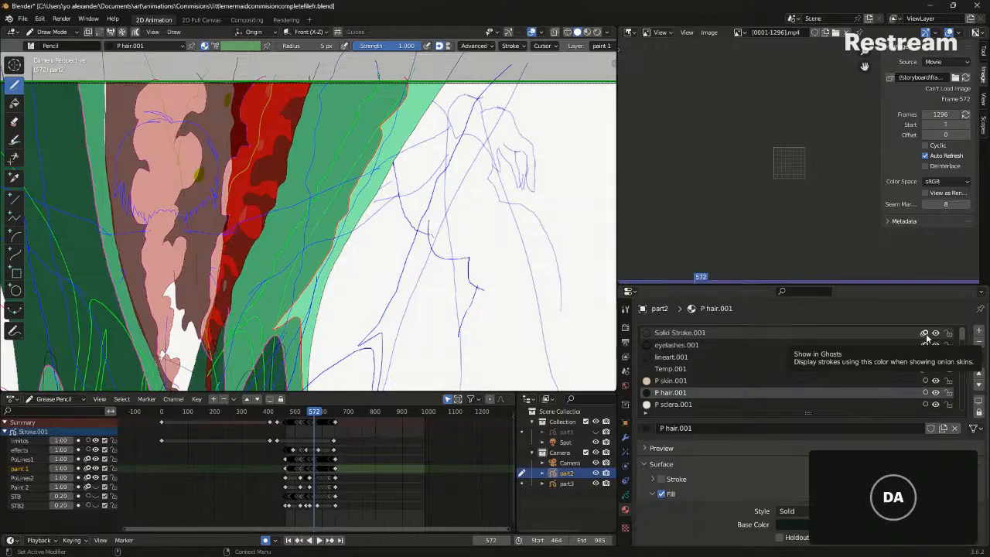
left_click(926, 335)
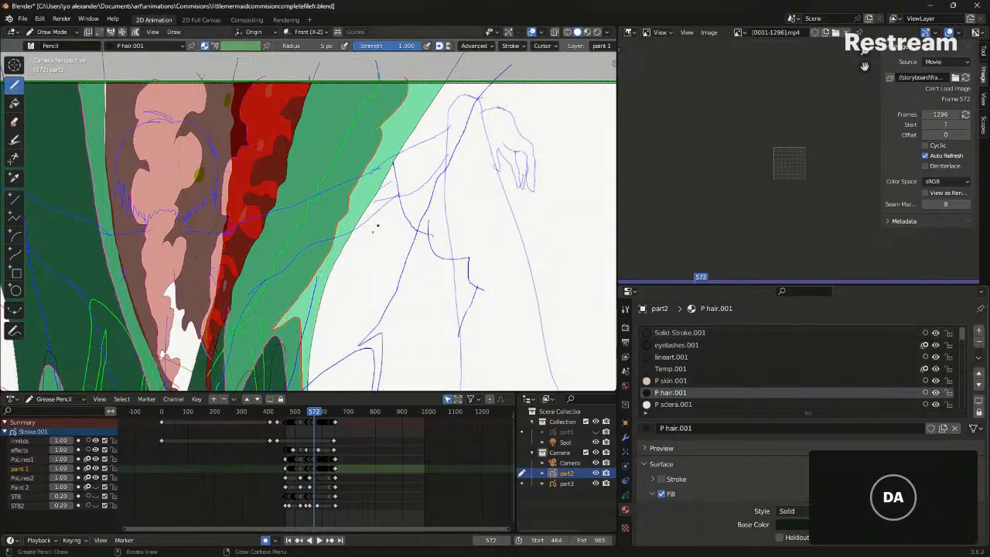
middle_click_drag(287, 355, 393, 291, "shift")
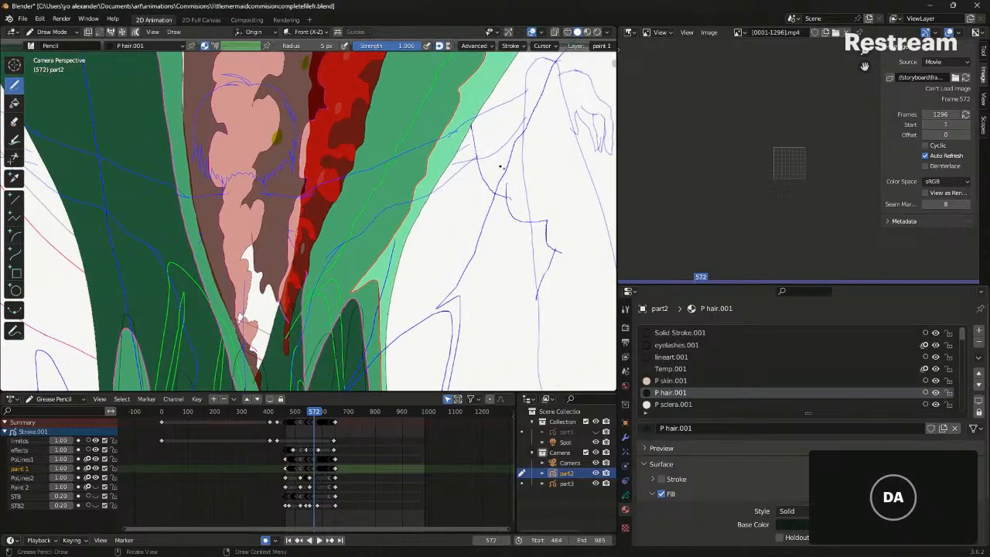
middle_click_drag(244, 386, 186, 298, "shift")
middle_click_drag(465, 126, 474, 240, "shift")
middle_click_drag(433, 69, 437, 85, "shift")
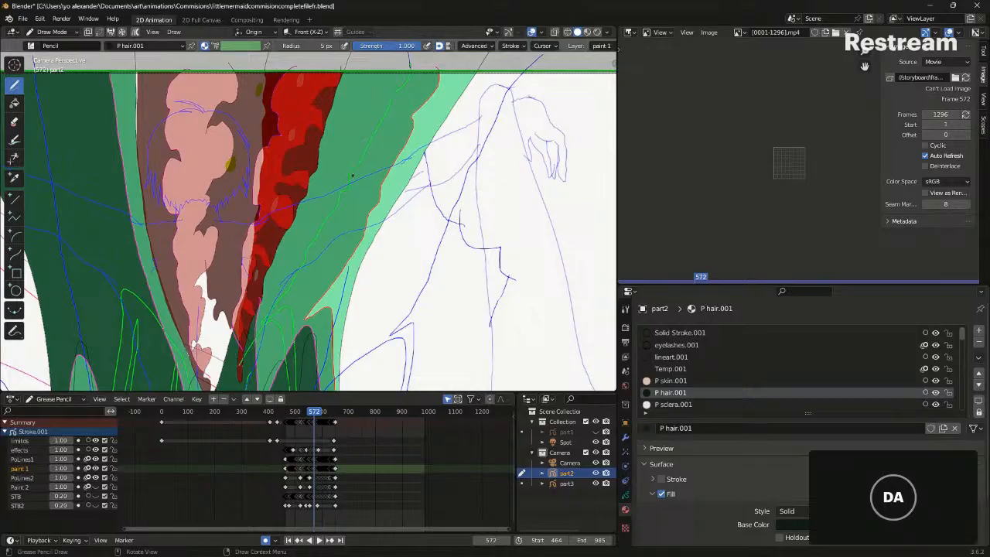
Flip back and forth through the frames and keyframes around frame 570 to compare the drawings with their onion-skin ghosts
key("Left")
key("Left")
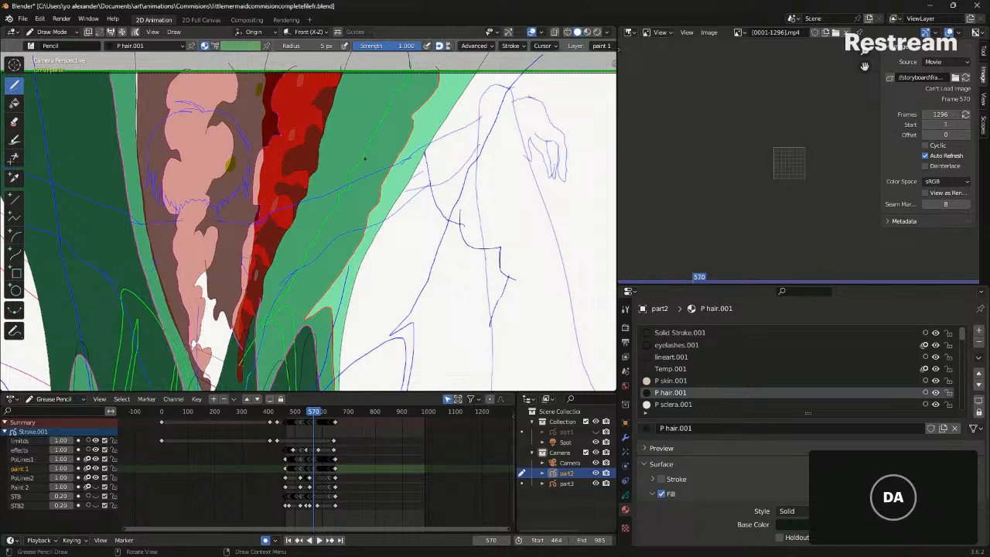
scroll(367, 471, "up", 2)
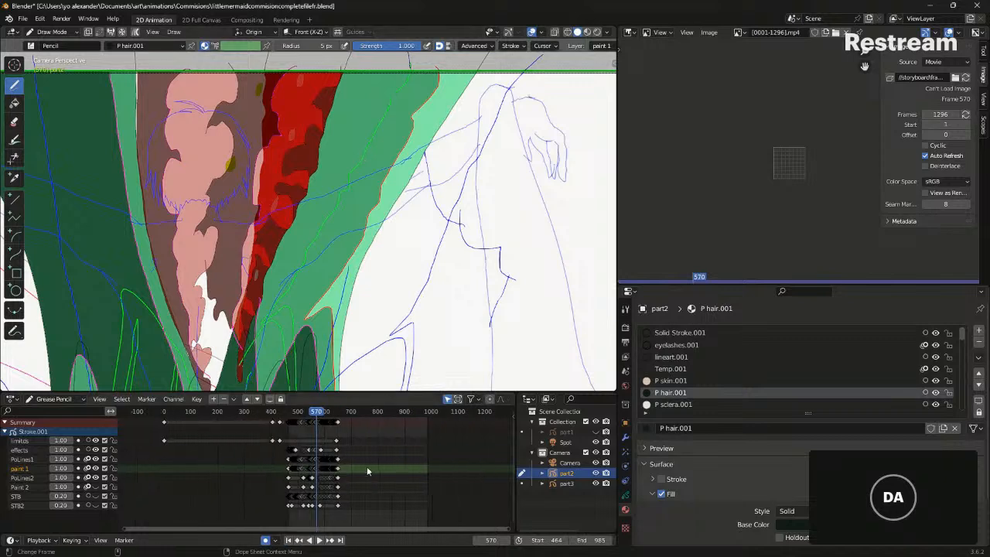
scroll(367, 471, "up", 10)
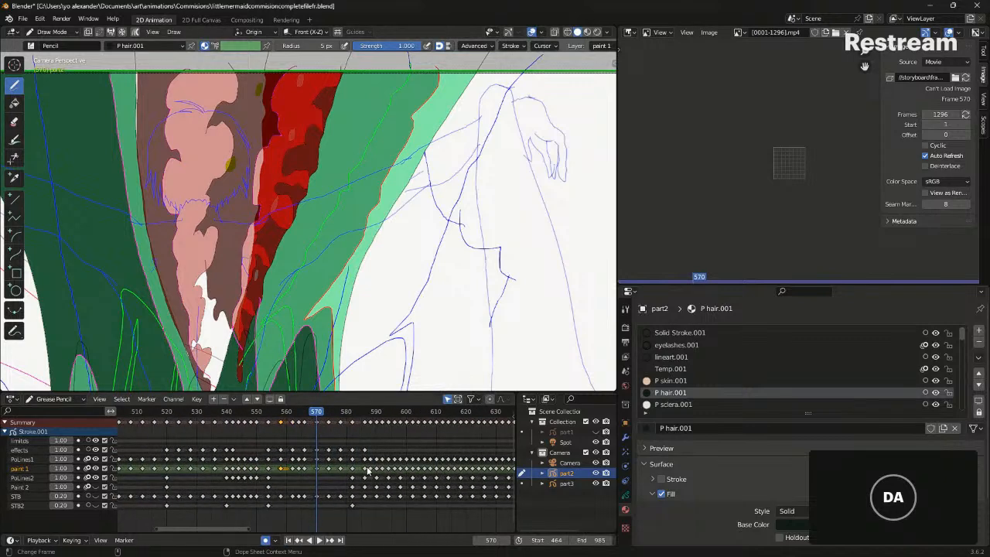
key("Left")
key("Left")
key("Left")
key("Left")
key("Right")
key("Right")
key("Right")
key("Right")
key("Up")
key("Down")
key("Down")
key("Up")
key("Up")
key("Down")
key("Down")
key("Up")
key("Up")
key("Down")
key("Down")
key("Up")
key("Up")
key("Down")
key("Down")
key("Up")
key("Up")
key("Down")
key("Down")
key("Up")
key("Up")
key("Down")
key("Down")
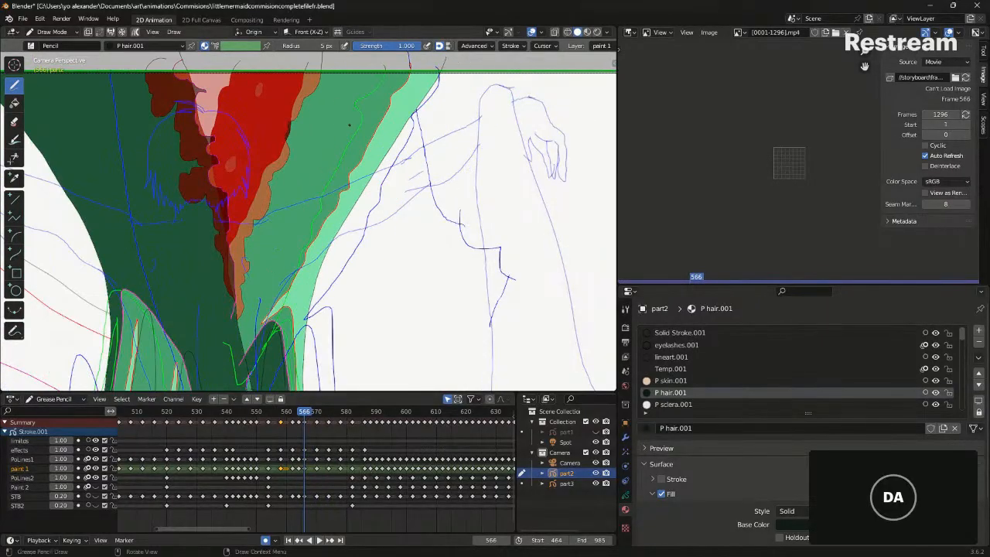
Hide the paint 1 layer and save the file
left_click(95, 468)
left_click(95, 469)
left_click(95, 468)
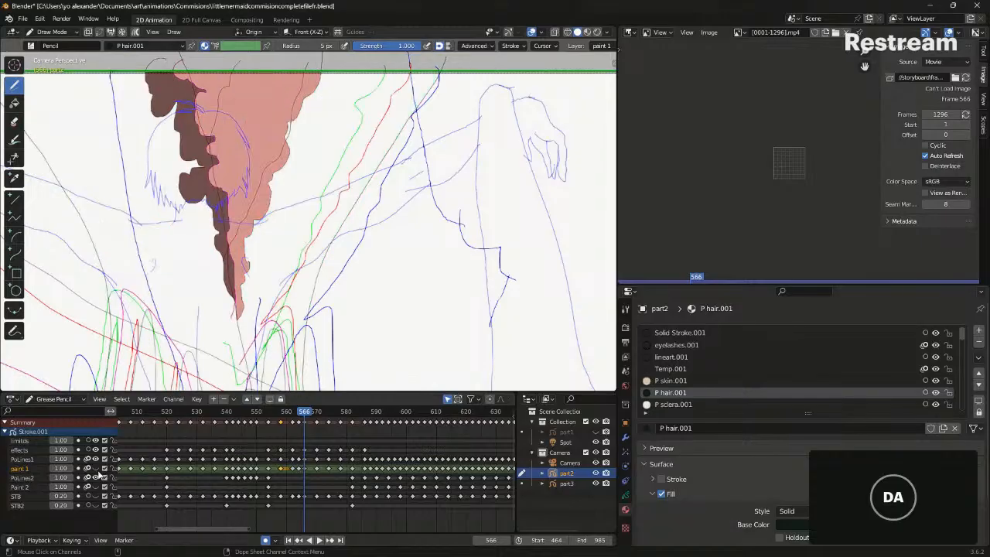
key("ctrl+s")
Hide the viewport overlays and advance through the keyframes to frame 582 to review the bare line art
key("alt+shift+z")
middle_click_drag(370, 261, 418, 208, "shift")
key("Up")
key("Up")
key("Up")
key("Up")
key("Up")
key("Up")
key("Up")
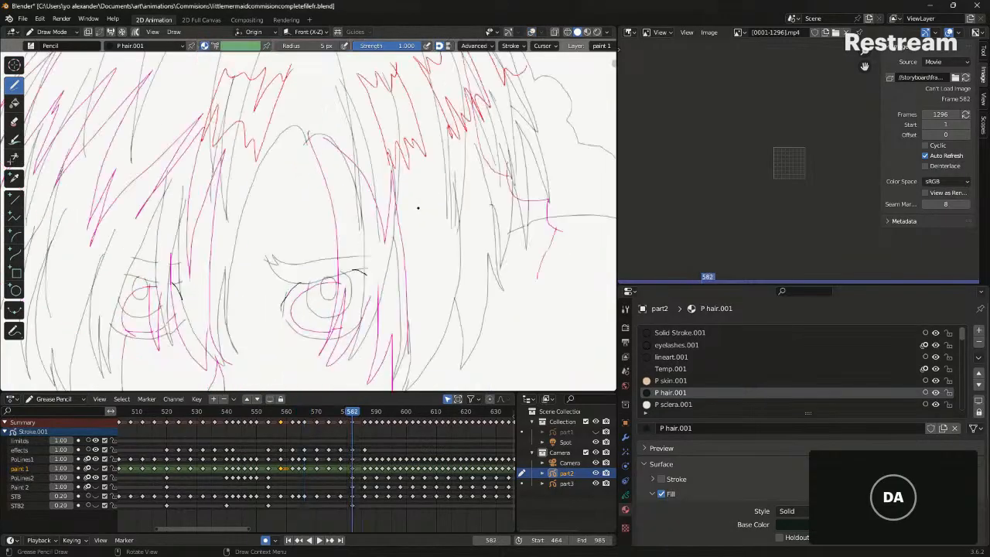
Go back through the keyframes to frame 554 and make PoLines1 the active layer
key("Down")
key("Down")
key("Down")
key("Down")
key("Down")
key("Down")
key("Down")
key("Down")
key("Down")
key("Down")
key("Down")
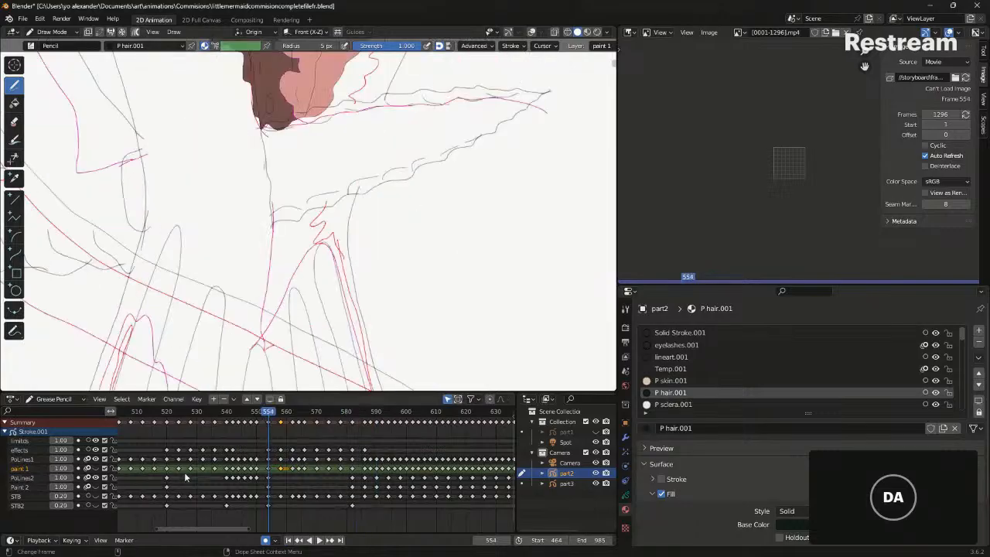
left_click(253, 460)
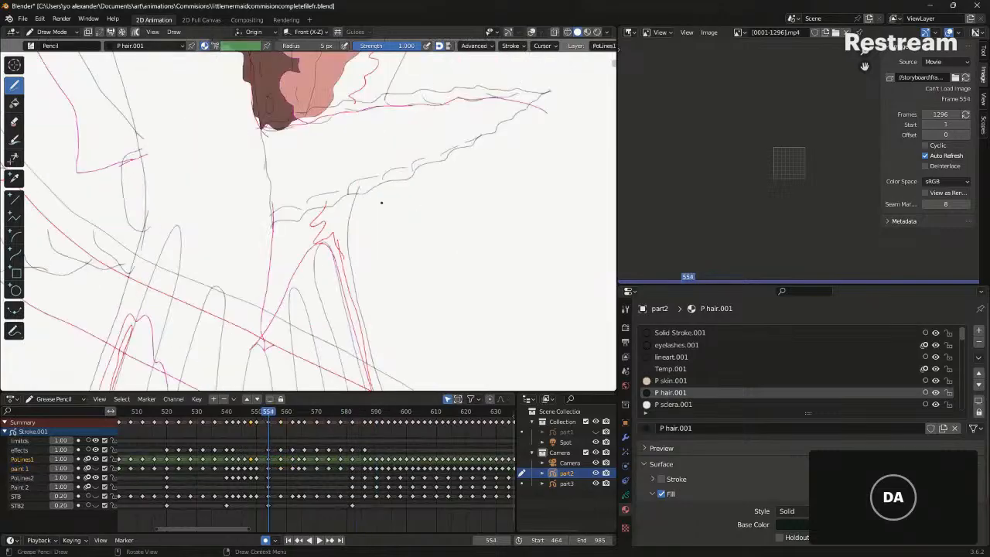
Advance through the PoLines1 keyframes to frame 570 and turn the viewport overlays back on
key("Up")
key("Up")
key("Up")
key("Up")
key("Up")
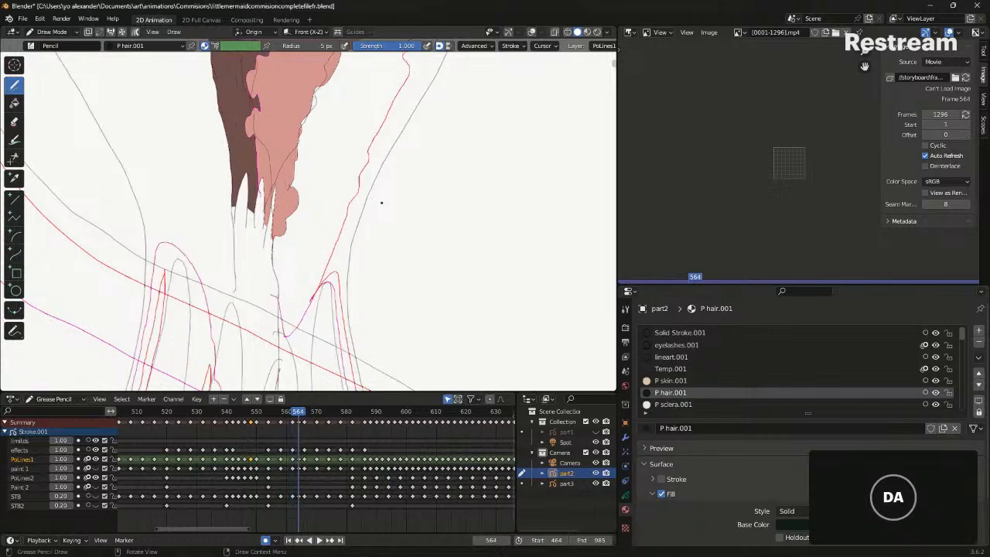
key("Up")
key("Down")
key("Down")
key("Up")
key("shift+alt+z")
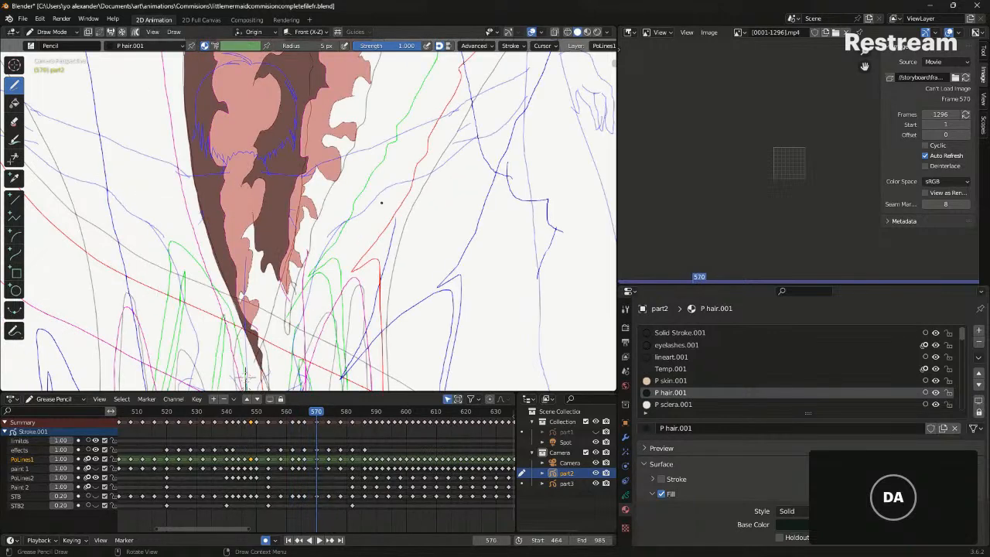
Flip back and forth between the keyframes around frames 566 and 570 to compare the drawings with their onion skins
key("Down")
key("Up")
key("Up")
key("Down")
key("Down")
key("Up")
key("Down")
key("Up")
key("Down")
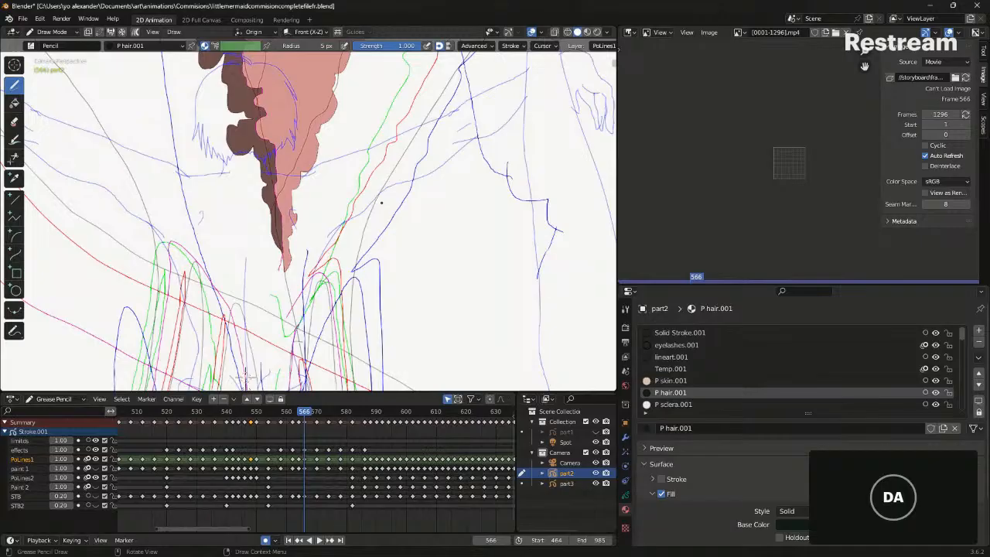
Look through the material list of part2 for the shading, lighting and shine materials
middle_click_drag(411, 361, 424, 331, "shift")
middle_click_drag(368, 432, 371, 490)
middle_click_drag(491, 388, 439, 334, "shift")
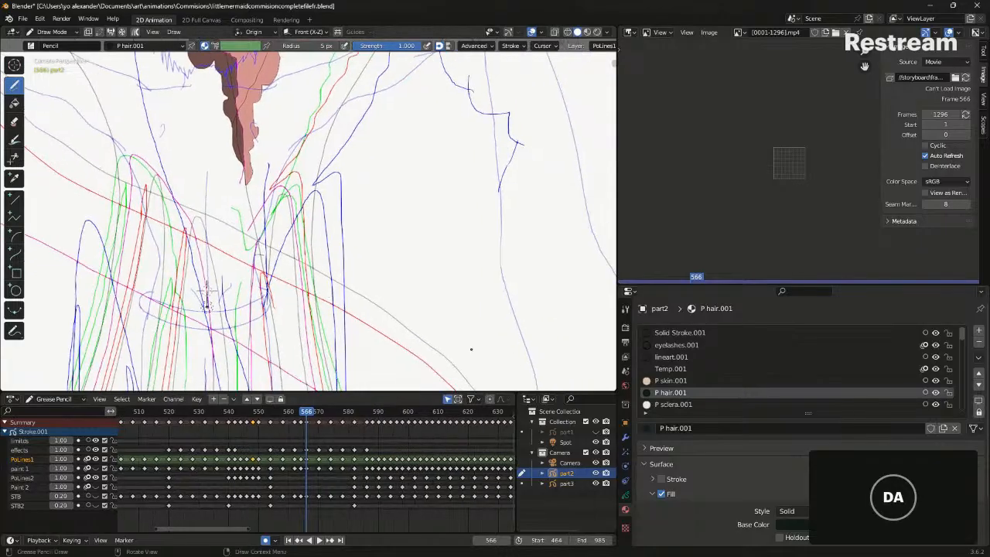
scroll(965, 338, "down", 2)
scroll(964, 337, "down", 8)
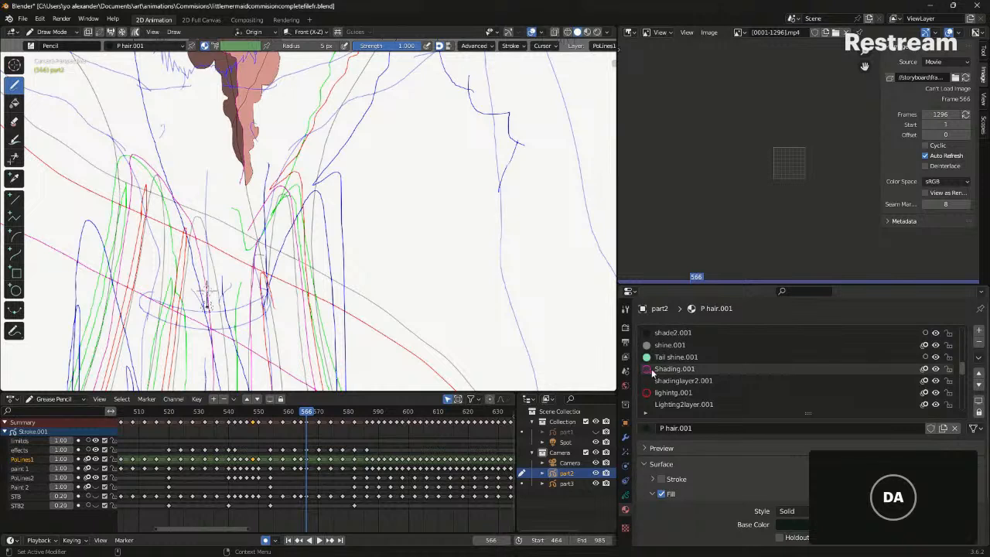
scroll(691, 388, "down", 3)
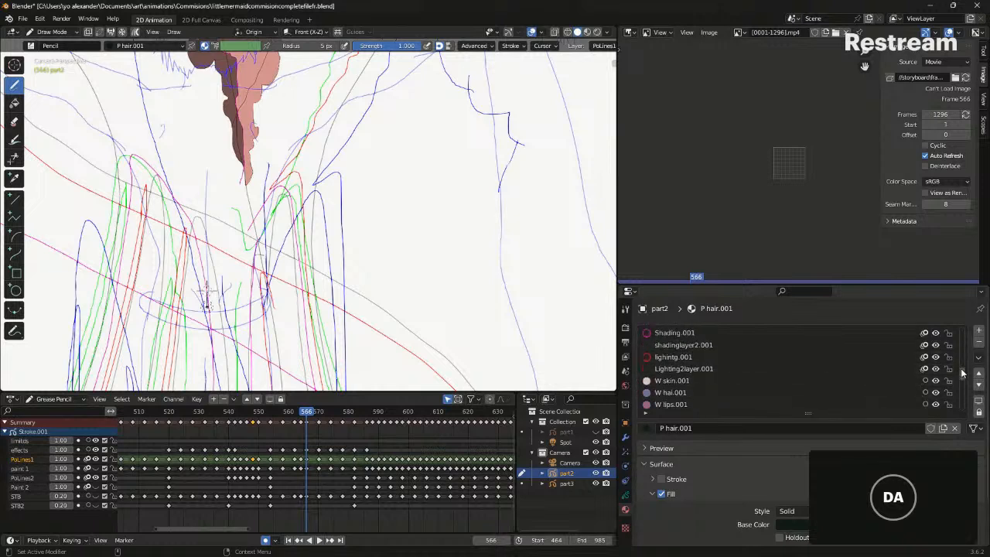
scroll(857, 374, "down", 1)
scroll(856, 375, "down", 8)
scroll(964, 384, "down", 3)
scroll(963, 384, "up", 15)
scroll(963, 385, "down", 2)
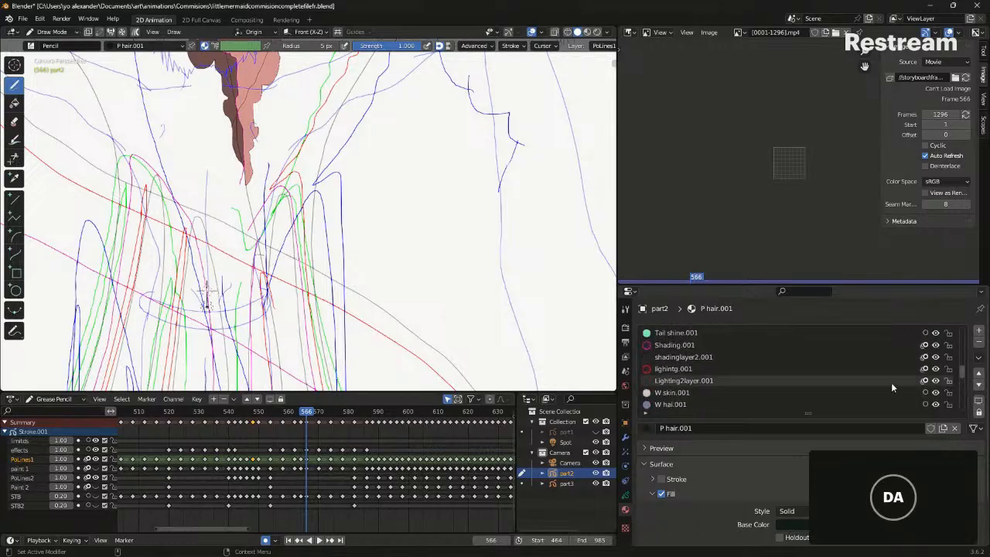
Select the shadinglayer2.001, shade.001 and shade2.001 materials in turn and examine their surface settings
left_click(705, 357)
scroll(956, 372, "up", 4)
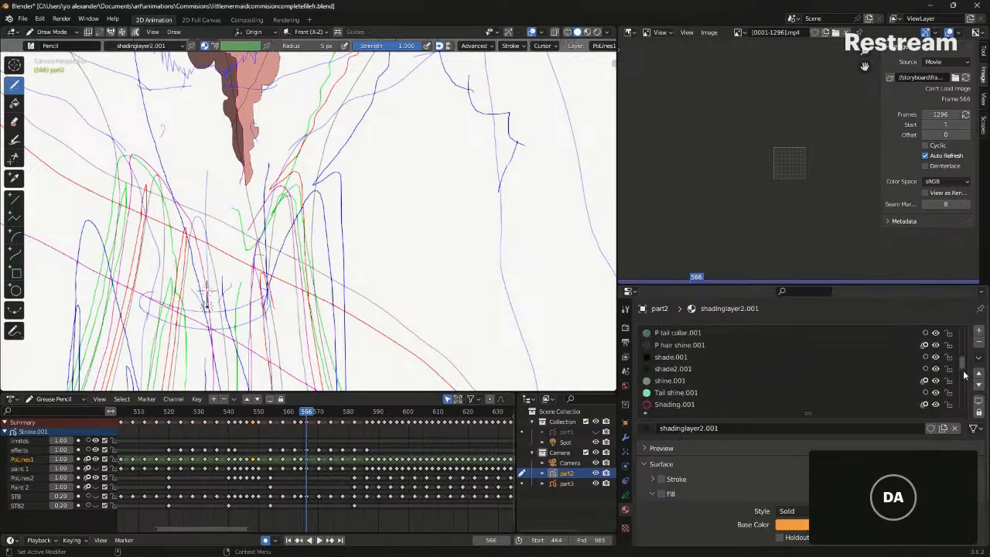
left_click(675, 359)
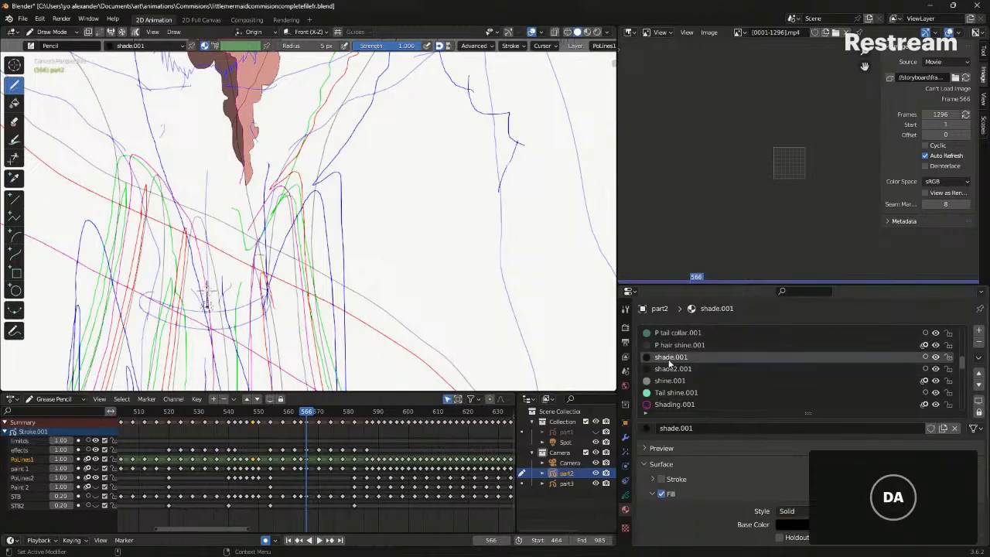
left_click(673, 369)
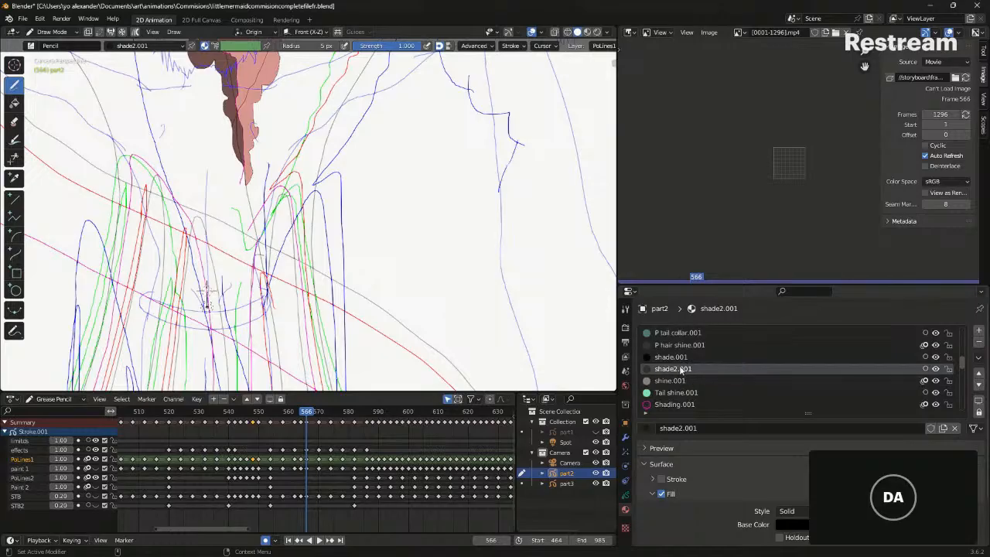
scroll(804, 402, "down", 2)
left_click(866, 468)
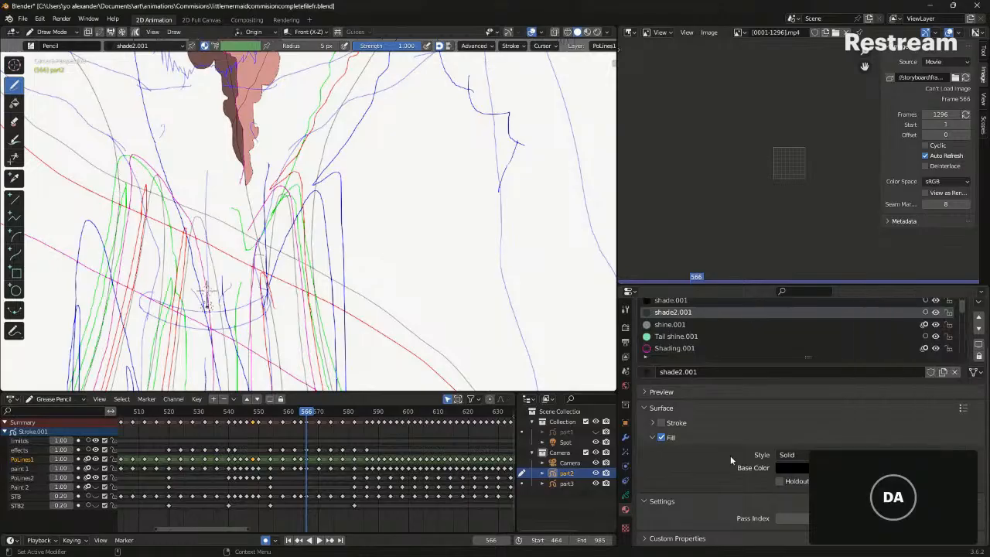
scroll(987, 413, "up", 2)
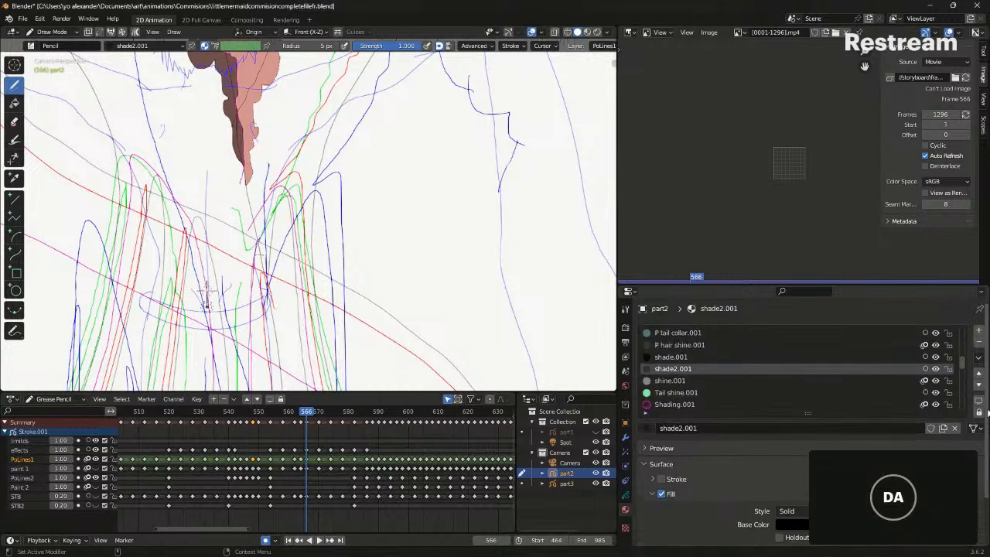
Inspect the shine.001 material and make P hair shine.001 the active material
left_click(761, 381)
left_click(795, 530)
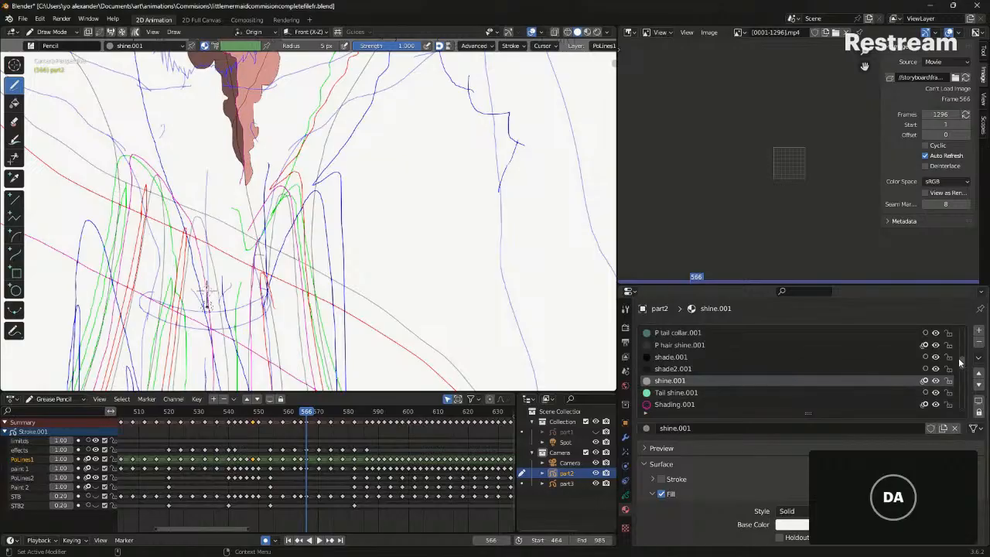
scroll(961, 366, "up", 4)
scroll(957, 365, "up", 1)
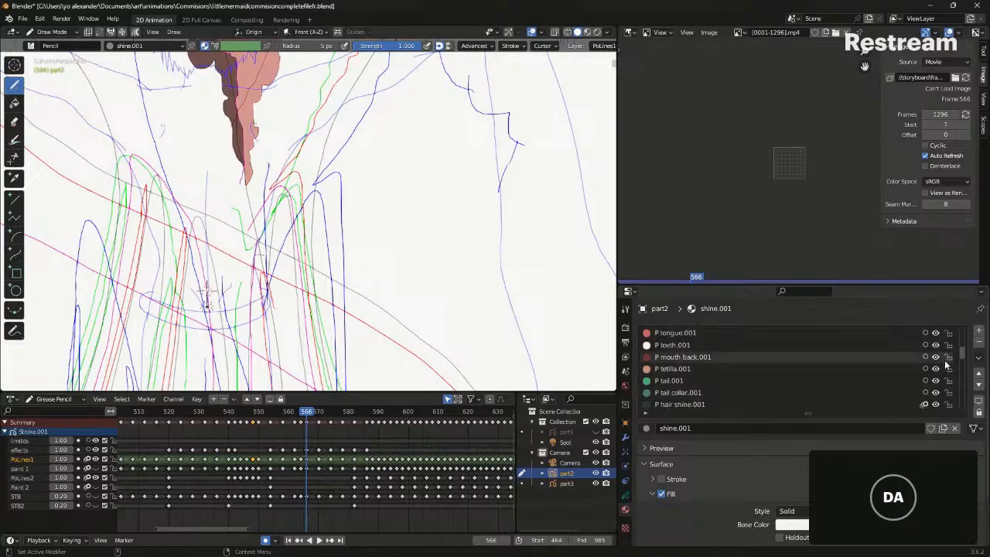
left_click(712, 404)
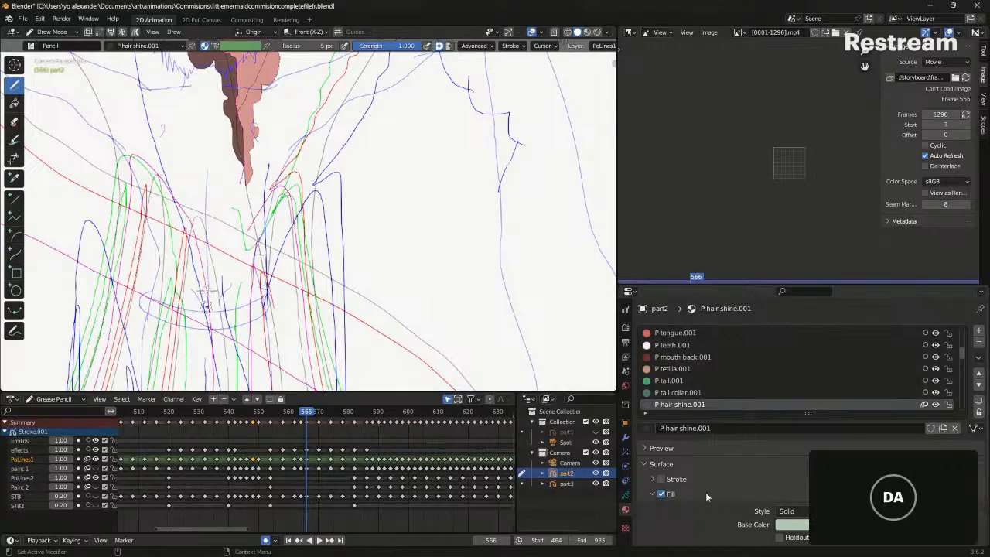
Play the animation briefly, unhide the paint layer and move to frame 543
key("space")
key("space")
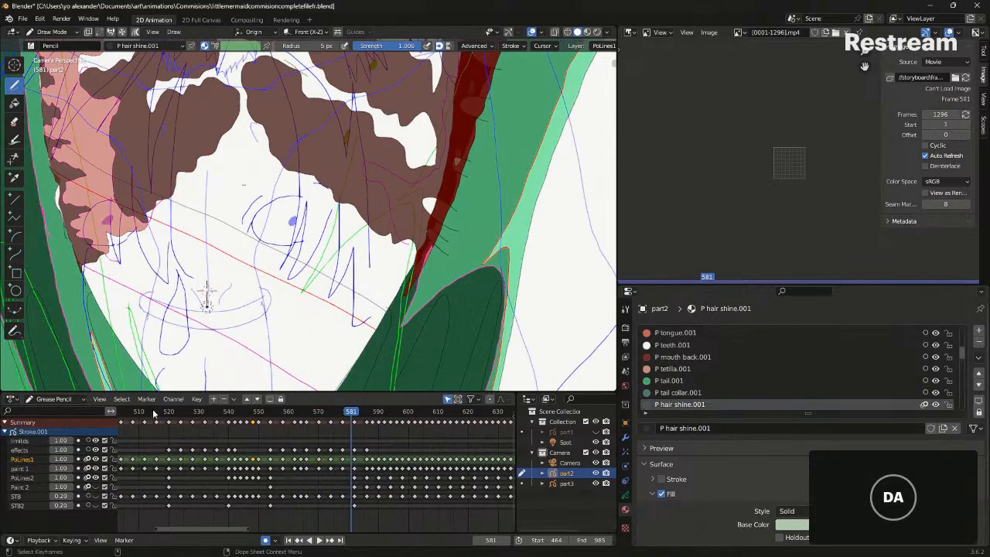
left_click(95, 487)
mouse_move(220, 412)
left_mouse_down()
mouse_move(287, 412)
mouse_move(237, 412)
left_mouse_up()
middle_click_drag(356, 366, 426, 457, "shift")
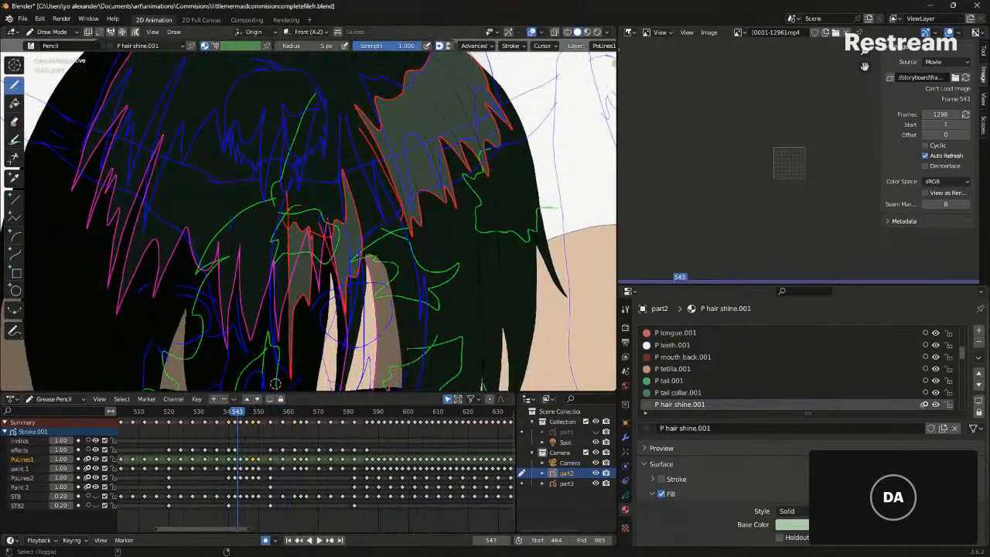
Hide the viewport overlays to examine the hair shine and body shading on frame 543, and save the file
left_click(531, 31)
middle_click_drag(427, 127, 411, 157, "shift")
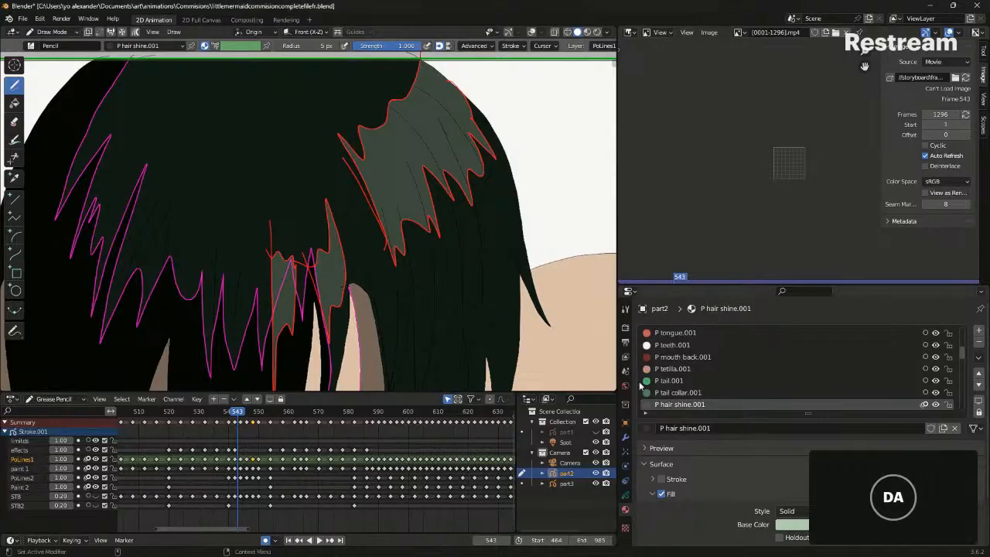
middle_click_drag(302, 330, 310, 198, "shift")
scroll(311, 198, "down", 8)
middle_click_drag(96, 222, 257, 201, "shift")
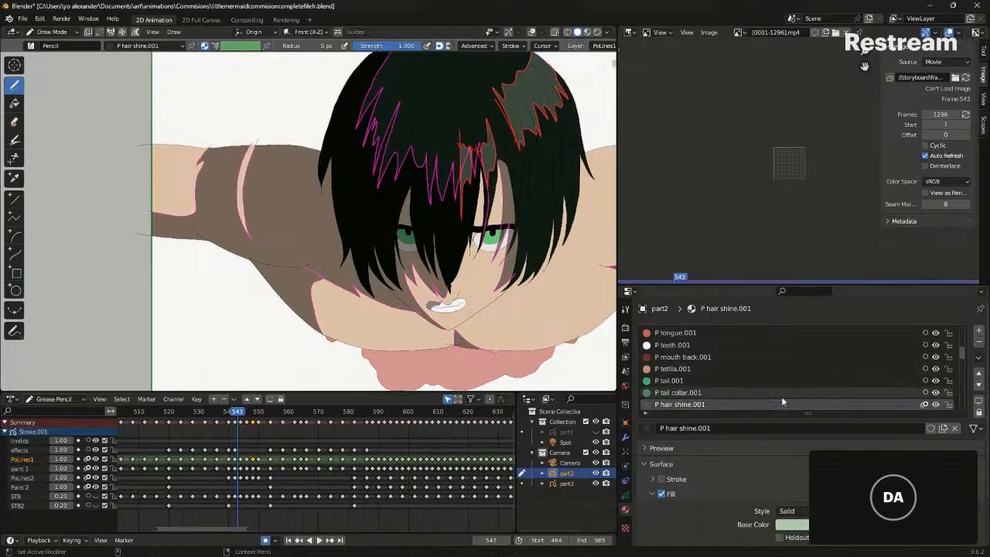
mouse_move(481, 292)
middle_mouse_down("shift")
mouse_move(433, 229)
mouse_move(334, 312)
middle_mouse_up("shift")
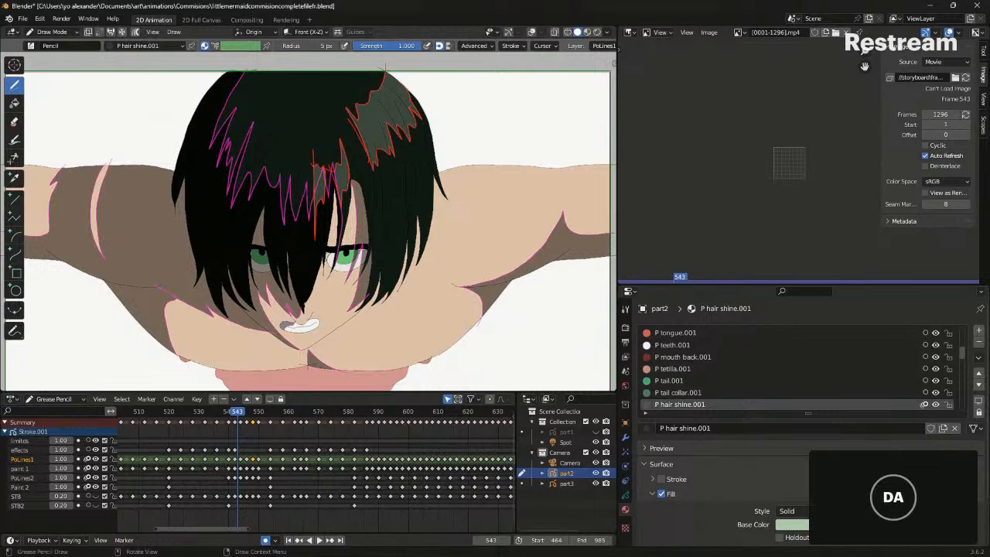
mouse_move(415, 275)
middle_mouse_down("shift")
mouse_move(399, 223)
mouse_move(440, 262)
middle_mouse_up("shift")
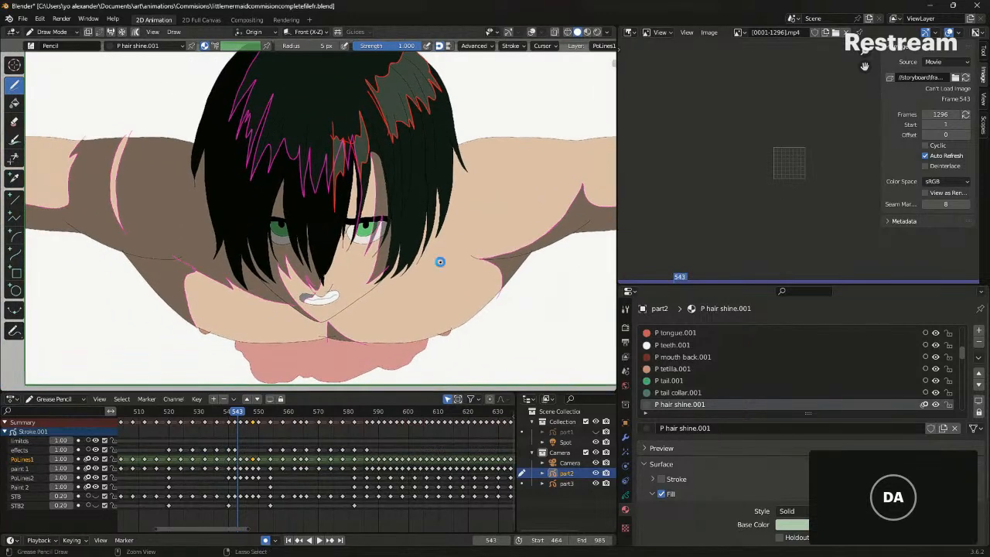
key("ctrl+s")
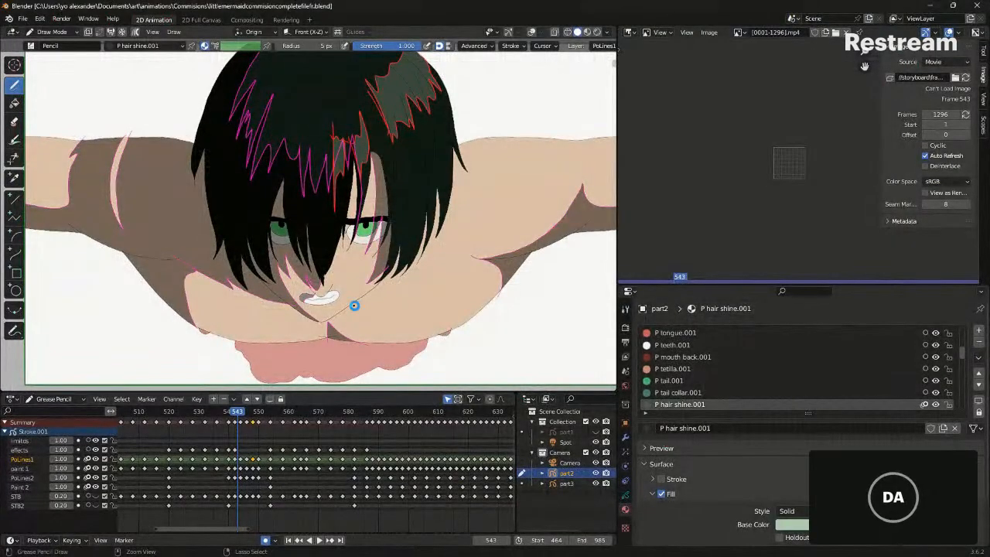
key("ctrl+s")
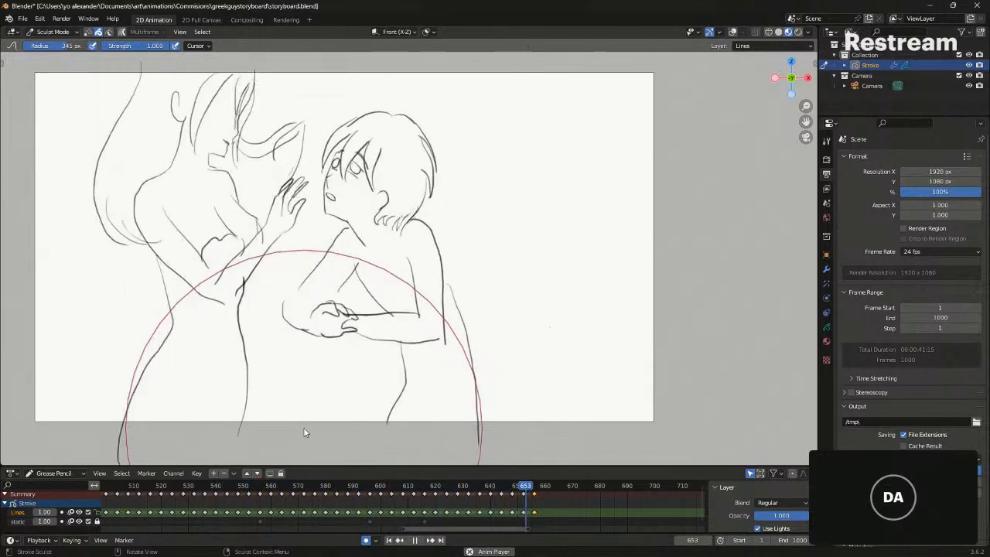
In storyboard.blend, stop playback and flip back and forth through the keyframes around frames 636 to 640
key("space")
key("Down")
key("Down")
key("Down")
key("Down")
key("Up")
key("Up")
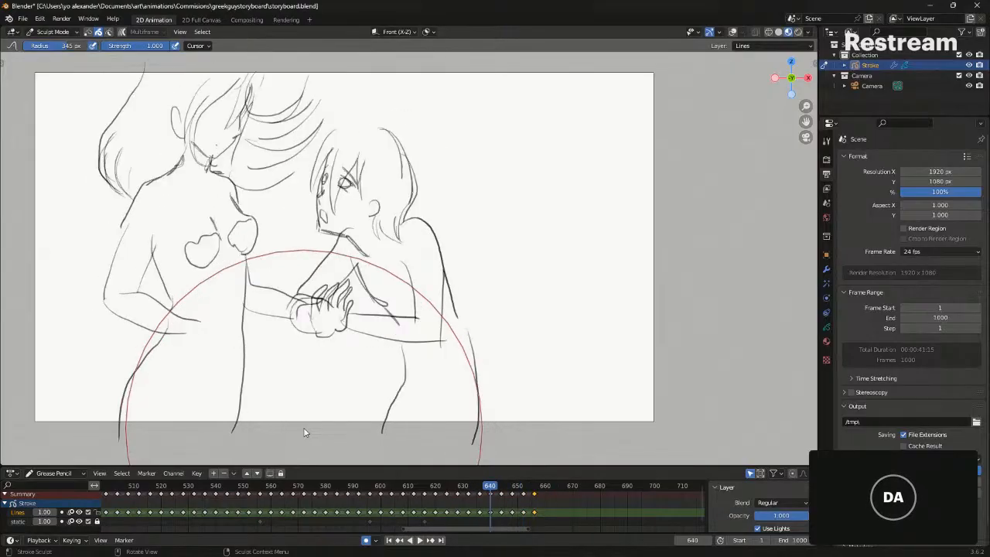
key("Down")
key("Down")
key("Down")
key("Down")
key("Down")
key("Up")
key("Up")
key("Up")
key("Up")
key("Up")
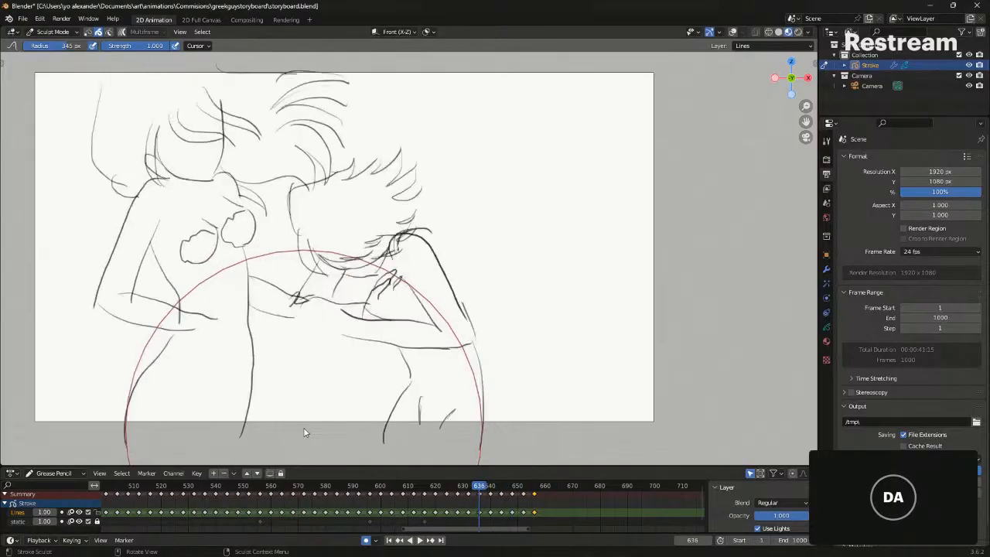
Go back through the storyboard keyframes from frame 636 and replay the shot of the two figures
key("Down")
key("Down")
key("Down")
key("Down")
key("Down")
key("Down")
key("Down")
key("Down")
key("space")
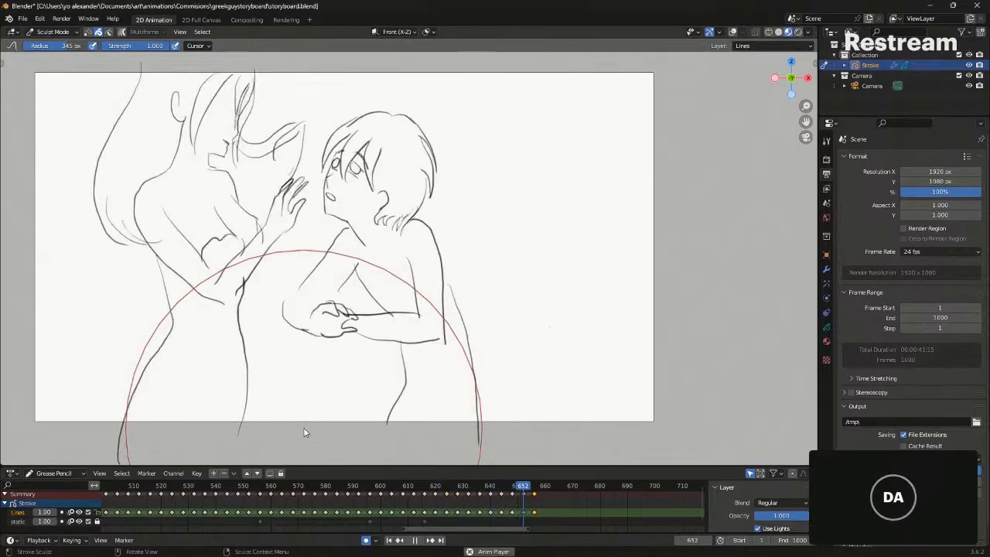
Stop playback and step backward frame by frame from frame 652 past frame 636 to review the rough drawings
key("space")
key("Left")
key("Left")
key("Left")
key("Left")
key("Left")
key("Left")
key("Left")
key("Left")
key("Left")
key("Left")
key("Left")
key("Left")
key("Left")
key("Left")
key("Left")
key("Left")
key("Left")
key("Left")
key("Left")
key("Left")
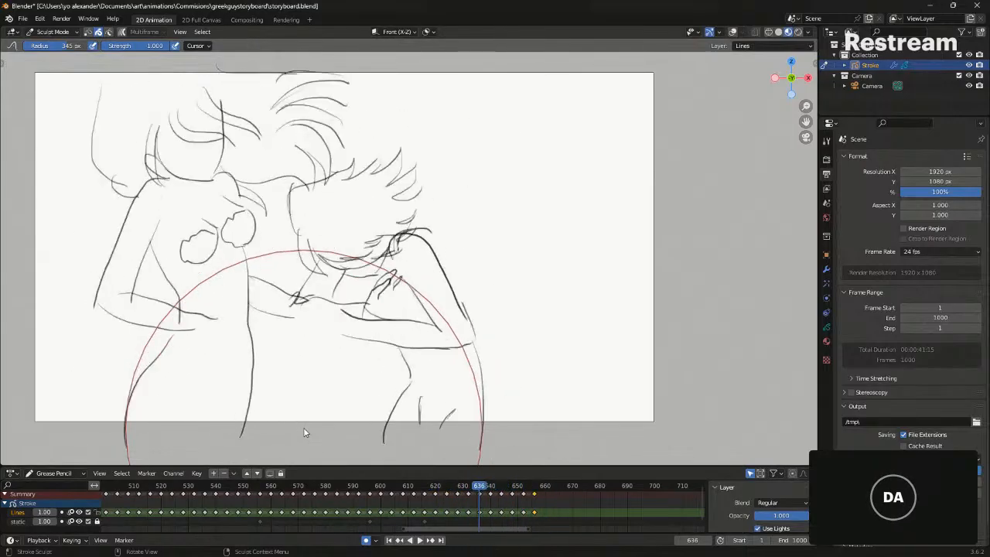
key("Left")
key("Left")
key("Left")
key("Left")
key("Left")
key("Left")
key("Left")
key("Left")
key("Left")
key("Left")
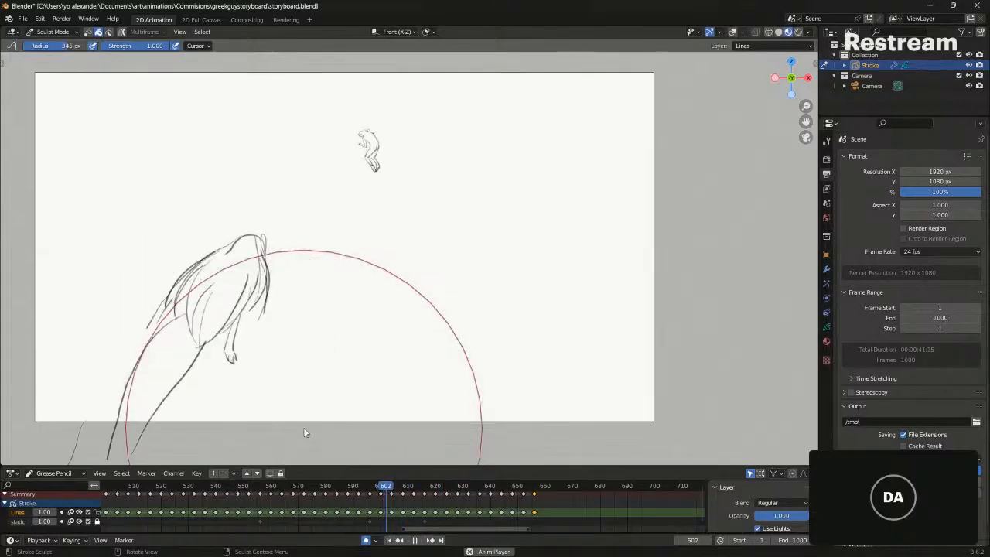
Replay the storyboard, stop at frame 630, save the file and switch the Stroke object to Draw Mode
key("space")
key("space")
key("ctrl+s")
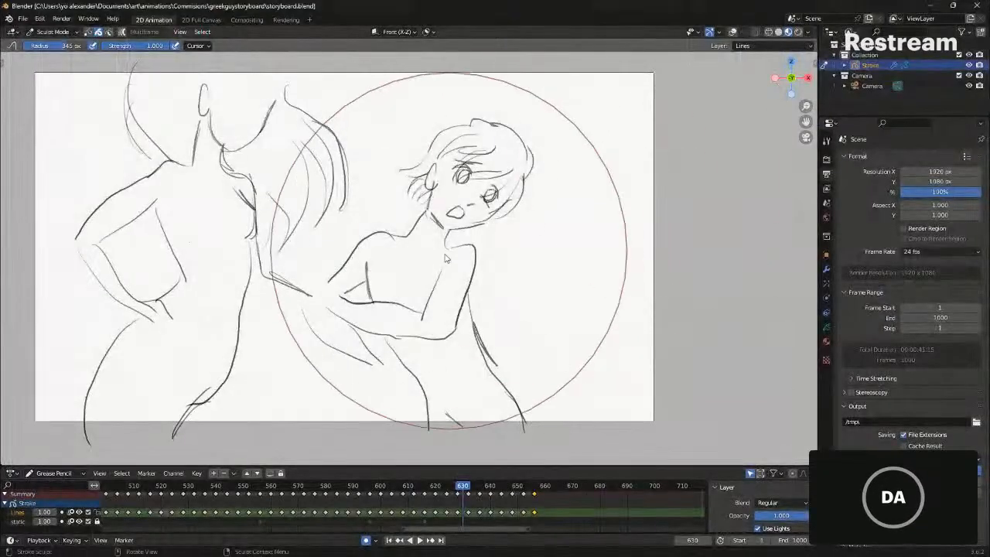
key("ctrl+Tab")
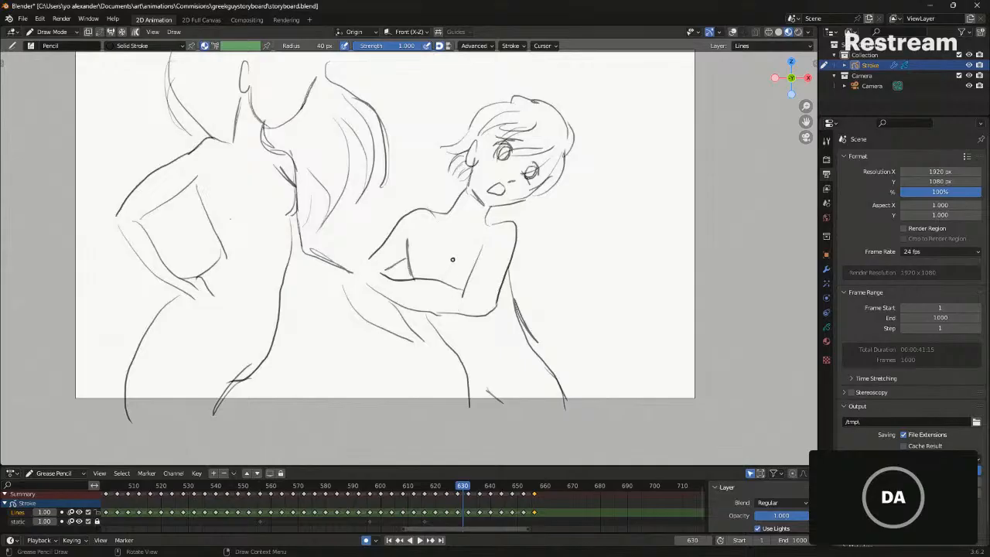
middle_click_drag(449, 260, 454, 274, "shift")
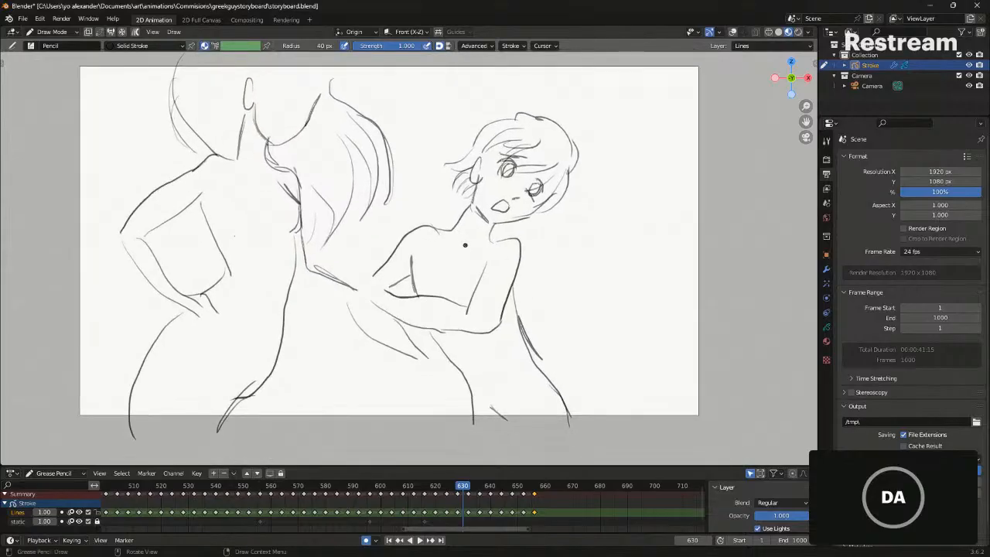
Play the storyboard, stop at frame 607 on the swimming mermaid shot, and save the file
key("space")
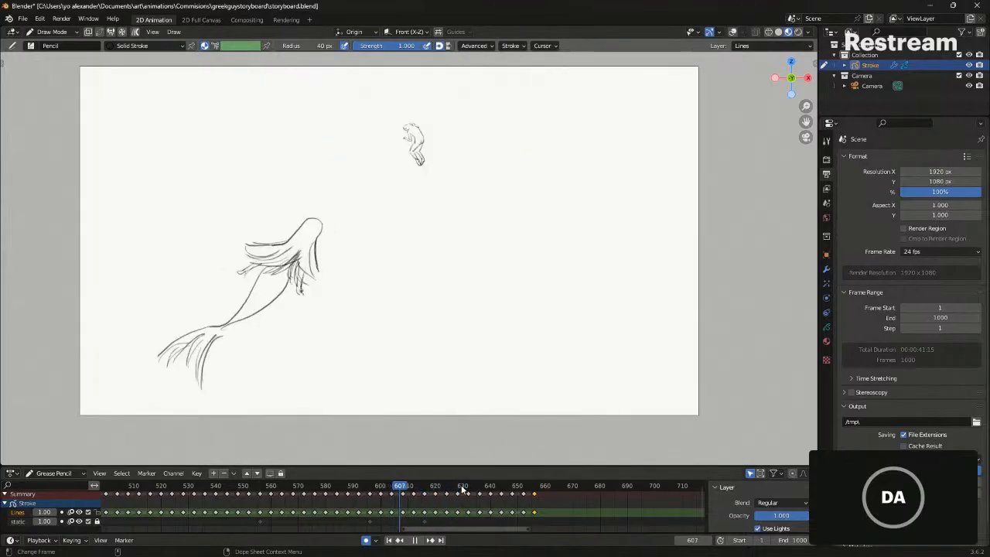
key("Escape")
middle_click_drag(392, 345, 464, 352, "shift")
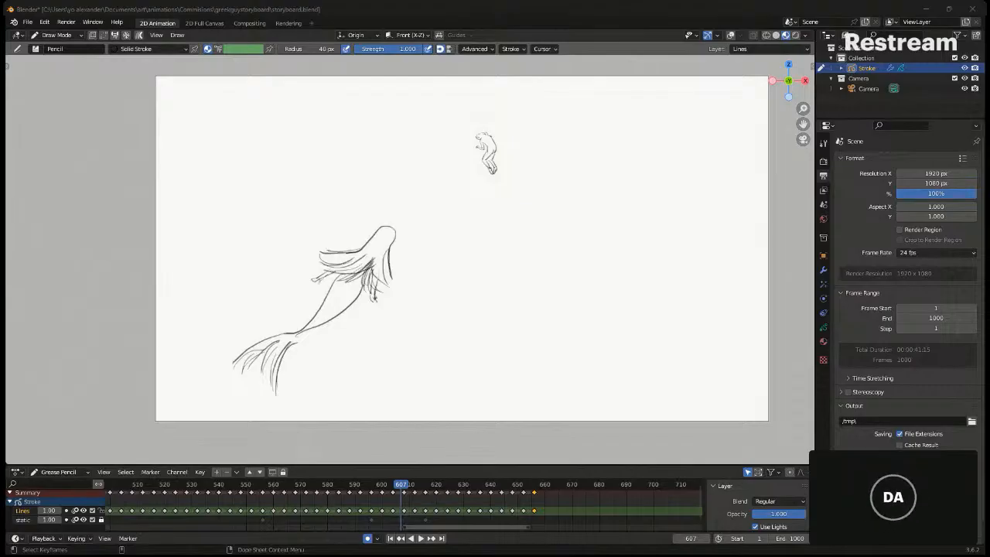
key("ctrl+s")
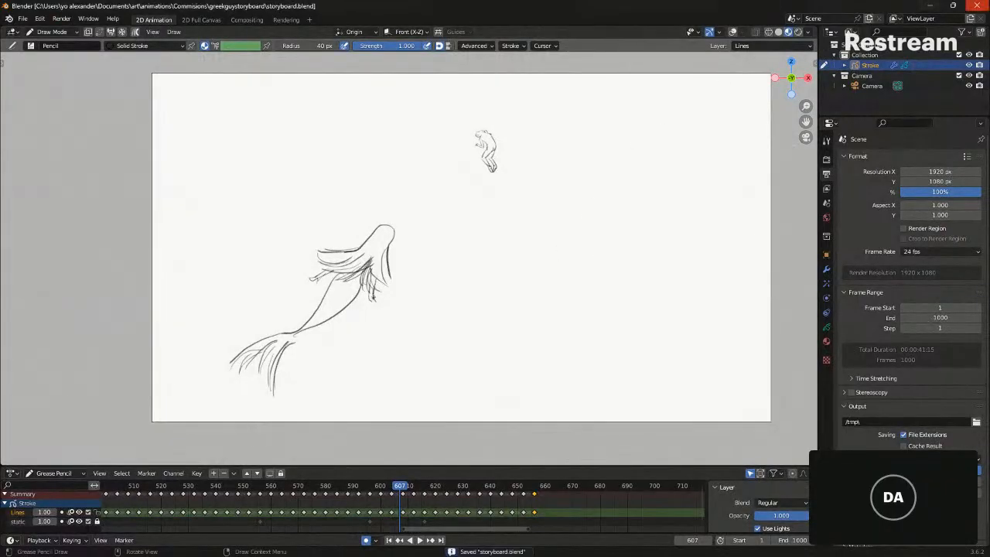